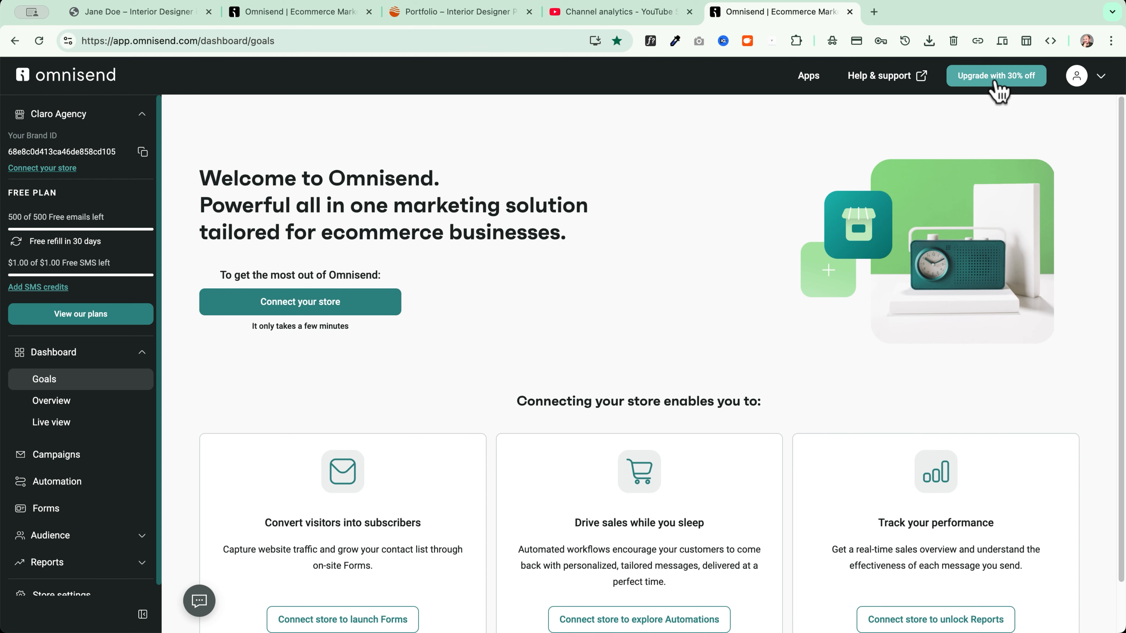
Open the plan upgrade page with the 30% off offer
{"action": "left_click", "coordinate": [953, 80]}
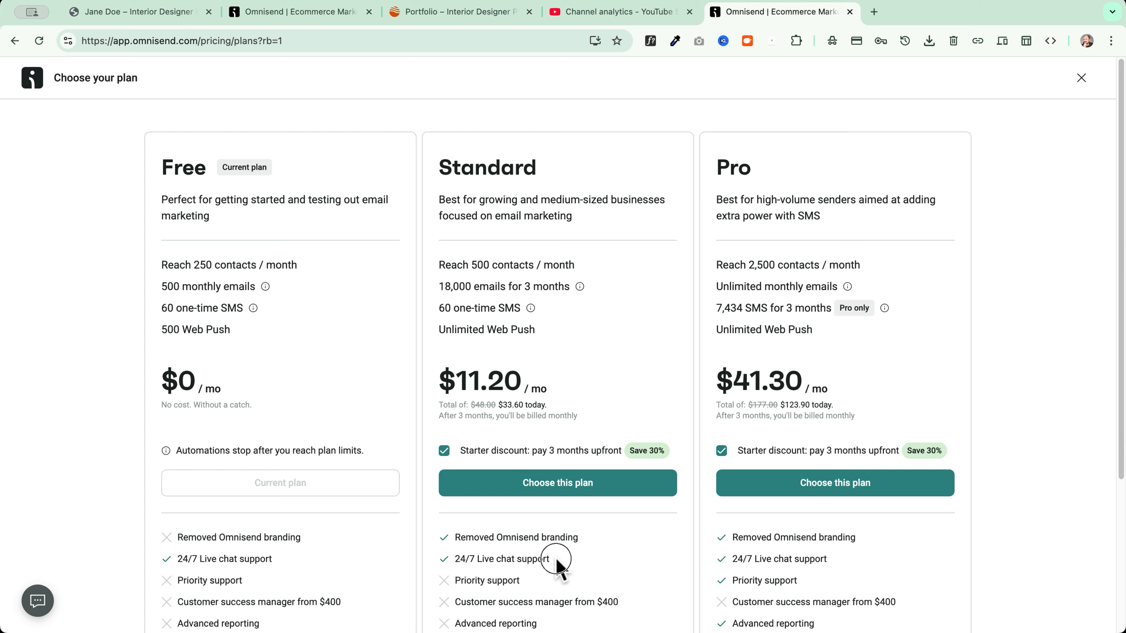
Highlight the Standard plan's 24/7 live chat support
{"action": "left_click_drag", "start_coordinate": [558, 564], "coordinate": [445, 561]}
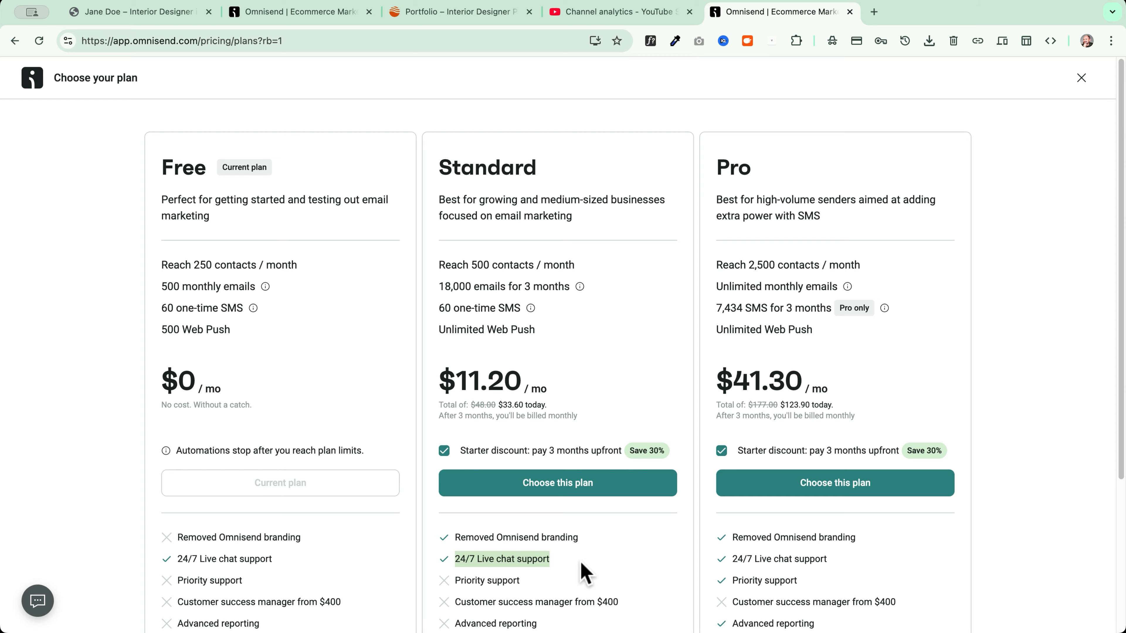
Turn off the Starter discount so Standard shows $16.00 and Pro $59.00 billed monthly
{"action": "left_click", "coordinate": [581, 564]}
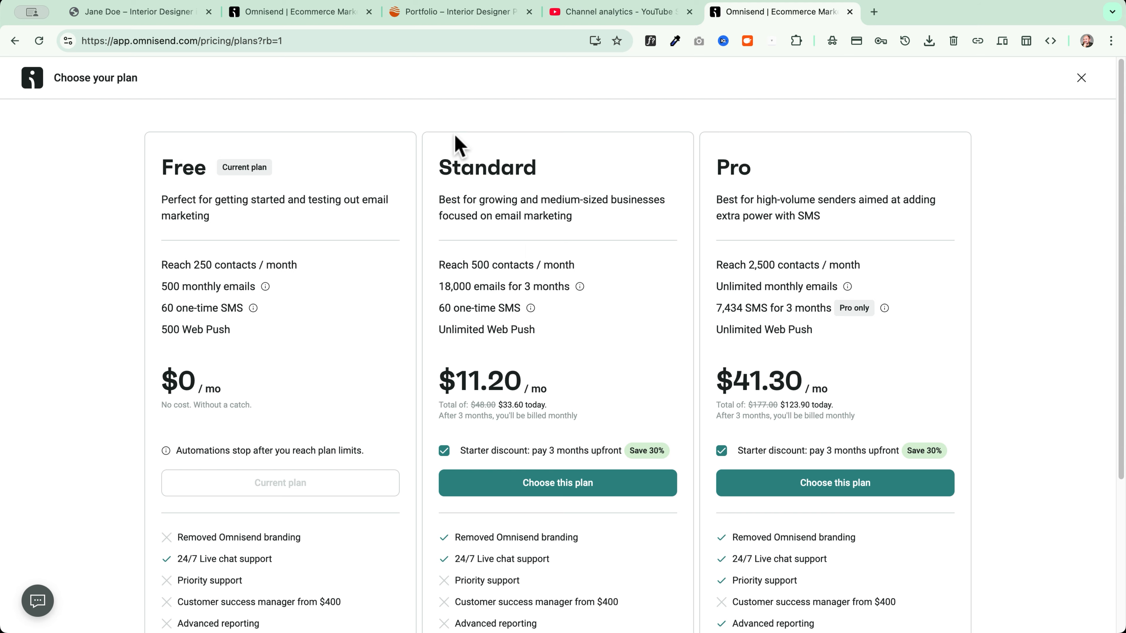
{"action": "left_click", "coordinate": [439, 286]}
{"action": "left_click_drag", "start_coordinate": [439, 286], "coordinate": [619, 288]}
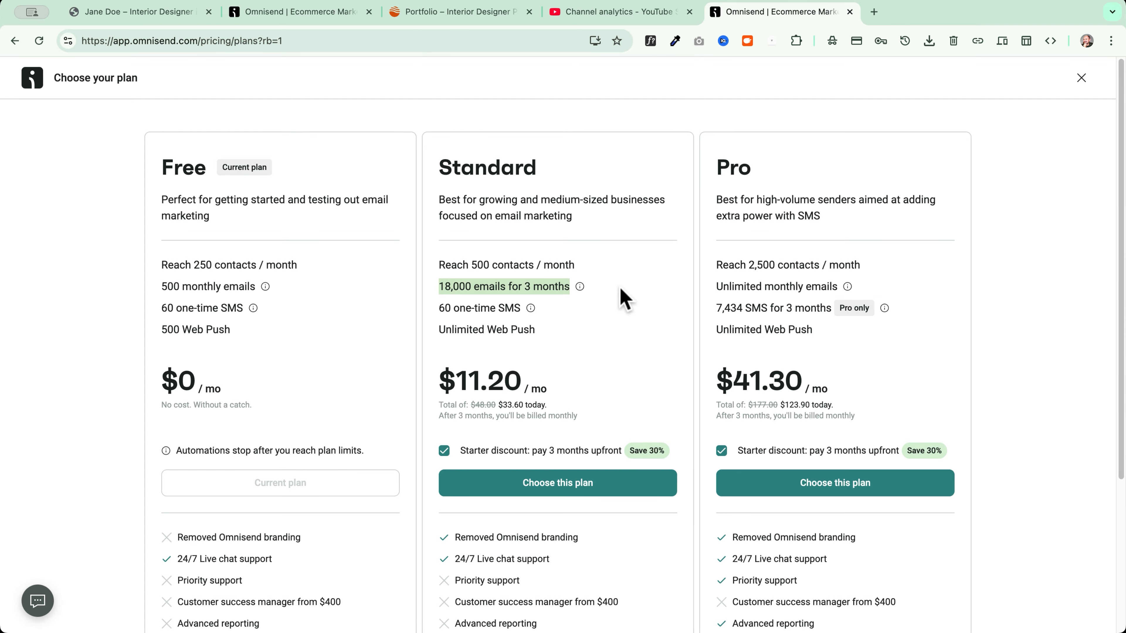
{"action": "left_click", "coordinate": [621, 292]}
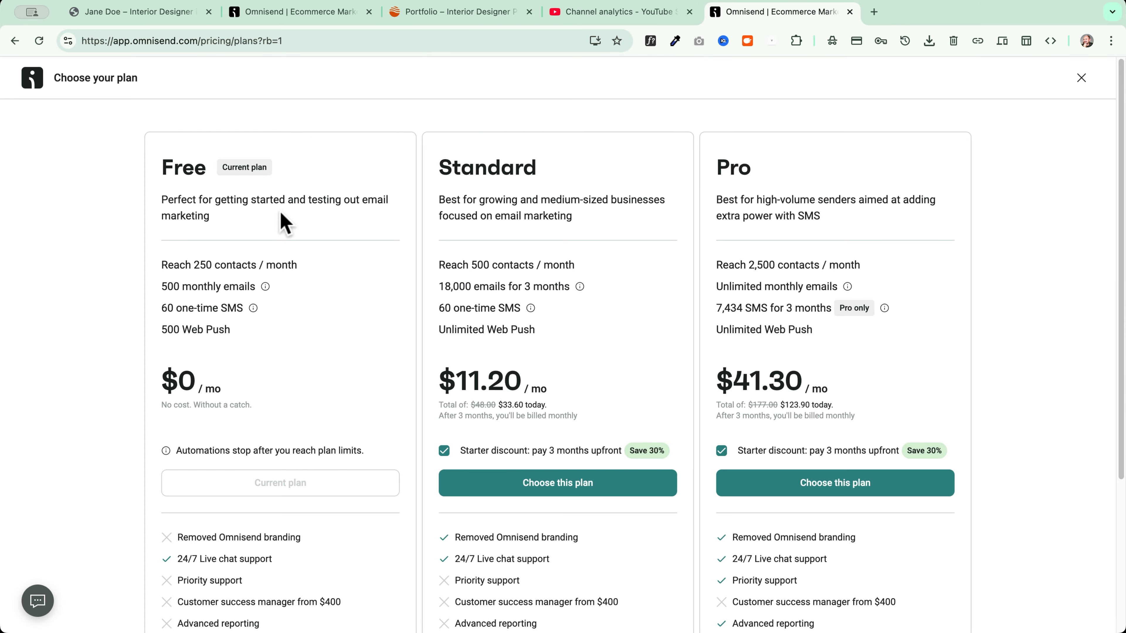
{"action": "scroll", "coordinate": [446, 255], "scroll_direction": "down", "scroll_amount": 5}
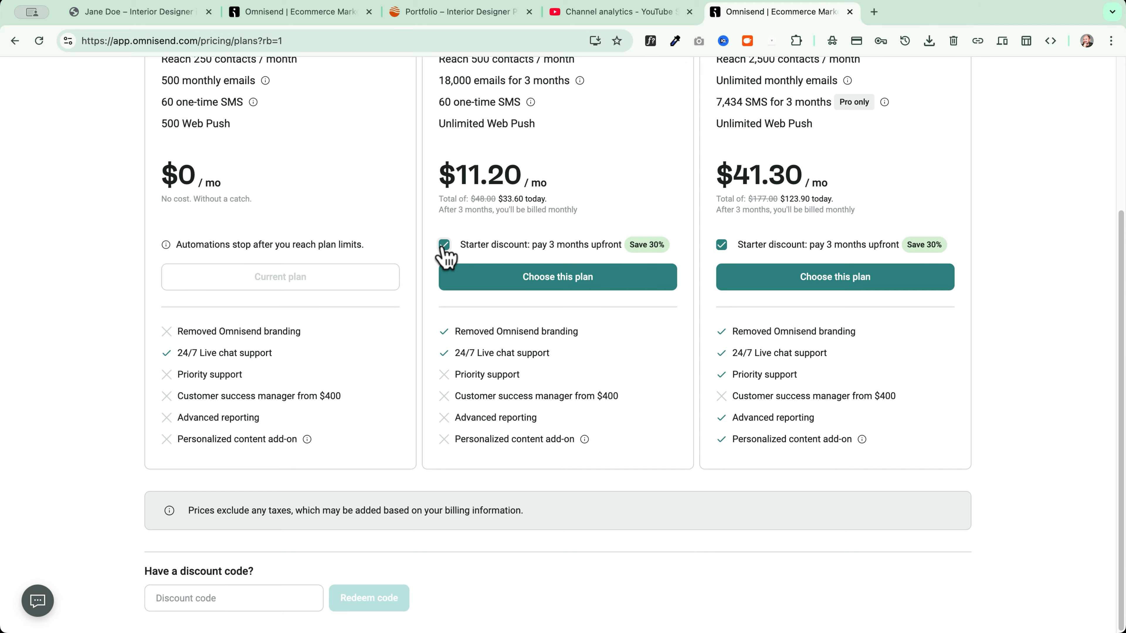
{"action": "left_click", "coordinate": [444, 245]}
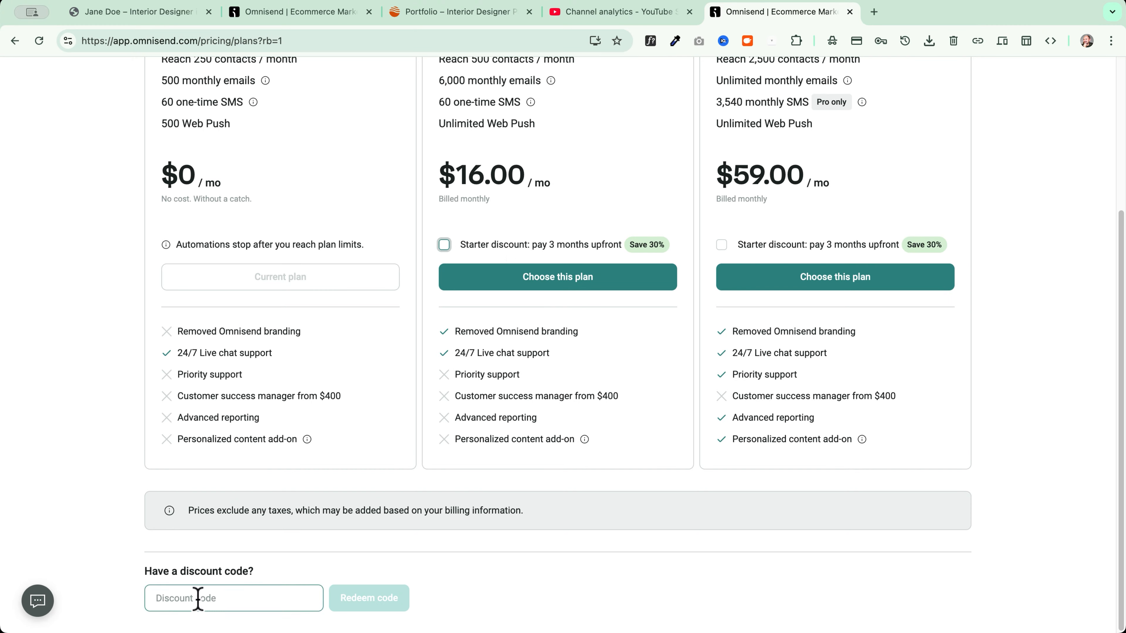
Redeem discount code WPROADS and choose the Standard plan at $11.20/mo
{"action": "scroll", "coordinate": [243, 599], "scroll_direction": "up", "scroll_amount": 5}
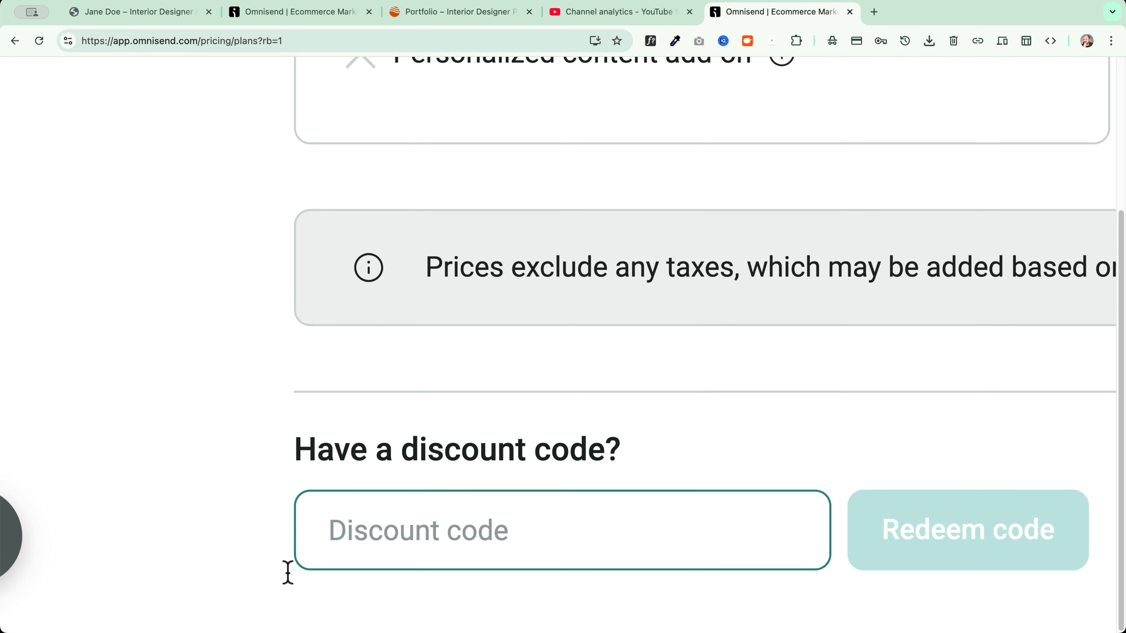
{"action": "type", "text": "WPROADS"}
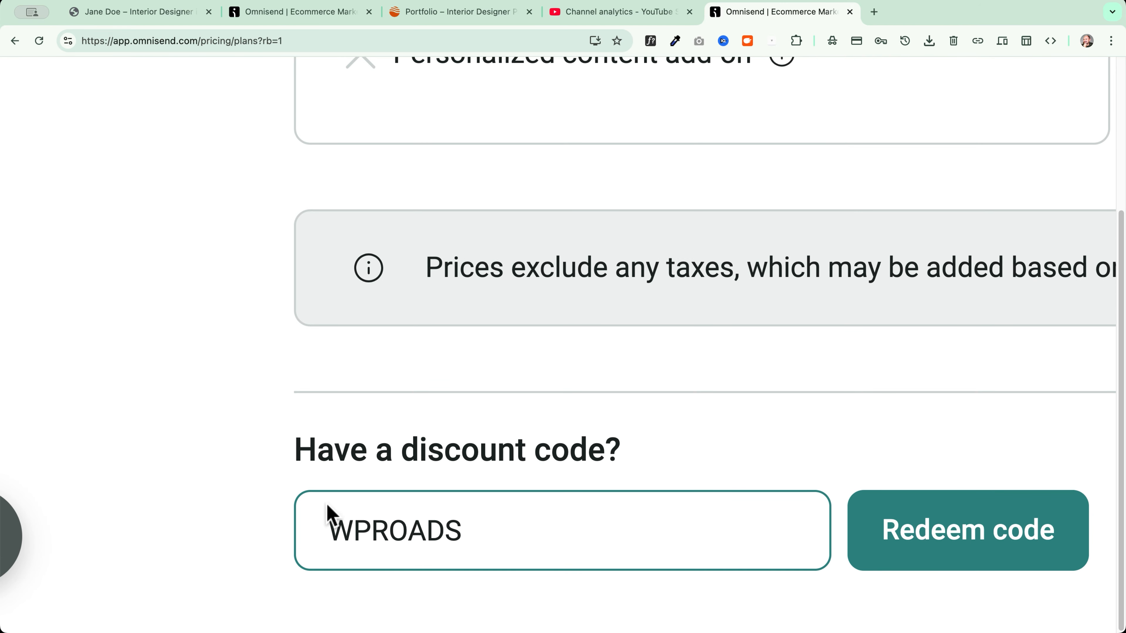
{"action": "left_click", "coordinate": [962, 535]}
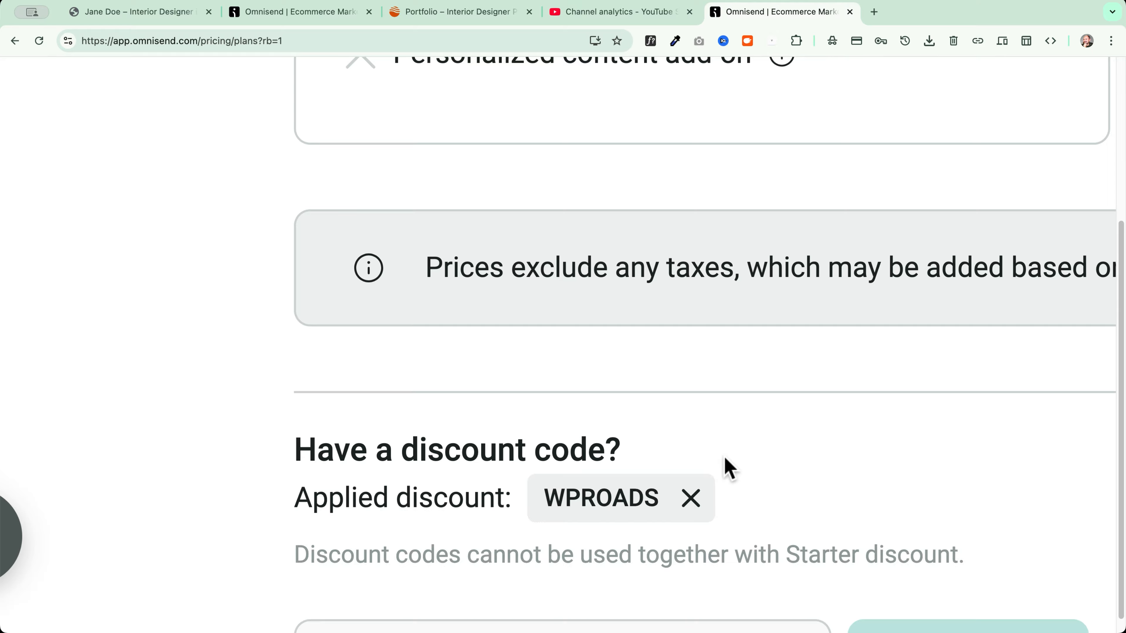
{"action": "scroll", "coordinate": [724, 458], "scroll_direction": "down", "scroll_amount": 5}
{"action": "scroll", "coordinate": [504, 340], "scroll_direction": "up", "scroll_amount": 3}
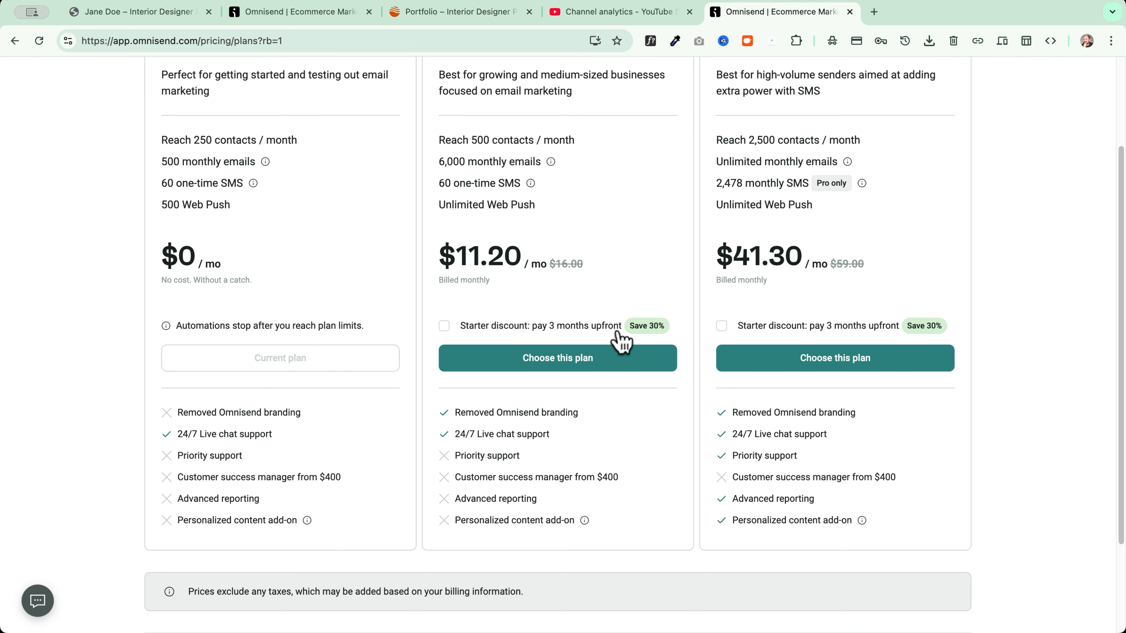
{"action": "left_click", "coordinate": [606, 371]}
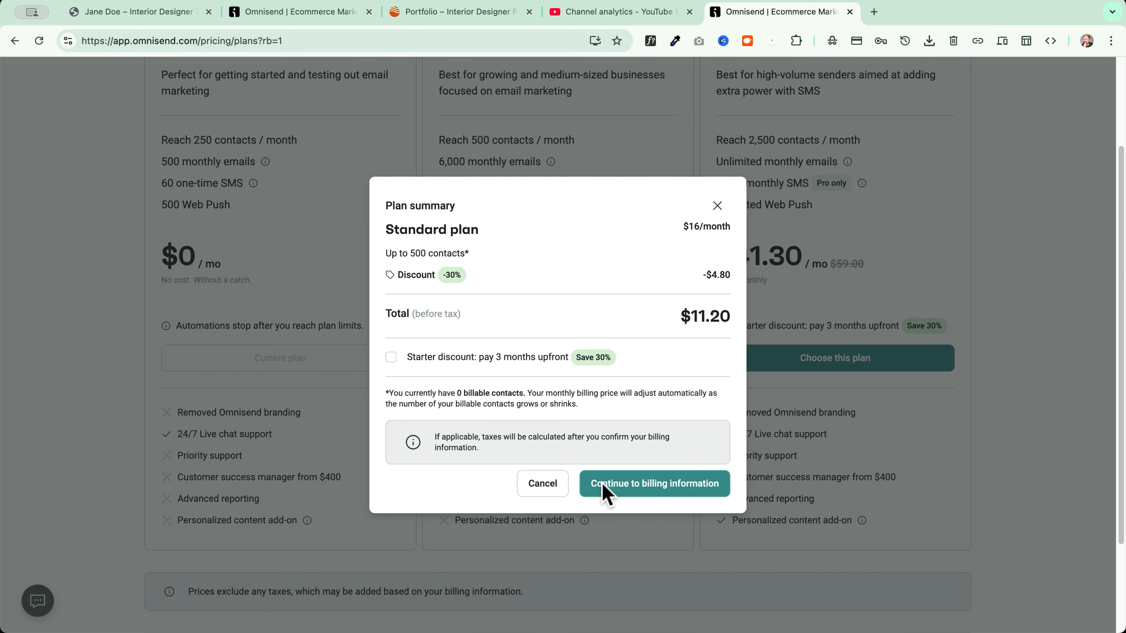
Fill in the billing information, including the VAT number, and save the billing address
{"action": "left_click", "coordinate": [719, 496]}
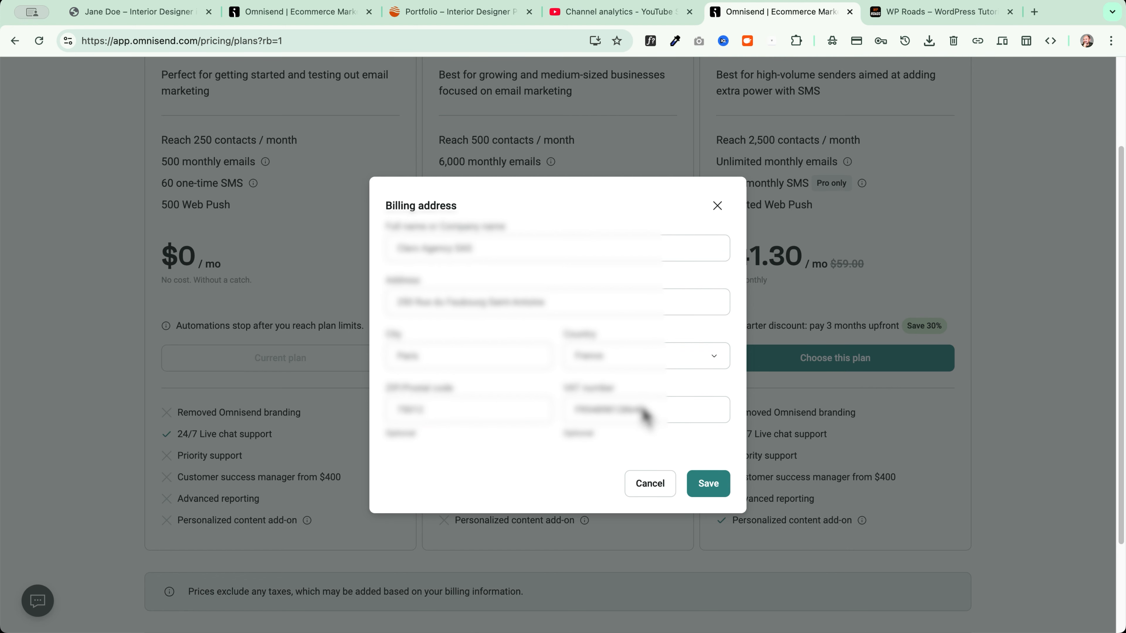
{"action": "left_click", "coordinate": [594, 413]}
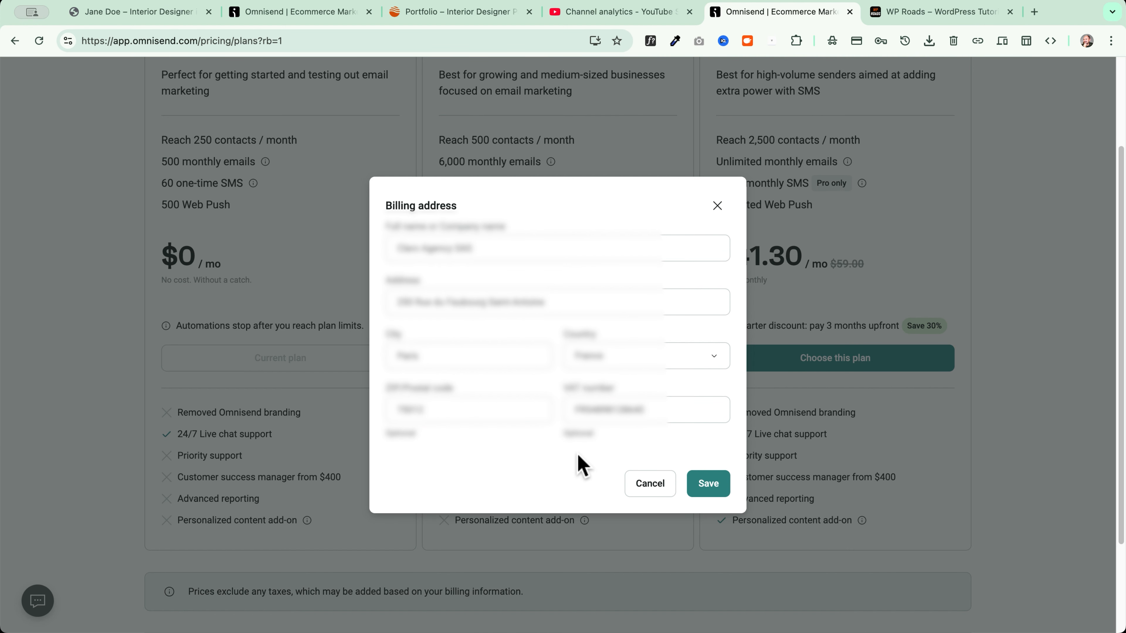
{"action": "left_click", "coordinate": [708, 486]}
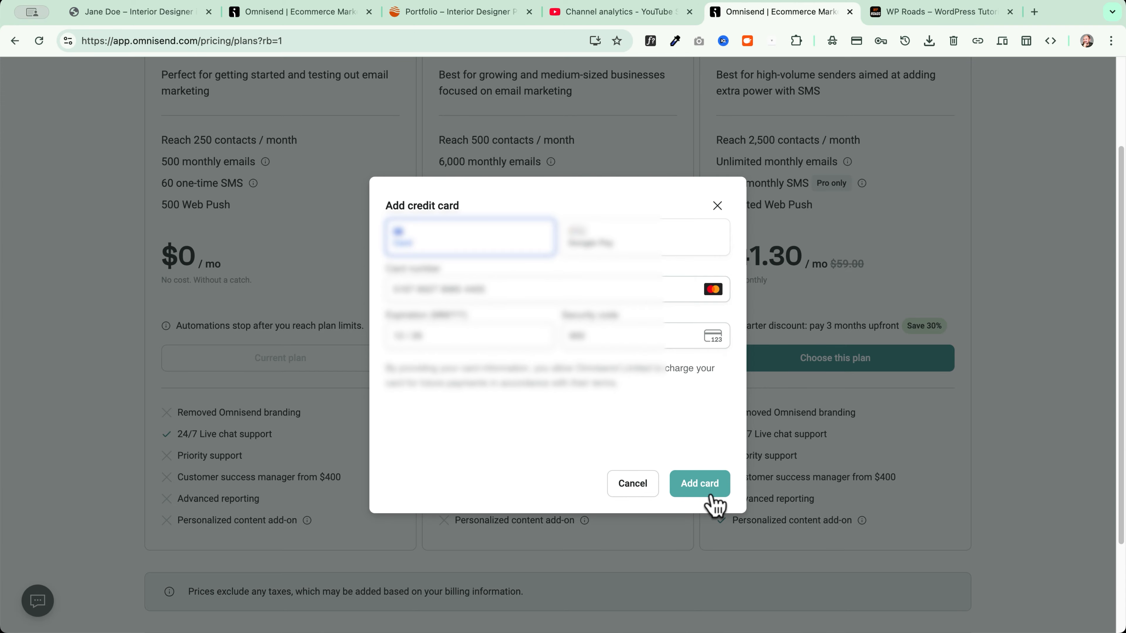
Add the payment card and confirm paying $11.20 for the Standard plan
{"action": "left_click", "coordinate": [705, 487]}
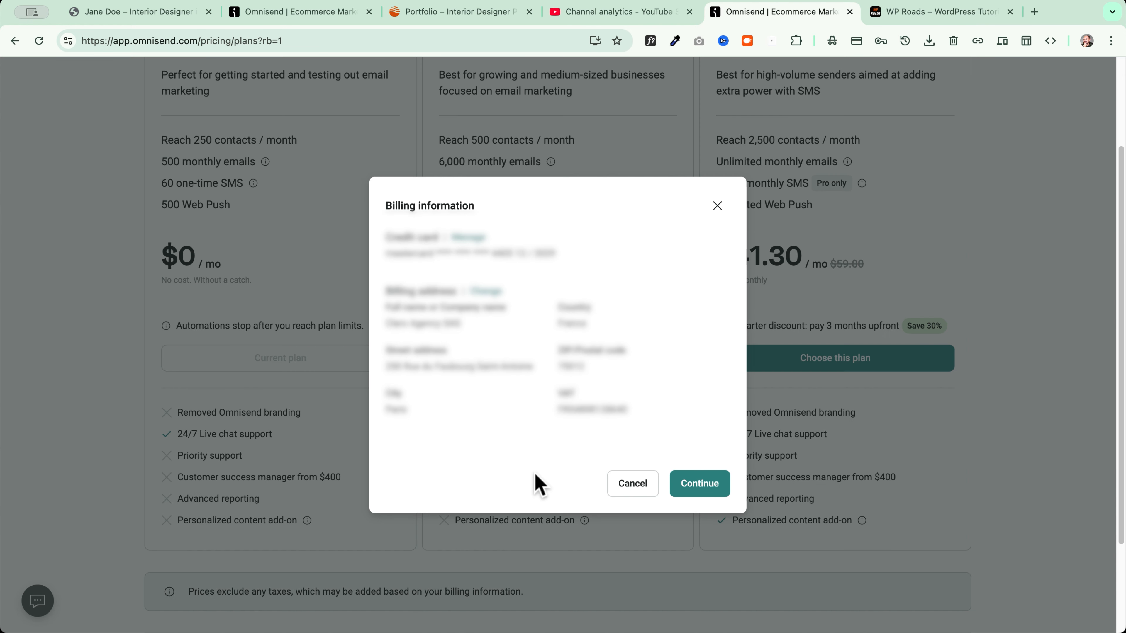
{"action": "left_click", "coordinate": [700, 484]}
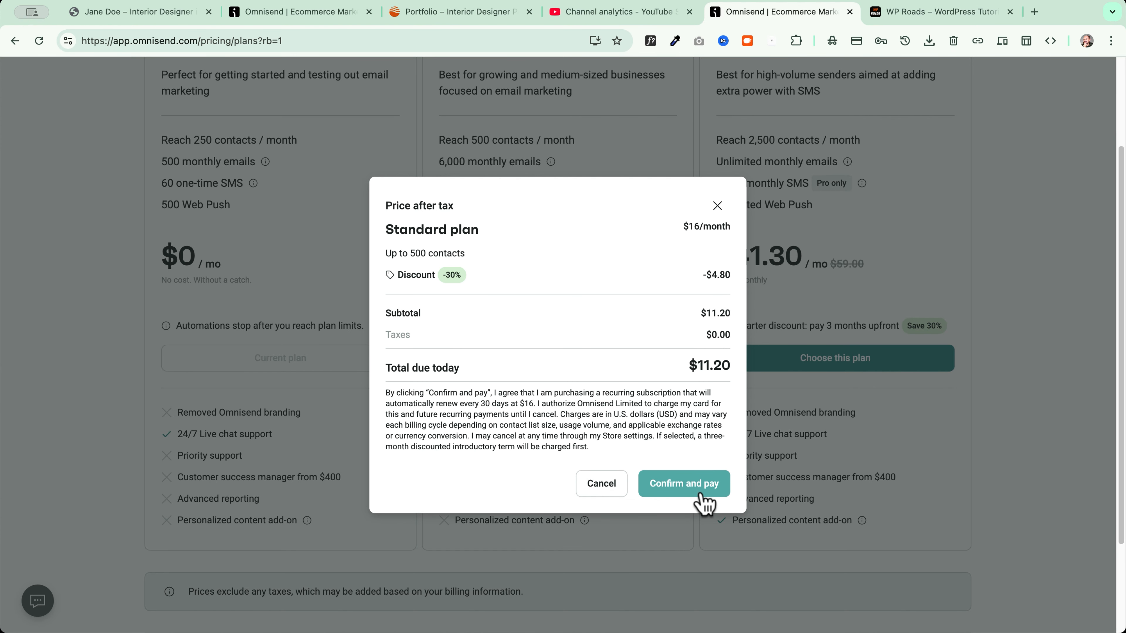
{"action": "left_click", "coordinate": [703, 492]}
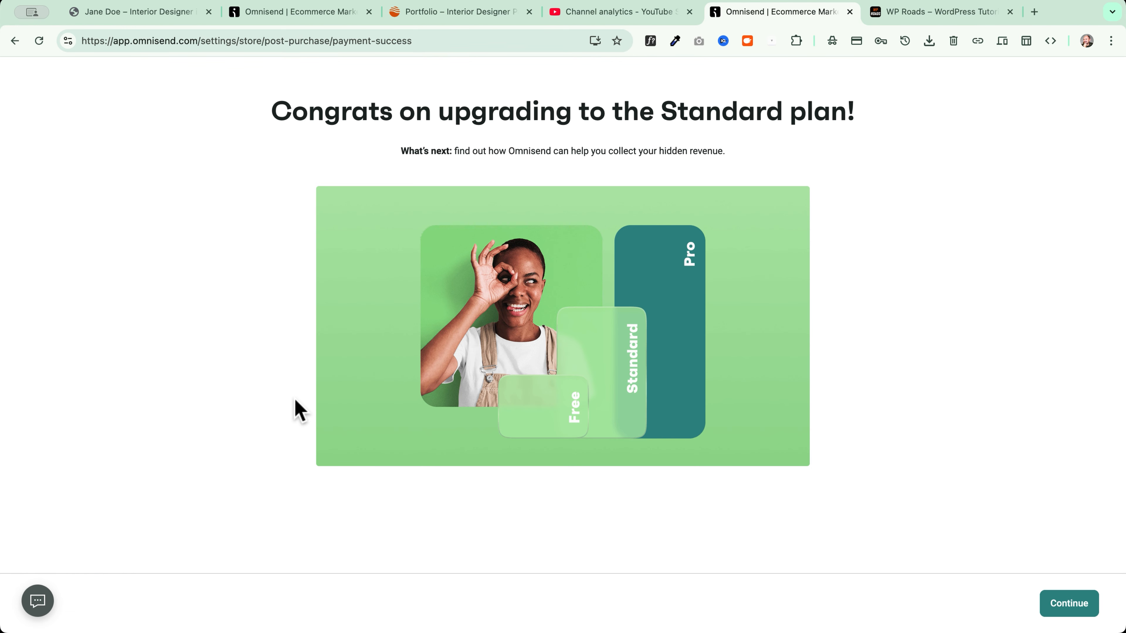
Go to Store settings > Pricing plan and open the Personalized content add-on offer at $3.50/month
{"action": "left_click", "coordinate": [1056, 608]}
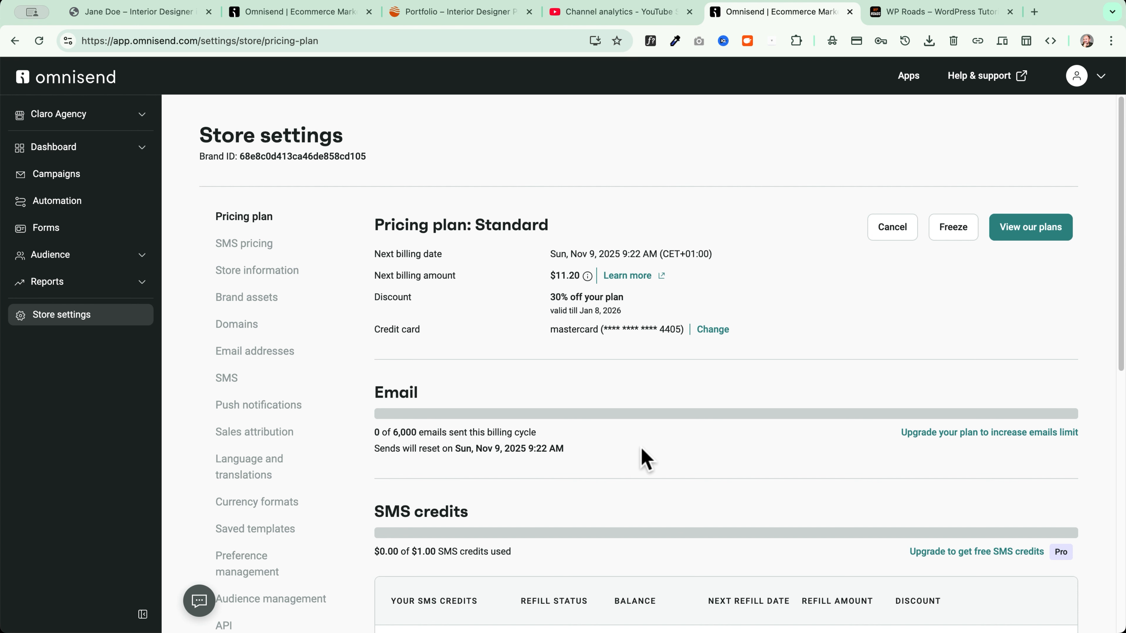
{"action": "scroll", "coordinate": [621, 448], "scroll_direction": "down", "scroll_amount": 5}
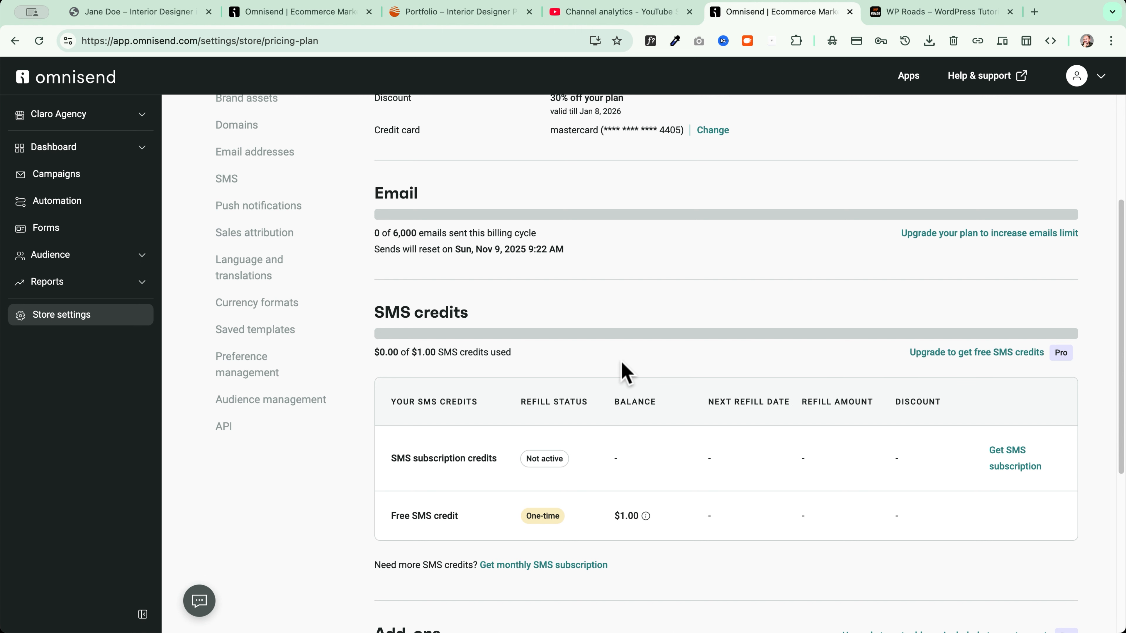
{"action": "scroll", "coordinate": [624, 371], "scroll_direction": "down", "scroll_amount": 4}
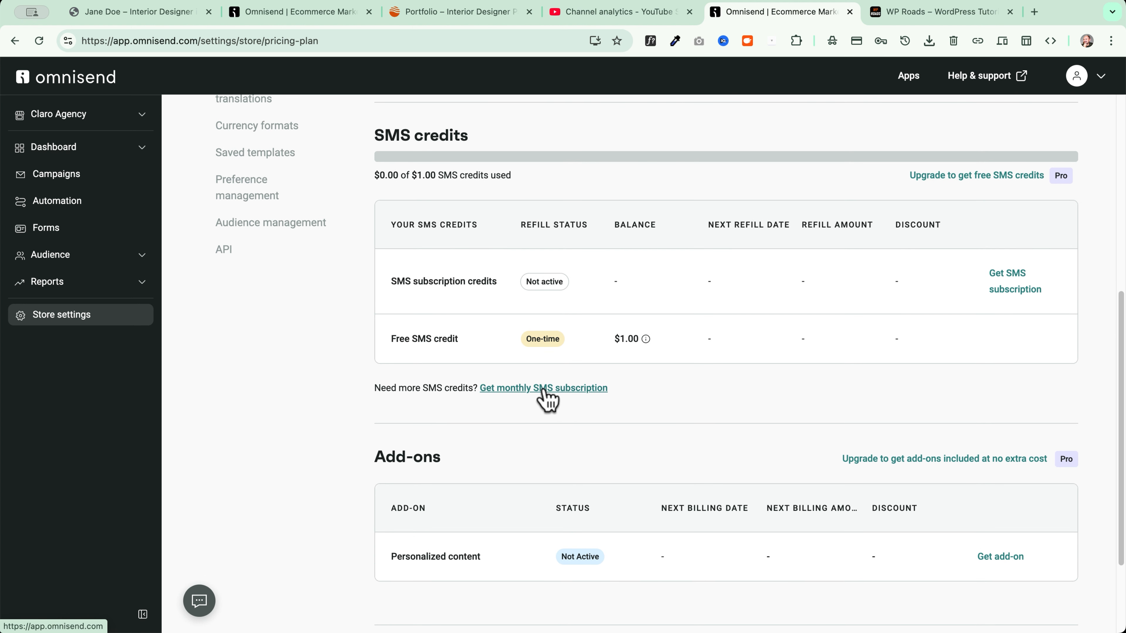
{"action": "scroll", "coordinate": [385, 417], "scroll_direction": "down", "scroll_amount": 3}
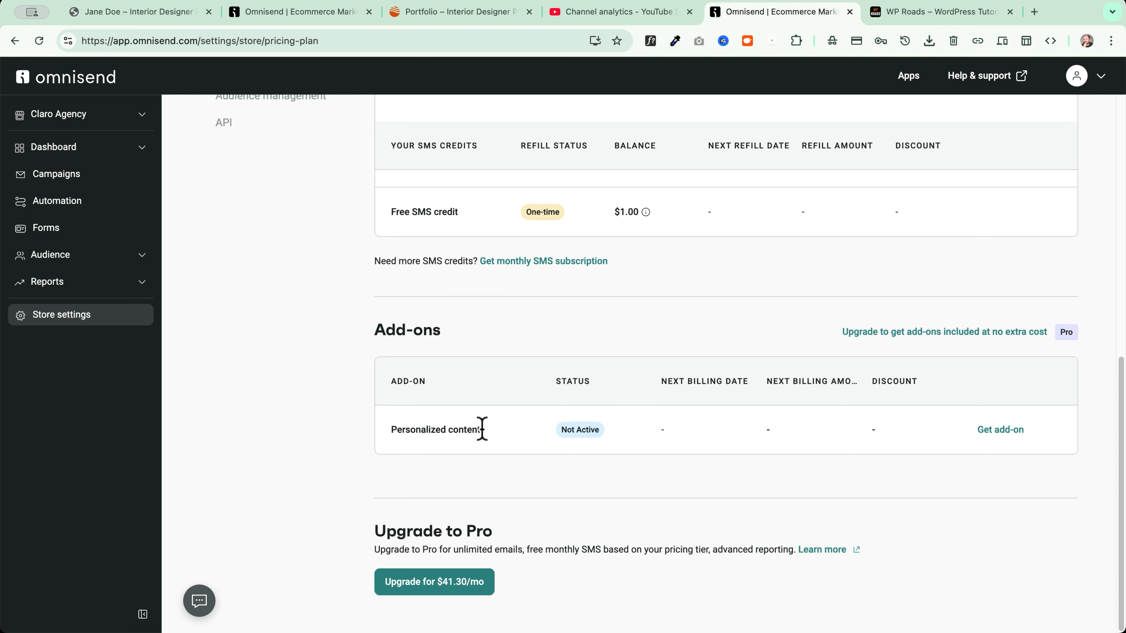
{"action": "left_click", "coordinate": [1003, 432]}
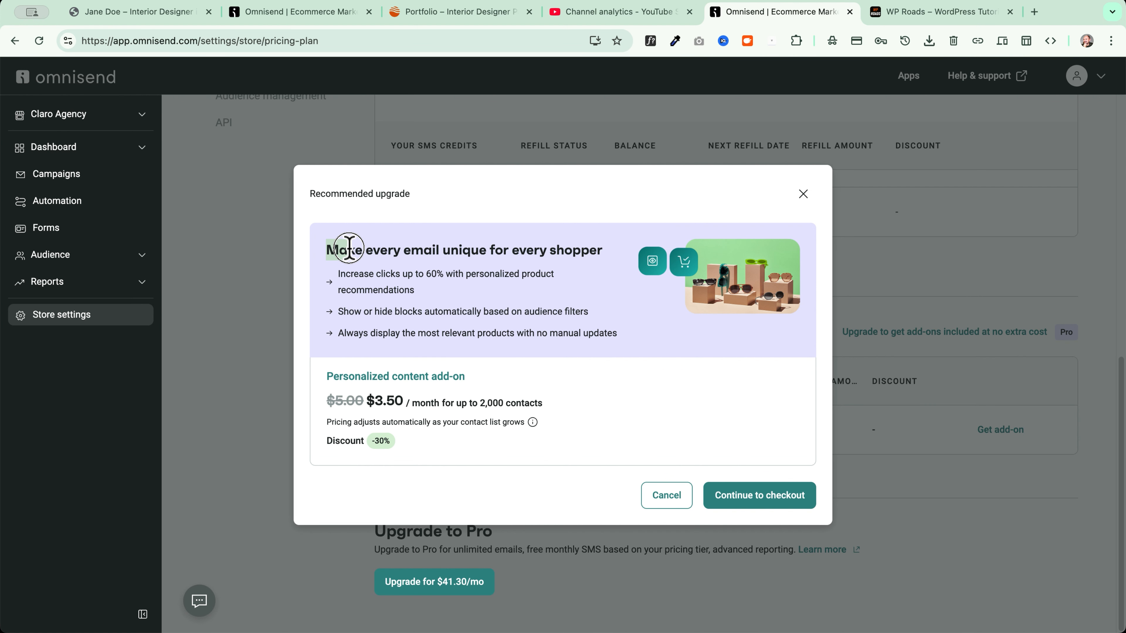
Close the Personalized content add-on dialog and return to the top of the Pricing plan page
{"action": "left_click_drag", "start_coordinate": [327, 250], "coordinate": [616, 244]}
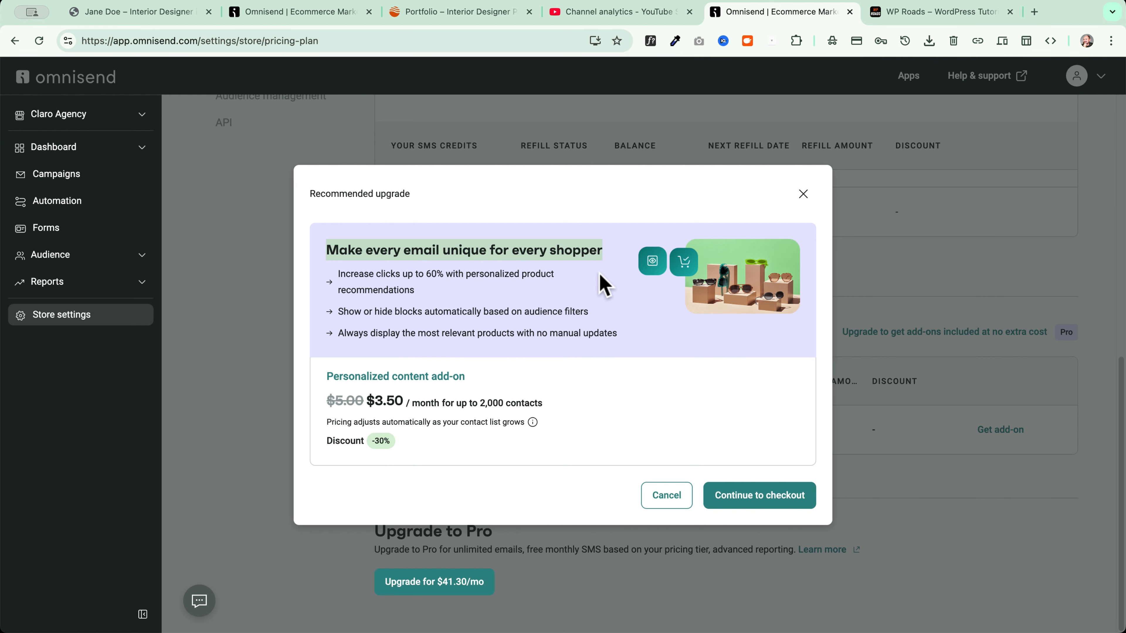
{"action": "left_click", "coordinate": [634, 338]}
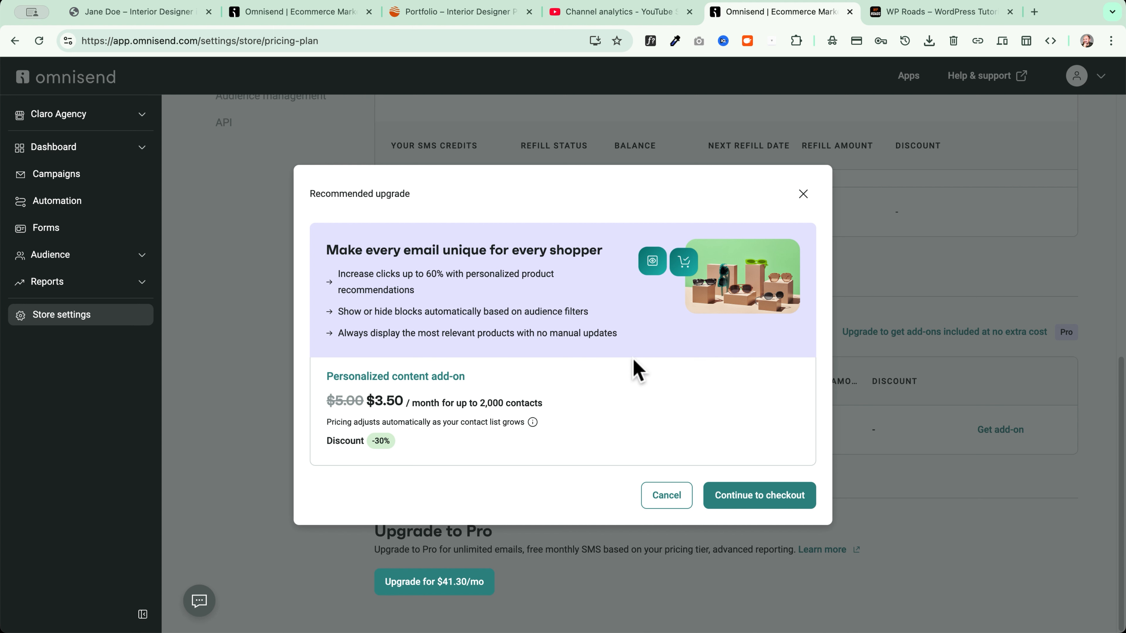
{"action": "left_click", "coordinate": [669, 496]}
{"action": "left_click_drag", "start_coordinate": [359, 332], "coordinate": [478, 337]}
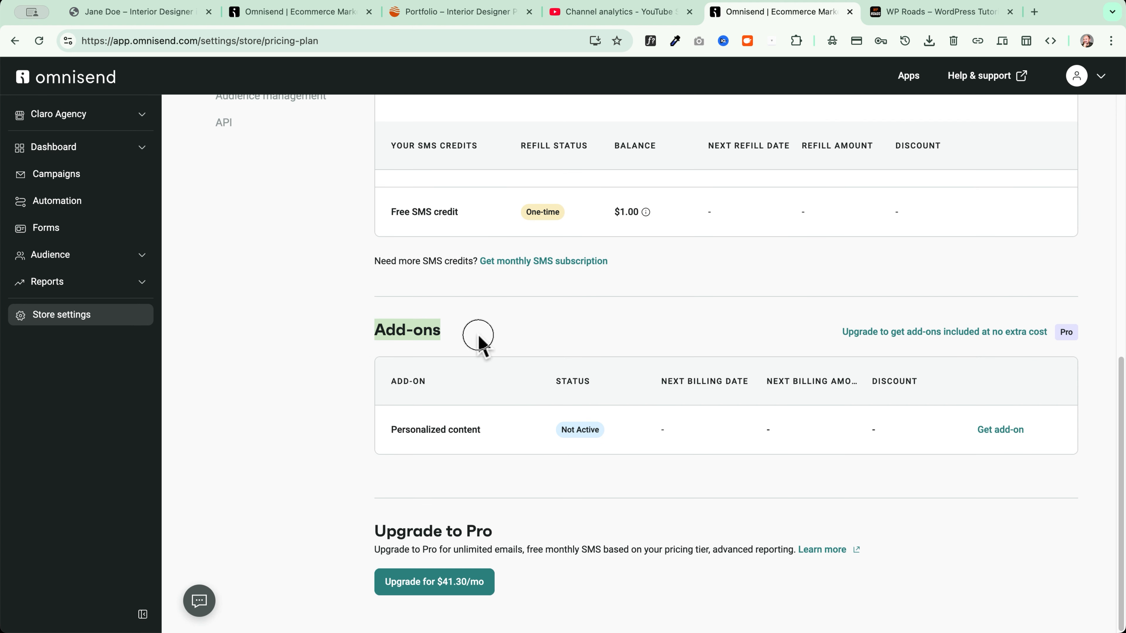
{"action": "left_click", "coordinate": [518, 337]}
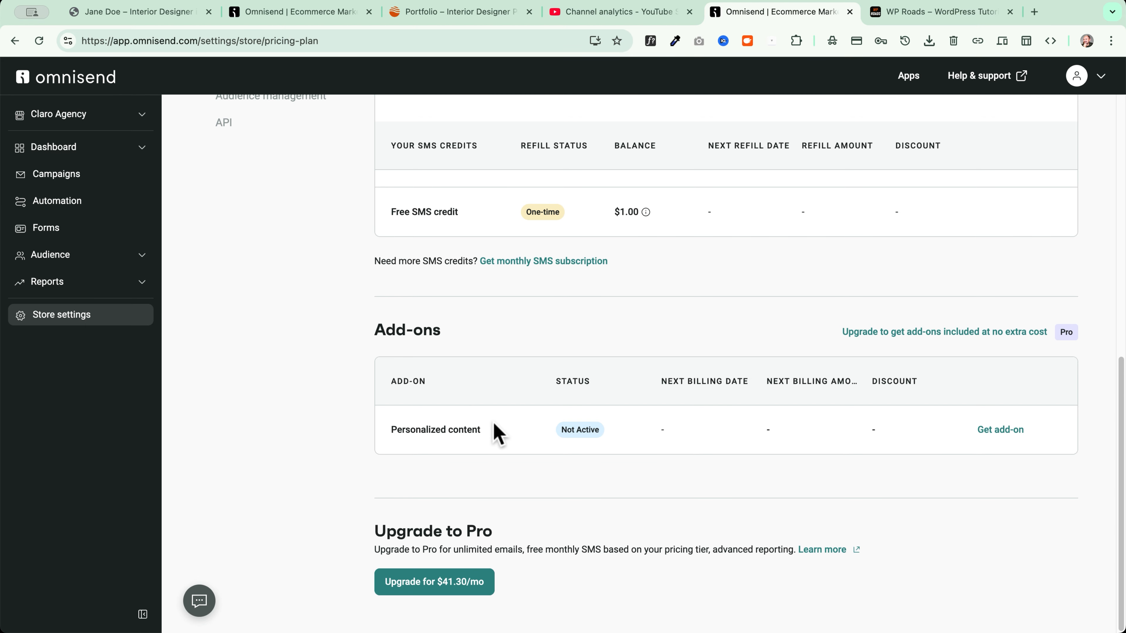
{"action": "scroll", "coordinate": [555, 310], "scroll_direction": "up", "scroll_amount": 10}
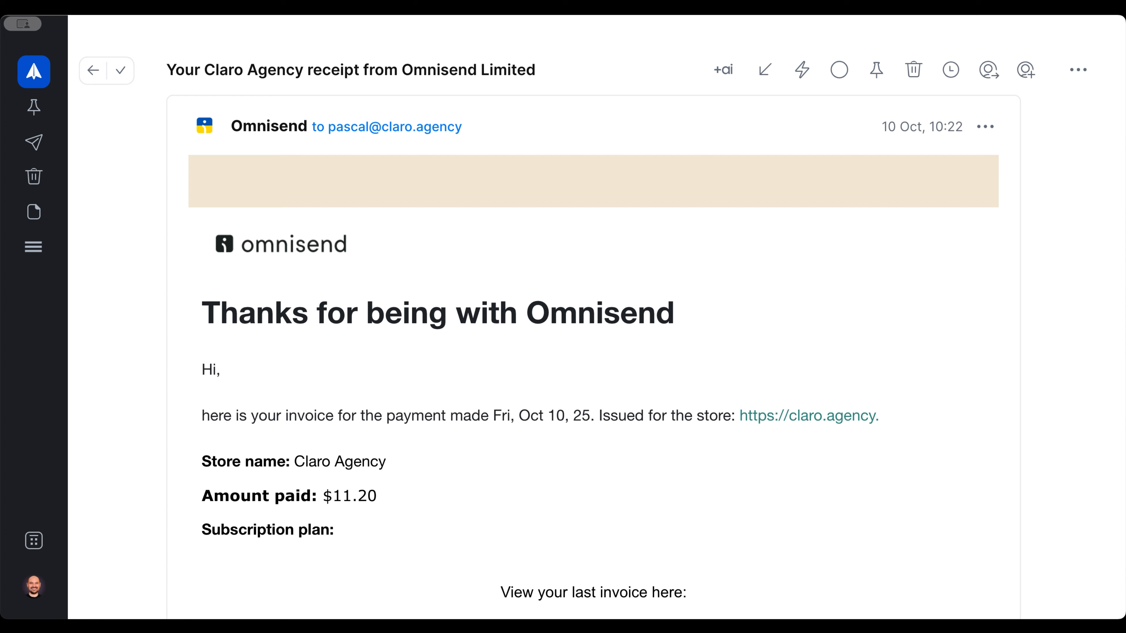
{"action": "scroll", "coordinate": [594, 355], "scroll_direction": "down", "scroll_amount": 2}
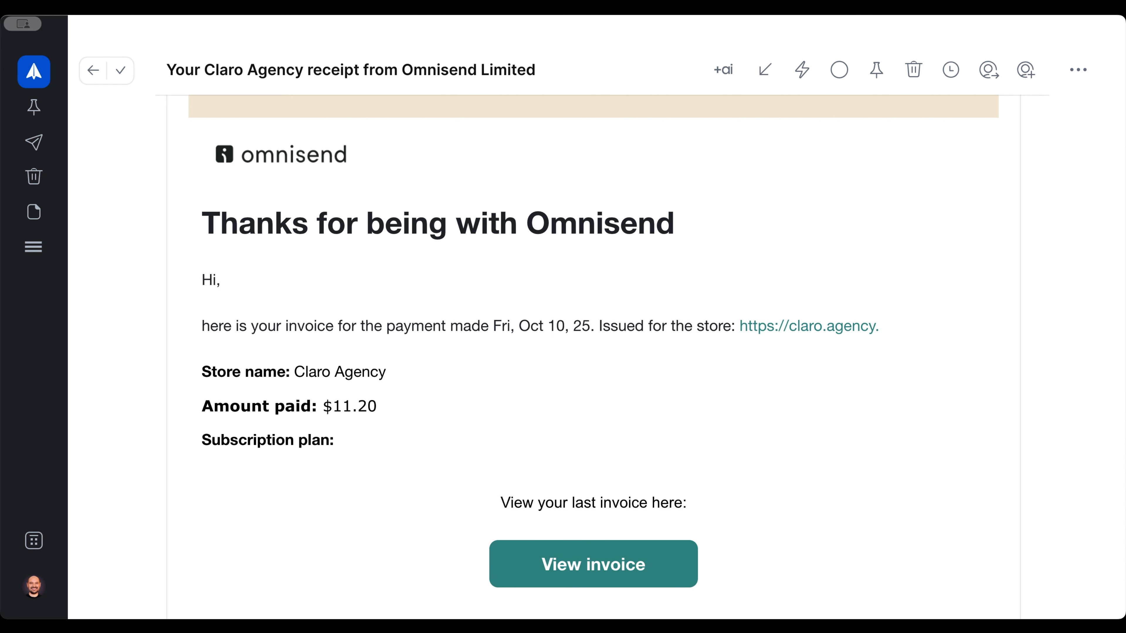
{"action": "scroll", "coordinate": [594, 355], "scroll_direction": "down", "scroll_amount": 4}
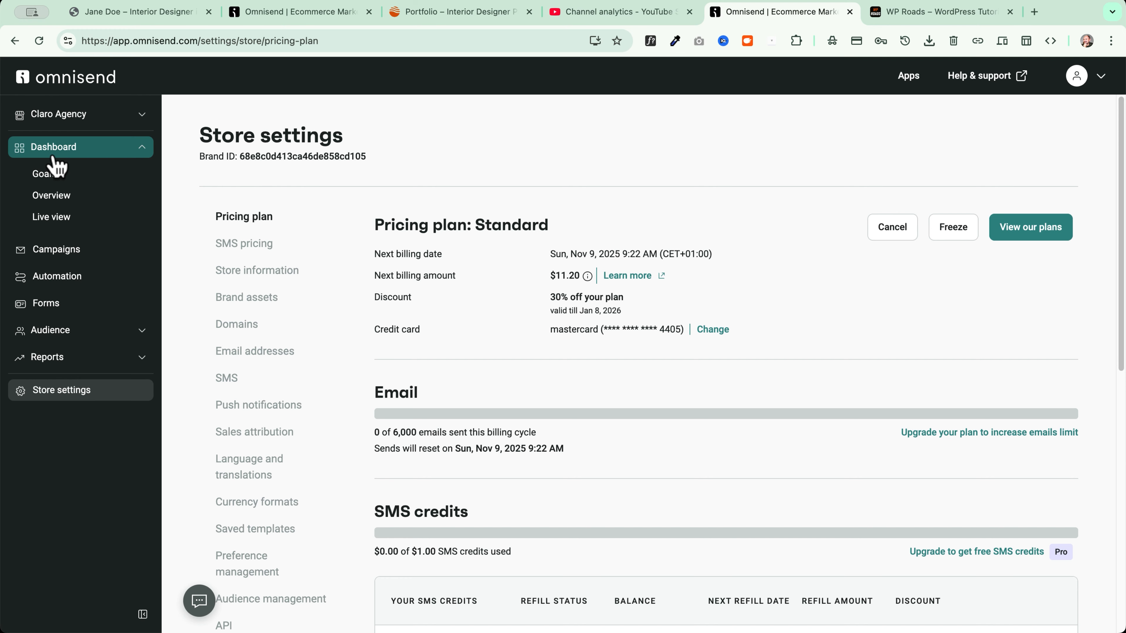
Review the Goals and Overview dashboards, switching audience growth between SMS, push and email
{"action": "left_click", "coordinate": [91, 176]}
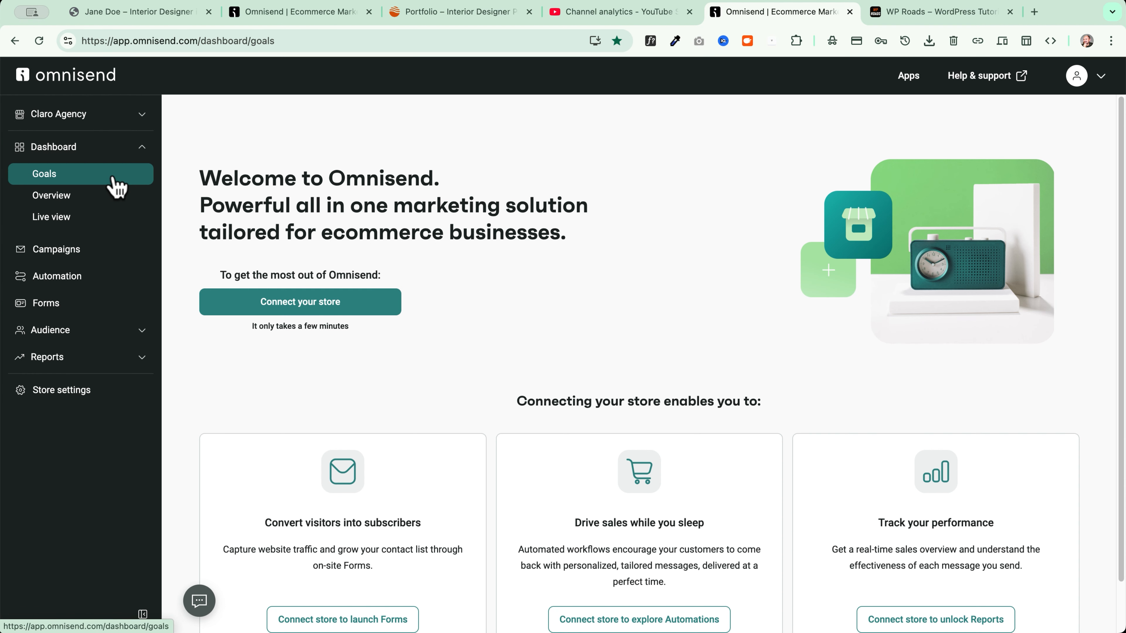
{"action": "scroll", "coordinate": [469, 303], "scroll_direction": "up", "scroll_amount": 2}
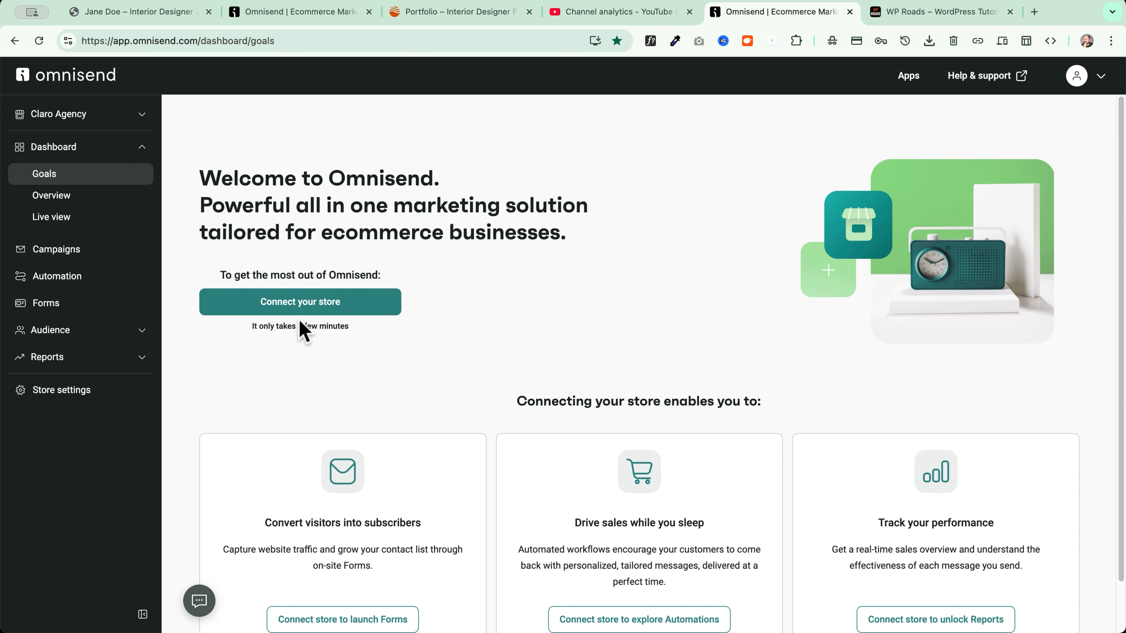
{"action": "left_click", "coordinate": [54, 199]}
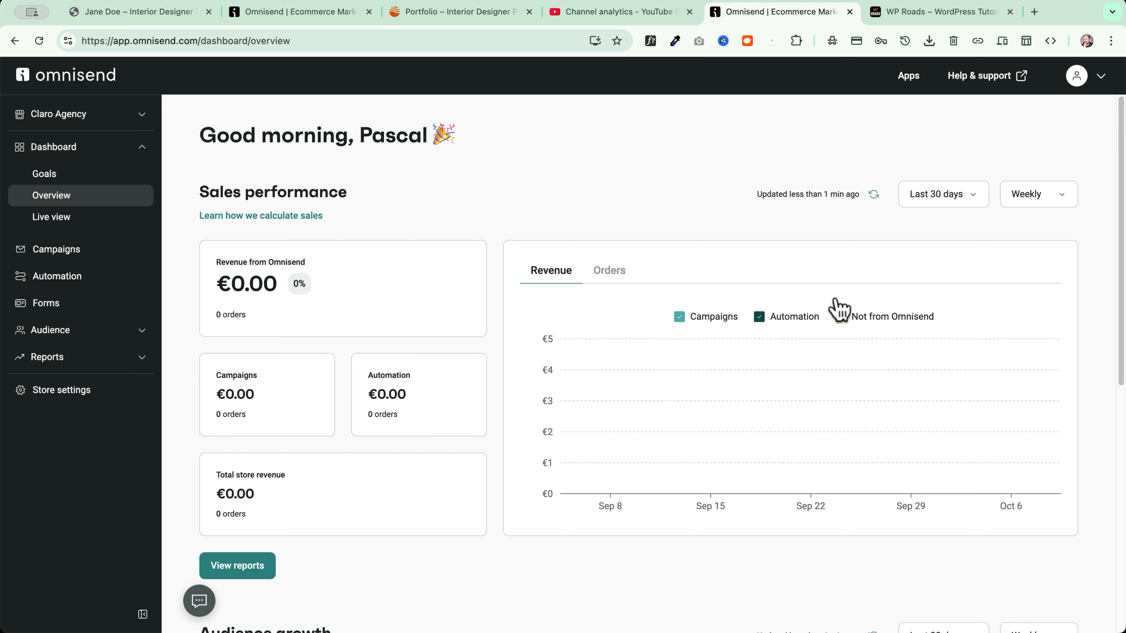
{"action": "scroll", "coordinate": [496, 302], "scroll_direction": "down", "scroll_amount": 10}
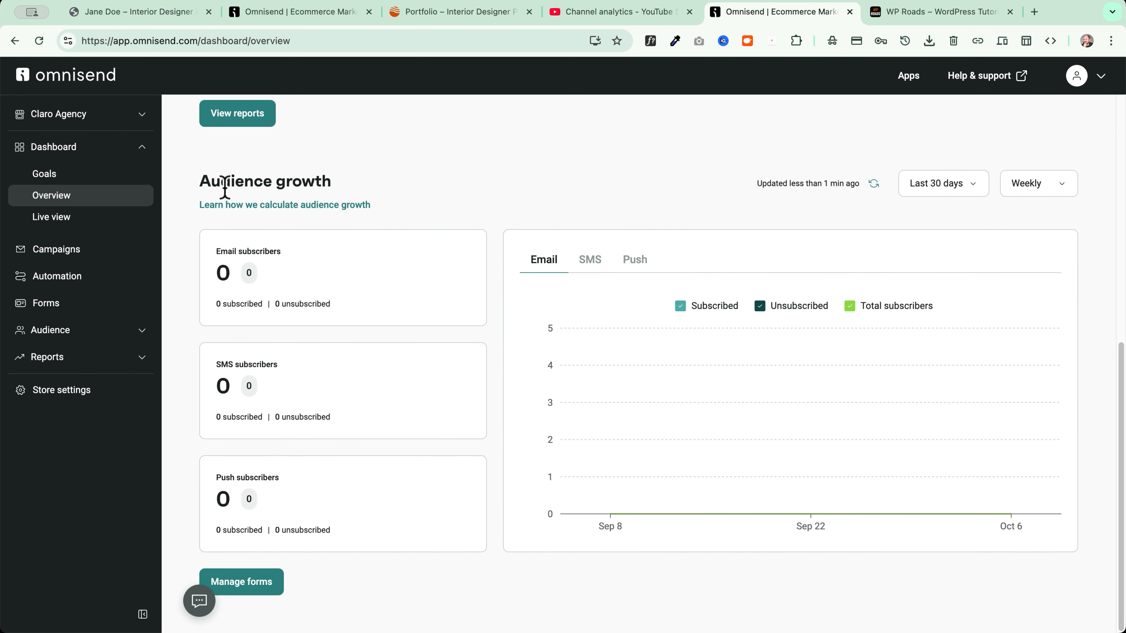
{"action": "left_click_drag", "start_coordinate": [195, 184], "coordinate": [372, 177]}
{"action": "left_click", "coordinate": [375, 178]}
{"action": "left_click", "coordinate": [591, 262]}
{"action": "left_click", "coordinate": [635, 262]}
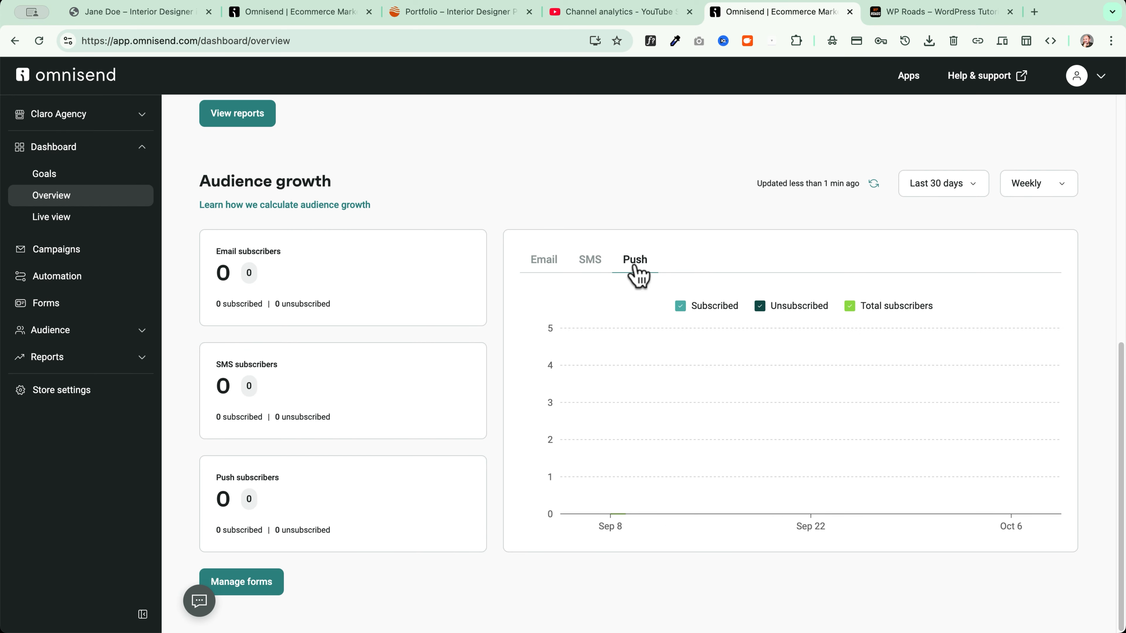
{"action": "left_click", "coordinate": [545, 266]}
Check Live view, then load the WordPress admin dashboard in the site's tab
{"action": "left_click", "coordinate": [106, 220]}
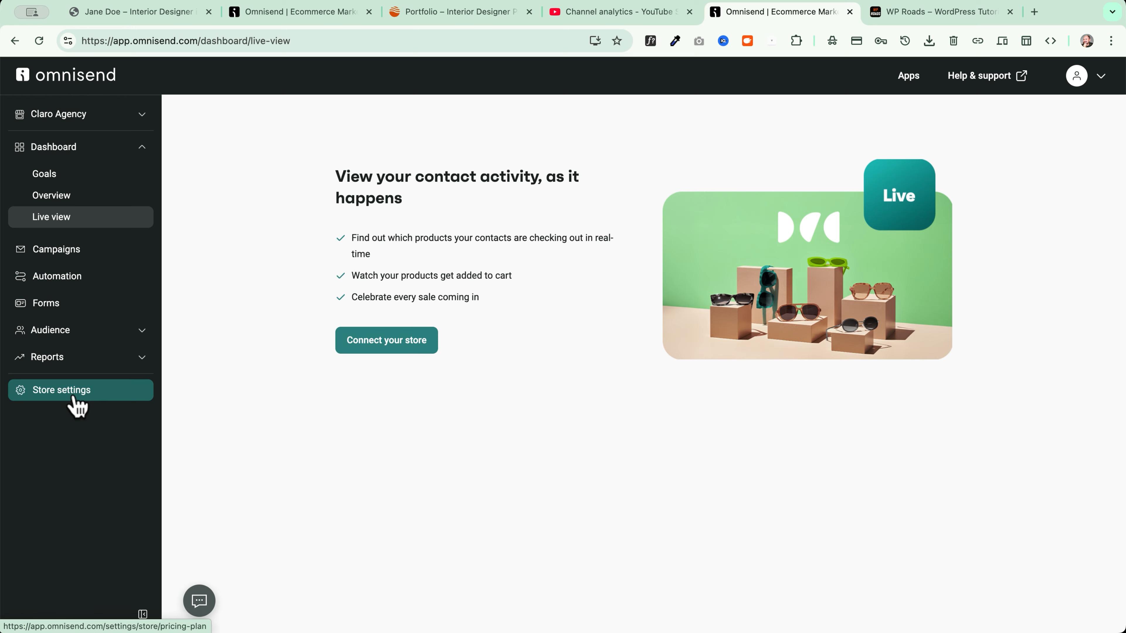
{"action": "left_click", "coordinate": [1081, 76]}
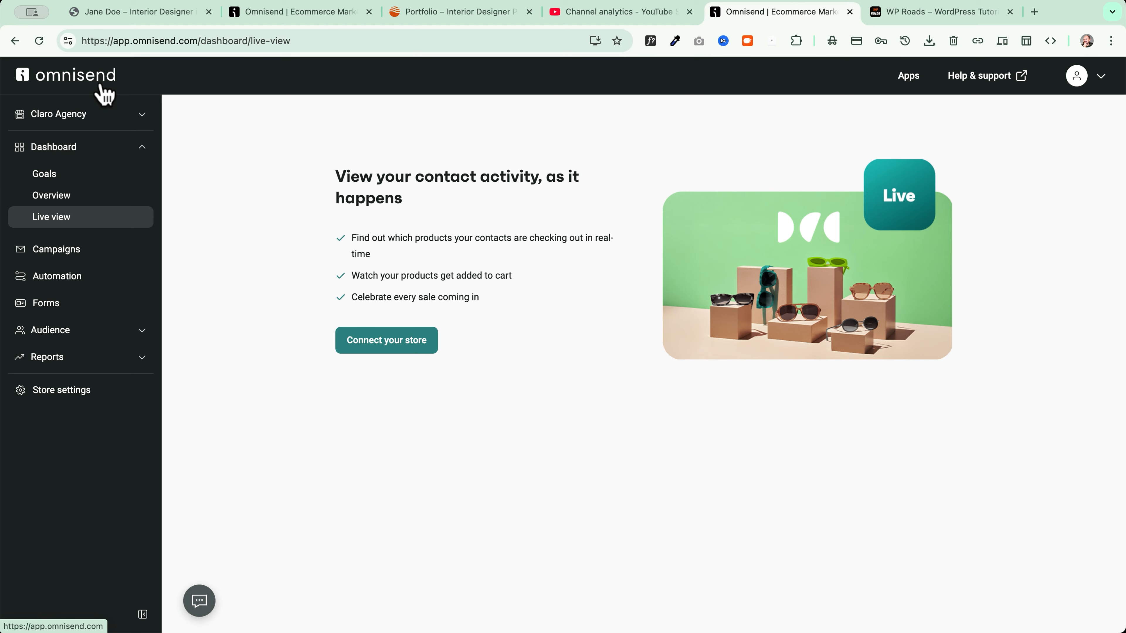
{"action": "left_click", "coordinate": [106, 13]}
{"action": "left_click", "coordinate": [206, 41]}
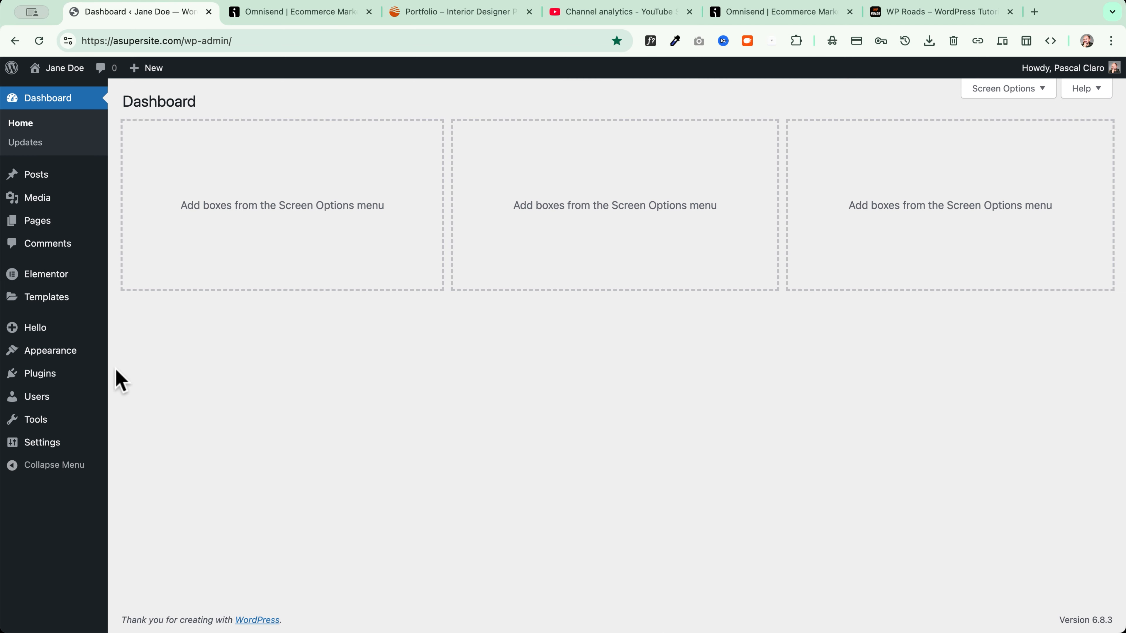
Search the WordPress plugin directory for 'Omnisend'
{"action": "mouse_move", "coordinate": [75, 382]}
{"action": "left_click", "coordinate": [156, 395]}
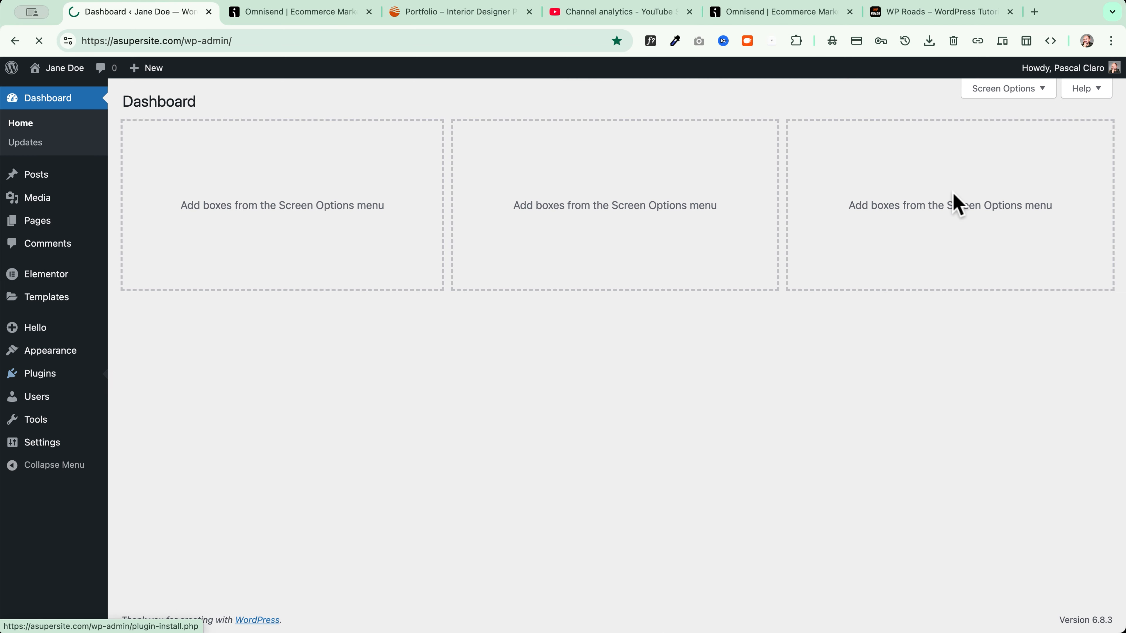
{"action": "scroll", "coordinate": [944, 139], "scroll_direction": "up", "scroll_amount": 5}
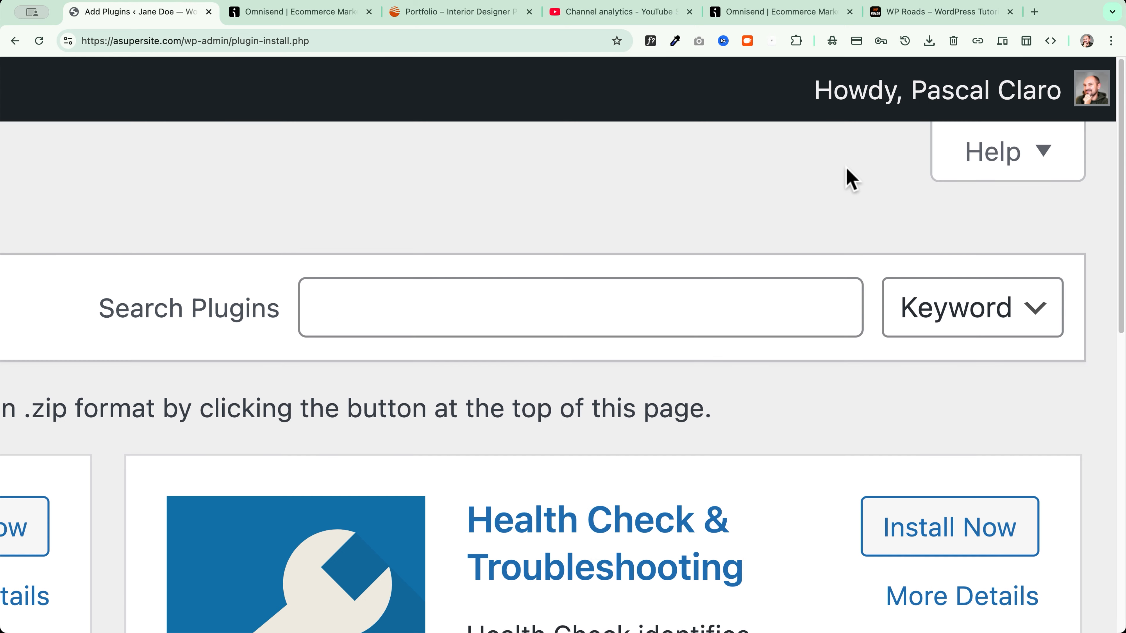
{"action": "left_click", "coordinate": [469, 320]}
{"action": "type", "text": "Omnisend"}
Install and activate the Newsletters, Email Marketing, SMS and Popups by Omnisend plugin
{"action": "scroll", "coordinate": [430, 211], "scroll_direction": "down", "scroll_amount": 5}
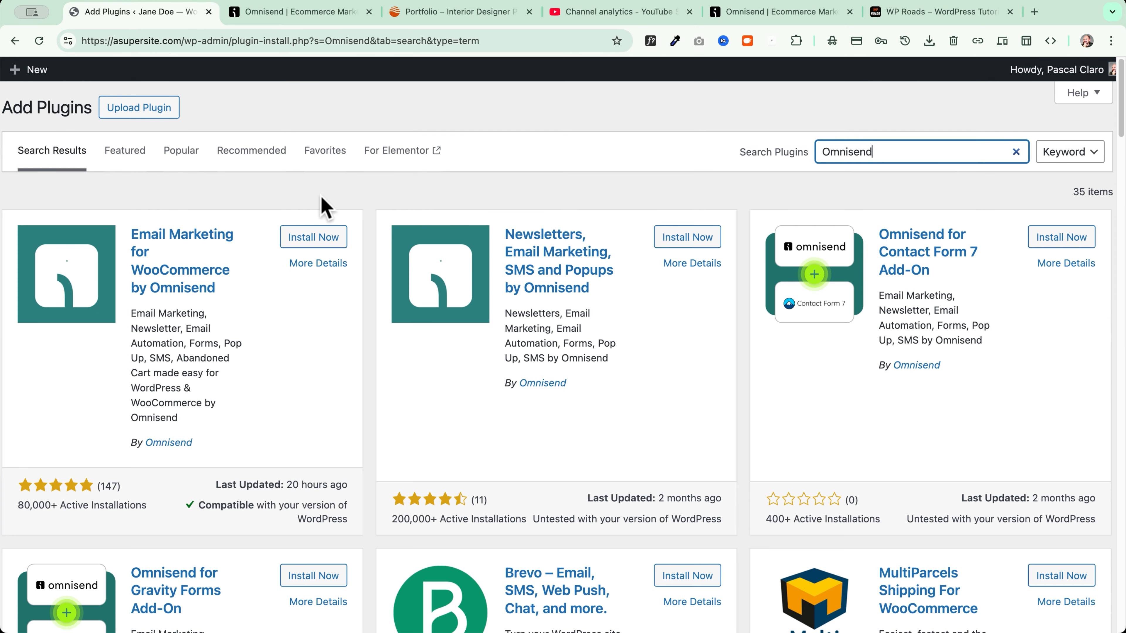
{"action": "scroll", "coordinate": [259, 181], "scroll_direction": "down", "scroll_amount": 1}
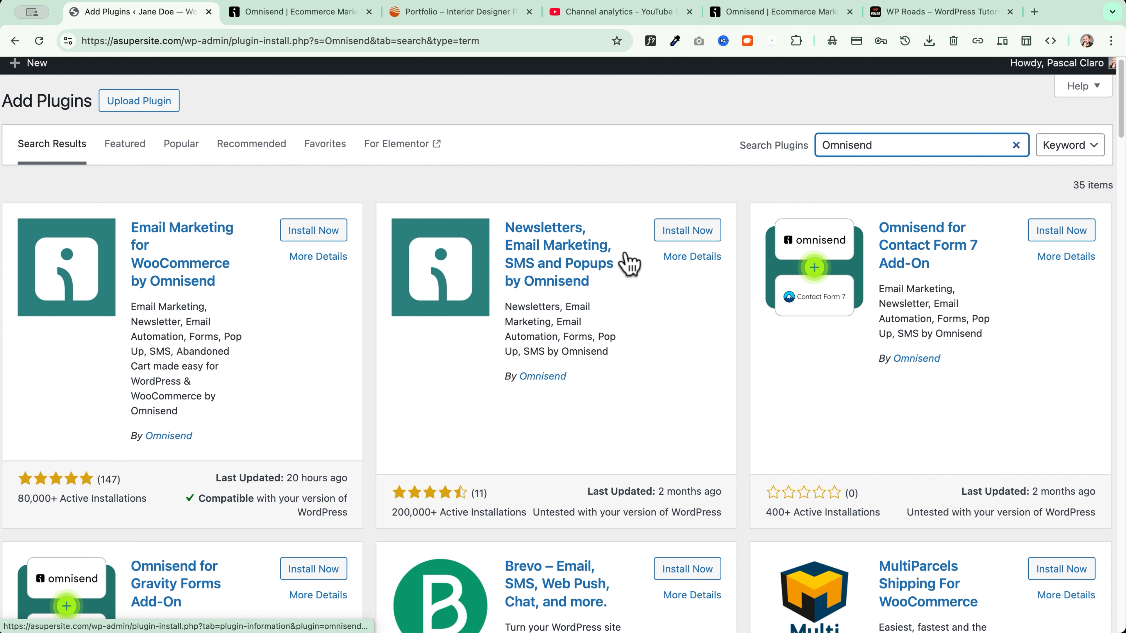
{"action": "left_click", "coordinate": [708, 236]}
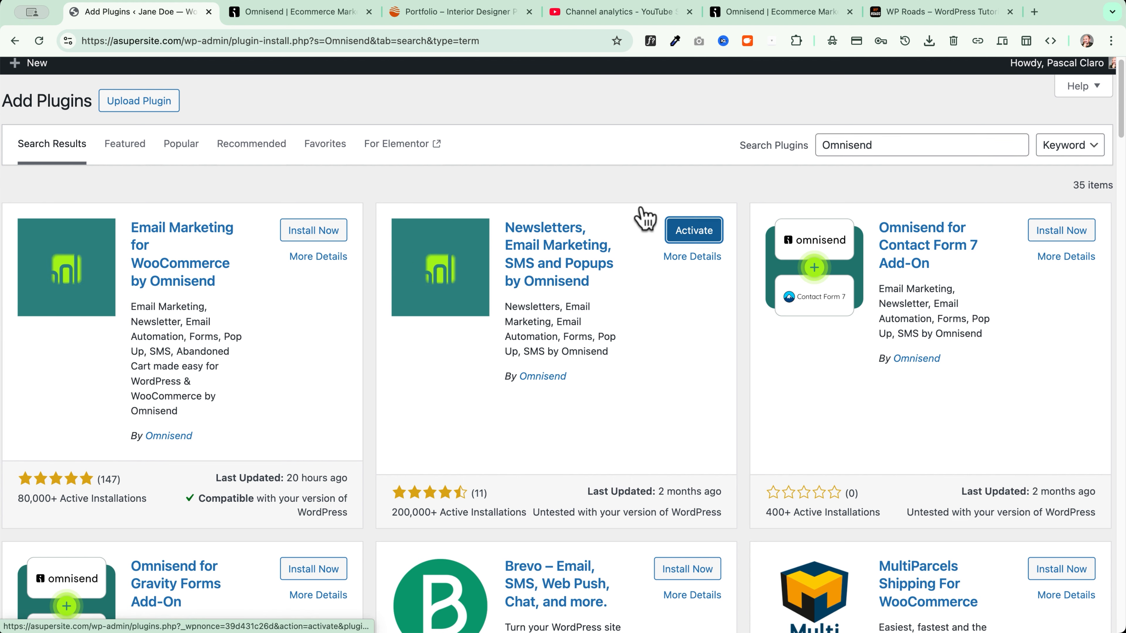
{"action": "left_click", "coordinate": [706, 235]}
{"action": "scroll", "coordinate": [326, 388], "scroll_direction": "down", "scroll_amount": 3}
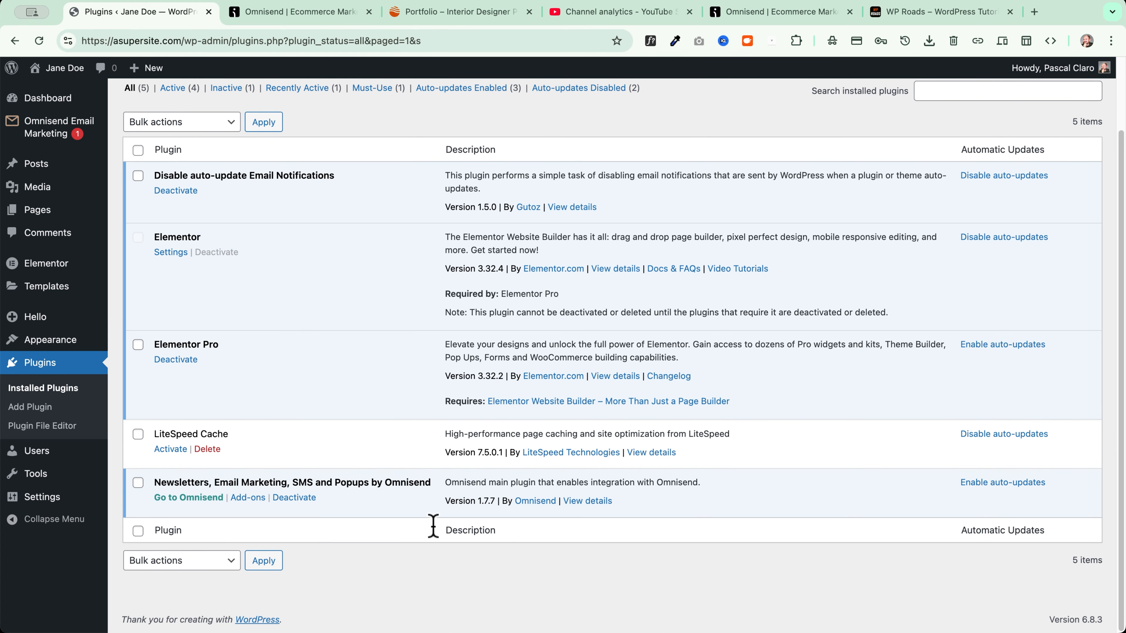
Enable auto-updates for the Omnisend plugin and go to Omnisend Email Marketing > Home
{"action": "left_click", "coordinate": [1003, 483]}
{"action": "scroll", "coordinate": [691, 412], "scroll_direction": "up", "scroll_amount": 3}
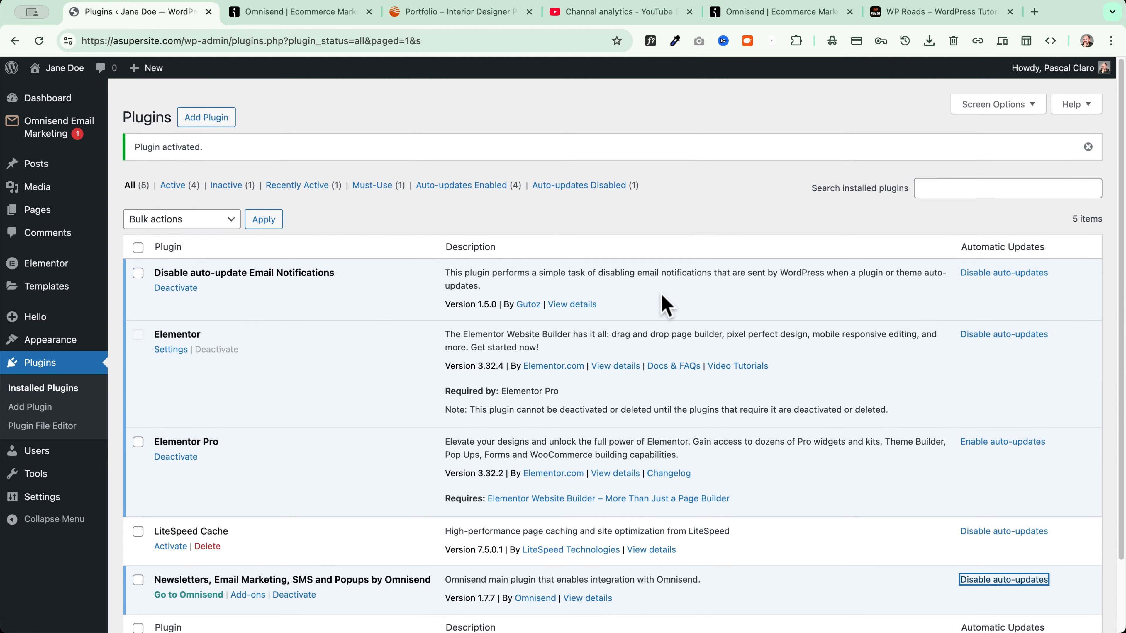
{"action": "mouse_move", "coordinate": [31, 141]}
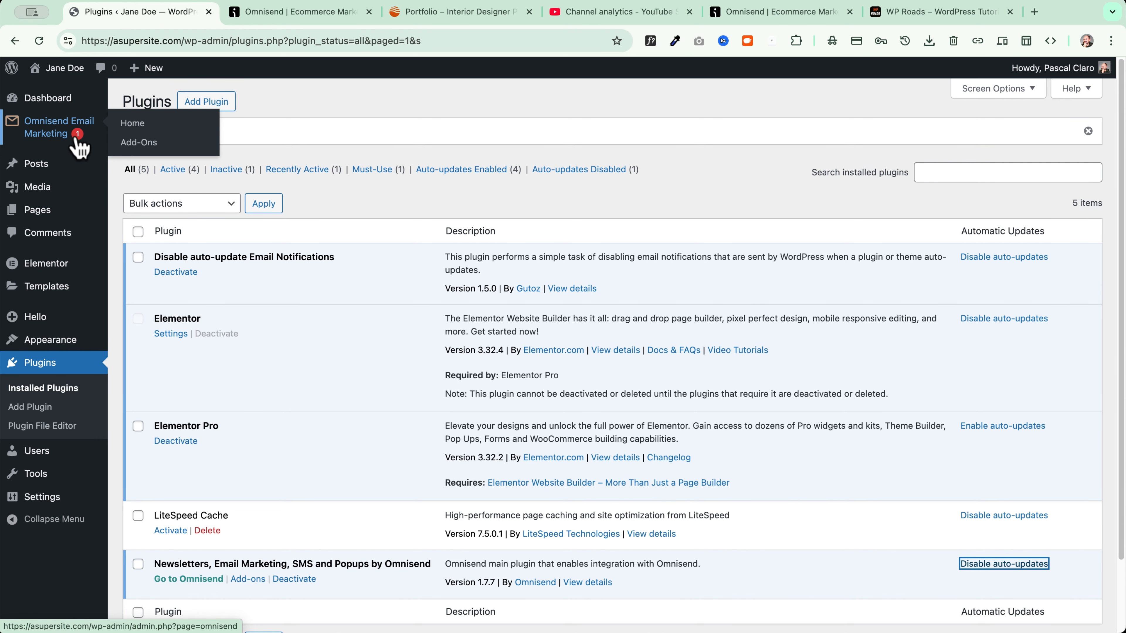
{"action": "left_click", "coordinate": [50, 142]}
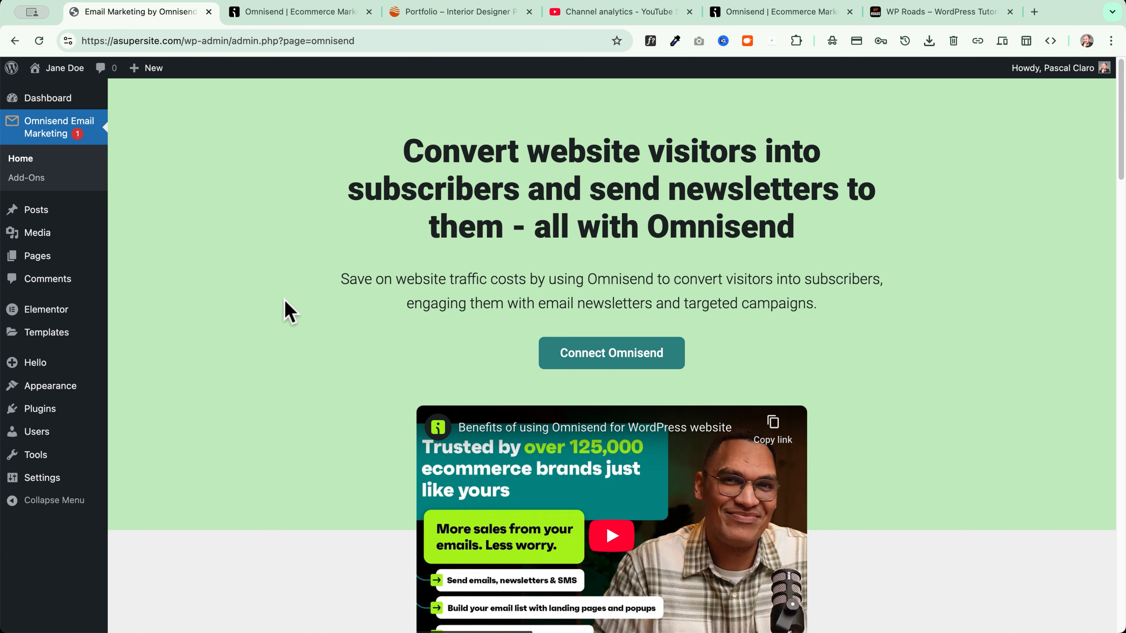
Start connecting Omnisend and open its API keys page in a new tab
{"action": "left_click", "coordinate": [612, 367]}
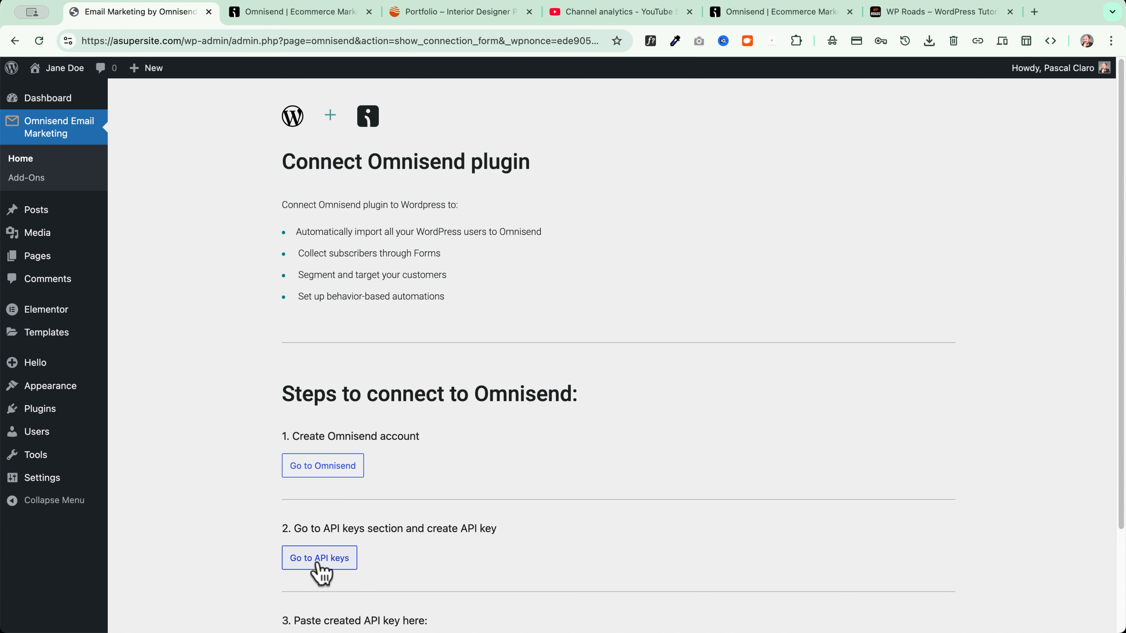
{"action": "scroll", "coordinate": [317, 570], "scroll_direction": "down", "scroll_amount": 3}
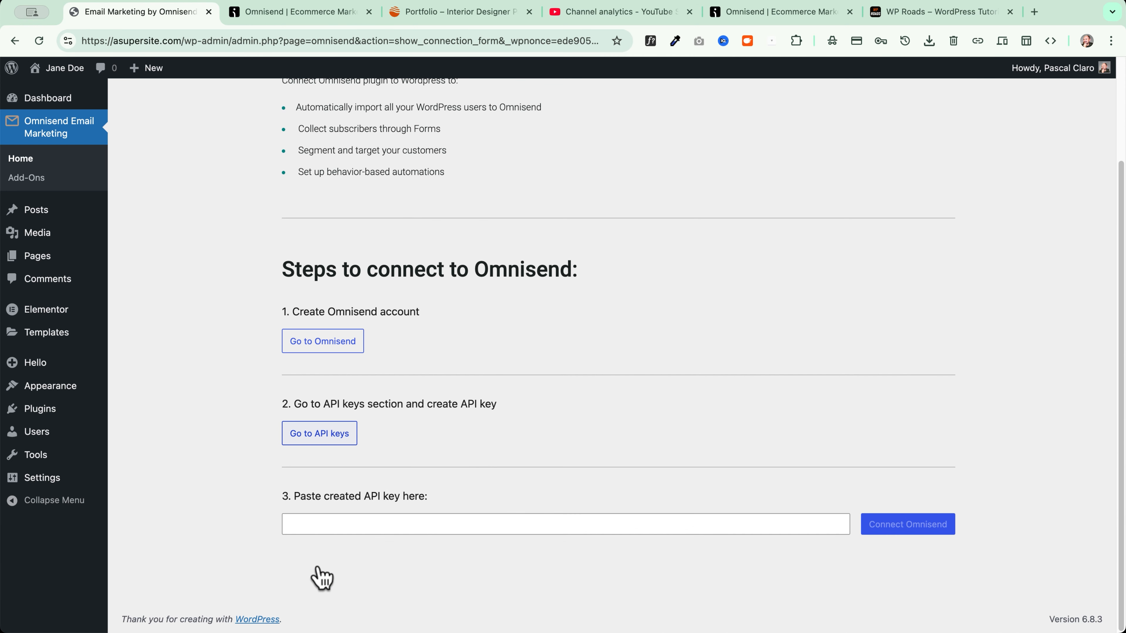
{"action": "left_click", "coordinate": [309, 531]}
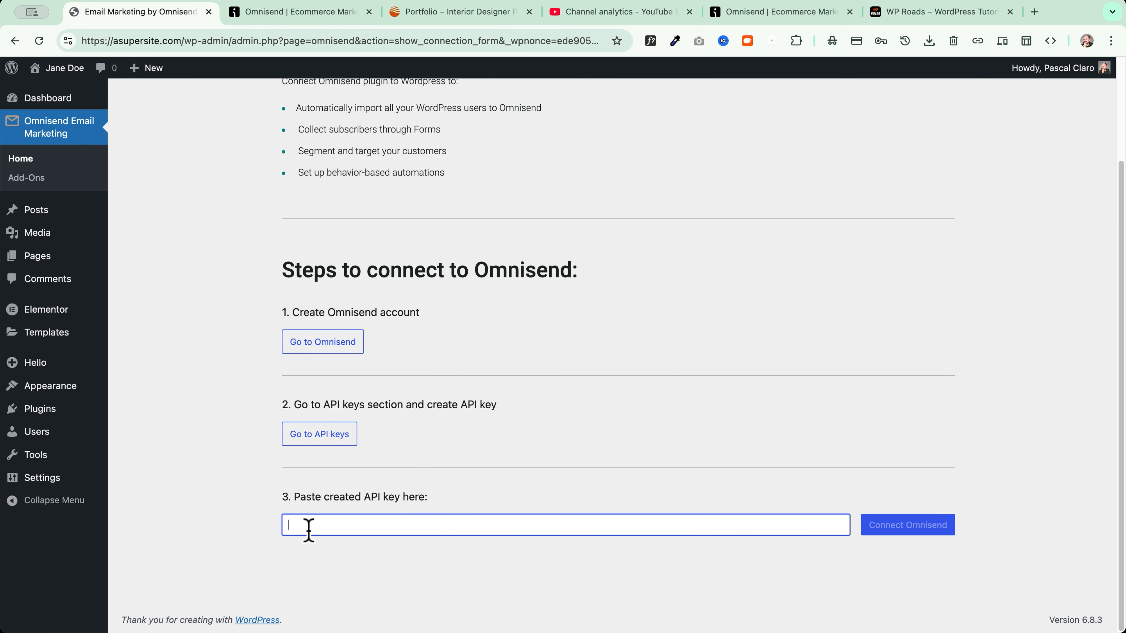
{"action": "left_click", "coordinate": [316, 434]}
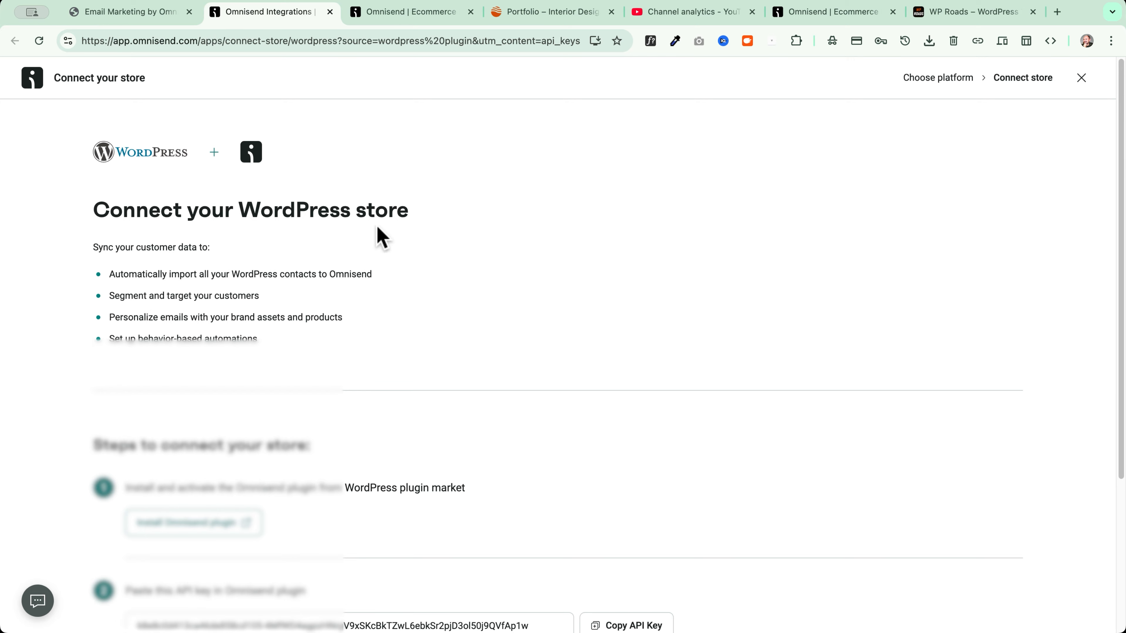
Copy the API key shown under 'Steps to connect your store'
{"action": "scroll", "coordinate": [133, 266], "scroll_direction": "down", "scroll_amount": 3}
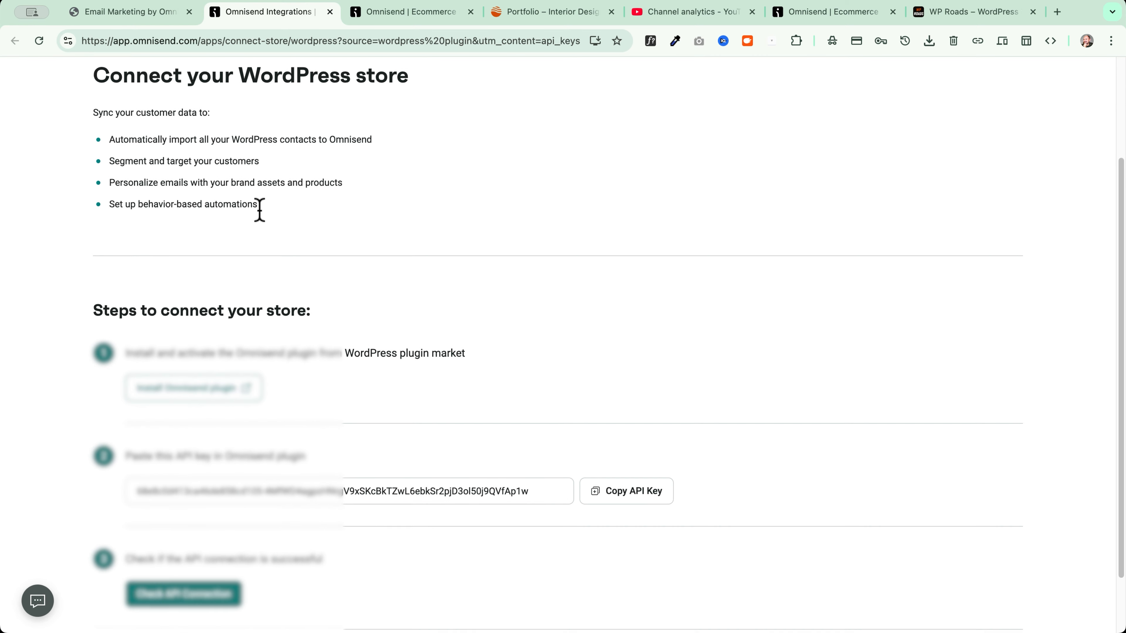
{"action": "scroll", "coordinate": [176, 261], "scroll_direction": "up", "scroll_amount": 2}
{"action": "double_click", "coordinate": [384, 156]}
{"action": "left_click", "coordinate": [196, 221]}
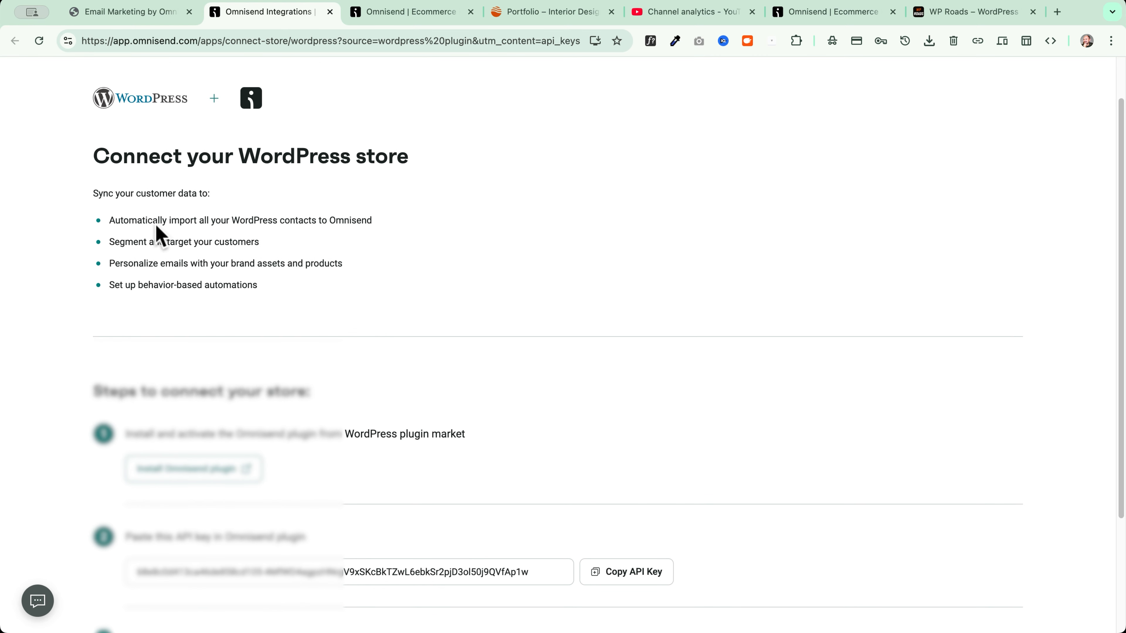
{"action": "scroll", "coordinate": [120, 222], "scroll_direction": "down", "scroll_amount": 4}
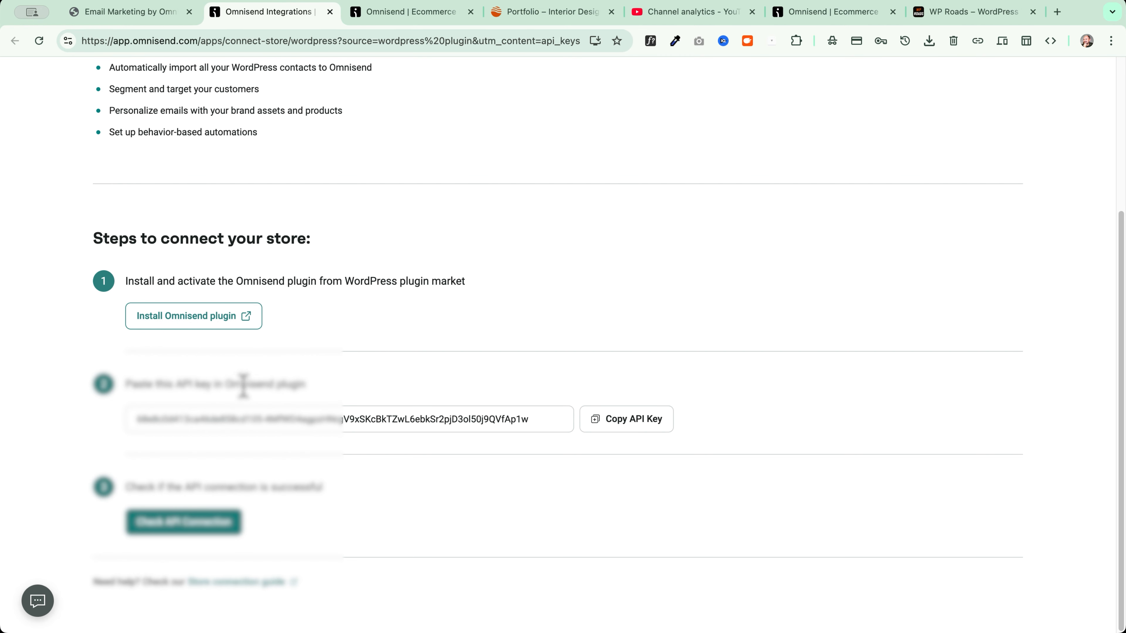
{"action": "left_click", "coordinate": [634, 426]}
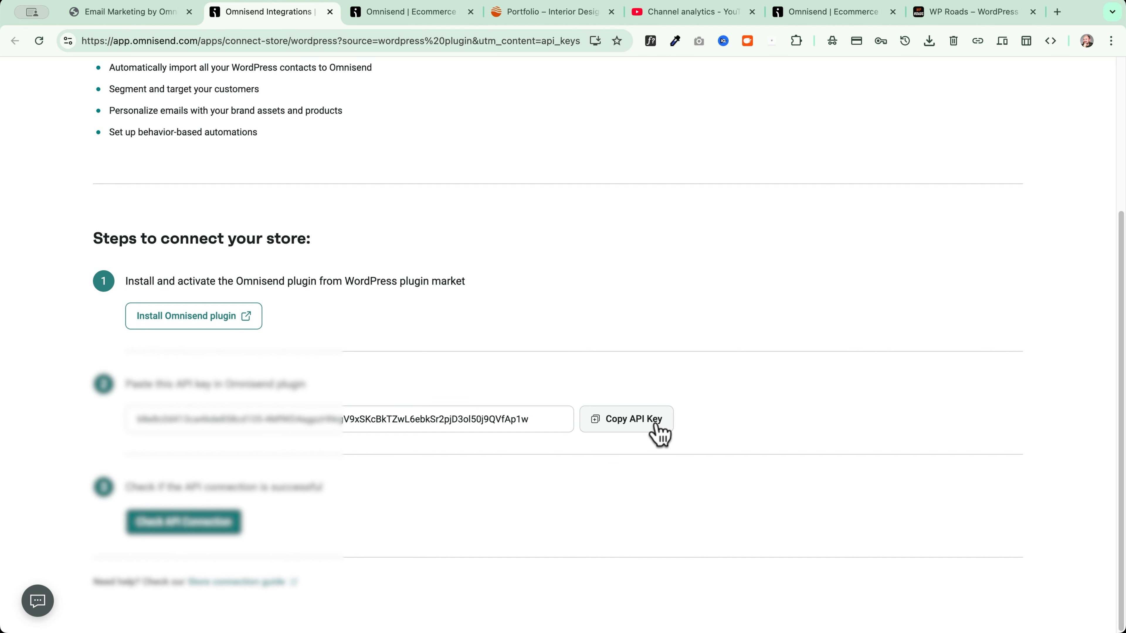
Paste the API key into the WordPress Omnisend plugin and connect the site
{"action": "left_click", "coordinate": [129, 12]}
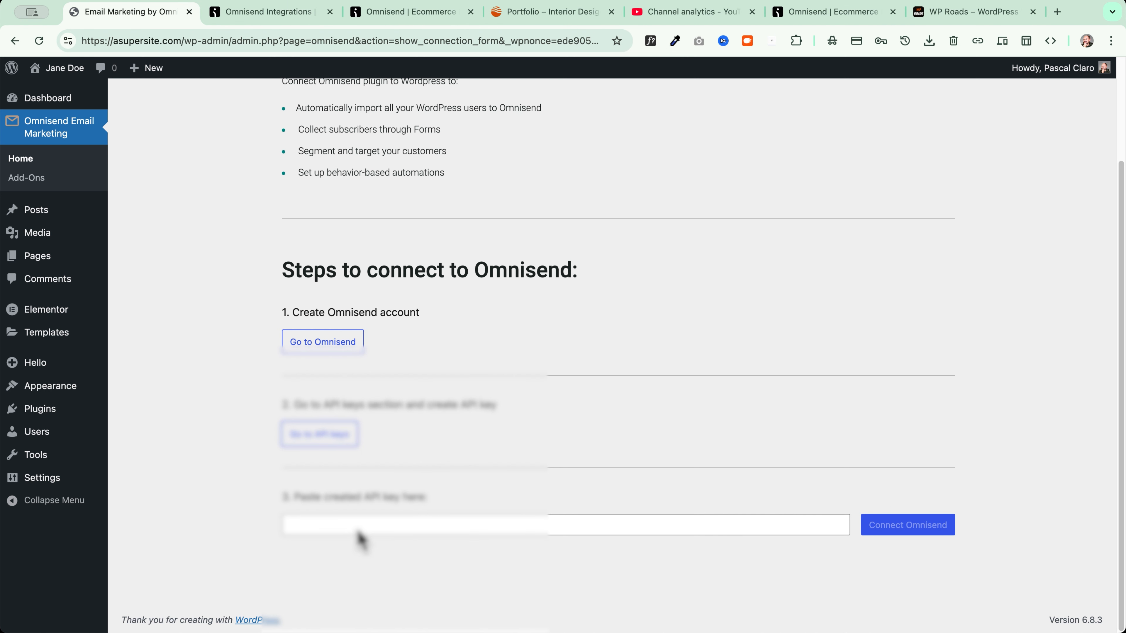
{"action": "left_click", "coordinate": [355, 527]}
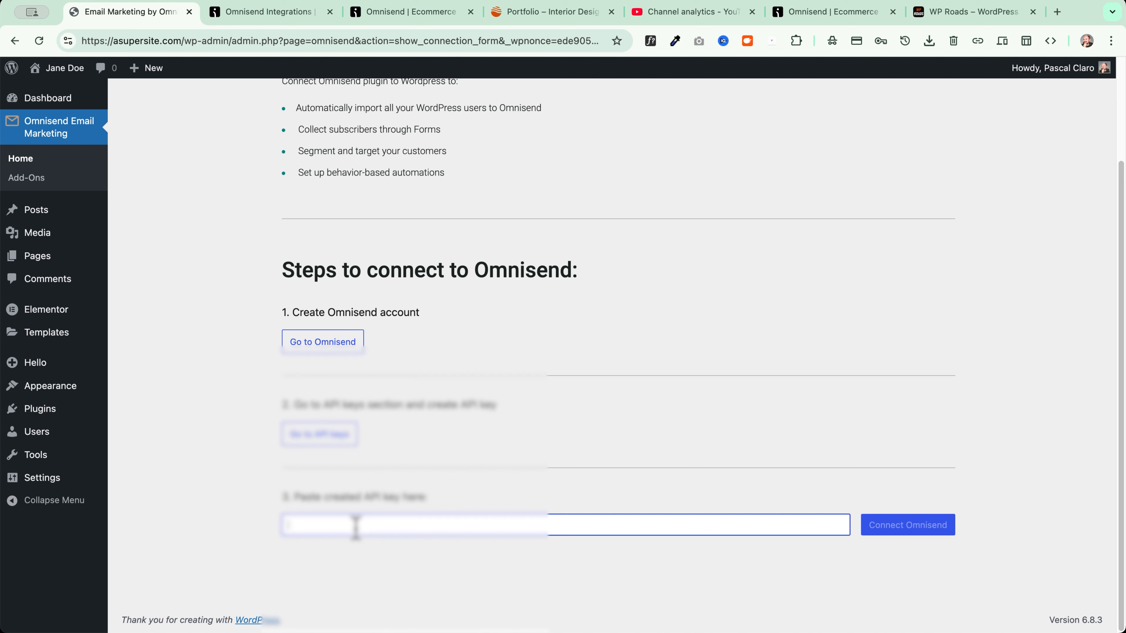
{"action": "key", "text": "super+v"}
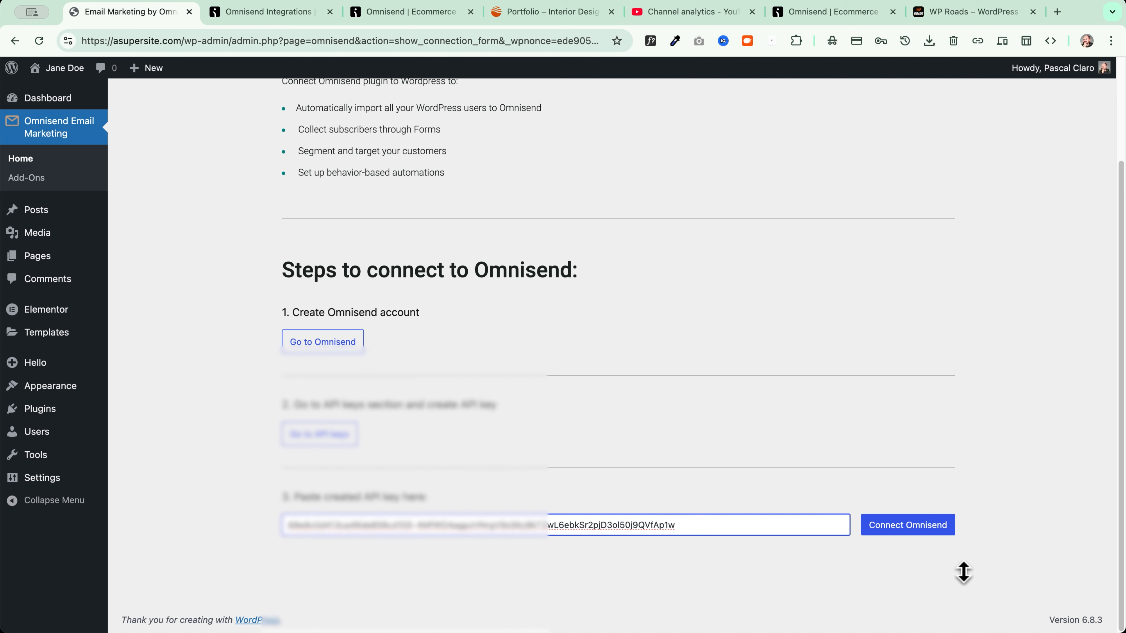
{"action": "left_click", "coordinate": [916, 536]}
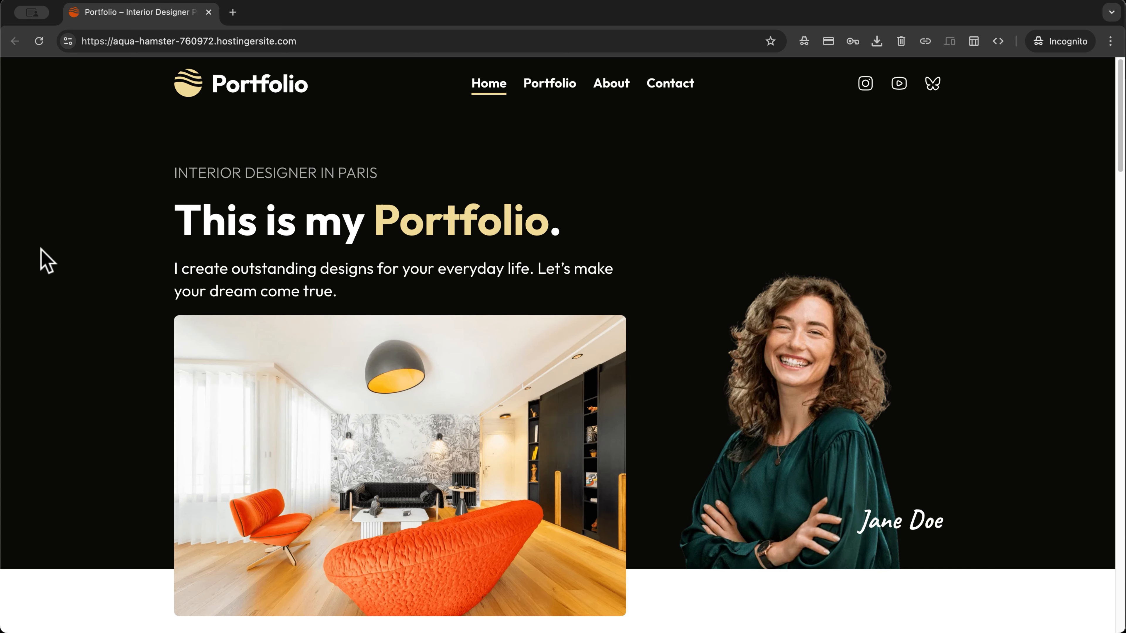
Scroll through the portfolio site and dismiss its Omnisend discount popup
{"action": "scroll", "coordinate": [42, 251], "scroll_direction": "down", "scroll_amount": 6}
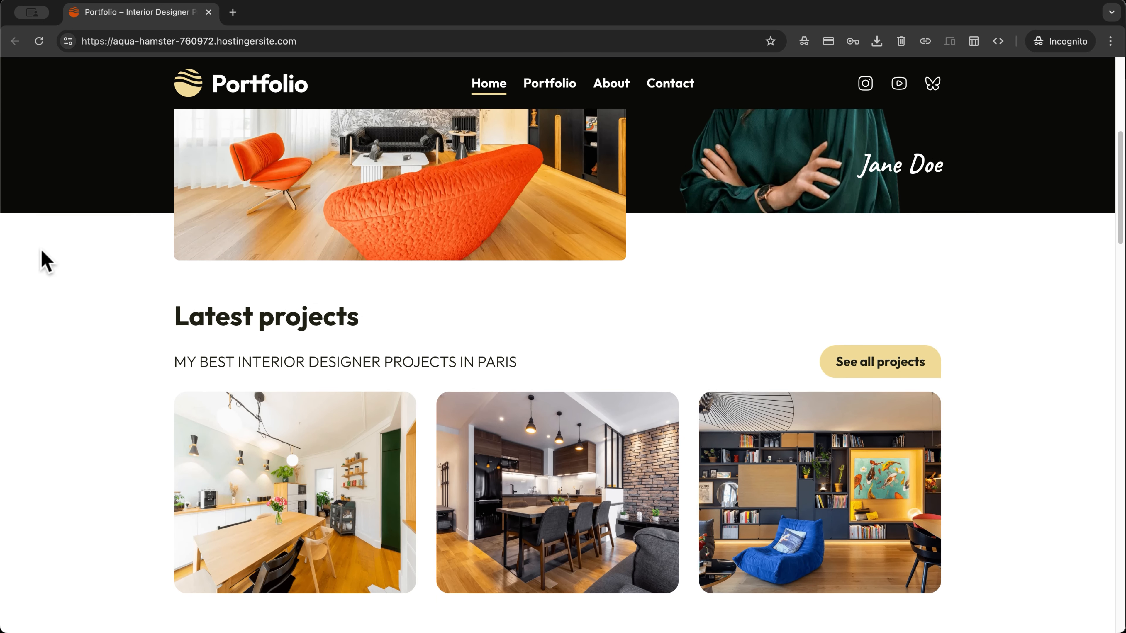
{"action": "scroll", "coordinate": [42, 251], "scroll_direction": "down", "scroll_amount": 10}
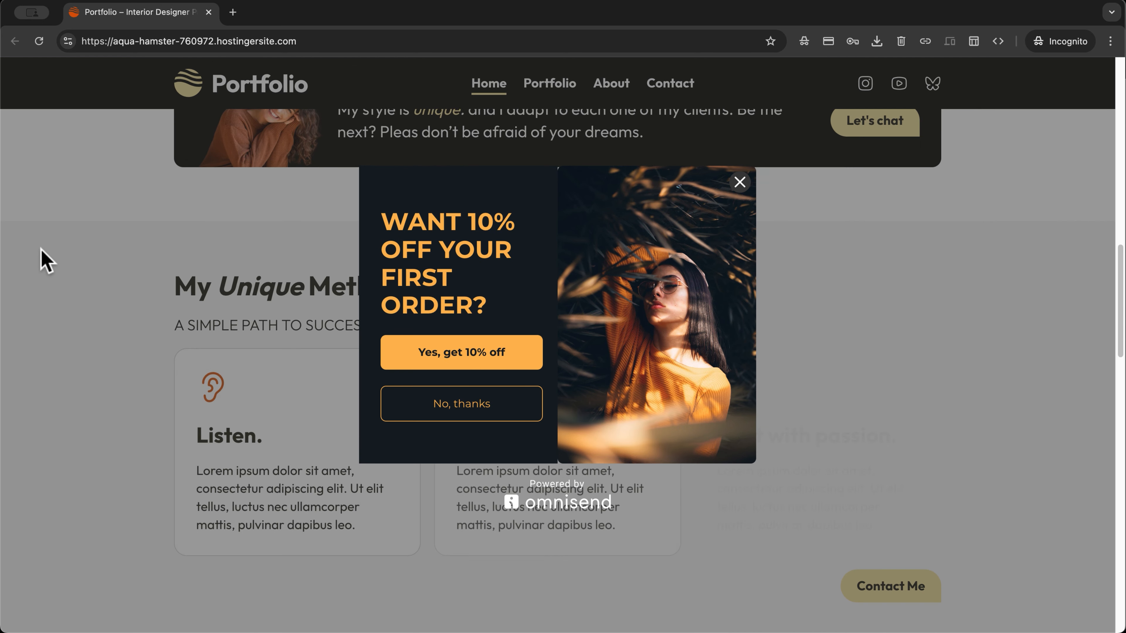
{"action": "scroll", "coordinate": [42, 251], "scroll_direction": "up", "scroll_amount": 14}
{"action": "scroll", "coordinate": [41, 250], "scroll_direction": "up", "scroll_amount": 3}
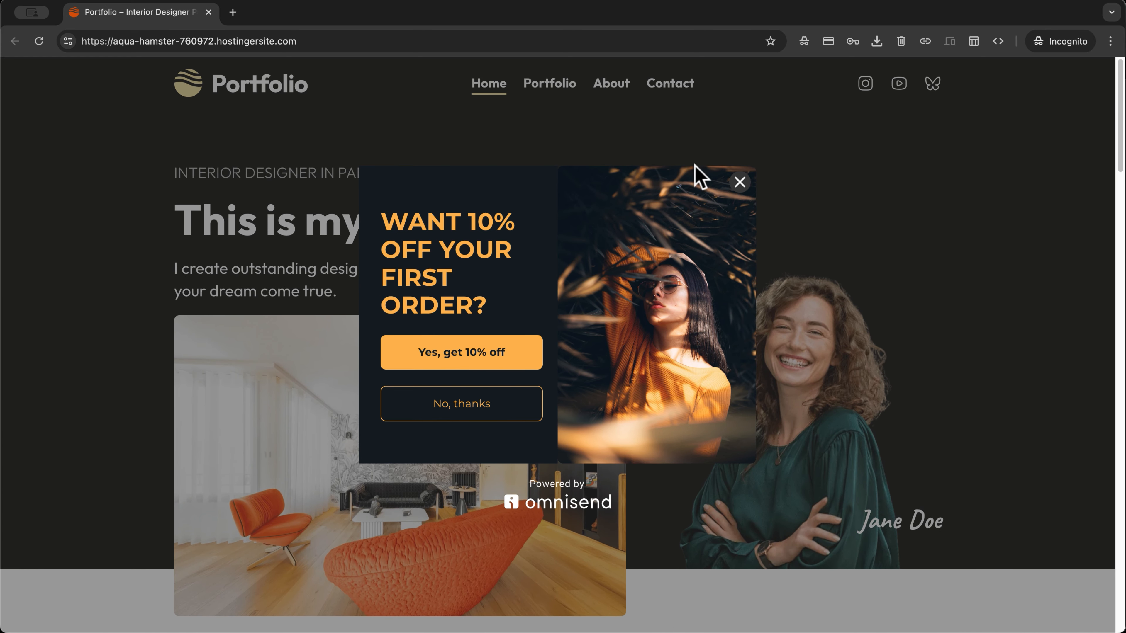
{"action": "left_click", "coordinate": [737, 182]}
Browse asupersite.com's signup form, then return to the Omnisend integration tab
{"action": "scroll", "coordinate": [143, 239], "scroll_direction": "down", "scroll_amount": 20}
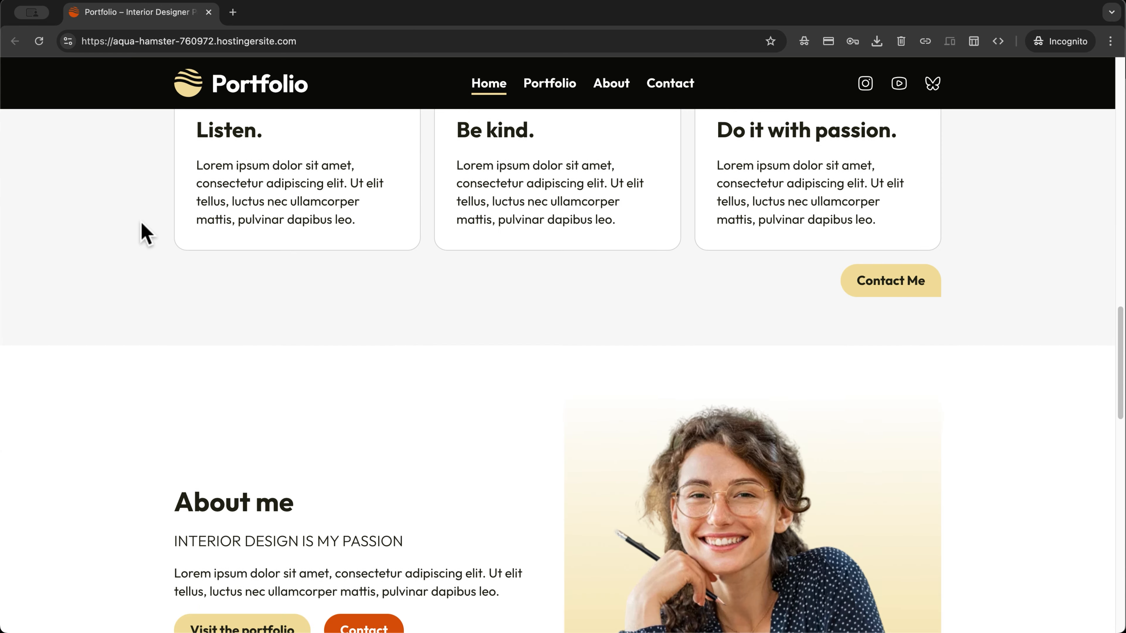
{"action": "scroll", "coordinate": [143, 235], "scroll_direction": "down", "scroll_amount": 2}
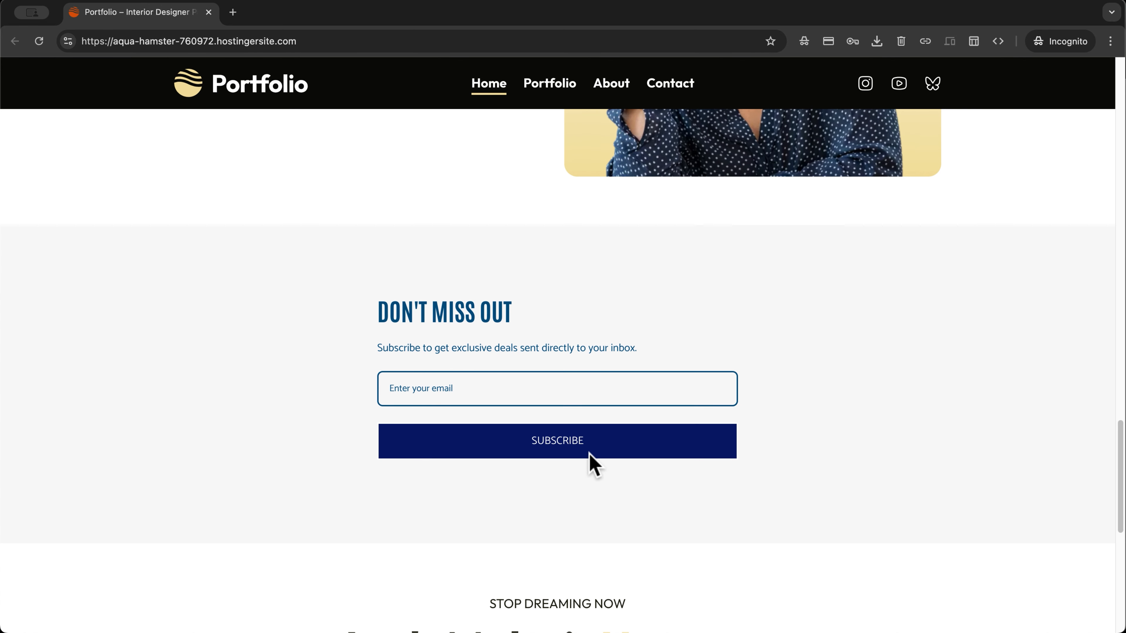
{"action": "scroll", "coordinate": [241, 314], "scroll_direction": "up", "scroll_amount": 20}
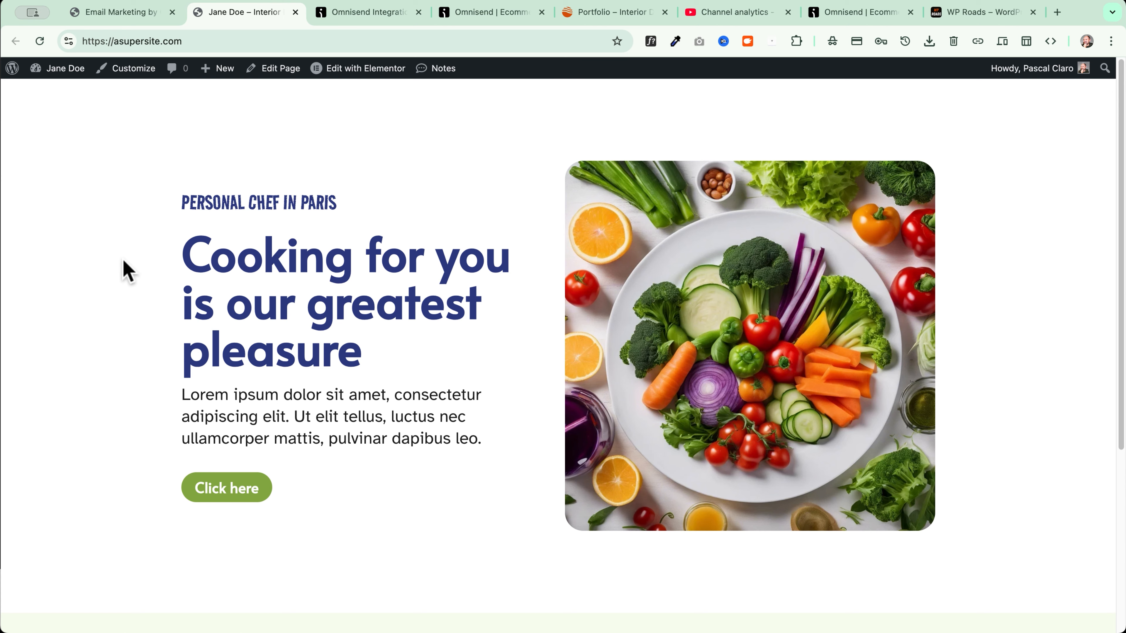
{"action": "scroll", "coordinate": [126, 271], "scroll_direction": "down", "scroll_amount": 6}
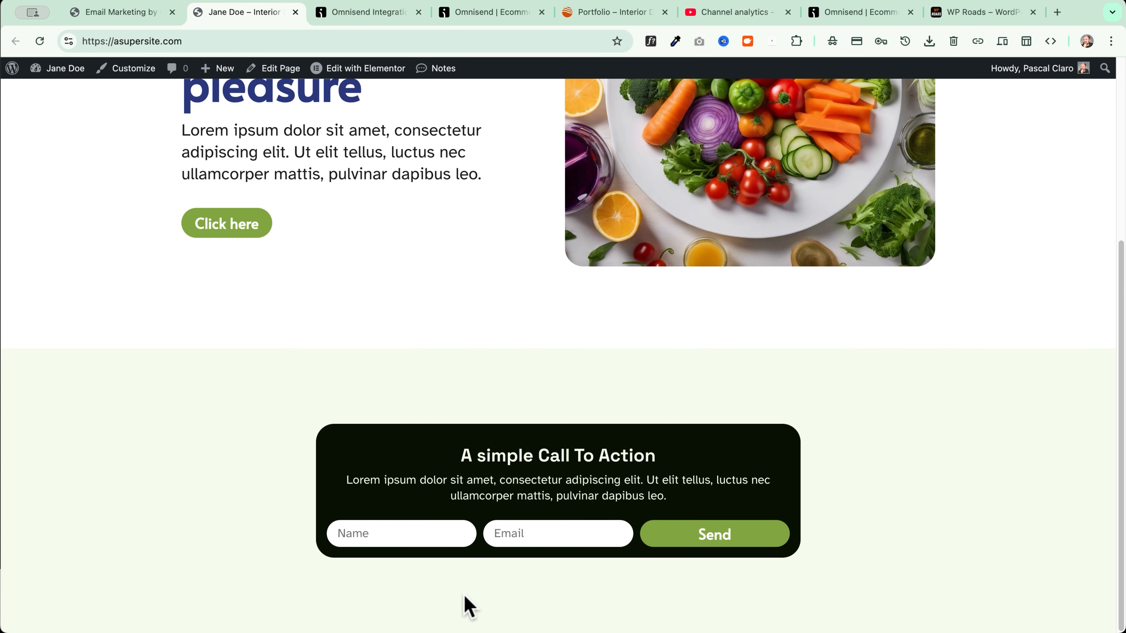
{"action": "key", "text": "ctrl+Tab"}
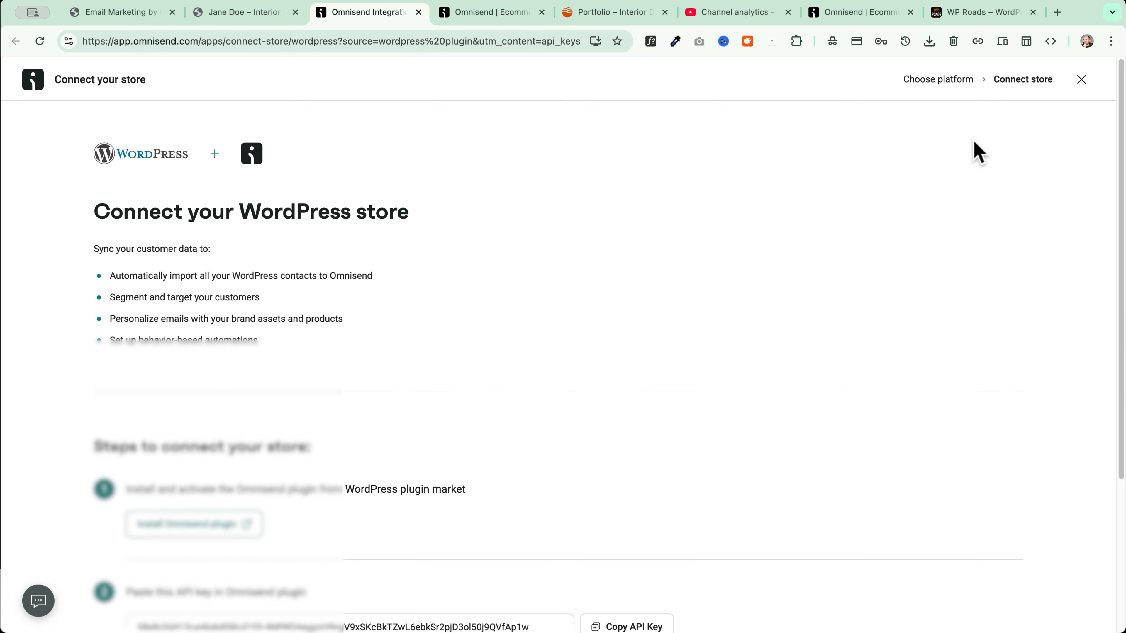
Close the connect-store page and go to the Forms section
{"action": "left_click", "coordinate": [1082, 81]}
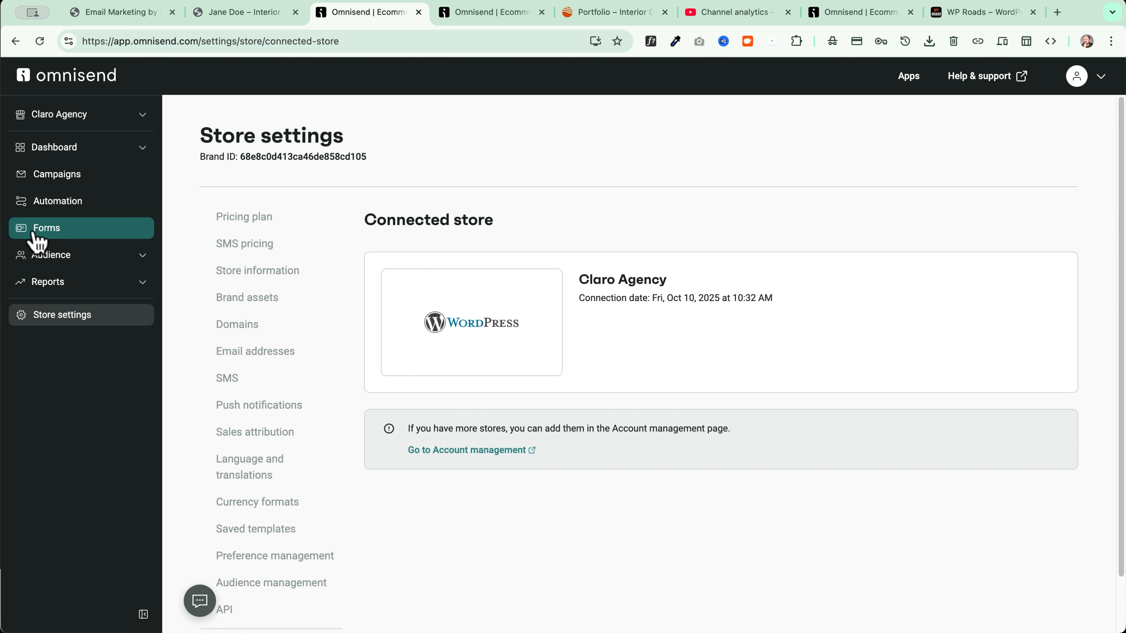
{"action": "left_click", "coordinate": [82, 233]}
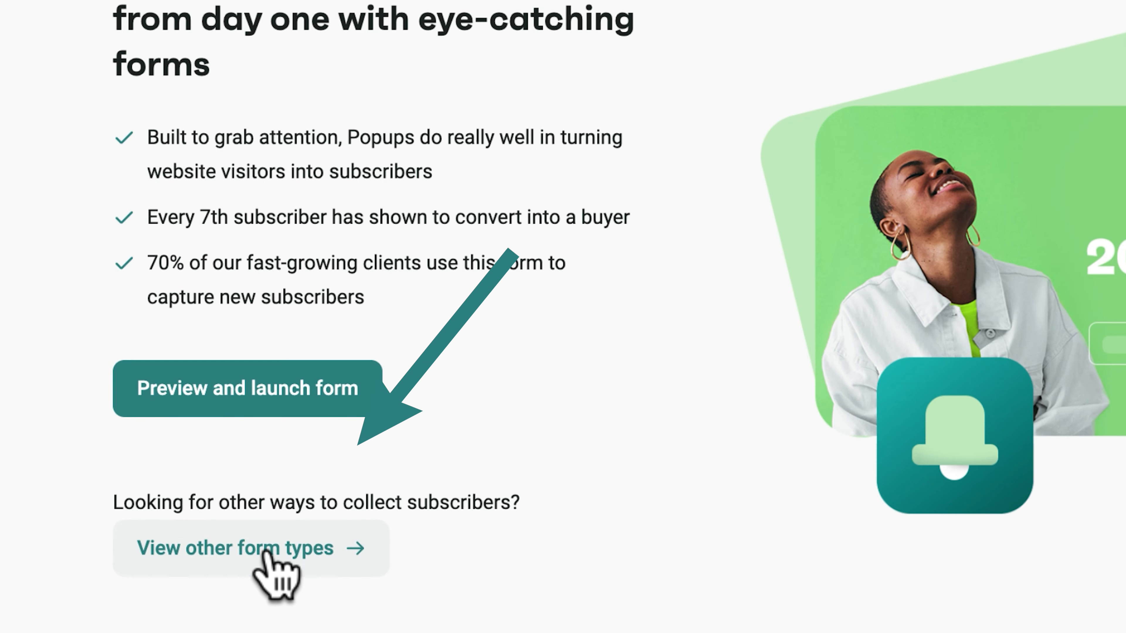
Start a new form from the Email & SMS capture (TCPA) popup template in the Forms Library
{"action": "left_click", "coordinate": [443, 430]}
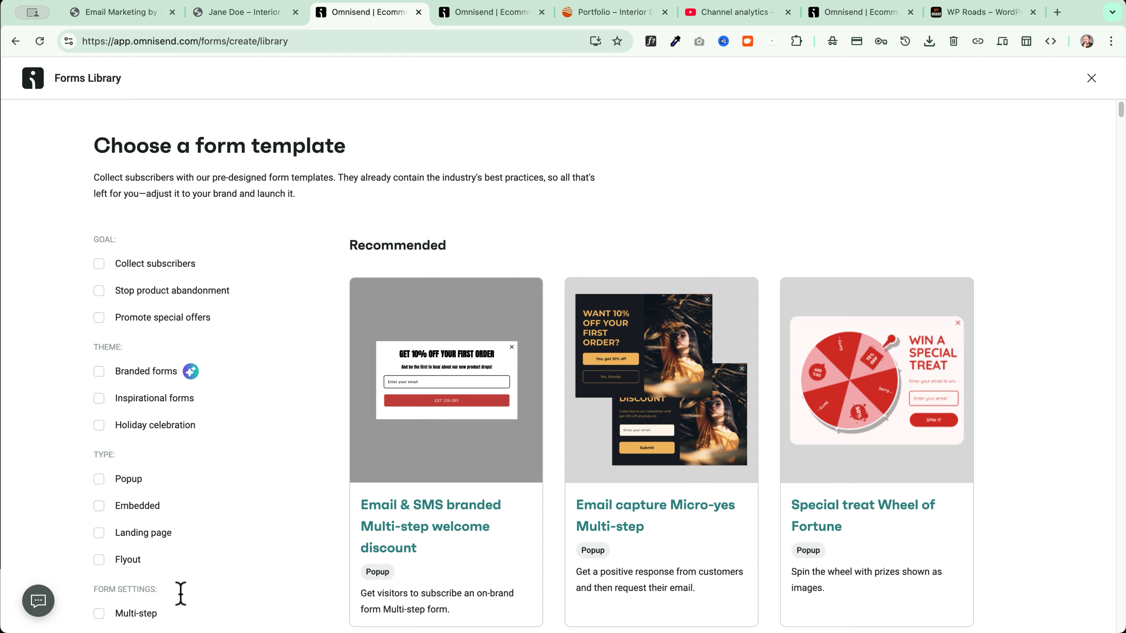
{"action": "scroll", "coordinate": [163, 533], "scroll_direction": "down", "scroll_amount": 5}
{"action": "scroll", "coordinate": [149, 450], "scroll_direction": "up", "scroll_amount": 5}
{"action": "scroll", "coordinate": [943, 328], "scroll_direction": "down", "scroll_amount": 15}
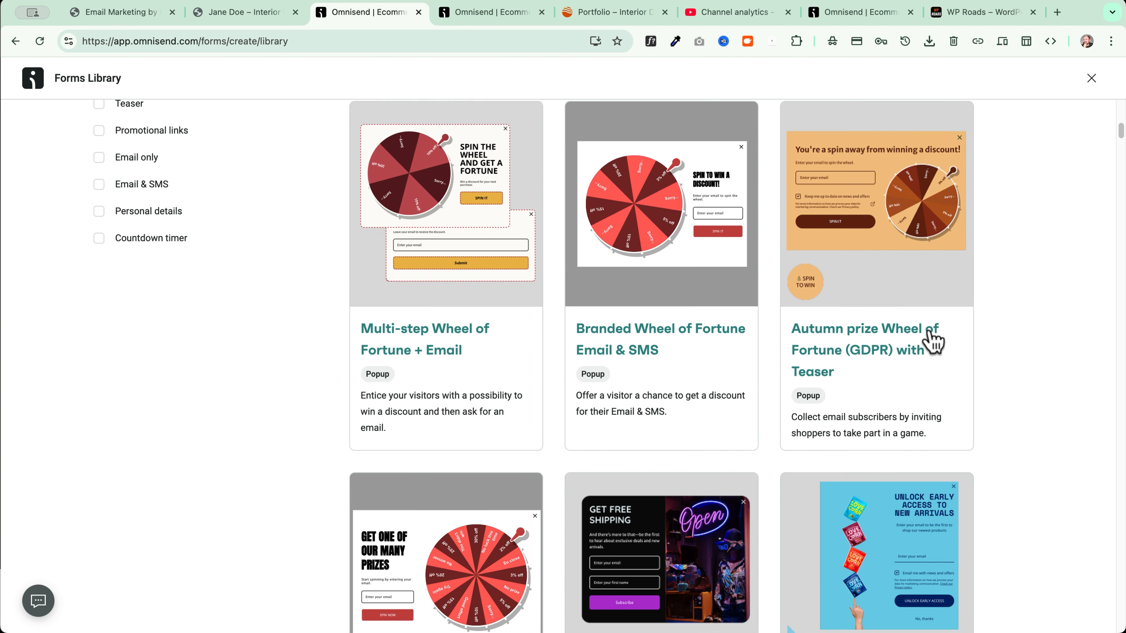
{"action": "scroll", "coordinate": [928, 342], "scroll_direction": "down", "scroll_amount": 5}
{"action": "scroll", "coordinate": [927, 342], "scroll_direction": "down", "scroll_amount": 20}
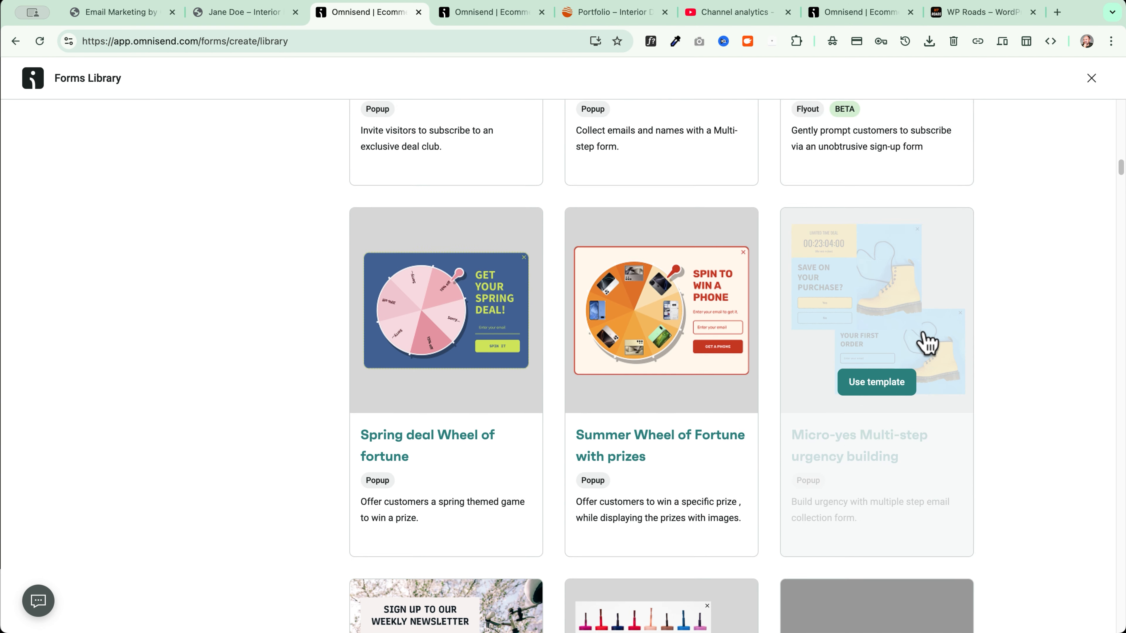
{"action": "scroll", "coordinate": [1019, 458], "scroll_direction": "up", "scroll_amount": 8}
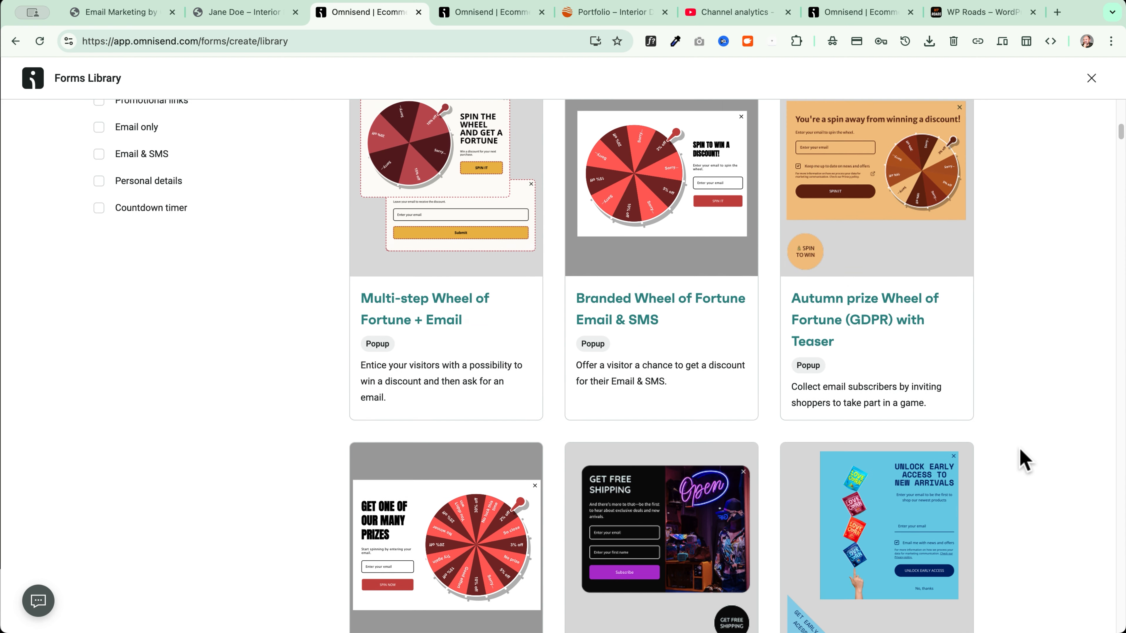
{"action": "scroll", "coordinate": [1020, 458], "scroll_direction": "down", "scroll_amount": 15}
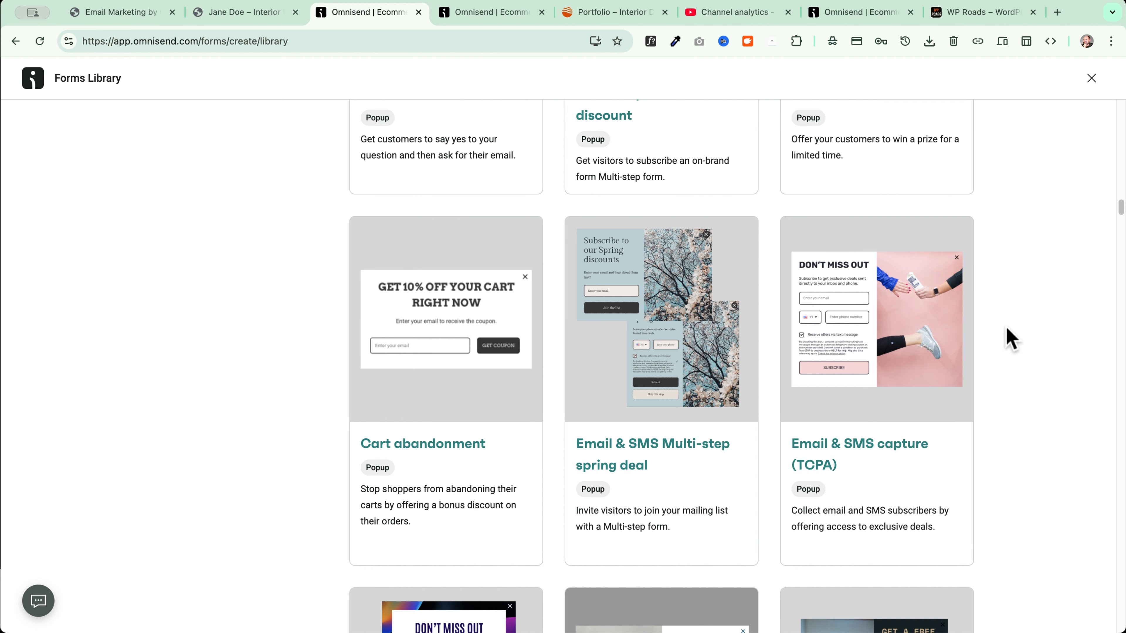
{"action": "mouse_move", "coordinate": [898, 327]}
{"action": "left_click", "coordinate": [884, 399]}
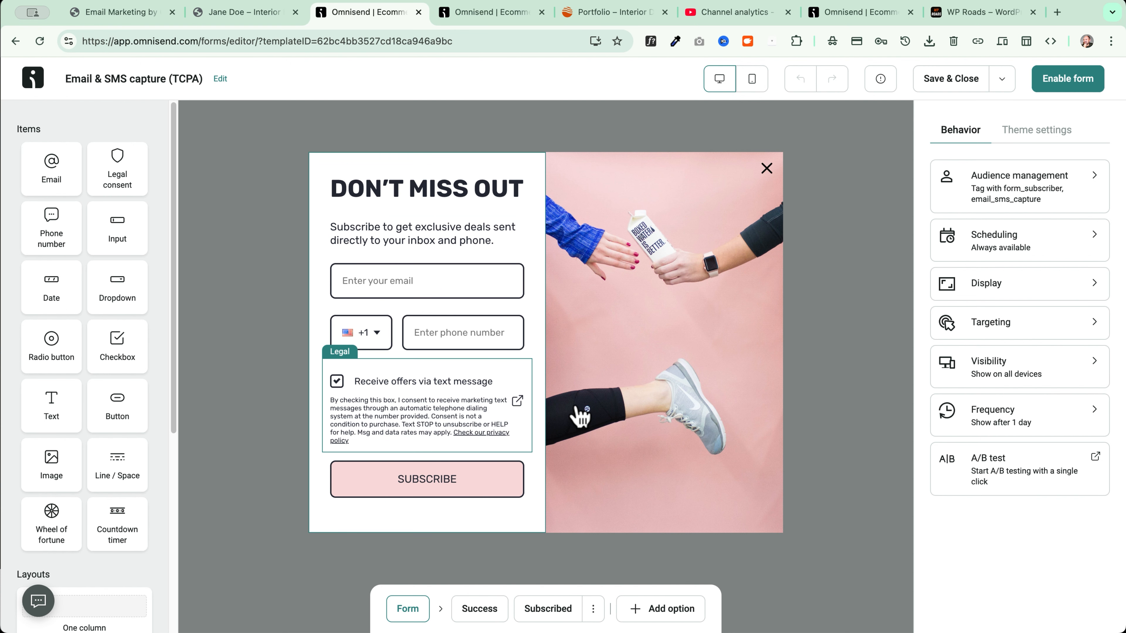
Preview the form as Flyout, Landing and Embed layouts, then set it back to Popup
{"action": "left_click", "coordinate": [1039, 133]}
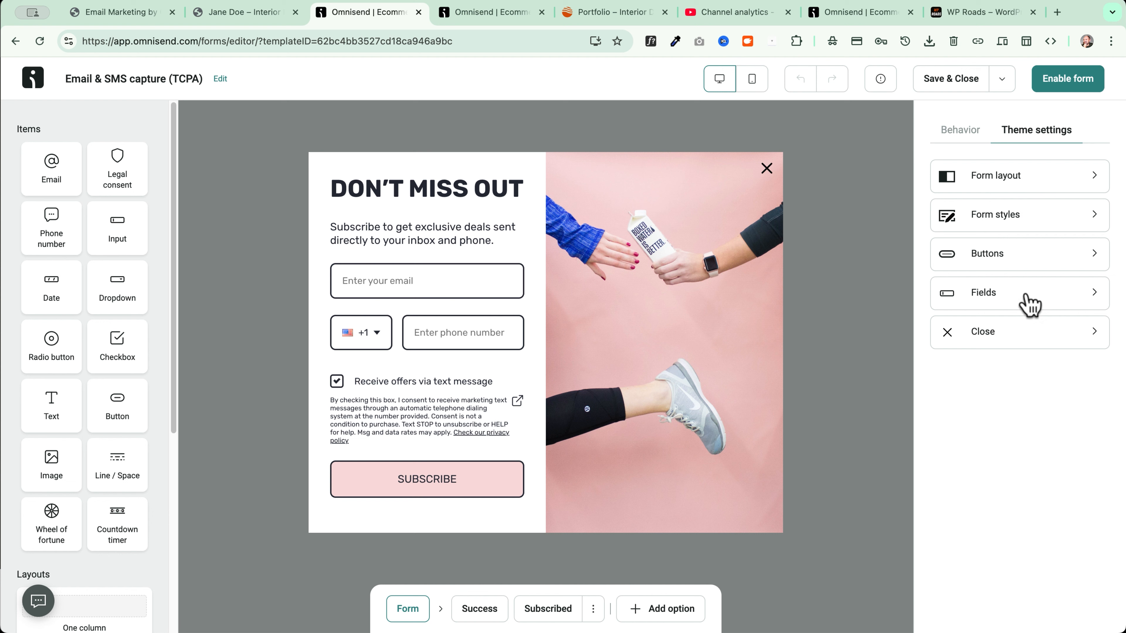
{"action": "left_click", "coordinate": [960, 133]}
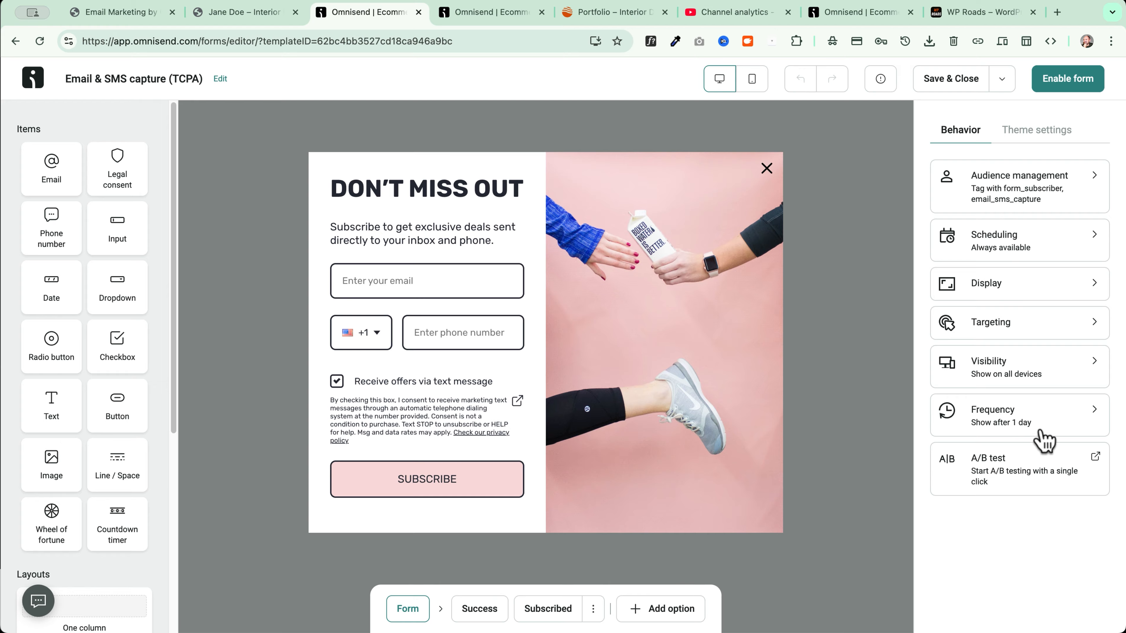
{"action": "left_click", "coordinate": [1046, 134]}
{"action": "left_click", "coordinate": [947, 175]}
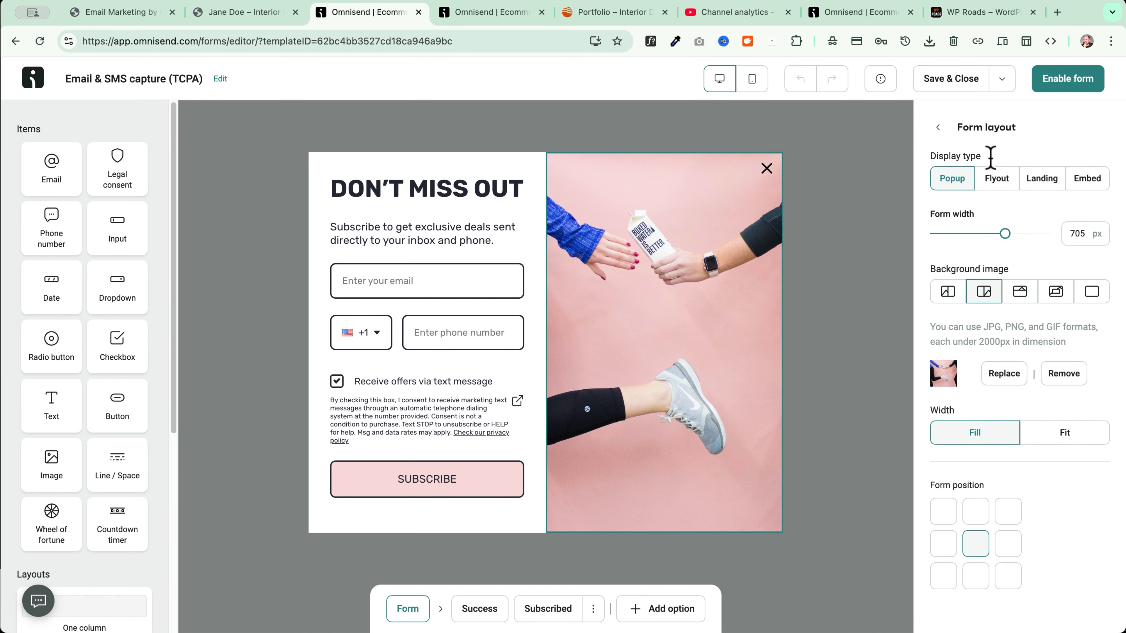
{"action": "left_click", "coordinate": [992, 180]}
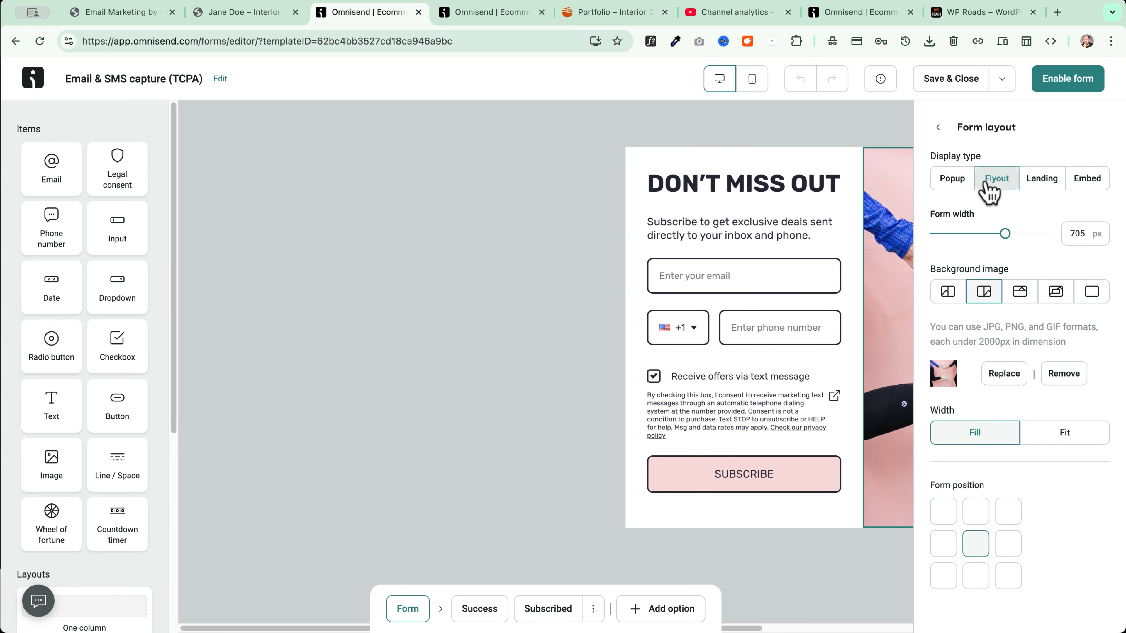
{"action": "left_click", "coordinate": [1032, 181]}
{"action": "left_click", "coordinate": [1078, 182]}
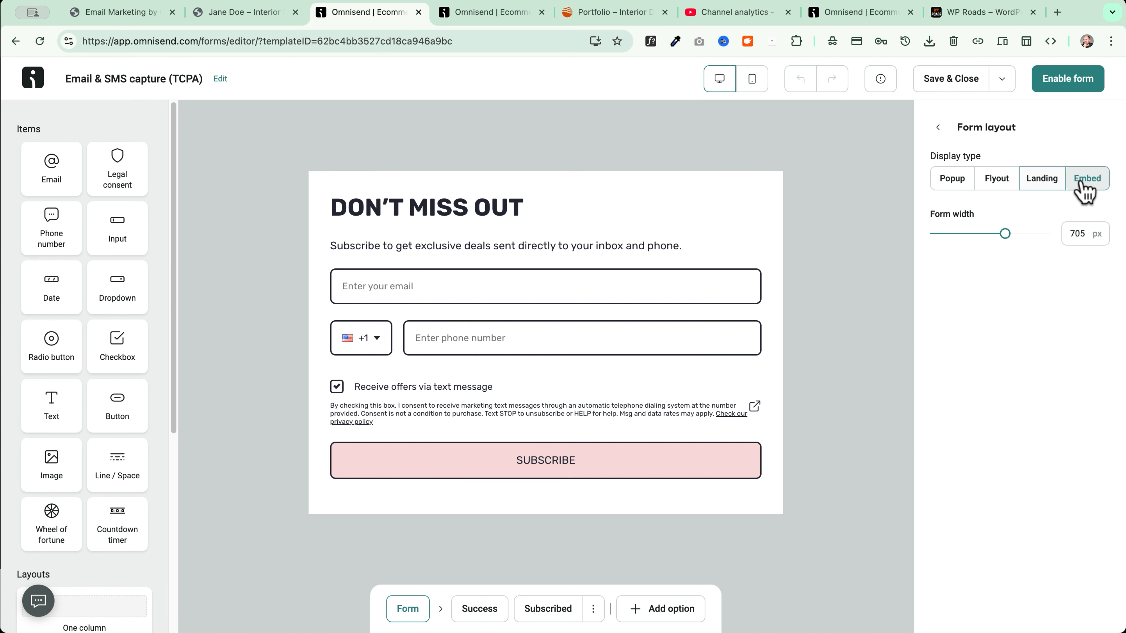
{"action": "left_click", "coordinate": [949, 182]}
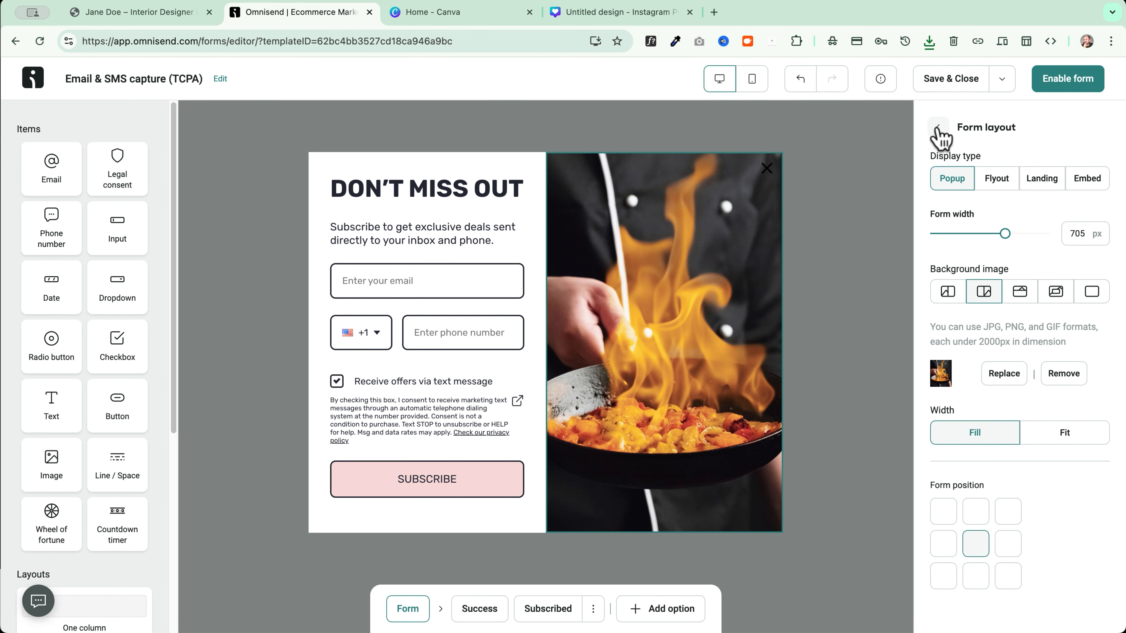
Give the primary Subscribe button a #d78f1a background with rounded corners
{"action": "left_click", "coordinate": [946, 126]}
{"action": "left_click", "coordinate": [971, 249]}
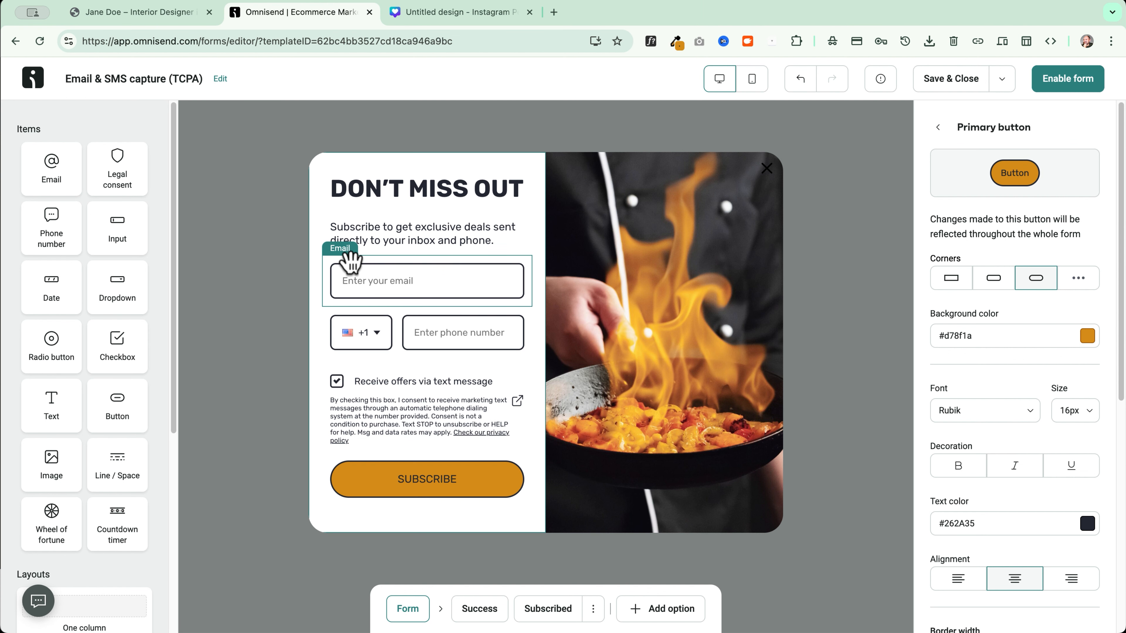
{"action": "left_click", "coordinate": [939, 130]}
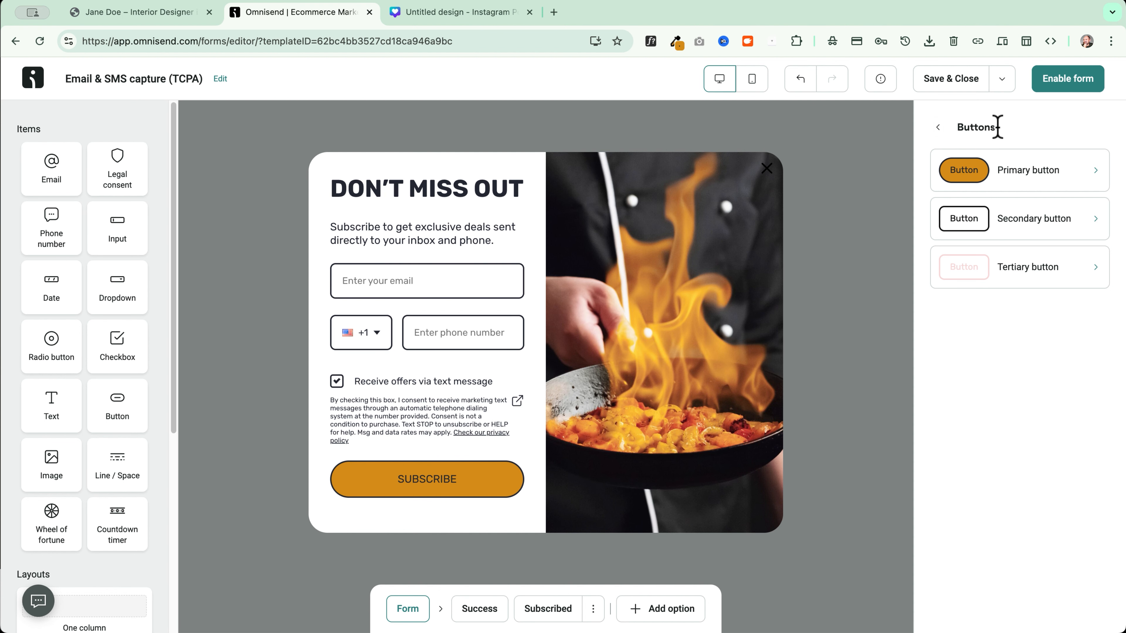
{"action": "left_click", "coordinate": [943, 133]}
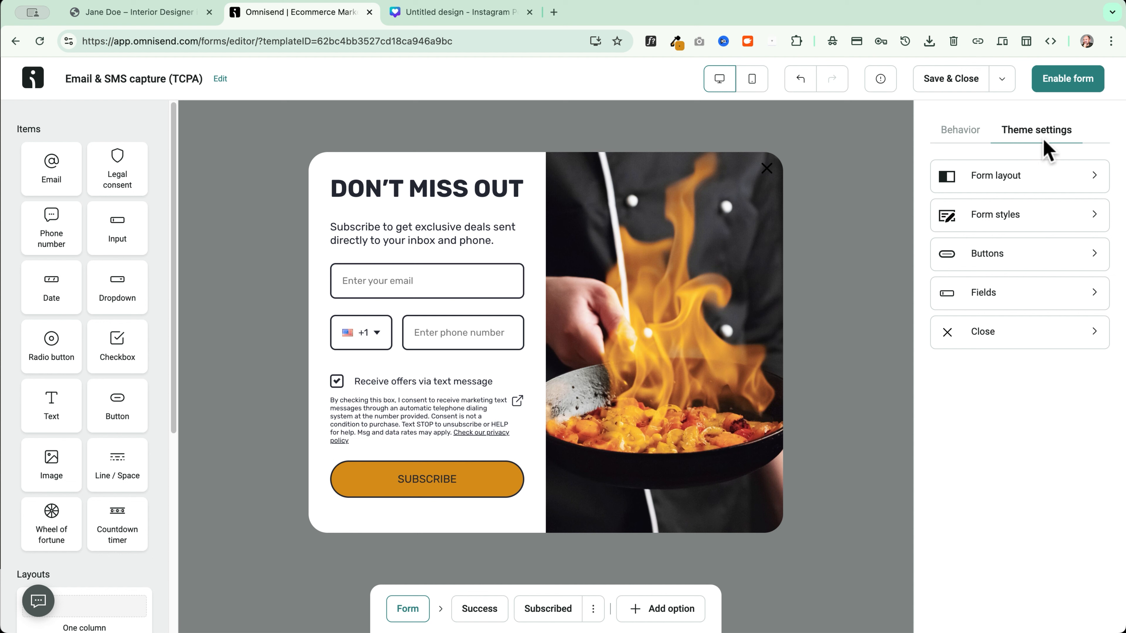
Replace the heading with 'A PRO CHEF' and make the phone number field optional
{"action": "left_click", "coordinate": [406, 191]}
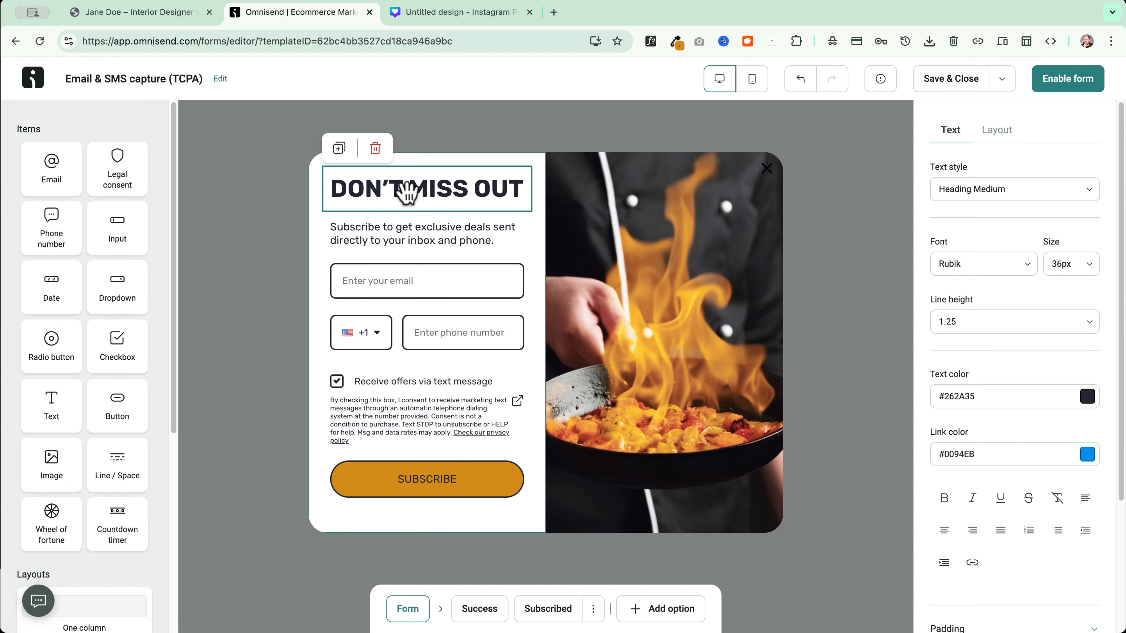
{"action": "triple_click", "coordinate": [395, 190]}
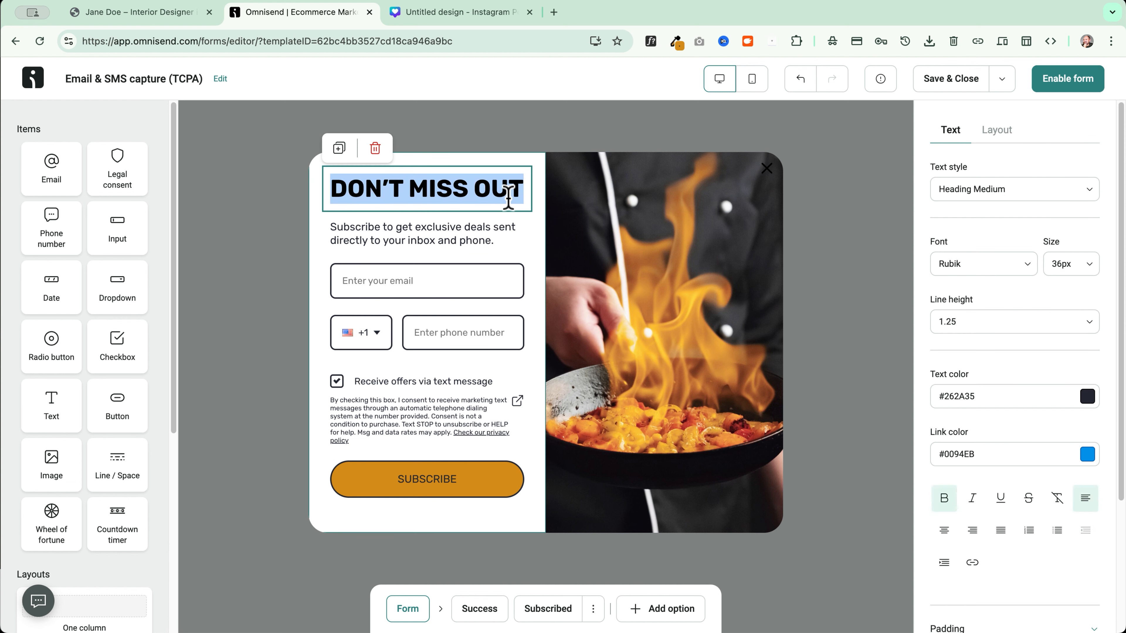
{"action": "left_click", "coordinate": [423, 346]}
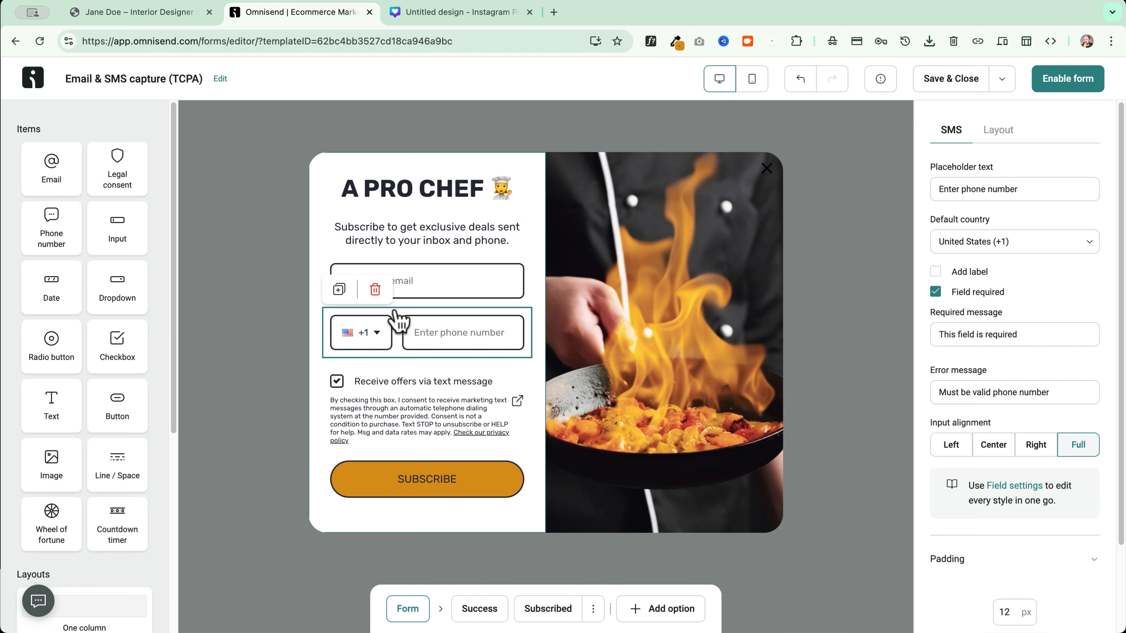
{"action": "left_click", "coordinate": [937, 293]}
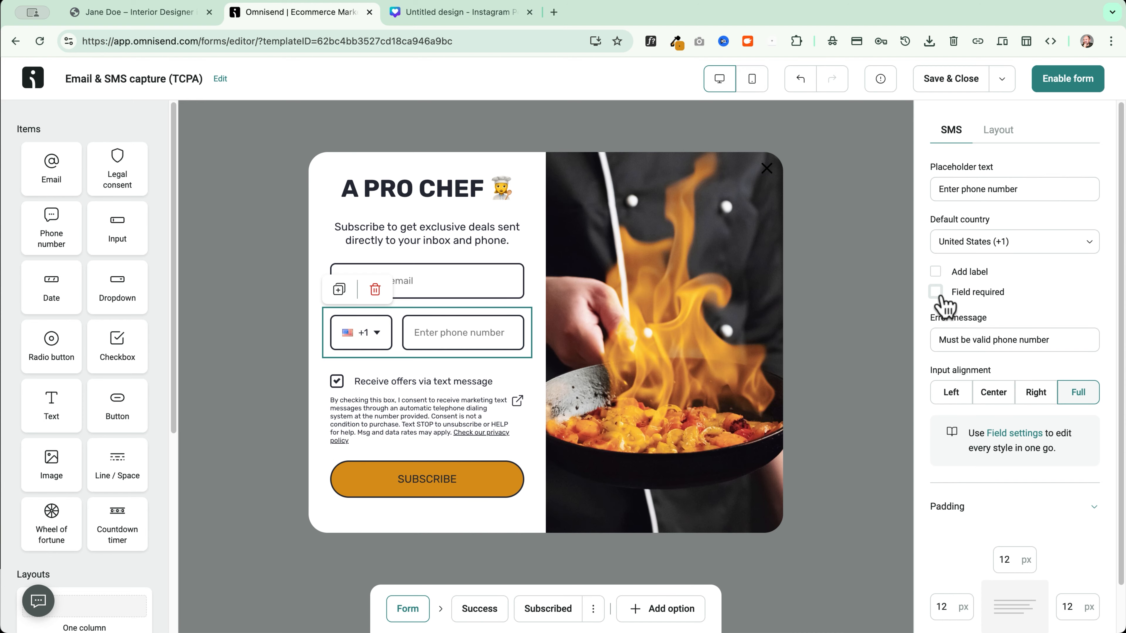
{"action": "left_click", "coordinate": [481, 287]}
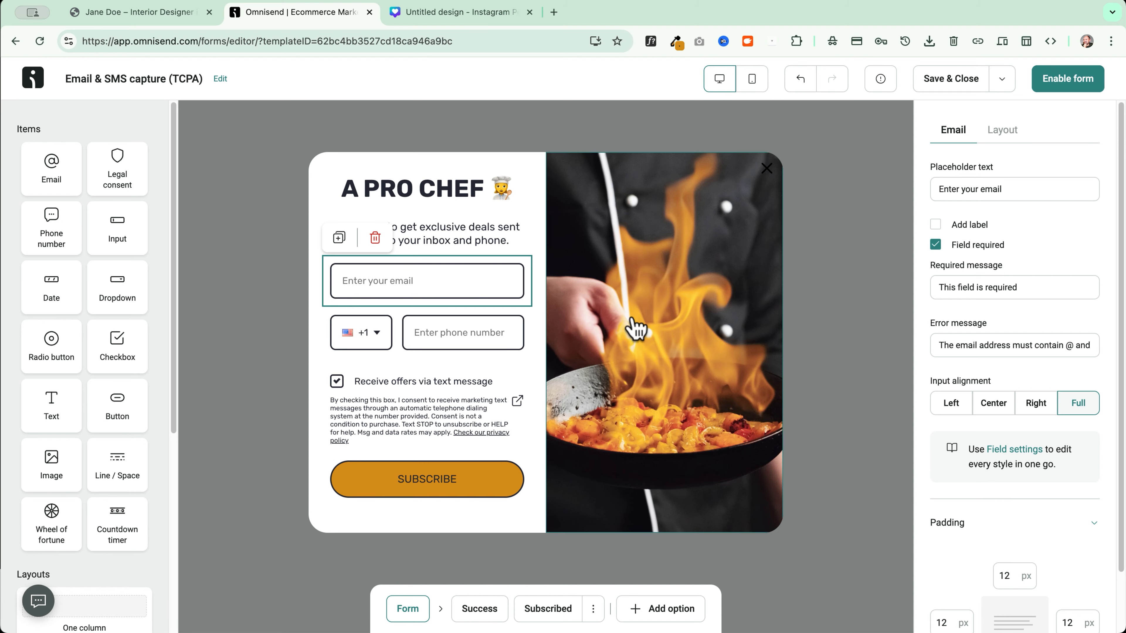
{"action": "left_click", "coordinate": [390, 397]}
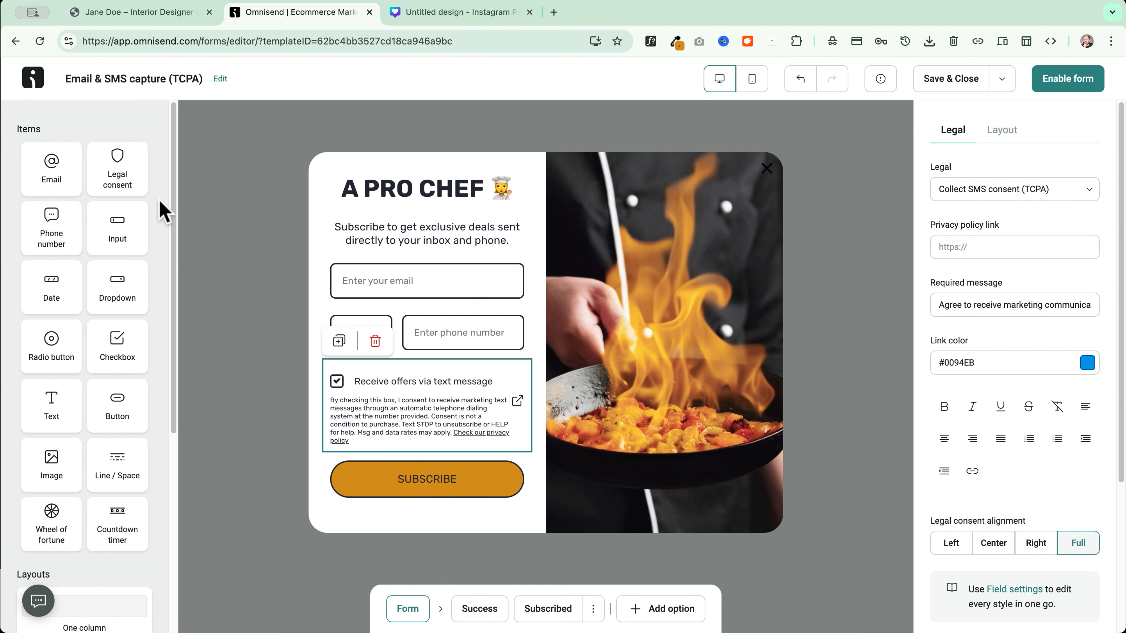
Add a Marketing consent (GDPR) checkbox above the SMS consent
{"action": "left_click_drag", "start_coordinate": [119, 168], "coordinate": [412, 371]}
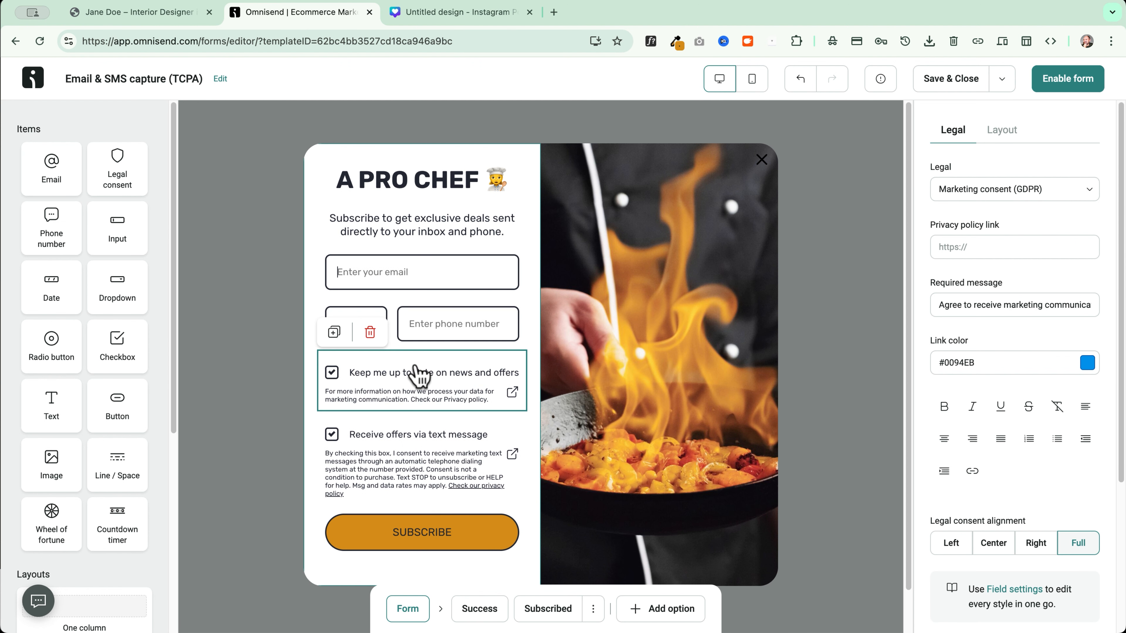
{"action": "left_click", "coordinate": [1031, 197]}
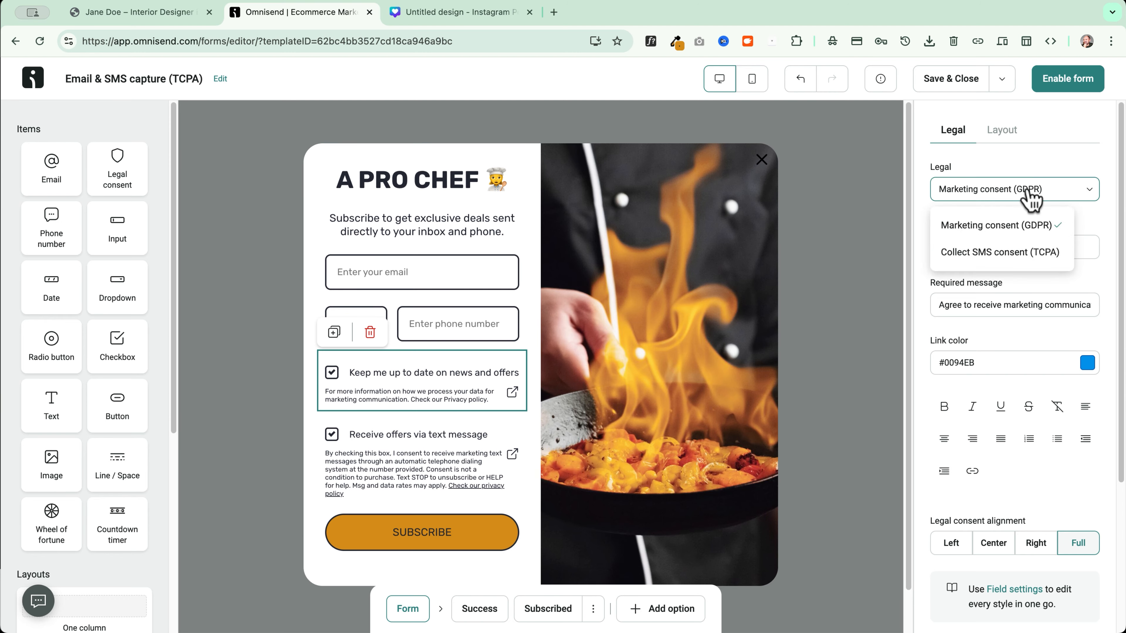
{"action": "left_click", "coordinate": [1018, 227]}
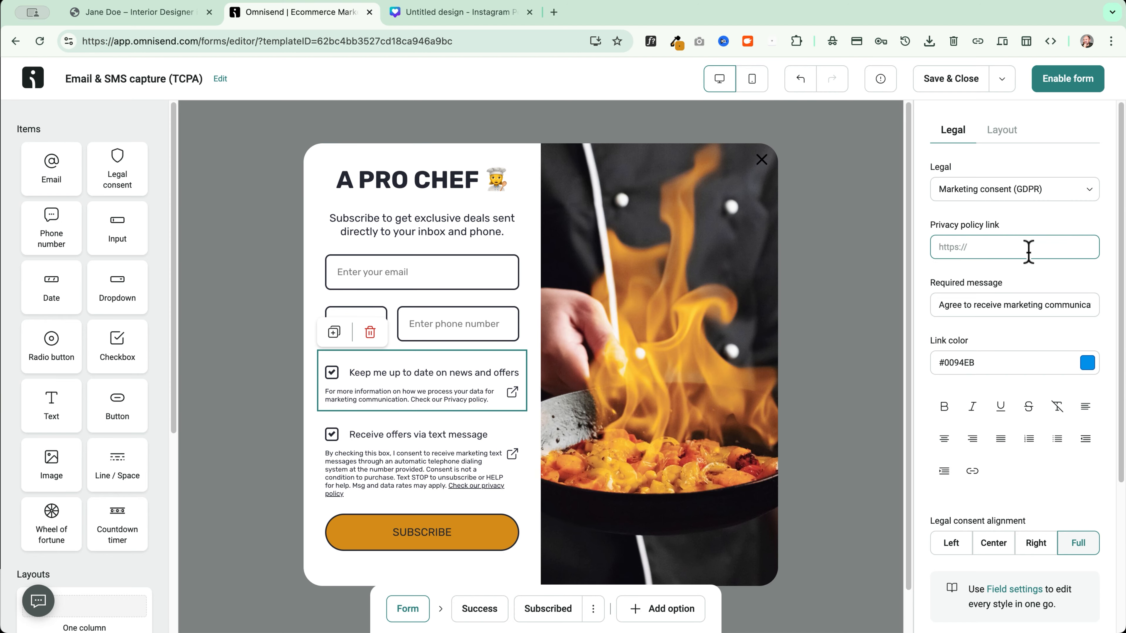
{"action": "scroll", "coordinate": [1033, 248], "scroll_direction": "down", "scroll_amount": 2}
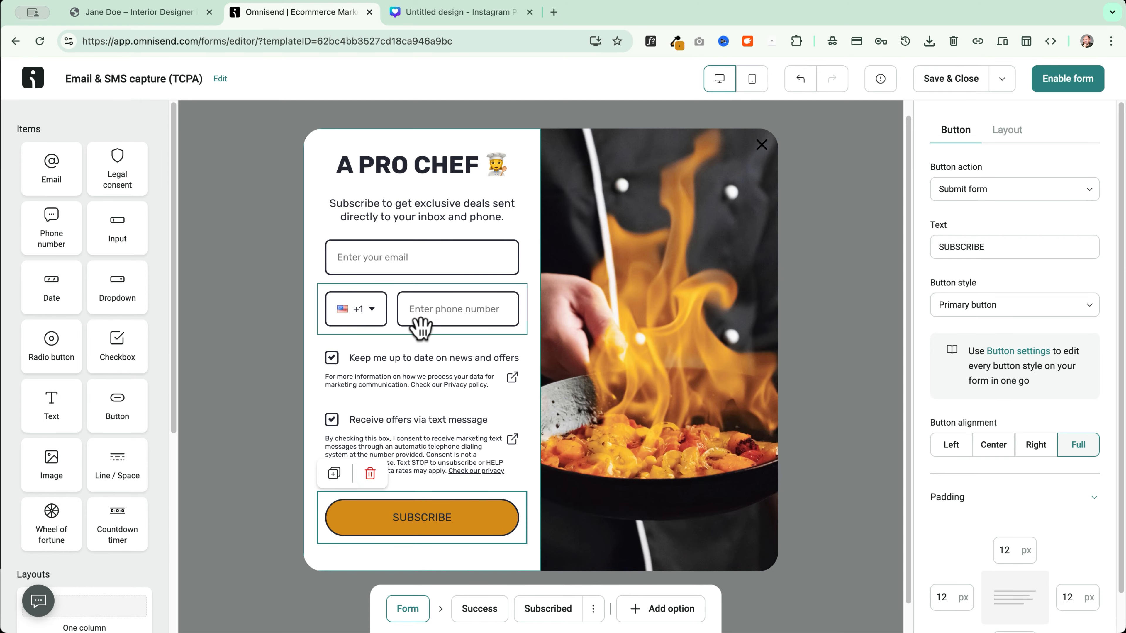
Add an image block below the marketing consent, then delete it
{"action": "left_click", "coordinate": [424, 290]}
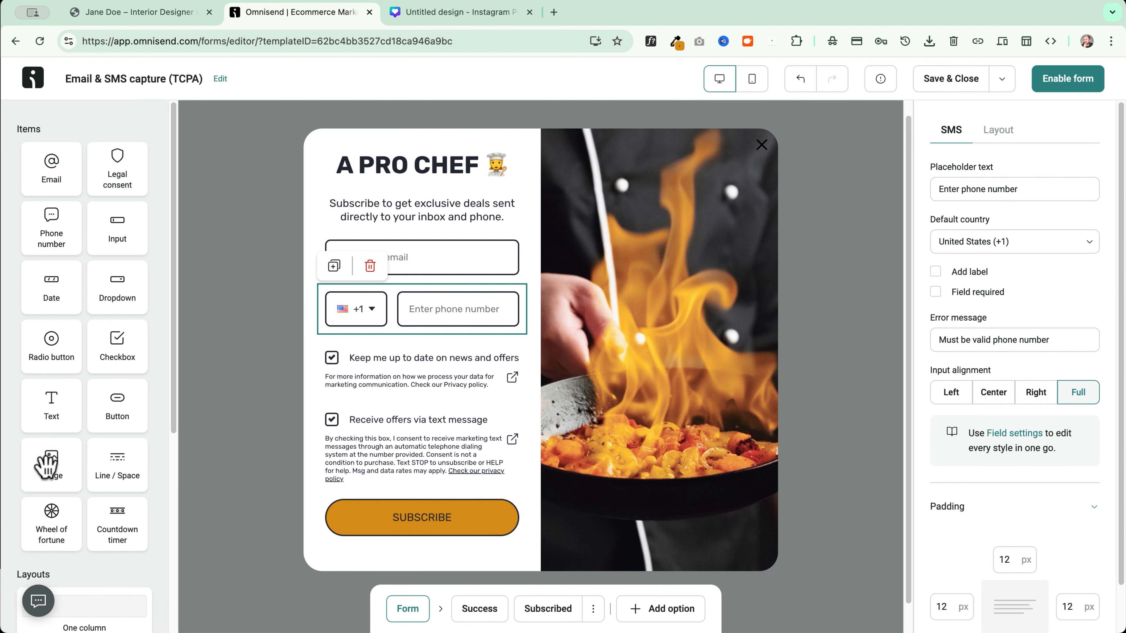
{"action": "left_click_drag", "start_coordinate": [47, 466], "coordinate": [388, 441]}
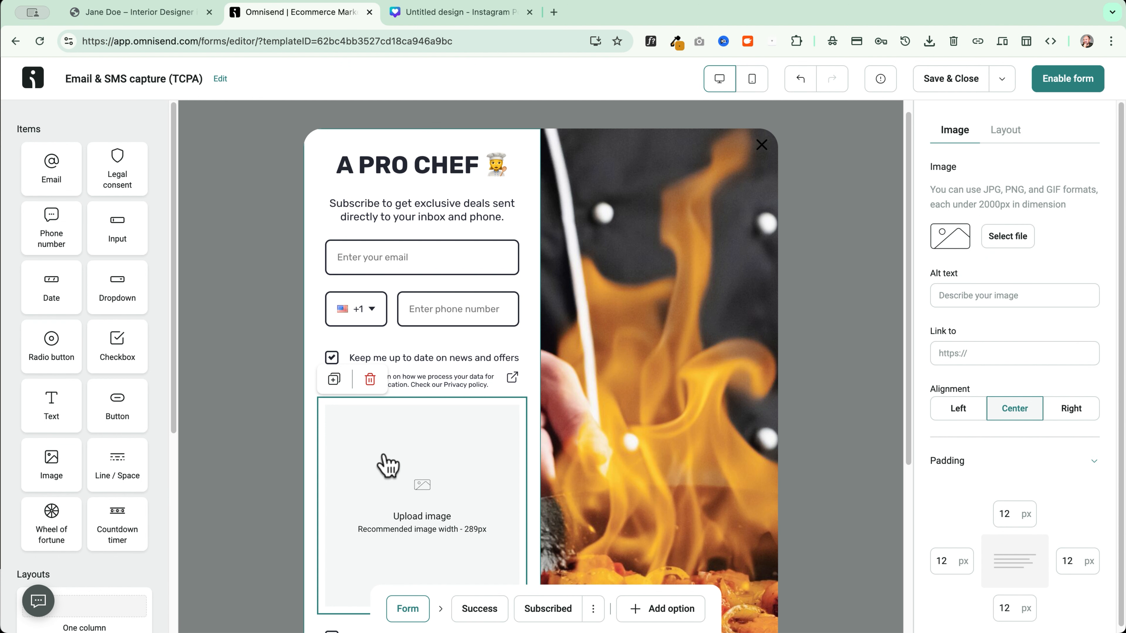
{"action": "left_click", "coordinate": [369, 379]}
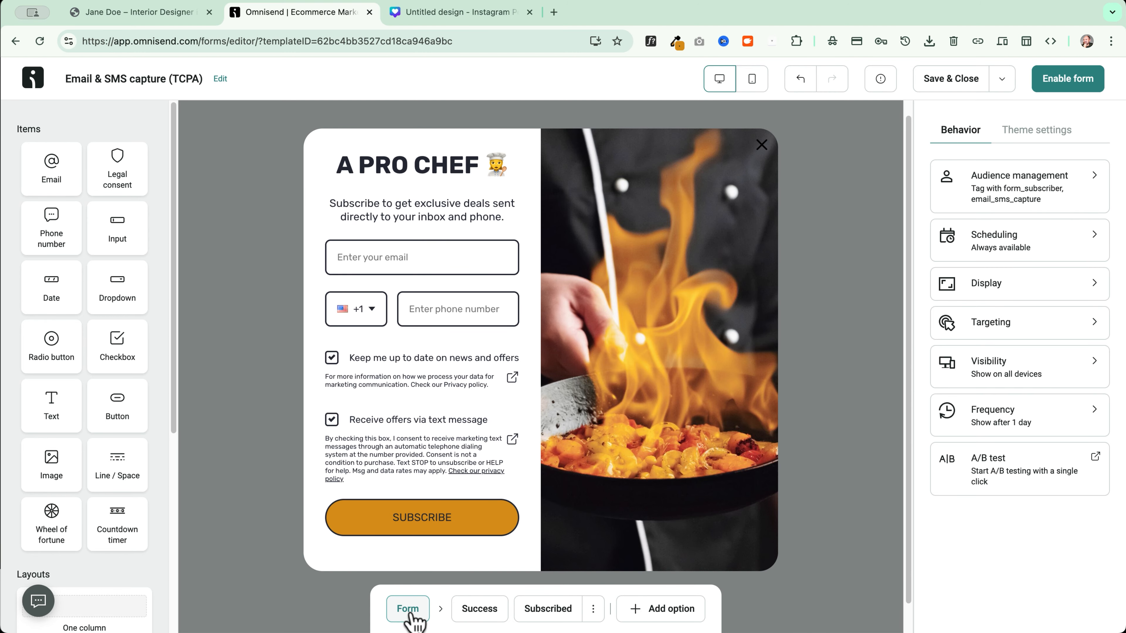
Review the Success step, then add 😎 to the end of the Subscribed heading
{"action": "left_click", "coordinate": [478, 614]}
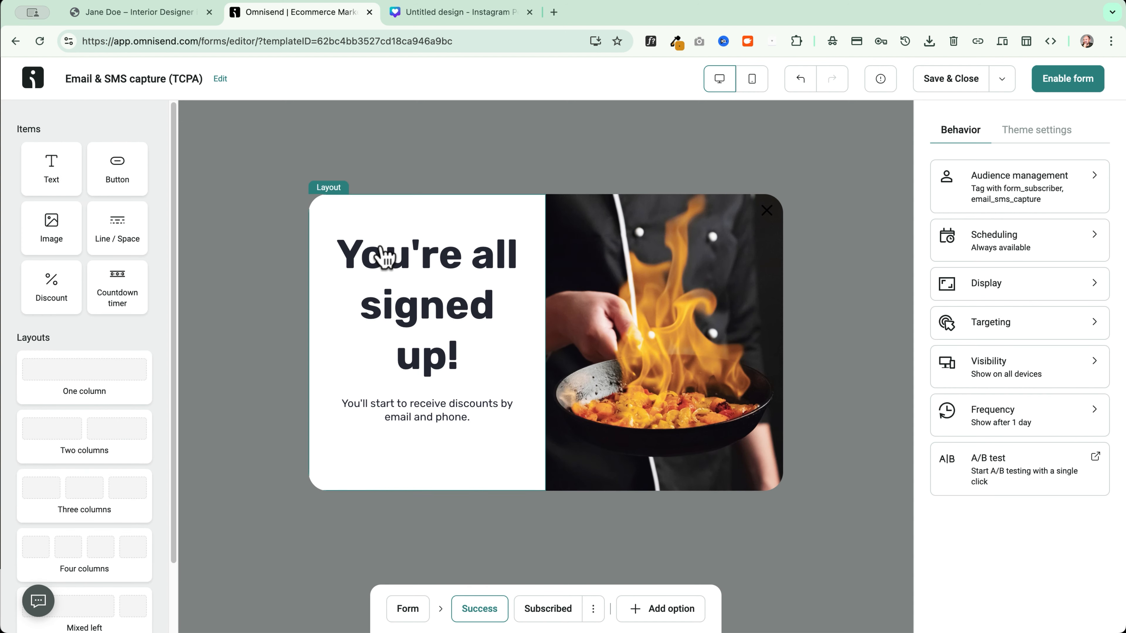
{"action": "left_click", "coordinate": [536, 610]}
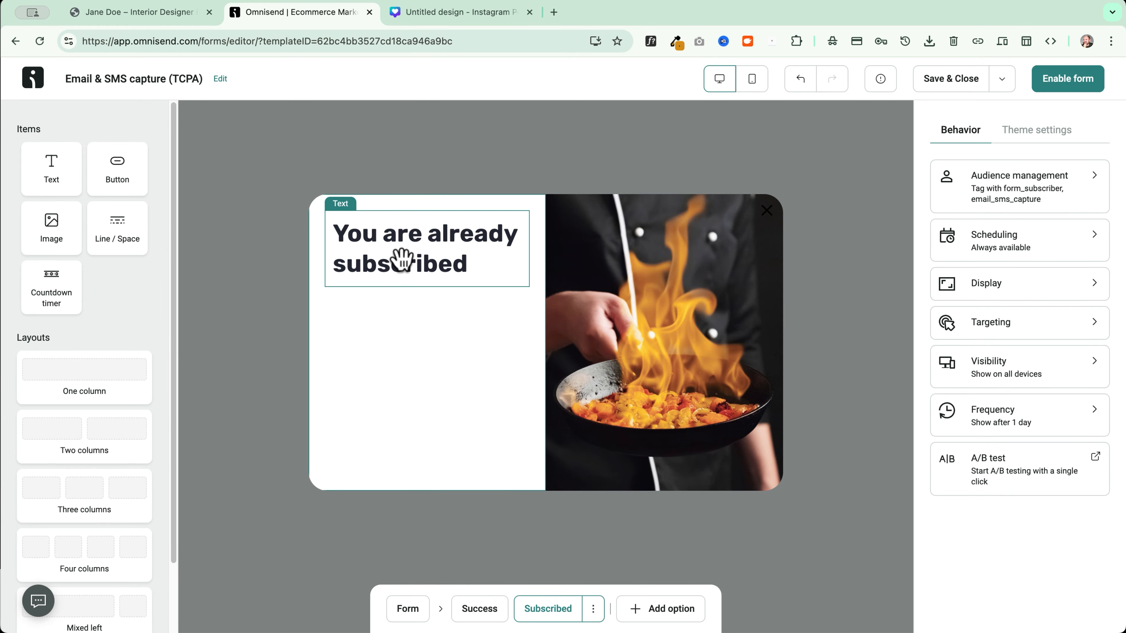
{"action": "left_click", "coordinate": [412, 263]}
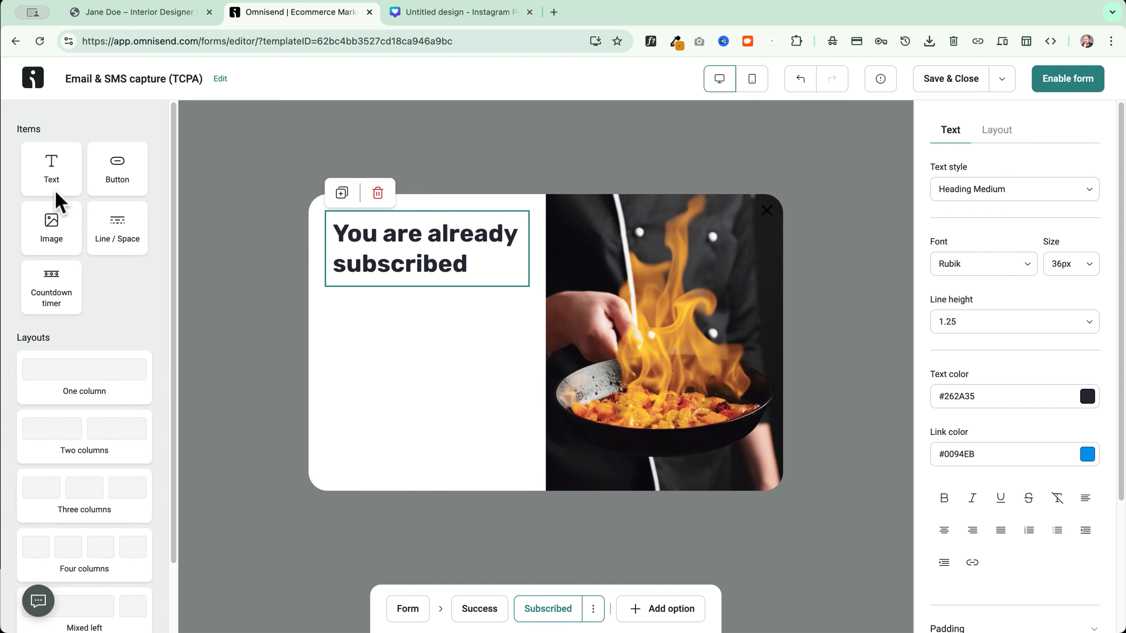
{"action": "left_click", "coordinate": [491, 267]}
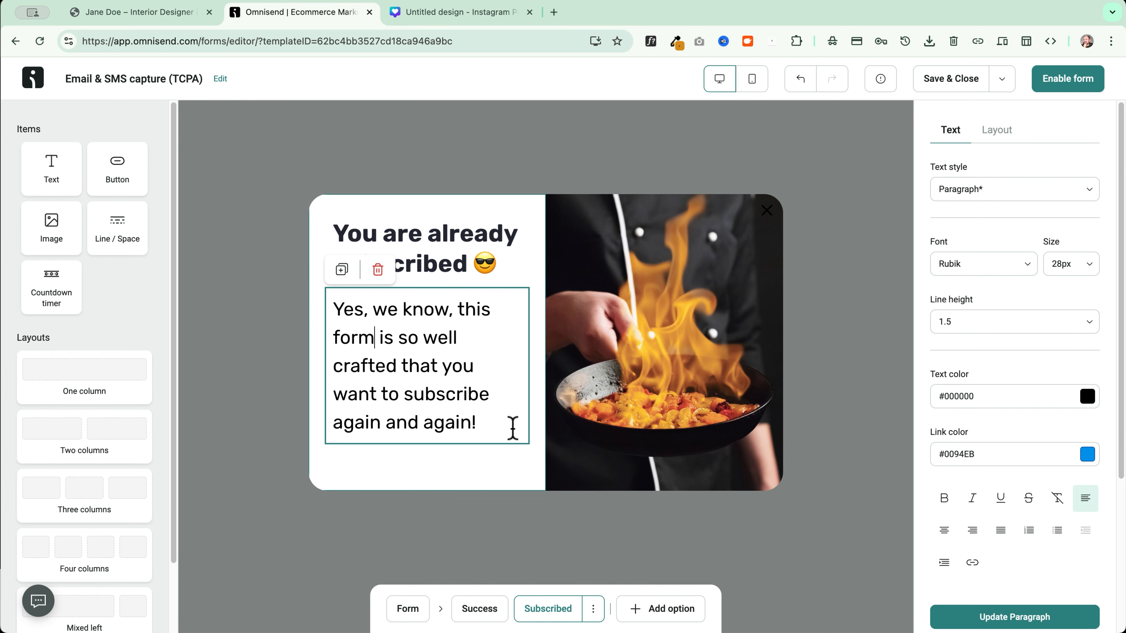
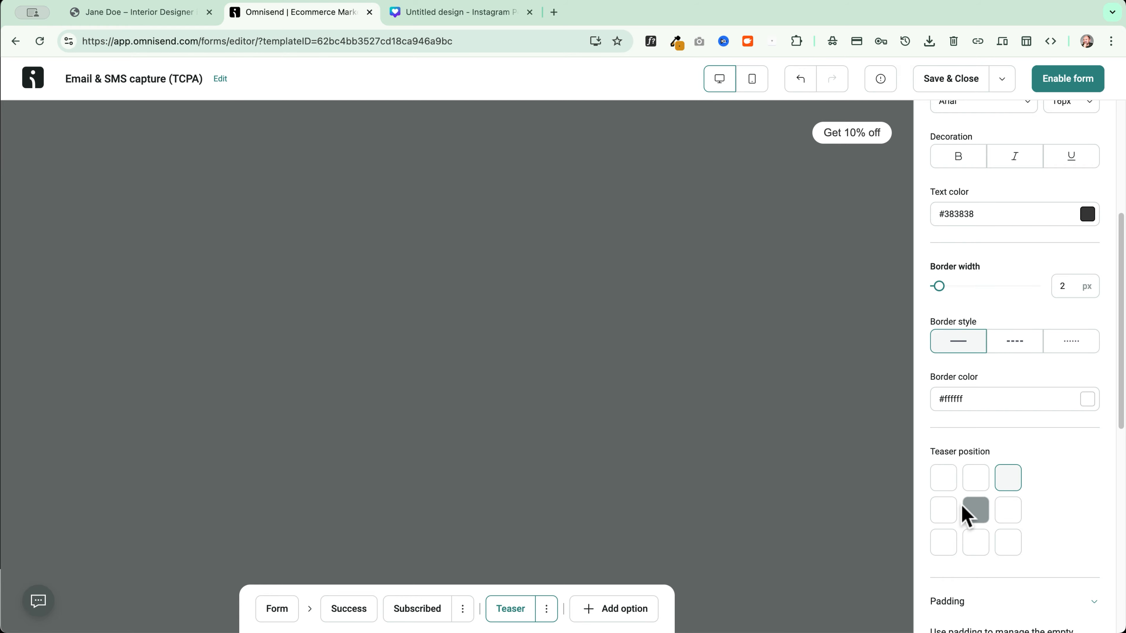
Move the Get 10% off teaser to the bottom-left corner of the page
{"action": "left_click", "coordinate": [944, 547]}
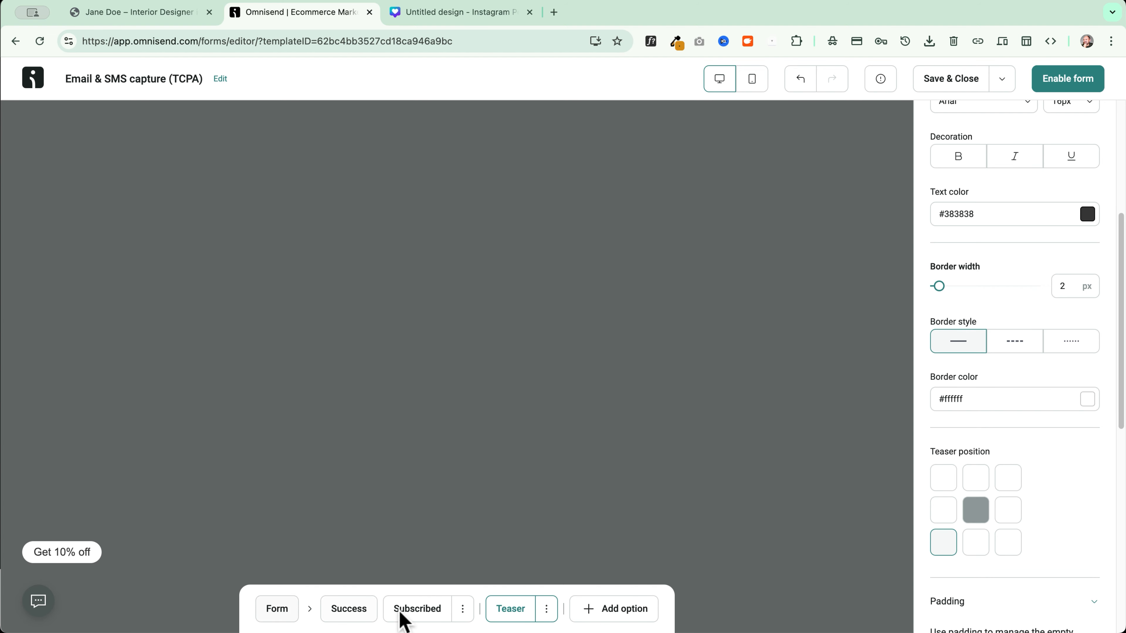
{"action": "left_click", "coordinate": [632, 615]}
Add a second step to the popup and delete the phone number field from Step 1
{"action": "left_click", "coordinate": [632, 577]}
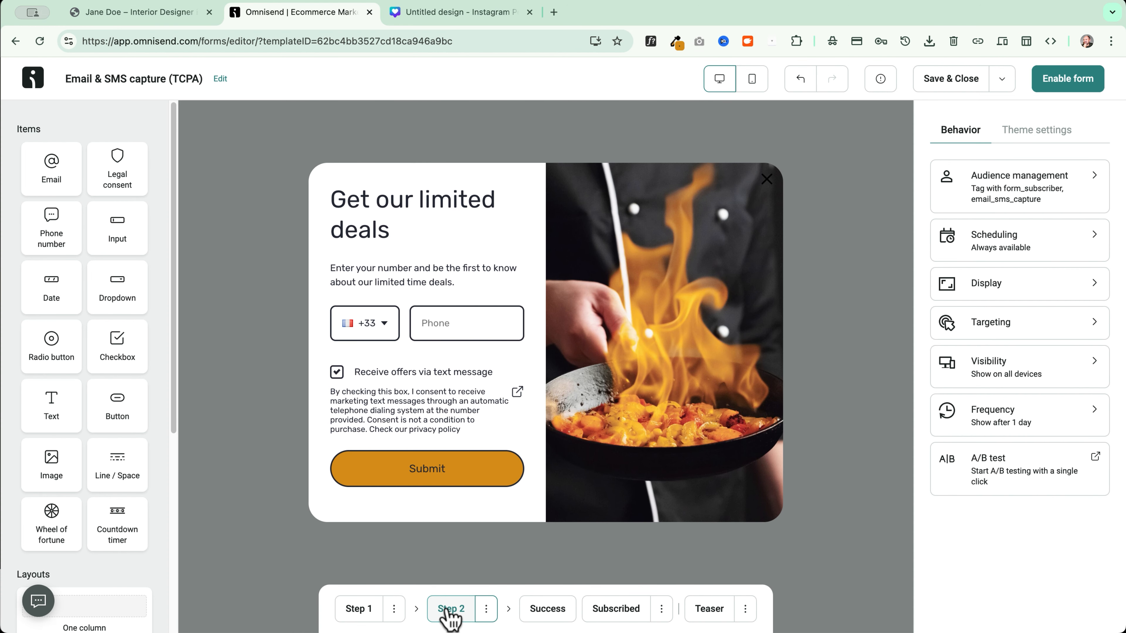
{"action": "left_click", "coordinate": [372, 611]}
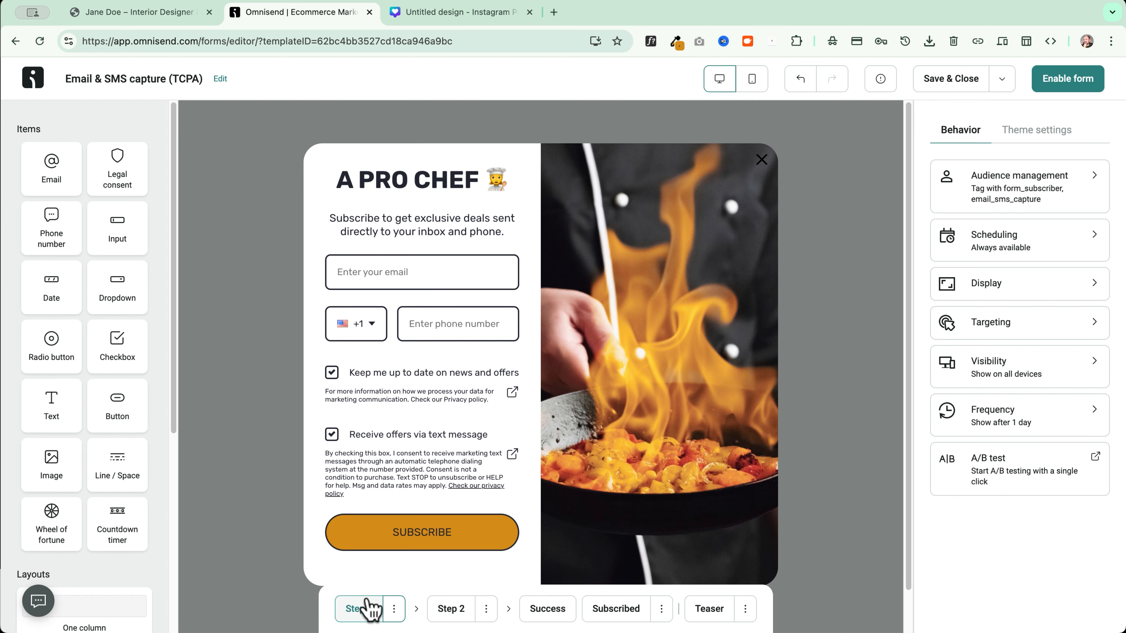
{"action": "right_click", "coordinate": [386, 305]}
{"action": "left_click", "coordinate": [384, 312]}
{"action": "left_click", "coordinate": [392, 315]}
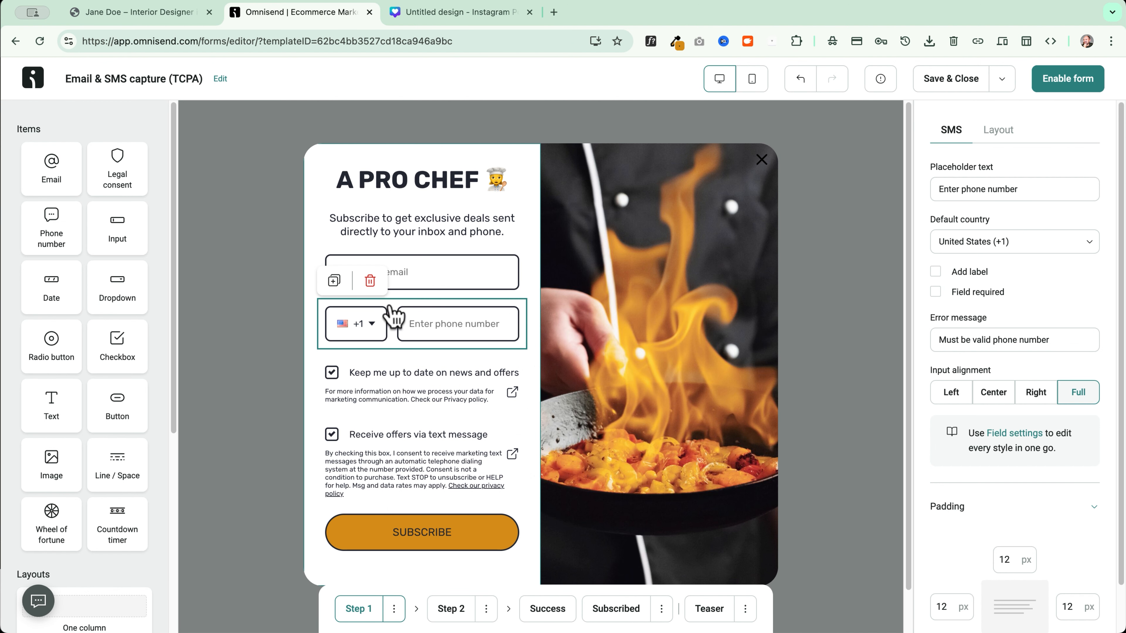
{"action": "left_click", "coordinate": [371, 284]}
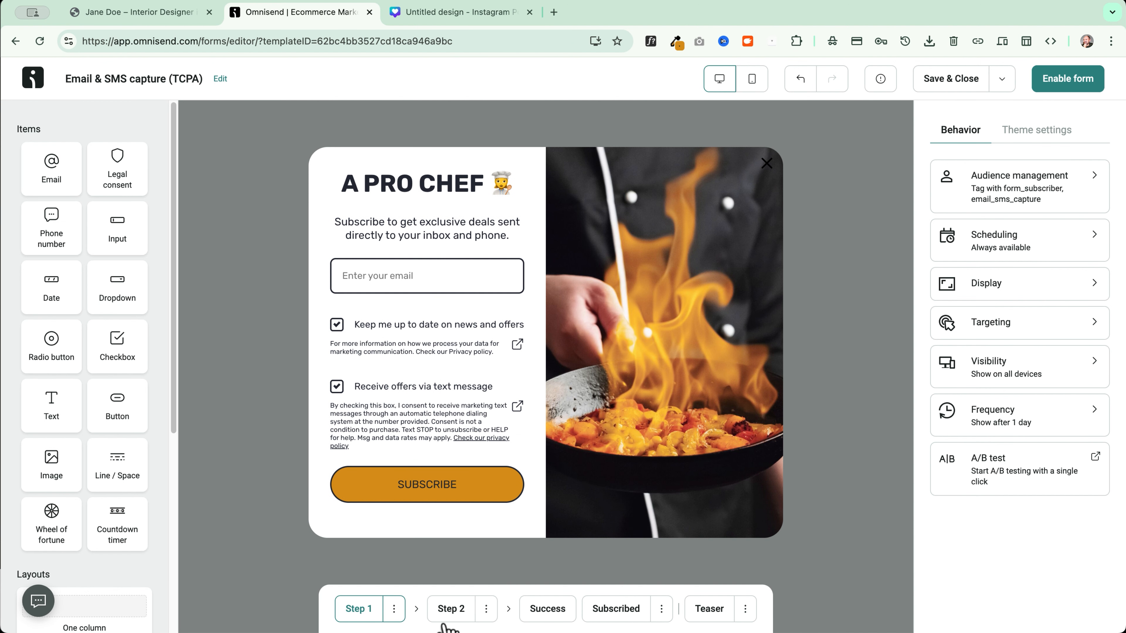
Delete the text-message consent block from the A PRO CHEF form
{"action": "left_click", "coordinate": [451, 610]}
{"action": "left_click", "coordinate": [422, 327]}
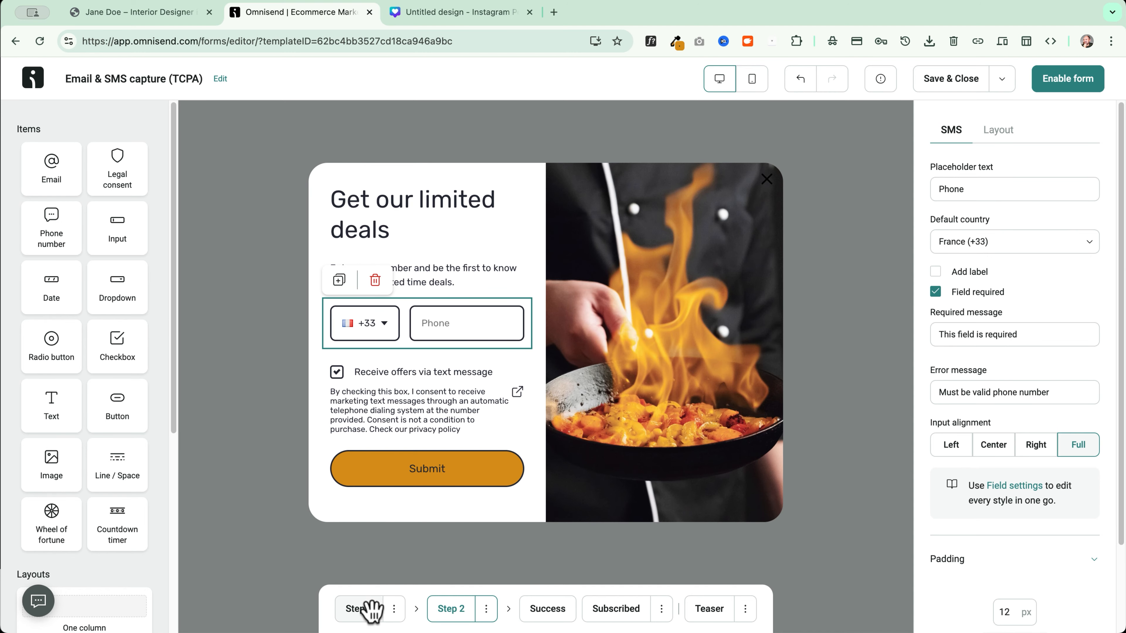
{"action": "left_click", "coordinate": [359, 608]}
{"action": "right_click", "coordinate": [407, 397]}
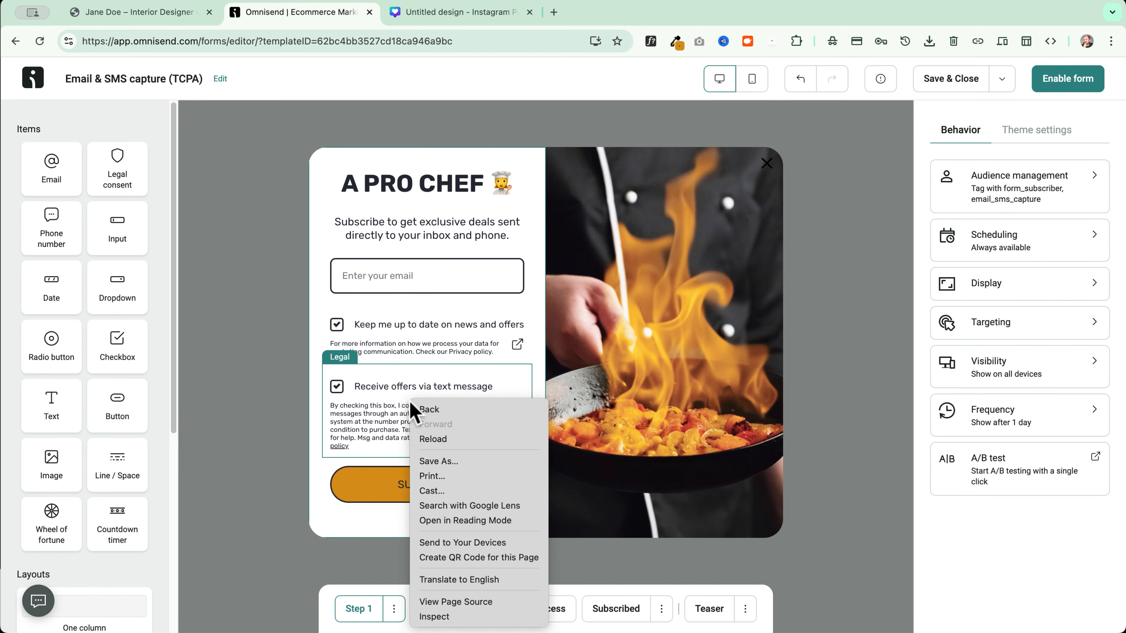
{"action": "left_click", "coordinate": [368, 390]}
{"action": "left_click", "coordinate": [364, 375]}
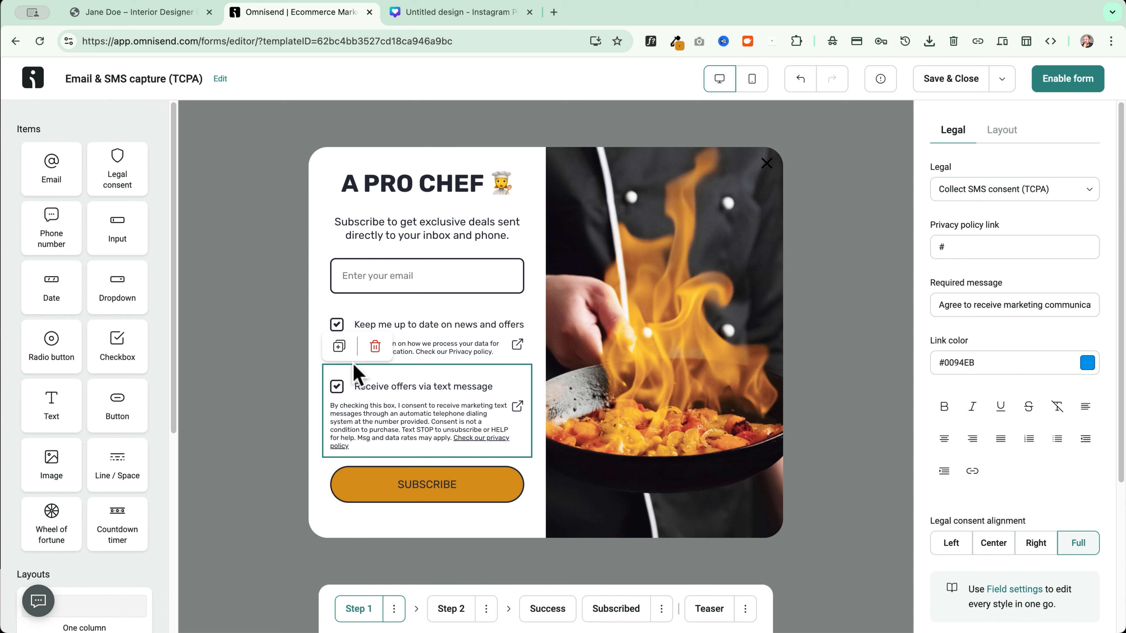
{"action": "left_click", "coordinate": [372, 346]}
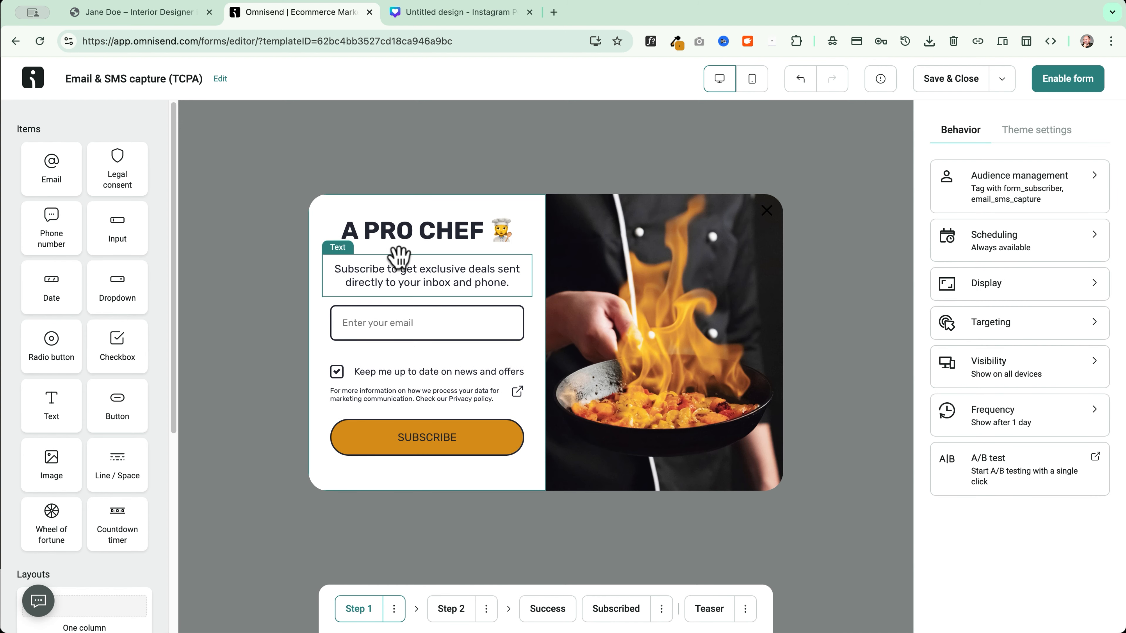
Review Step 2's heading and subtitle, then return to the A PRO CHEF form
{"action": "left_click", "coordinate": [448, 607]}
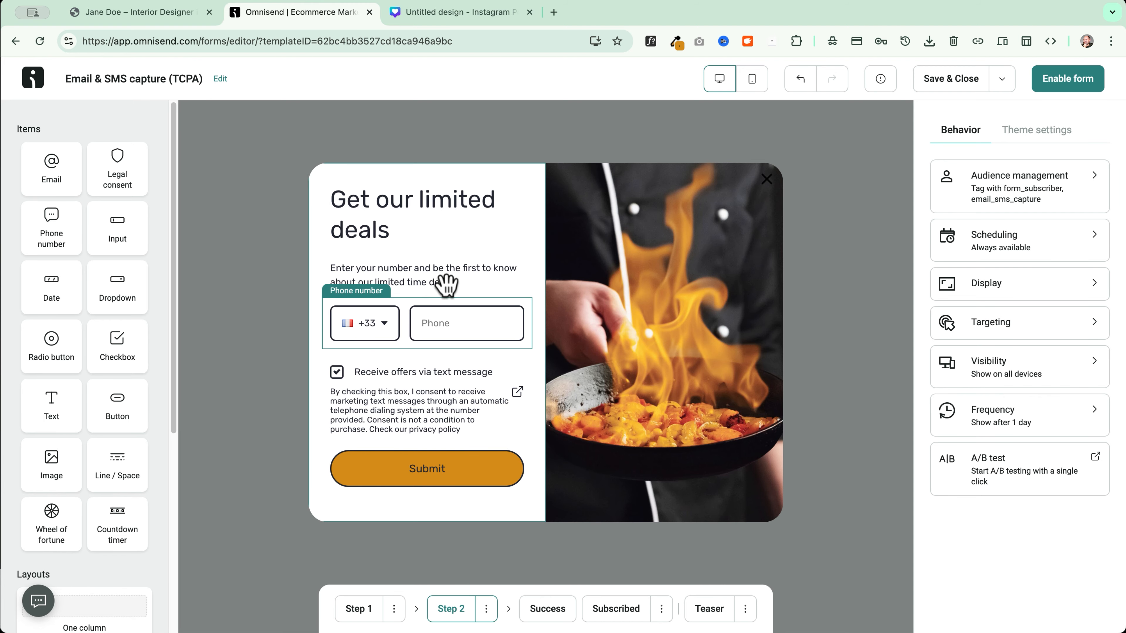
{"action": "left_click", "coordinate": [393, 224]}
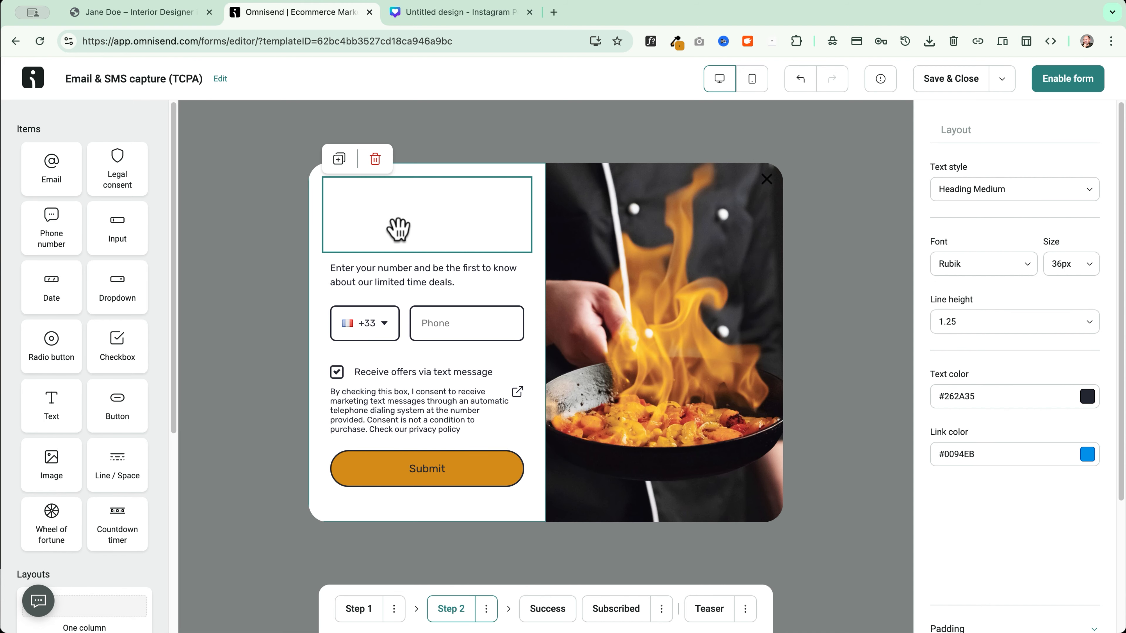
{"action": "left_click", "coordinate": [364, 276]}
{"action": "left_click", "coordinate": [360, 609]}
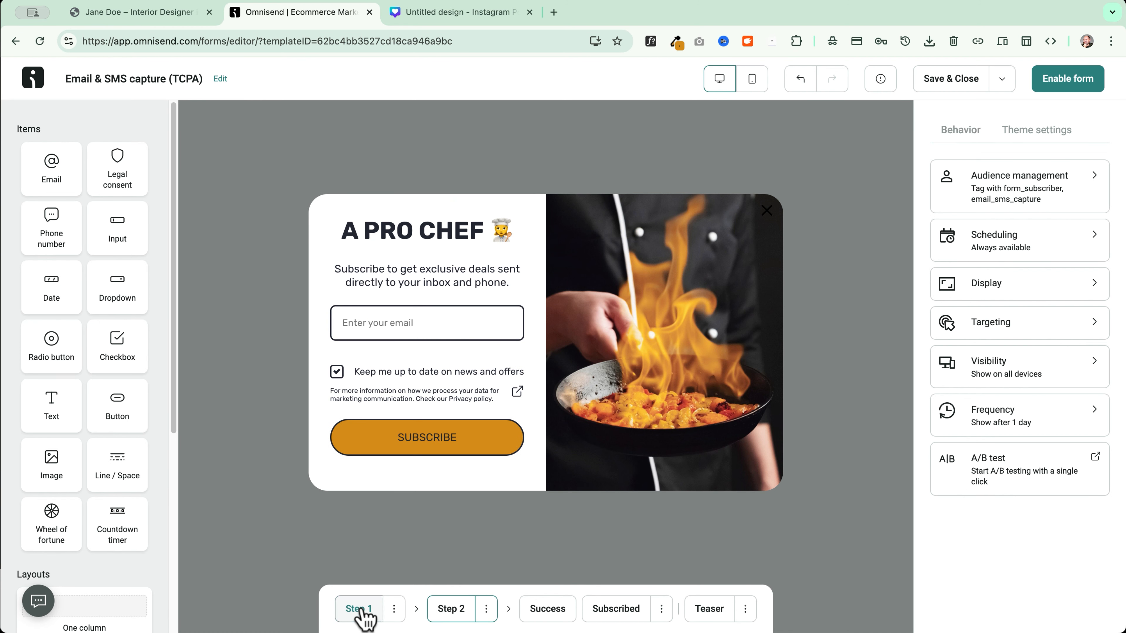
Review the Step 2, Success and Subscribed screens, then delete the Teaser step
{"action": "left_click", "coordinate": [449, 611]}
{"action": "left_click", "coordinate": [545, 611]}
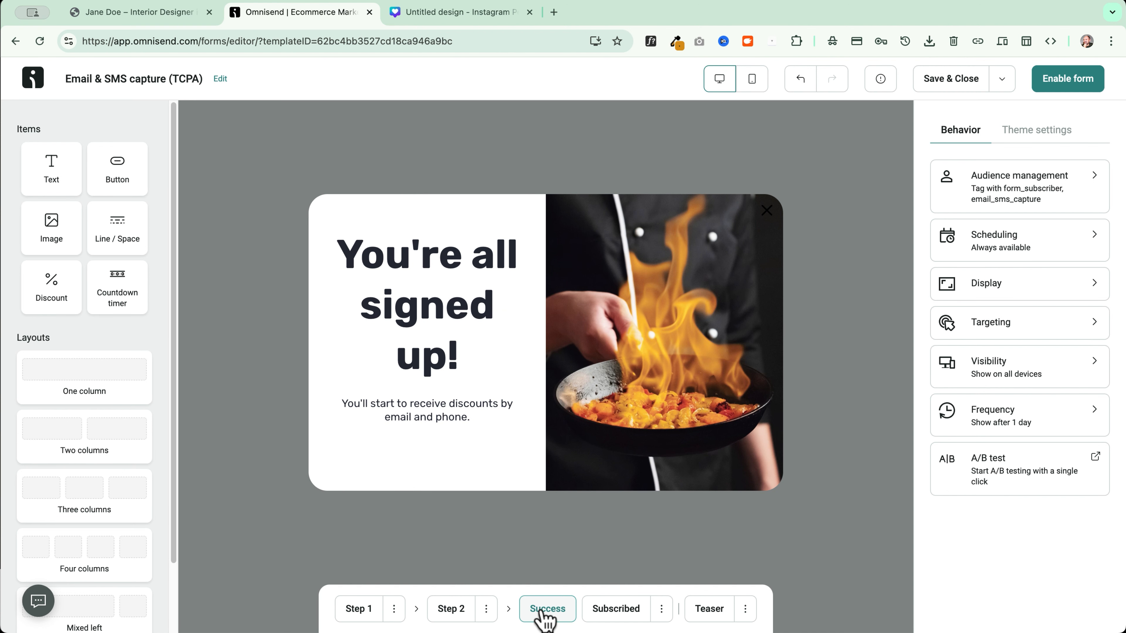
{"action": "left_click", "coordinate": [614, 611]}
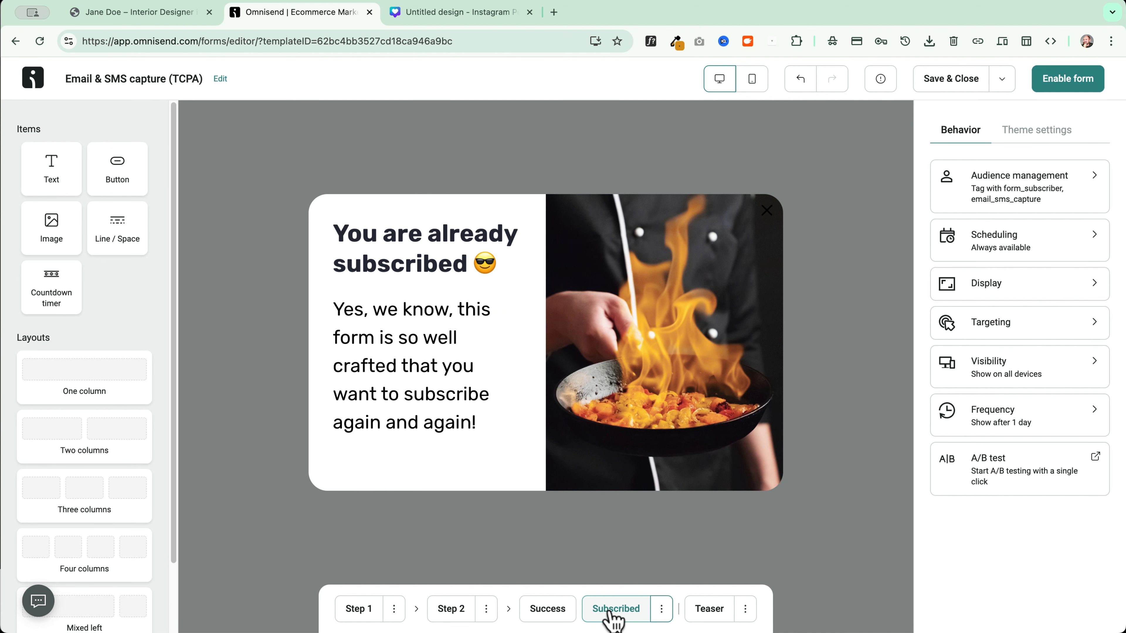
{"action": "left_click", "coordinate": [711, 612]}
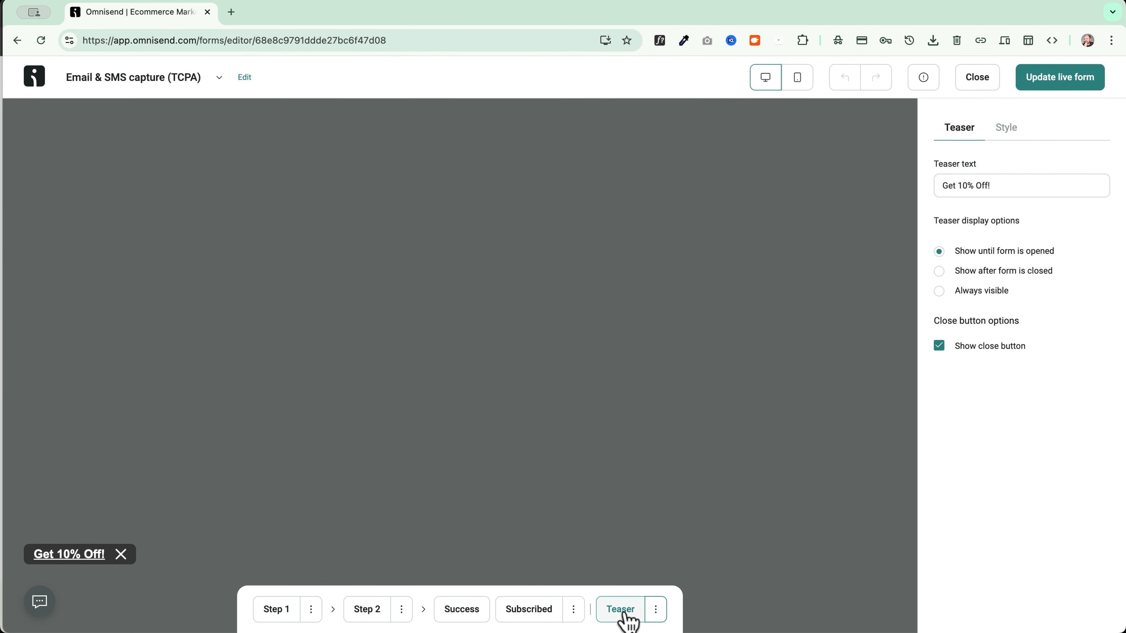
{"action": "left_click", "coordinate": [657, 614]}
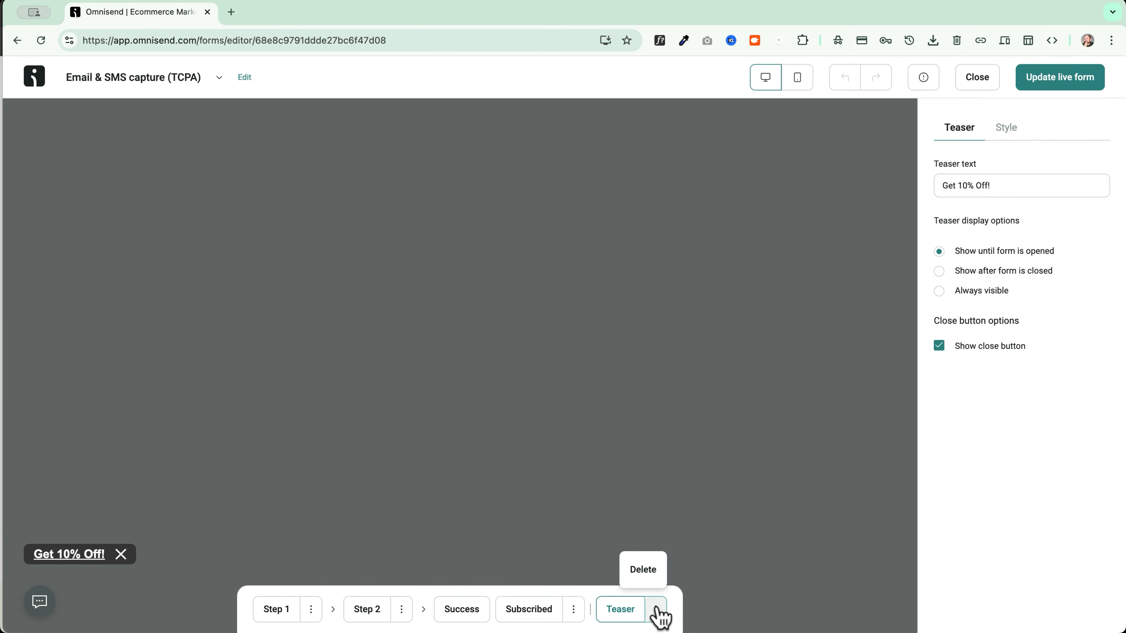
{"action": "left_click", "coordinate": [646, 578]}
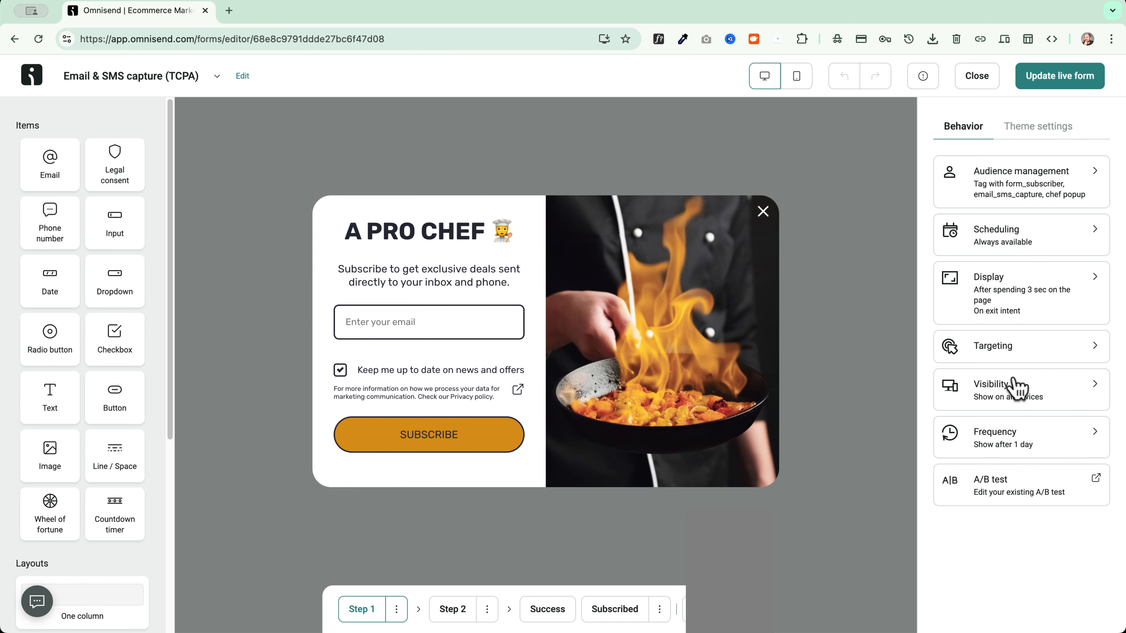
Tag the form's subscribers with 'chef popup' and 'your tag'
{"action": "left_click", "coordinate": [1042, 175]}
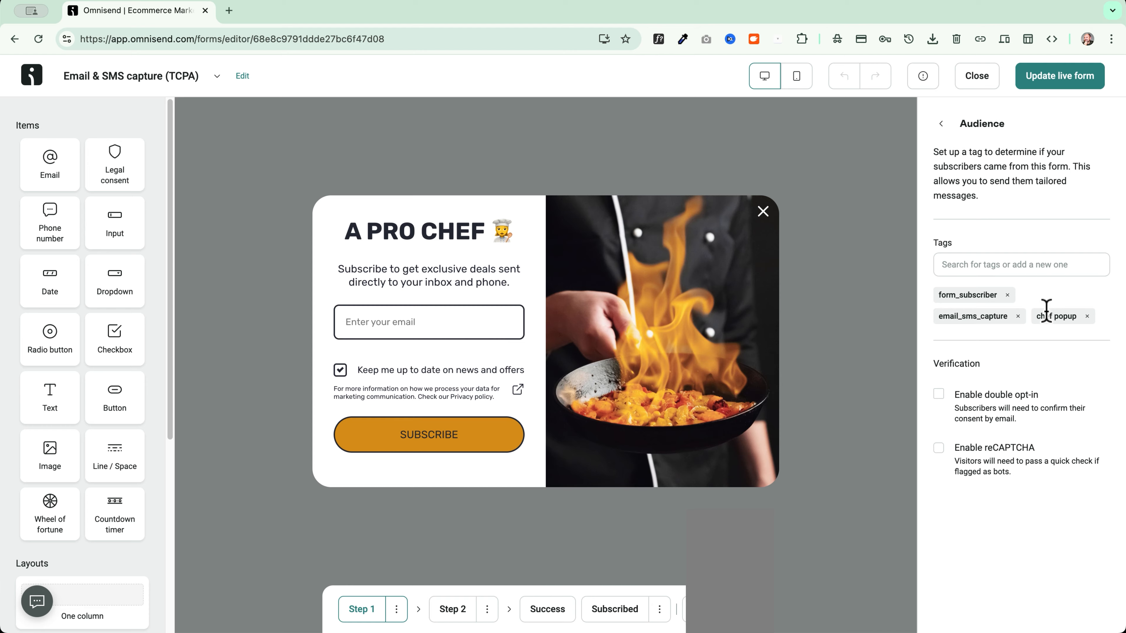
{"action": "left_click", "coordinate": [978, 265]}
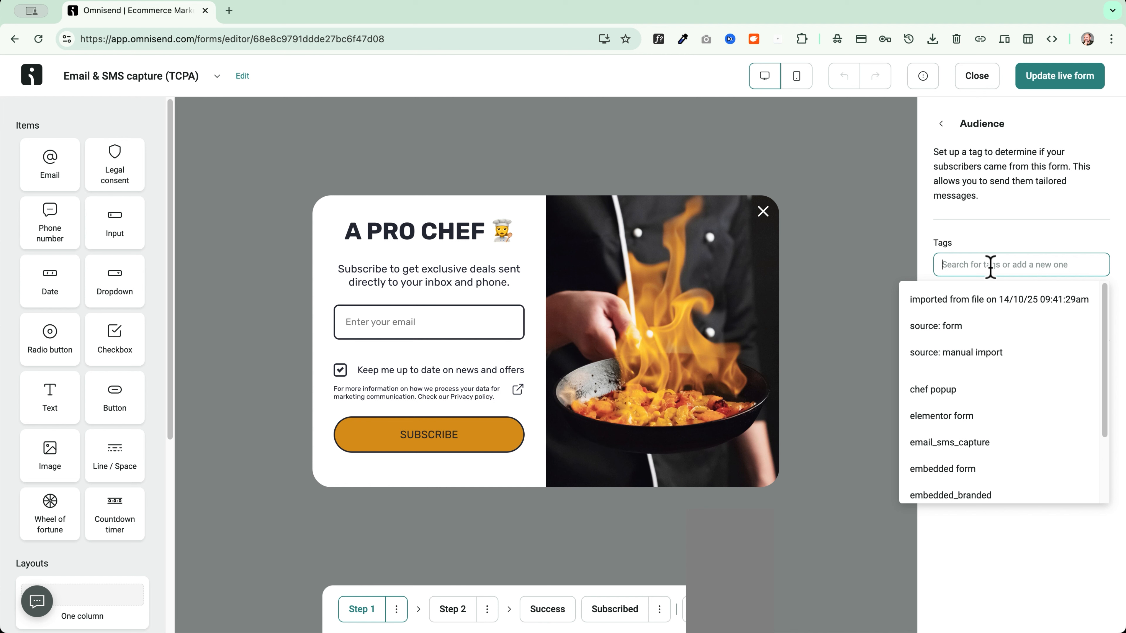
{"action": "type", "text": "your tag"}
{"action": "key", "text": "Return"}
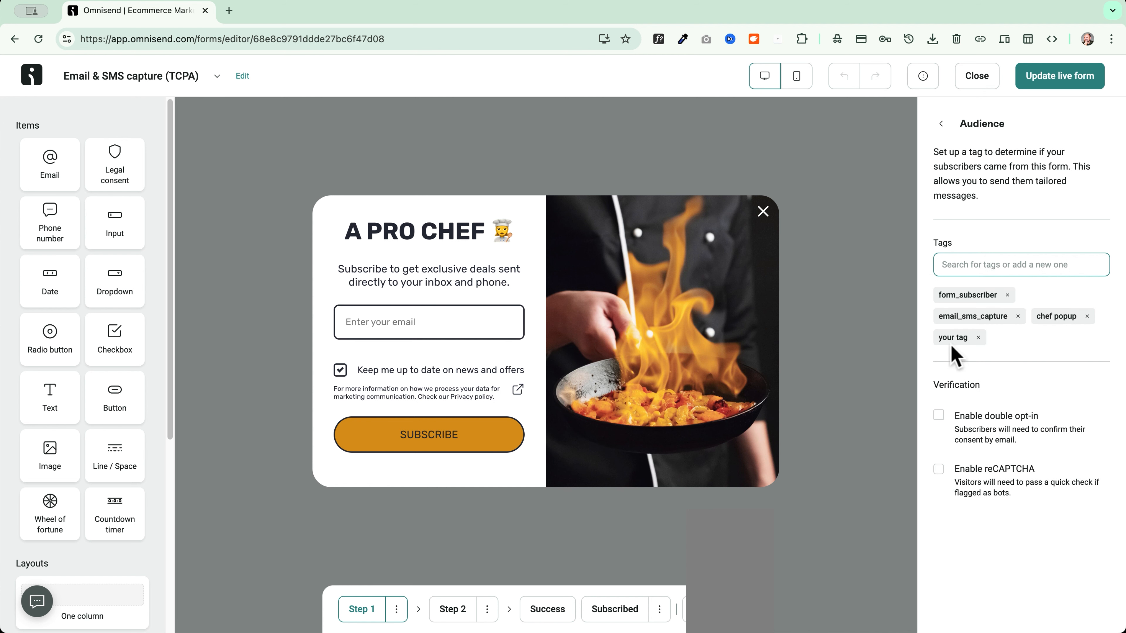
Leave double opt-in and reCAPTCHA switched off, then return to the behavior overview
{"action": "left_click", "coordinate": [939, 415]}
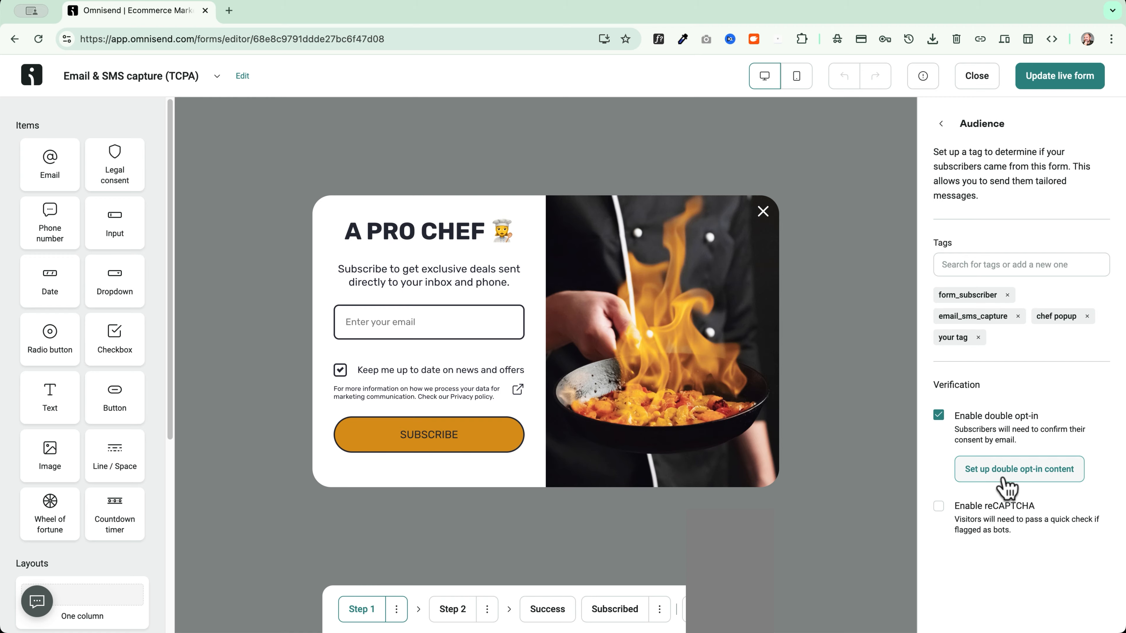
{"action": "left_click", "coordinate": [938, 416]}
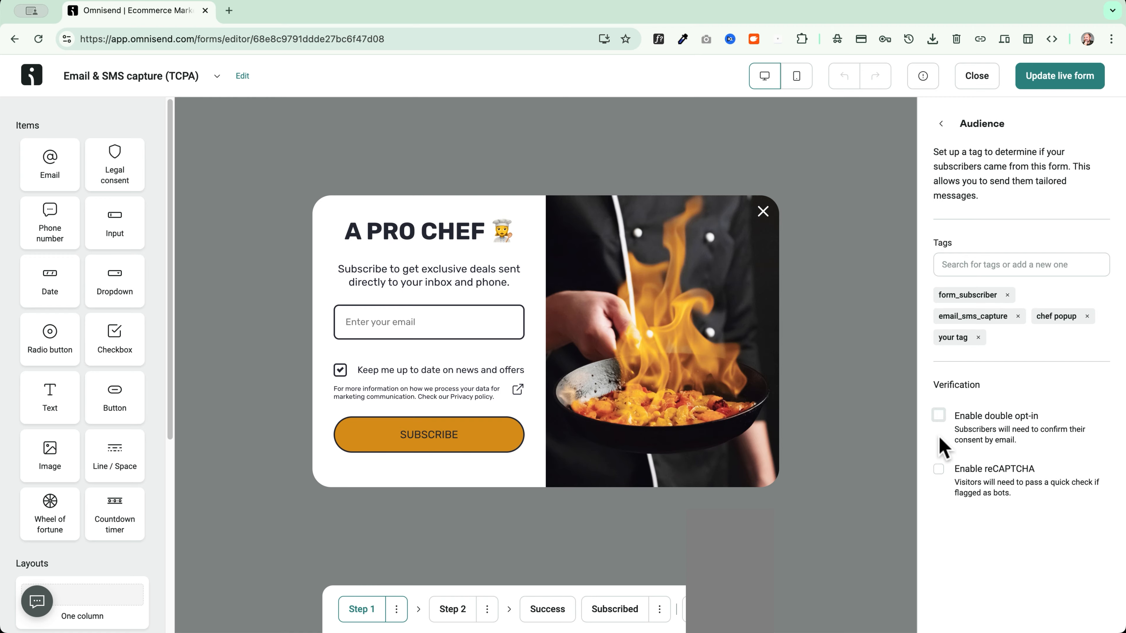
{"action": "left_click", "coordinate": [939, 469]}
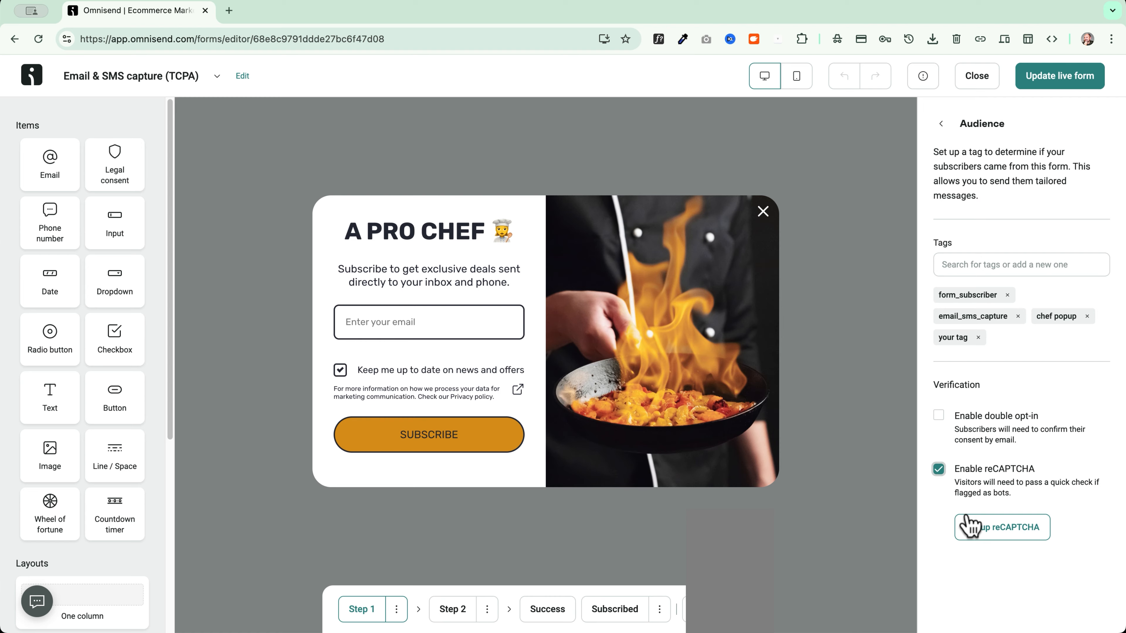
{"action": "left_click", "coordinate": [938, 469]}
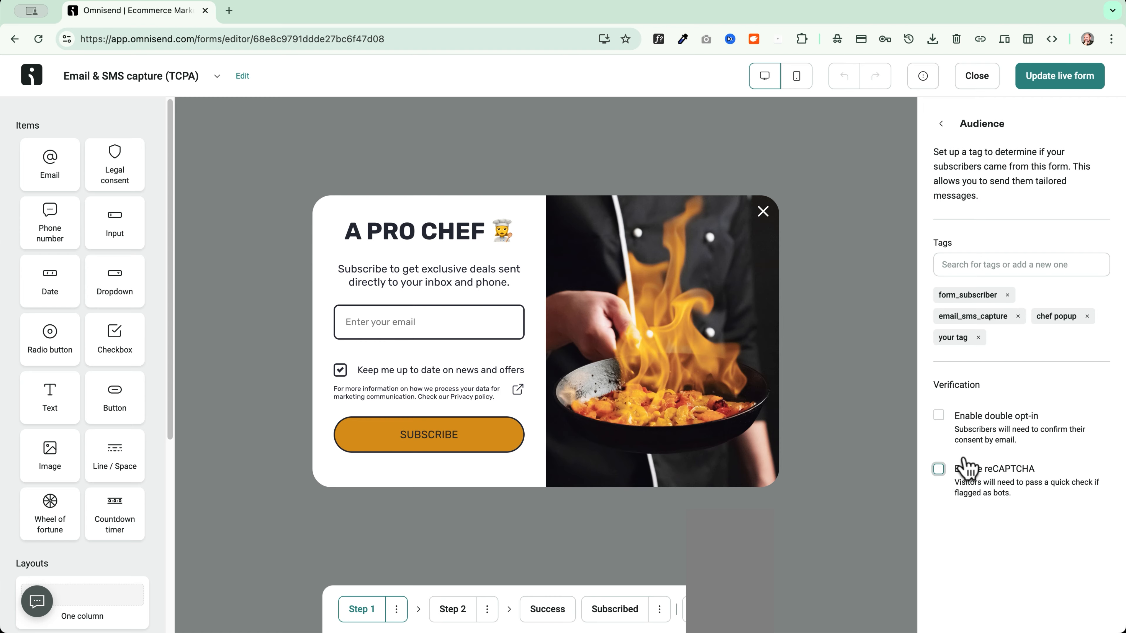
{"action": "left_click", "coordinate": [941, 123]}
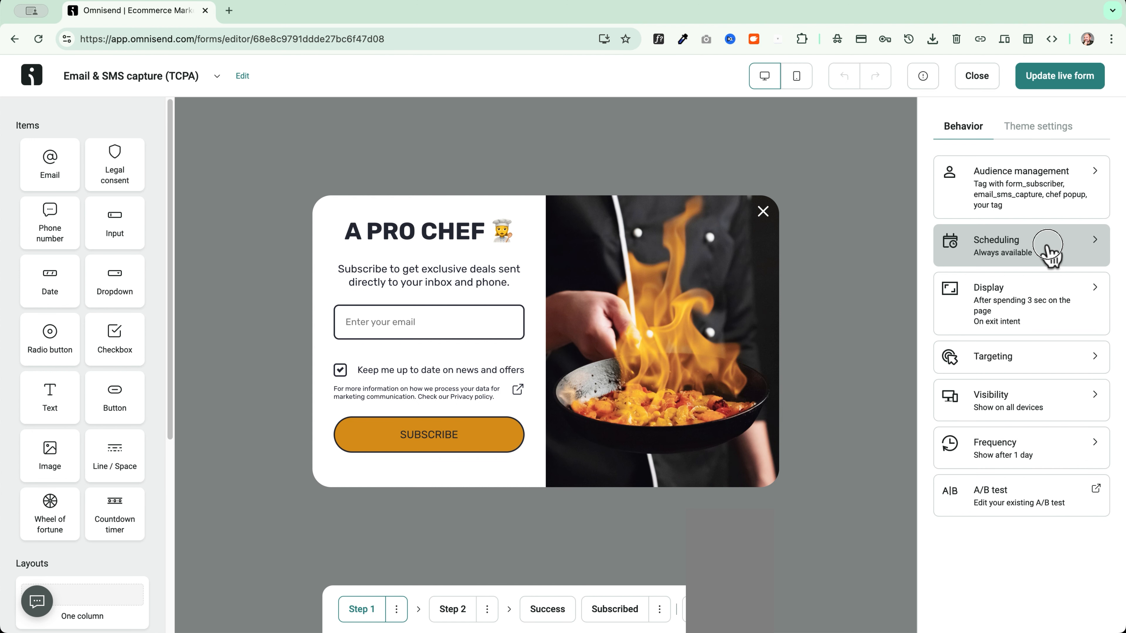
{"action": "left_click", "coordinate": [1050, 254]}
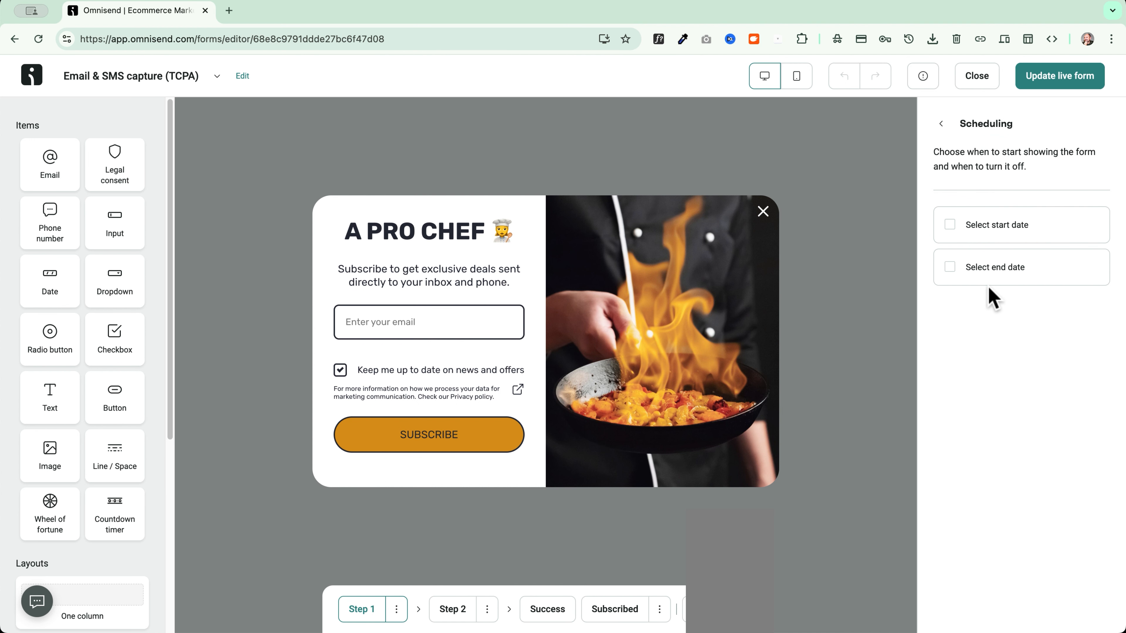
{"action": "left_click", "coordinate": [951, 227]}
{"action": "left_click", "coordinate": [950, 267]}
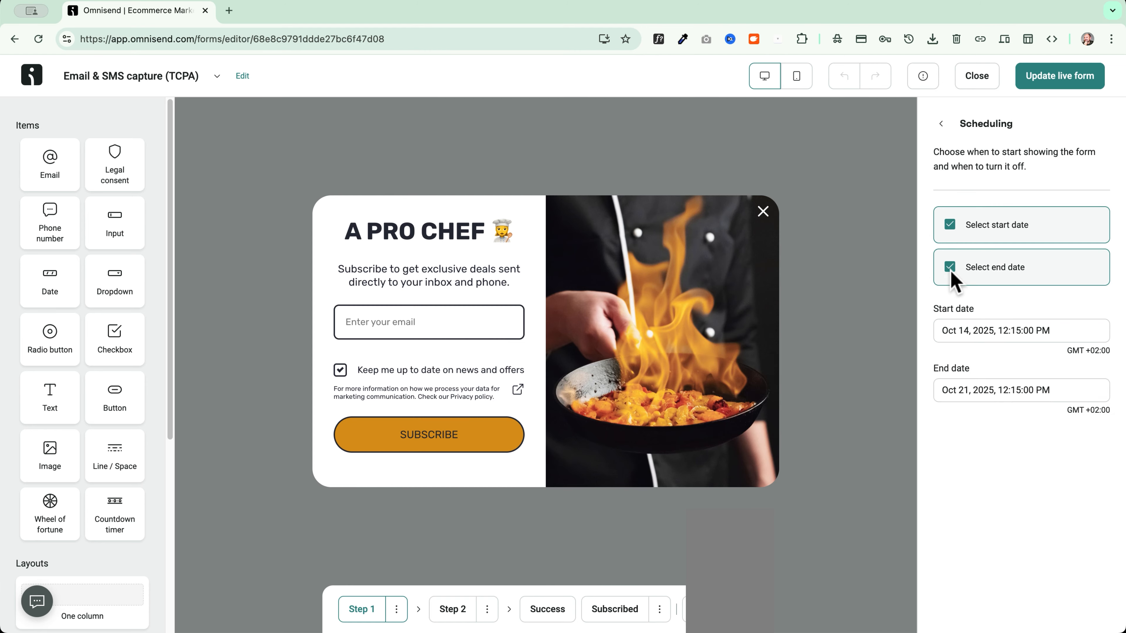
{"action": "left_click", "coordinate": [950, 267]}
{"action": "left_click", "coordinate": [951, 224]}
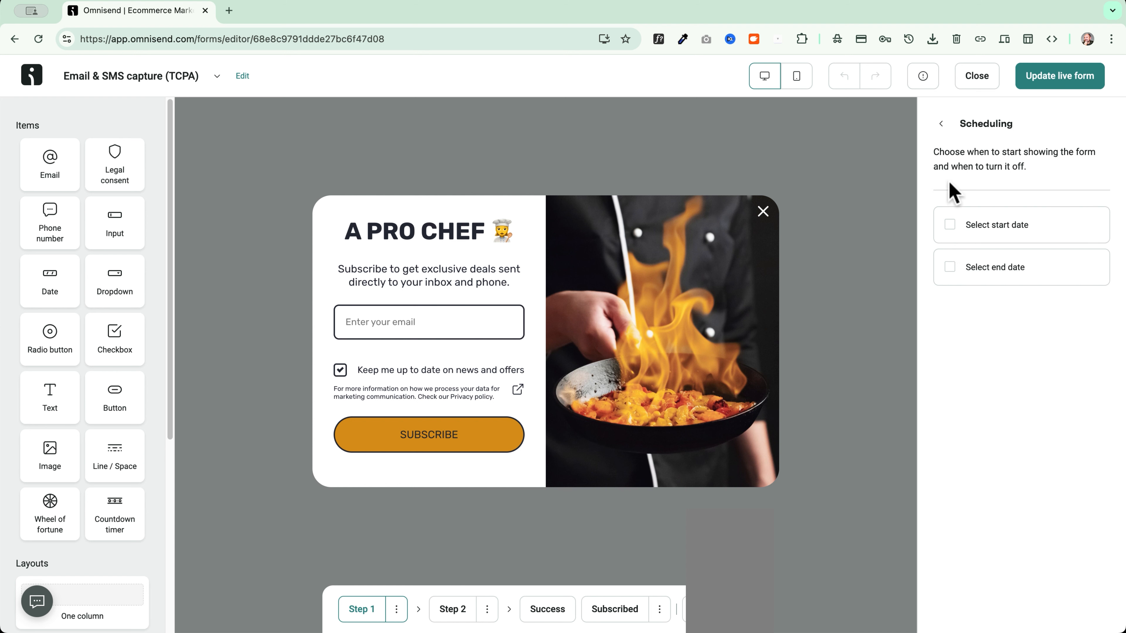
{"action": "left_click", "coordinate": [942, 124]}
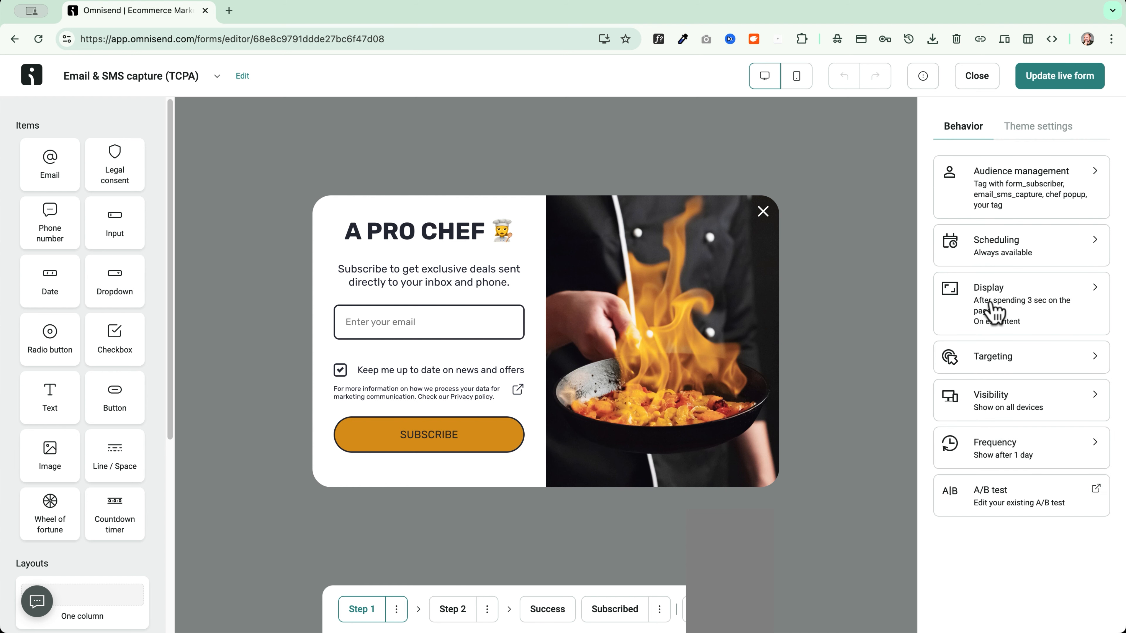
Try page-visit and 20-second time-on-page display rules in the Display settings
{"action": "left_click", "coordinate": [993, 311]}
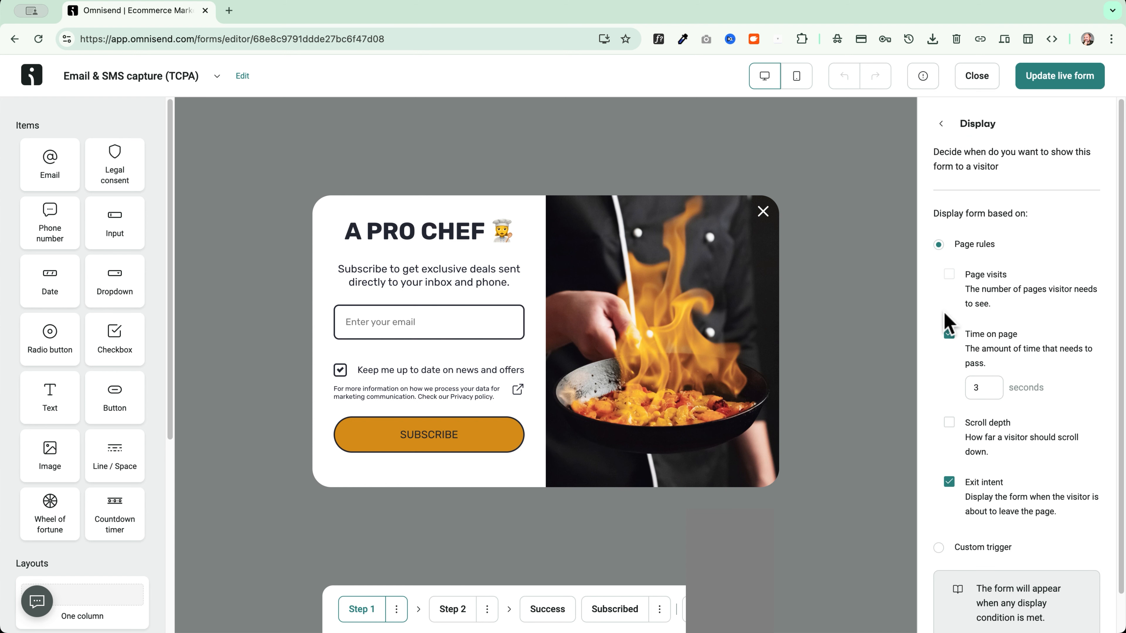
{"action": "left_click", "coordinate": [949, 334]}
{"action": "left_click", "coordinate": [949, 439]}
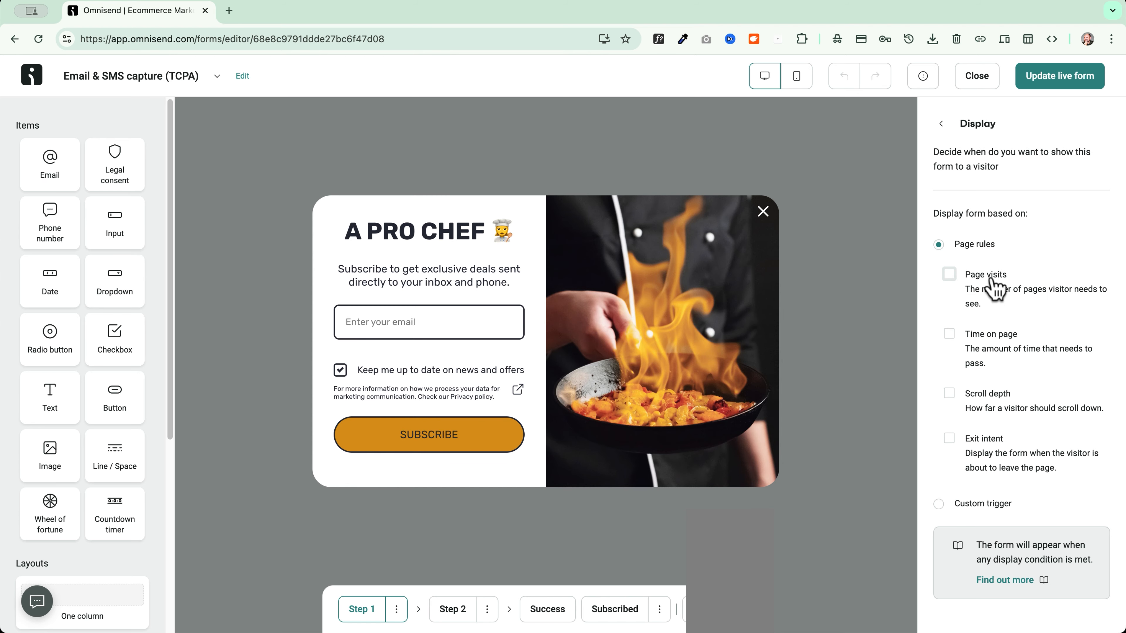
{"action": "left_click", "coordinate": [994, 287]}
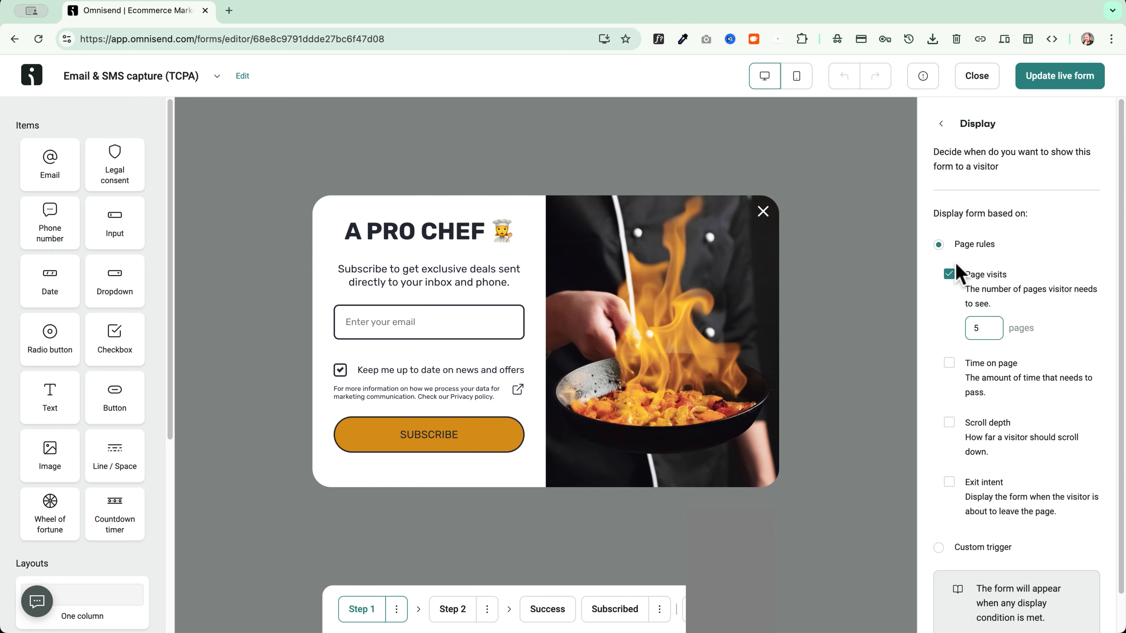
{"action": "left_click", "coordinate": [953, 366]}
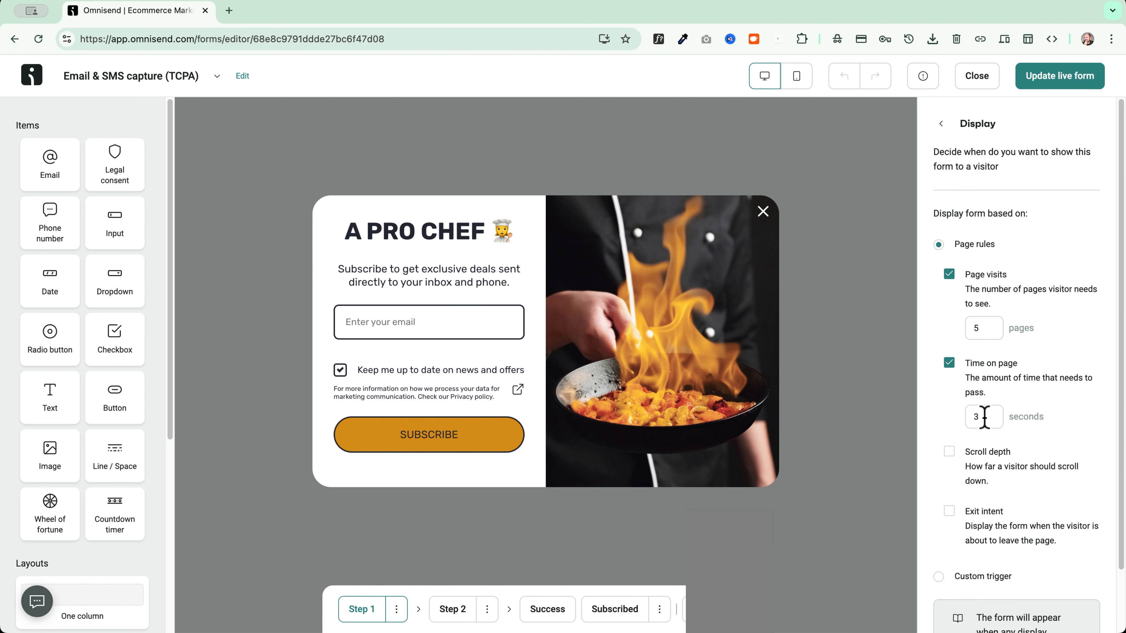
{"action": "left_click_drag", "start_coordinate": [984, 417], "coordinate": [946, 419]}
{"action": "type", "text": "20"}
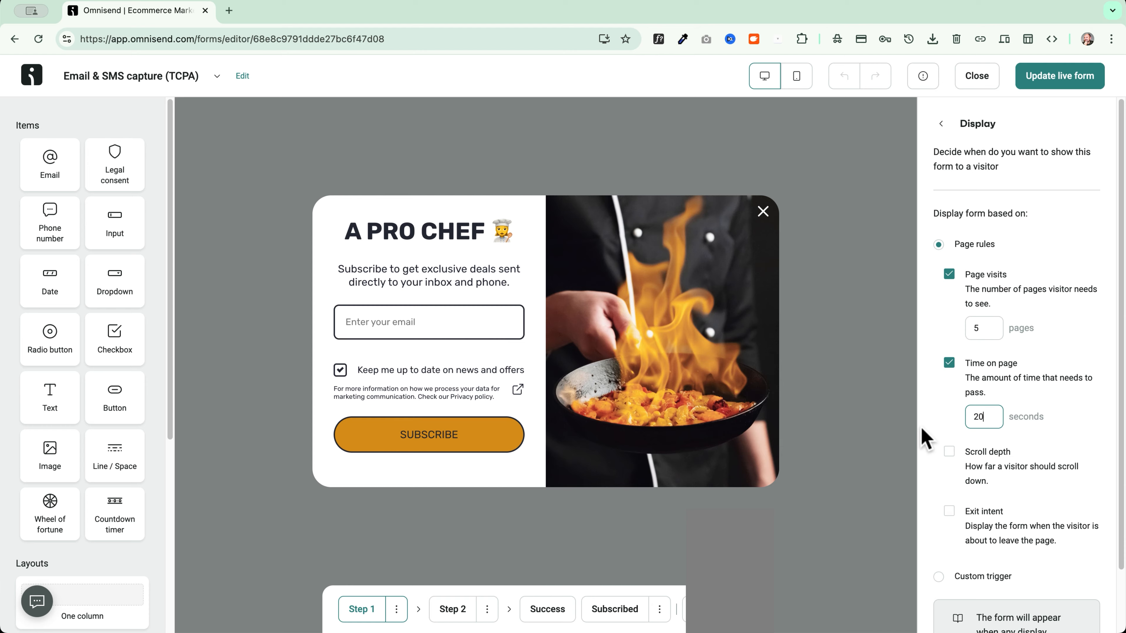
{"action": "left_click", "coordinate": [949, 275]}
{"action": "left_click", "coordinate": [950, 275]}
{"action": "double_click", "coordinate": [949, 363]}
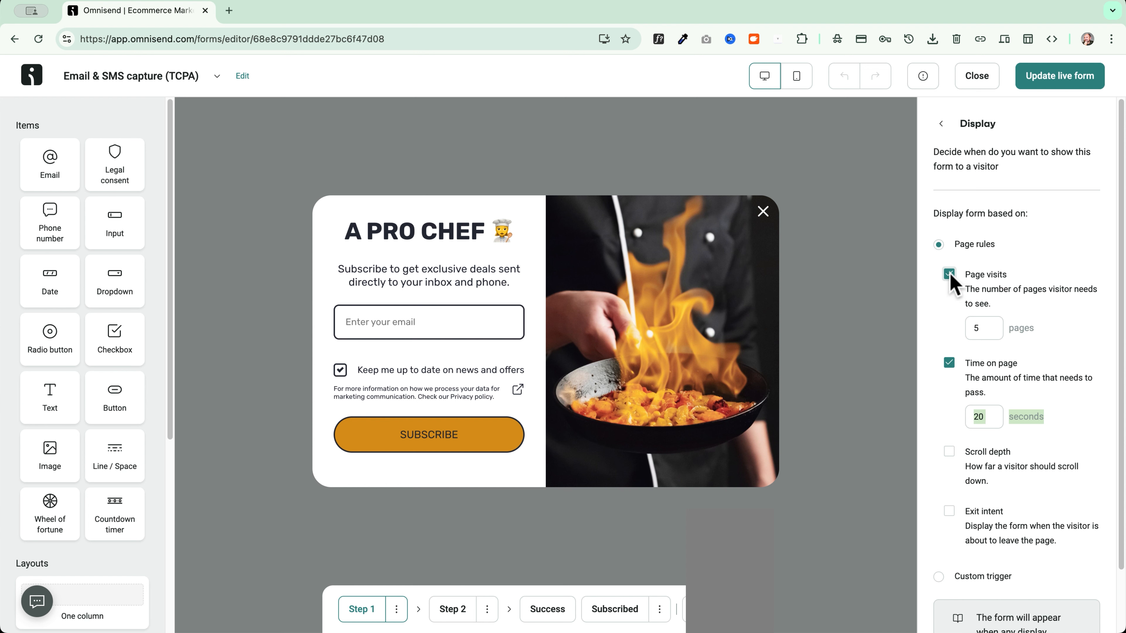
Keep only exit intent, turning off scroll depth, page visits and time on page
{"action": "scroll", "coordinate": [951, 364], "scroll_direction": "down", "scroll_amount": 2}
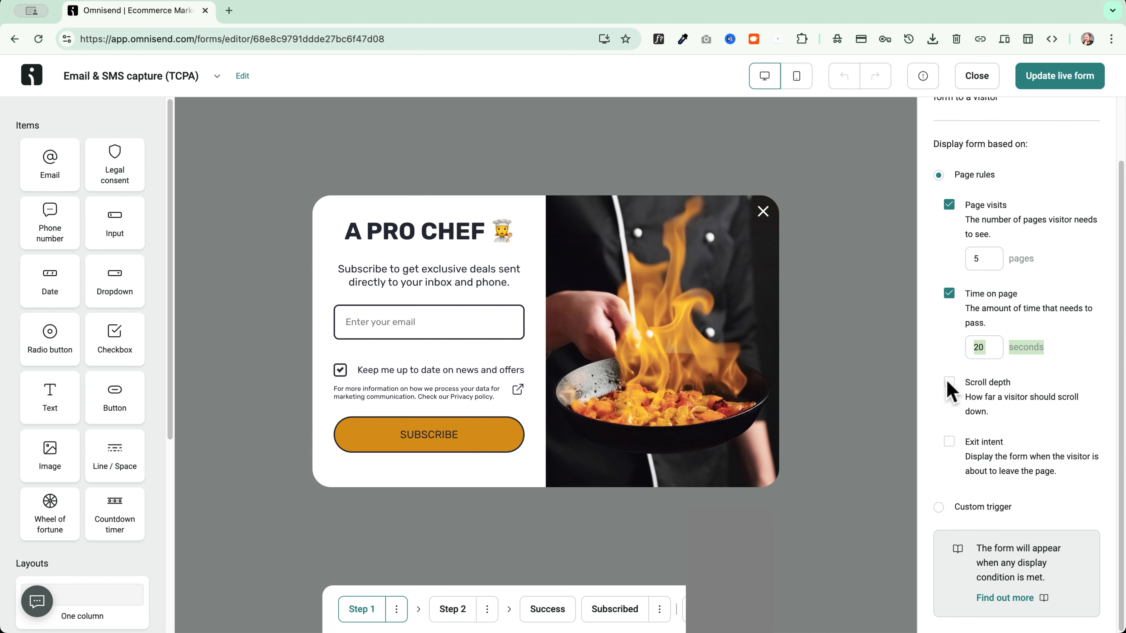
{"action": "left_click", "coordinate": [949, 382]}
{"action": "left_click", "coordinate": [971, 436]}
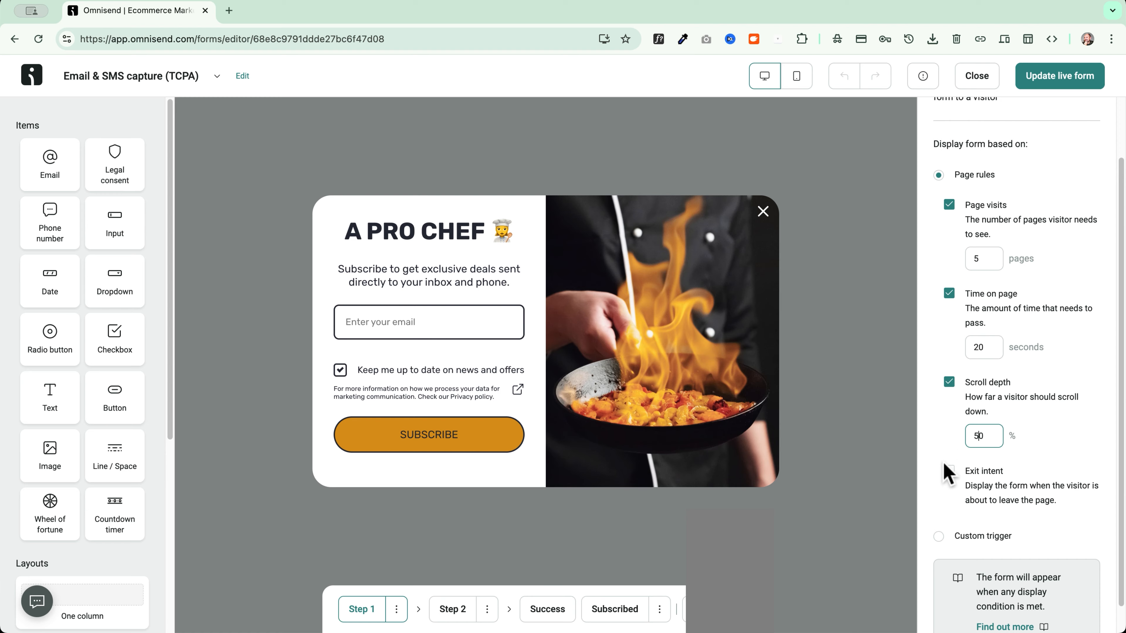
{"action": "left_click", "coordinate": [948, 471]}
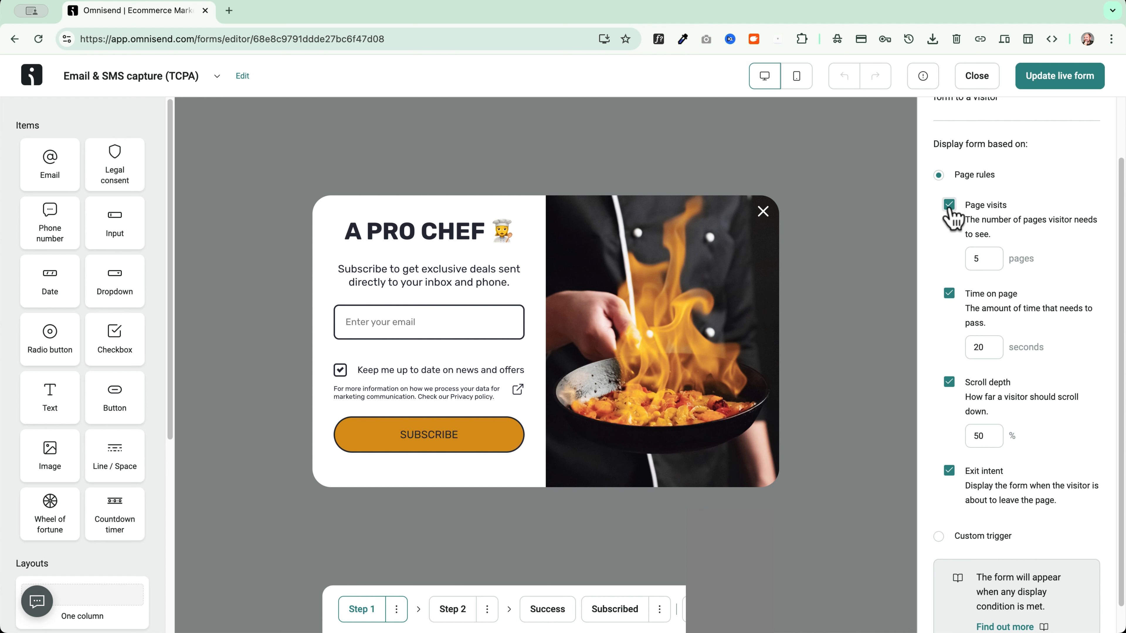
{"action": "left_click", "coordinate": [949, 472]}
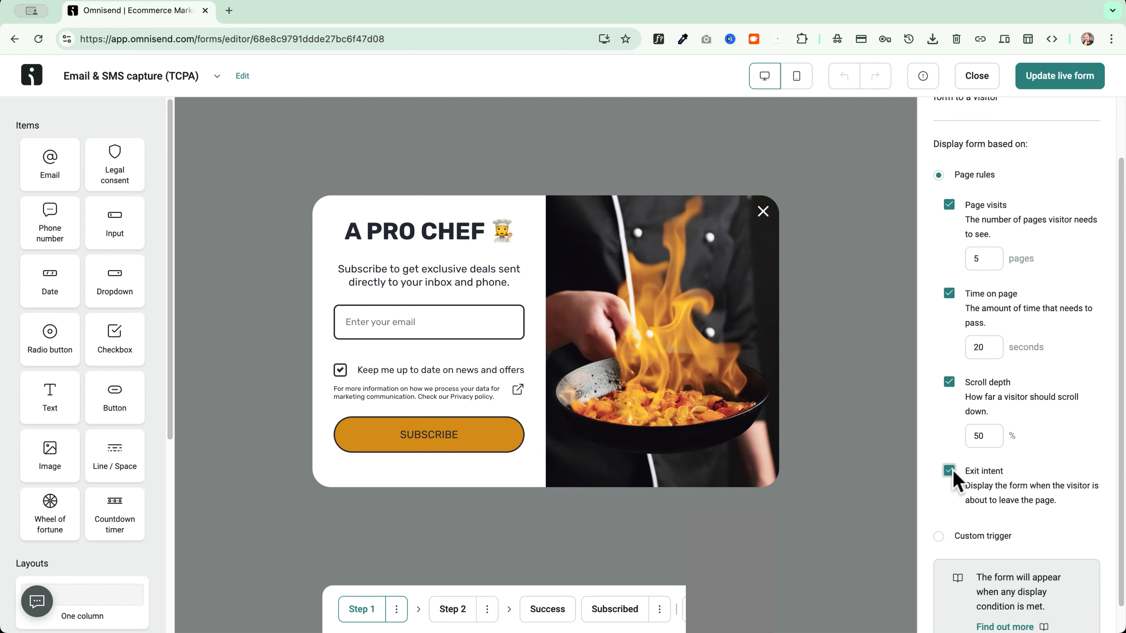
{"action": "left_click", "coordinate": [949, 382]}
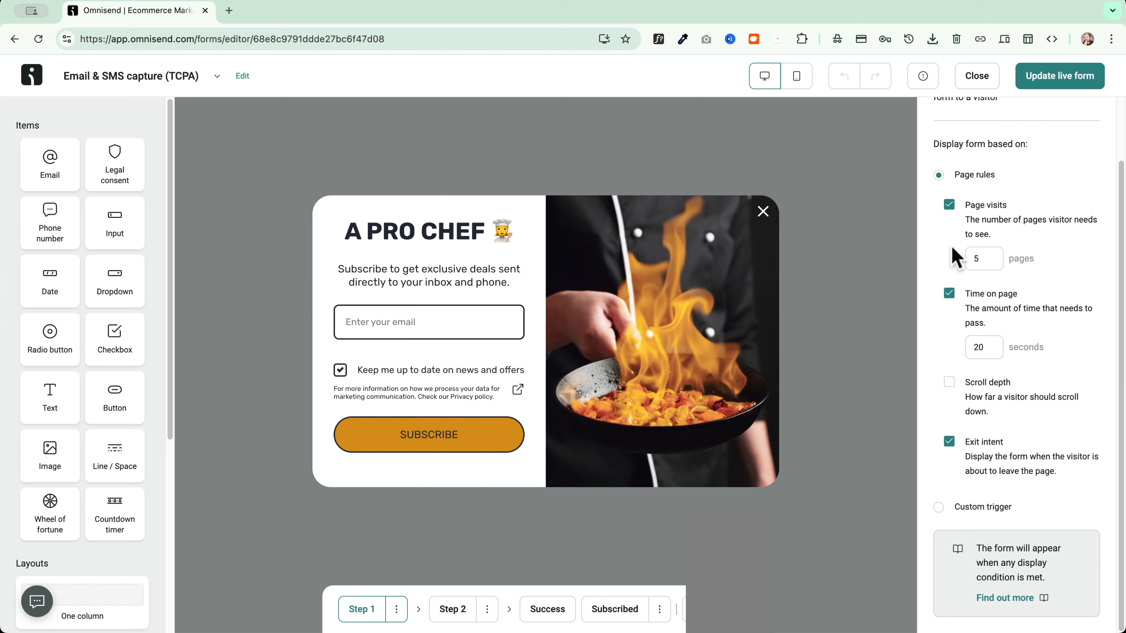
{"action": "left_click", "coordinate": [949, 204]}
{"action": "double_click", "coordinate": [978, 347]}
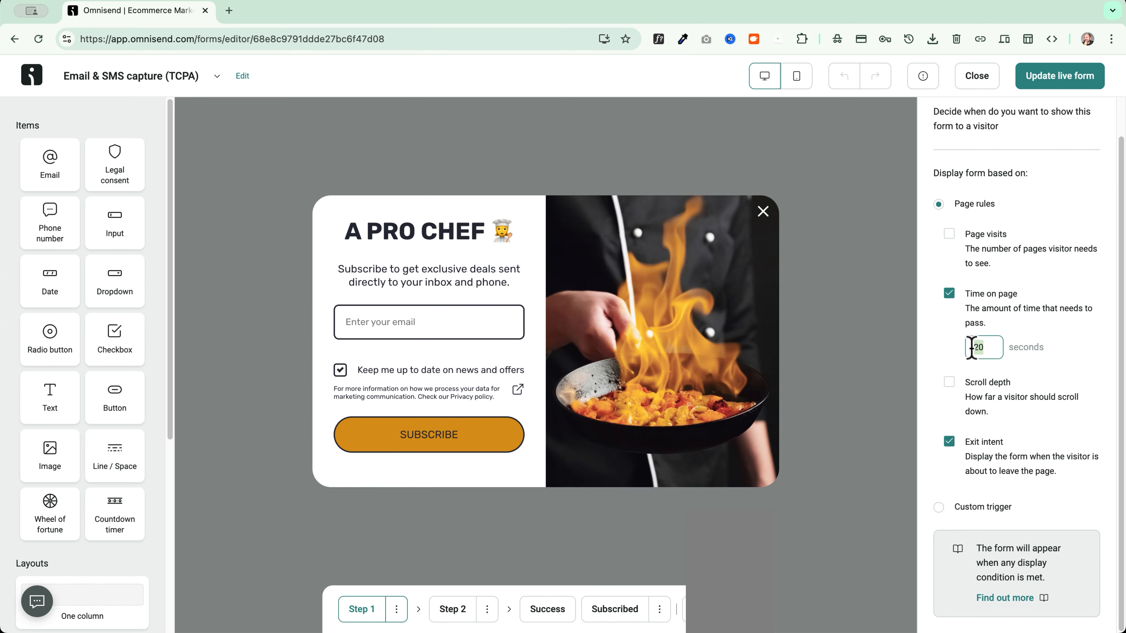
{"action": "left_click", "coordinate": [943, 349]}
{"action": "left_click_drag", "start_coordinate": [979, 348], "coordinate": [971, 349]}
{"action": "left_click", "coordinate": [952, 334]}
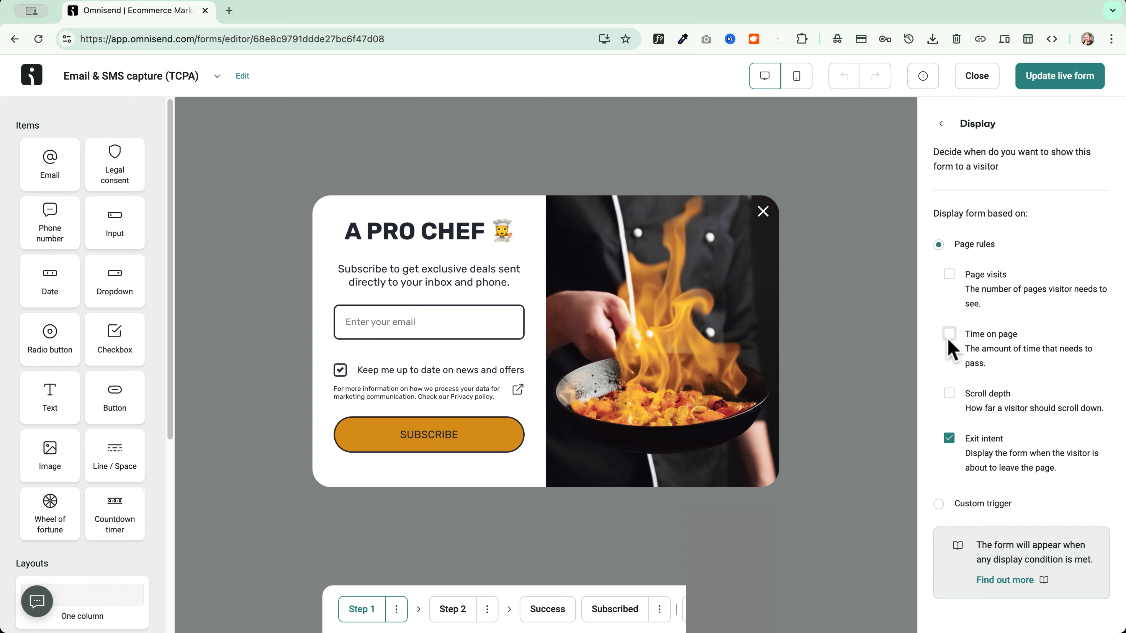
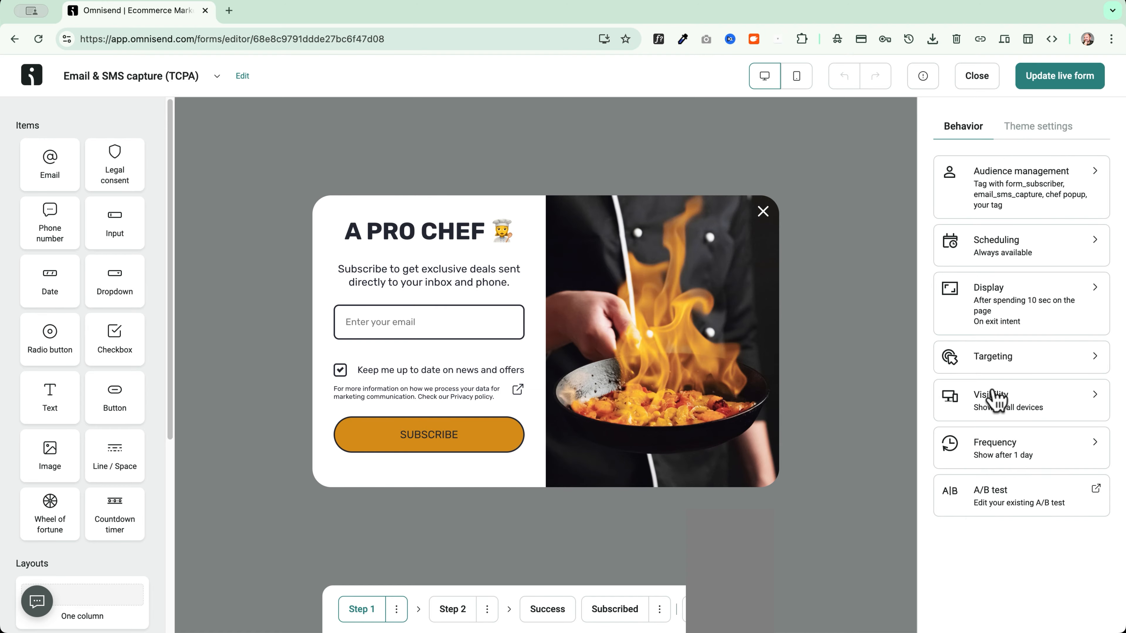
Open the chef popup's Visibility settings, which show it on all devices
{"action": "left_click", "coordinate": [991, 397]}
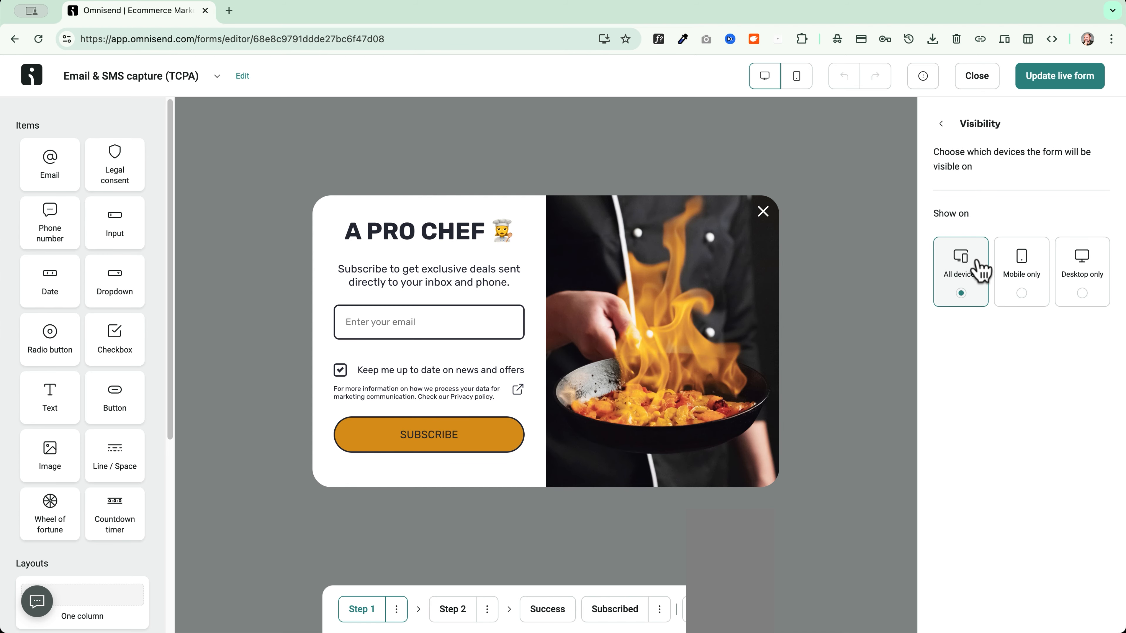
Preview the chef popup on mobile and desktop, then open its once-every-1-day Frequency settings
{"action": "left_click", "coordinate": [940, 123]}
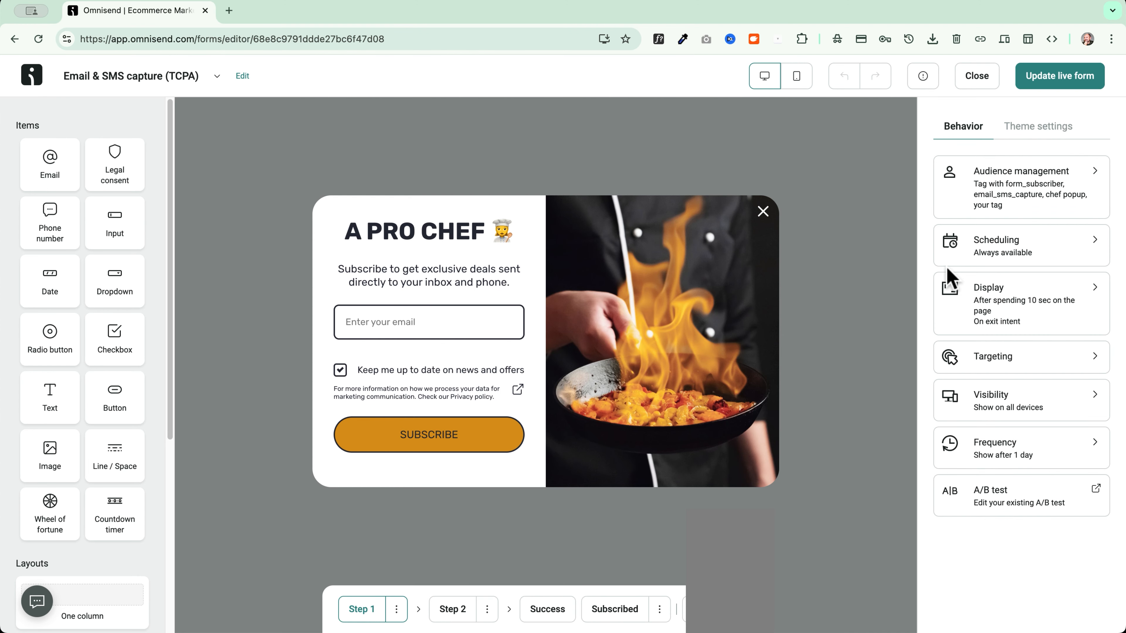
{"action": "left_click", "coordinate": [800, 82]}
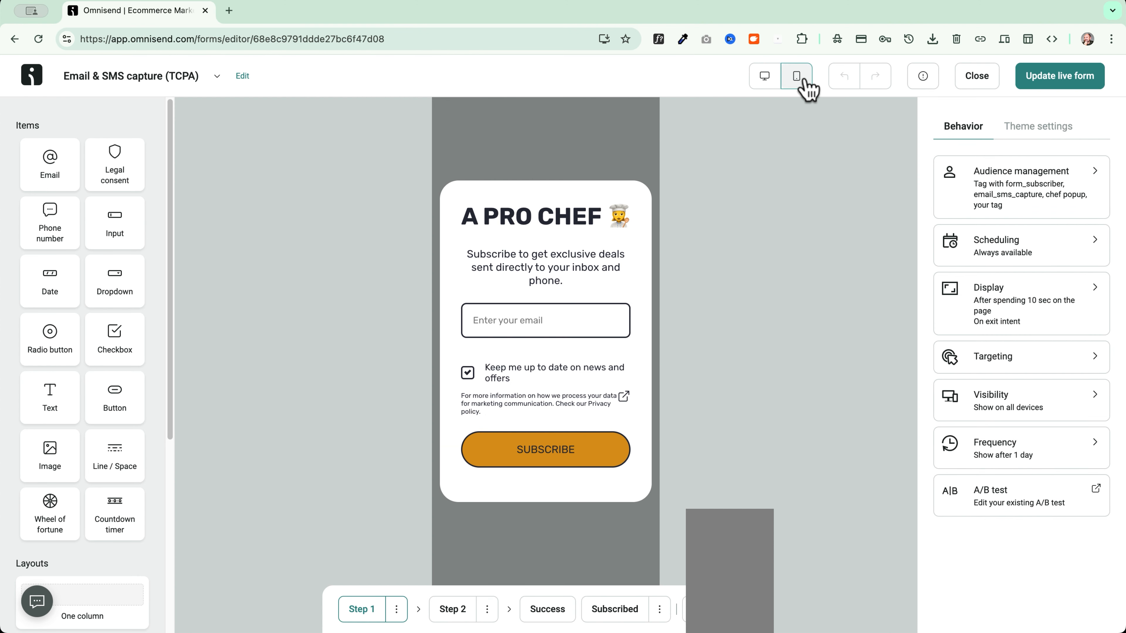
{"action": "left_click", "coordinate": [766, 80]}
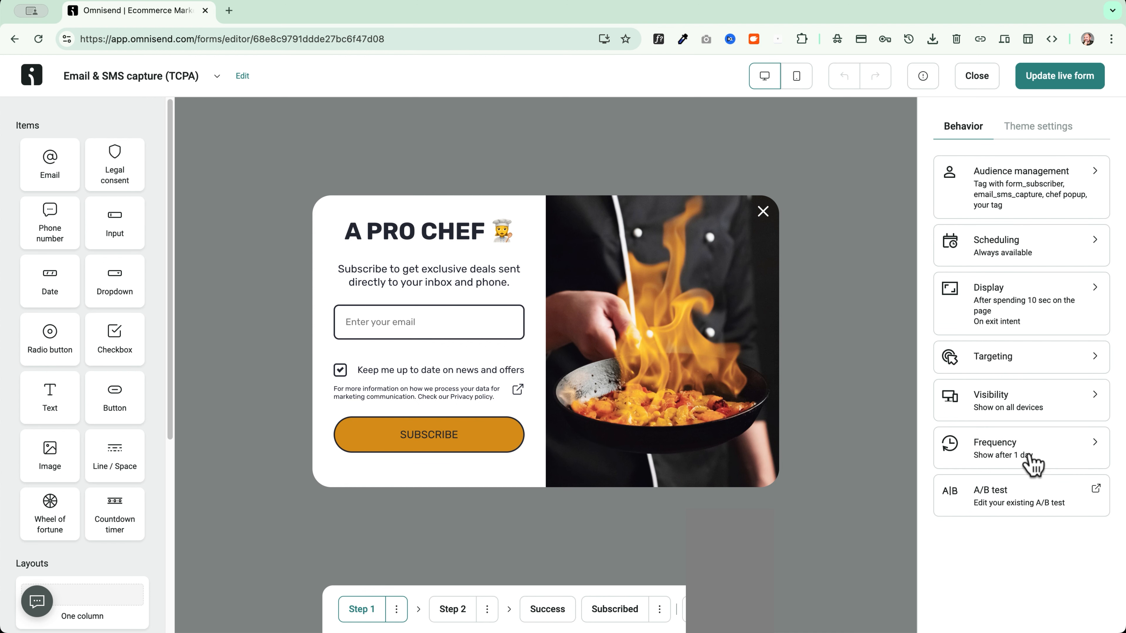
{"action": "left_click", "coordinate": [1060, 457]}
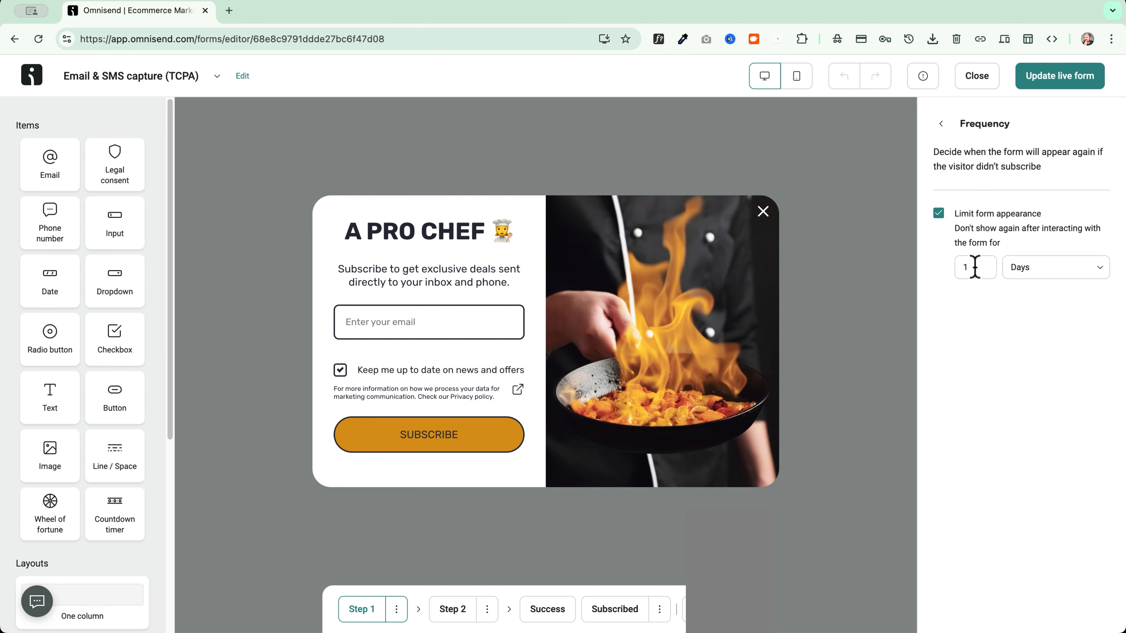
Keep the frequency limit measured in Days and publish the popup with Update live form
{"action": "left_click", "coordinate": [1038, 269]}
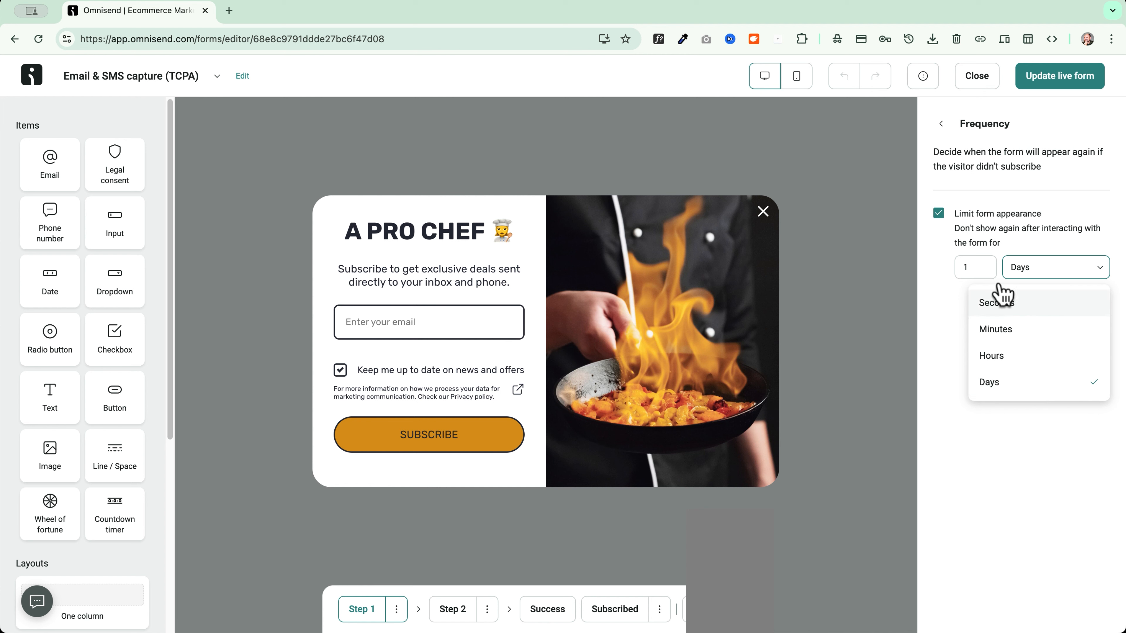
{"action": "left_click", "coordinate": [980, 269]}
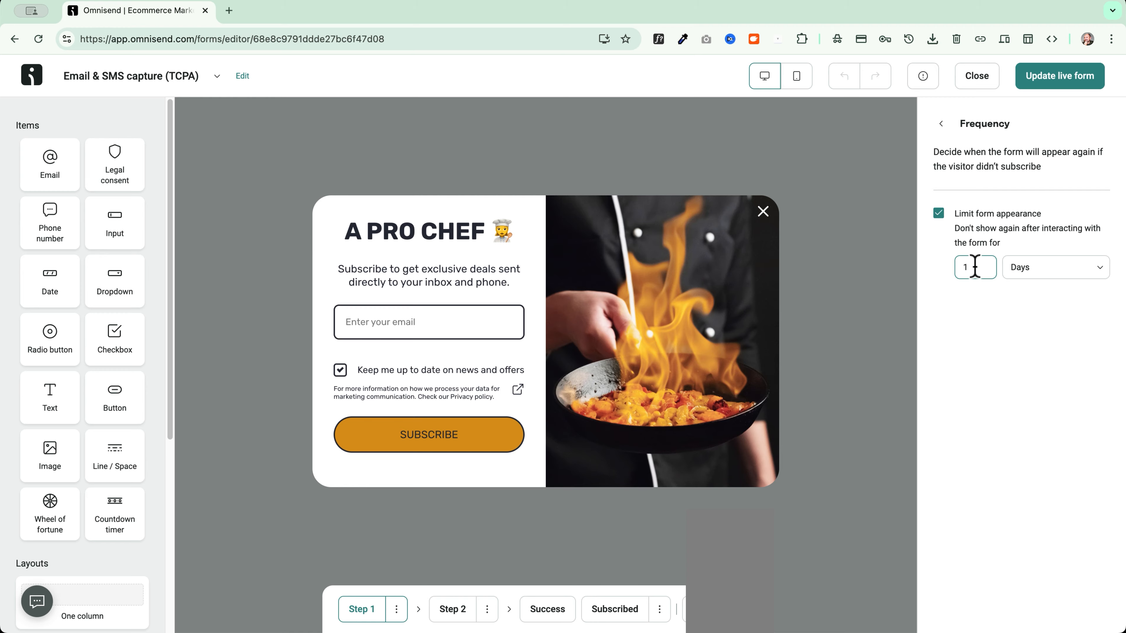
{"action": "left_click", "coordinate": [940, 124]}
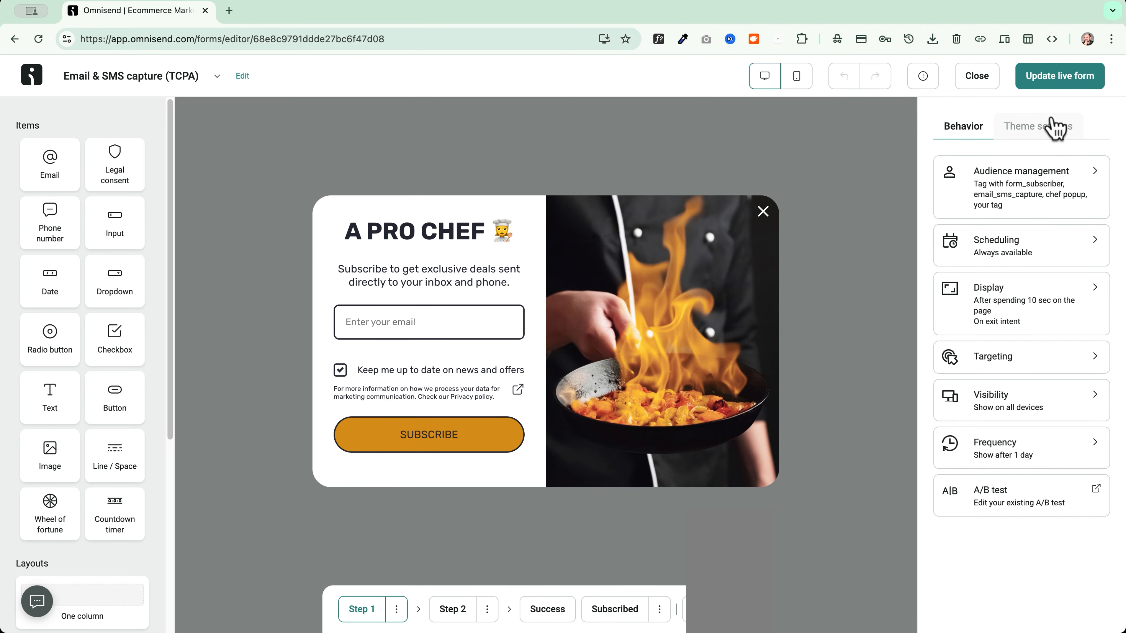
{"action": "left_click", "coordinate": [1053, 75]}
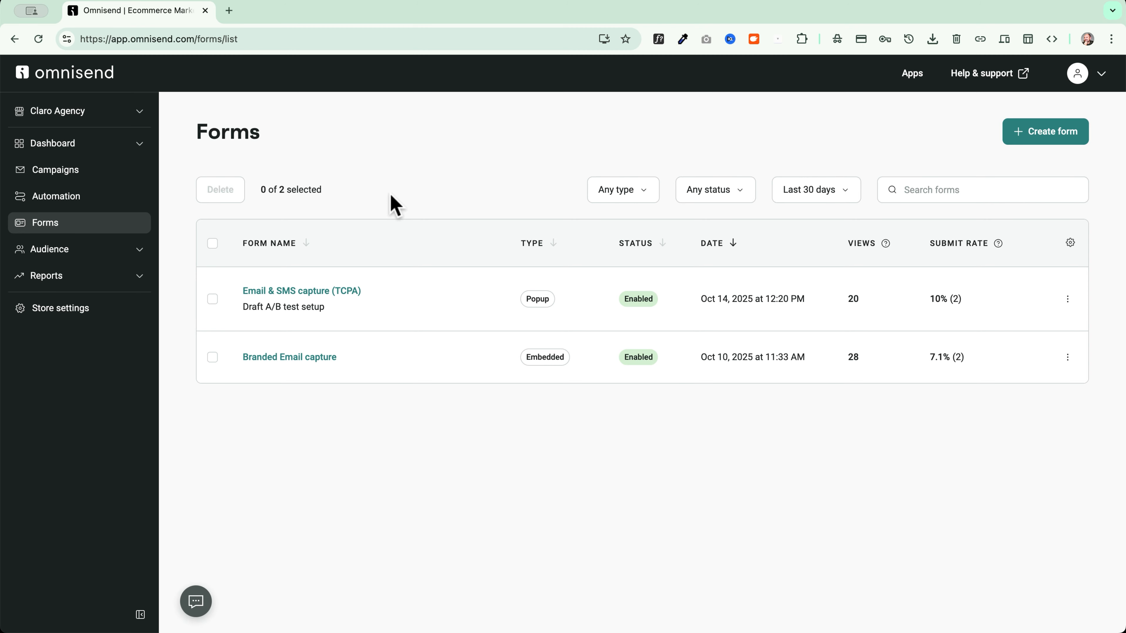
On the incognito asupersite.com homepage, trigger the A PRO CHEF exit-intent popup and view the DON'T MISS OUT form
{"action": "key", "text": "super+grave"}
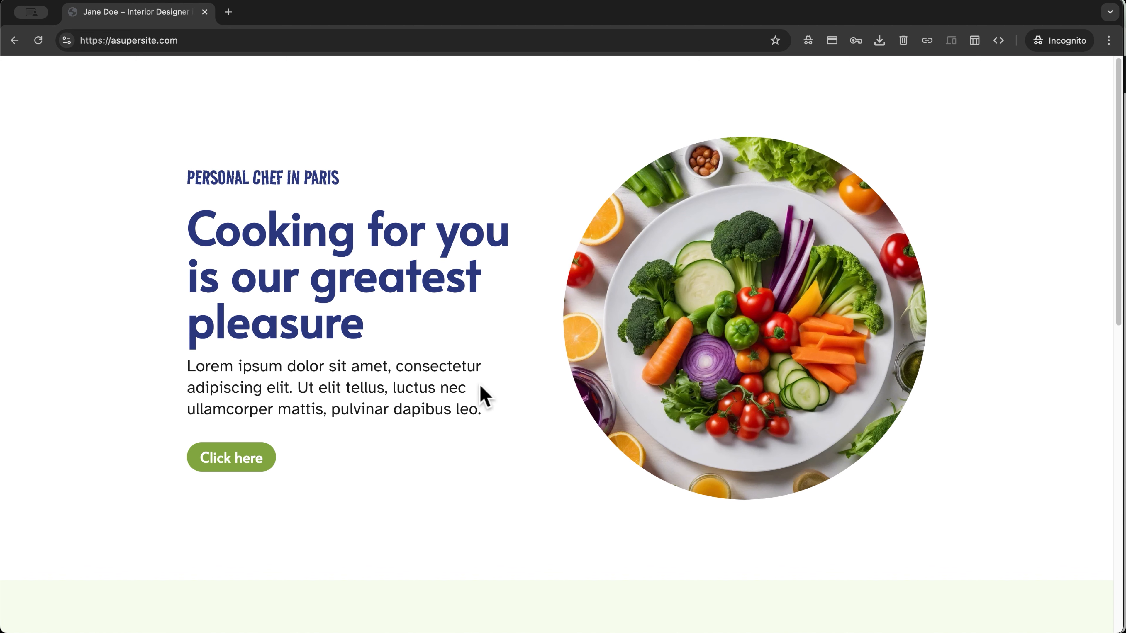
{"action": "scroll", "coordinate": [492, 395], "scroll_direction": "down", "scroll_amount": 5}
{"action": "scroll", "coordinate": [437, 384], "scroll_direction": "up", "scroll_amount": 5}
{"action": "mouse_move", "coordinate": [204, 11]}
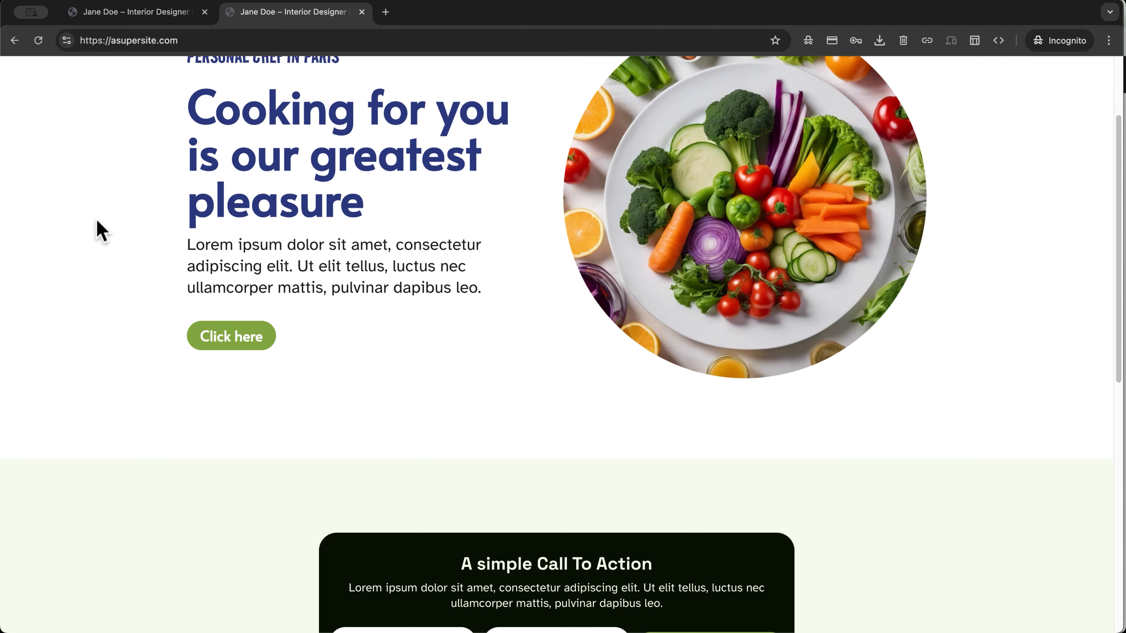
{"action": "scroll", "coordinate": [95, 231], "scroll_direction": "down", "scroll_amount": 10}
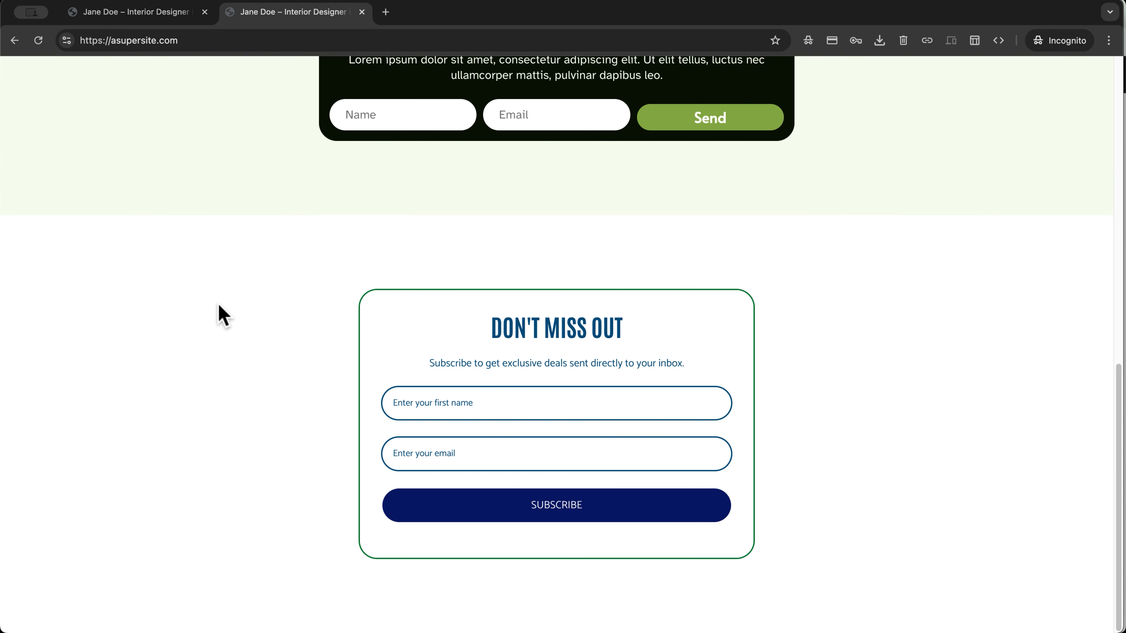
{"action": "scroll", "coordinate": [213, 315], "scroll_direction": "up", "scroll_amount": 10}
{"action": "scroll", "coordinate": [169, 301], "scroll_direction": "down", "scroll_amount": 9}
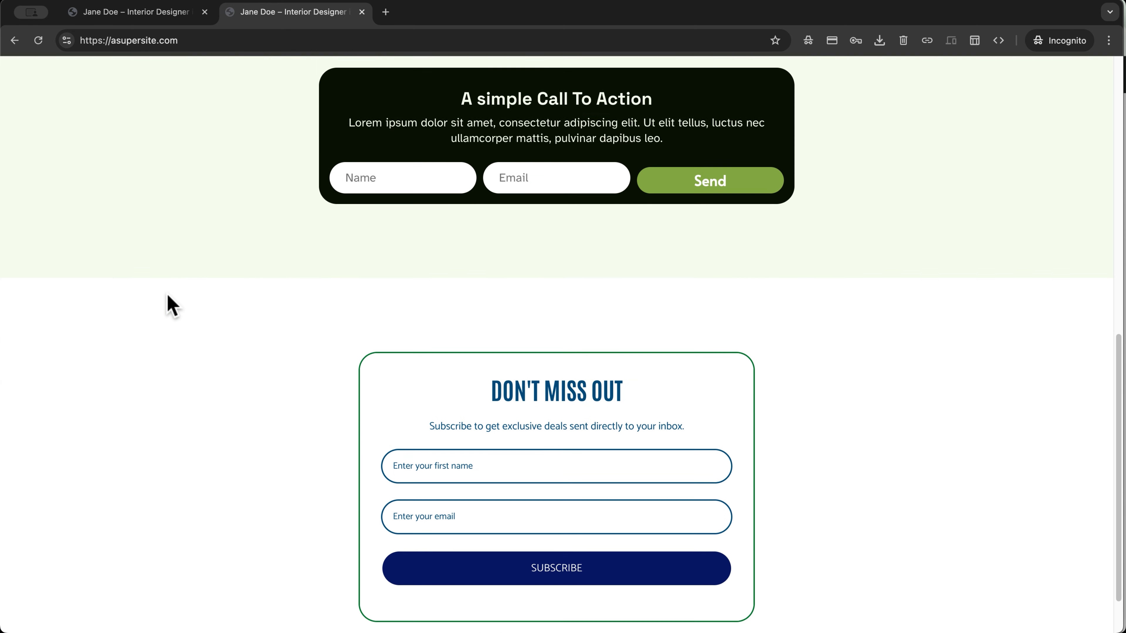
{"action": "scroll", "coordinate": [170, 305], "scroll_direction": "up", "scroll_amount": 10}
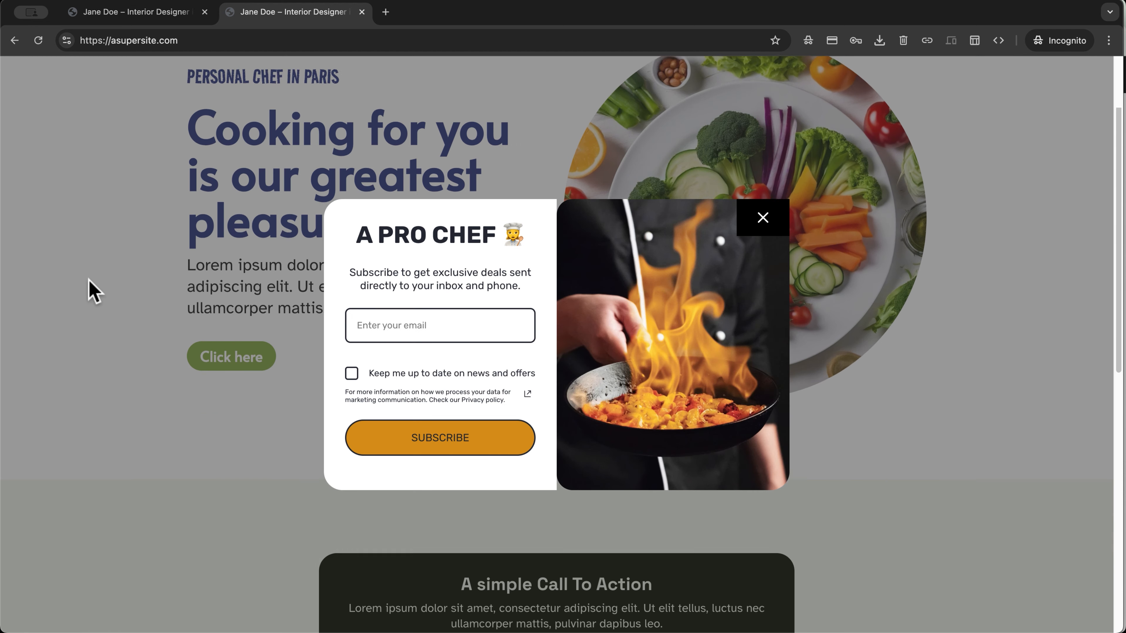
{"action": "scroll", "coordinate": [159, 295], "scroll_direction": "down", "scroll_amount": 10}
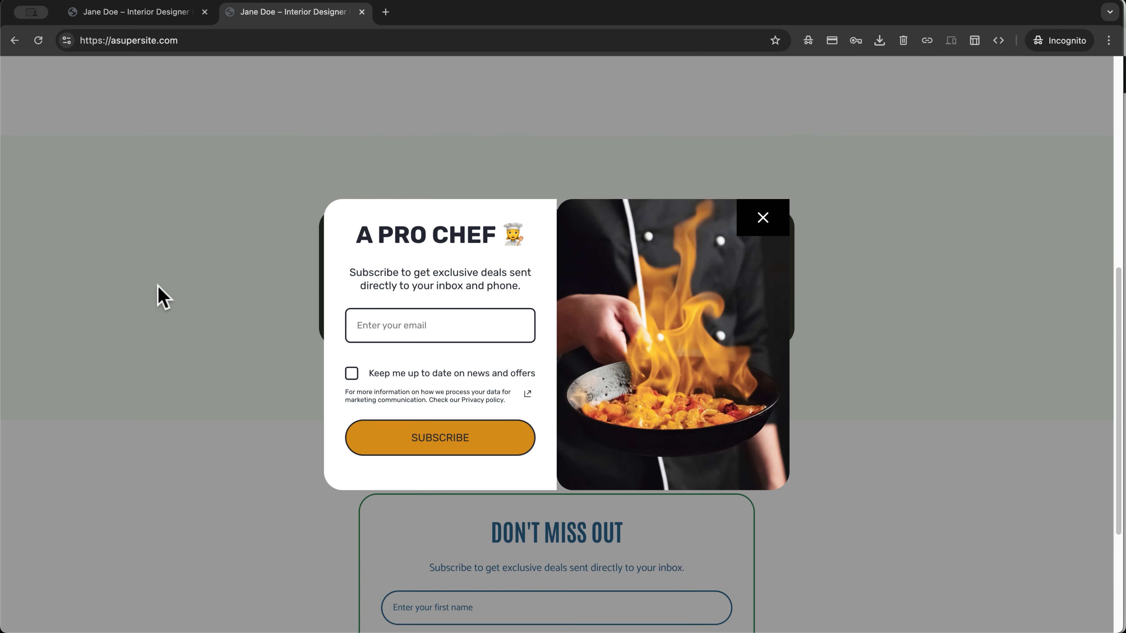
{"action": "scroll", "coordinate": [159, 287], "scroll_direction": "up", "scroll_amount": 10}
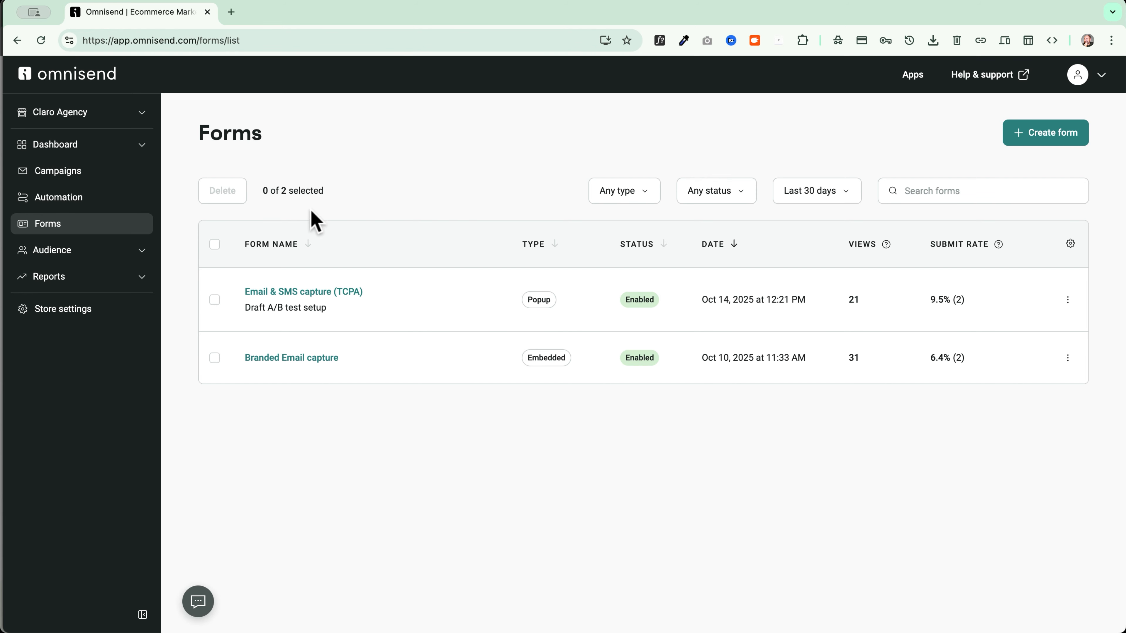
Enter a test email in the A PRO CHEF popup, accept news consent, and subscribe
{"action": "left_click", "coordinate": [259, 293]}
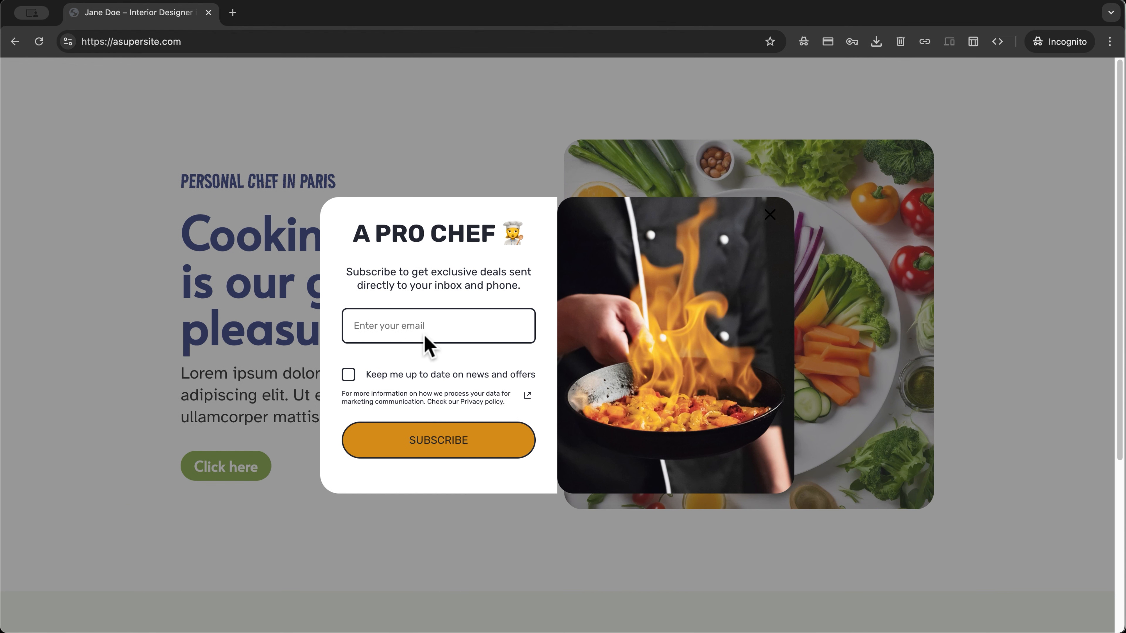
{"action": "left_click", "coordinate": [425, 326]}
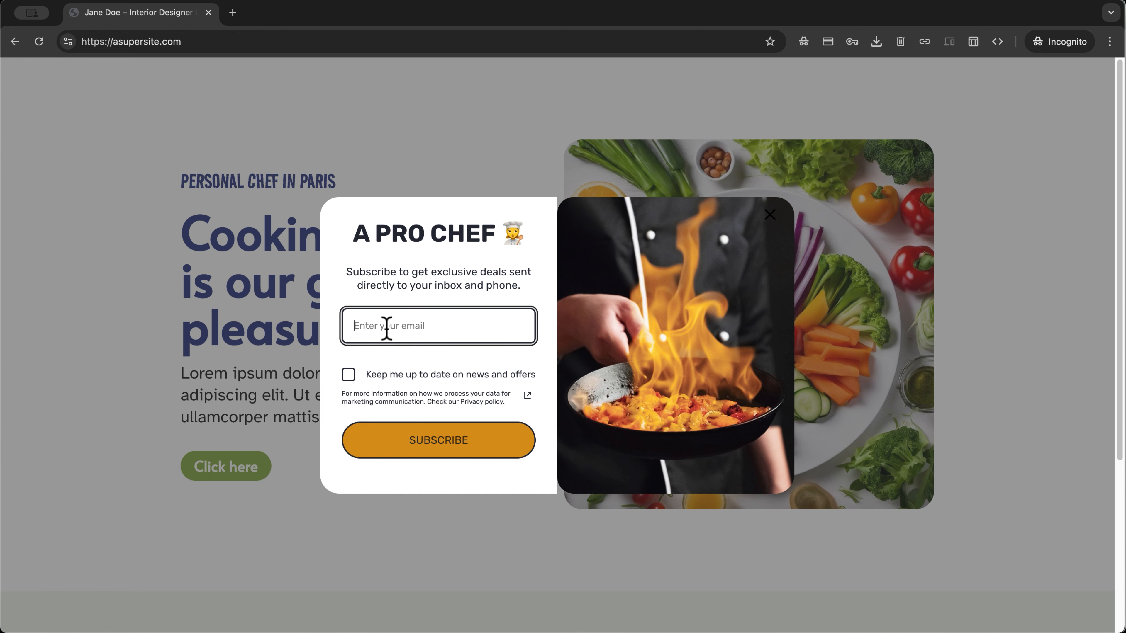
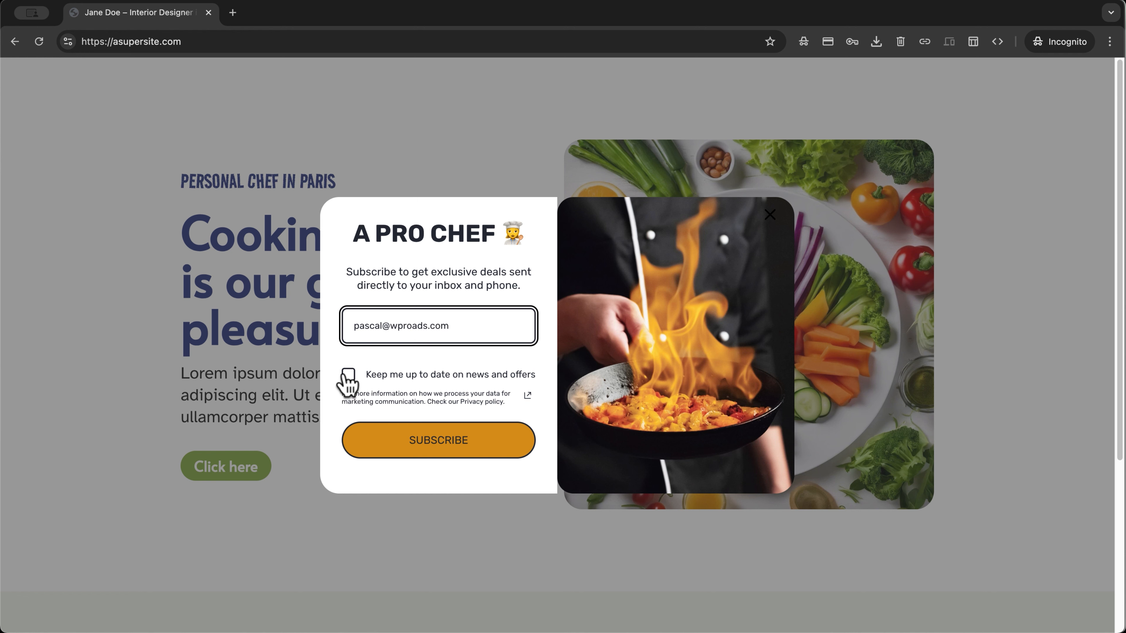
{"action": "left_click", "coordinate": [347, 374]}
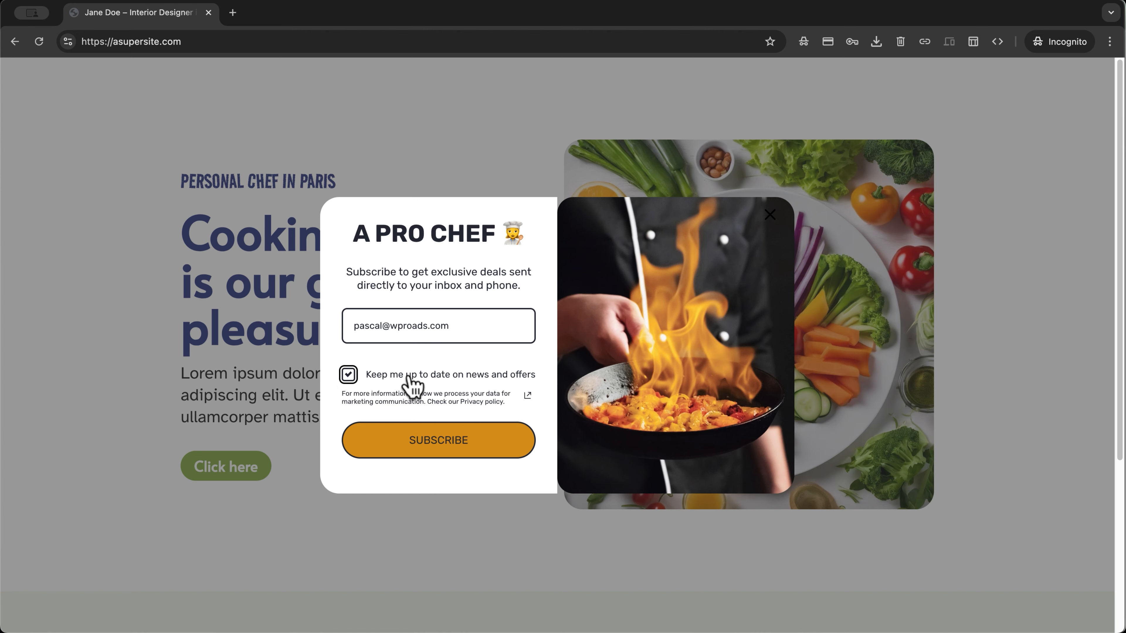
{"action": "left_click", "coordinate": [434, 445]}
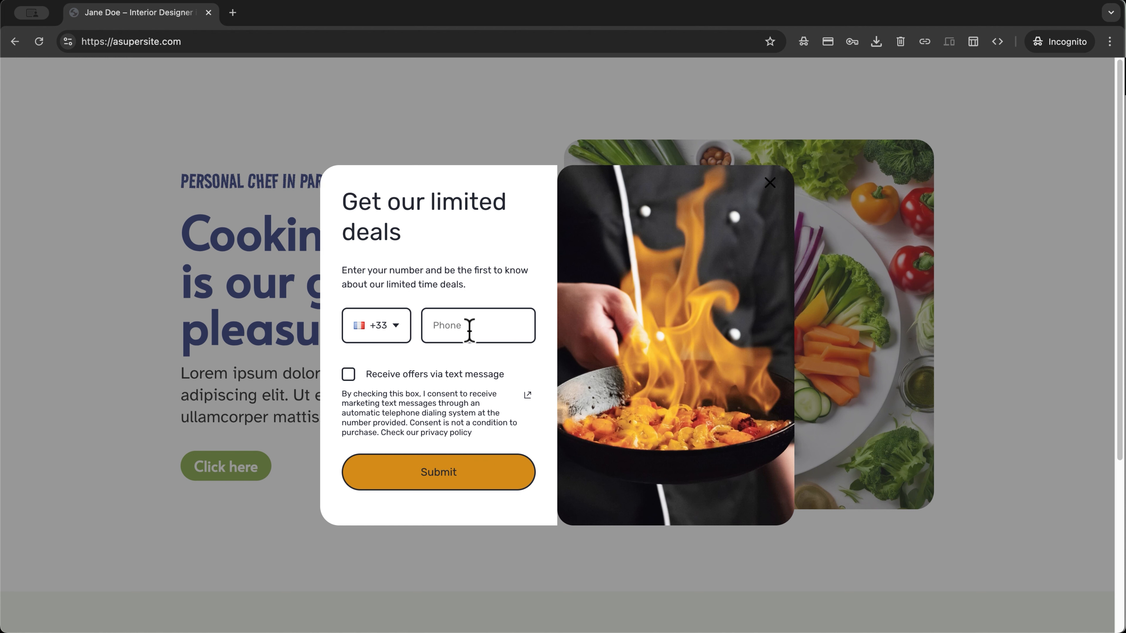
Enter a test phone number, accept SMS consent, and submit to reach the signed-up confirmation
{"action": "left_click", "coordinate": [470, 331]}
{"action": "type", "text": "12345"}
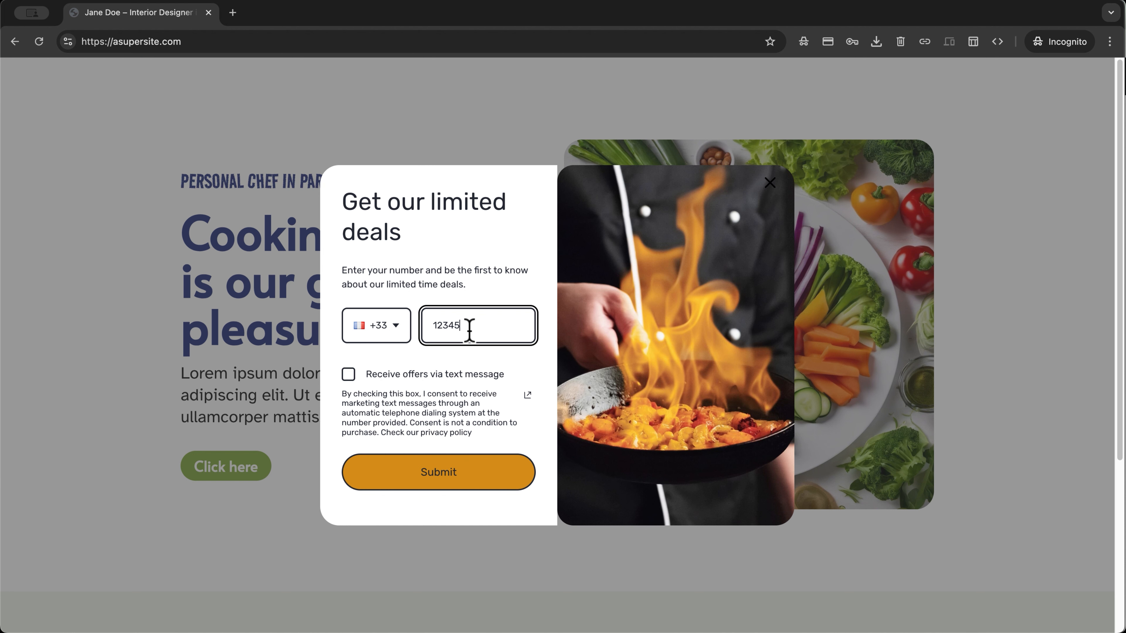
{"action": "type", "text": "678"}
{"action": "left_click", "coordinate": [348, 374]}
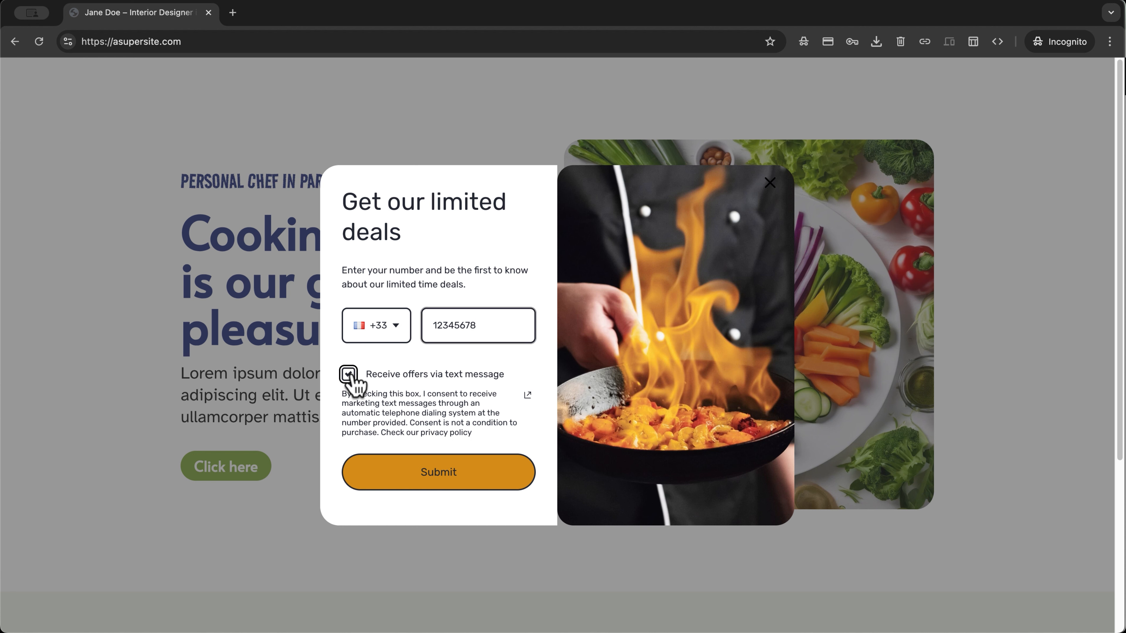
{"action": "left_click", "coordinate": [459, 477]}
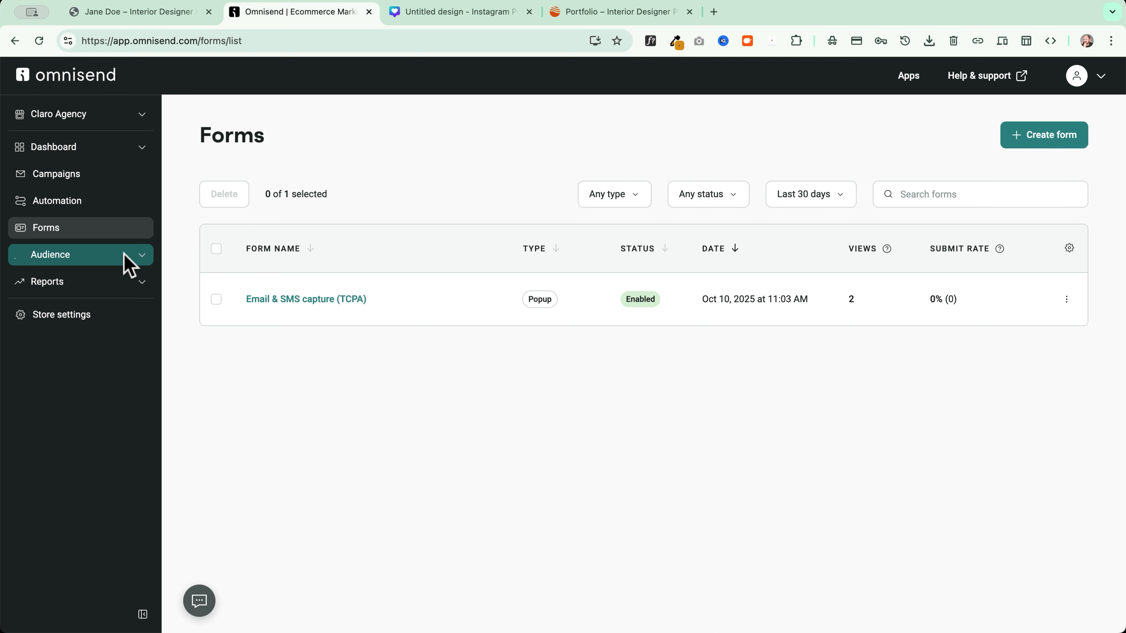
Open the new subscriber's contact record from Audience > Contacts
{"action": "left_click", "coordinate": [96, 256]}
{"action": "left_click", "coordinate": [67, 285]}
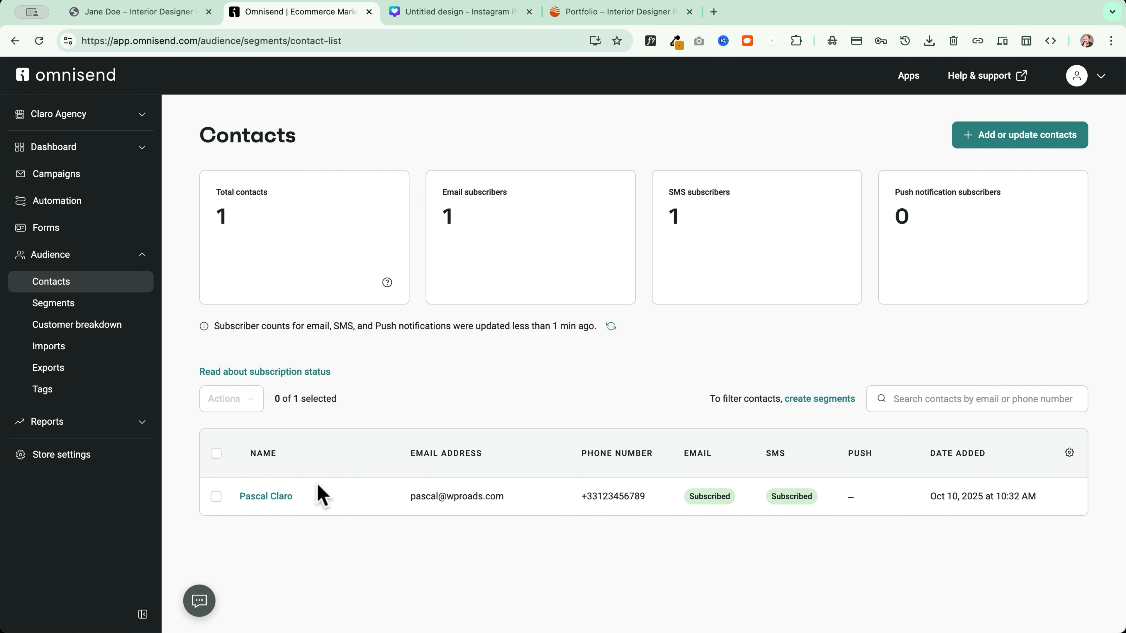
{"action": "left_click", "coordinate": [265, 498]}
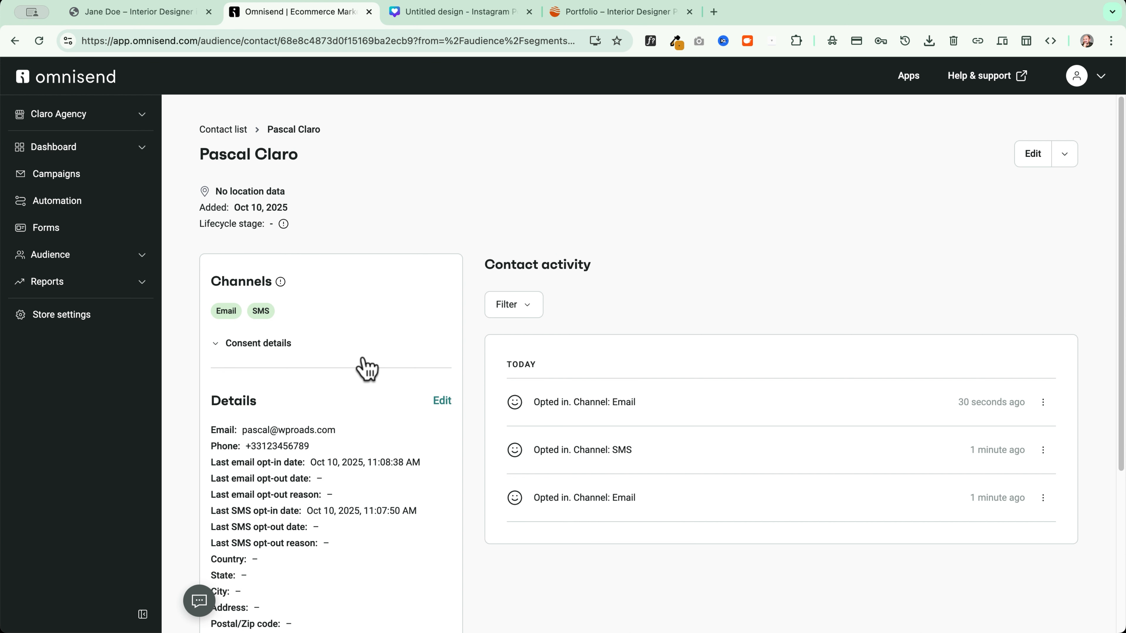
Review the contact's email and SMS consent details and the chef popup tag
{"action": "left_click", "coordinate": [270, 344]}
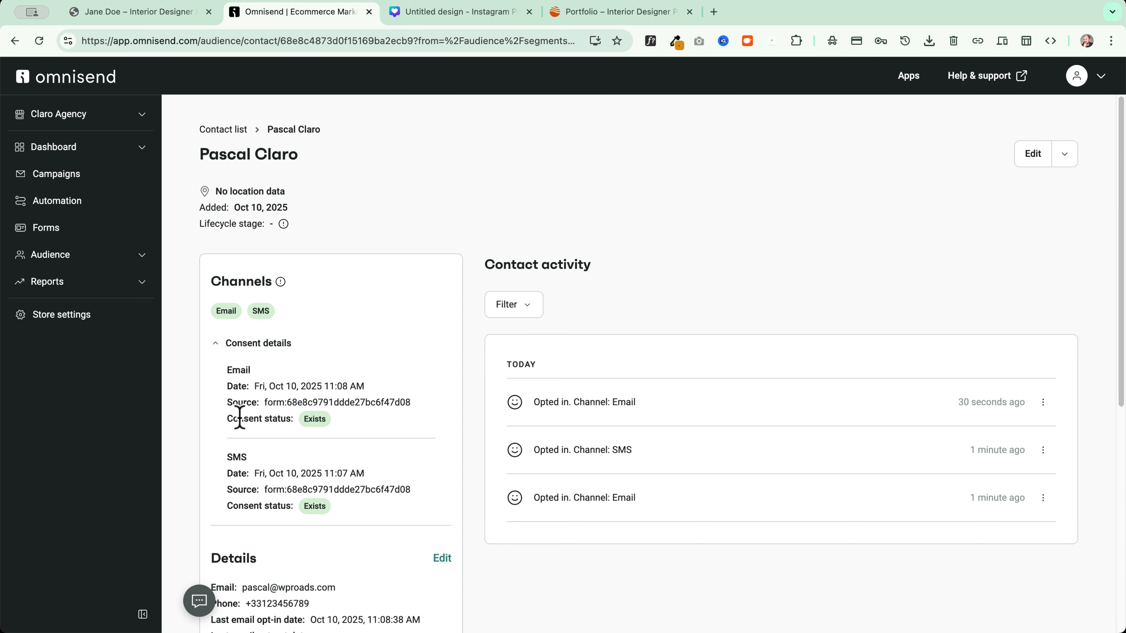
{"action": "left_click", "coordinate": [266, 344]}
{"action": "scroll", "coordinate": [404, 490], "scroll_direction": "down", "scroll_amount": 5}
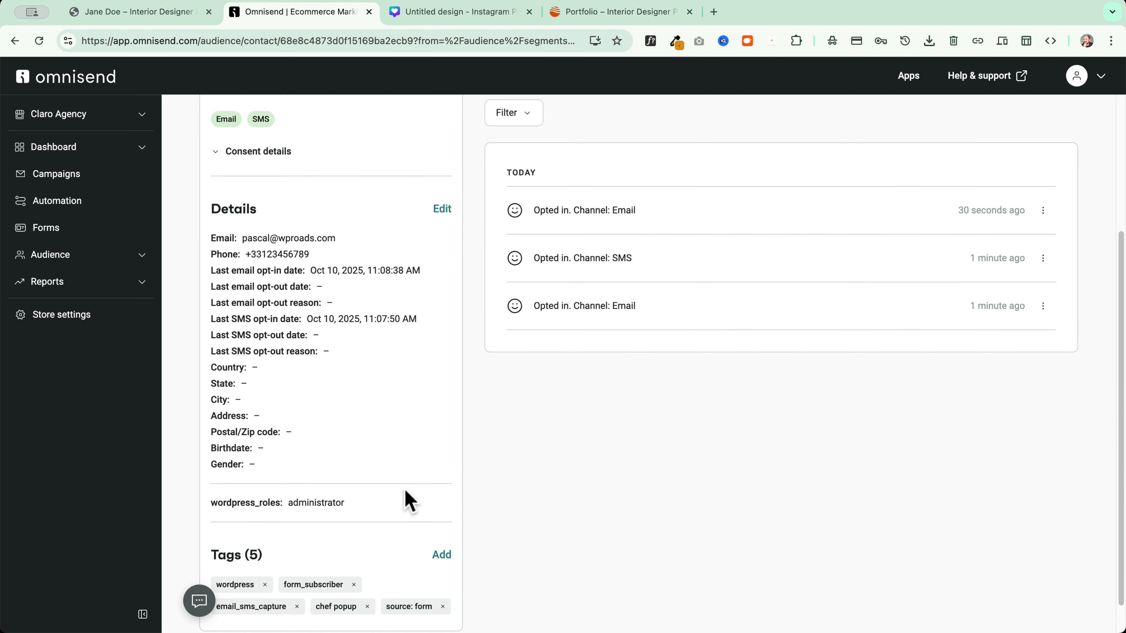
{"action": "scroll", "coordinate": [389, 395], "scroll_direction": "down", "scroll_amount": 1}
{"action": "scroll", "coordinate": [390, 395], "scroll_direction": "up", "scroll_amount": 2}
{"action": "scroll", "coordinate": [389, 394], "scroll_direction": "down", "scroll_amount": 2}
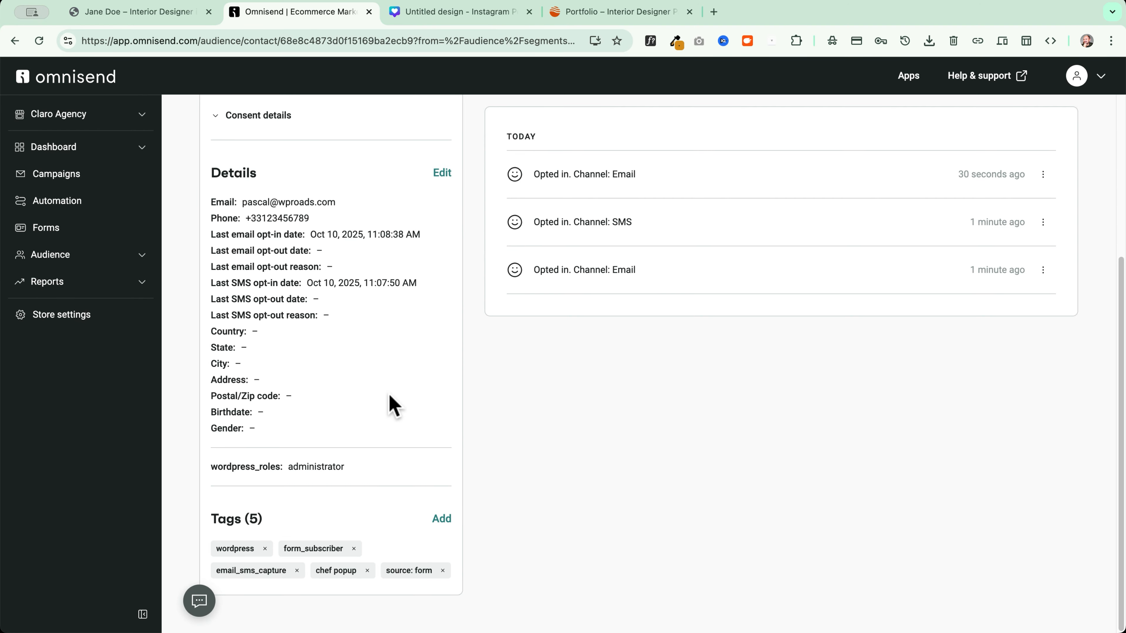
{"action": "scroll", "coordinate": [340, 586], "scroll_direction": "up", "scroll_amount": 5}
{"action": "left_click_drag", "start_coordinate": [514, 450], "coordinate": [638, 446]}
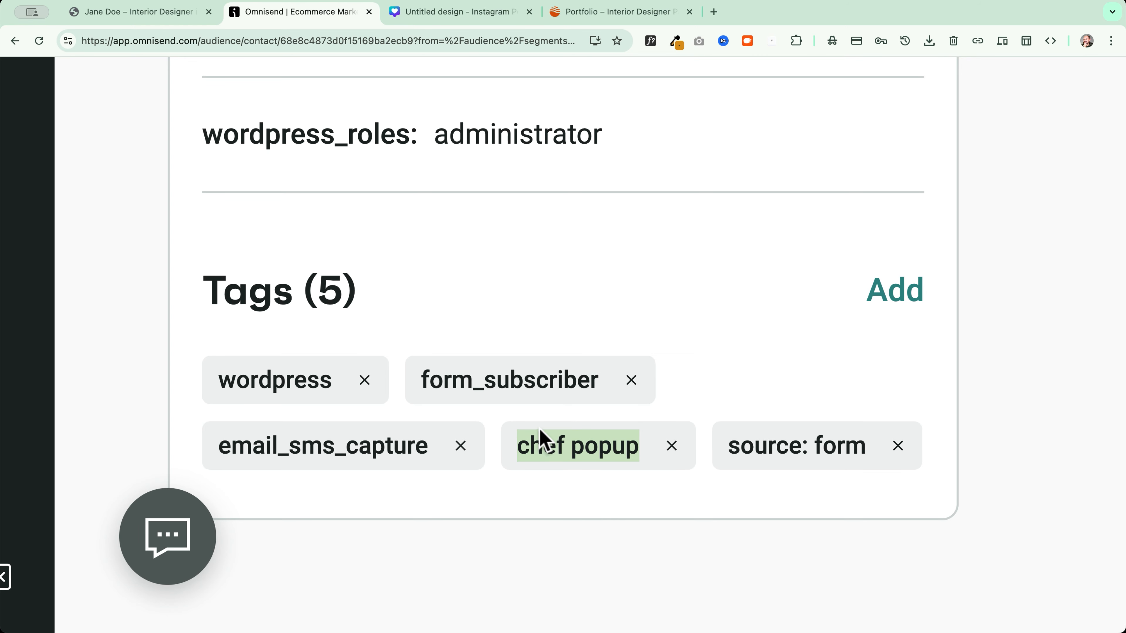
{"action": "scroll", "coordinate": [535, 481], "scroll_direction": "down", "scroll_amount": 5}
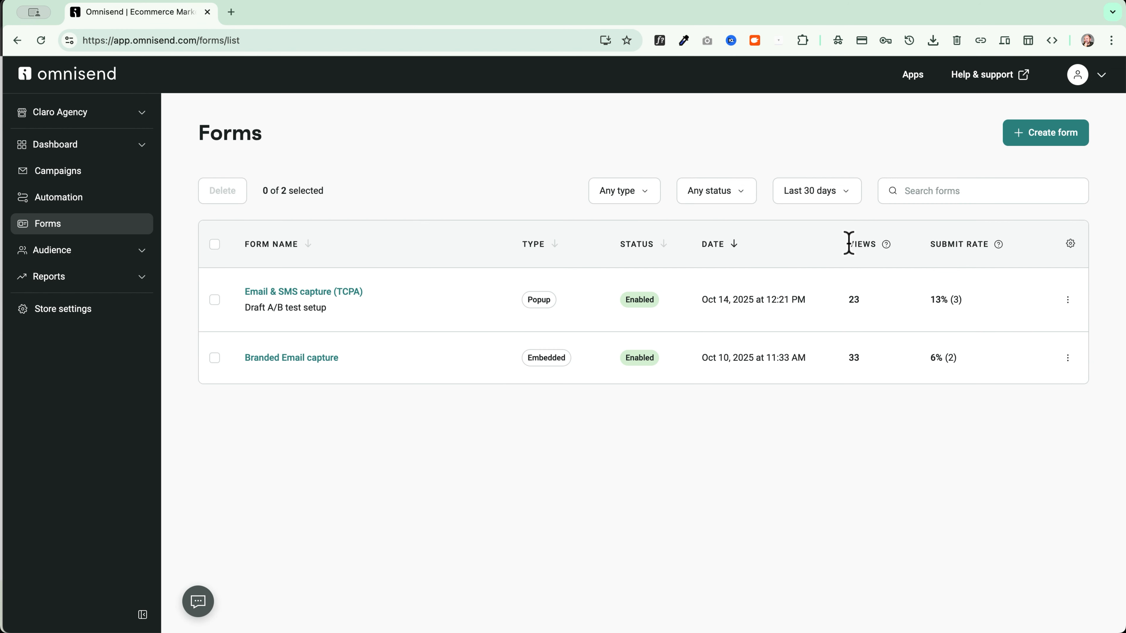
Open the TCPA form's report and check submitting contacts, 13% submit rate and desktop device views
{"action": "left_click_drag", "start_coordinate": [847, 244], "coordinate": [1011, 243]}
{"action": "left_click", "coordinate": [1072, 299]}
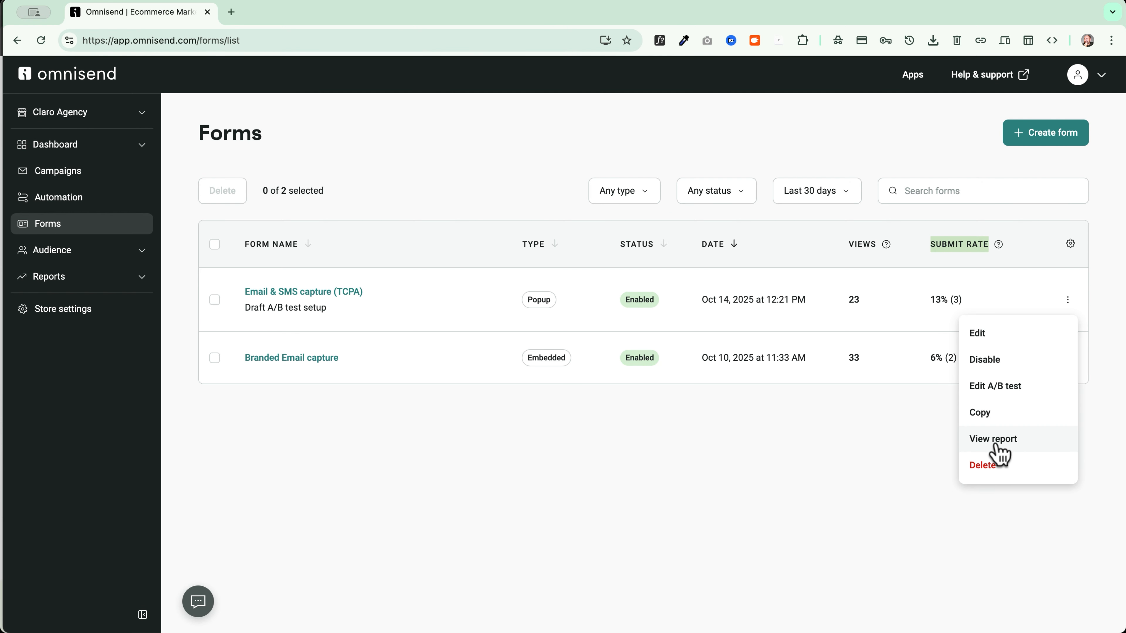
{"action": "left_click", "coordinate": [998, 440]}
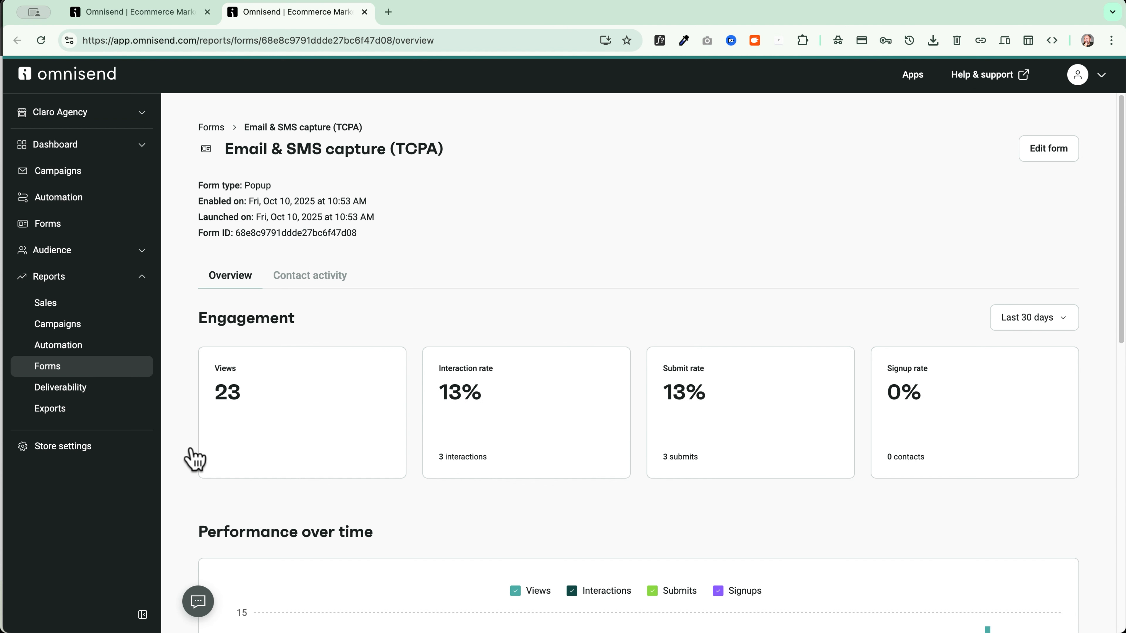
{"action": "left_click", "coordinate": [309, 276]}
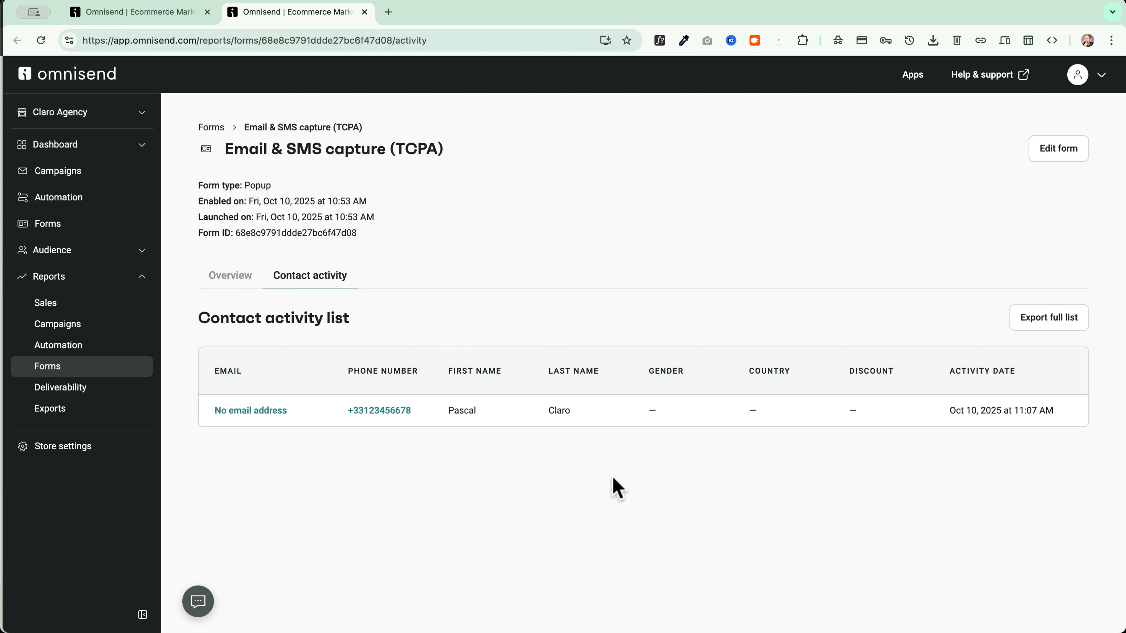
{"action": "left_click", "coordinate": [230, 279]}
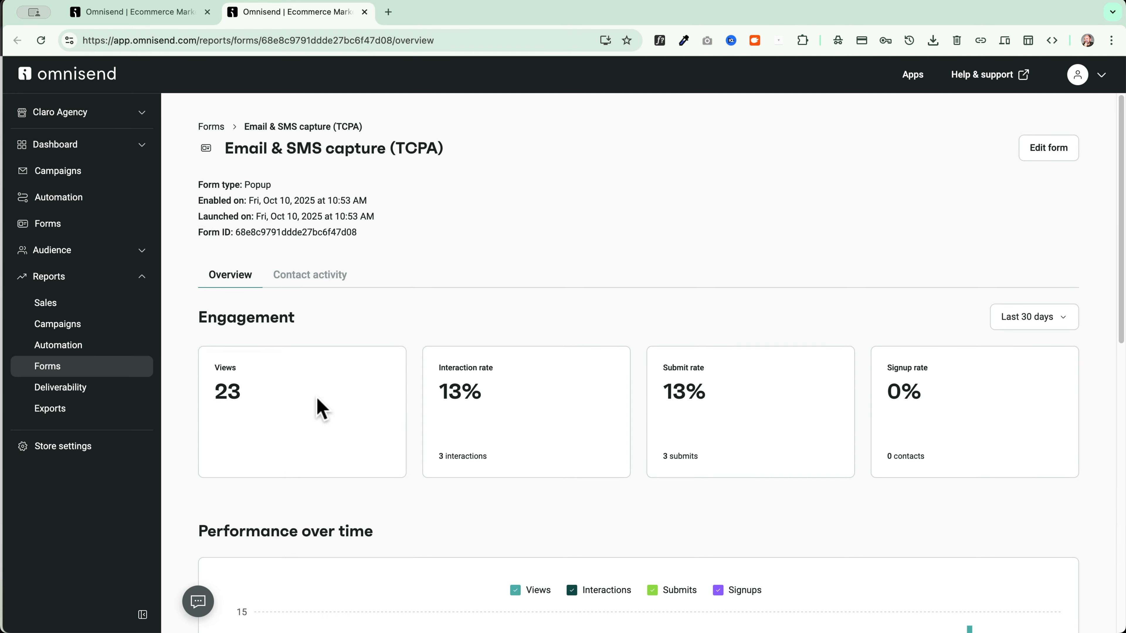
{"action": "scroll", "coordinate": [316, 398], "scroll_direction": "down", "scroll_amount": 10}
{"action": "scroll", "coordinate": [254, 390], "scroll_direction": "down", "scroll_amount": 4}
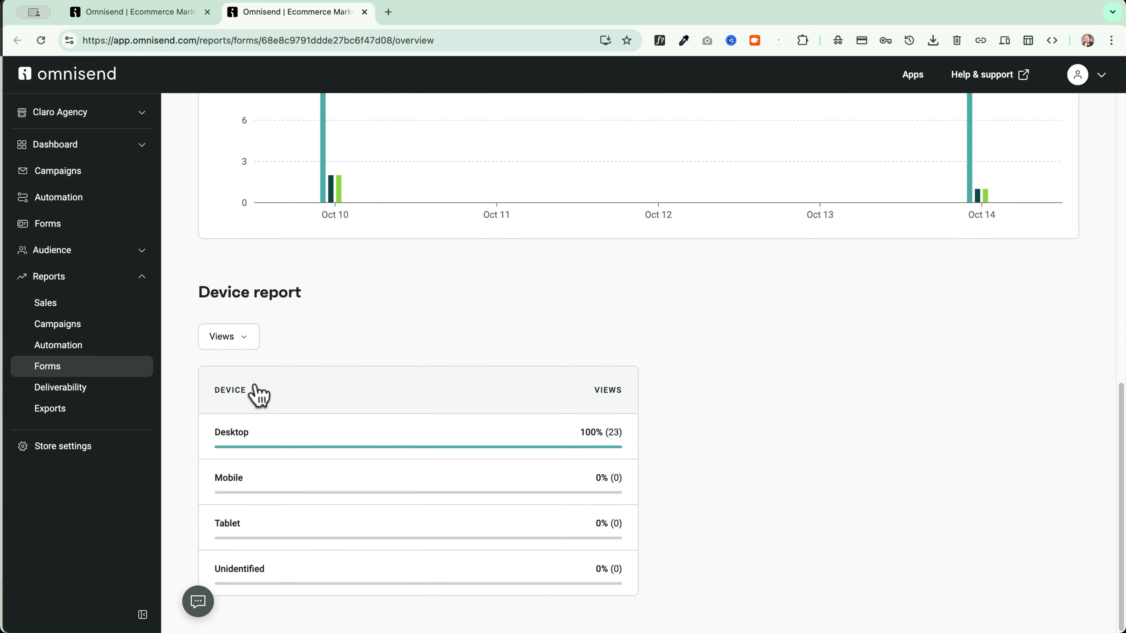
{"action": "scroll", "coordinate": [254, 391], "scroll_direction": "up", "scroll_amount": 10}
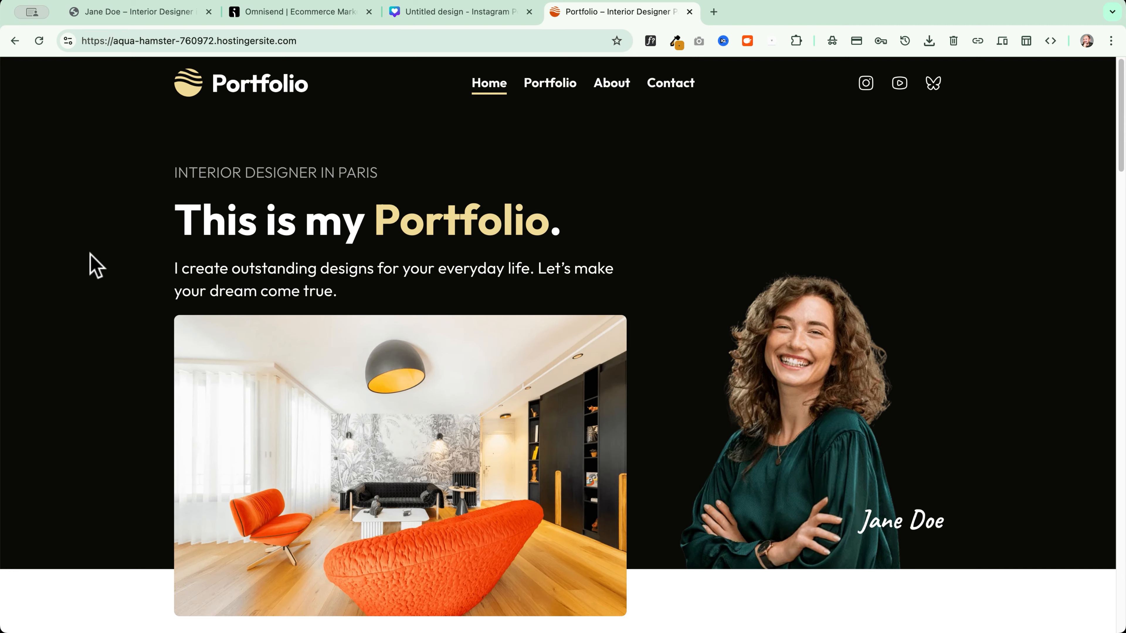
Scroll the portfolio homepage past the DON'T MISS OUT form to the footer, then return to Omnisend
{"action": "scroll", "coordinate": [90, 264], "scroll_direction": "down", "scroll_amount": 15}
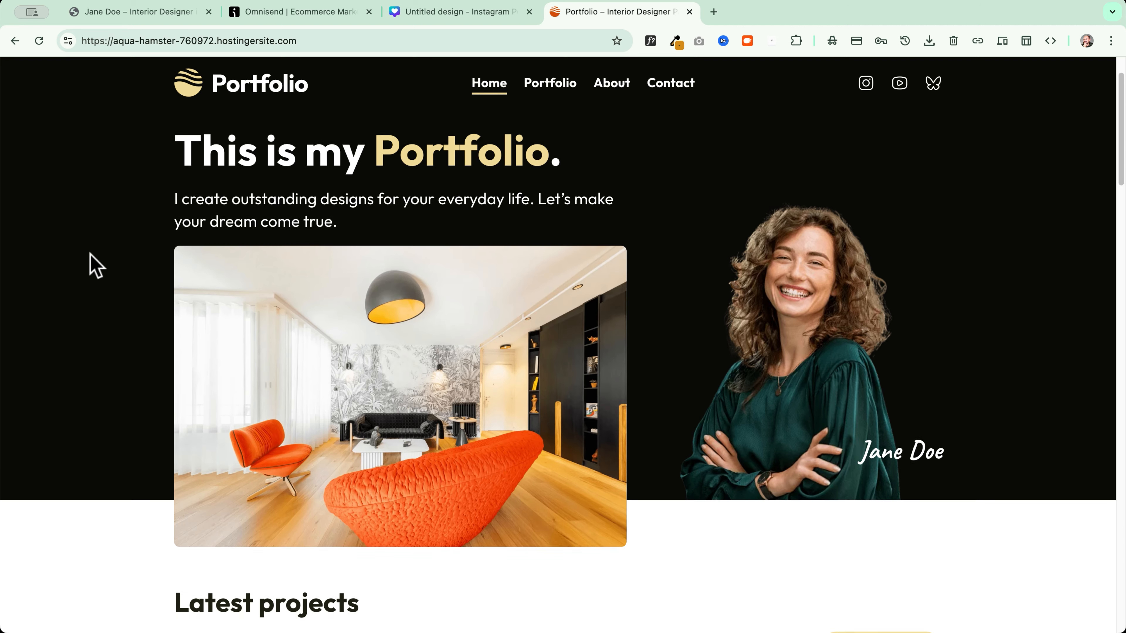
{"action": "scroll", "coordinate": [91, 262], "scroll_direction": "down", "scroll_amount": 15}
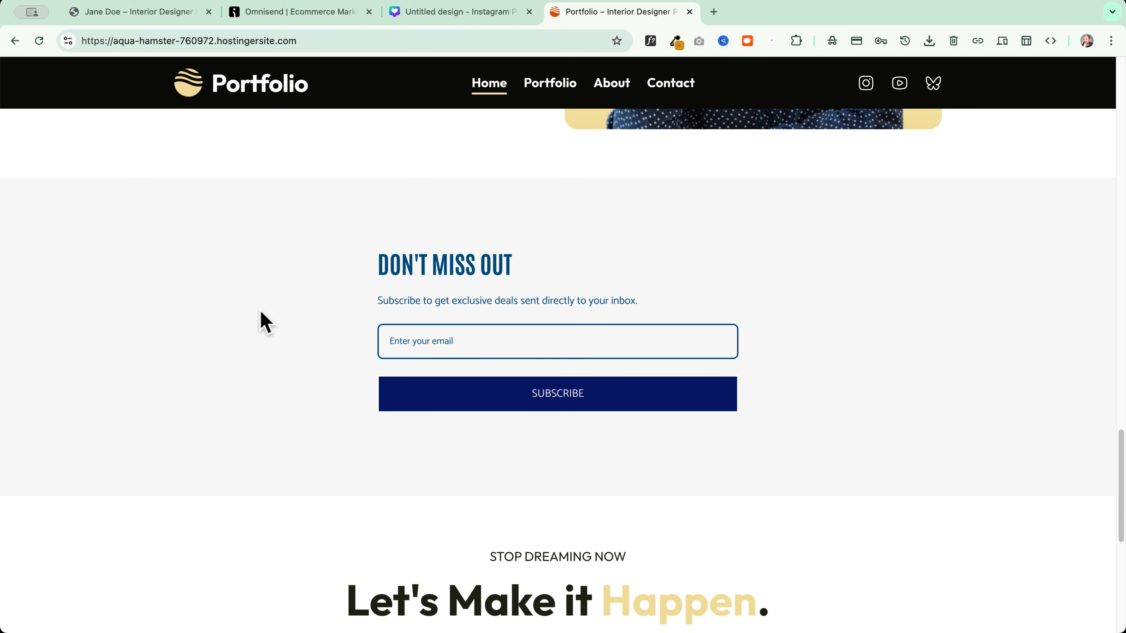
{"action": "scroll", "coordinate": [232, 325], "scroll_direction": "down", "scroll_amount": 10}
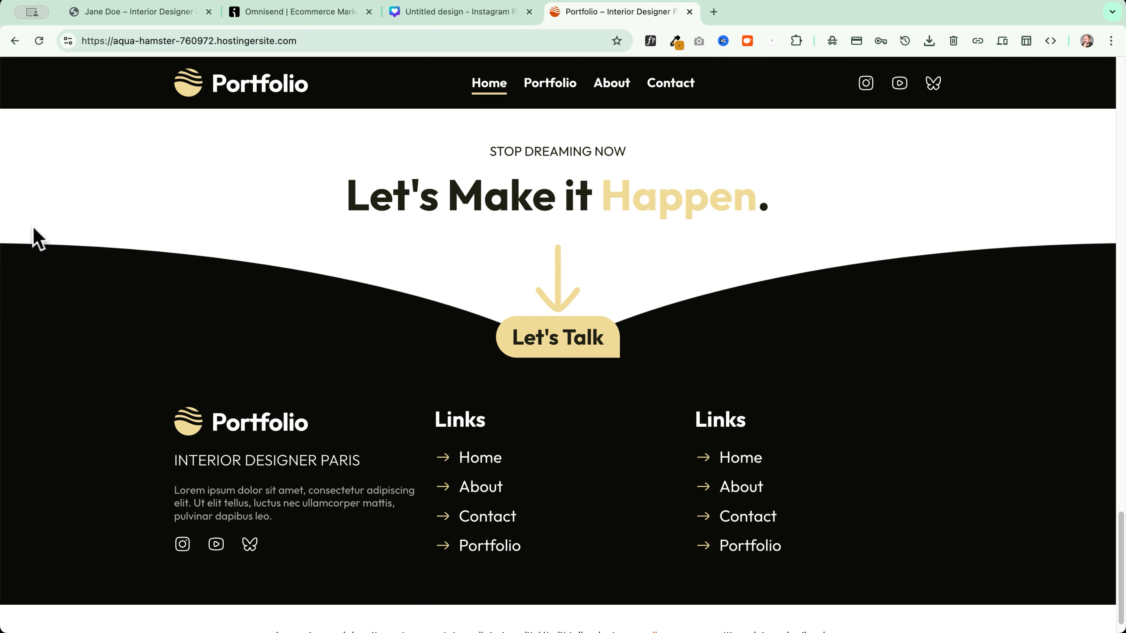
{"action": "scroll", "coordinate": [229, 215], "scroll_direction": "up", "scroll_amount": 20}
{"action": "left_click", "coordinate": [307, 17]}
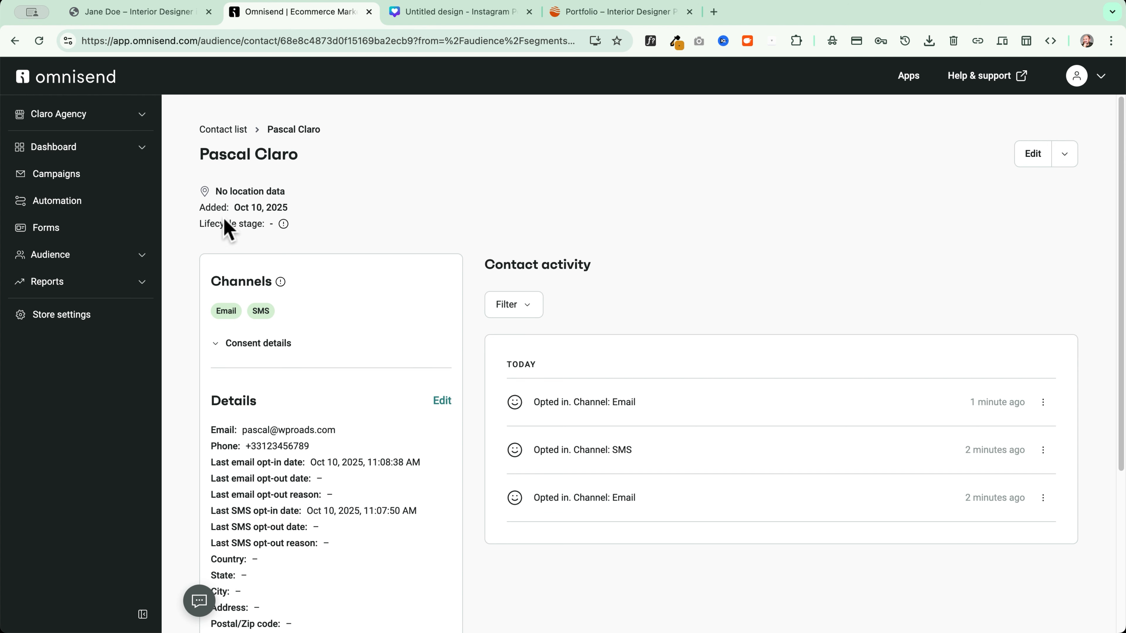
Create a new embedded form from the Branded Email capture template
{"action": "left_click", "coordinate": [86, 230]}
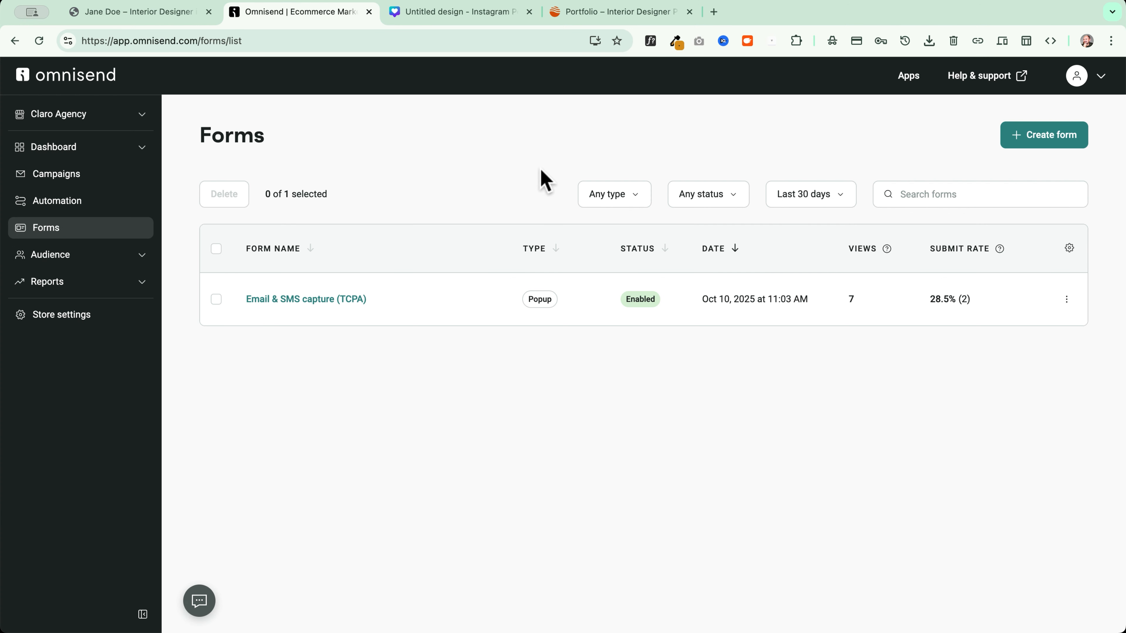
{"action": "left_click", "coordinate": [1043, 146]}
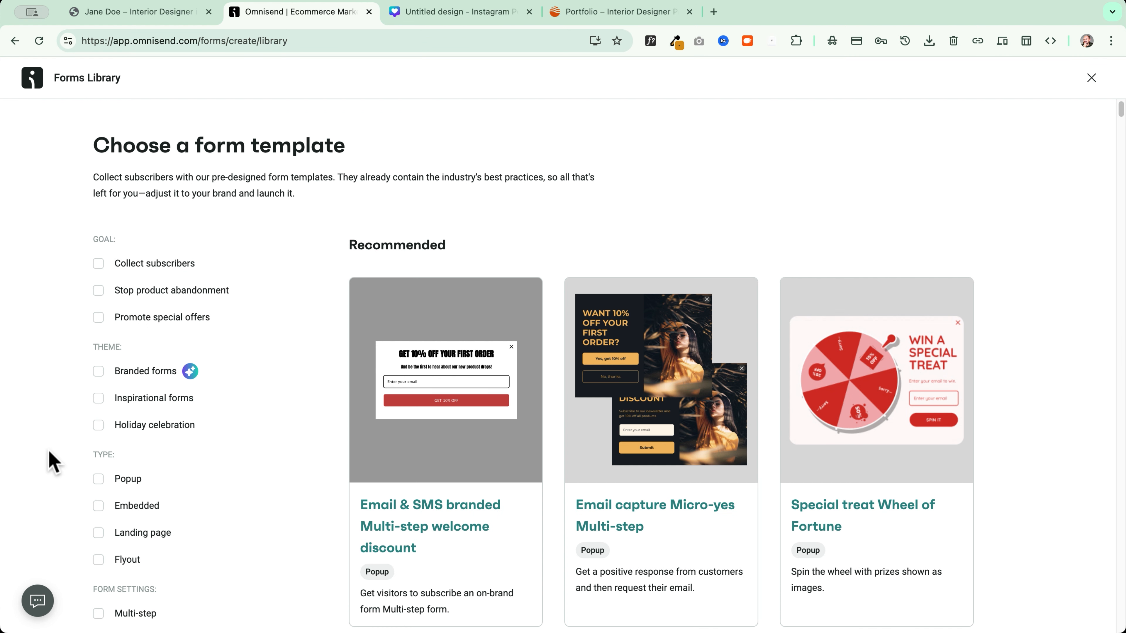
{"action": "scroll", "coordinate": [79, 444], "scroll_direction": "down", "scroll_amount": 3}
{"action": "left_click", "coordinate": [98, 390]}
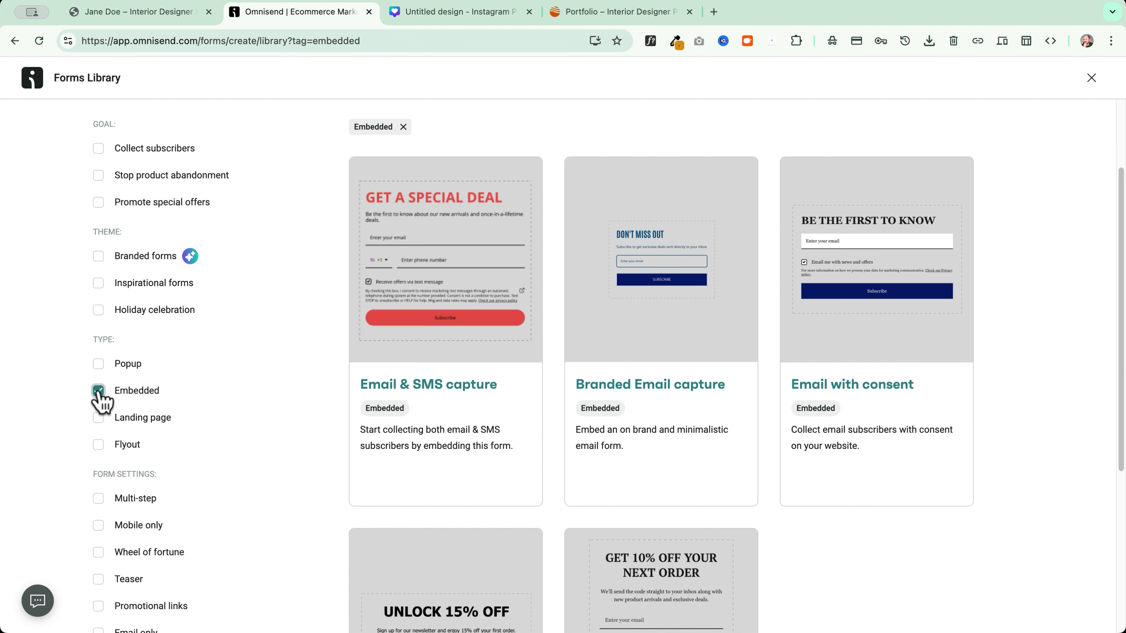
{"action": "scroll", "coordinate": [1004, 284], "scroll_direction": "down", "scroll_amount": 4}
{"action": "scroll", "coordinate": [1008, 286], "scroll_direction": "up", "scroll_amount": 3}
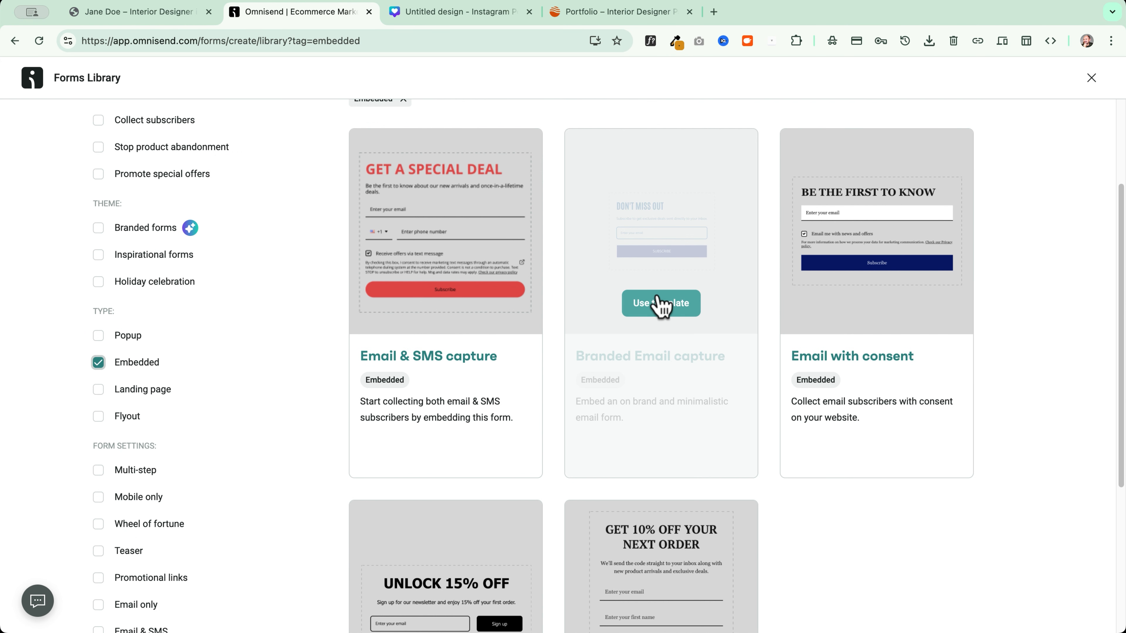
{"action": "left_click", "coordinate": [657, 303]}
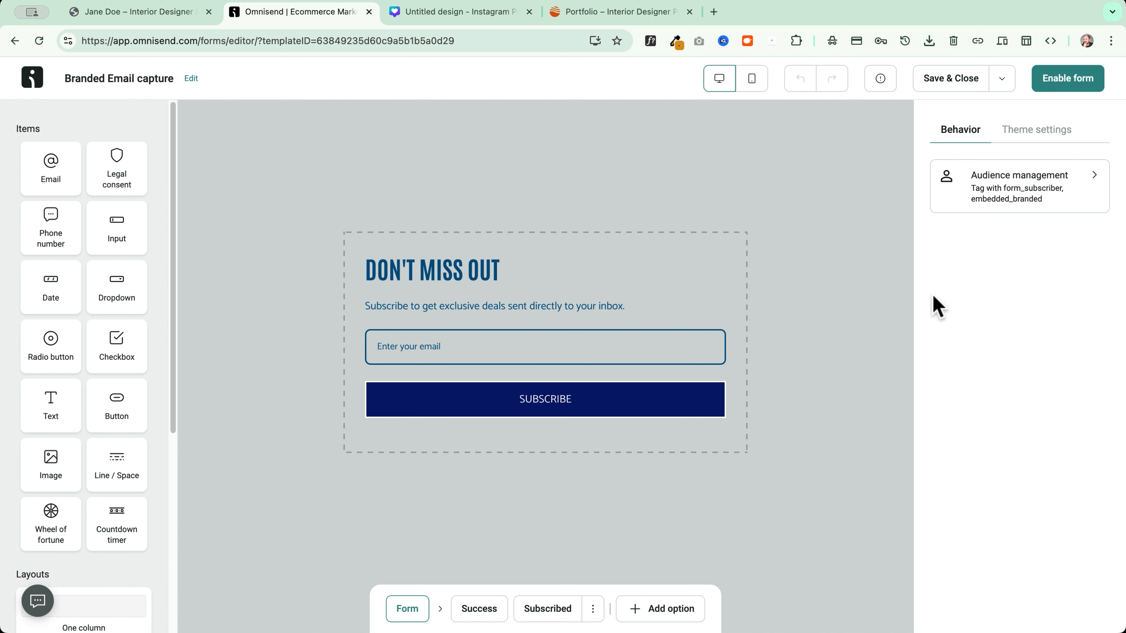
Choose the third, rounded Corners style for the form in Theme settings > Form styles
{"action": "left_click", "coordinate": [1036, 133]}
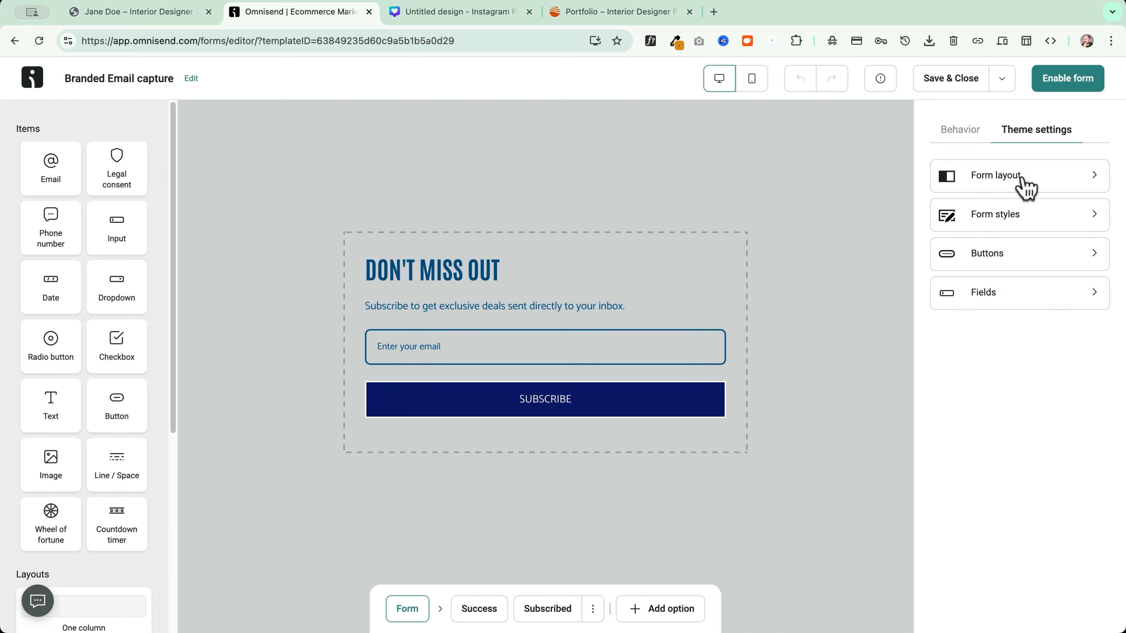
{"action": "left_click", "coordinate": [1024, 186]}
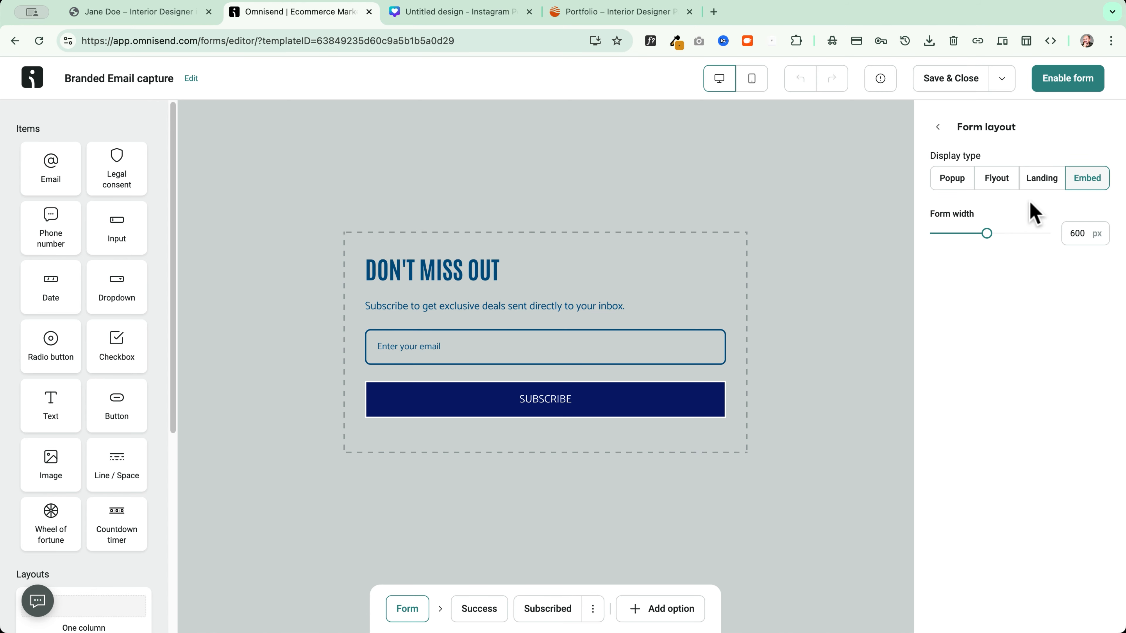
{"action": "left_click", "coordinate": [938, 127]}
{"action": "left_click", "coordinate": [1032, 225]}
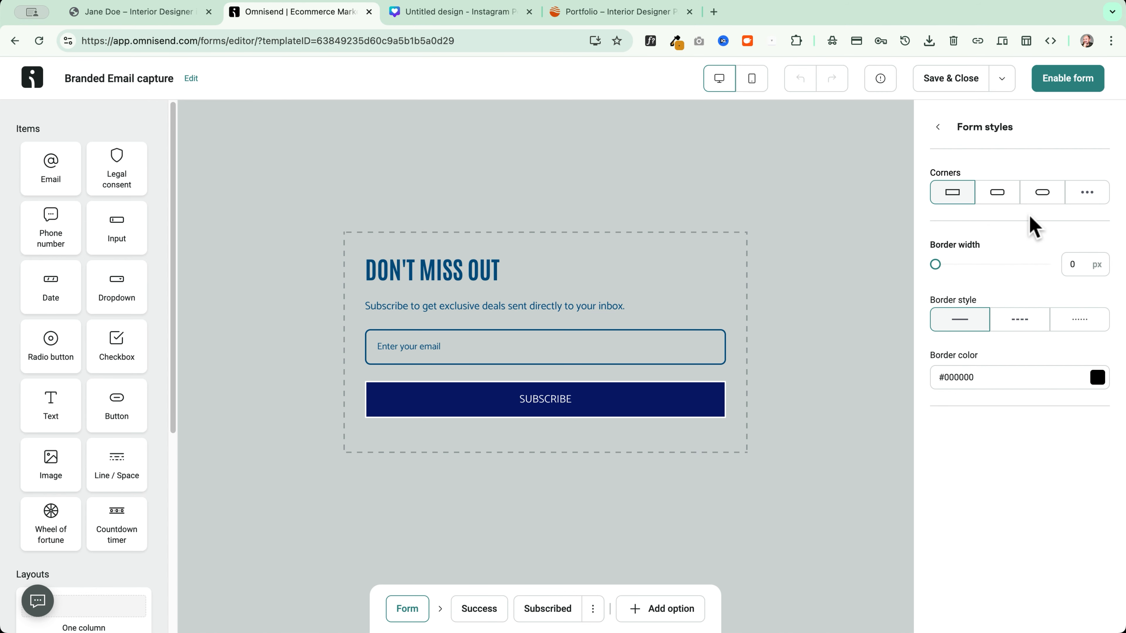
{"action": "left_click", "coordinate": [1042, 193]}
{"action": "left_click", "coordinate": [781, 128]}
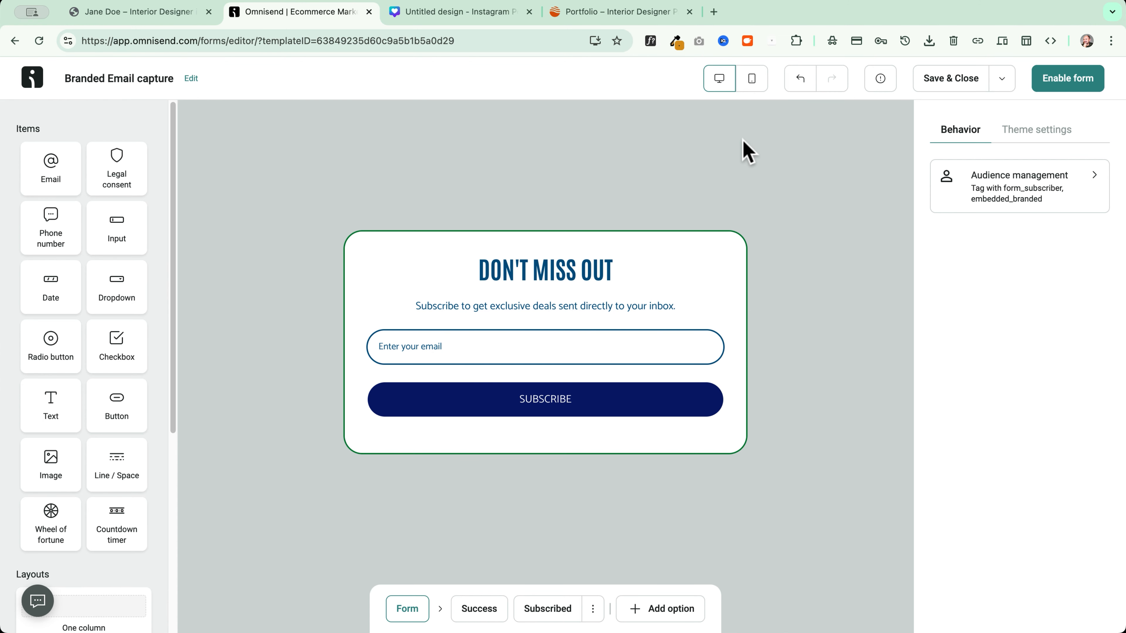
Create an 'embedded form' tag in Audience management so every subscriber from this form receives it
{"action": "left_click", "coordinate": [1040, 189]}
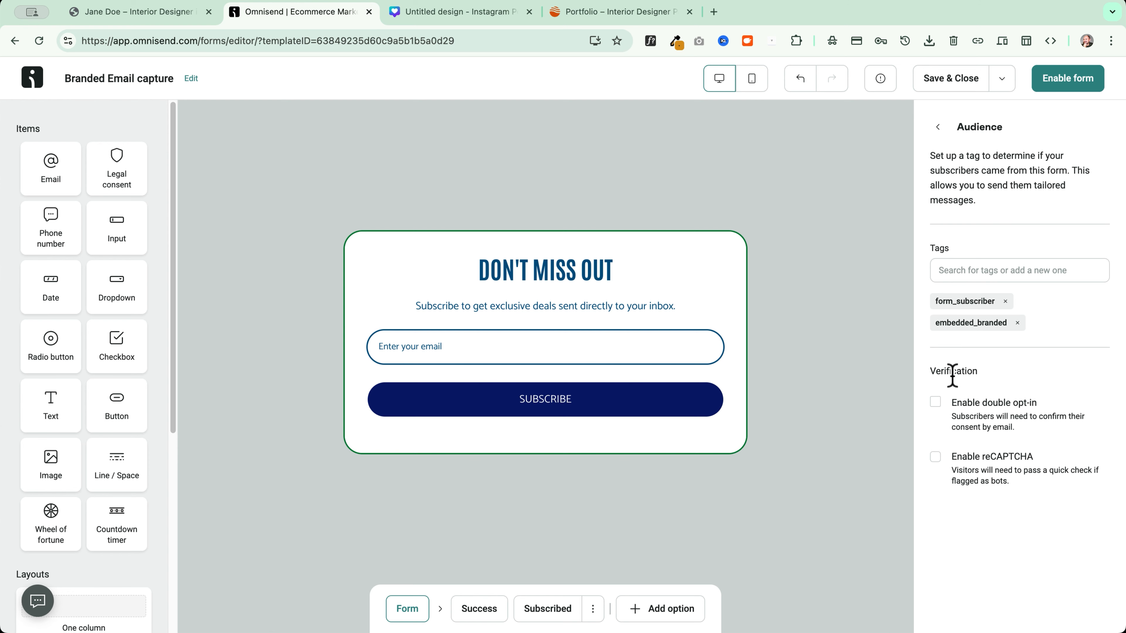
{"action": "left_click", "coordinate": [995, 271]}
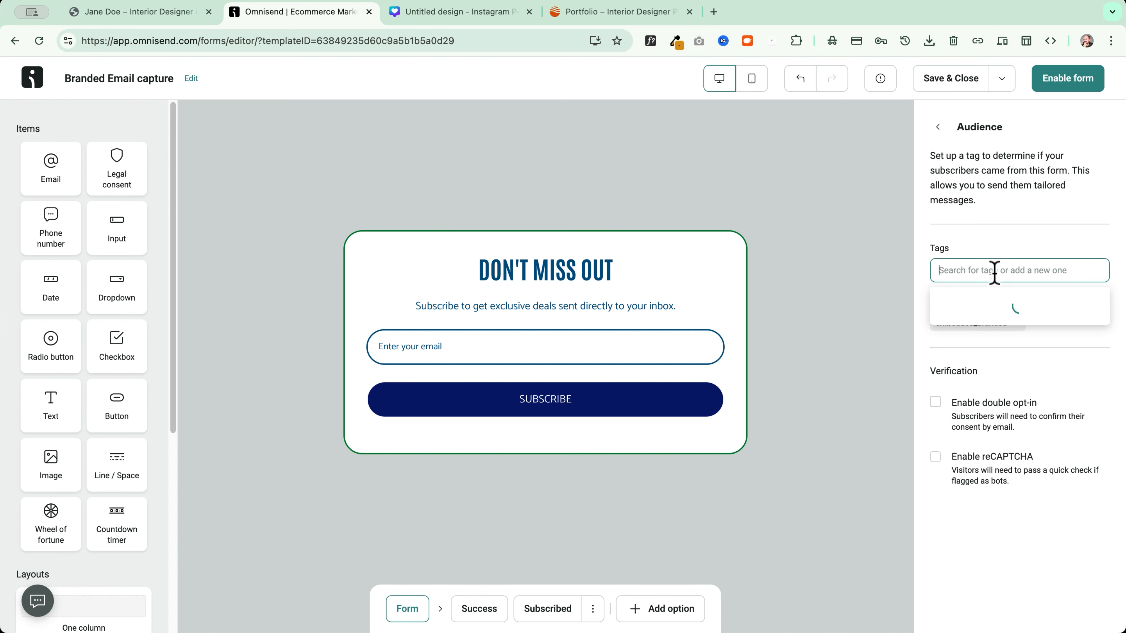
{"action": "type", "text": "embedded form"}
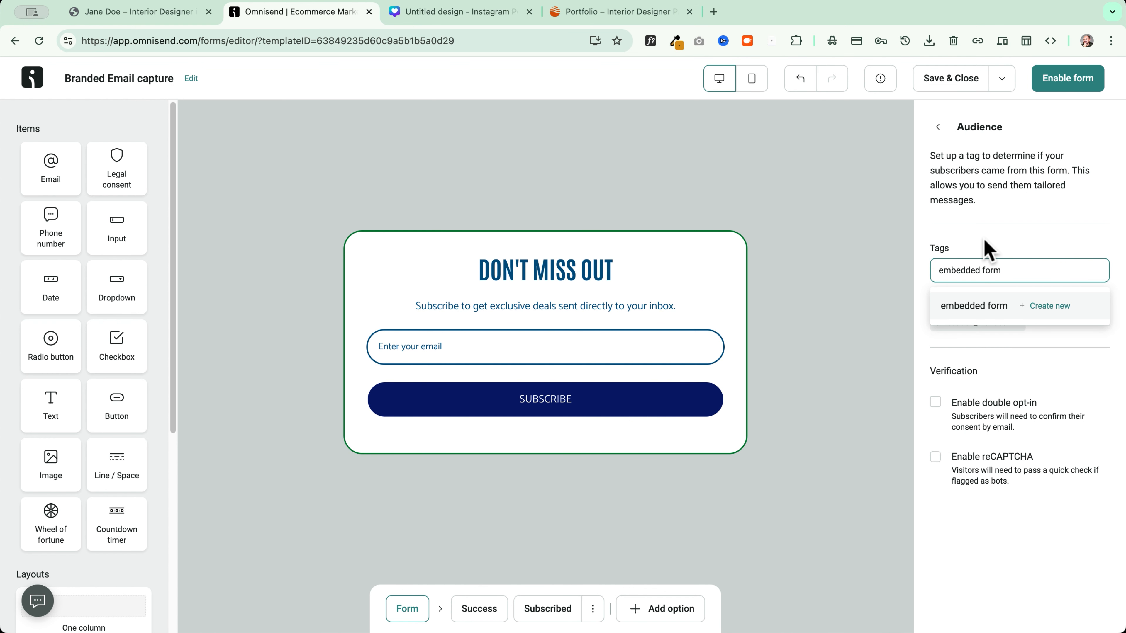
{"action": "key", "text": "Return"}
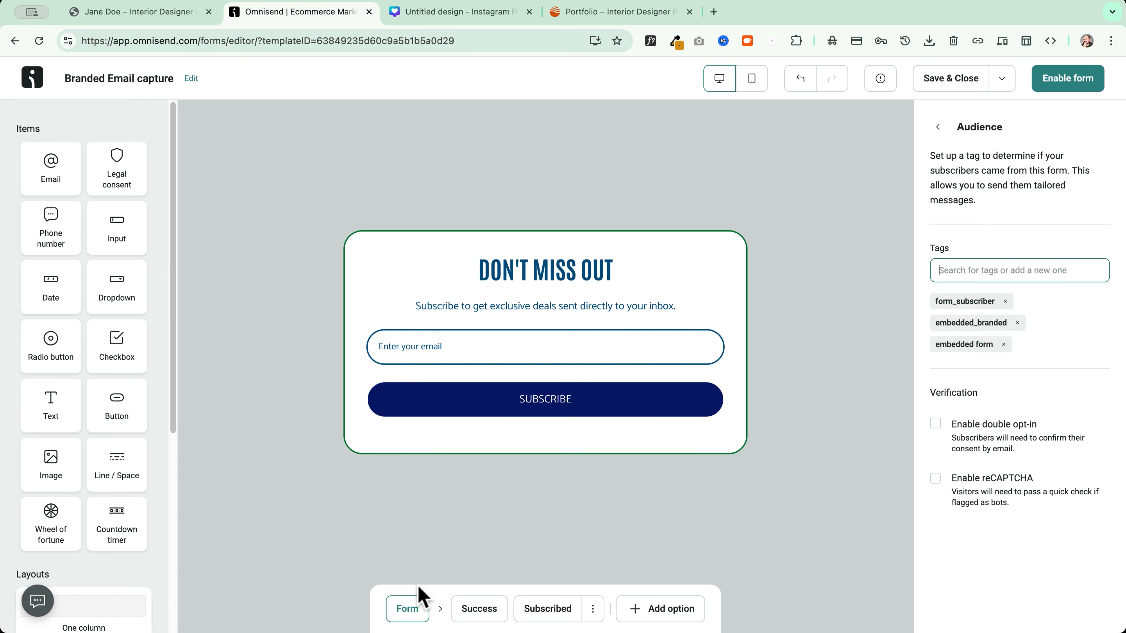
{"action": "left_click", "coordinate": [416, 616]}
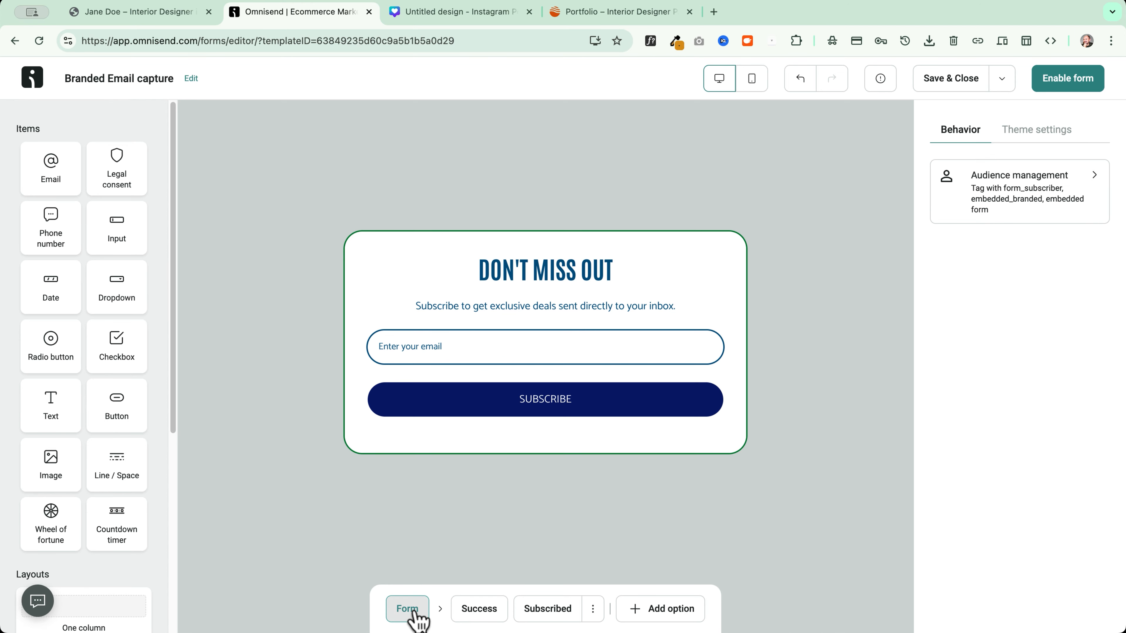
Give the success message block a light green background in the form layout settings
{"action": "left_click", "coordinate": [468, 616]}
{"action": "left_click", "coordinate": [1056, 134]}
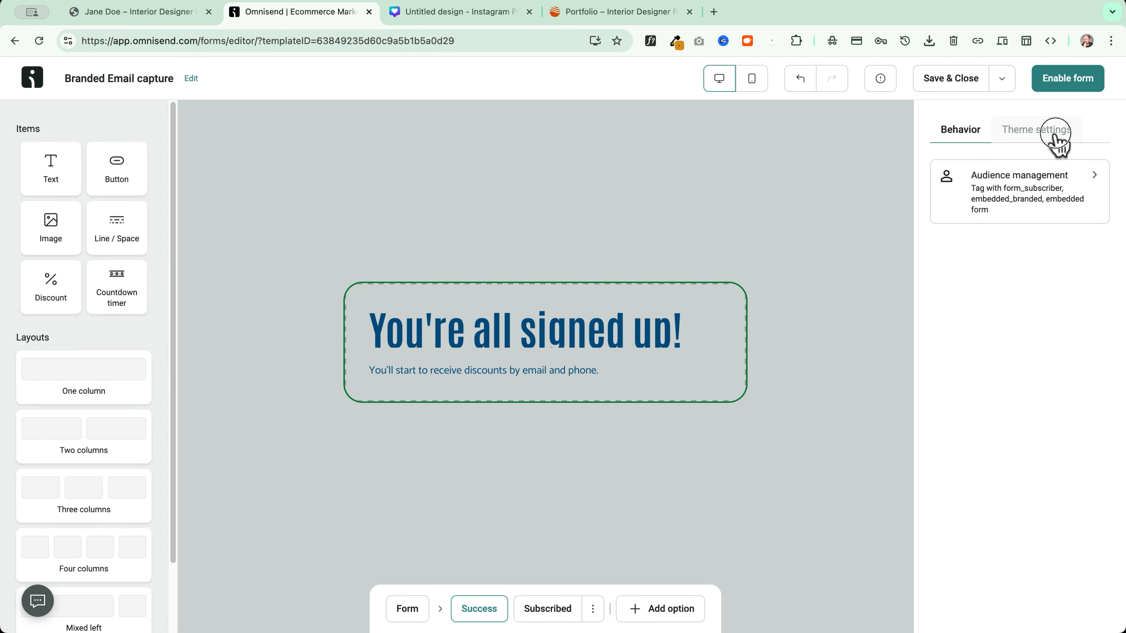
{"action": "left_click", "coordinate": [1023, 175]}
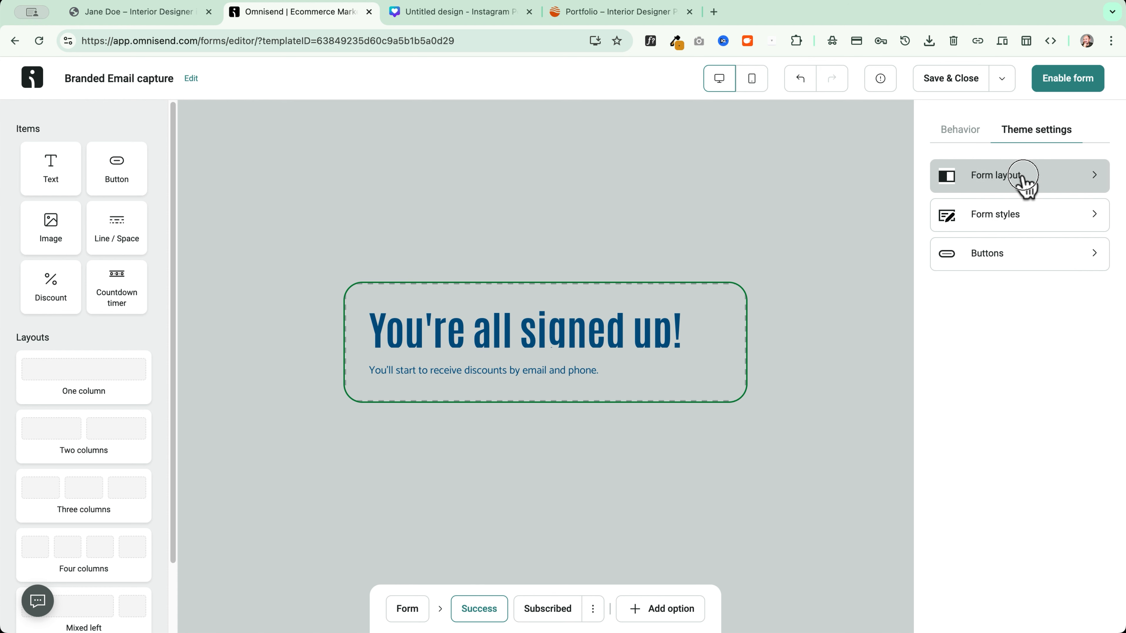
{"action": "left_click", "coordinate": [365, 327]}
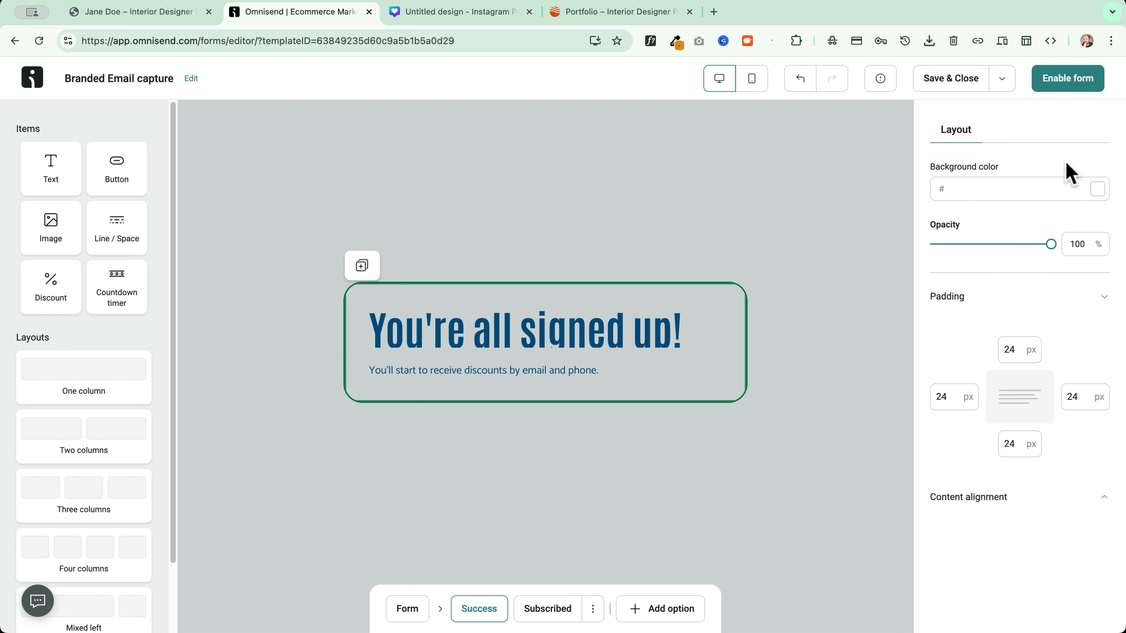
{"action": "left_click", "coordinate": [1094, 191]}
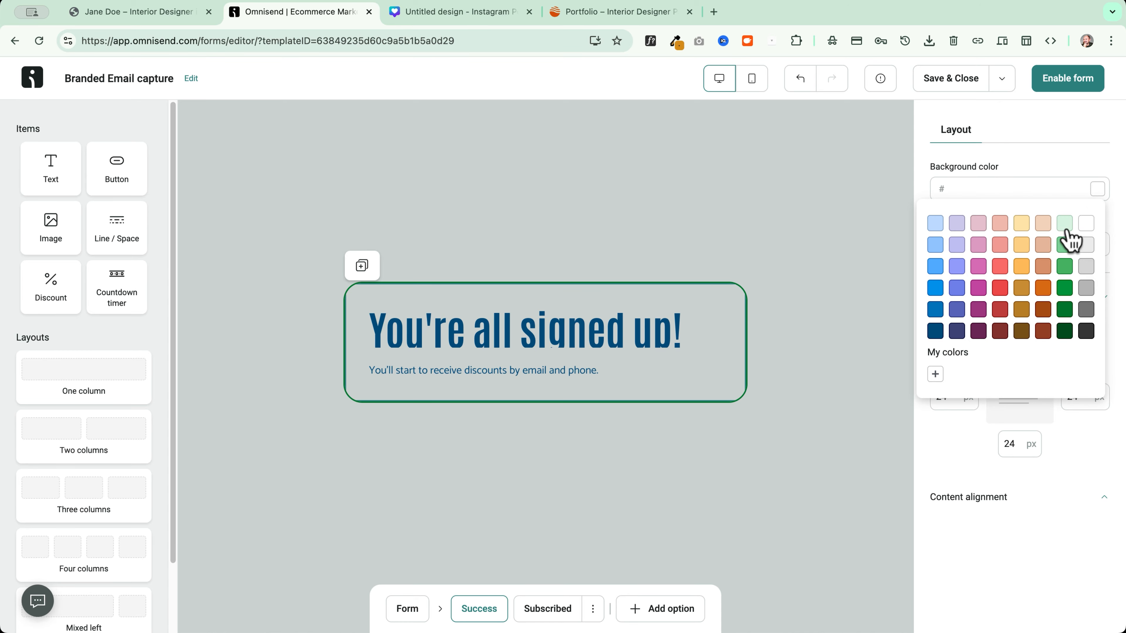
{"action": "left_click", "coordinate": [1090, 222]}
{"action": "left_click", "coordinate": [1101, 190]}
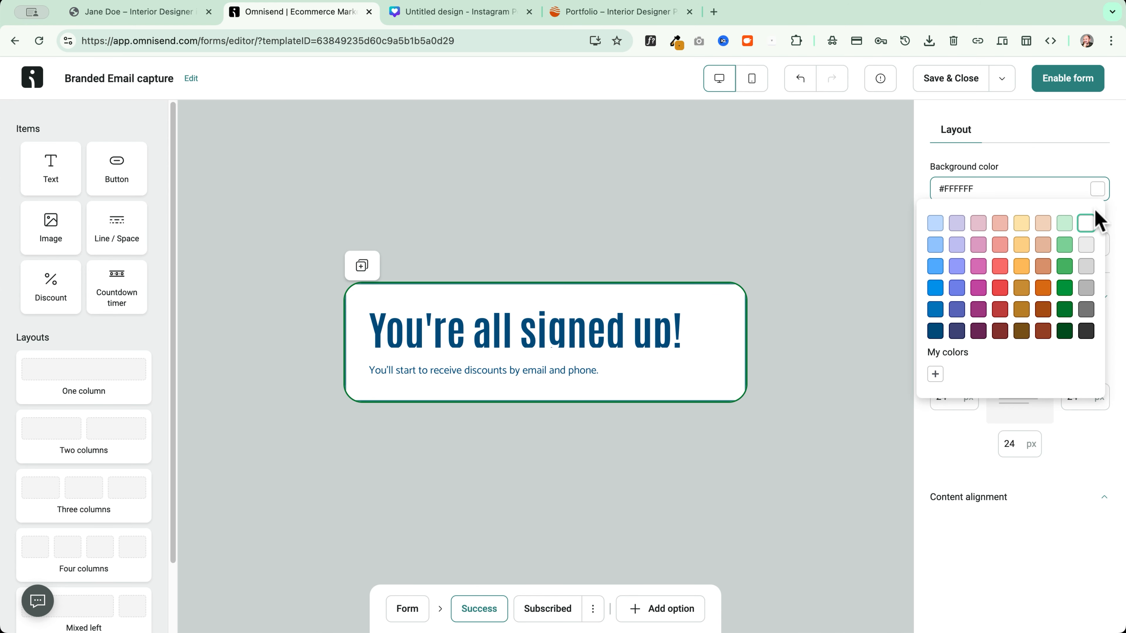
{"action": "left_click", "coordinate": [1066, 223]}
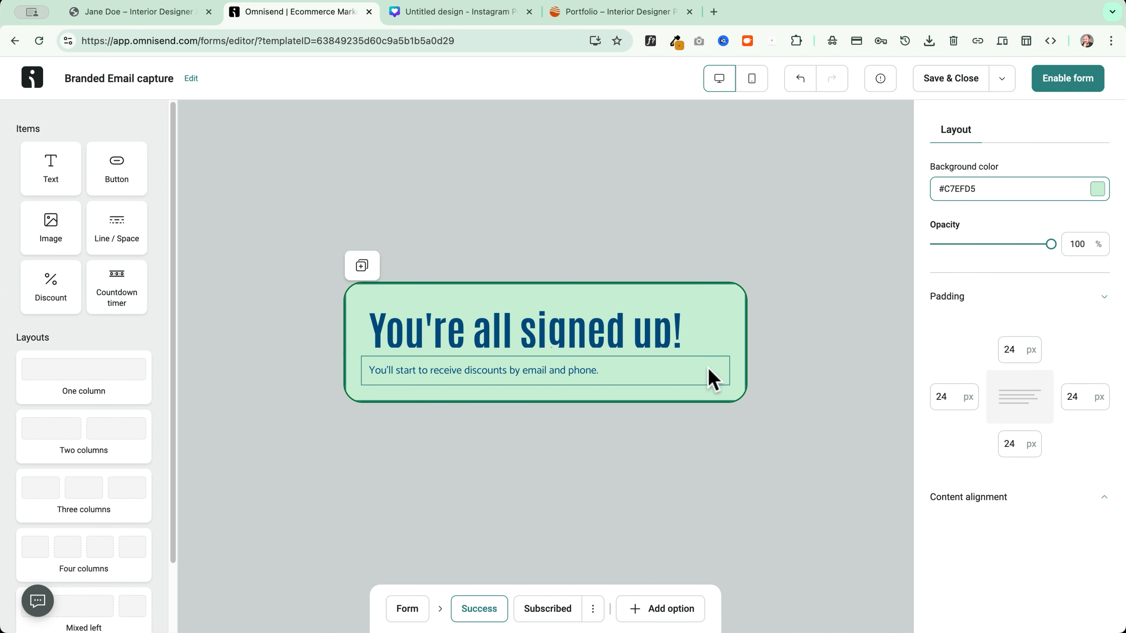
Set the 'You're all signed up!' heading to 1.25 line height and centre its text
{"action": "left_click", "coordinate": [687, 338]}
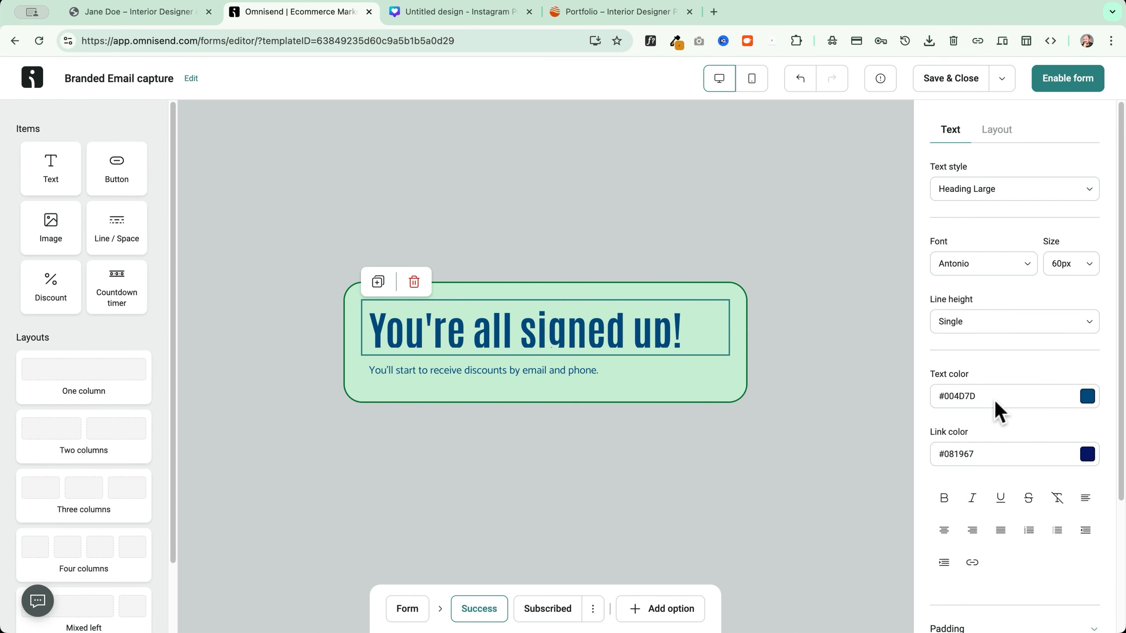
{"action": "scroll", "coordinate": [1002, 406], "scroll_direction": "down", "scroll_amount": 3}
{"action": "scroll", "coordinate": [1002, 406], "scroll_direction": "up", "scroll_amount": 2}
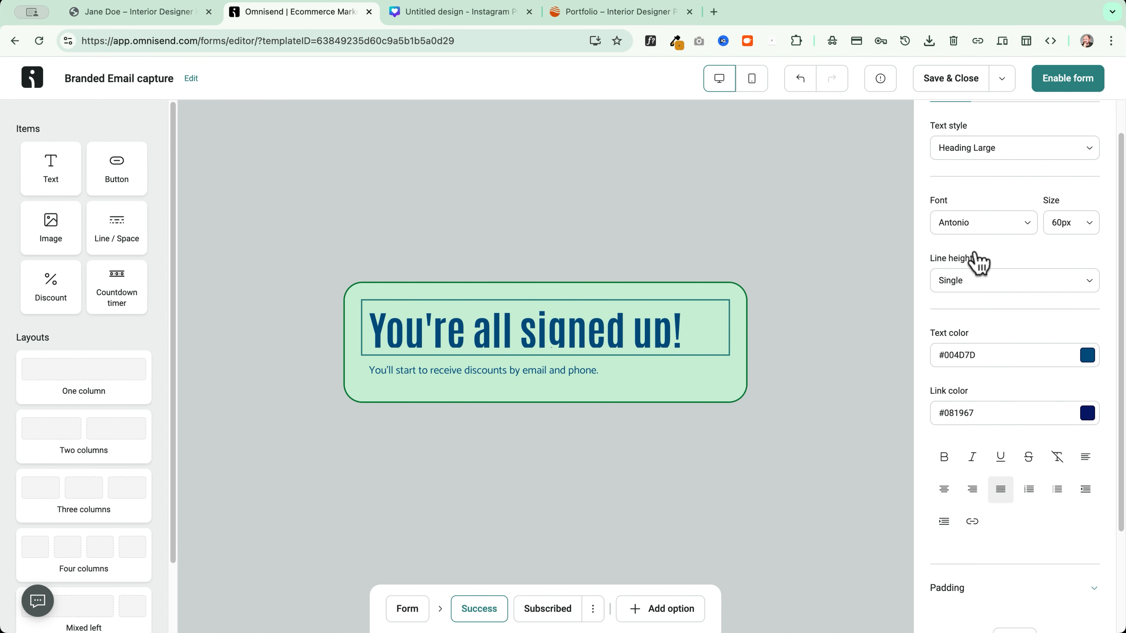
{"action": "left_click", "coordinate": [975, 281]}
{"action": "left_click", "coordinate": [970, 377]}
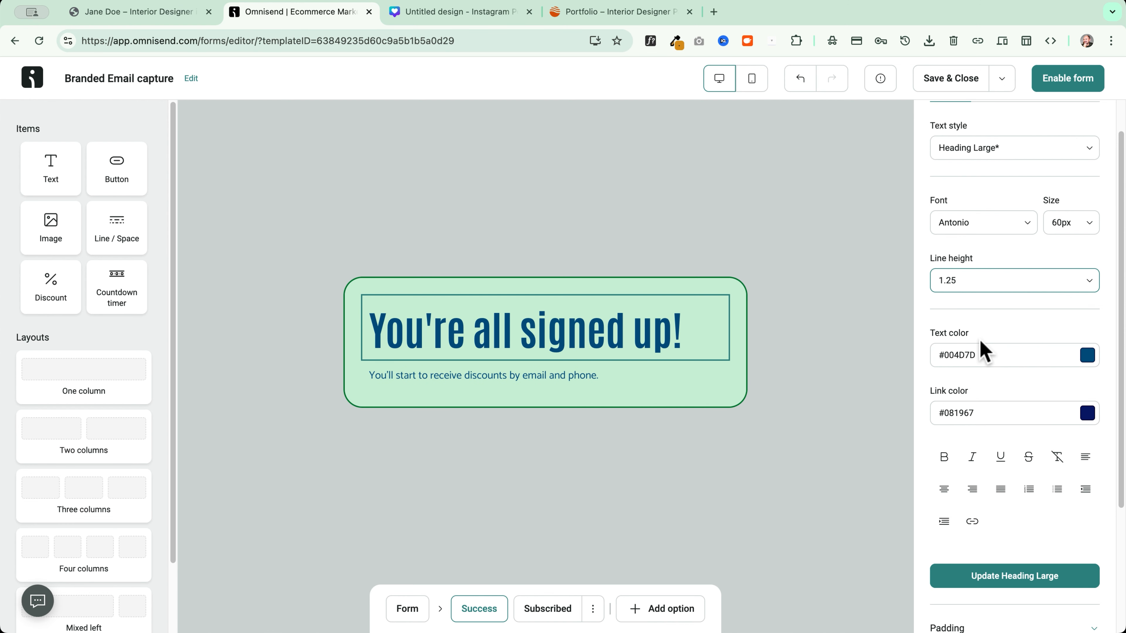
{"action": "left_click", "coordinate": [953, 488]}
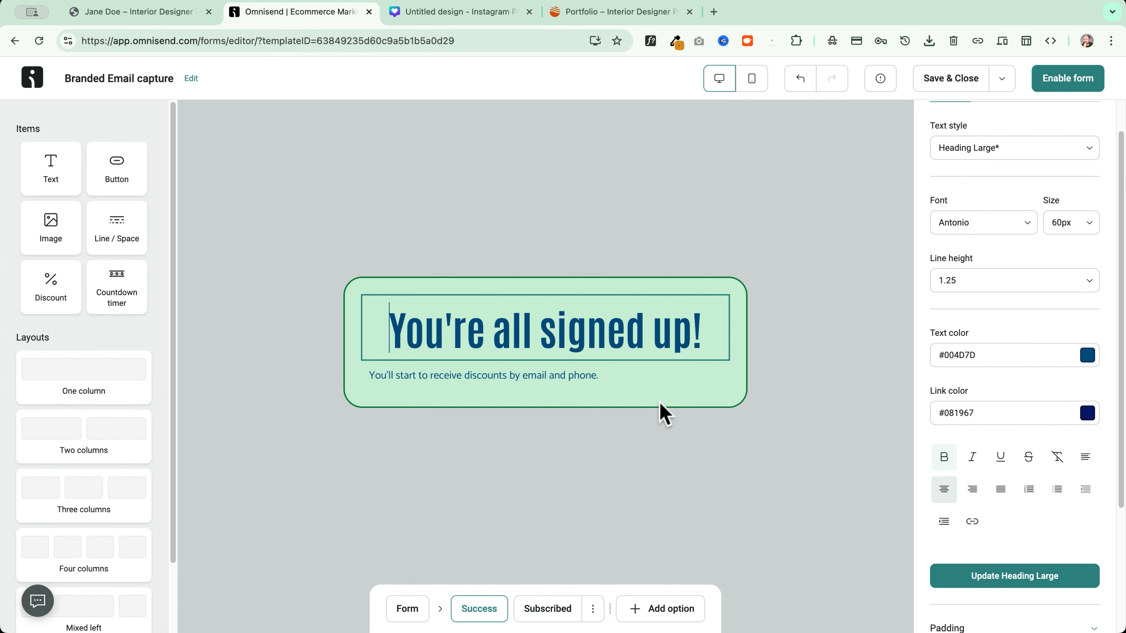
{"action": "left_click", "coordinate": [539, 603]}
Enable the Branded Email capture form and copy its embed code
{"action": "left_click", "coordinate": [658, 359]}
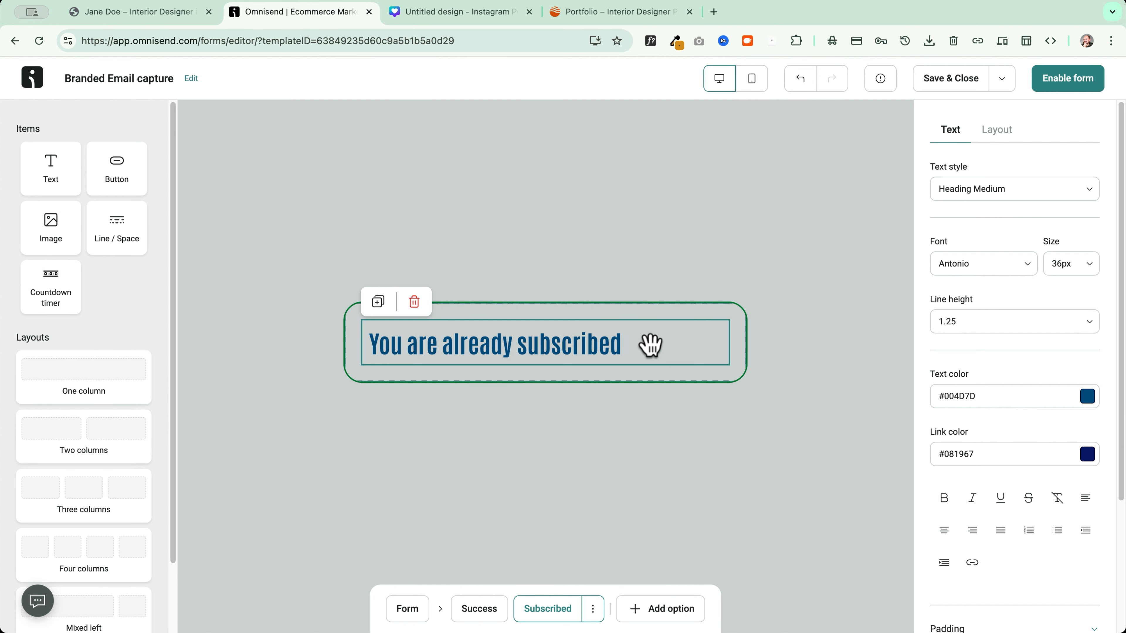
{"action": "left_click", "coordinate": [407, 609]}
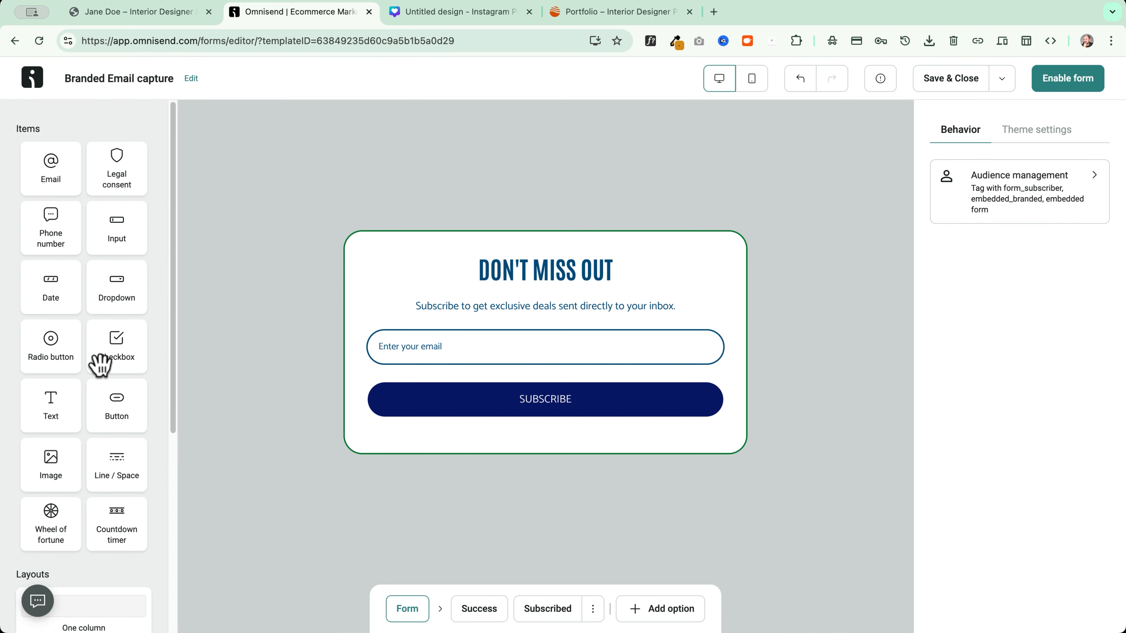
{"action": "scroll", "coordinate": [88, 353], "scroll_direction": "down", "scroll_amount": 5}
{"action": "scroll", "coordinate": [25, 362], "scroll_direction": "down", "scroll_amount": 3}
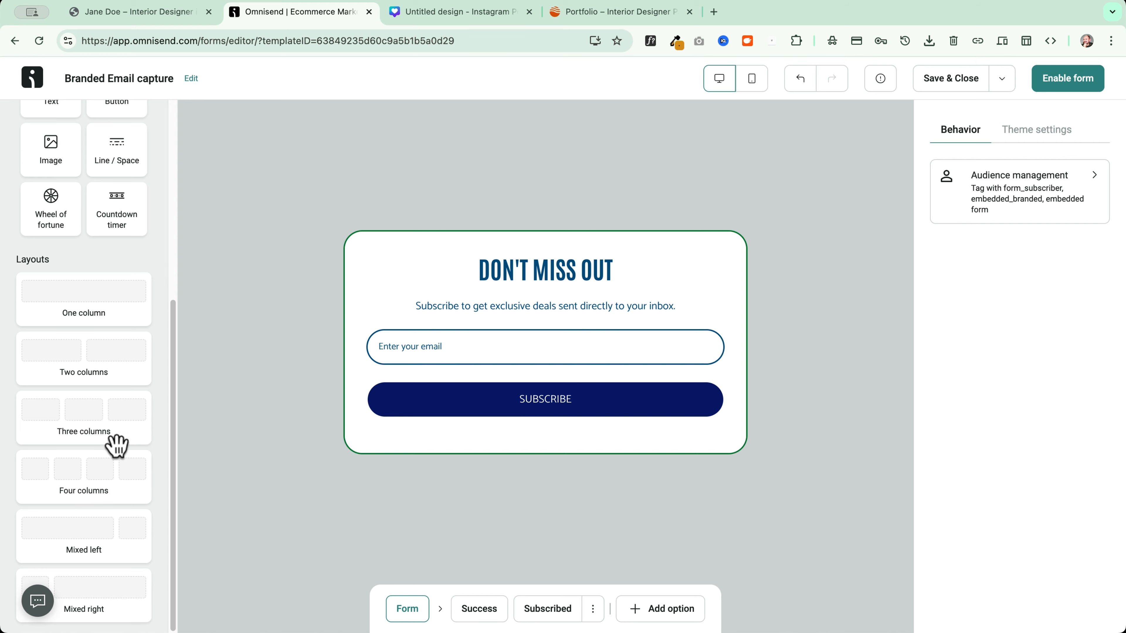
{"action": "scroll", "coordinate": [80, 294], "scroll_direction": "up", "scroll_amount": 5}
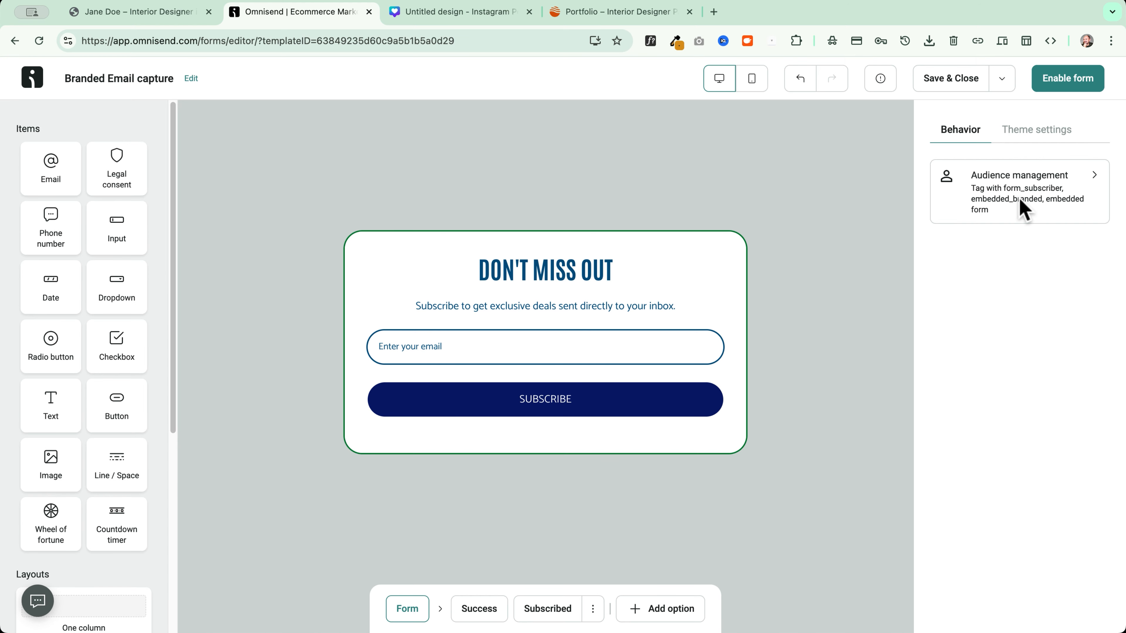
{"action": "left_click", "coordinate": [1067, 84]}
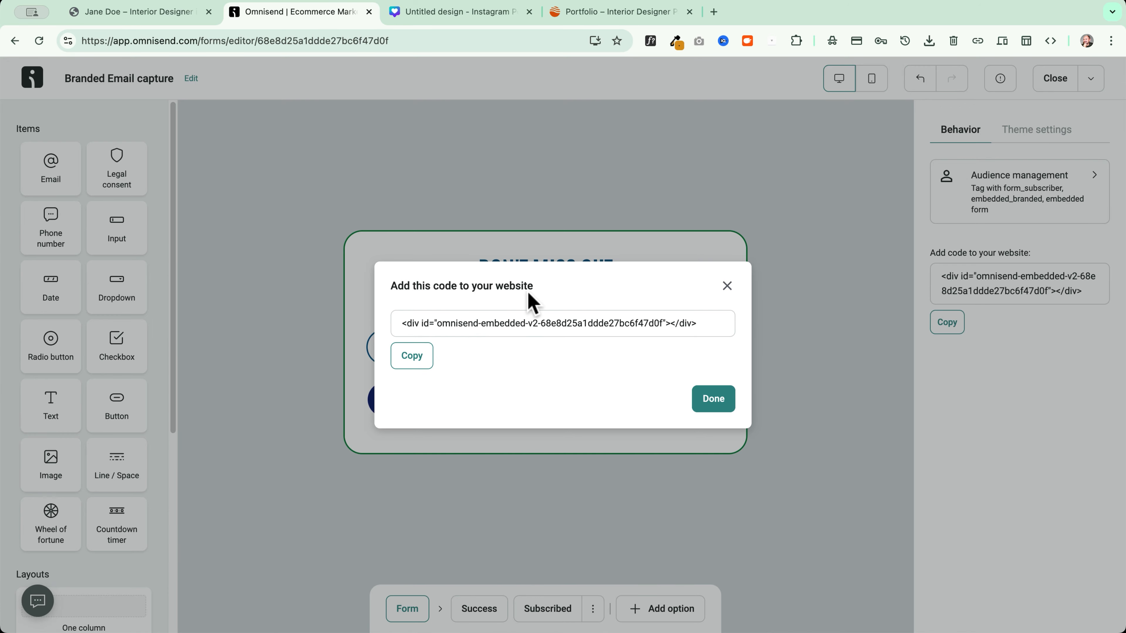
{"action": "left_click", "coordinate": [413, 363]}
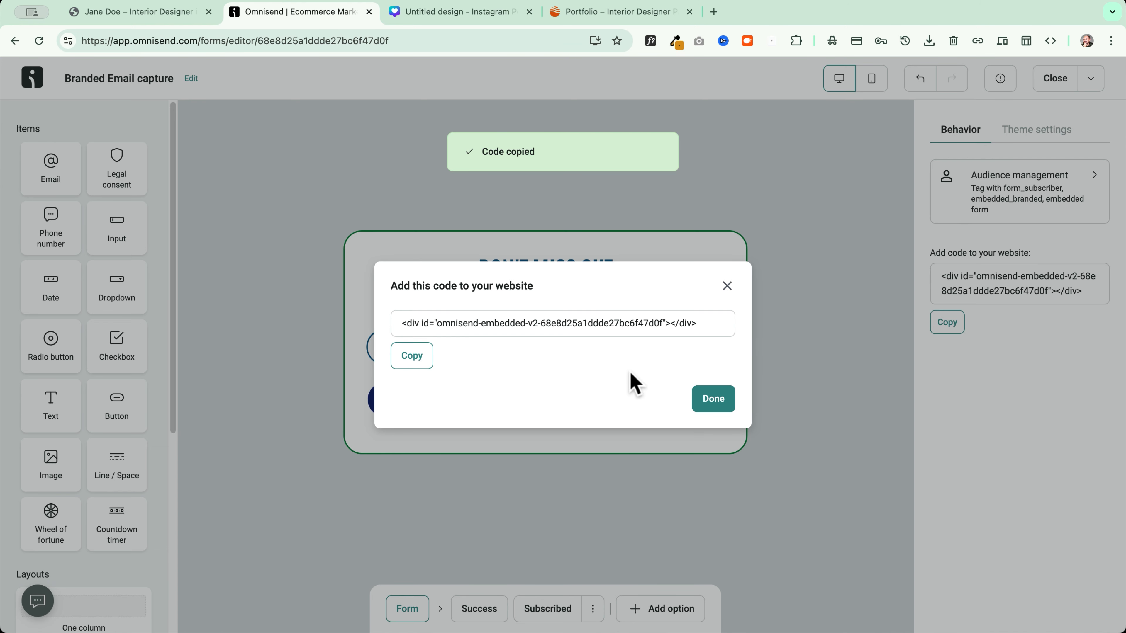
Switch to the asupersite.com chef website
{"action": "left_click", "coordinate": [138, 12]}
{"action": "scroll", "coordinate": [136, 156], "scroll_direction": "down", "scroll_amount": 5}
{"action": "scroll", "coordinate": [137, 159], "scroll_direction": "up", "scroll_amount": 6}
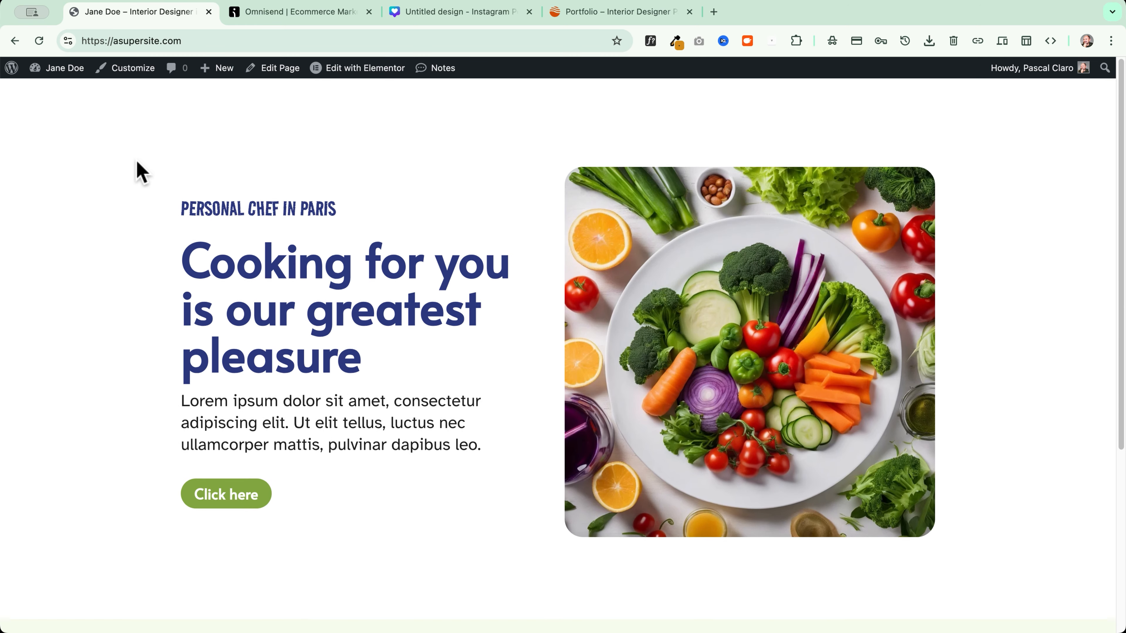
Edit the homepage in Elementor and add an empty flexbox container below the Call To Action
{"action": "left_click", "coordinate": [351, 70]}
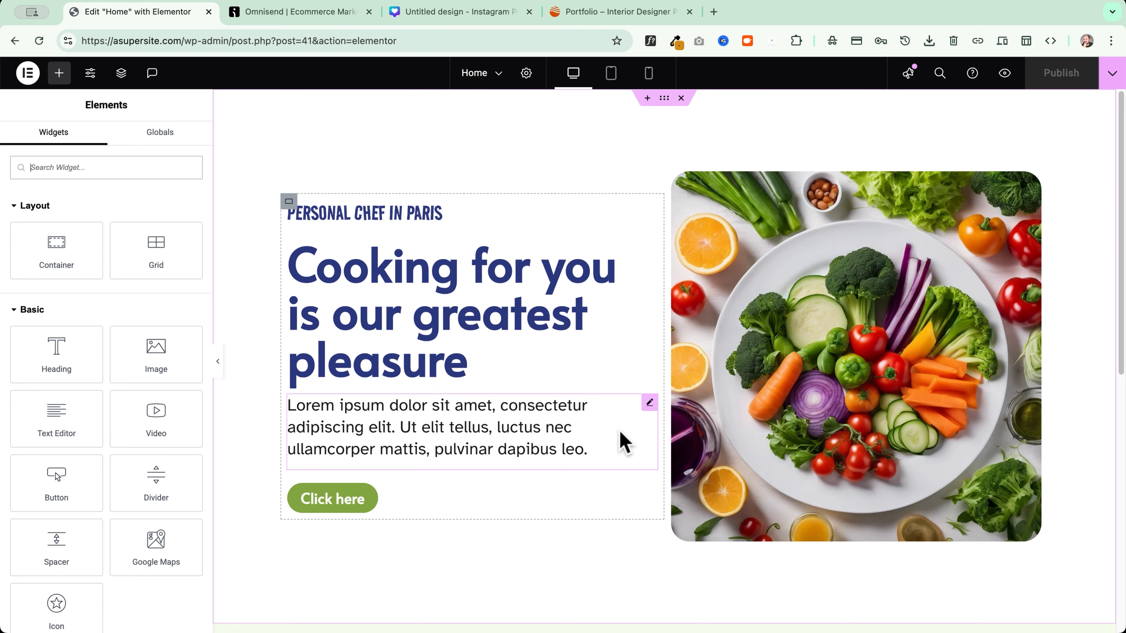
{"action": "scroll", "coordinate": [605, 435], "scroll_direction": "down", "scroll_amount": 10}
{"action": "left_click", "coordinate": [634, 518]}
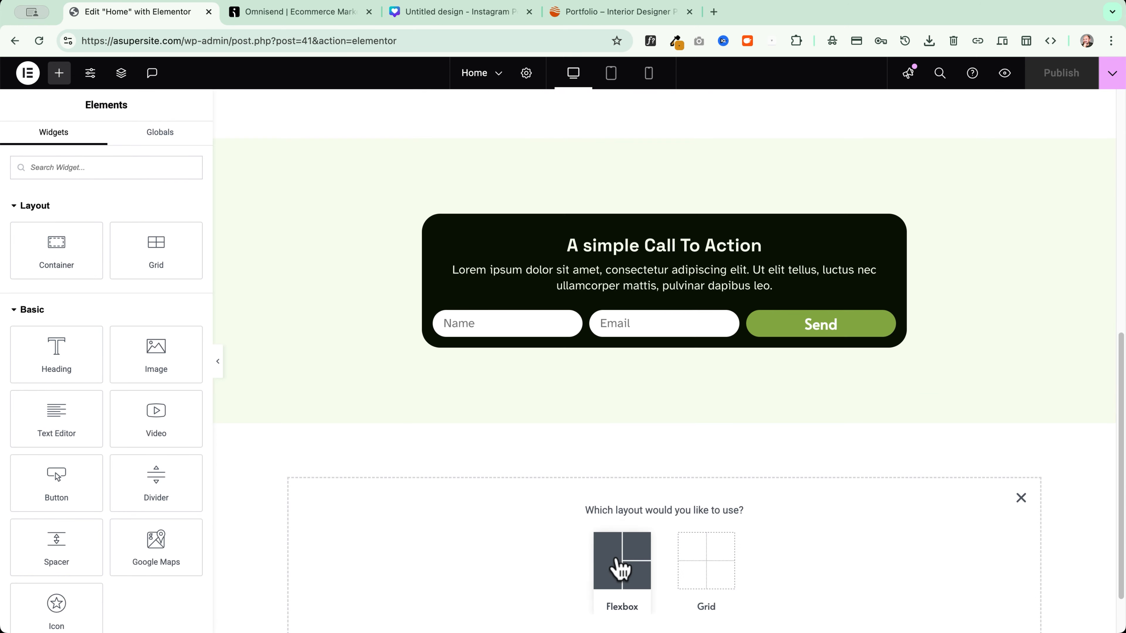
{"action": "left_click", "coordinate": [617, 564]}
{"action": "left_click", "coordinate": [481, 554]}
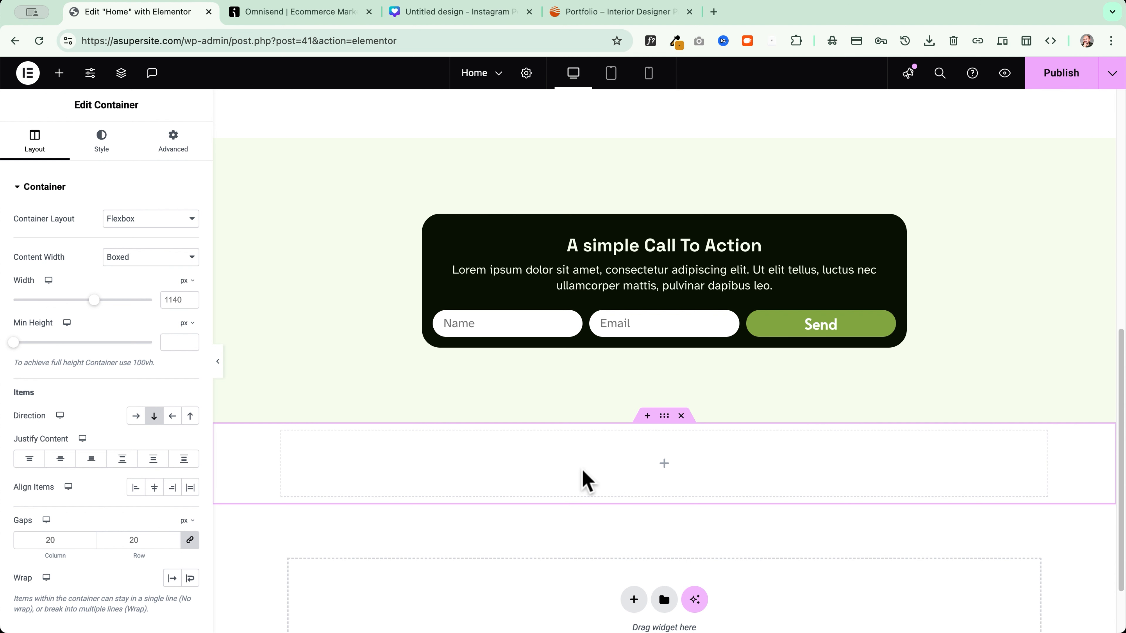
Add an HTML widget to the new container and paste the Omnisend embed code into it
{"action": "left_click", "coordinate": [59, 73]}
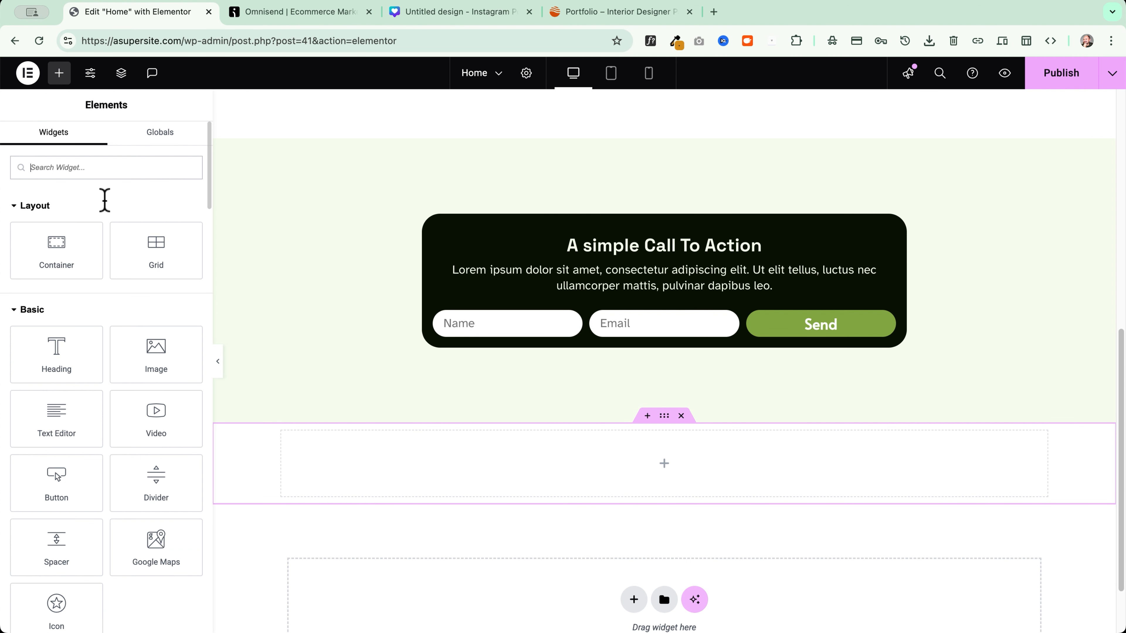
{"action": "type", "text": "html"}
{"action": "left_click", "coordinate": [84, 217]}
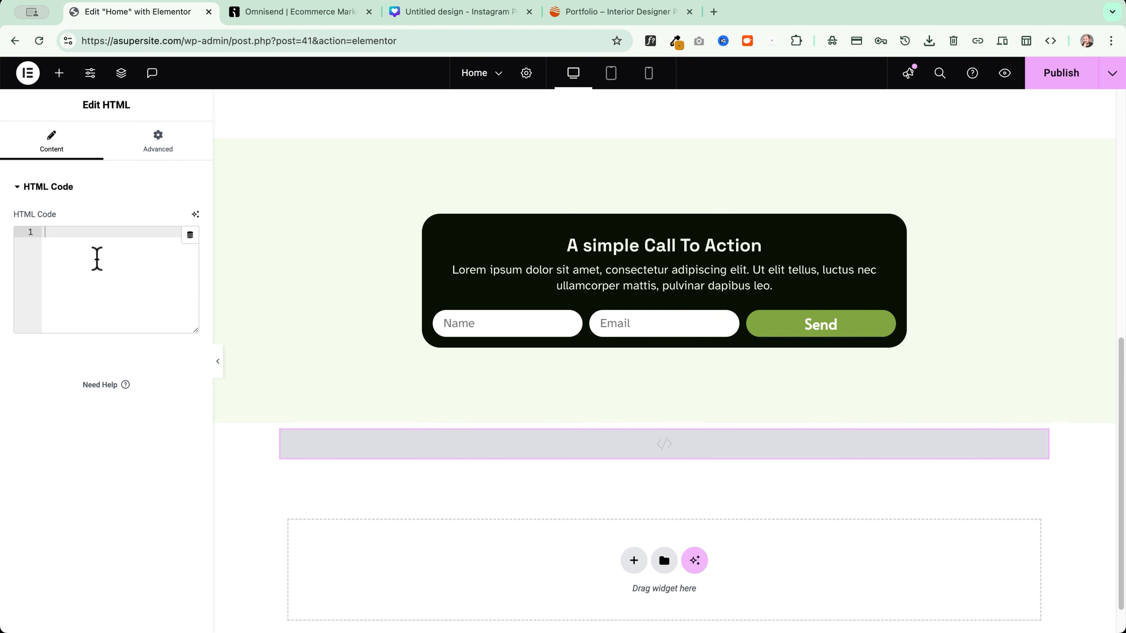
{"action": "key", "text": "super+v"}
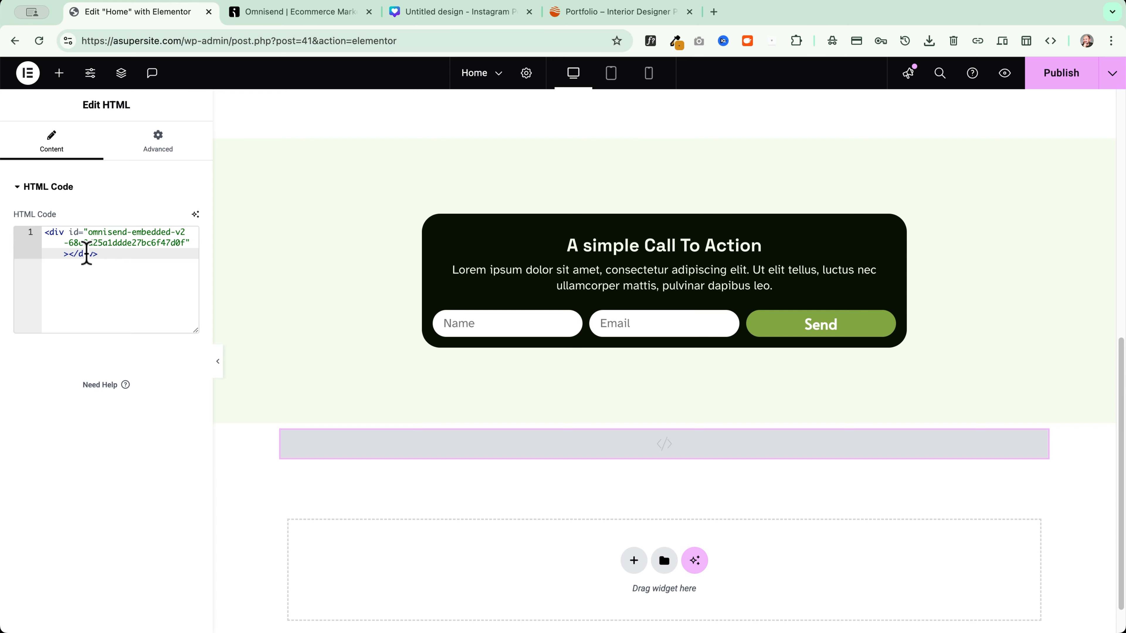
{"action": "left_click", "coordinate": [641, 424]}
{"action": "left_click", "coordinate": [99, 149]}
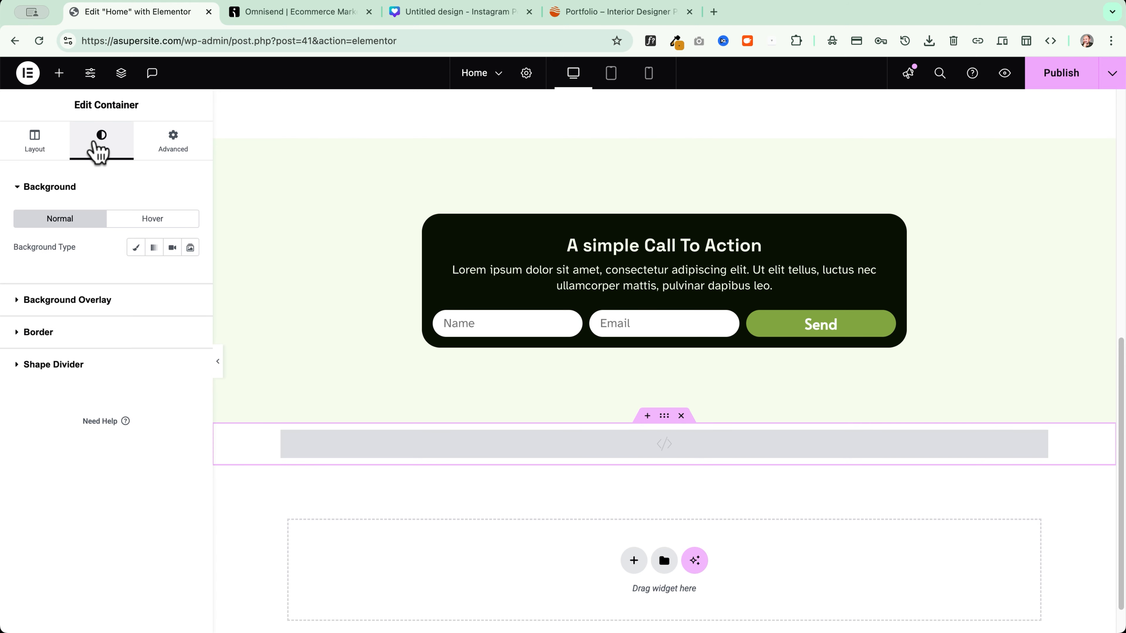
{"action": "left_click", "coordinate": [158, 153]}
Publish the page and view it on the live site
{"action": "left_click", "coordinate": [1059, 83]}
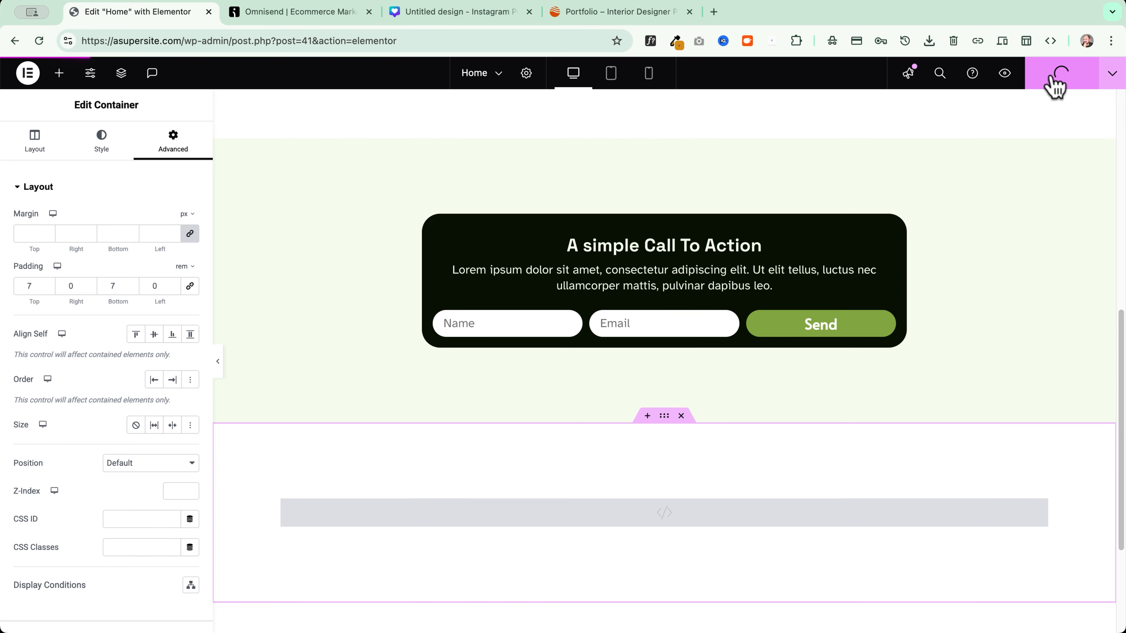
{"action": "left_click", "coordinate": [1112, 75]}
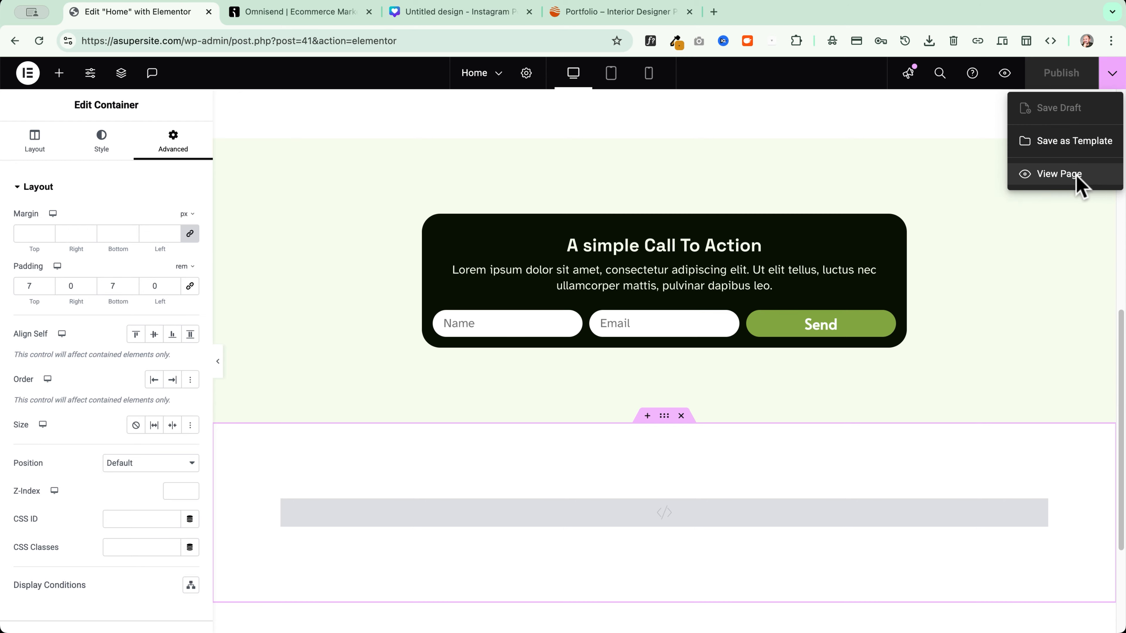
{"action": "left_click", "coordinate": [1077, 174]}
Submit a test email address through the DON'T MISS OUT form on the live homepage
{"action": "scroll", "coordinate": [284, 259], "scroll_direction": "down", "scroll_amount": 10}
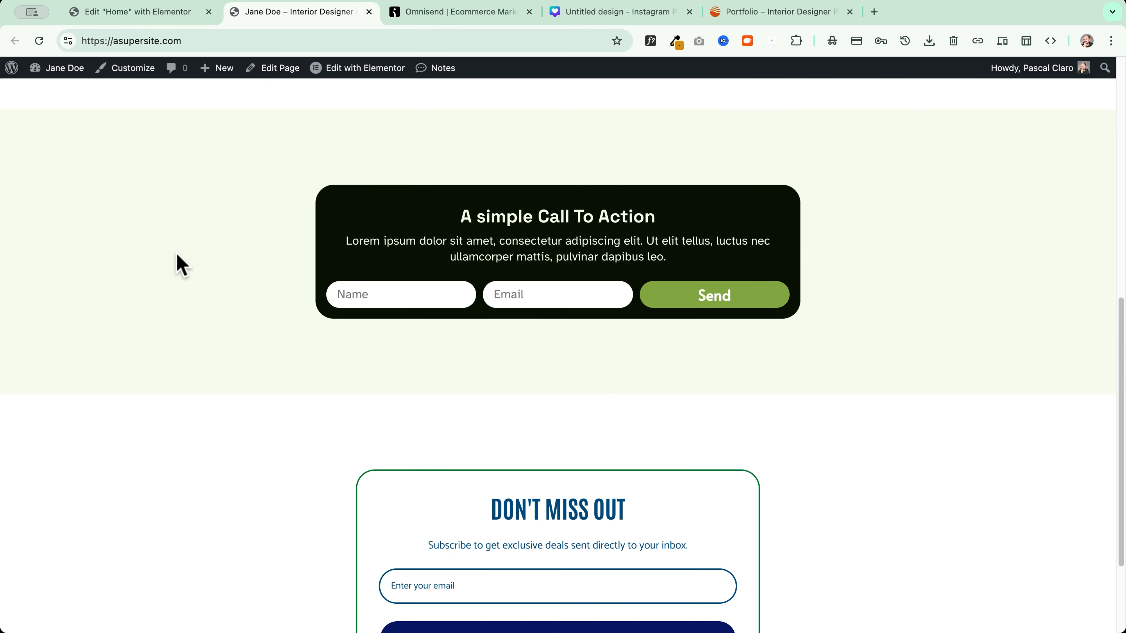
{"action": "scroll", "coordinate": [181, 265], "scroll_direction": "down", "scroll_amount": 3}
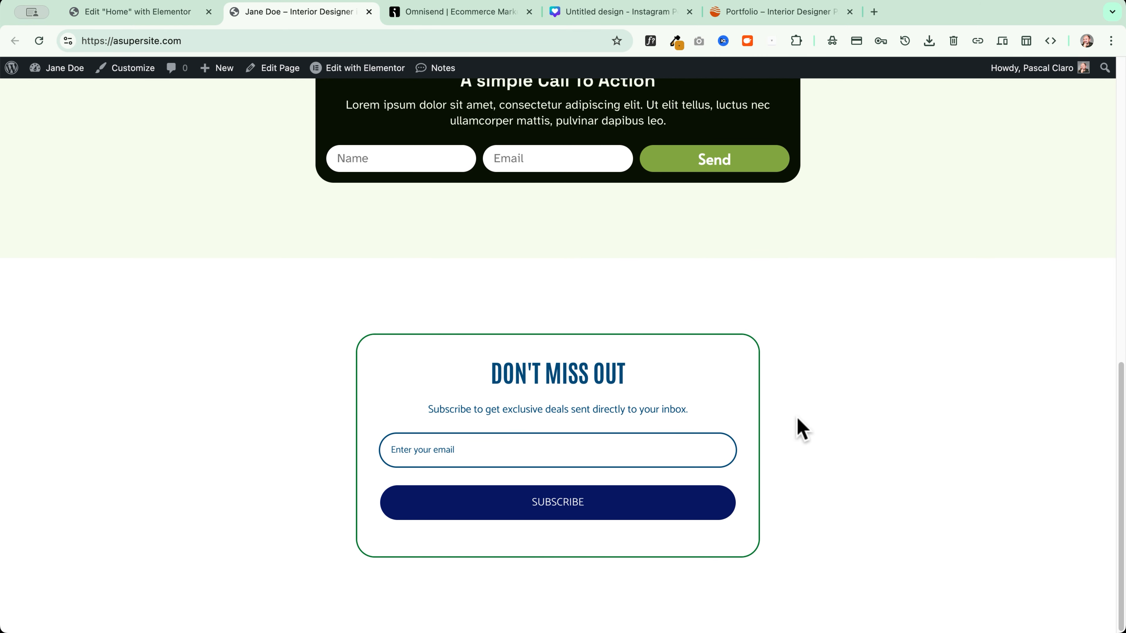
{"action": "left_click", "coordinate": [498, 453]}
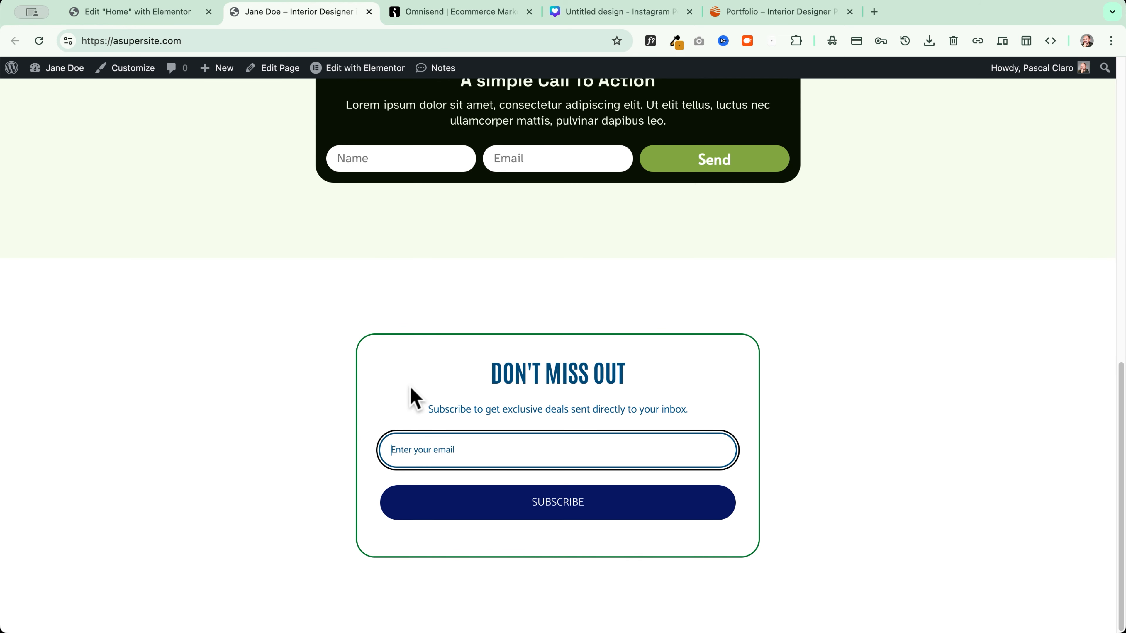
{"action": "left_click", "coordinate": [550, 504]}
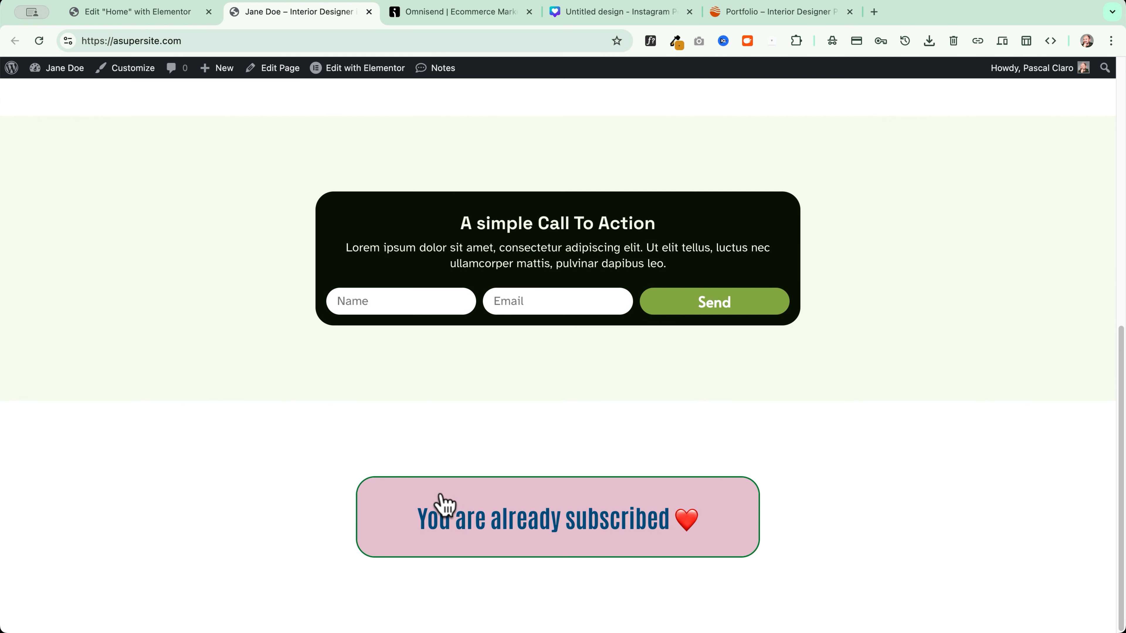
Re-enter the test email in the restored form and submit the subscription again
{"action": "left_click_drag", "start_coordinate": [724, 525], "coordinate": [431, 525]}
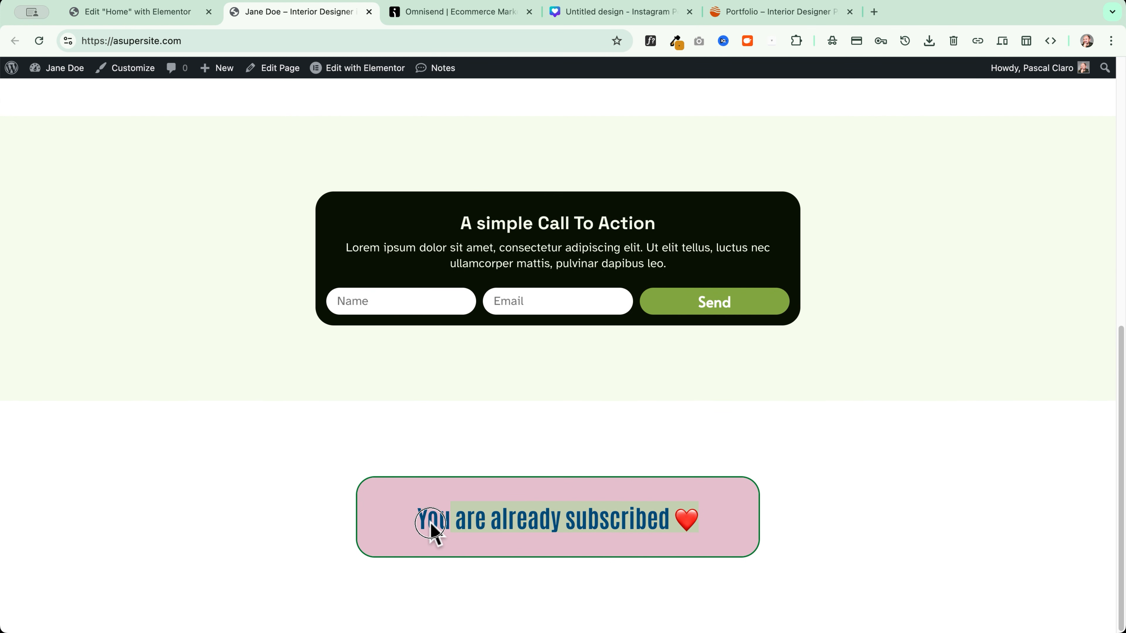
{"action": "left_click_drag", "start_coordinate": [430, 523], "coordinate": [333, 520]}
{"action": "left_click", "coordinate": [466, 453]}
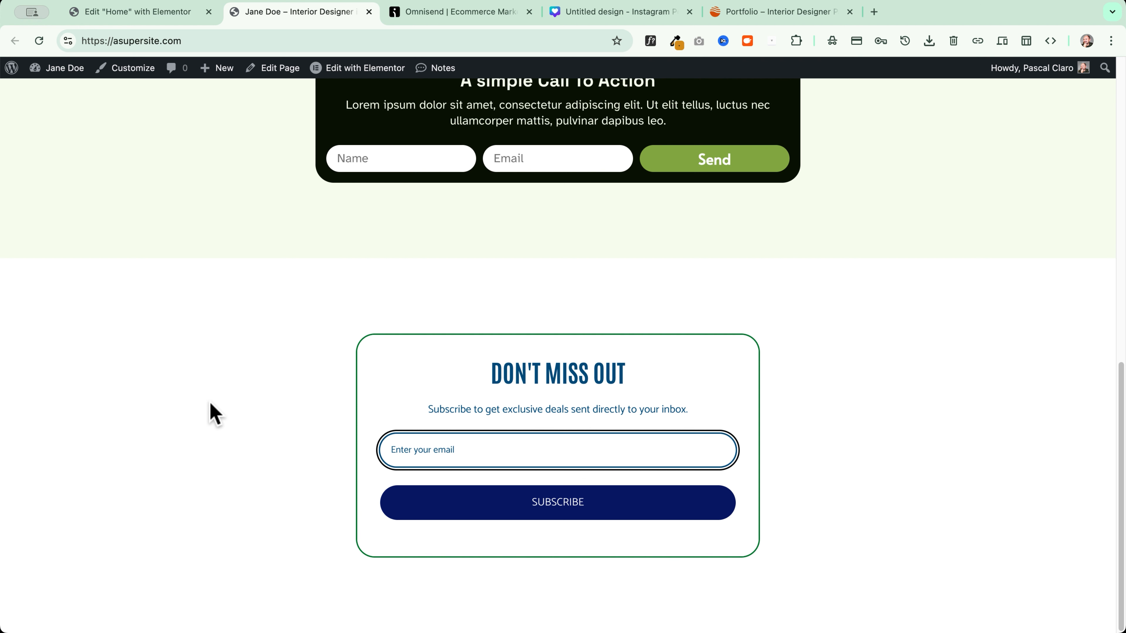
{"action": "left_click", "coordinate": [593, 508]}
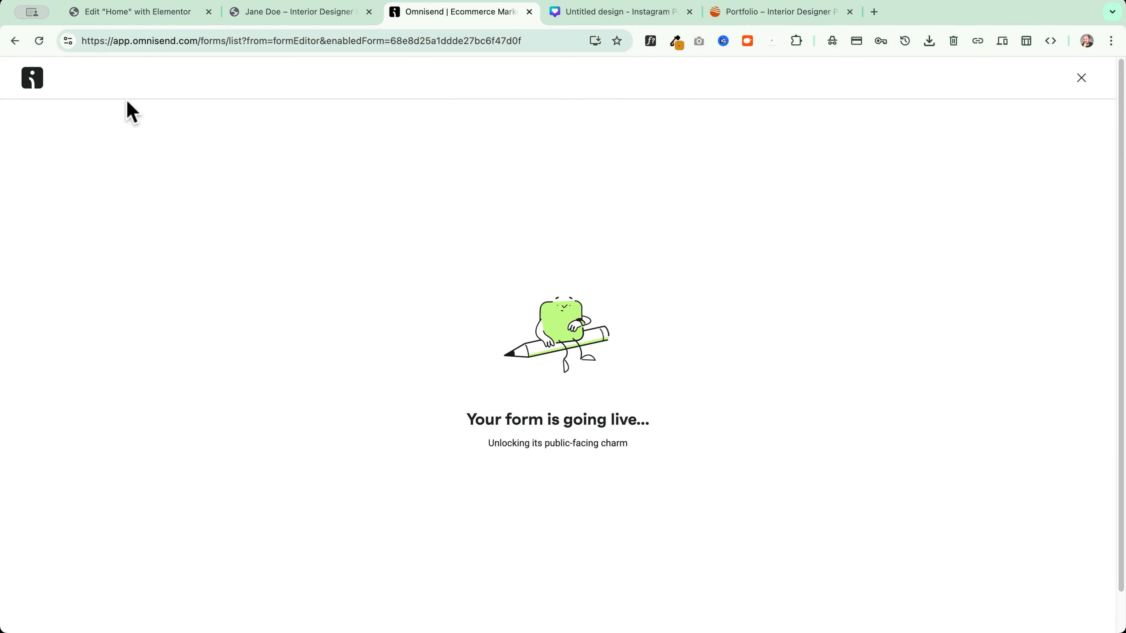
Confirm in Audience > Contacts that the test signup appears without a name, then go back to Forms
{"action": "left_click", "coordinate": [1082, 78]}
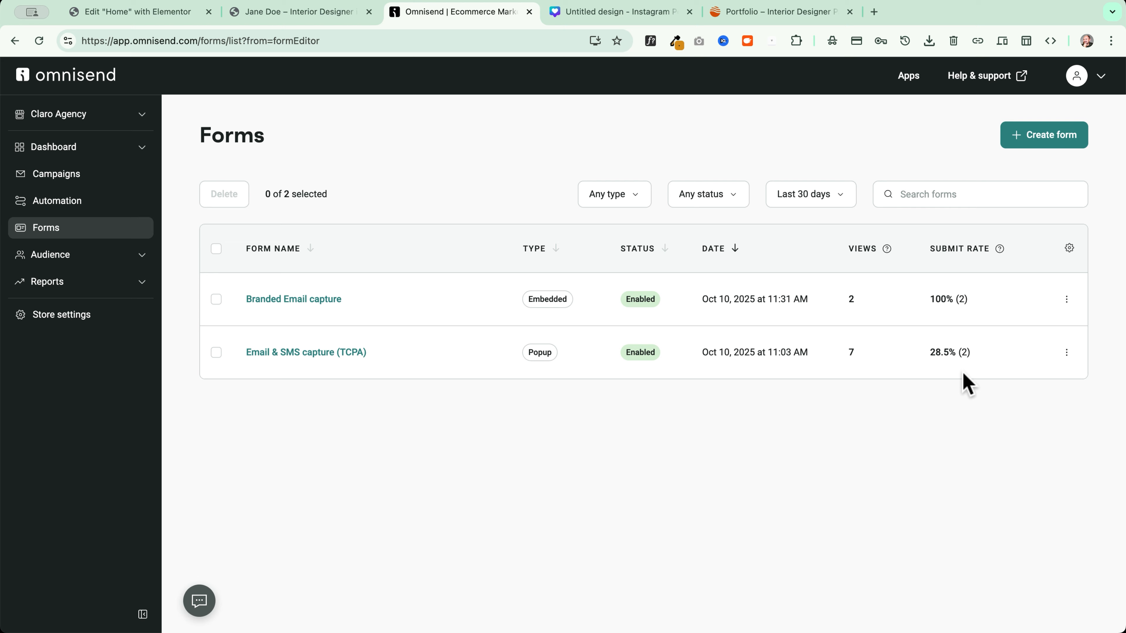
{"action": "left_click", "coordinate": [80, 257]}
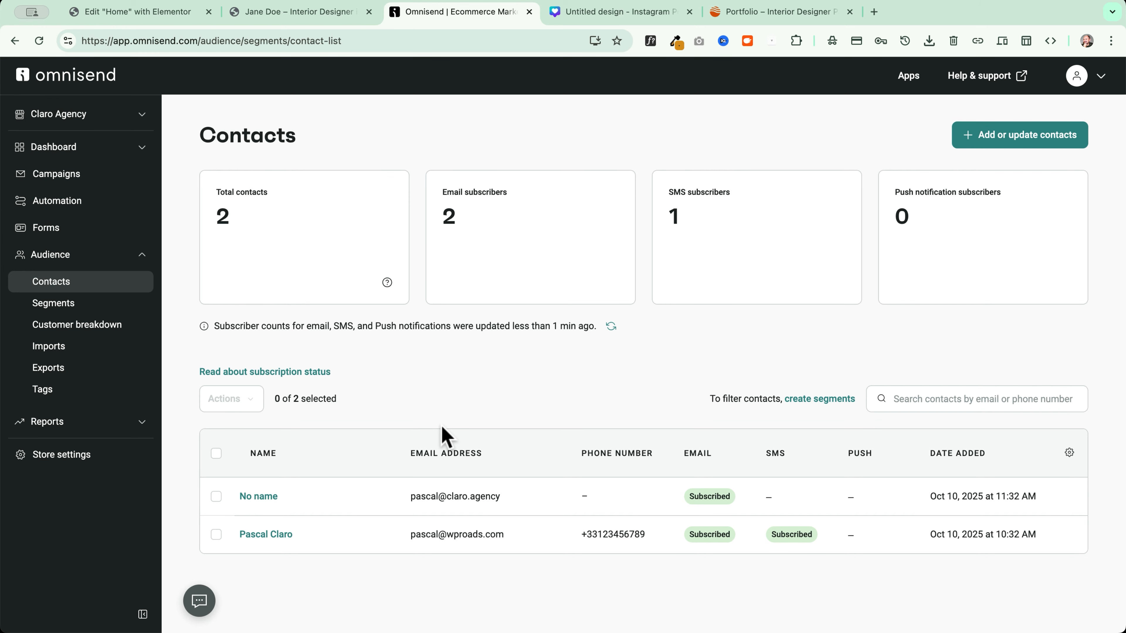
{"action": "left_click_drag", "start_coordinate": [284, 497], "coordinate": [238, 499]}
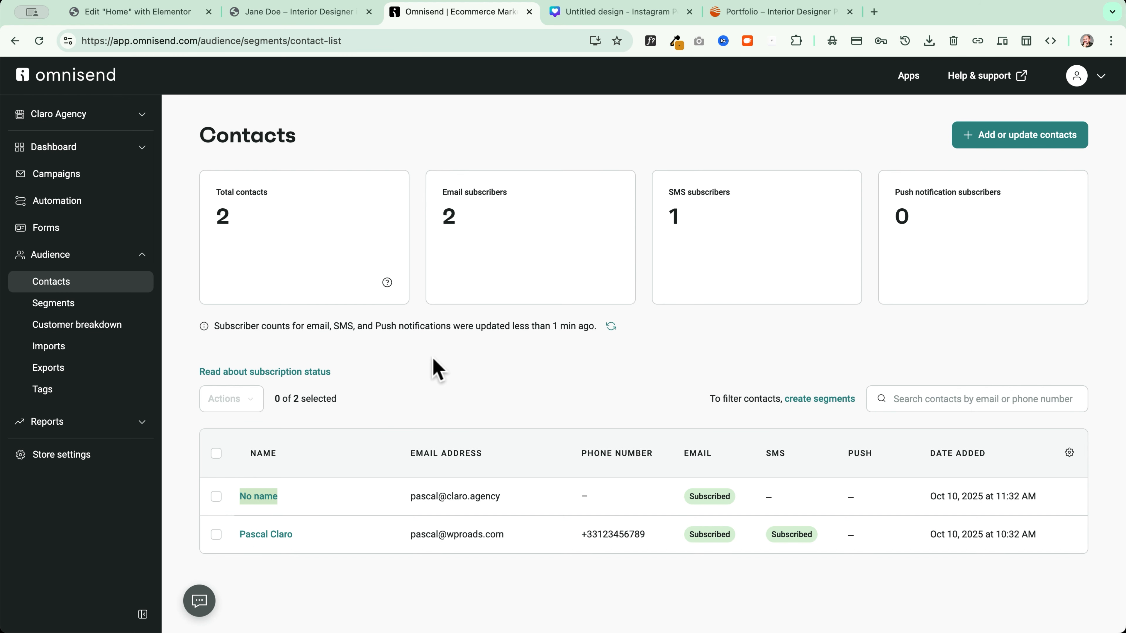
{"action": "left_click", "coordinate": [69, 230]}
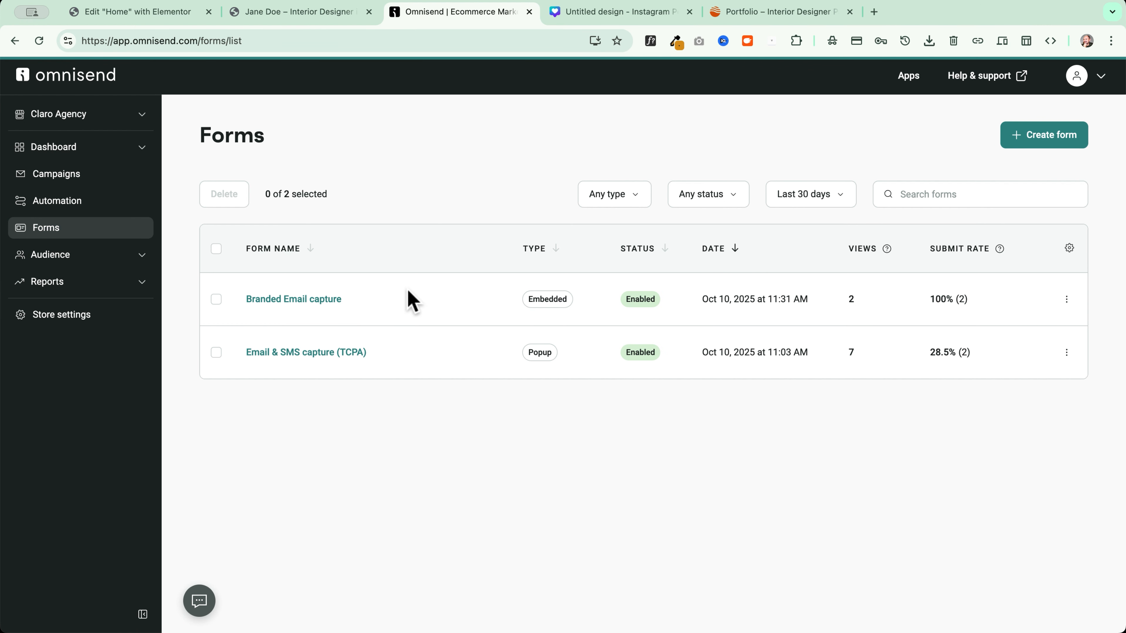
Add a label-free First name input above the Email field and update the live form
{"action": "left_click", "coordinate": [279, 300]}
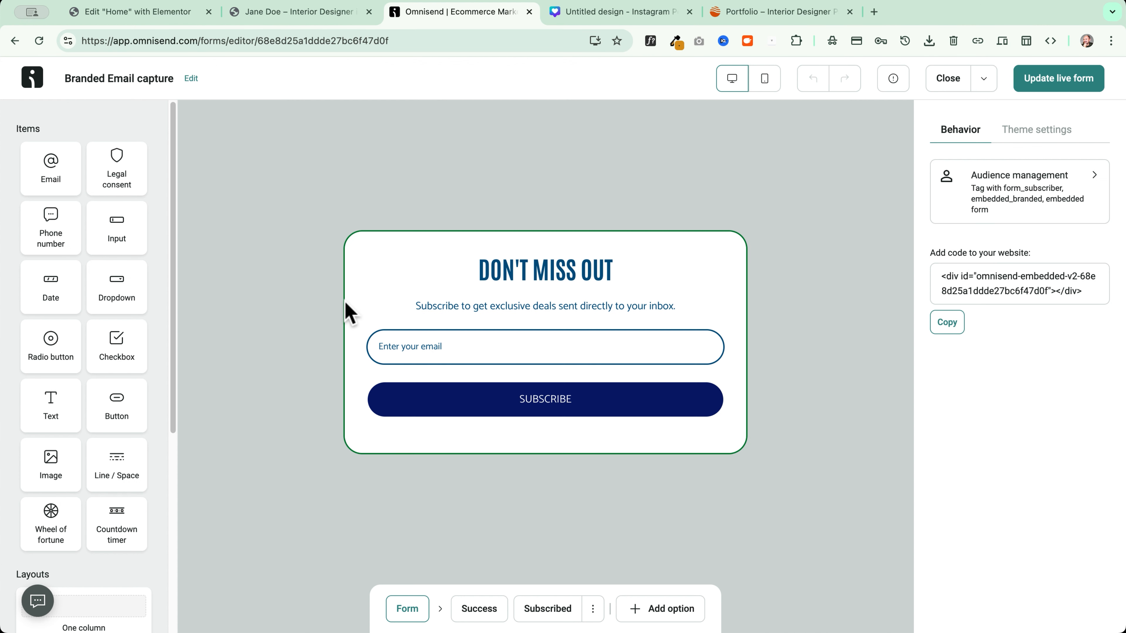
{"action": "left_click_drag", "start_coordinate": [117, 229], "coordinate": [410, 315]}
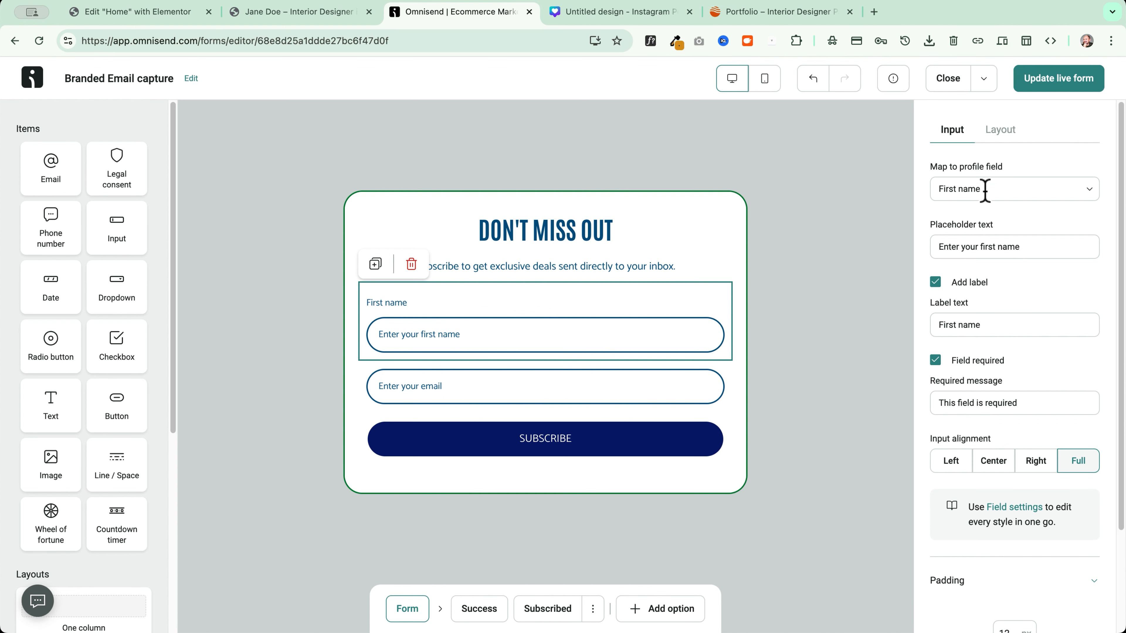
{"action": "left_click", "coordinate": [936, 282]}
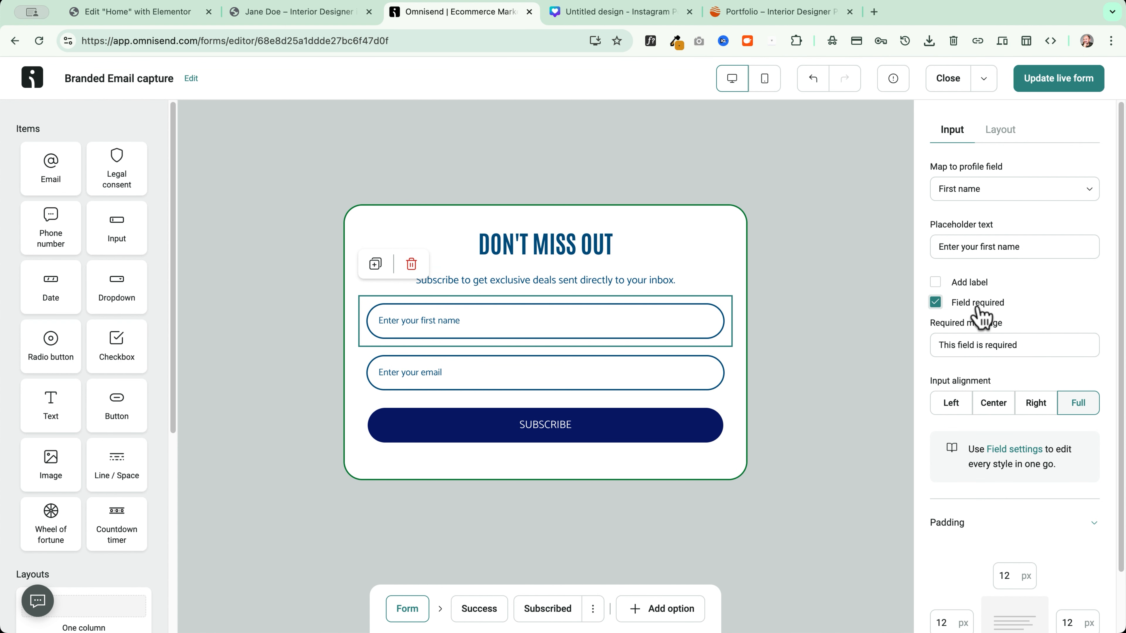
{"action": "left_click", "coordinate": [1054, 84]}
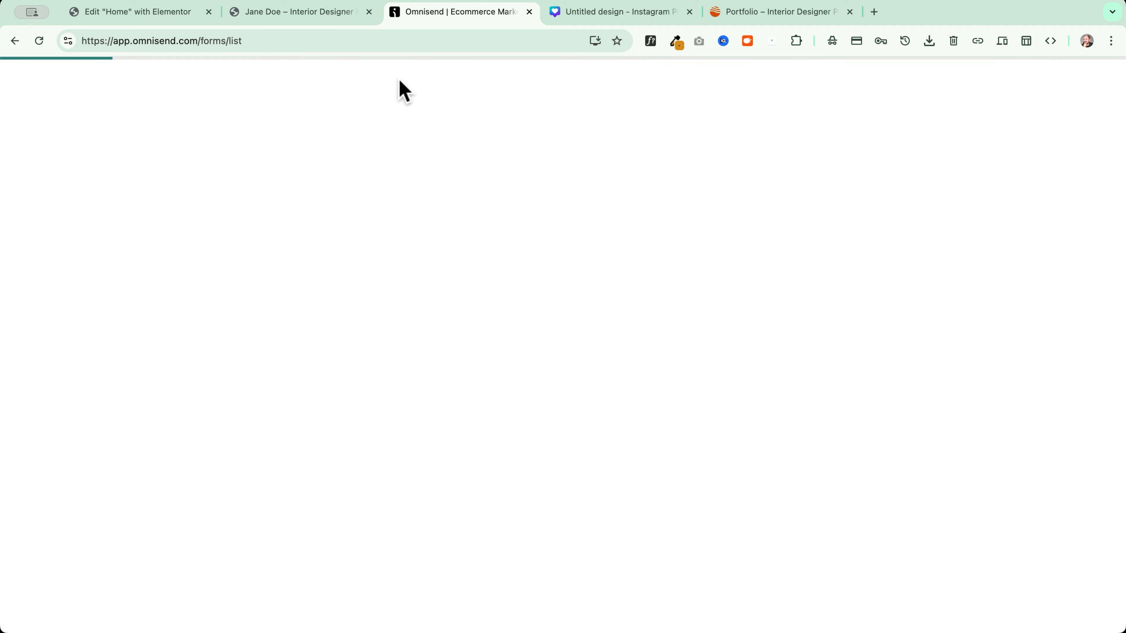
Reload the live homepage and check the new first-name field on the DON'T MISS OUT form
{"action": "left_click", "coordinate": [250, 14]}
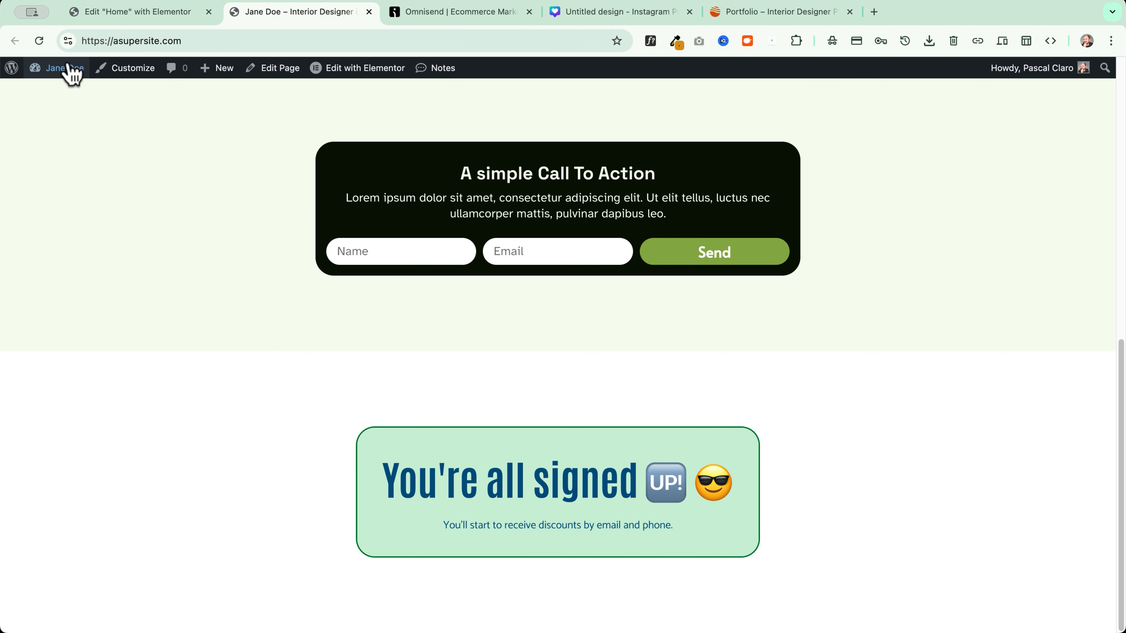
{"action": "left_click", "coordinate": [40, 39]}
{"action": "scroll", "coordinate": [235, 412], "scroll_direction": "down", "scroll_amount": 6}
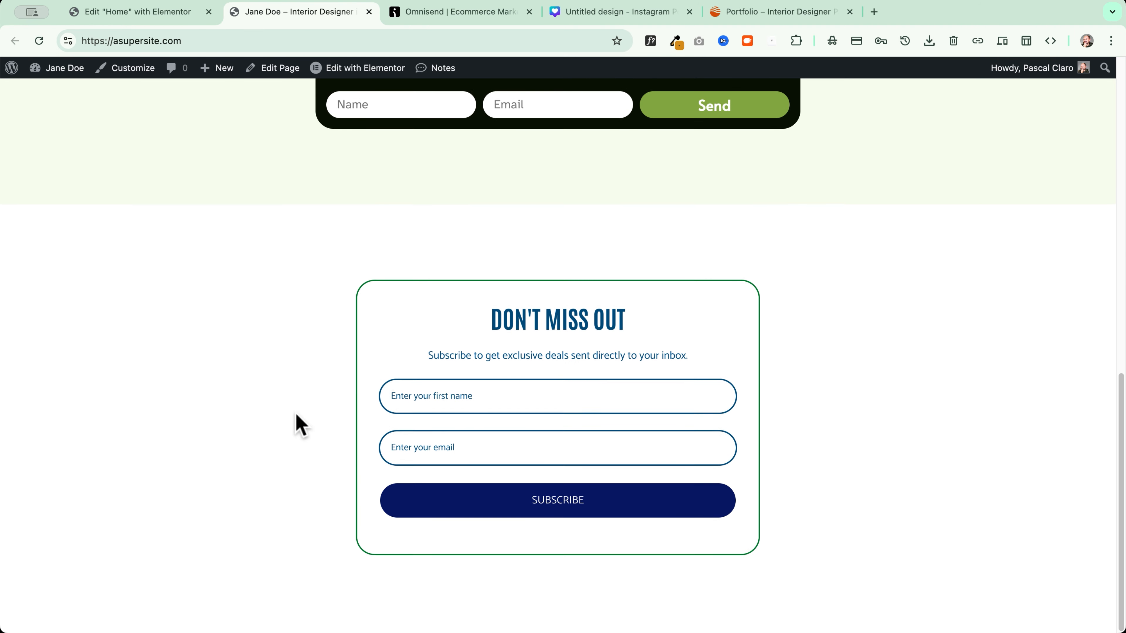
{"action": "left_click", "coordinate": [493, 400]}
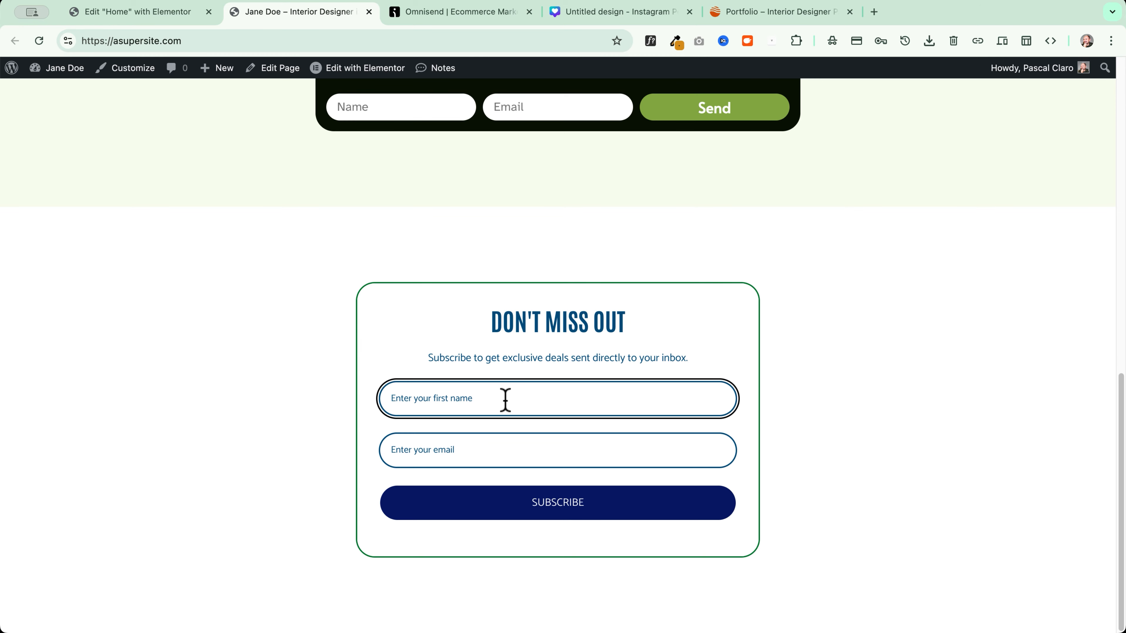
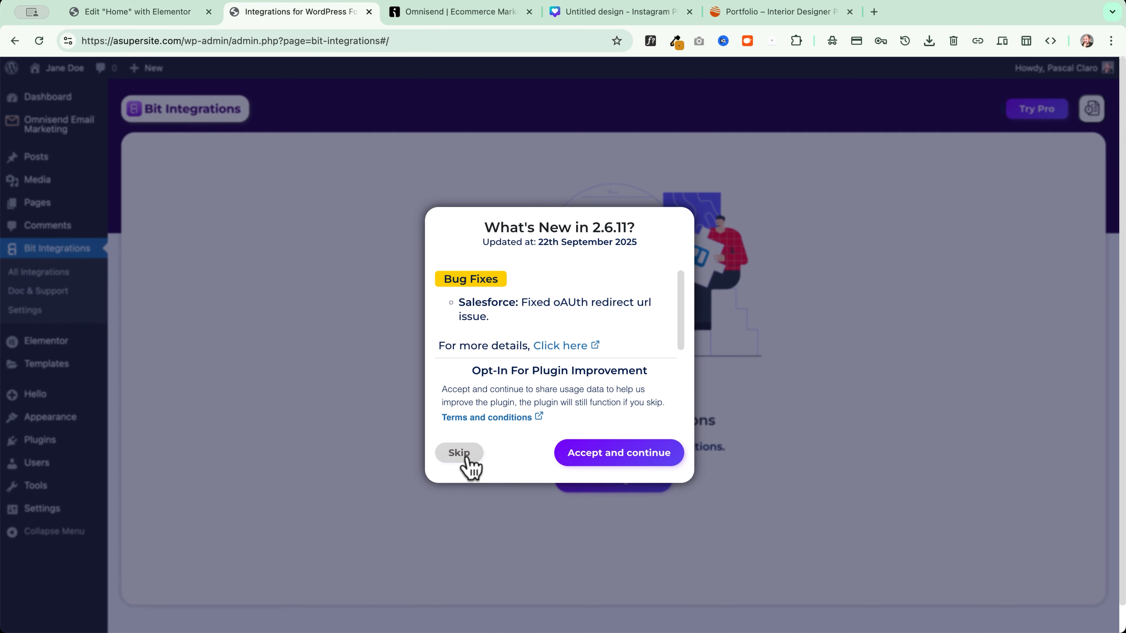
Skip the 'What's New in 2.6.11?' notice without opting in to usage-data sharing
{"action": "left_click", "coordinate": [460, 453]}
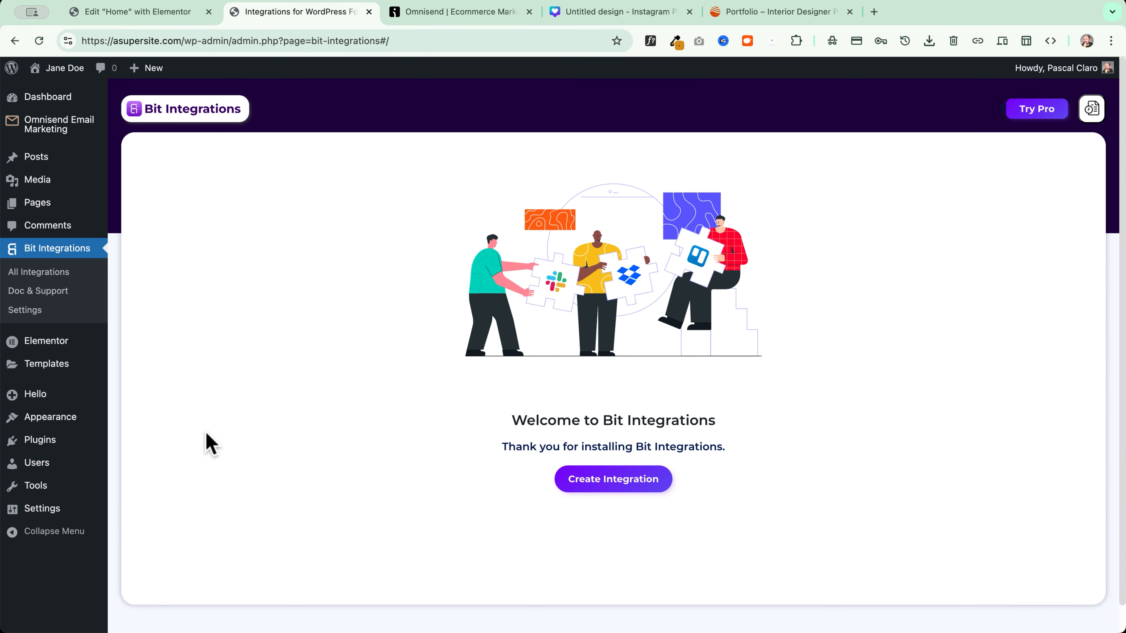
Create an integration with the Elementor Form Submission trigger, fetch a test submission, and open the live site
{"action": "left_click", "coordinate": [619, 484]}
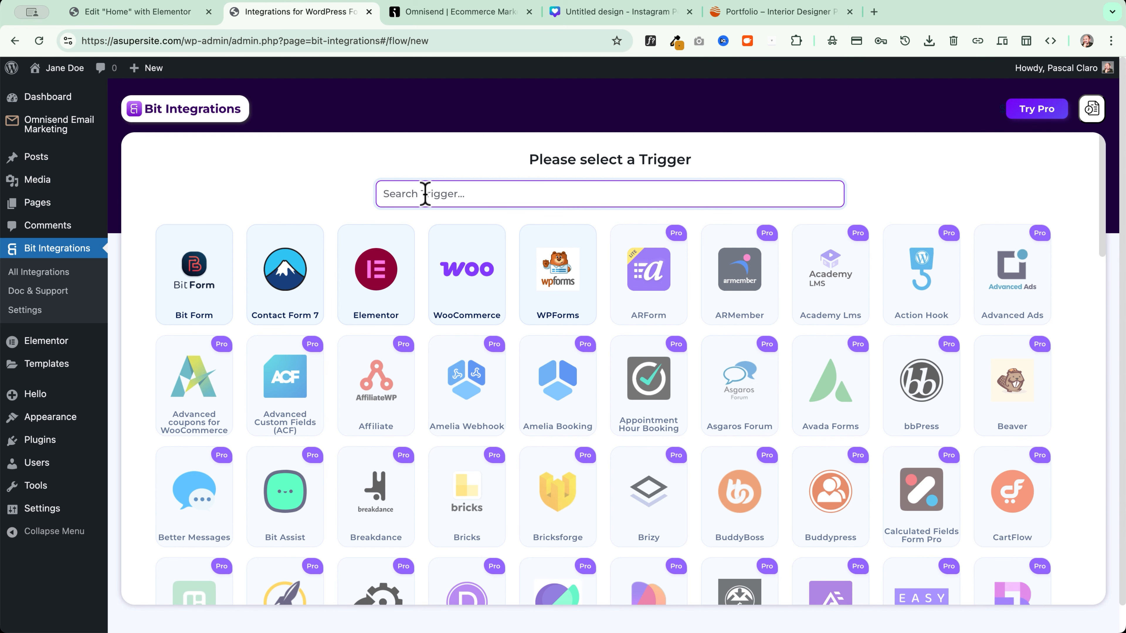
{"action": "type", "text": "elemen"}
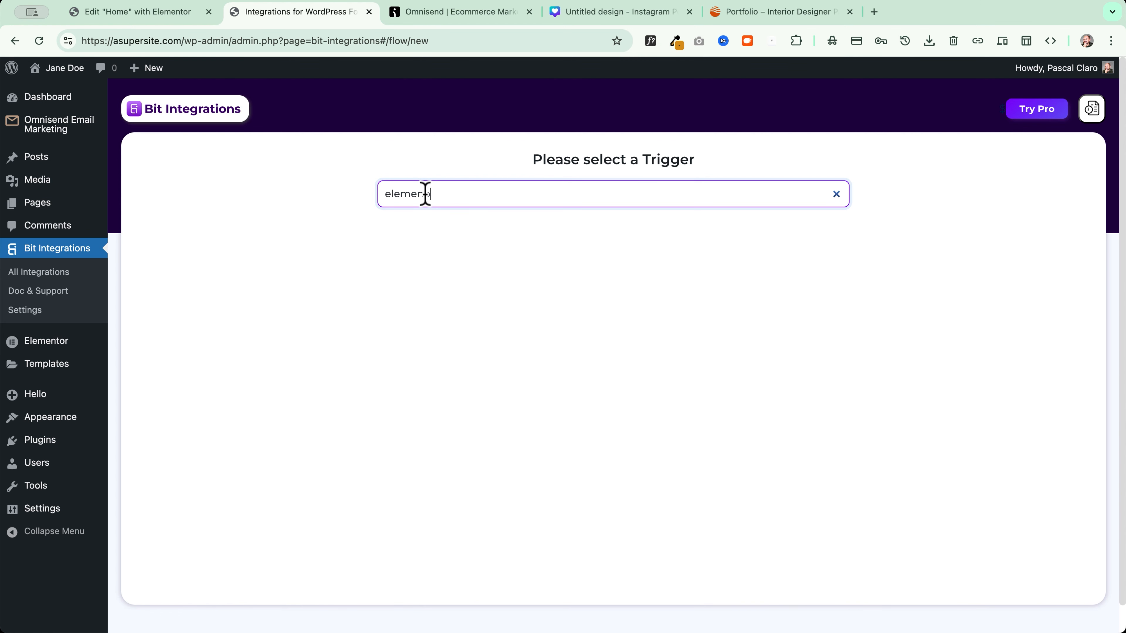
{"action": "left_click", "coordinate": [609, 287]}
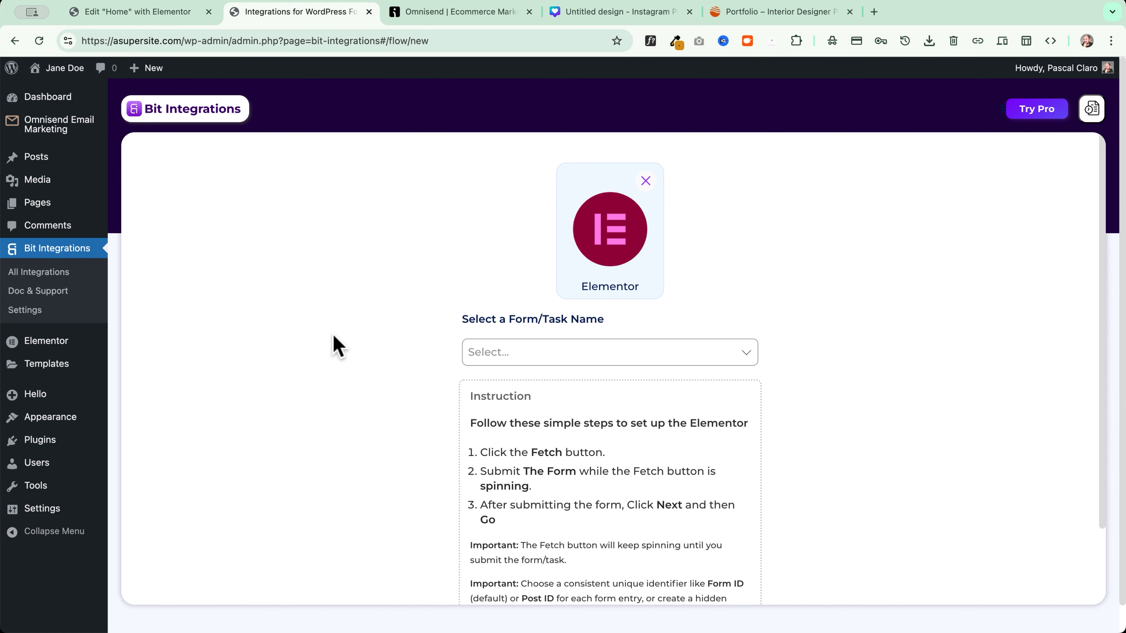
{"action": "left_click", "coordinate": [515, 353]}
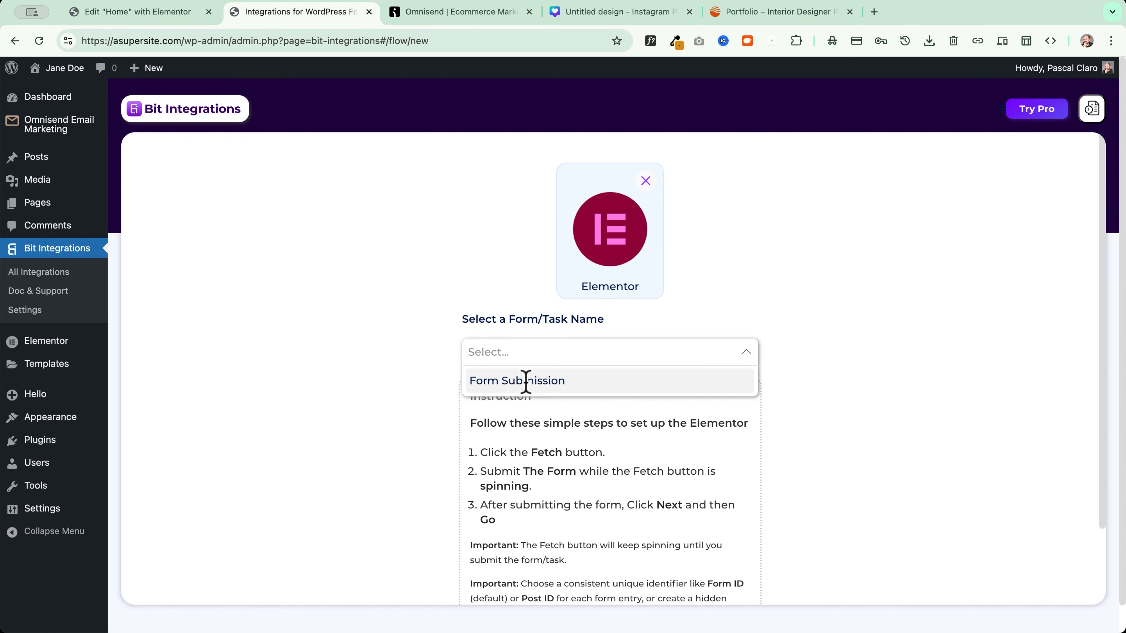
{"action": "left_click", "coordinate": [644, 385]}
{"action": "left_click", "coordinate": [611, 395]}
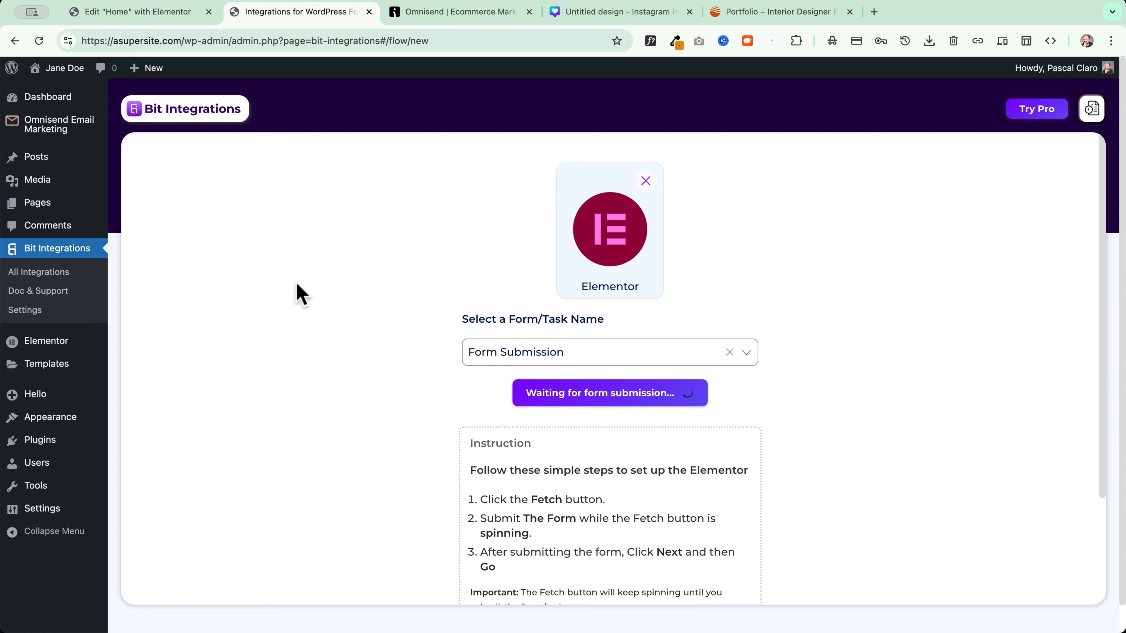
{"action": "left_click", "coordinate": [66, 71], "text": "super"}
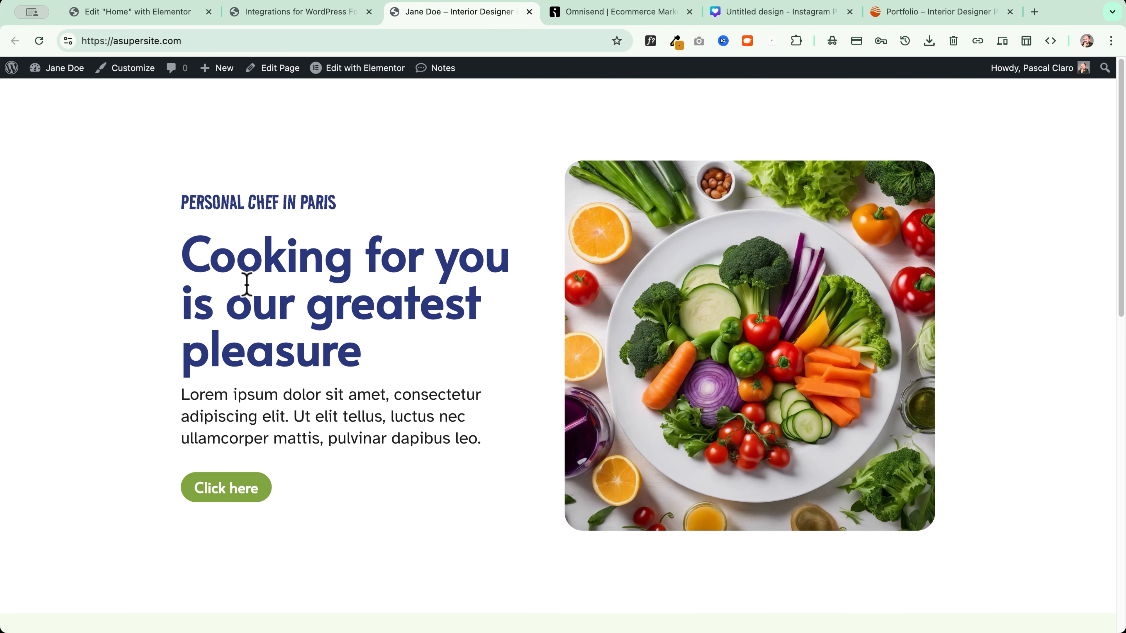
Submit a test name and e-mail address through the live site's Call To Action form
{"action": "scroll", "coordinate": [246, 284], "scroll_direction": "down", "scroll_amount": 8}
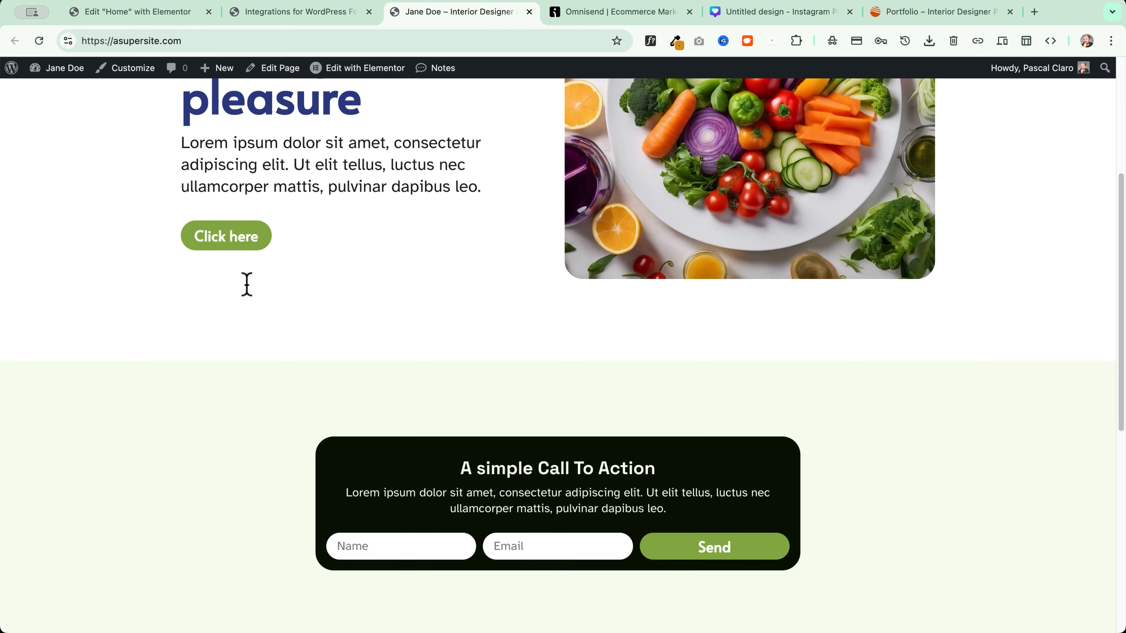
{"action": "left_click", "coordinate": [412, 469]}
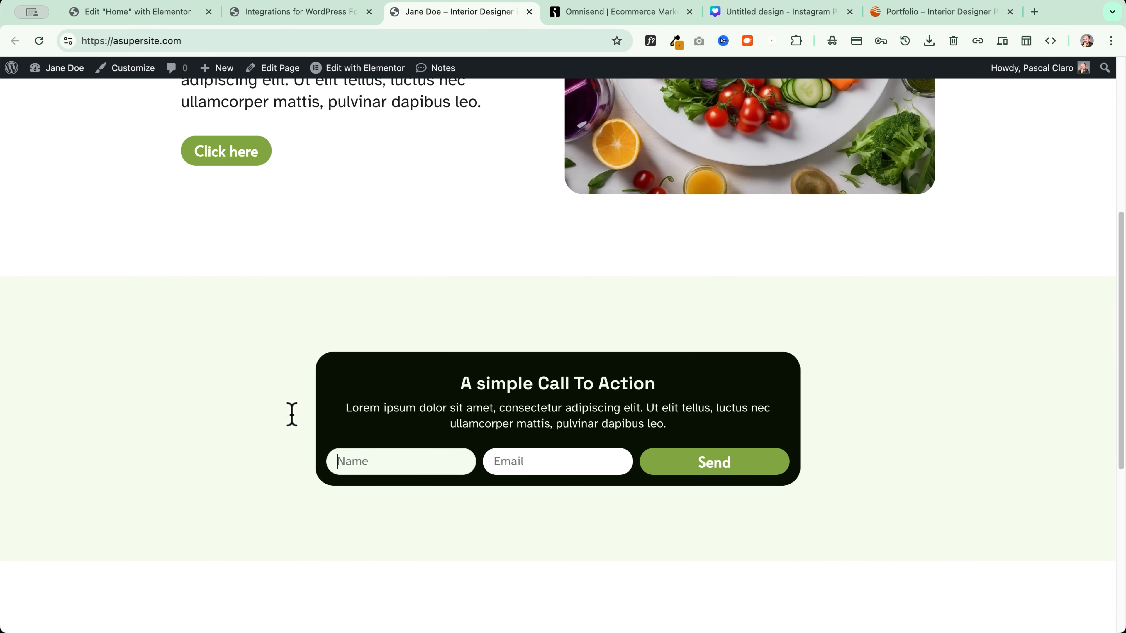
{"action": "type", "text": "Pas"}
{"action": "type", "text": "cal"}
{"action": "key", "text": "Tab"}
{"action": "type", "text": "info@myemail.com"}
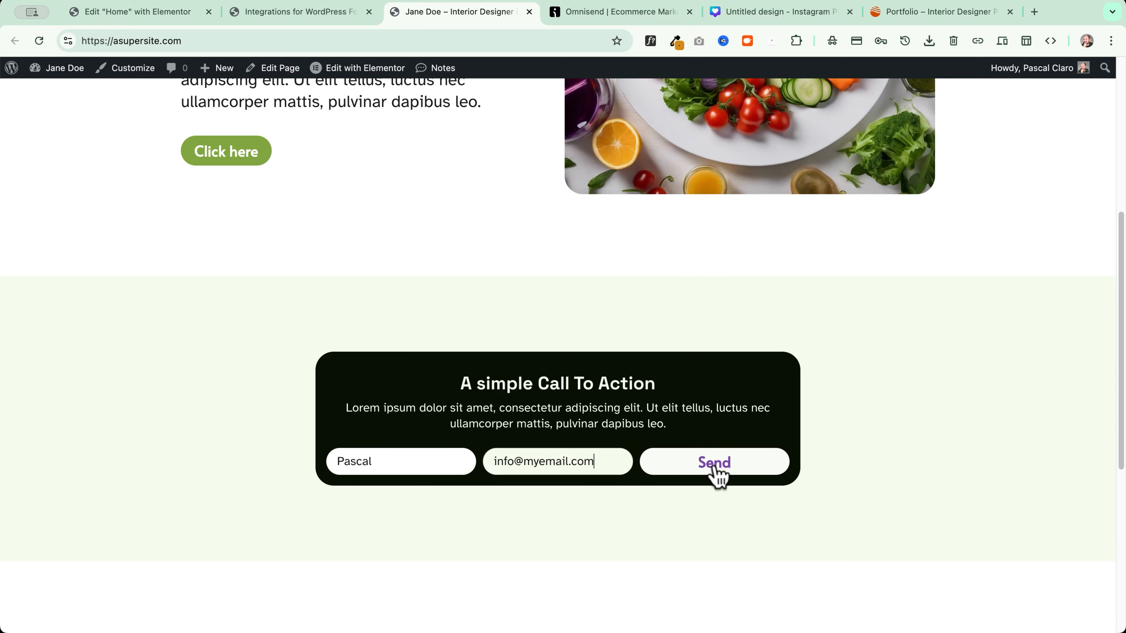
{"action": "left_click", "coordinate": [714, 464]}
Review the fetched Name and Email fields in Bit Integrations and proceed to Set Action
{"action": "left_click", "coordinate": [297, 13]}
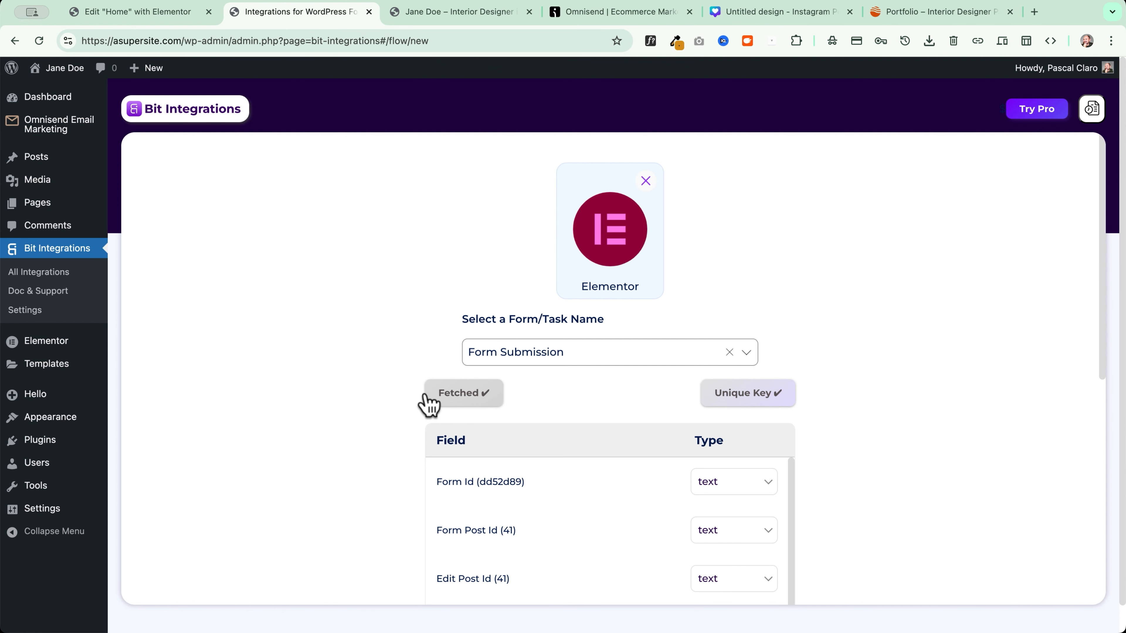
{"action": "scroll", "coordinate": [399, 399], "scroll_direction": "down", "scroll_amount": 3}
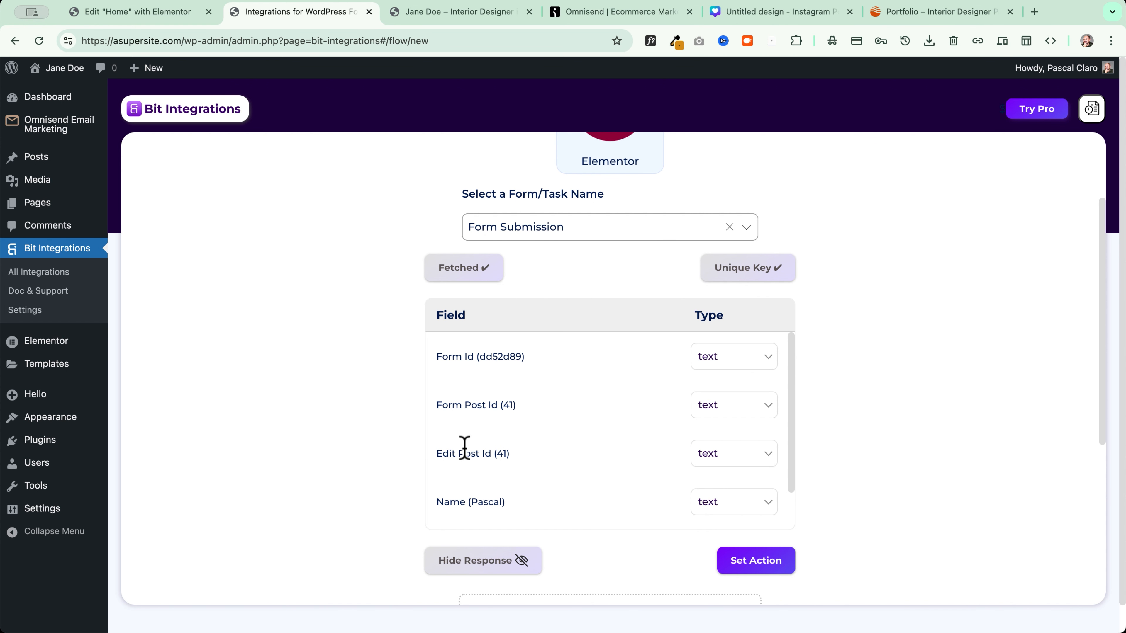
{"action": "scroll", "coordinate": [468, 519], "scroll_direction": "down", "scroll_amount": 1}
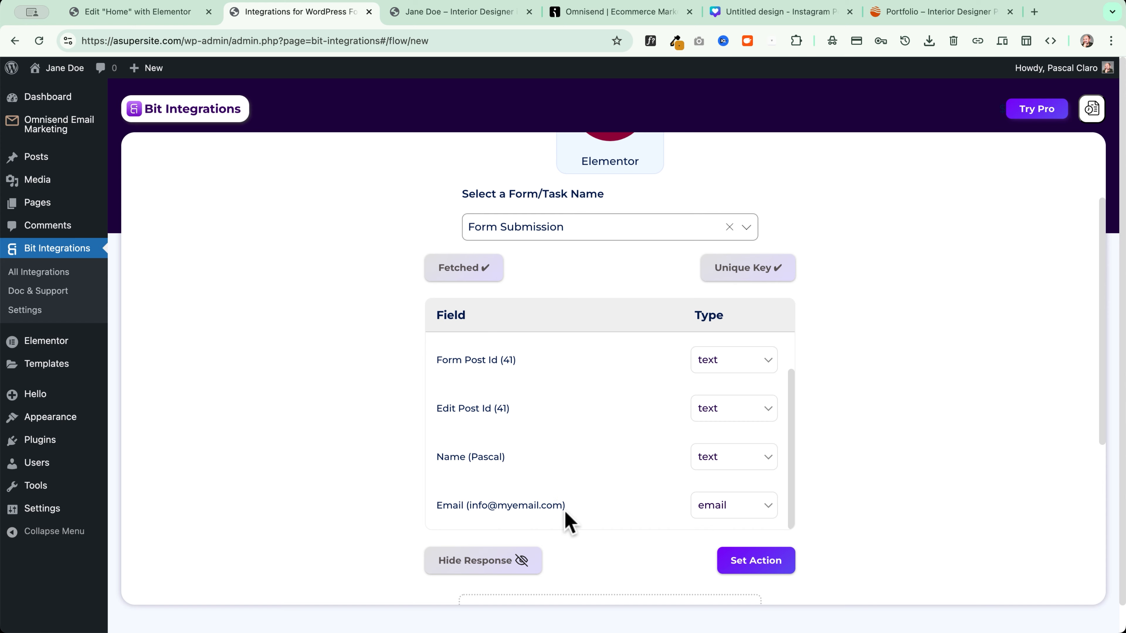
{"action": "scroll", "coordinate": [611, 430], "scroll_direction": "up", "scroll_amount": 1}
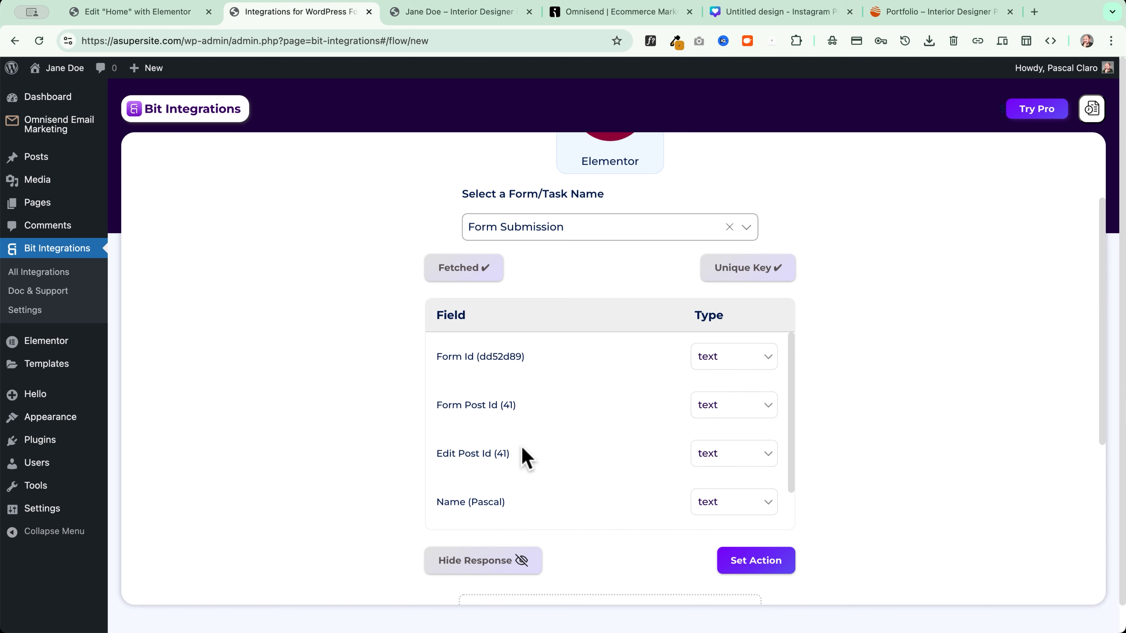
{"action": "scroll", "coordinate": [620, 384], "scroll_direction": "down", "scroll_amount": 1}
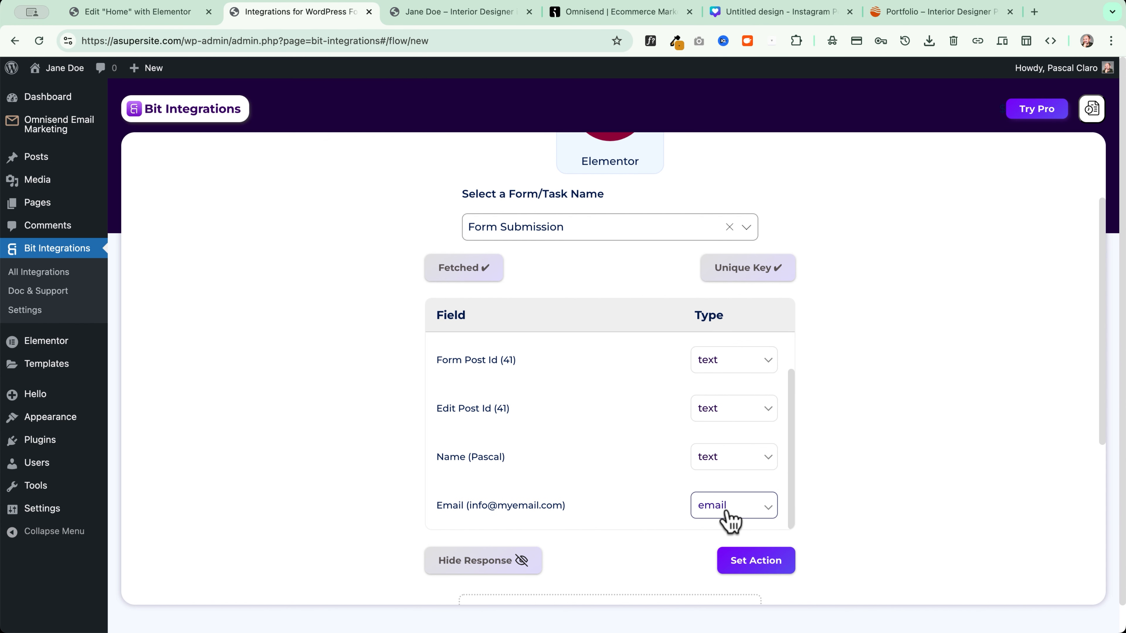
{"action": "left_click", "coordinate": [760, 567]}
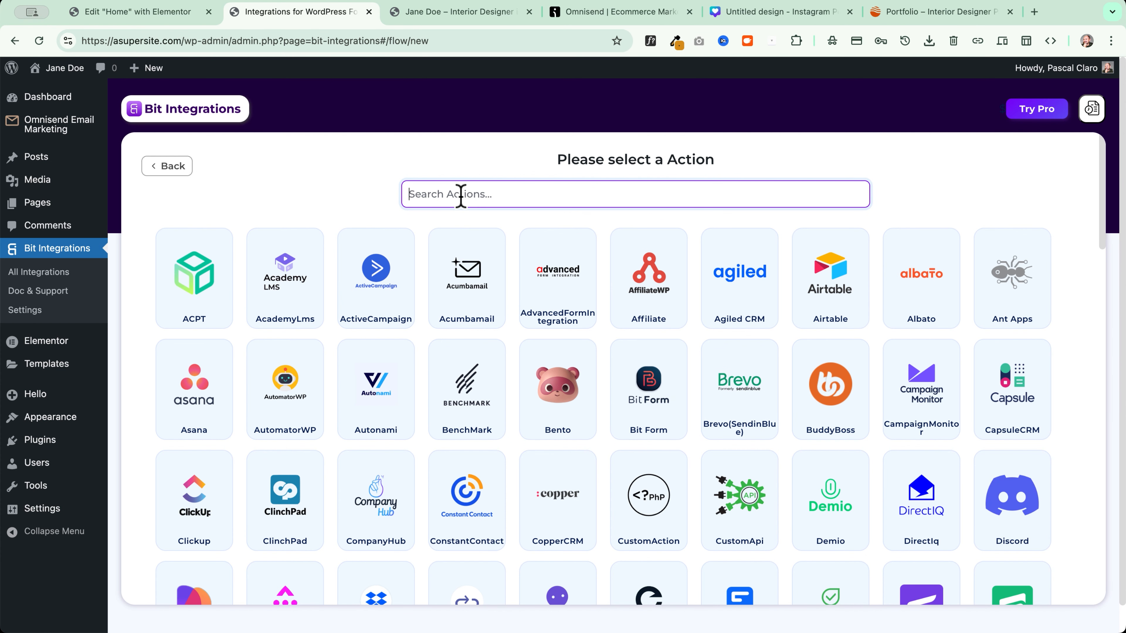
Choose OmniSend as the action, name the integration 'OmniSend Optin', and follow the API Token link
{"action": "type", "text": "omnisend"}
{"action": "left_click", "coordinate": [618, 296]}
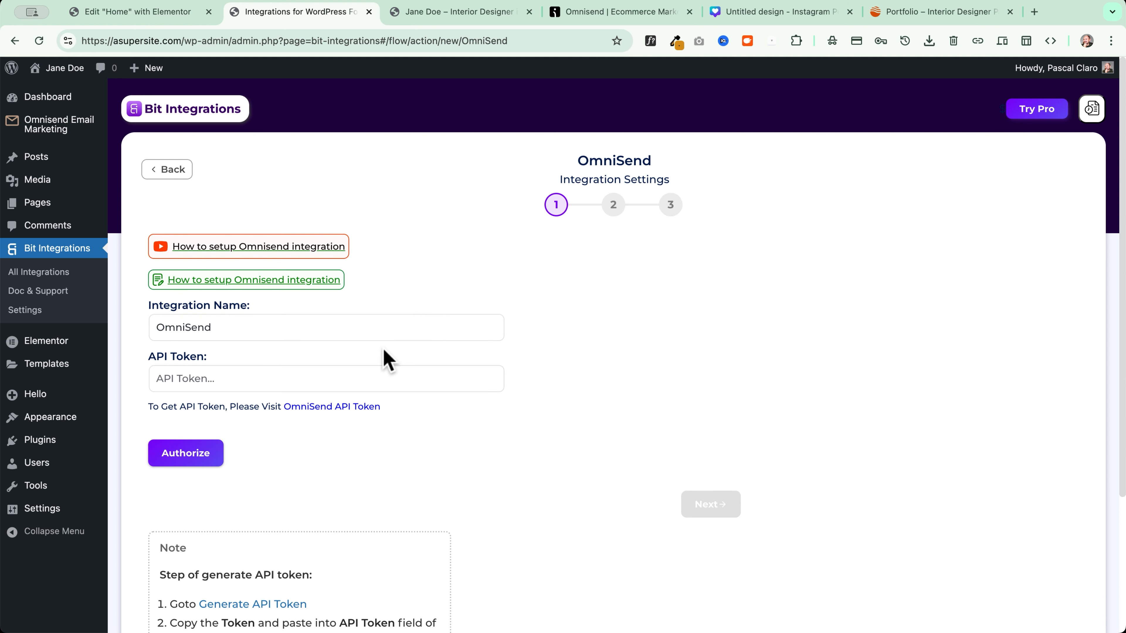
{"action": "left_click", "coordinate": [324, 333]}
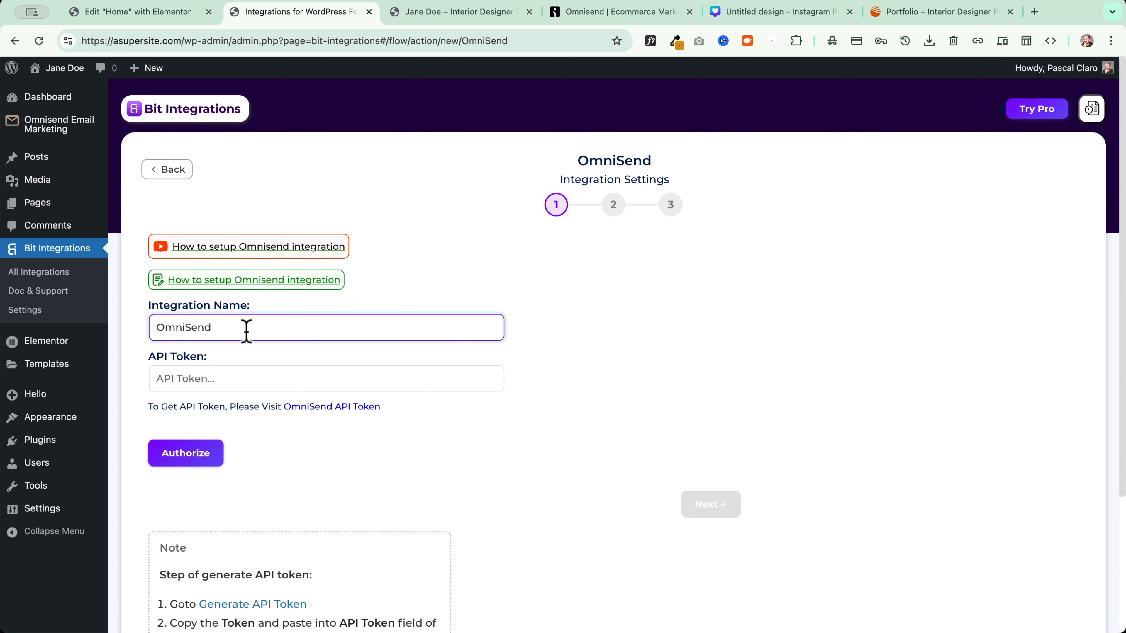
{"action": "type", "text": "Optin"}
{"action": "left_click", "coordinate": [212, 378]}
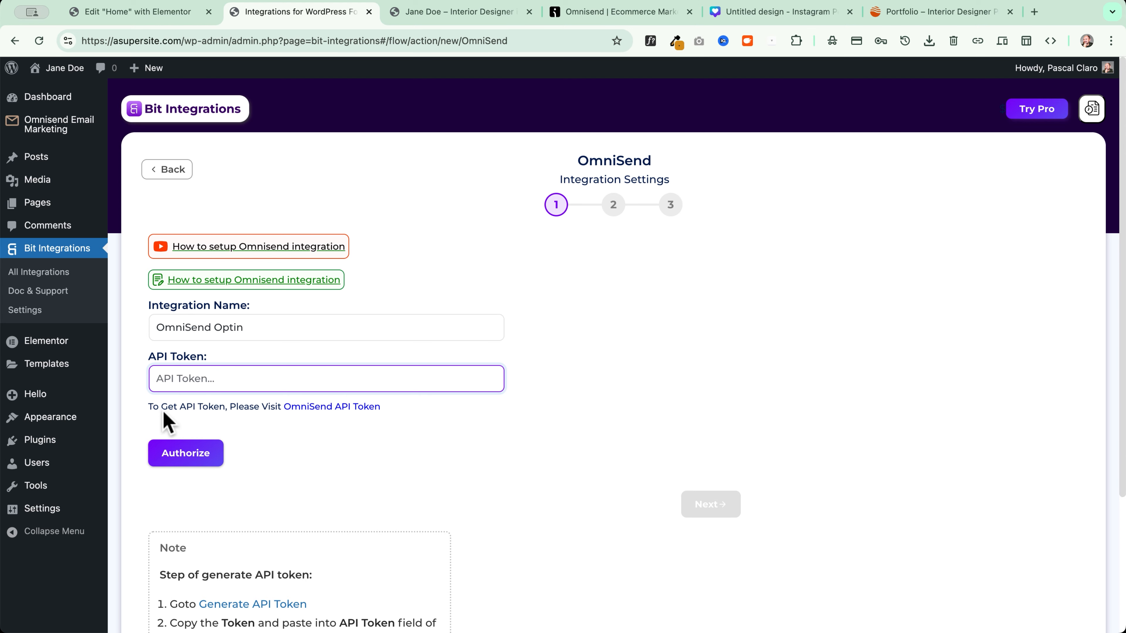
{"action": "left_click", "coordinate": [330, 407]}
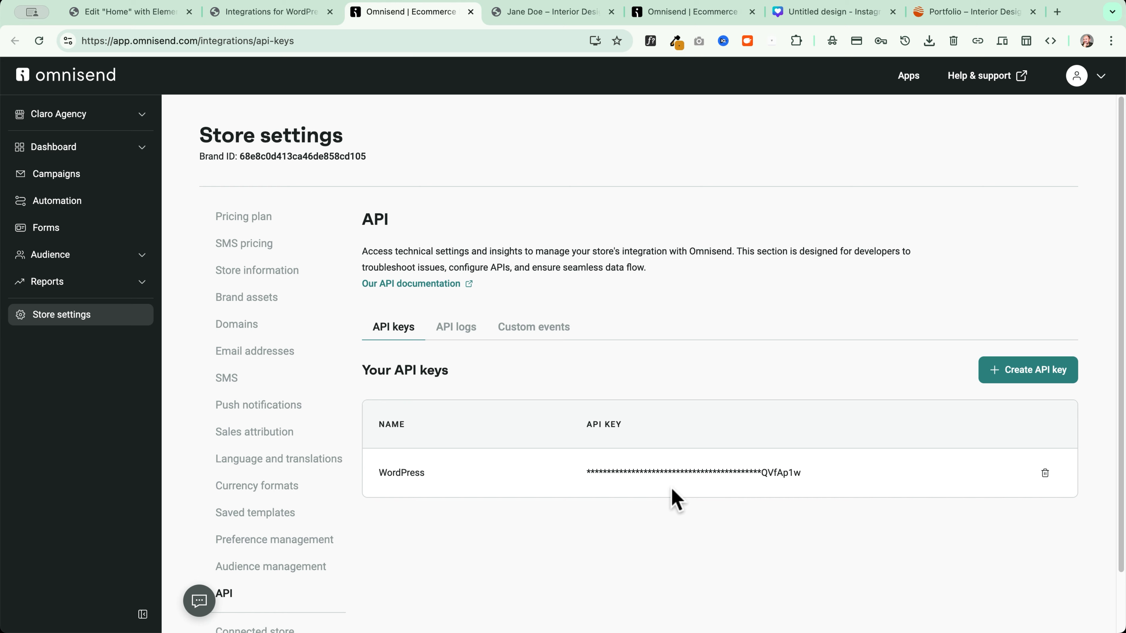
Create an Omnisend API key named 'Elementor Form Integration' and copy it
{"action": "left_click_drag", "start_coordinate": [586, 472], "coordinate": [827, 468]}
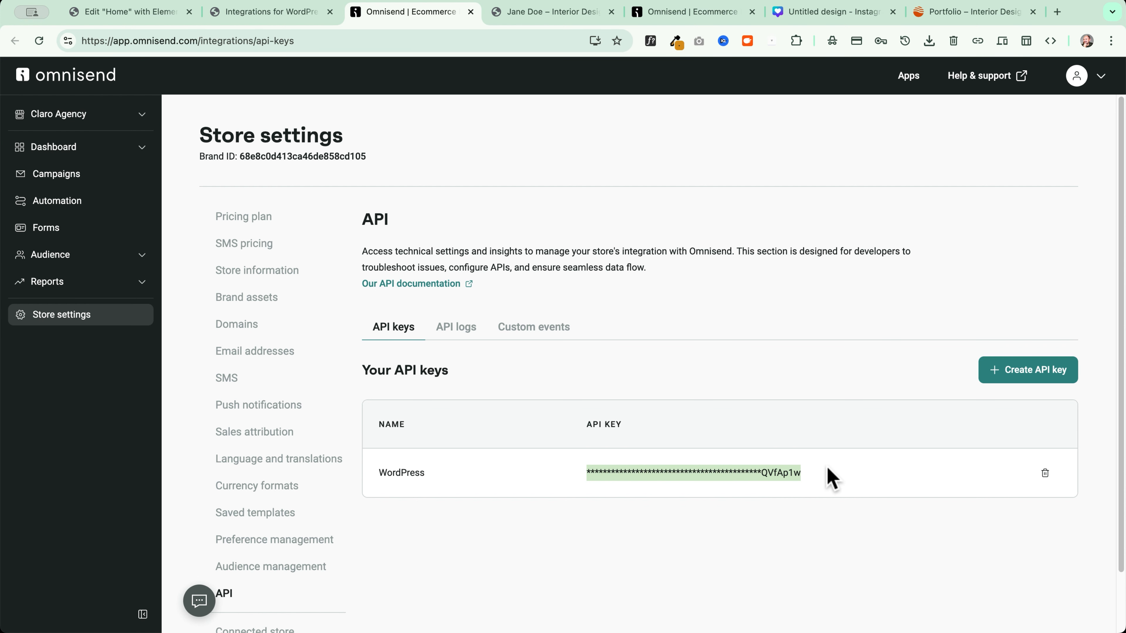
{"action": "left_click", "coordinate": [742, 485]}
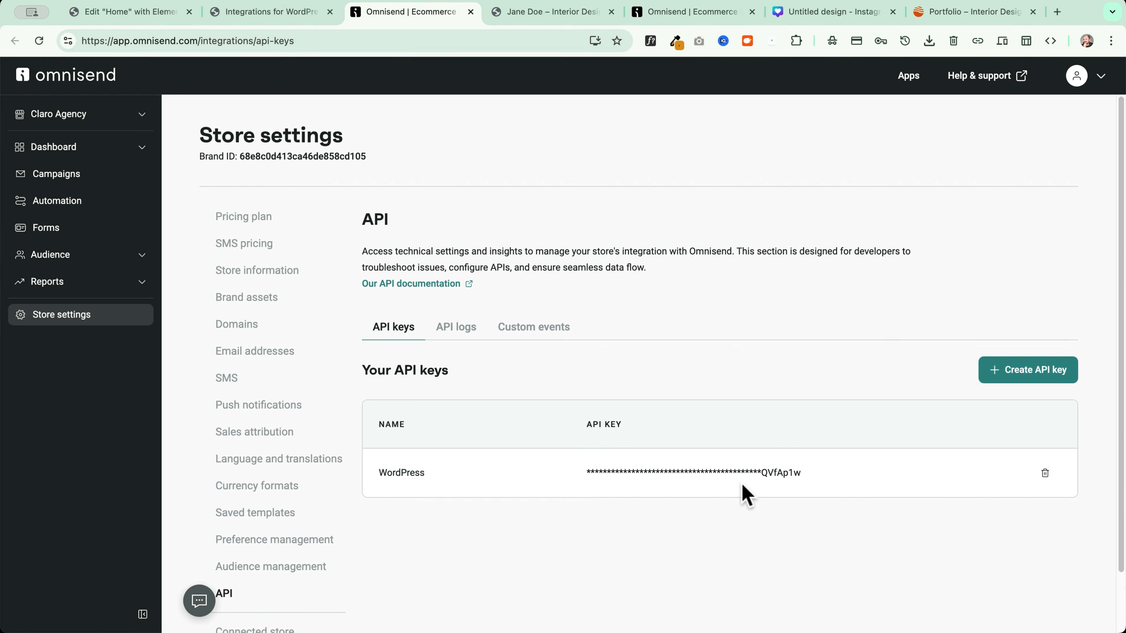
{"action": "left_click", "coordinate": [1025, 372]}
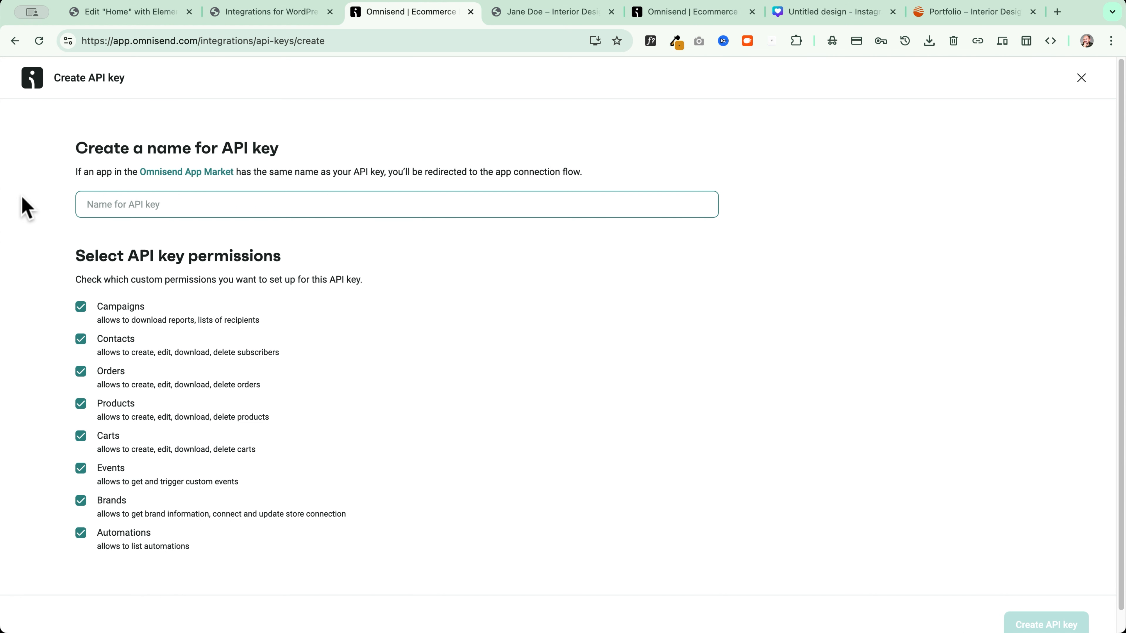
{"action": "type", "text": "Elementor FDomr"}
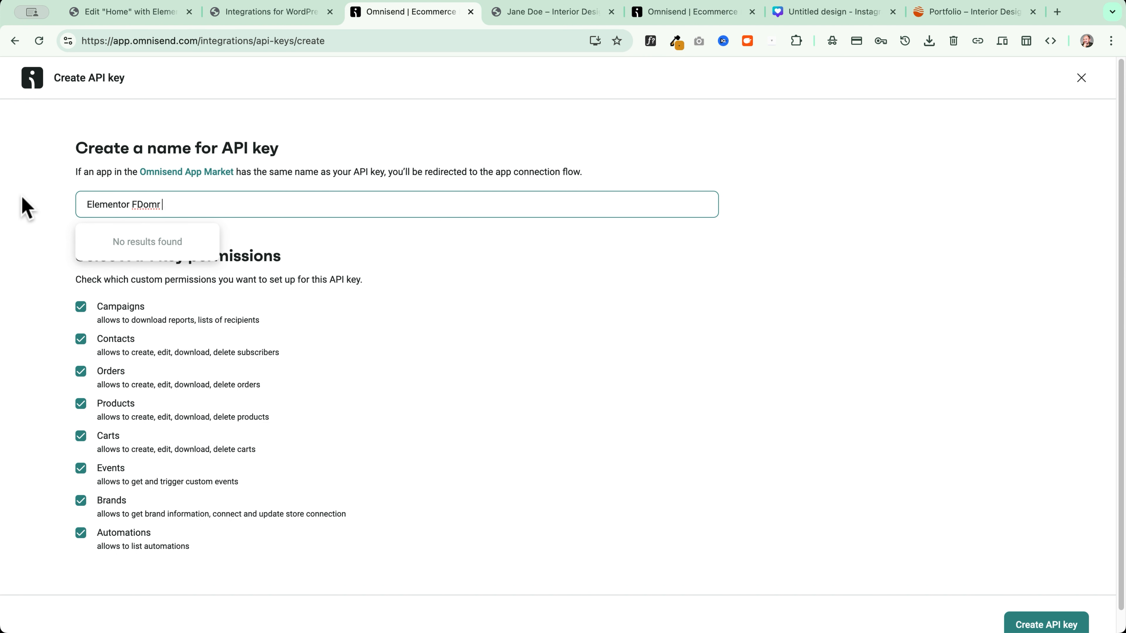
{"action": "type", "text": " Integration"}
{"action": "scroll", "coordinate": [532, 399], "scroll_direction": "down", "scroll_amount": 1}
{"action": "left_click", "coordinate": [1061, 616]}
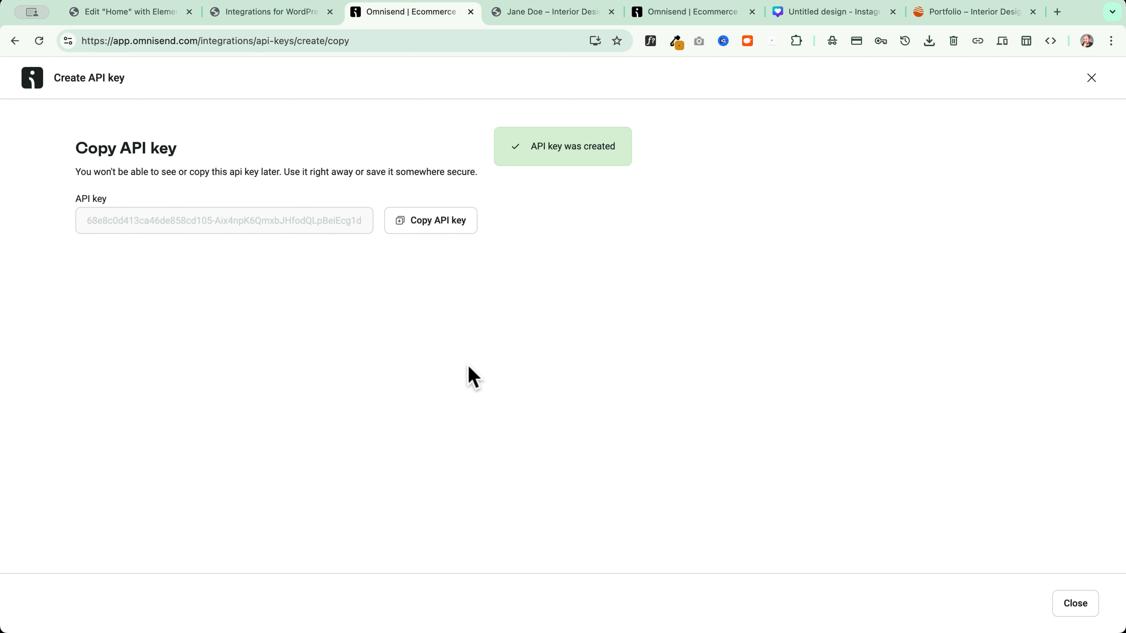
{"action": "left_click", "coordinate": [429, 224]}
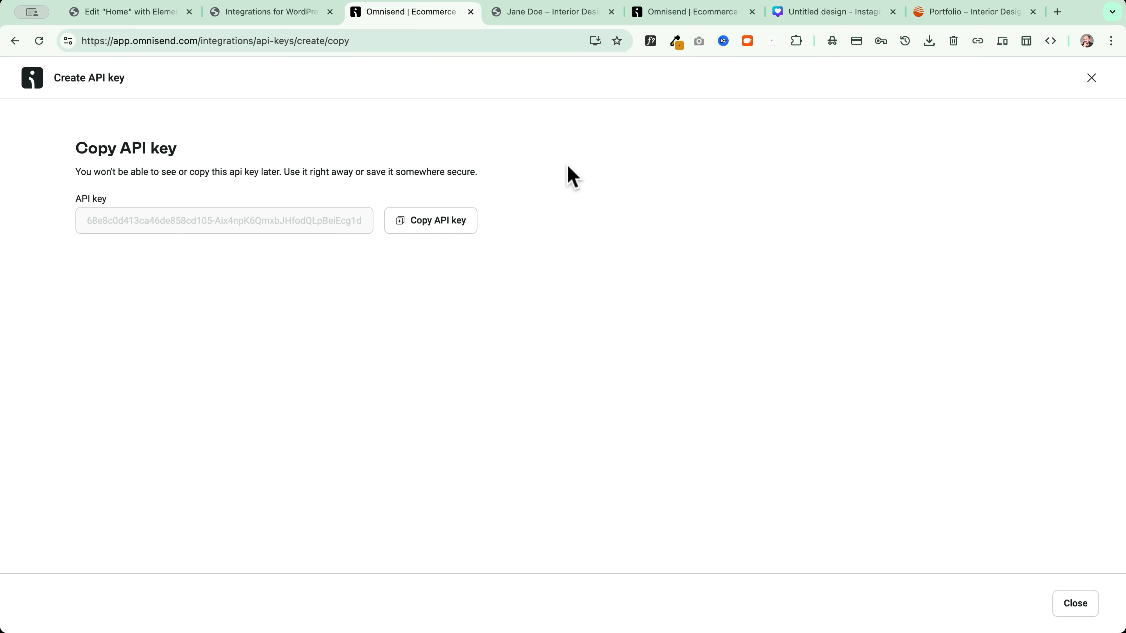
Paste the copied Omnisend API key as the API Token and authorize the connection
{"action": "left_click", "coordinate": [266, 13]}
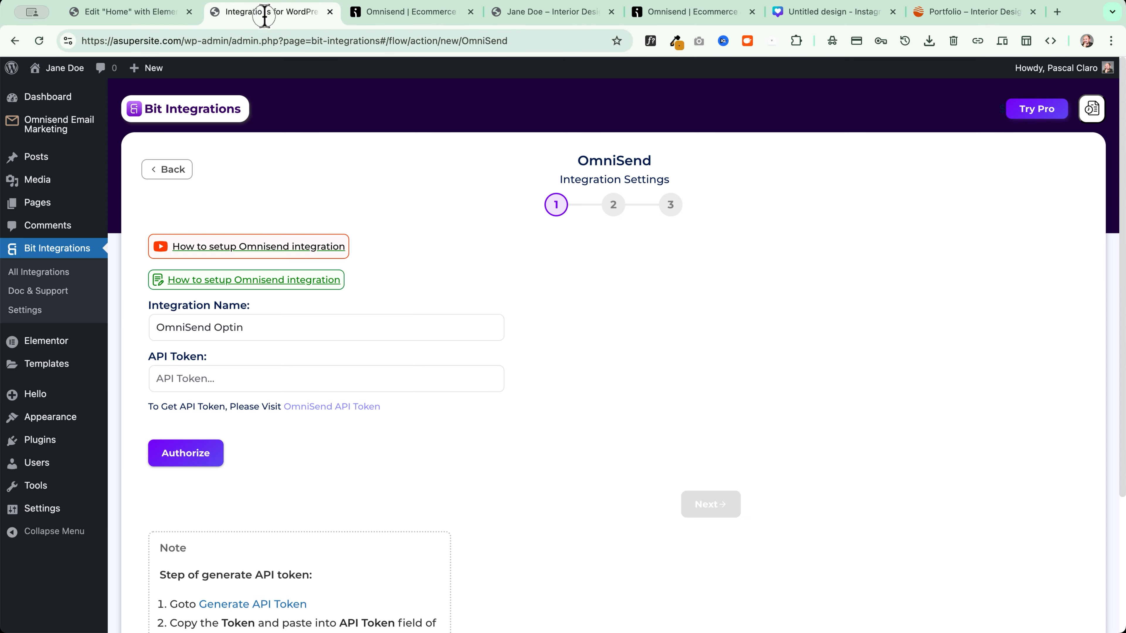
{"action": "left_click", "coordinate": [290, 379]}
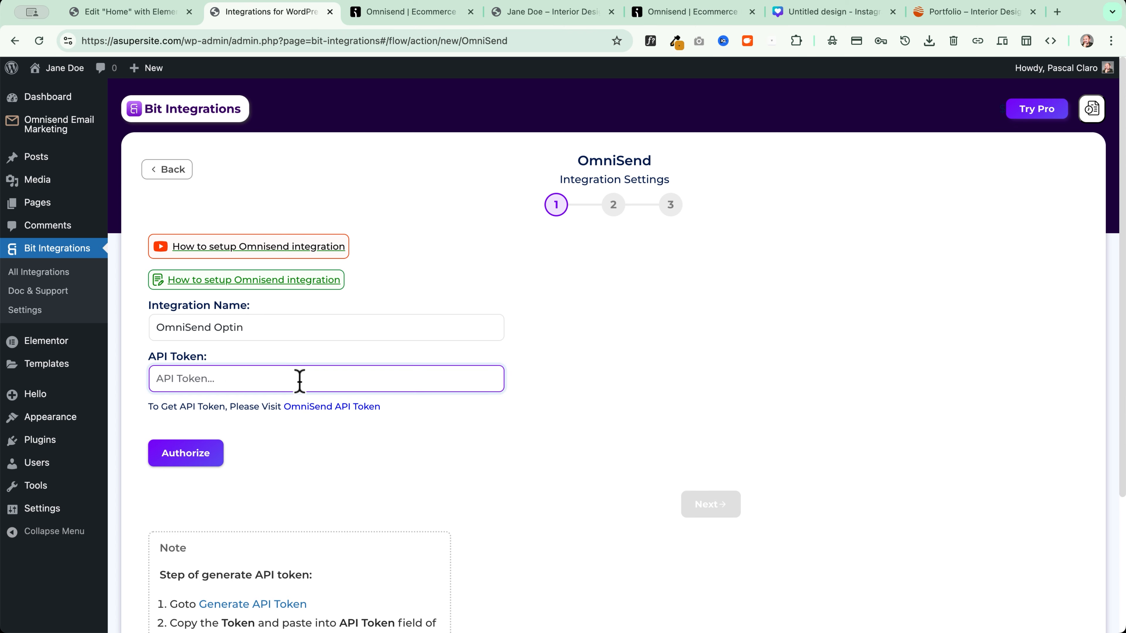
{"action": "key", "text": "super+v"}
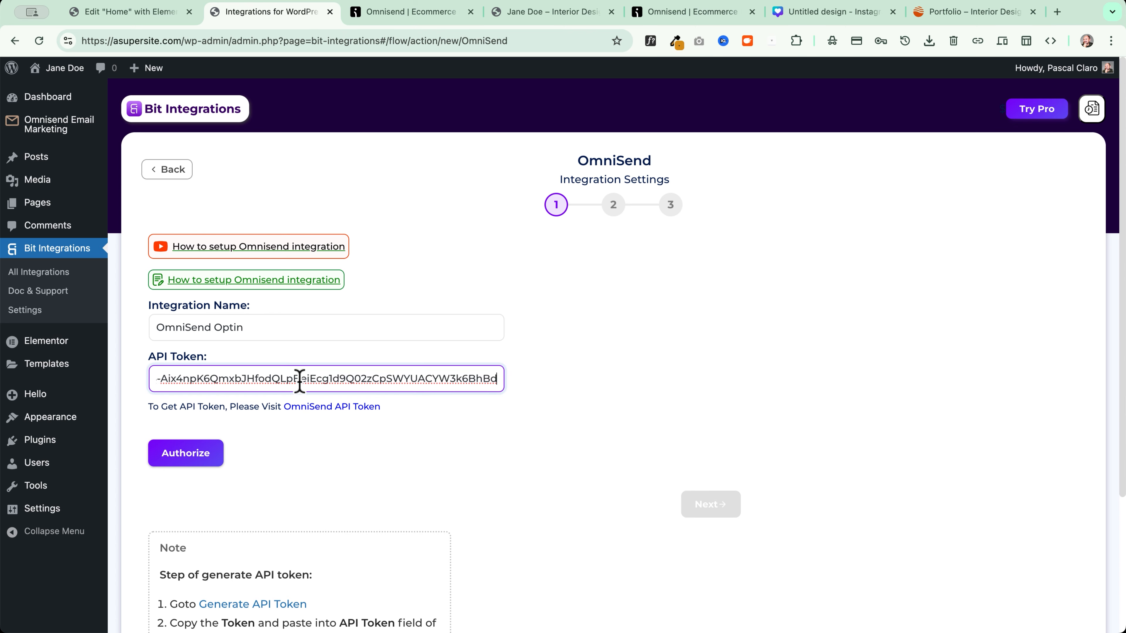
{"action": "left_click", "coordinate": [185, 462]}
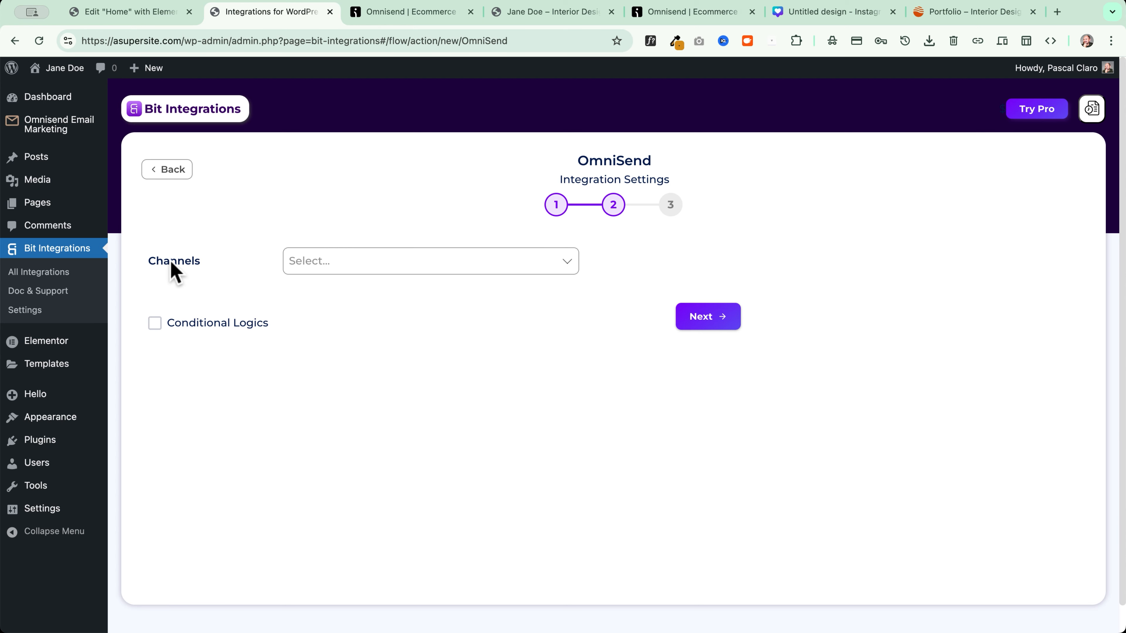
Set the channel to Email with Email Status Subscribed
{"action": "left_click", "coordinate": [351, 261]}
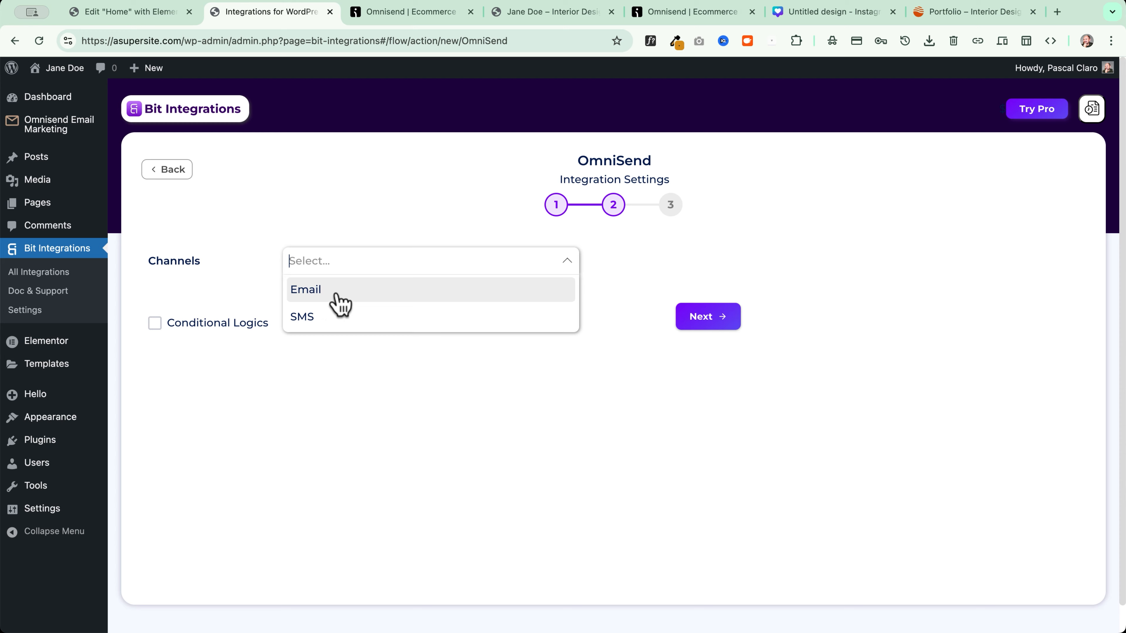
{"action": "left_click", "coordinate": [391, 301]}
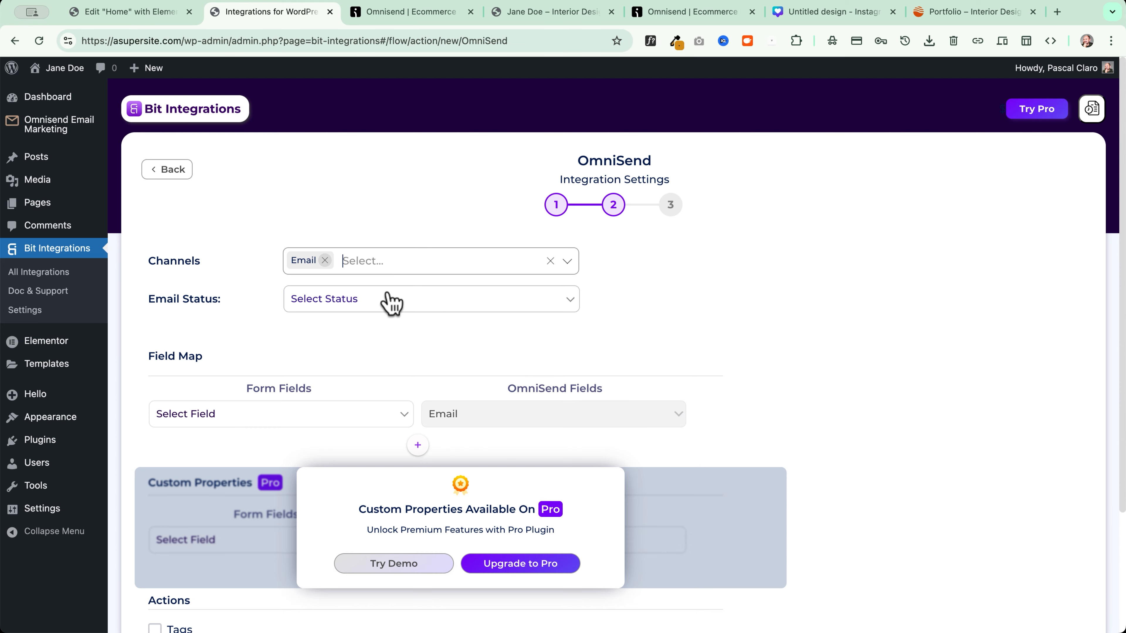
{"action": "left_click", "coordinate": [360, 260]}
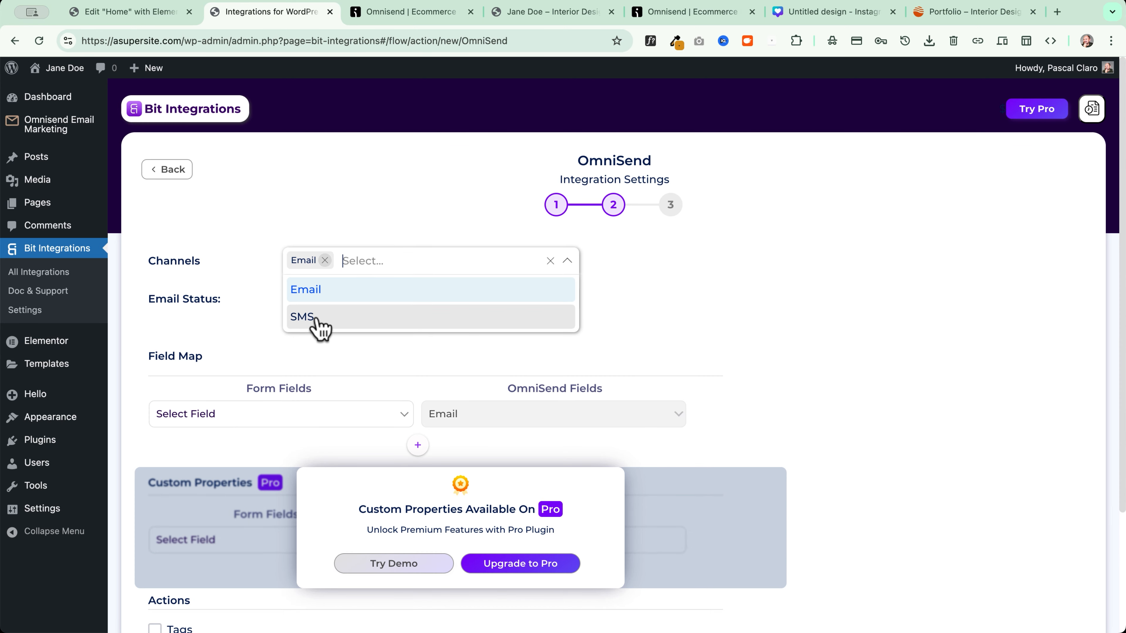
{"action": "left_click", "coordinate": [262, 285]}
{"action": "left_click", "coordinate": [348, 299]}
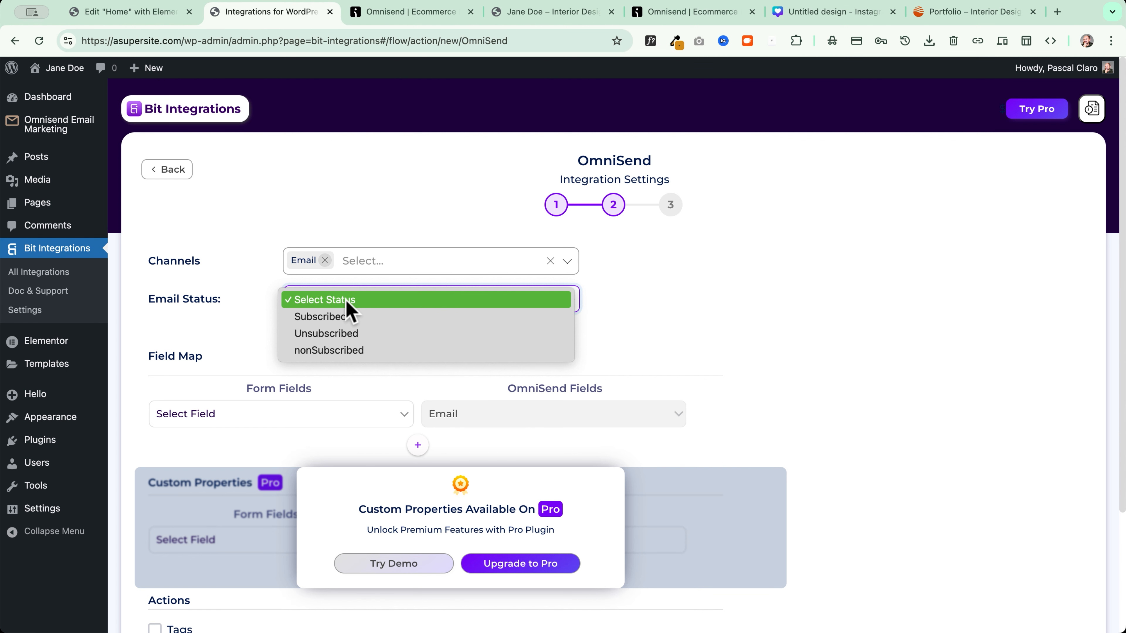
{"action": "left_click", "coordinate": [306, 317]}
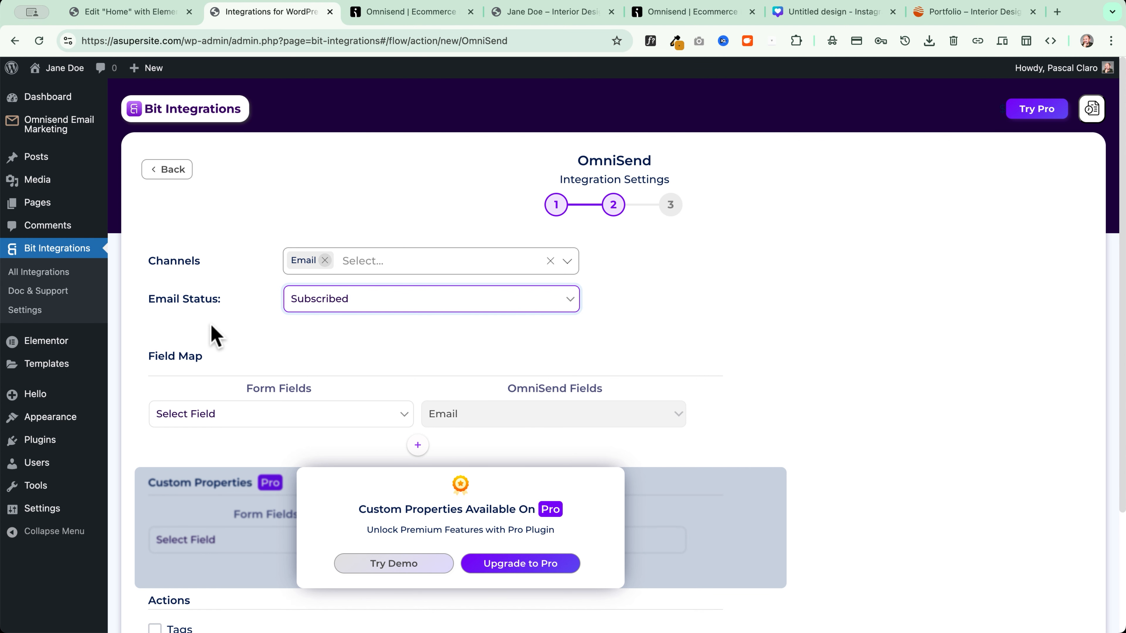
Map the form's Email field to Email and its Name field to First Name
{"action": "scroll", "coordinate": [204, 330], "scroll_direction": "down", "scroll_amount": 3}
{"action": "left_click", "coordinate": [232, 272]}
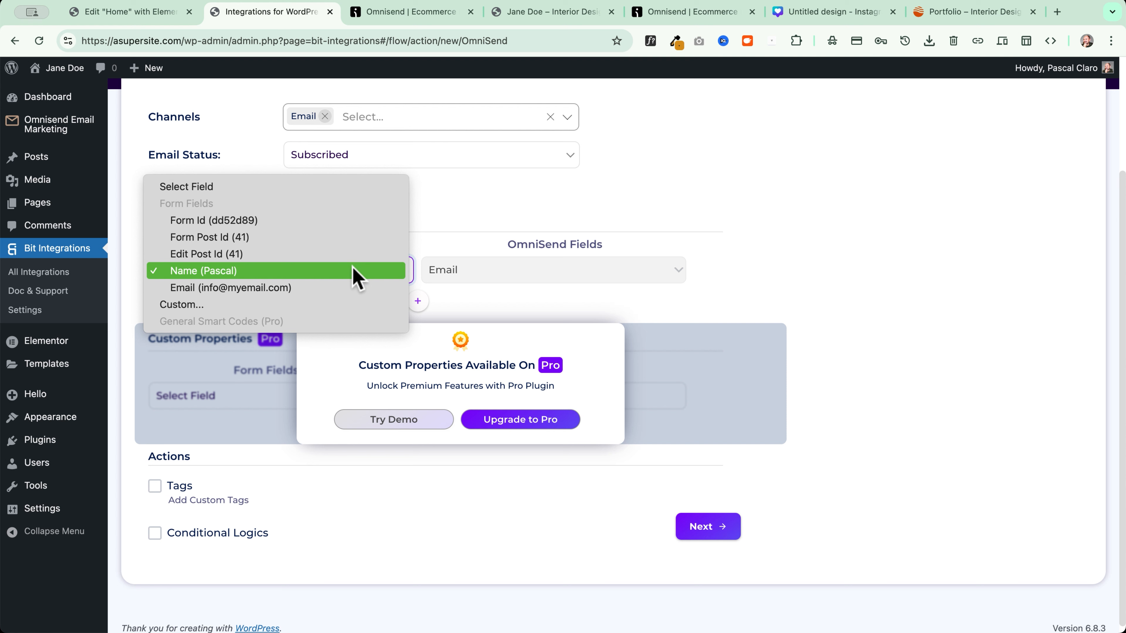
{"action": "left_click", "coordinate": [345, 287]}
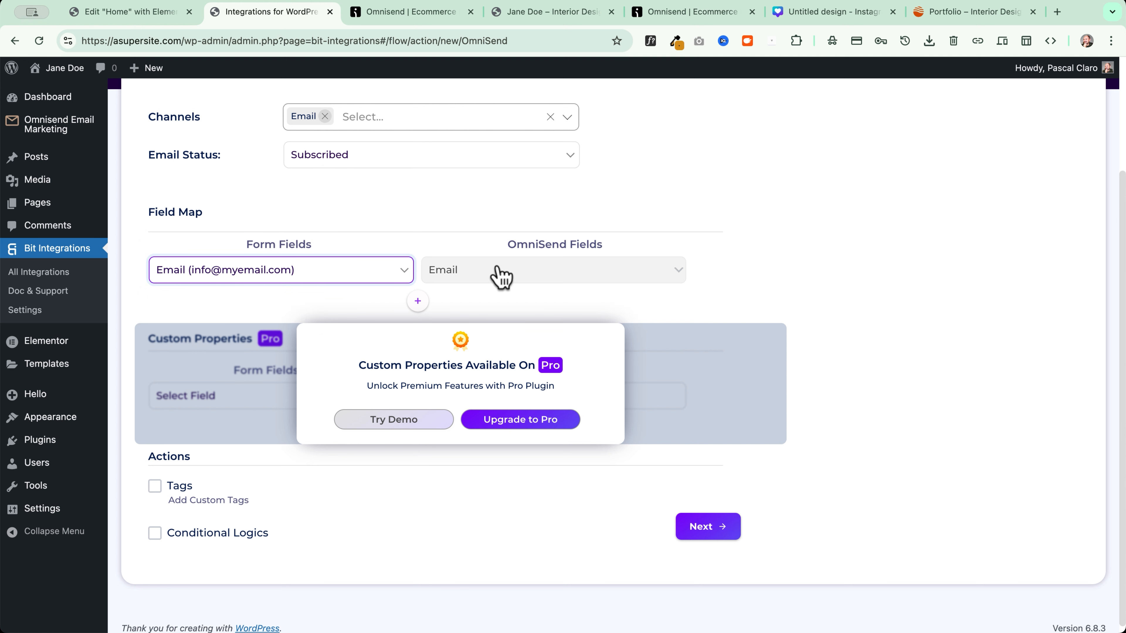
{"action": "left_click", "coordinate": [418, 302]}
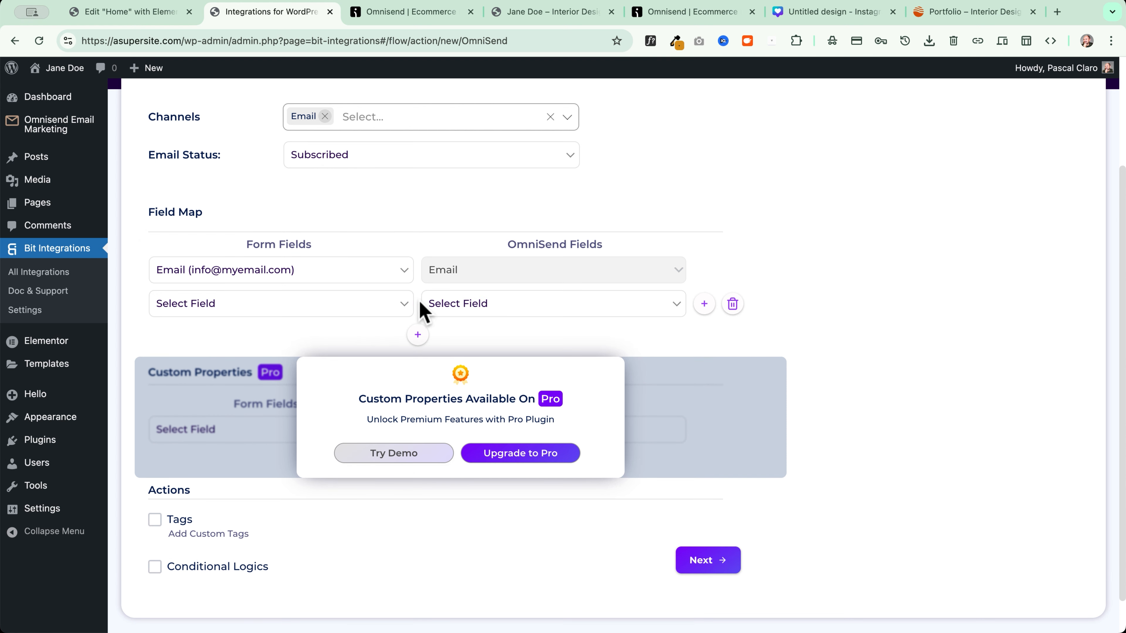
{"action": "left_click", "coordinate": [296, 306]}
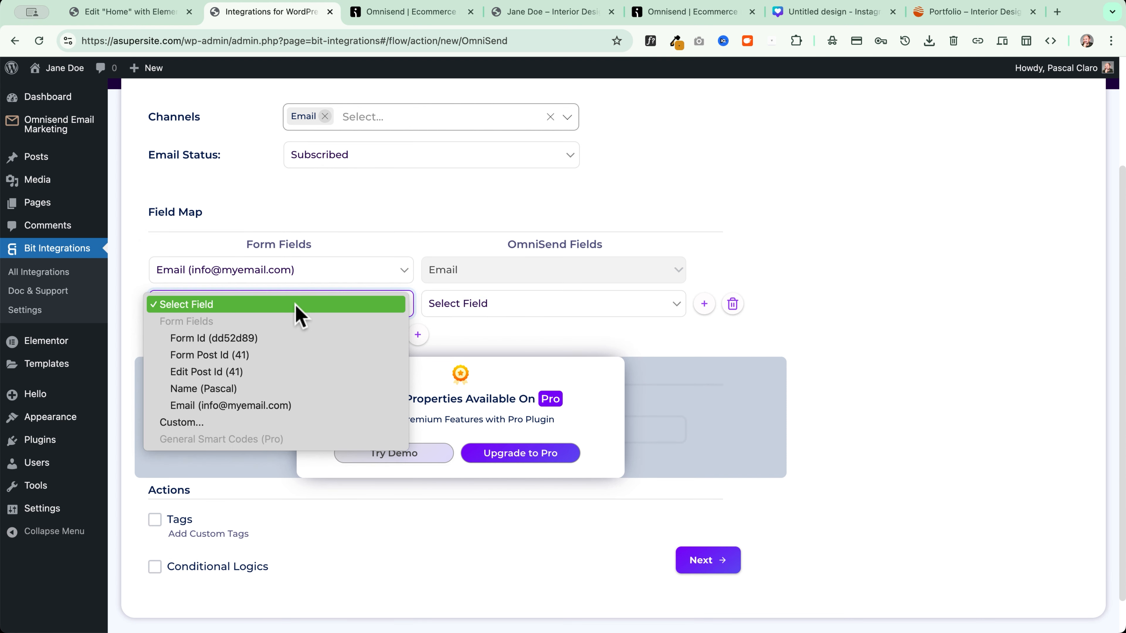
{"action": "left_click", "coordinate": [259, 390]}
{"action": "left_click", "coordinate": [481, 310]}
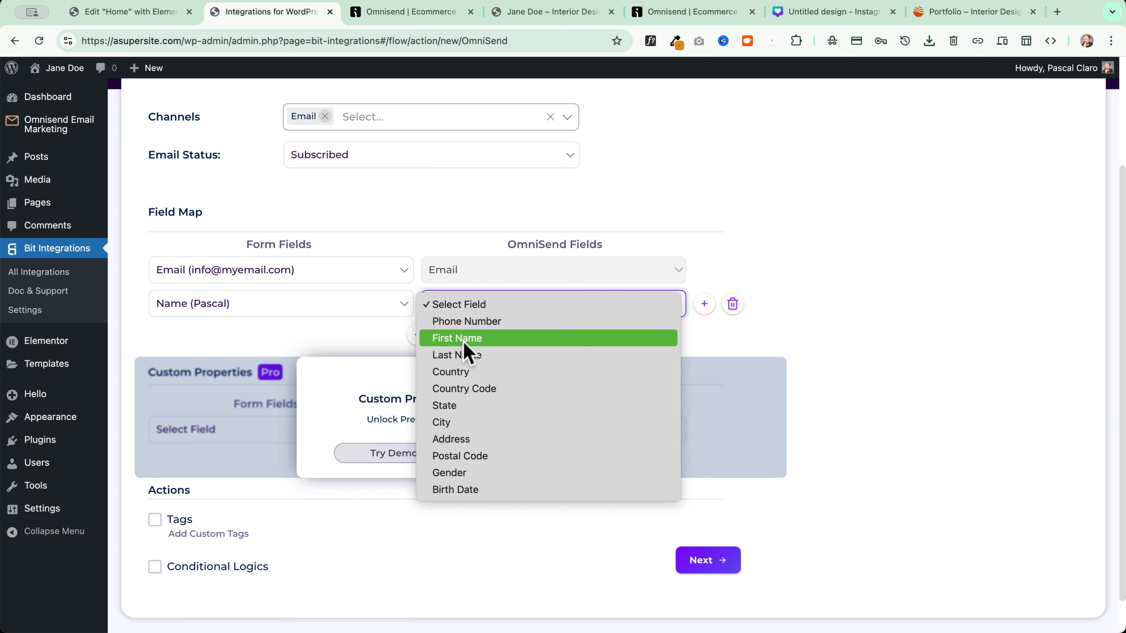
{"action": "left_click", "coordinate": [485, 341]}
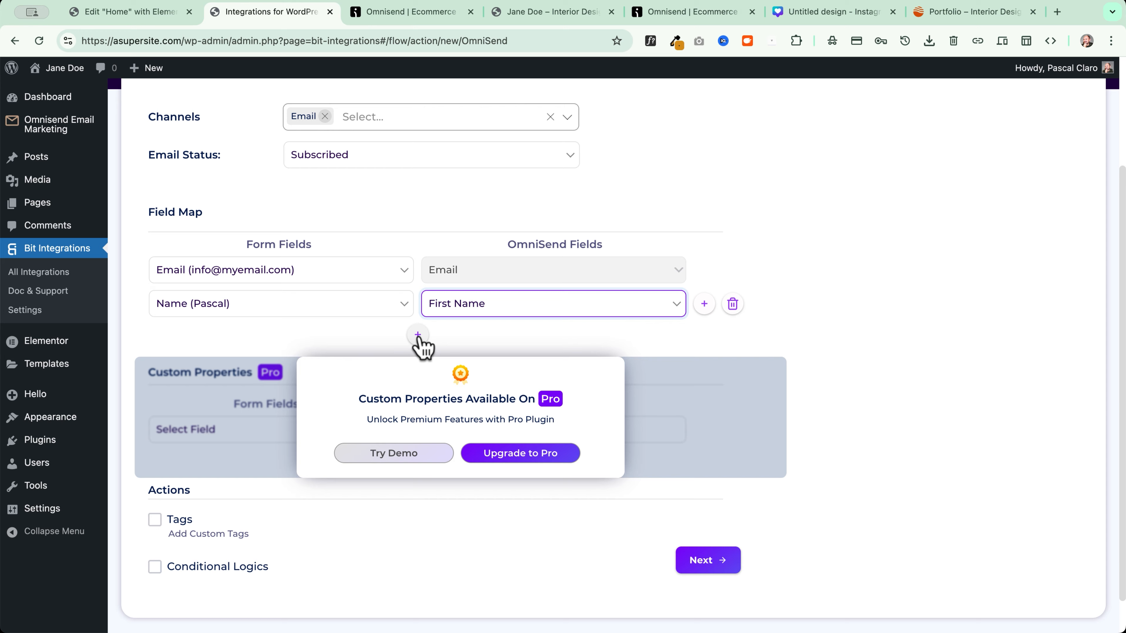
Enable Tags with the custom tag 'elementor form' and continue to the final screen
{"action": "left_click", "coordinate": [481, 310]}
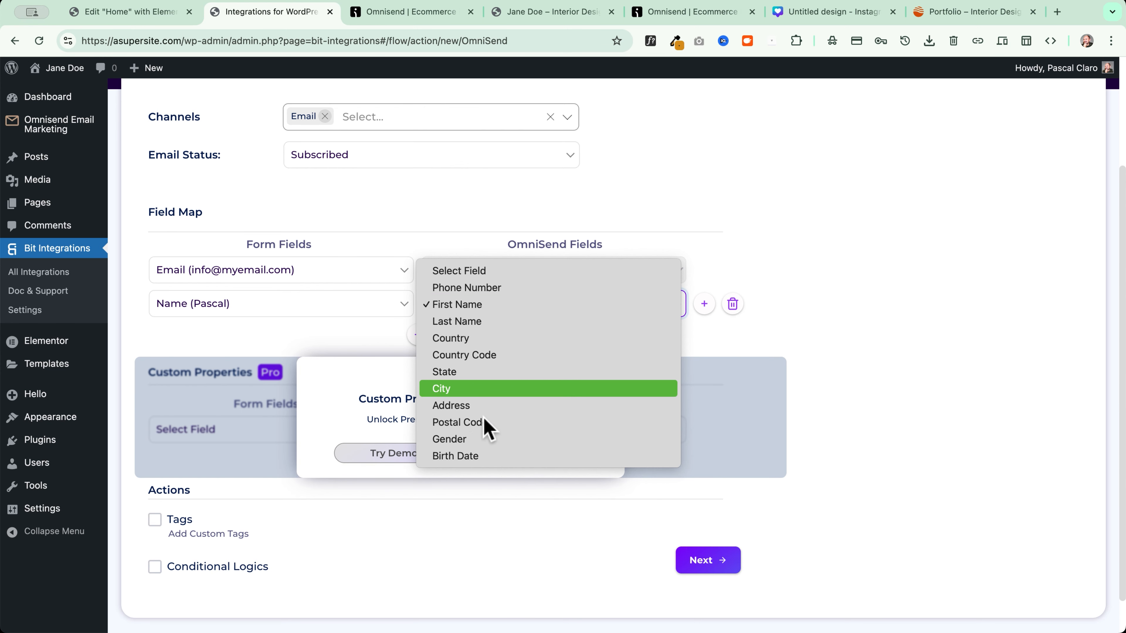
{"action": "left_click", "coordinate": [301, 332]}
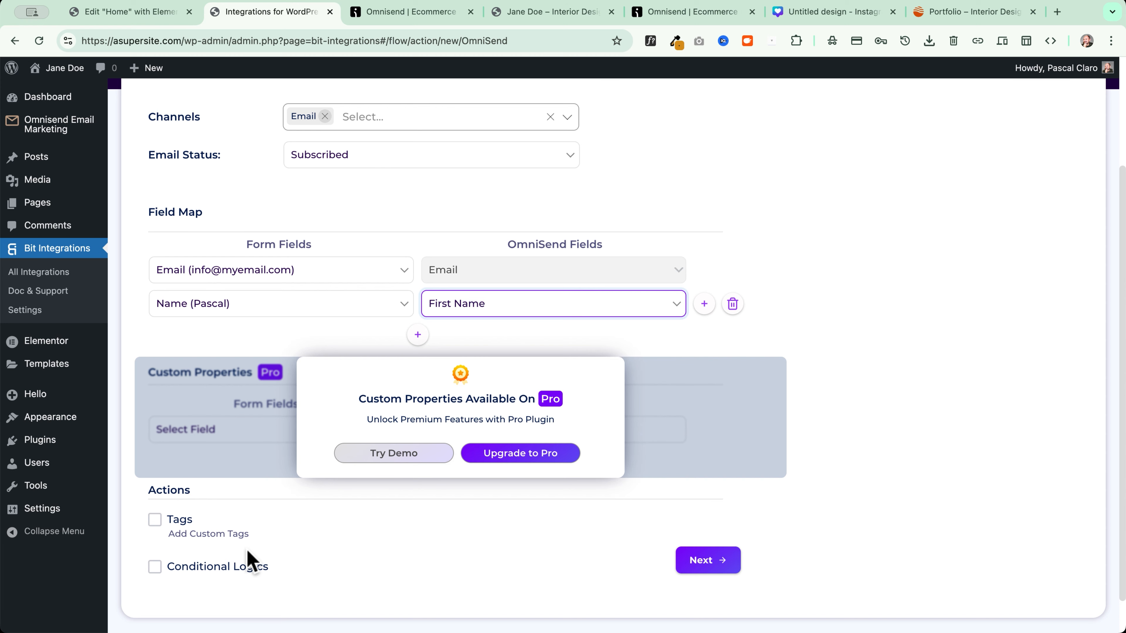
{"action": "left_click", "coordinate": [155, 521]}
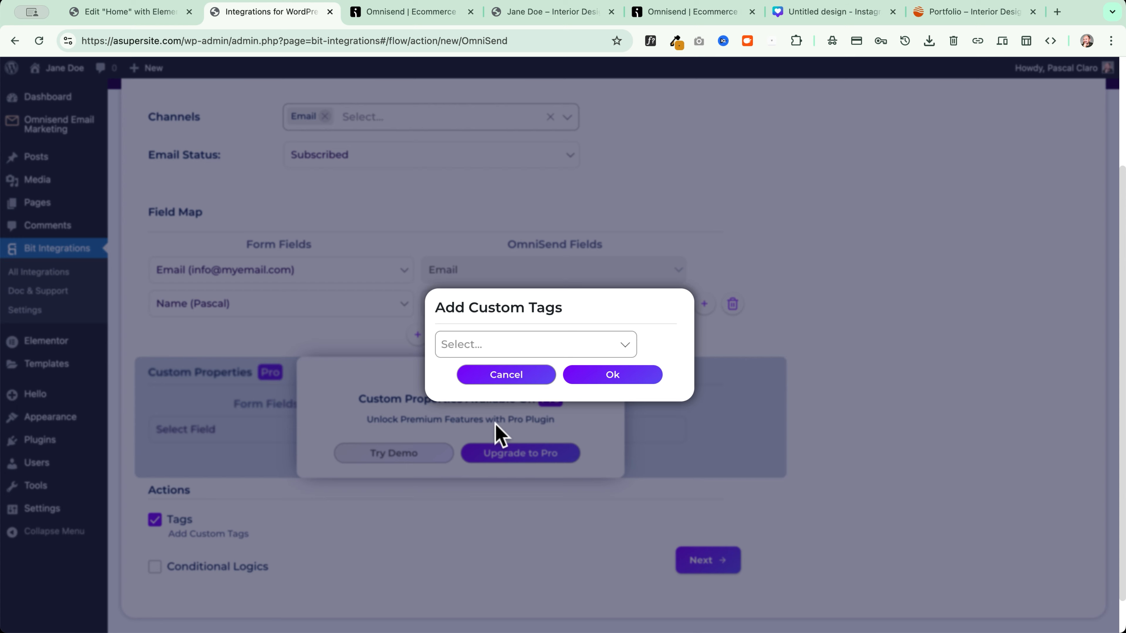
{"action": "left_click", "coordinate": [490, 346]}
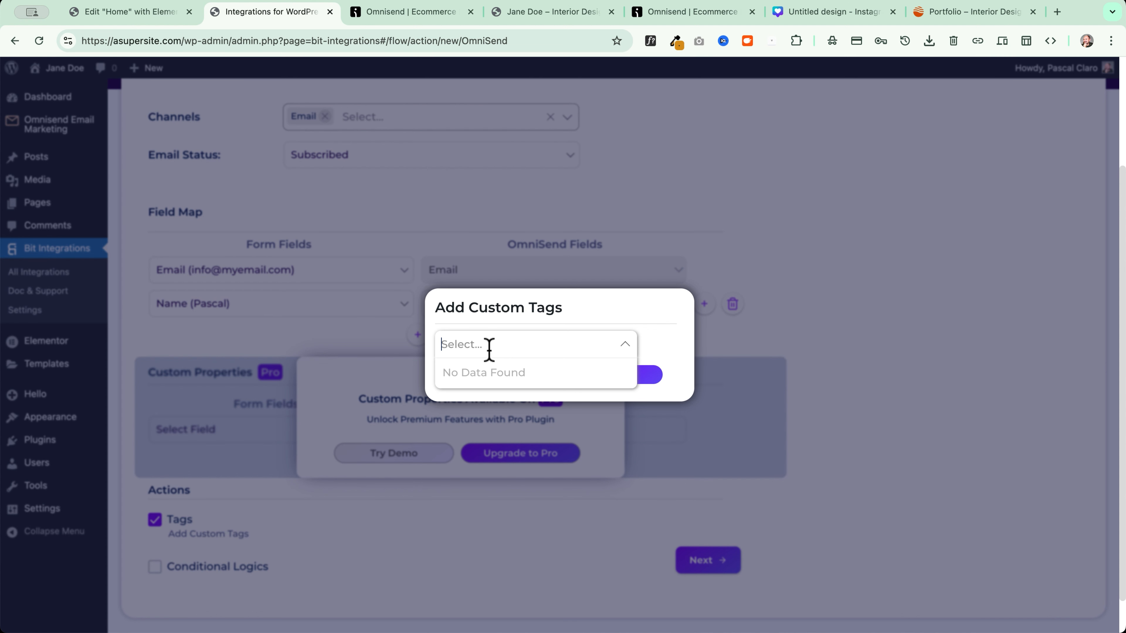
{"action": "type", "text": "elemento"}
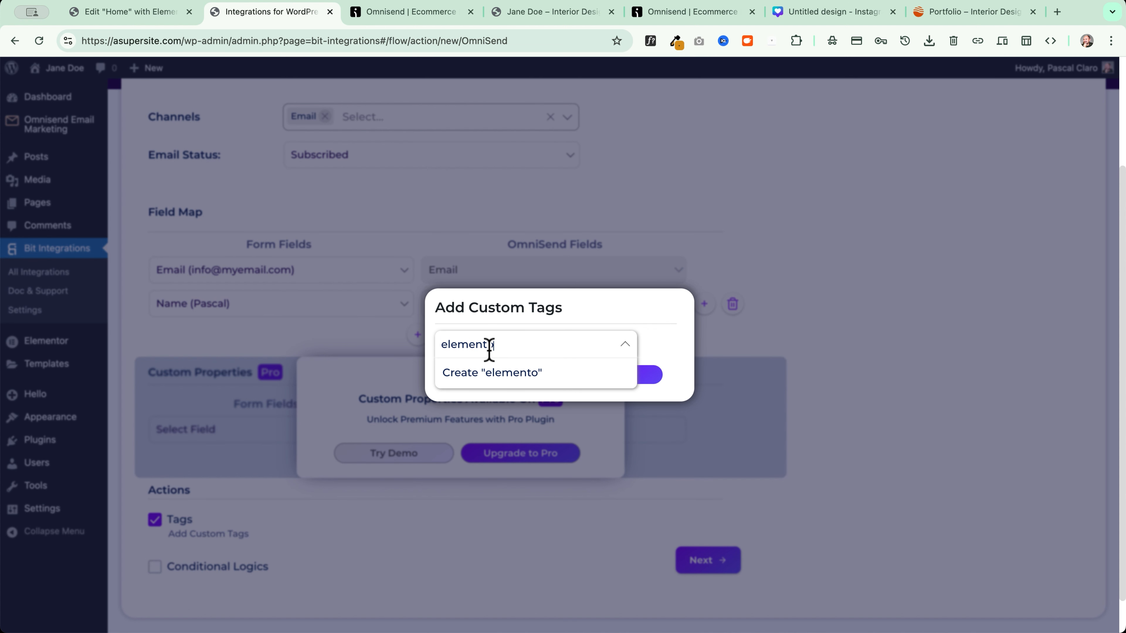
{"action": "type", "text": "r form"}
{"action": "left_click", "coordinate": [485, 380]}
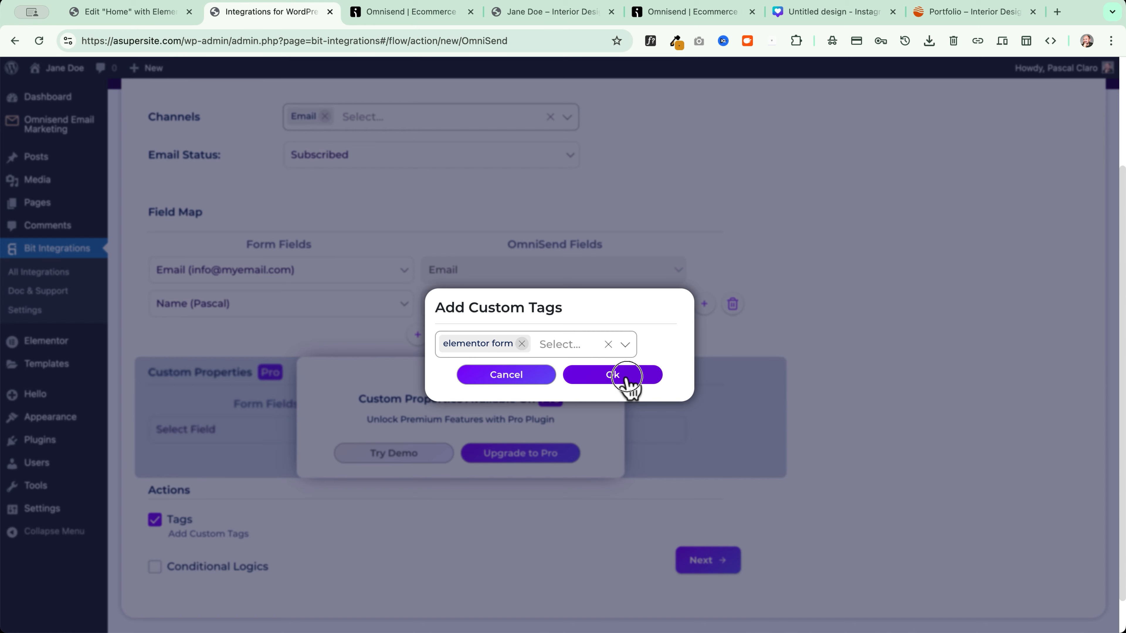
{"action": "left_click", "coordinate": [614, 376]}
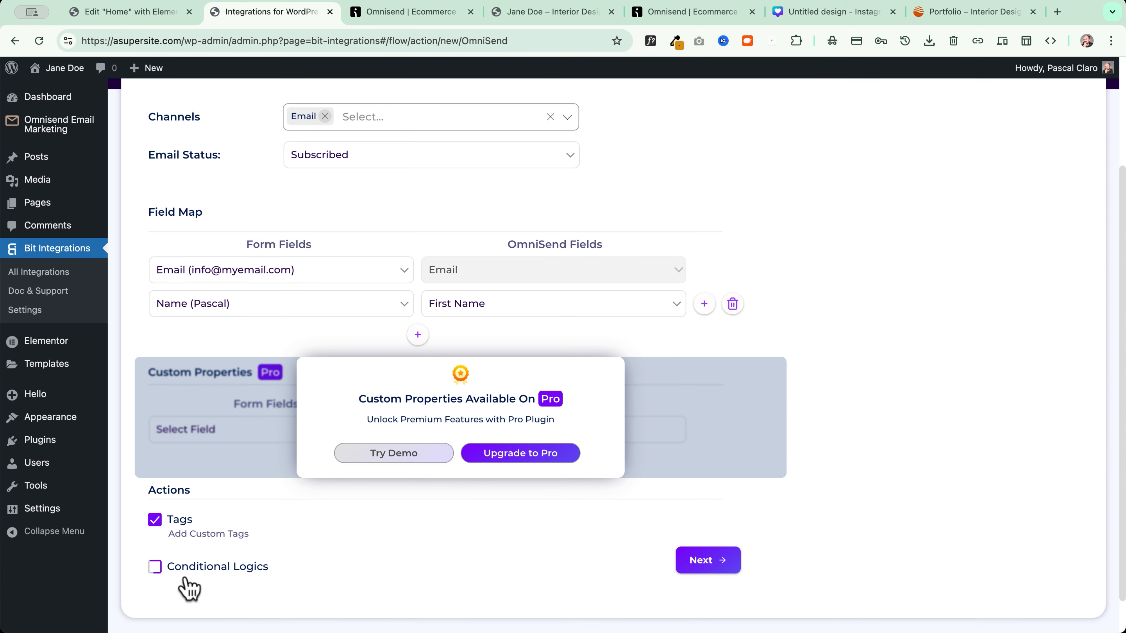
{"action": "left_click", "coordinate": [709, 563]}
Finish and save the integration, then send a test name and e-mail through the live form
{"action": "left_click", "coordinate": [619, 288]}
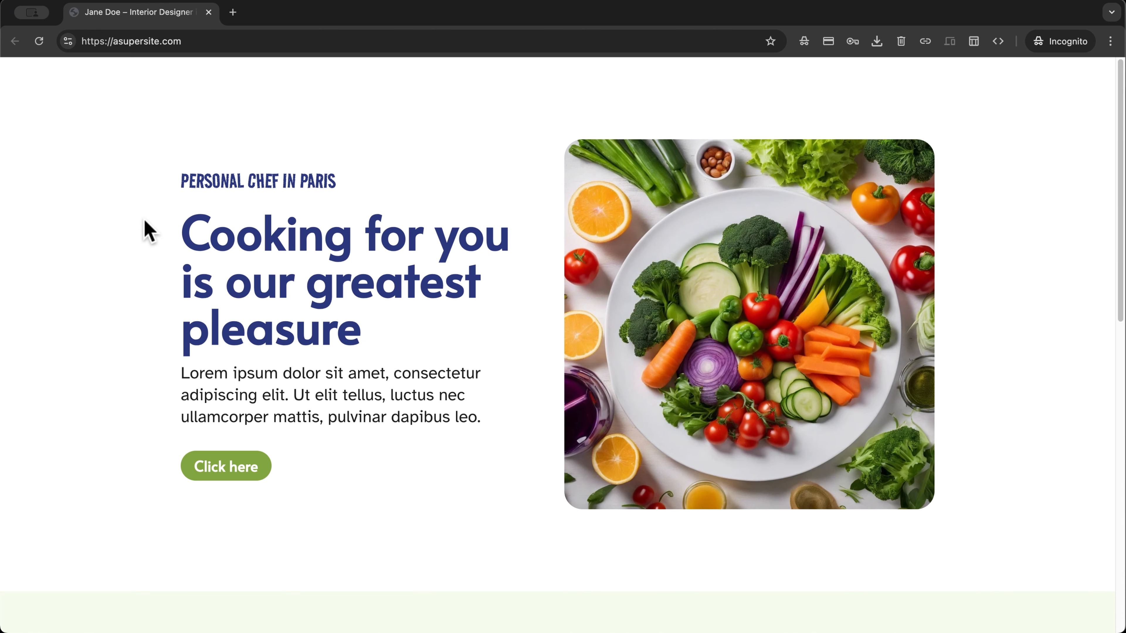
{"action": "scroll", "coordinate": [148, 231], "scroll_direction": "down", "scroll_amount": 9}
{"action": "left_click", "coordinate": [351, 377]}
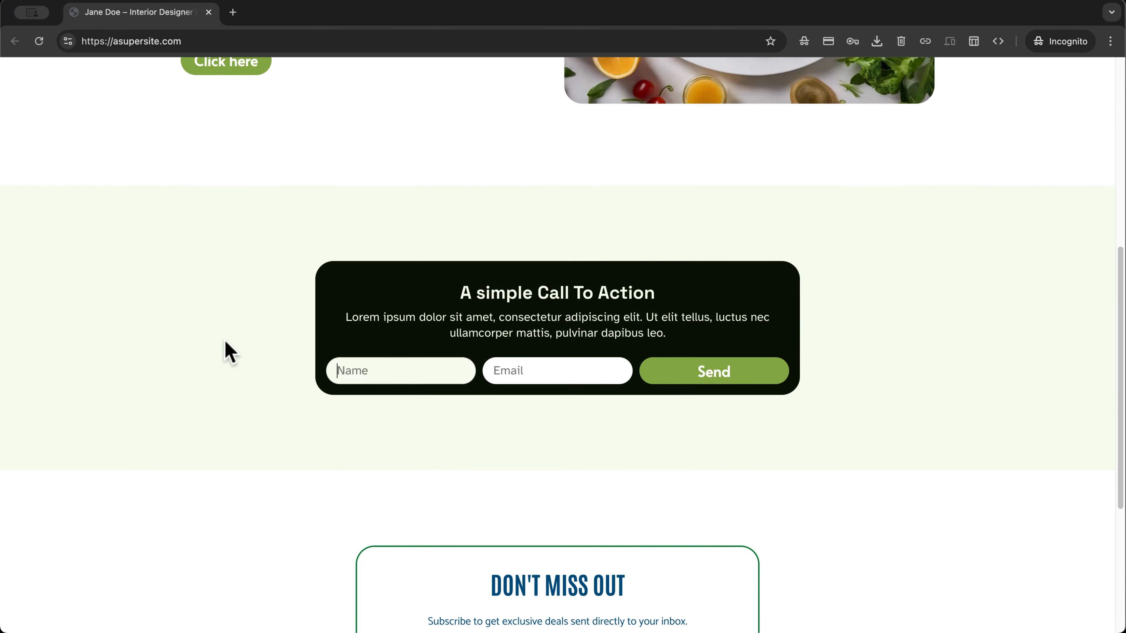
{"action": "type", "text": "Jane"}
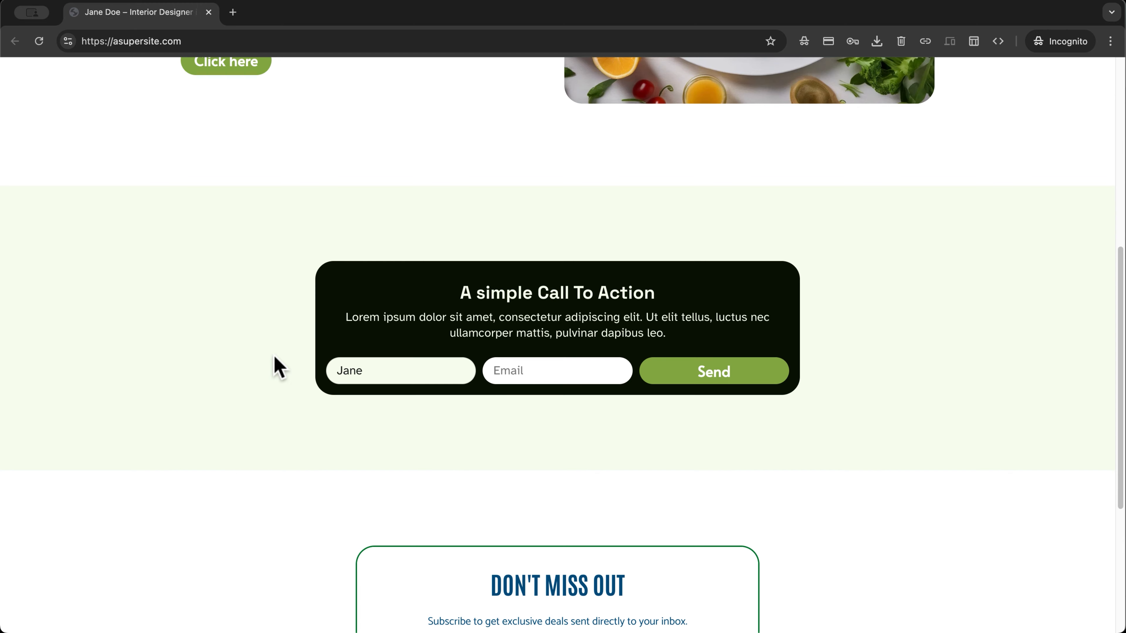
{"action": "left_click", "coordinate": [510, 371]}
{"action": "type", "text": "jane@myemail.com"}
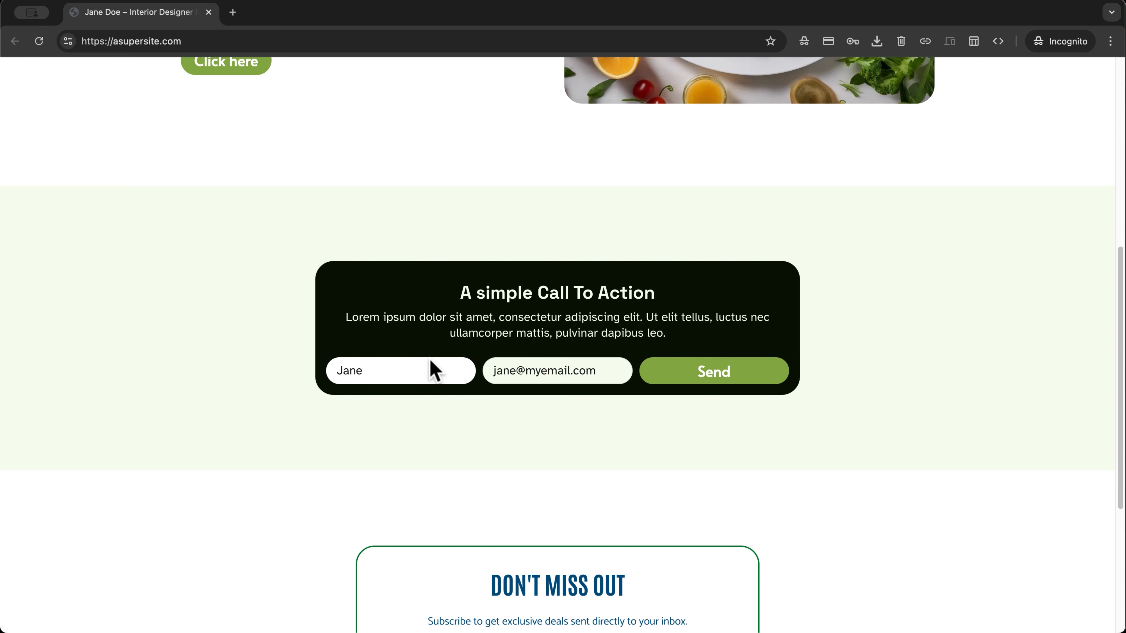
{"action": "left_click", "coordinate": [720, 379]}
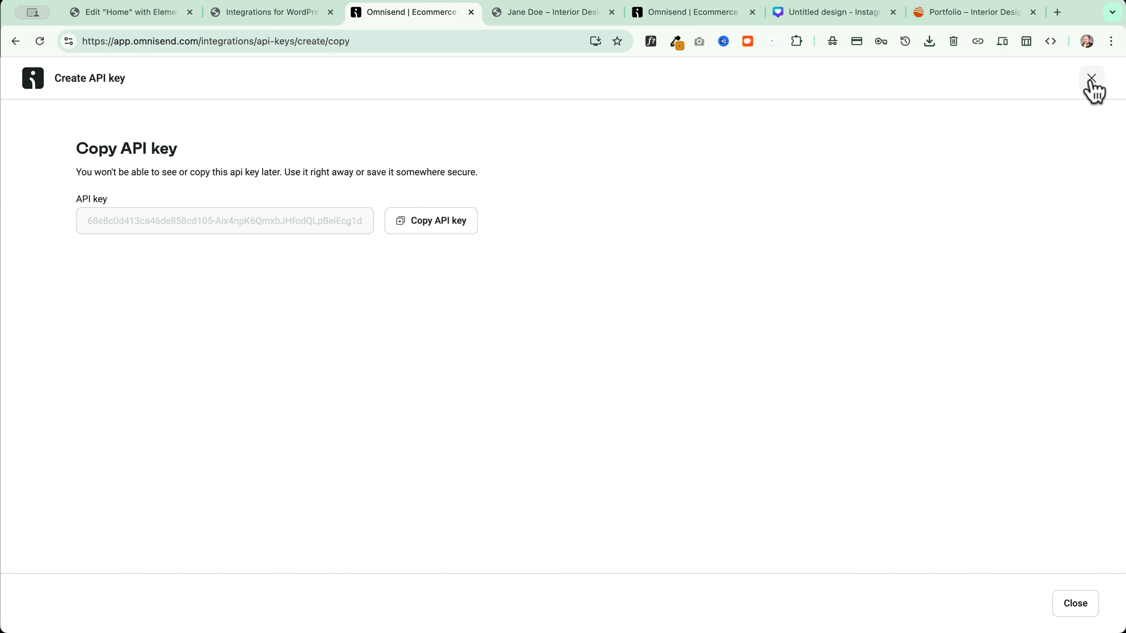
Close the API key dialog and view the new contact's profile under Audience > Contacts
{"action": "left_click", "coordinate": [1090, 80]}
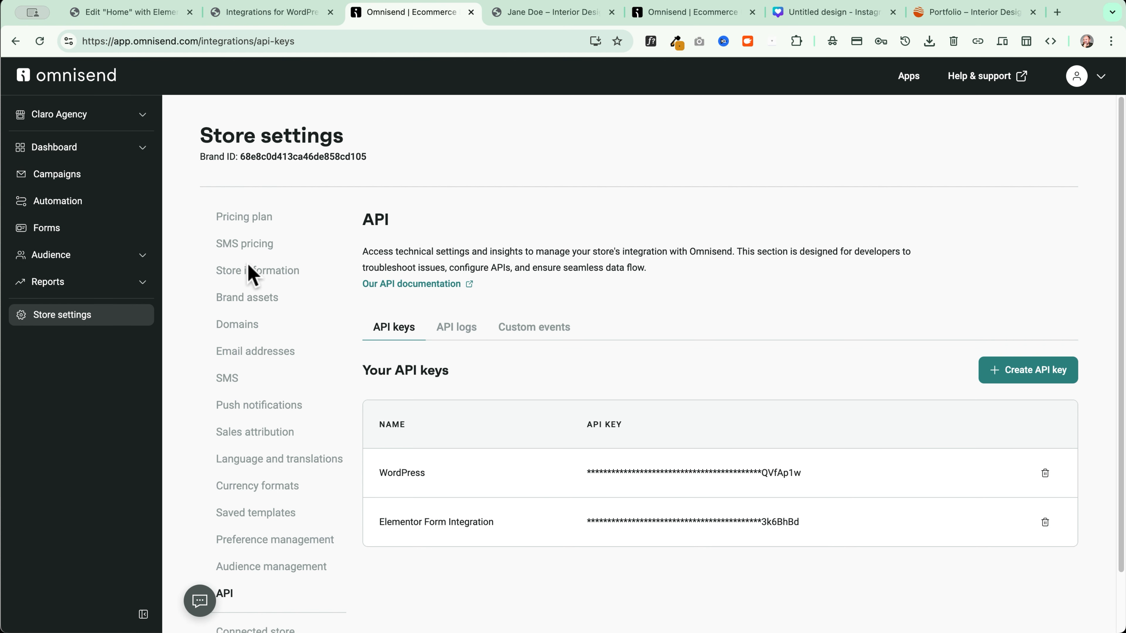
{"action": "left_click", "coordinate": [79, 259]}
{"action": "left_click", "coordinate": [64, 282]}
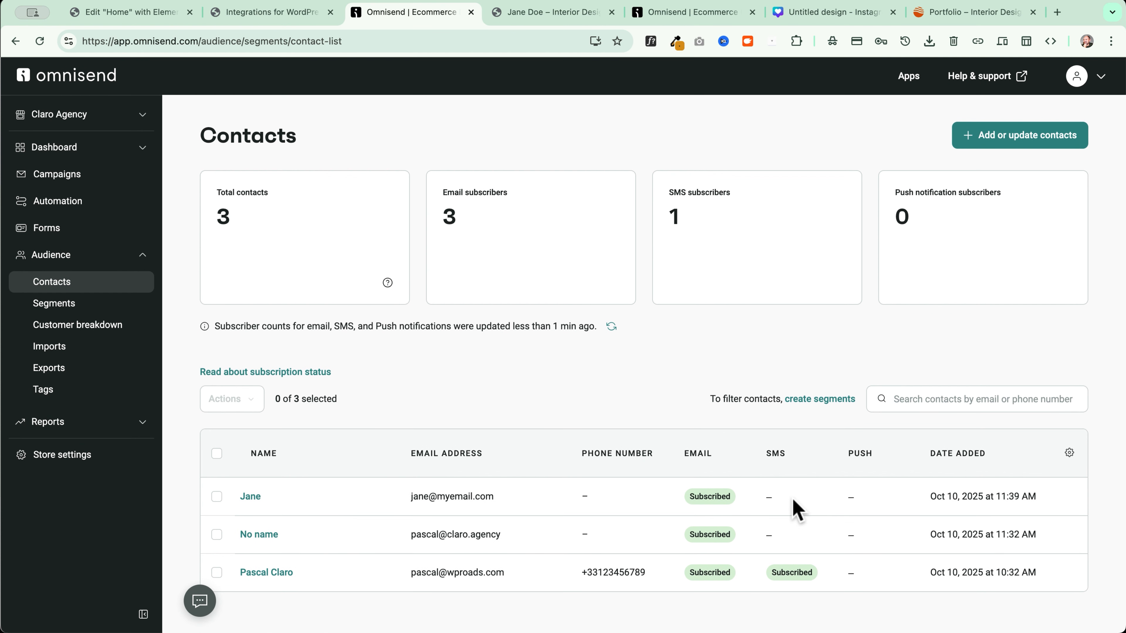
{"action": "left_click", "coordinate": [246, 497]}
{"action": "scroll", "coordinate": [516, 468], "scroll_direction": "down", "scroll_amount": 4}
{"action": "scroll", "coordinate": [457, 403], "scroll_direction": "up", "scroll_amount": 4}
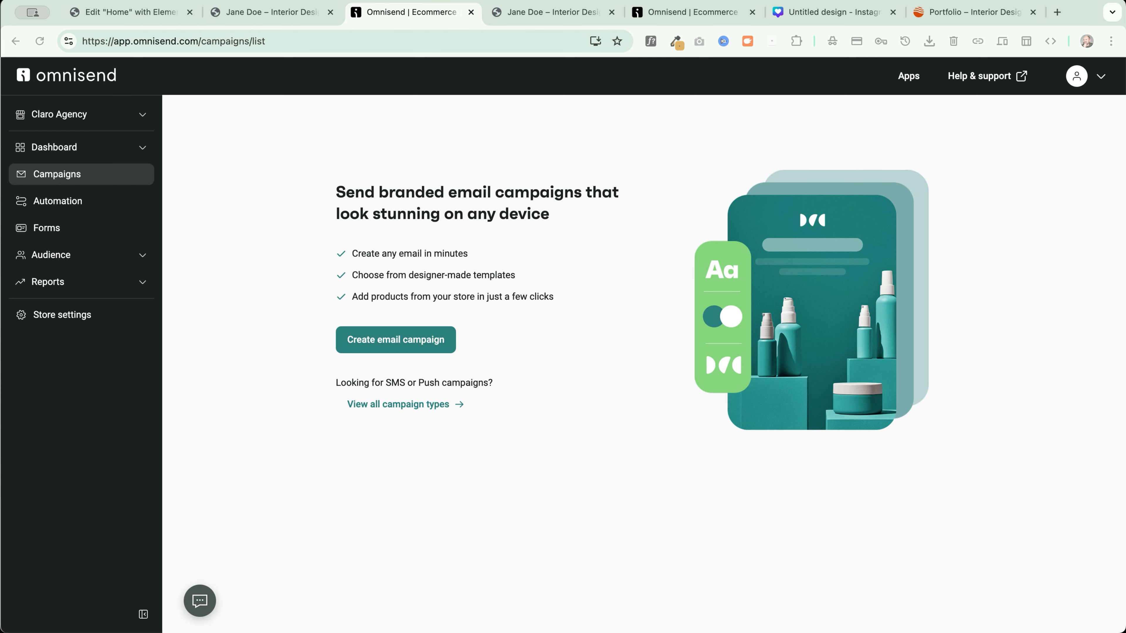
Go to Automation, browse the workflow templates, and choose Create from scratch for a Custom Workflow
{"action": "left_click", "coordinate": [52, 208]}
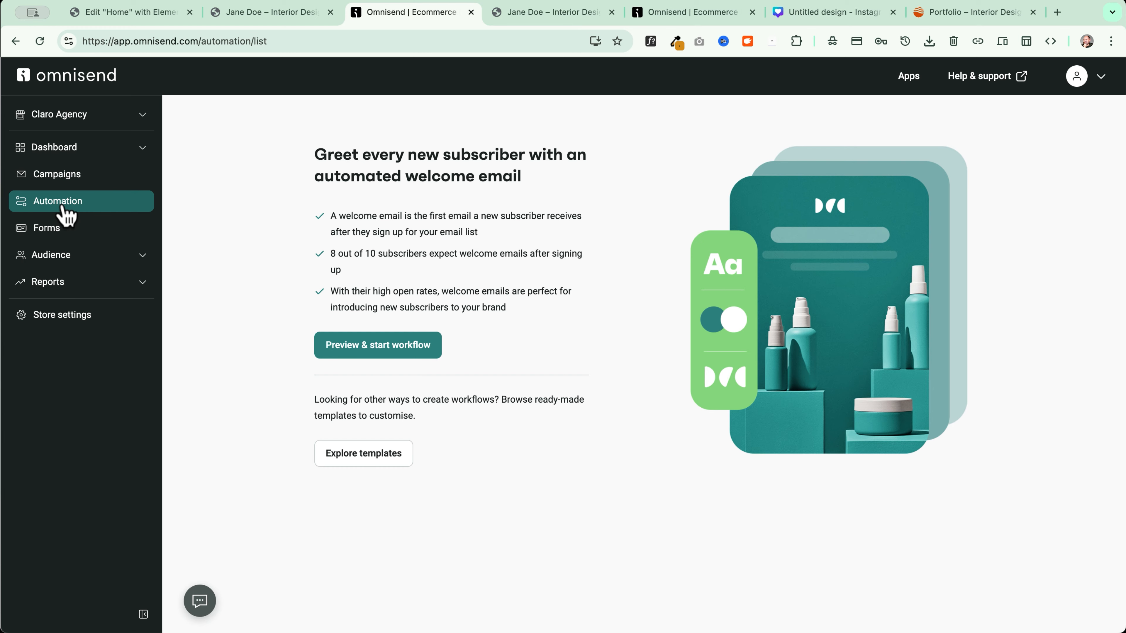
{"action": "left_click", "coordinate": [66, 227]}
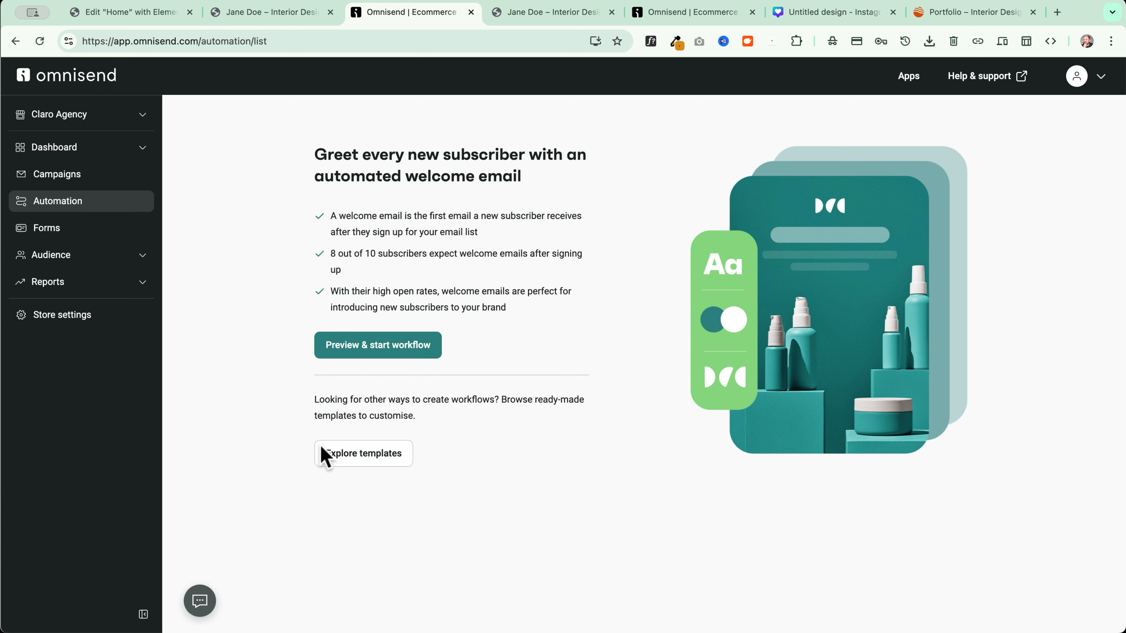
{"action": "left_click", "coordinate": [368, 459]}
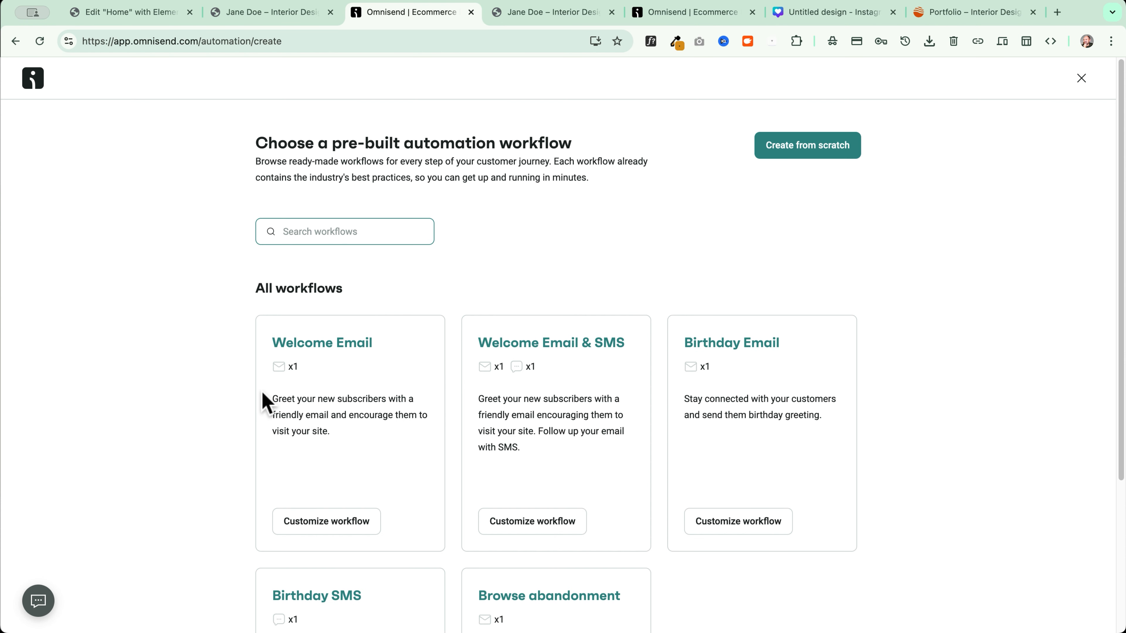
{"action": "scroll", "coordinate": [160, 379], "scroll_direction": "down", "scroll_amount": 5}
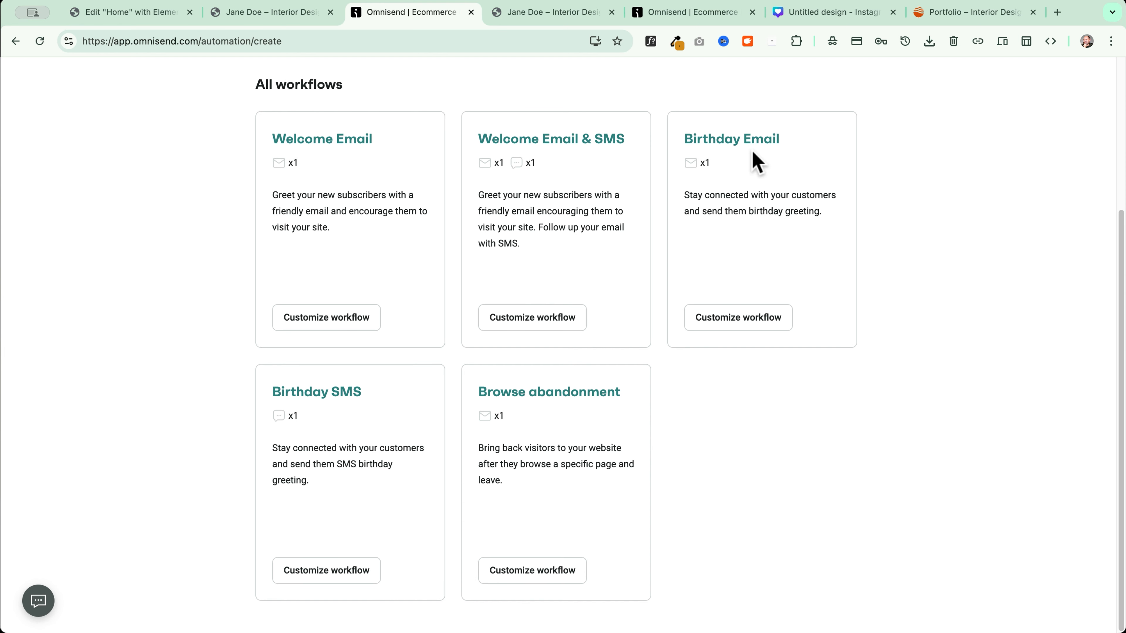
{"action": "scroll", "coordinate": [380, 387], "scroll_direction": "down", "scroll_amount": 2}
{"action": "scroll", "coordinate": [532, 406], "scroll_direction": "up", "scroll_amount": 5}
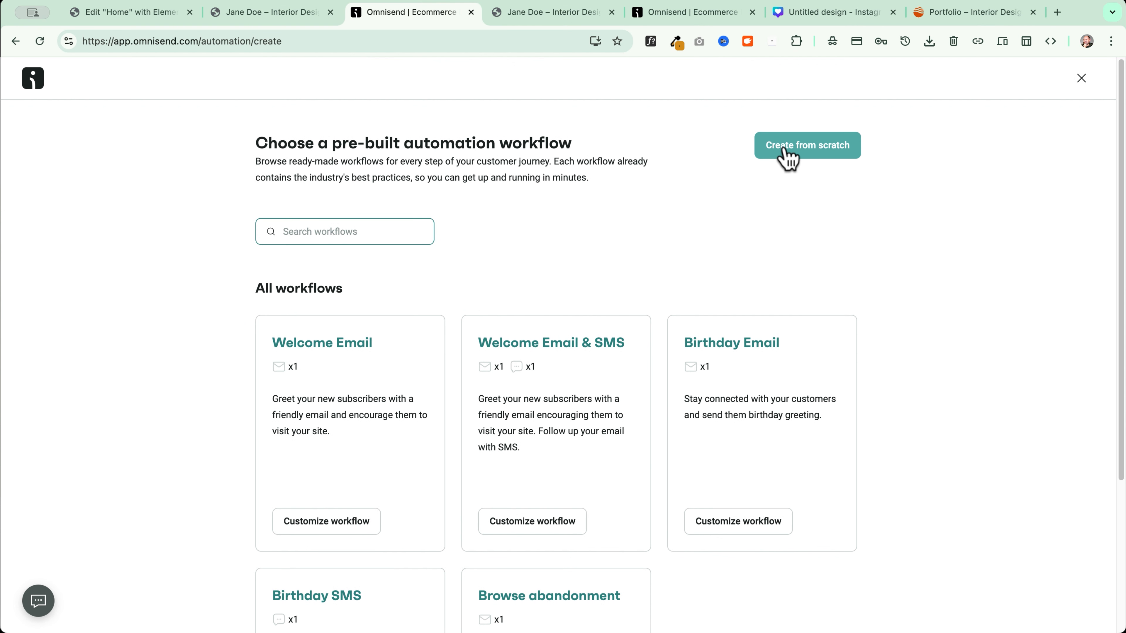
{"action": "left_click", "coordinate": [834, 156]}
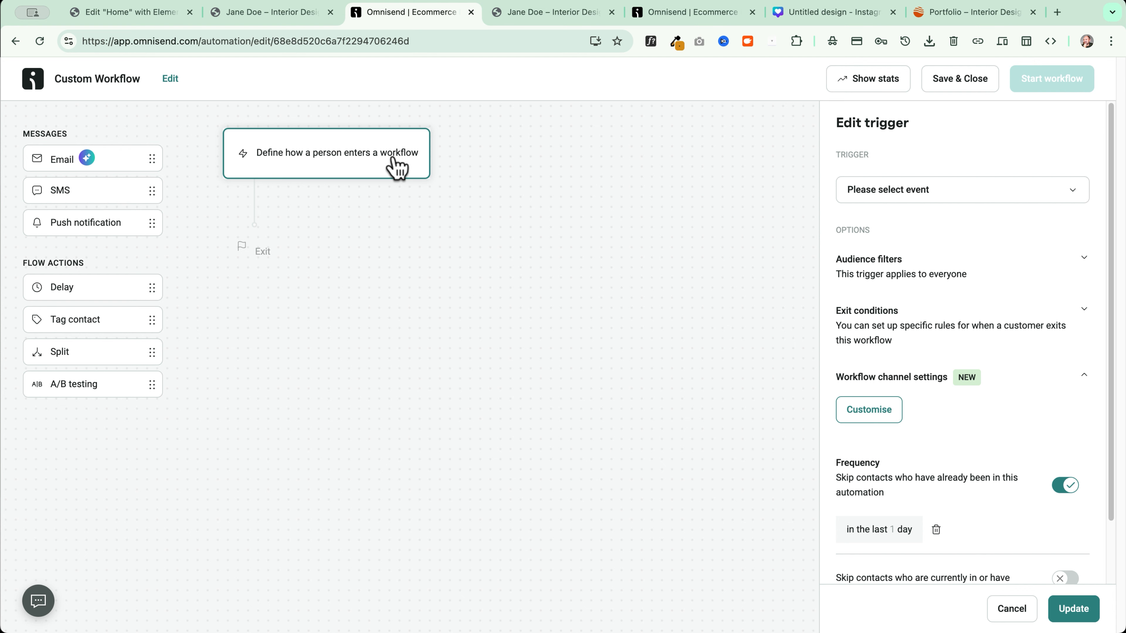
Compare the Elementor form page with the Omnisend custom workflow editor
{"action": "left_click", "coordinate": [150, 20]}
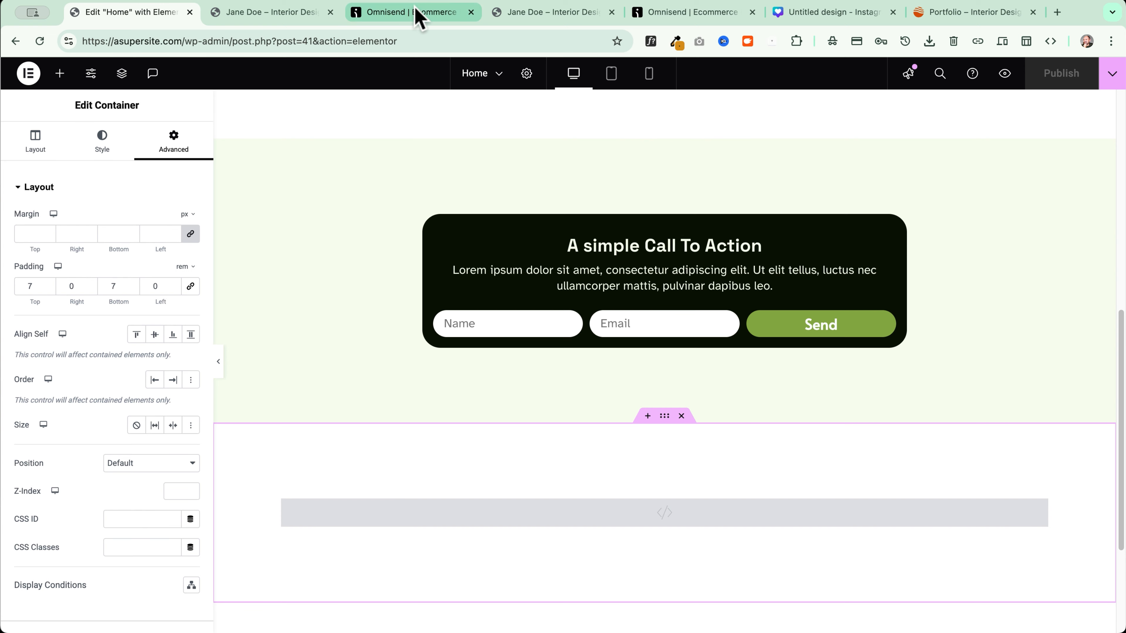
{"action": "left_click", "coordinate": [416, 20]}
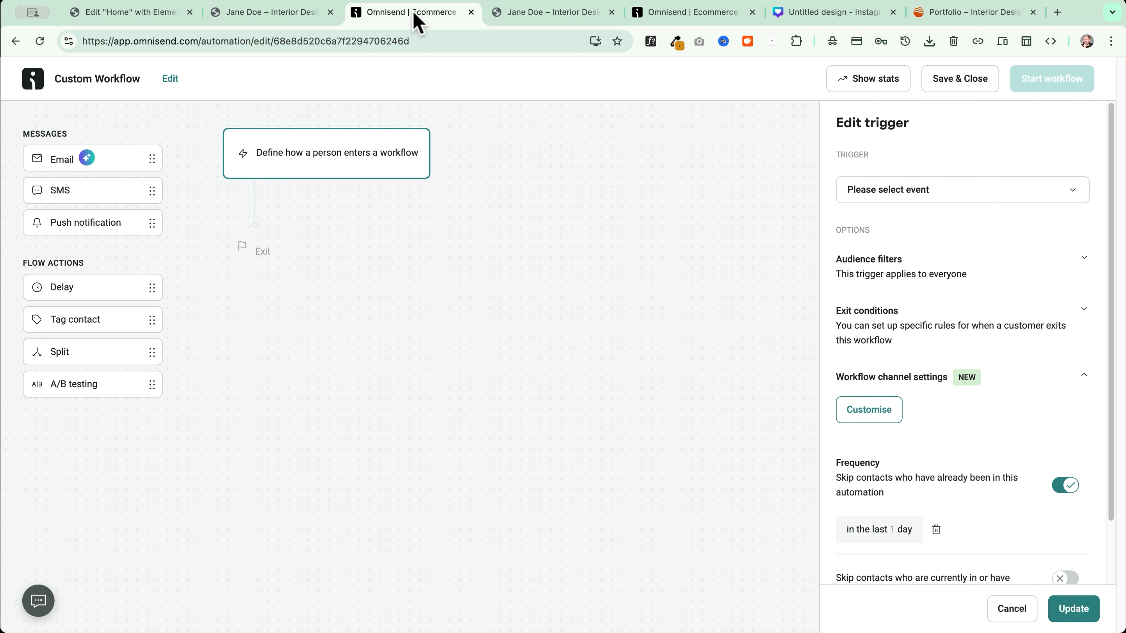
{"action": "left_click", "coordinate": [169, 18]}
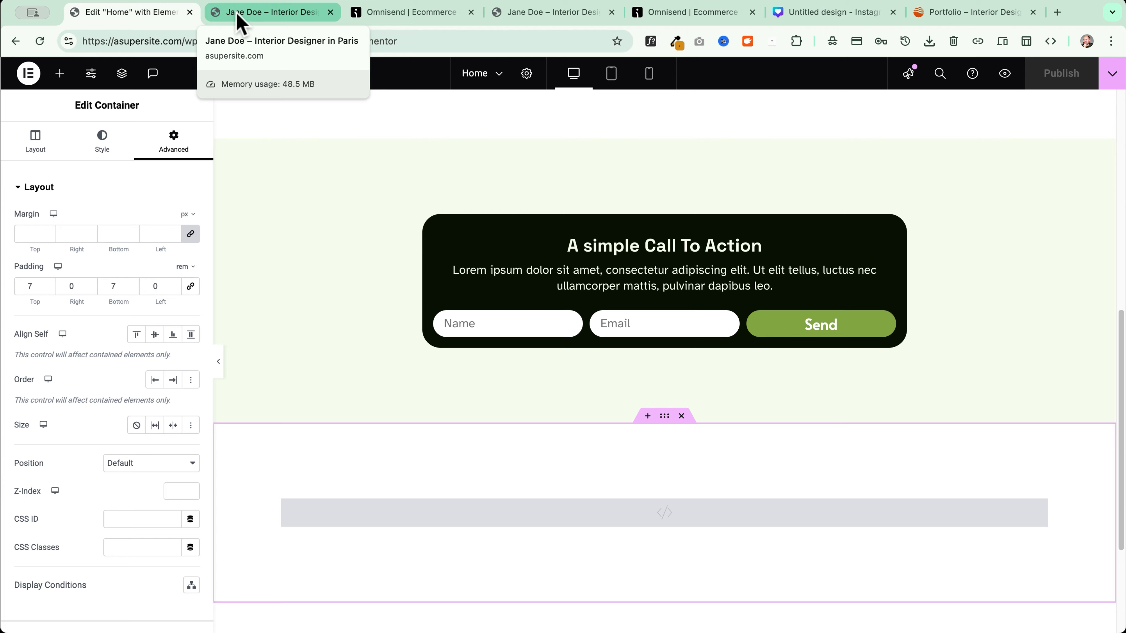
{"action": "left_click", "coordinate": [415, 14]}
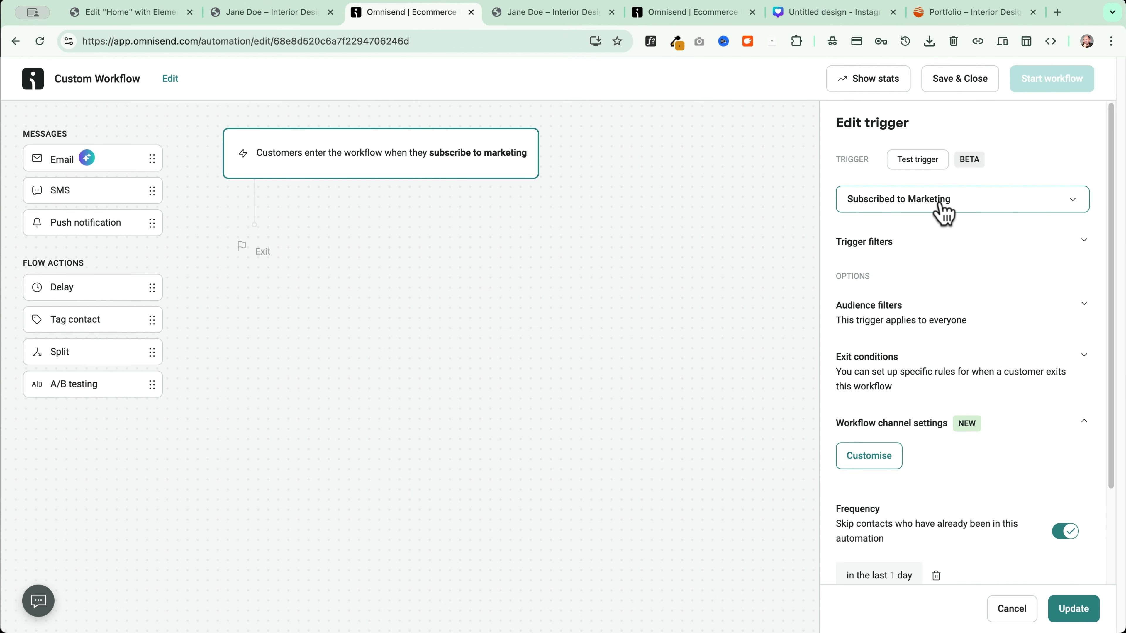
Select Subscribed to Marketing as the workflow's trigger event
{"action": "left_click", "coordinate": [941, 204]}
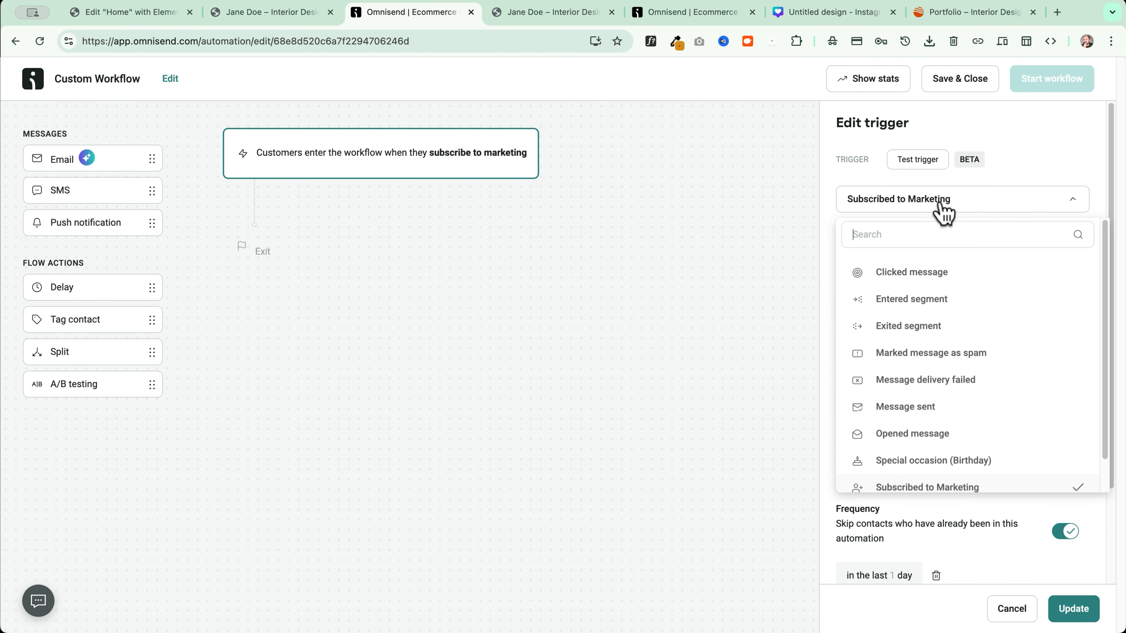
{"action": "scroll", "coordinate": [963, 370], "scroll_direction": "down", "scroll_amount": 1}
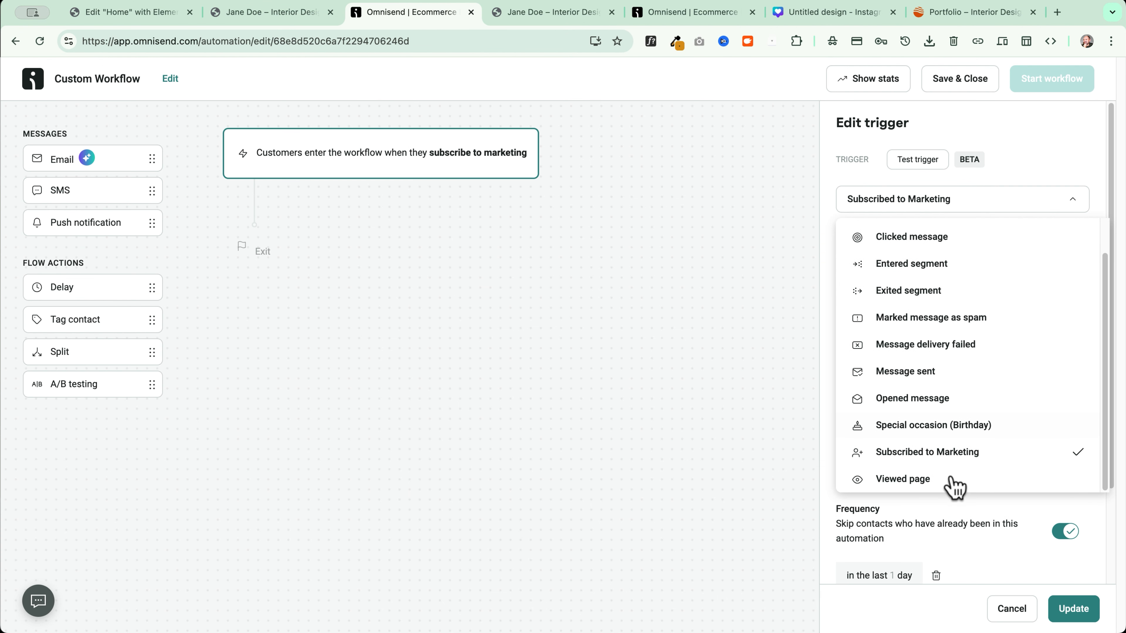
{"action": "left_click", "coordinate": [989, 460]}
{"action": "left_click", "coordinate": [909, 209]}
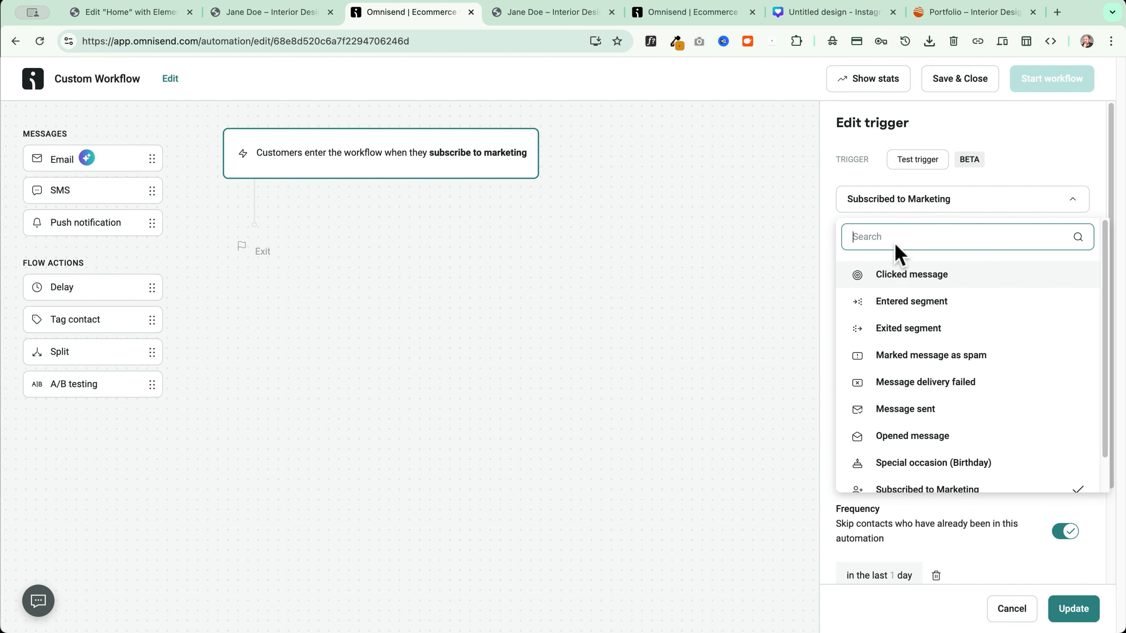
{"action": "left_click", "coordinate": [891, 199]}
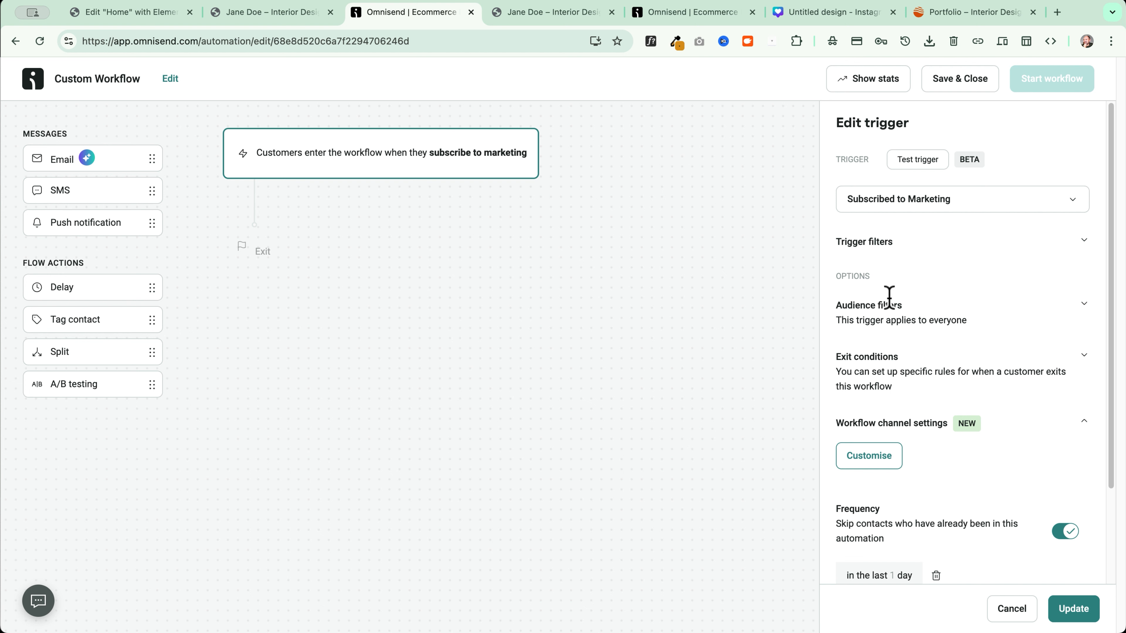
Add and save a 'Tag is elementor form' audience filter on the trigger
{"action": "left_click", "coordinate": [939, 320]}
{"action": "left_click", "coordinate": [911, 339]}
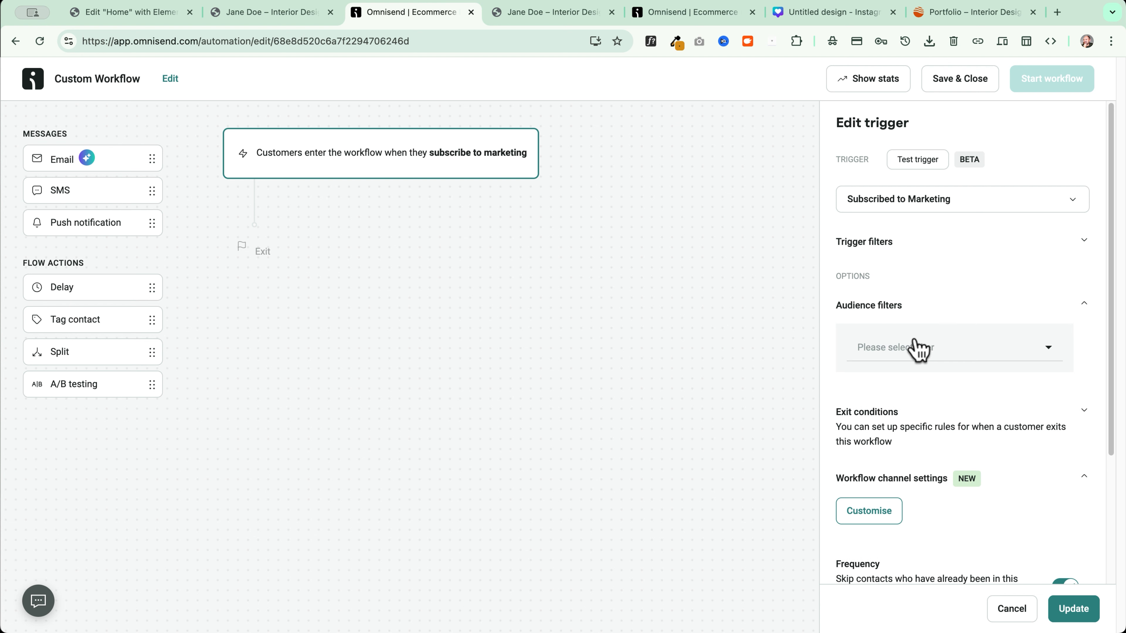
{"action": "left_click", "coordinate": [904, 347]}
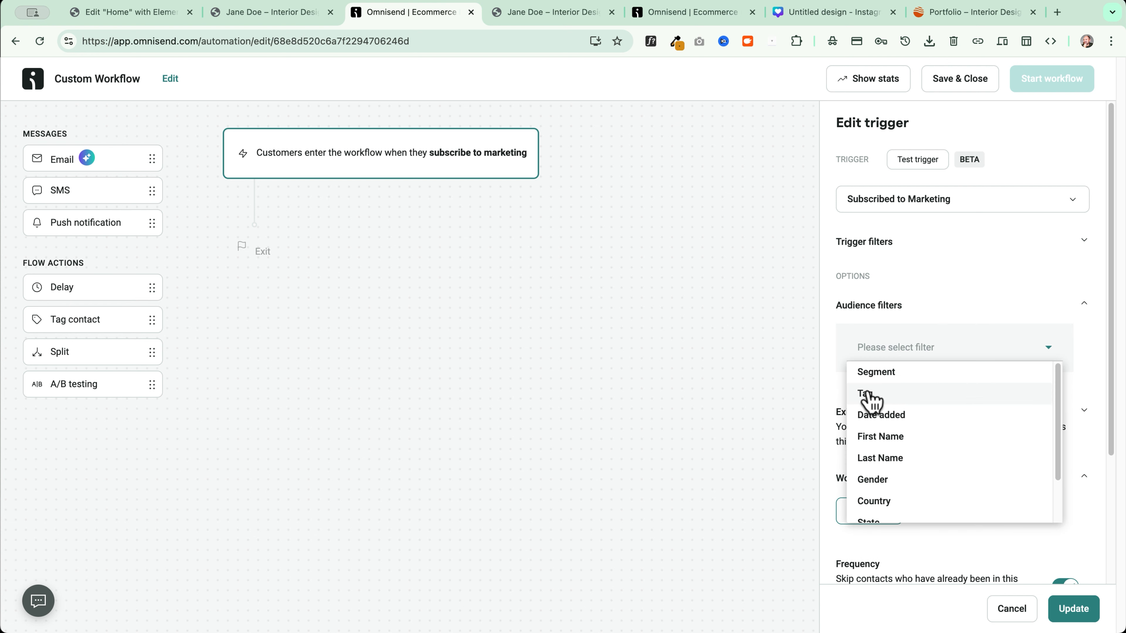
{"action": "left_click", "coordinate": [880, 395]}
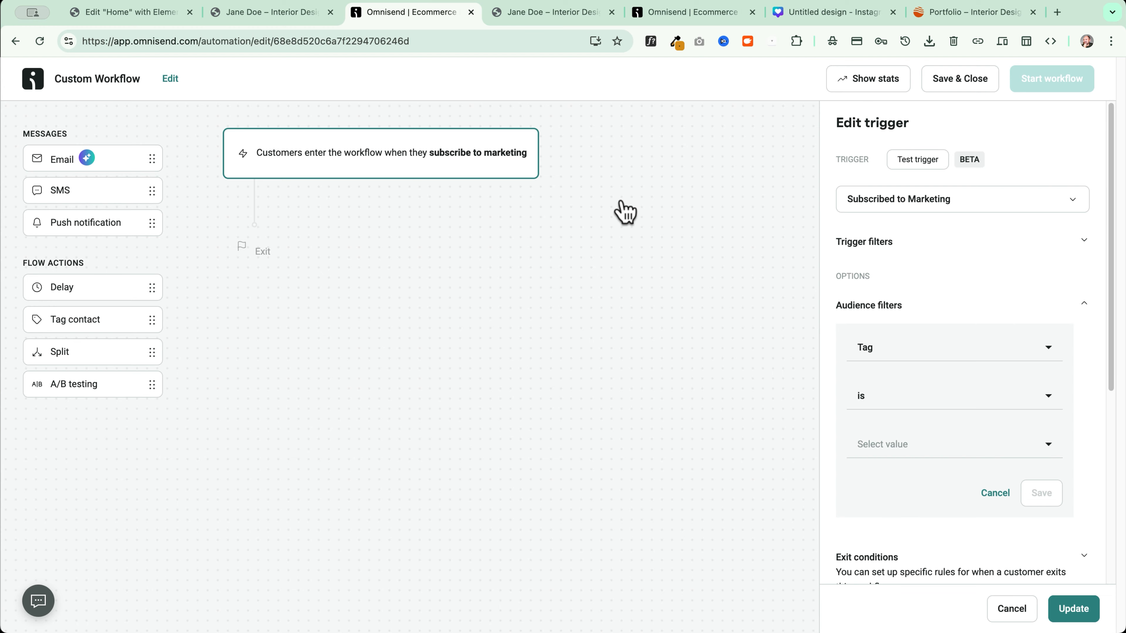
{"action": "left_click", "coordinate": [142, 12]}
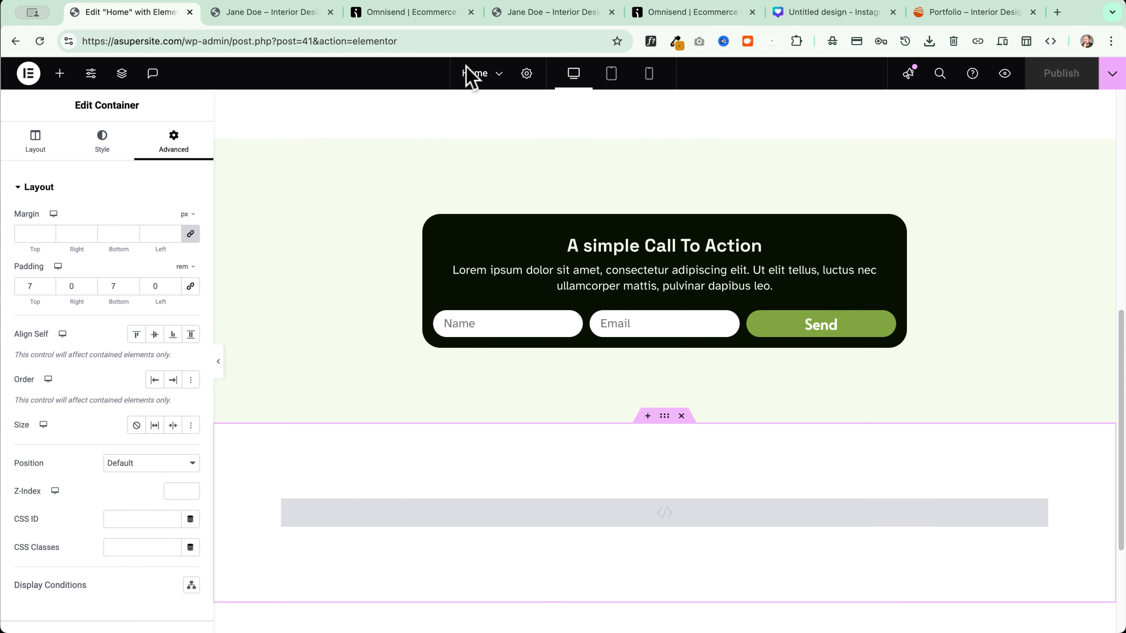
{"action": "left_click", "coordinate": [440, 19]}
{"action": "left_click", "coordinate": [892, 445]}
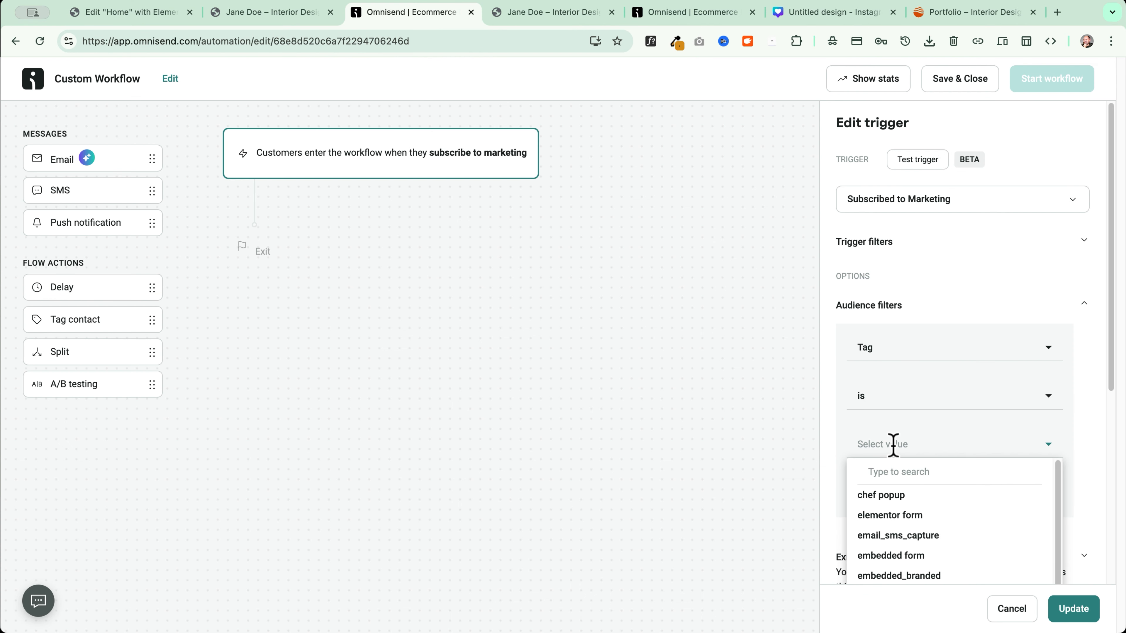
{"action": "left_click", "coordinate": [894, 518]}
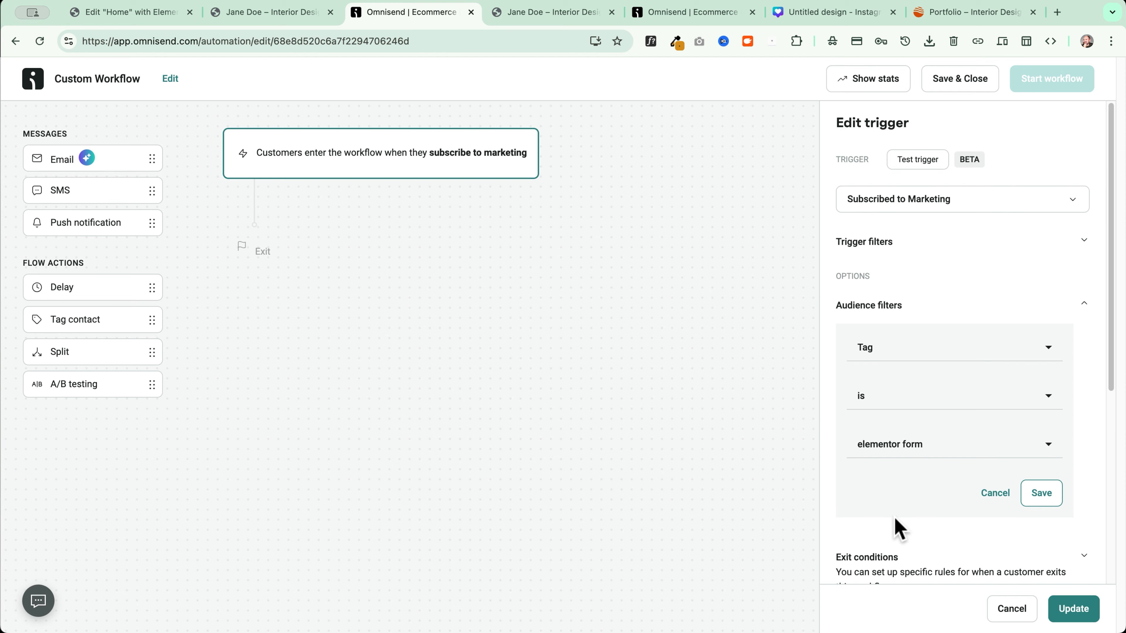
{"action": "left_click", "coordinate": [1040, 493]}
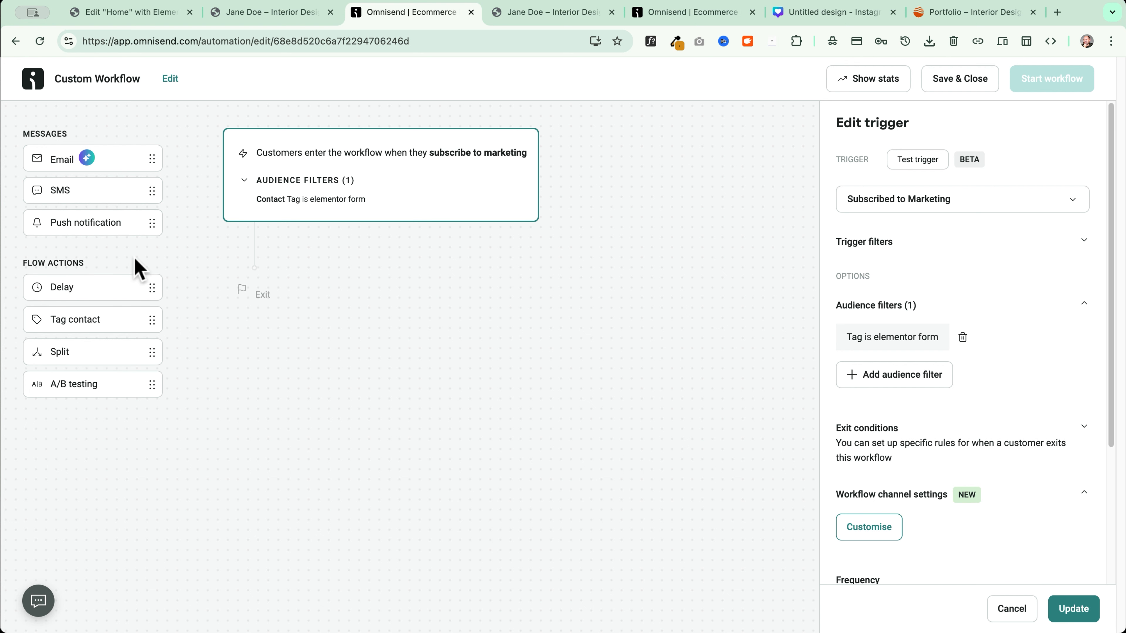
Place a Delay step below the trigger with its wait set to Immediately
{"action": "left_click_drag", "start_coordinate": [74, 283], "coordinate": [286, 249]}
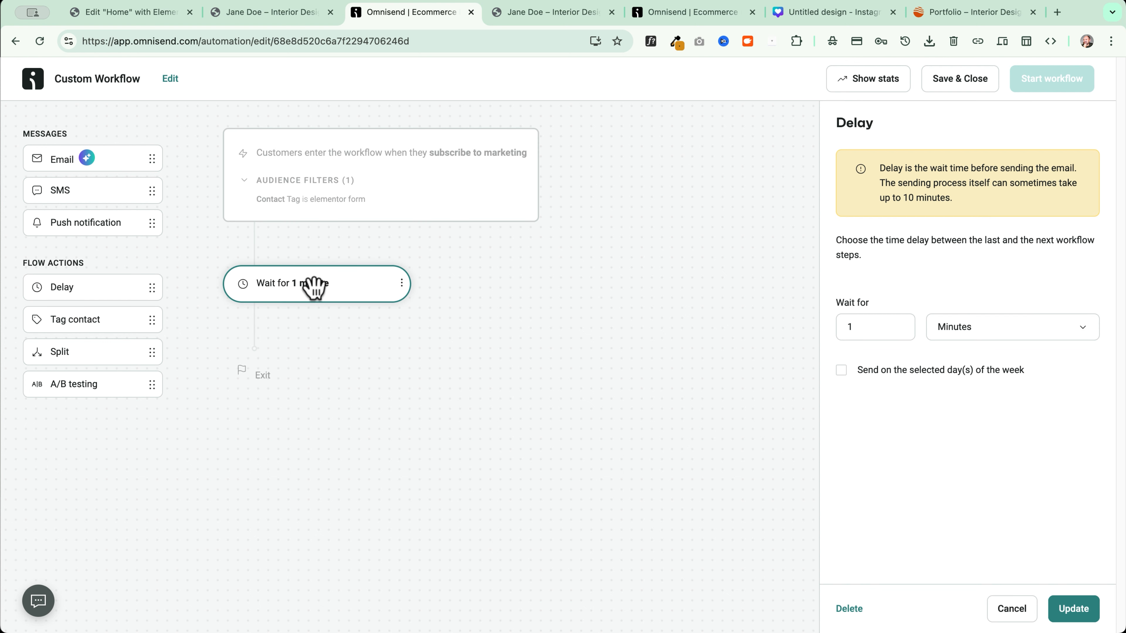
{"action": "left_click", "coordinate": [980, 329]}
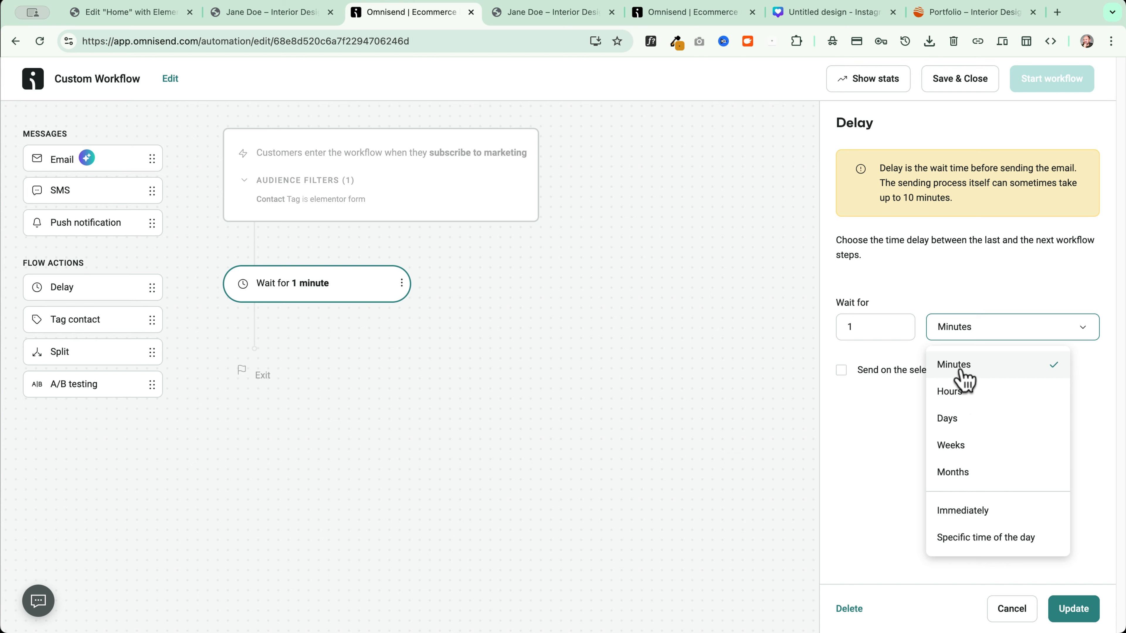
{"action": "left_click", "coordinate": [975, 515]}
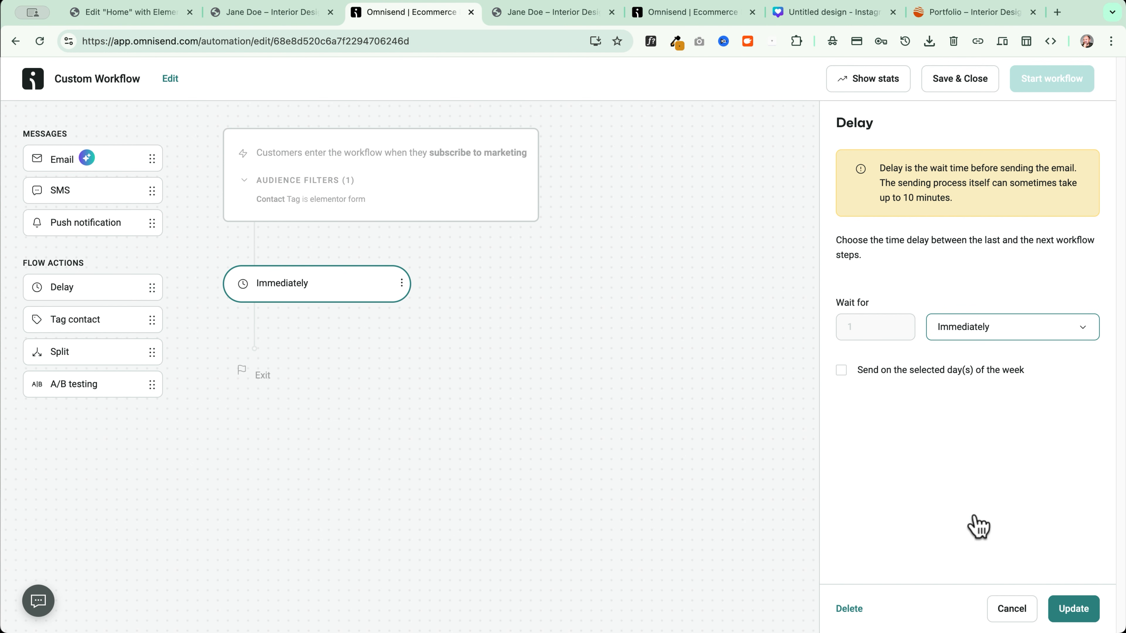
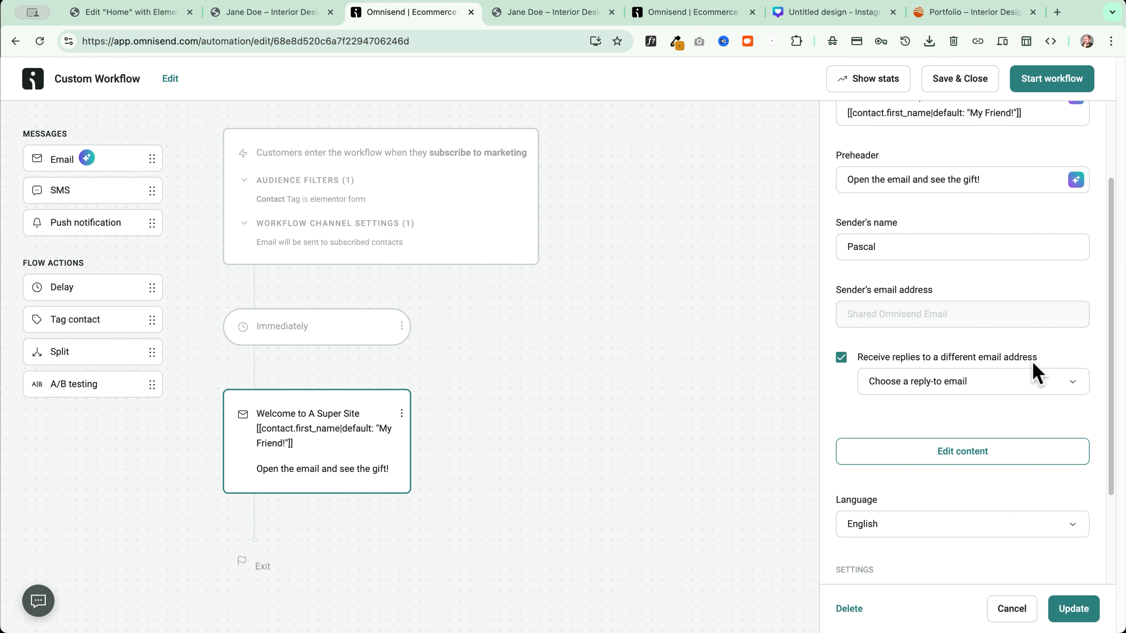
Set the welcome email's reply-to to the account's address, save, and open its content editor
{"action": "left_click", "coordinate": [964, 385]}
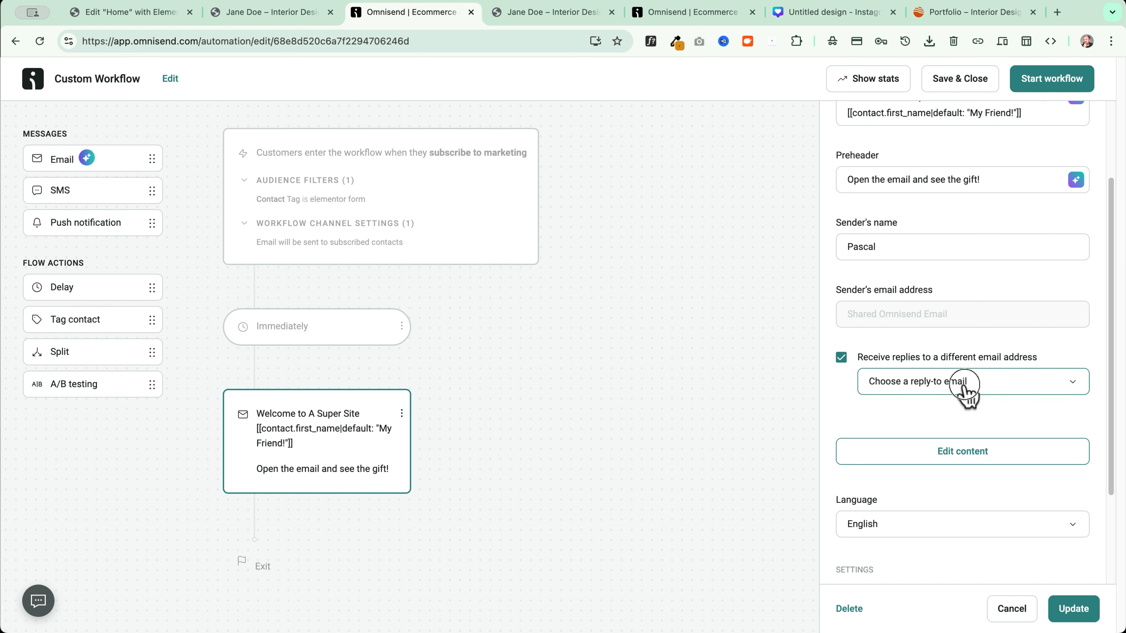
{"action": "left_click", "coordinate": [925, 424]}
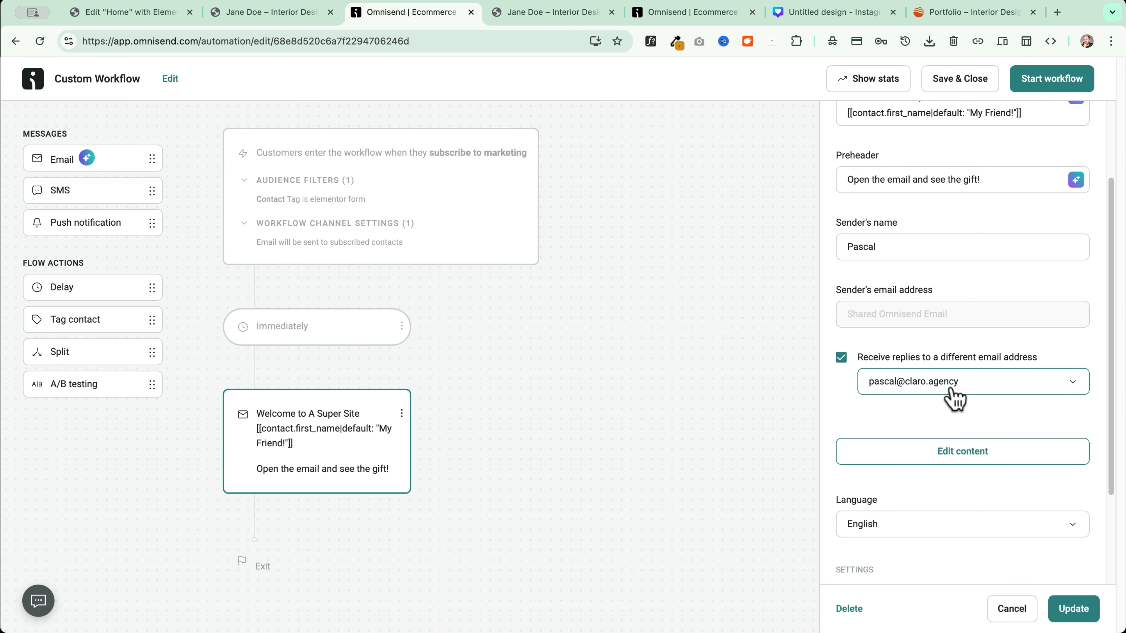
{"action": "scroll", "coordinate": [931, 432], "scroll_direction": "down", "scroll_amount": 3}
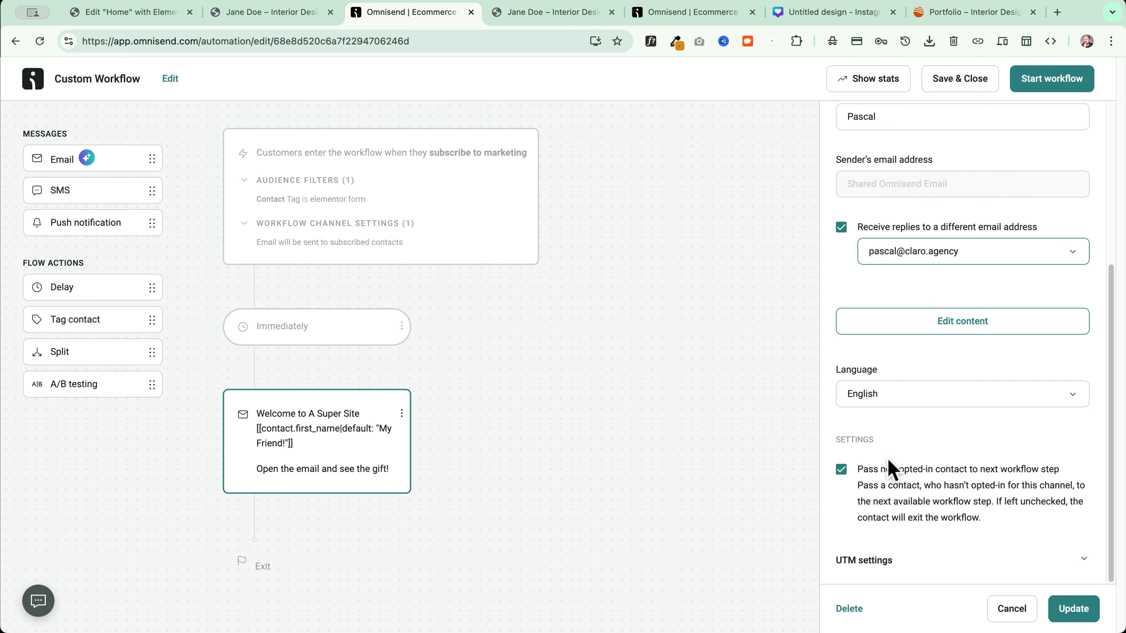
{"action": "scroll", "coordinate": [948, 521], "scroll_direction": "up", "scroll_amount": 3}
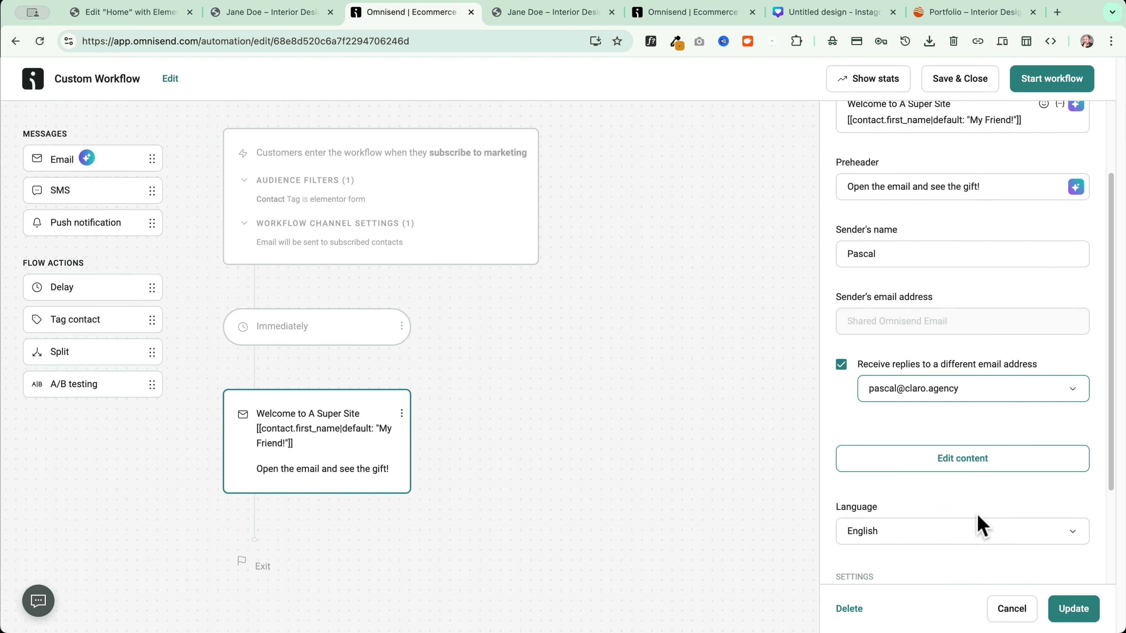
{"action": "left_click", "coordinate": [948, 472]}
{"action": "left_click", "coordinate": [705, 371]}
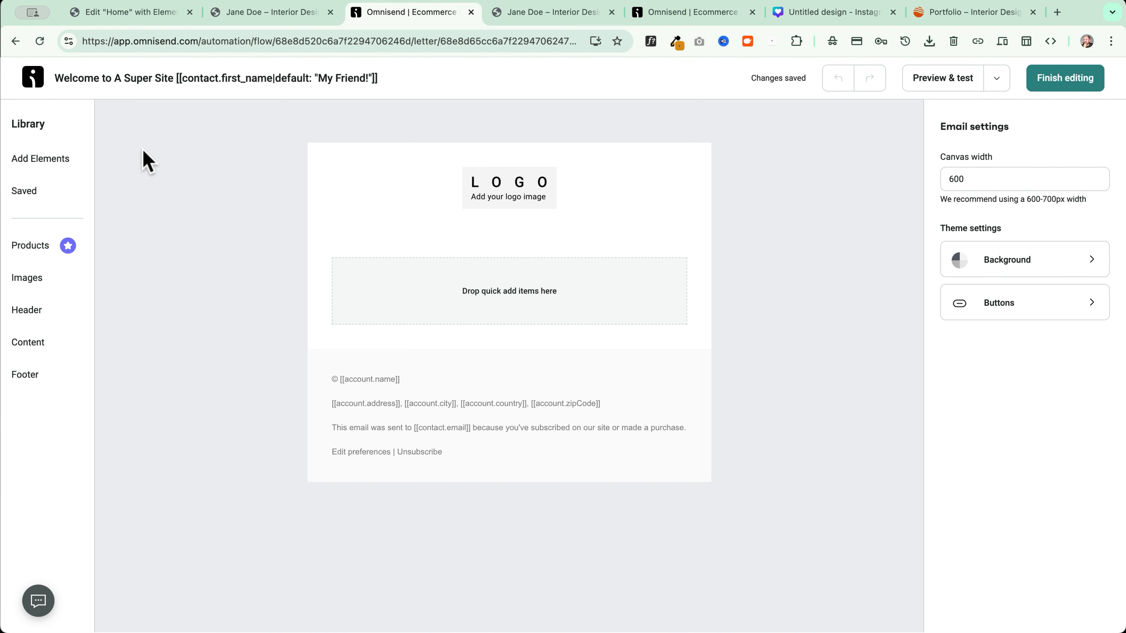
Open the Omnisend home page in a new browser tab
{"action": "left_click", "coordinate": [33, 77]}
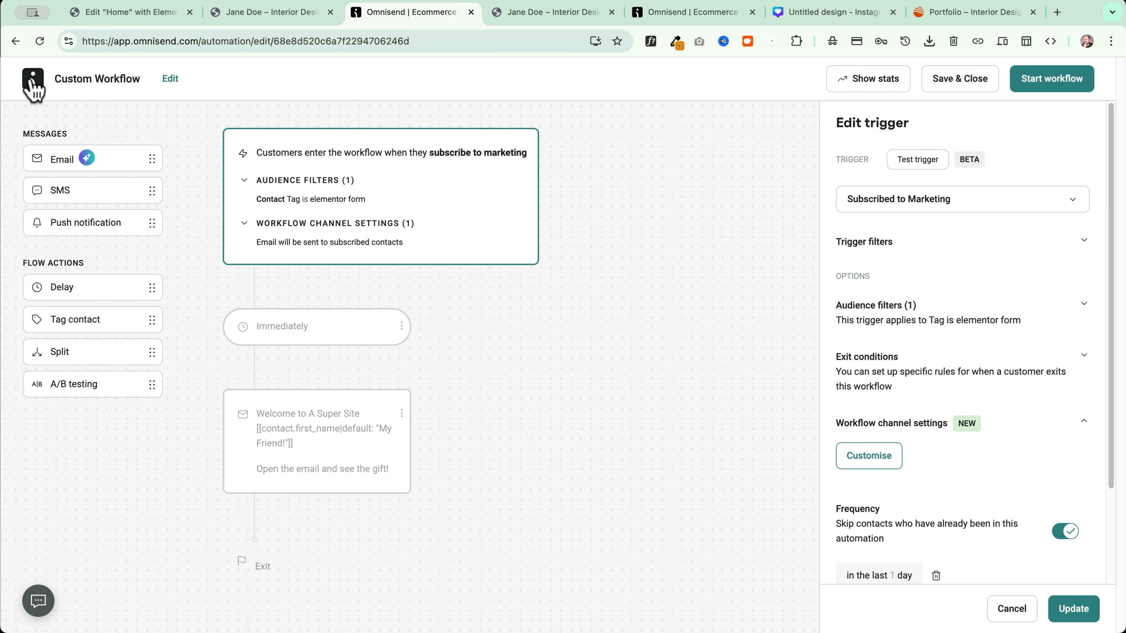
{"action": "right_click", "coordinate": [32, 76]}
{"action": "left_click", "coordinate": [49, 83]}
{"action": "left_click", "coordinate": [499, 12]}
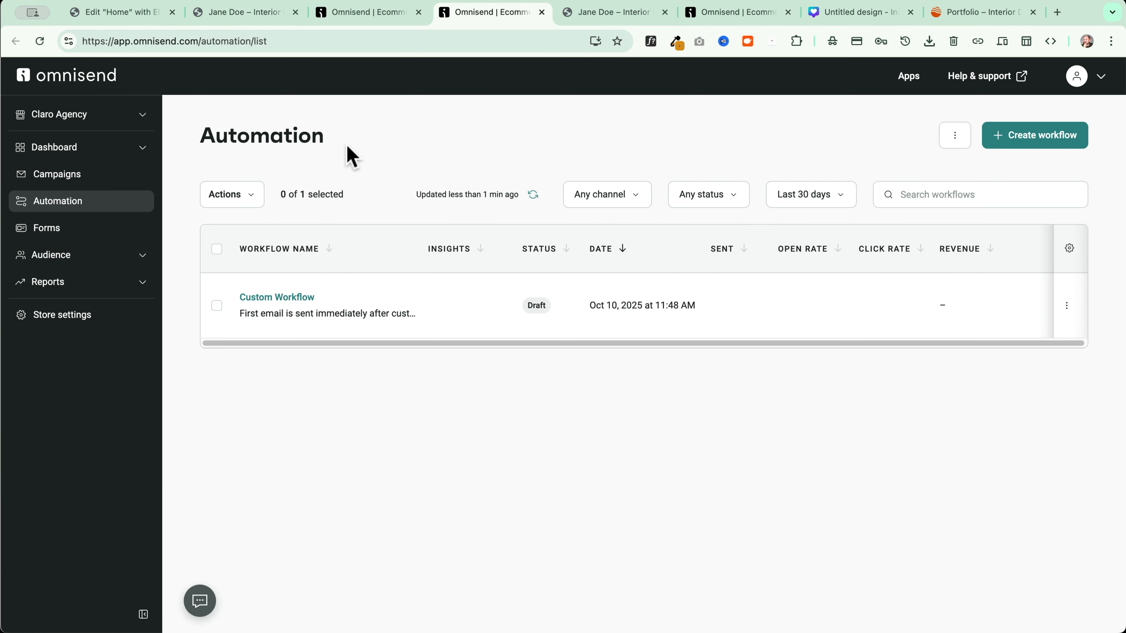
Go to Store settings > Brand assets and start managing the brand assets
{"action": "left_click", "coordinate": [43, 326]}
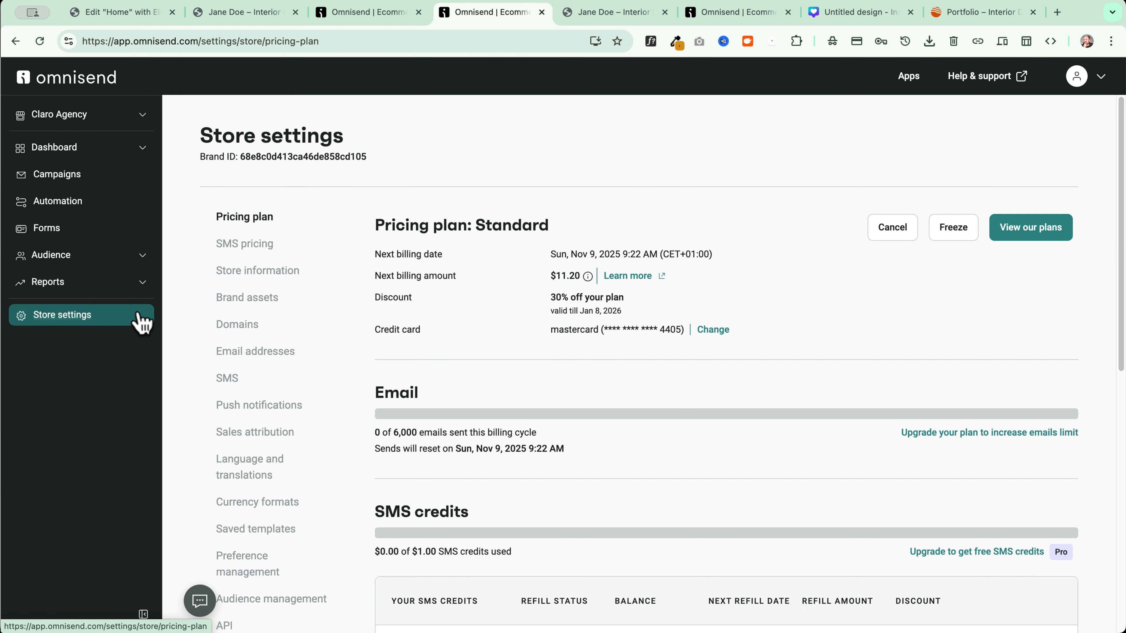
{"action": "left_click", "coordinate": [259, 296]}
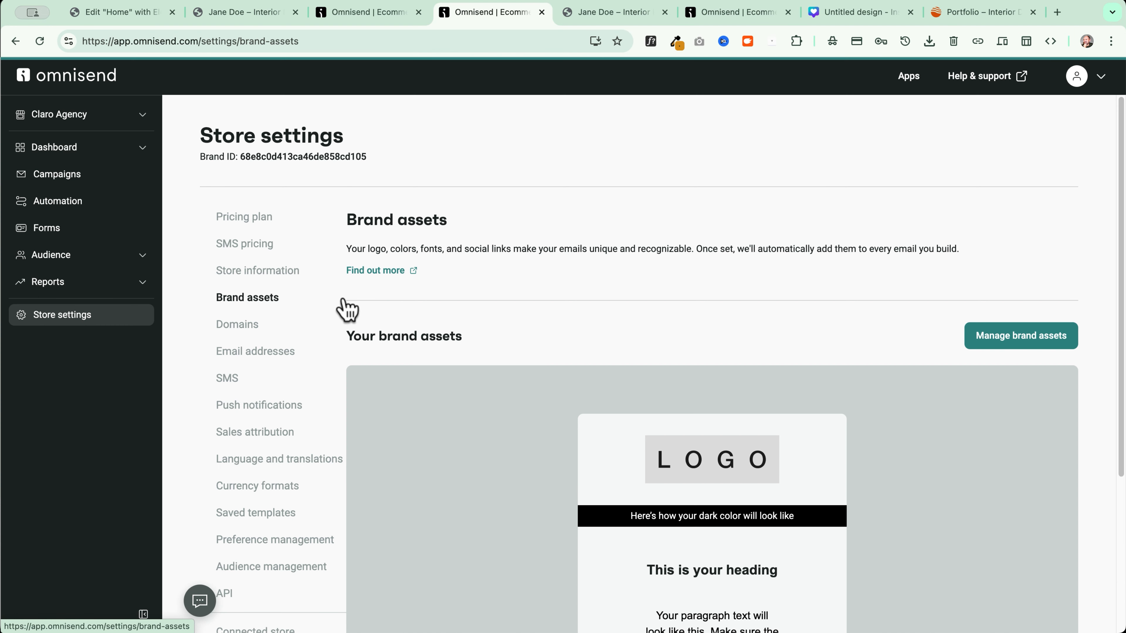
{"action": "scroll", "coordinate": [829, 318], "scroll_direction": "down", "scroll_amount": 5}
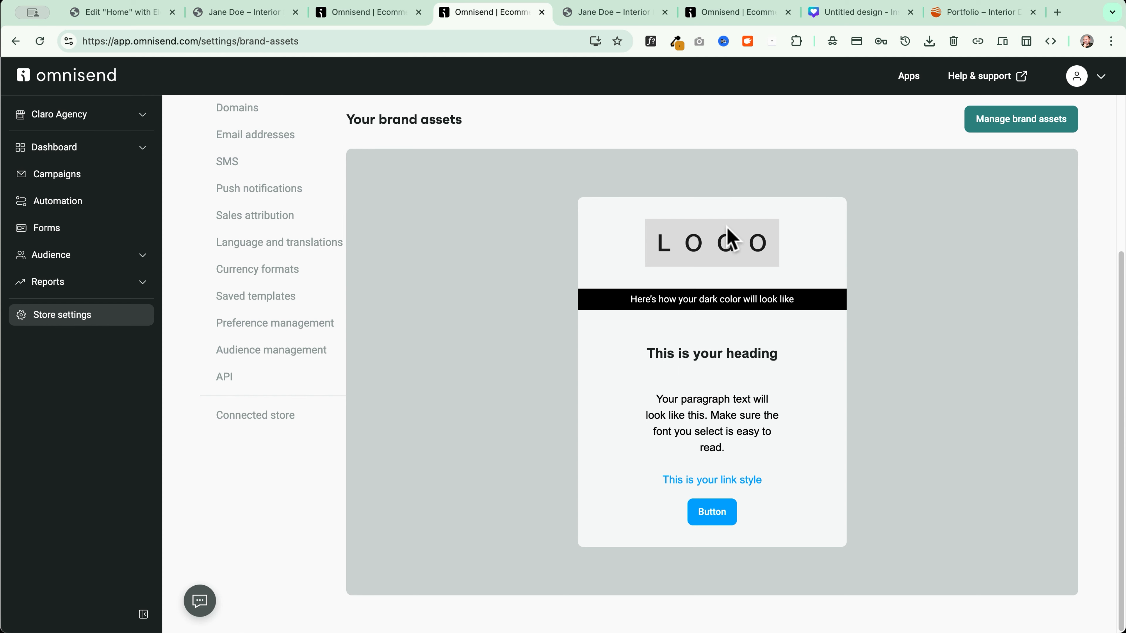
{"action": "scroll", "coordinate": [762, 239], "scroll_direction": "up", "scroll_amount": 2}
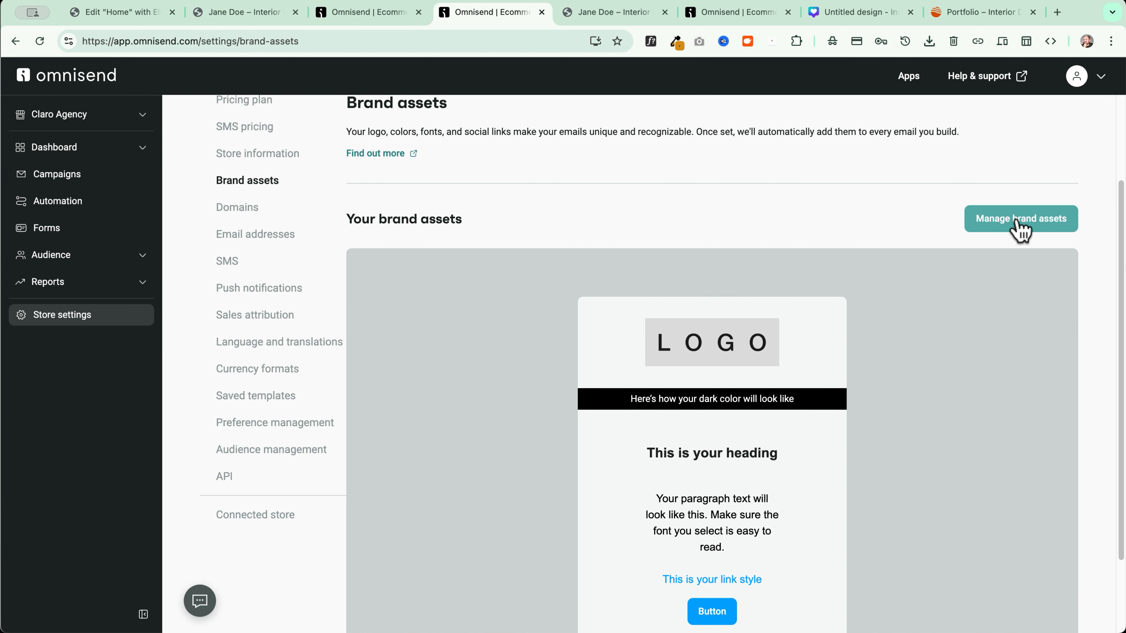
{"action": "left_click", "coordinate": [1022, 226]}
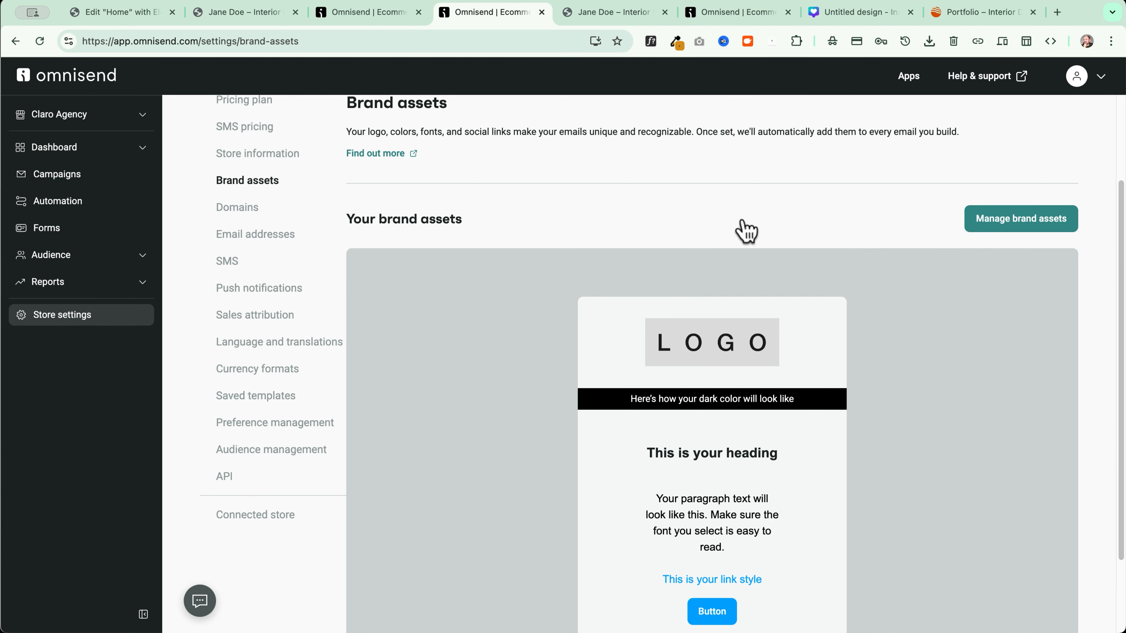
Save brand assets with SpaceGrotesk headings, Inter paragraph text and #333333 dark colour
{"action": "scroll", "coordinate": [415, 322], "scroll_direction": "down", "scroll_amount": 2}
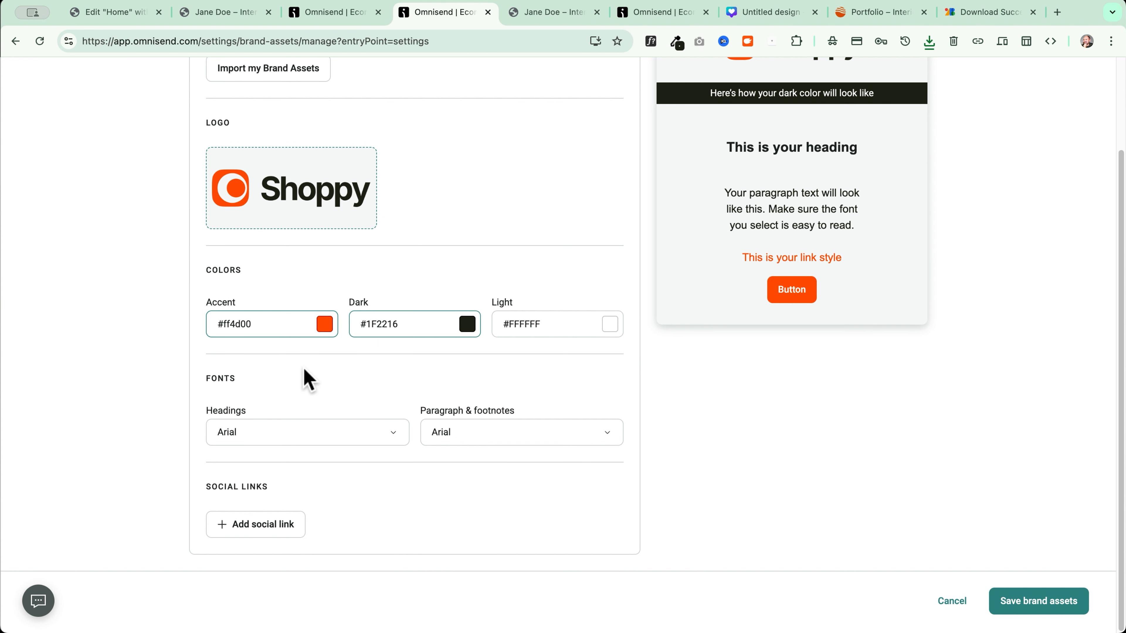
{"action": "left_click", "coordinate": [259, 441]}
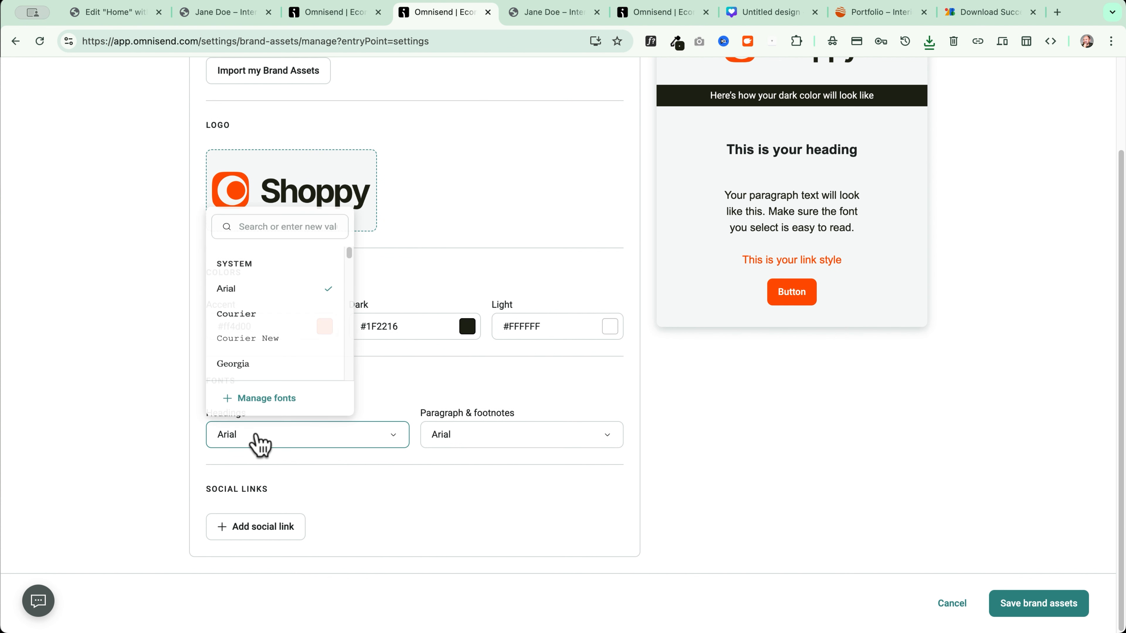
{"action": "left_click", "coordinate": [287, 399]}
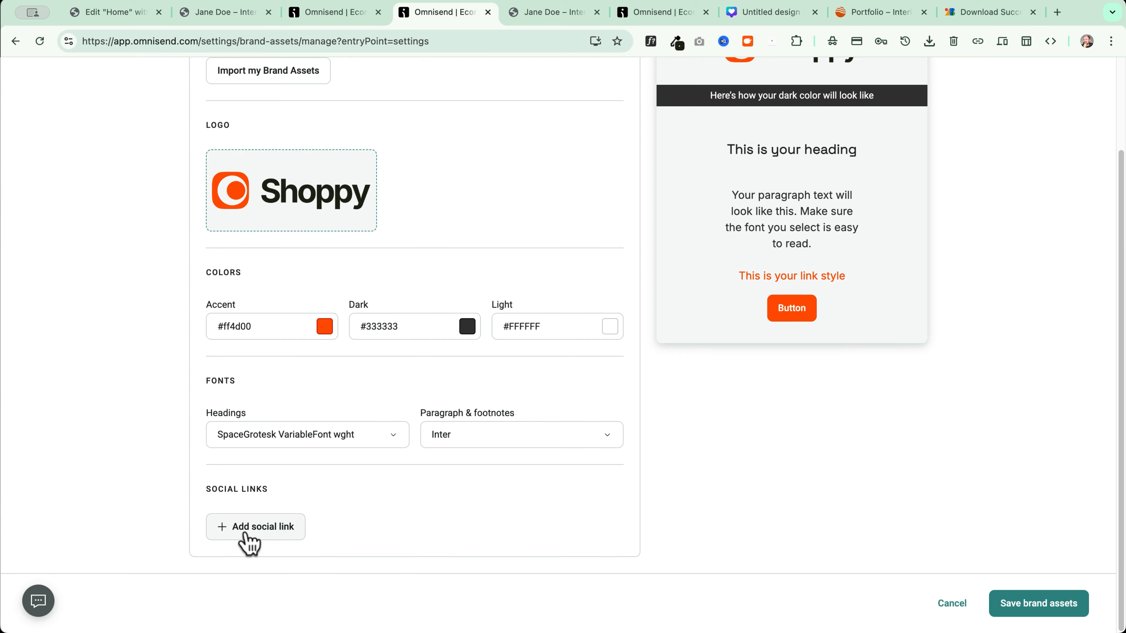
{"action": "left_click", "coordinate": [1039, 603]}
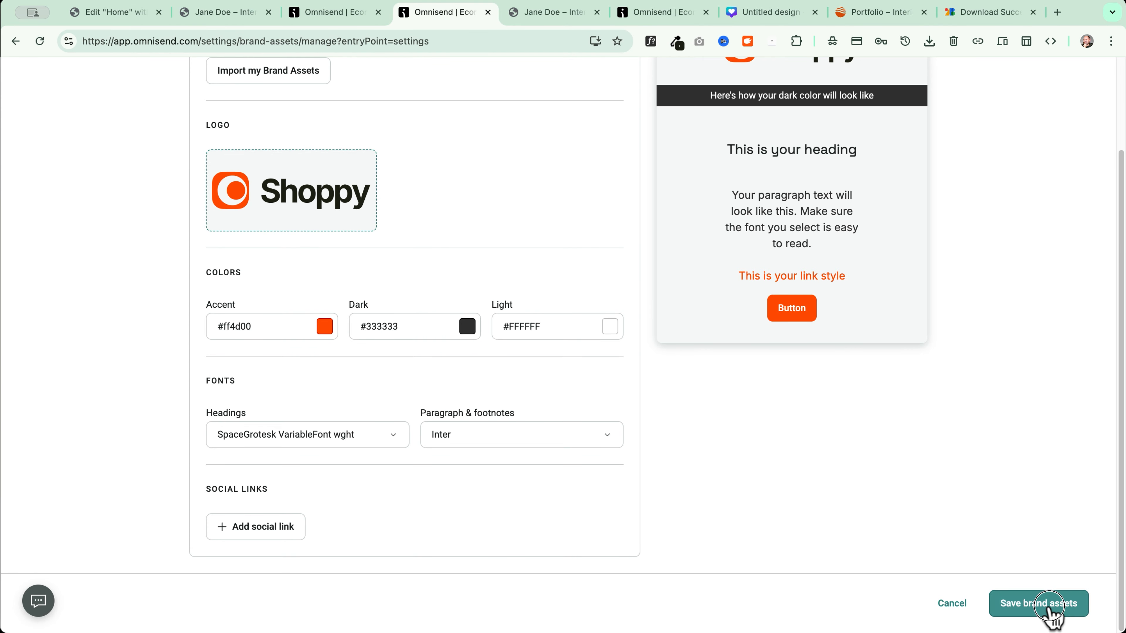
{"action": "scroll", "coordinate": [833, 525], "scroll_direction": "down", "scroll_amount": 1}
{"action": "scroll", "coordinate": [461, 428], "scroll_direction": "down", "scroll_amount": 4}
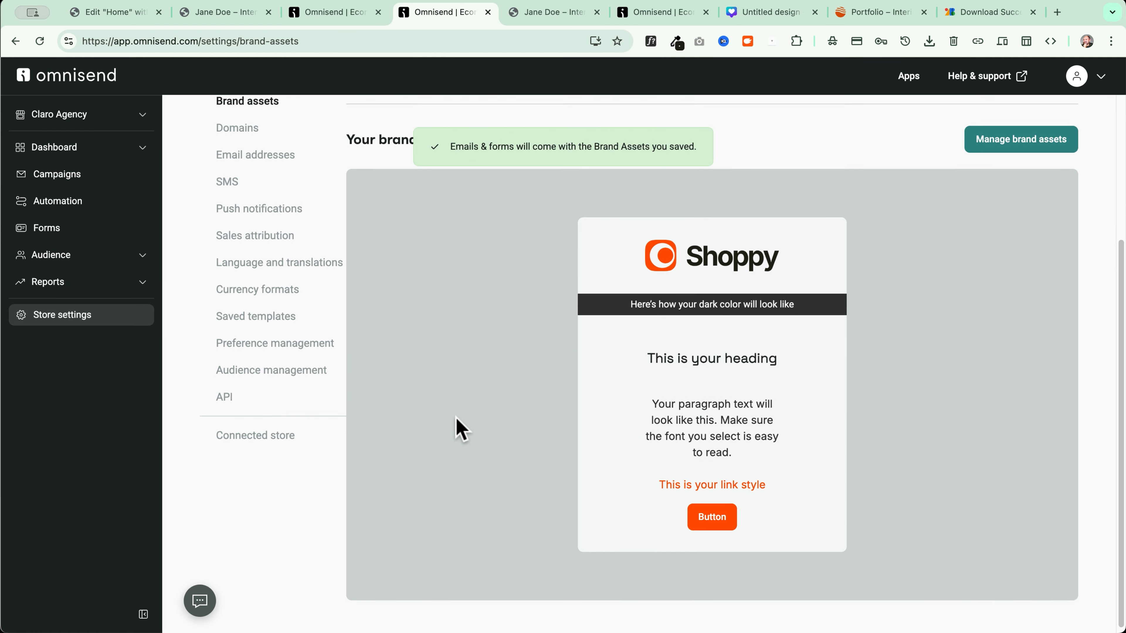
{"action": "left_click", "coordinate": [358, 13]}
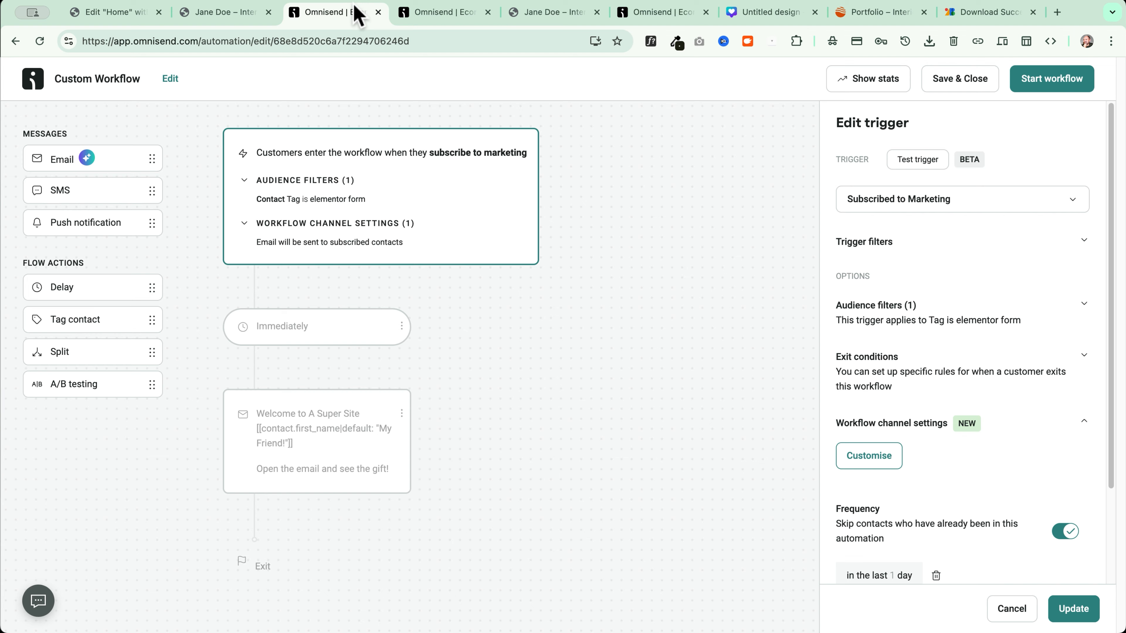
Reopen the welcome email's content editor from the workflow
{"action": "left_click", "coordinate": [372, 427]}
{"action": "scroll", "coordinate": [963, 478], "scroll_direction": "down", "scroll_amount": 2}
{"action": "scroll", "coordinate": [962, 477], "scroll_direction": "down", "scroll_amount": 8}
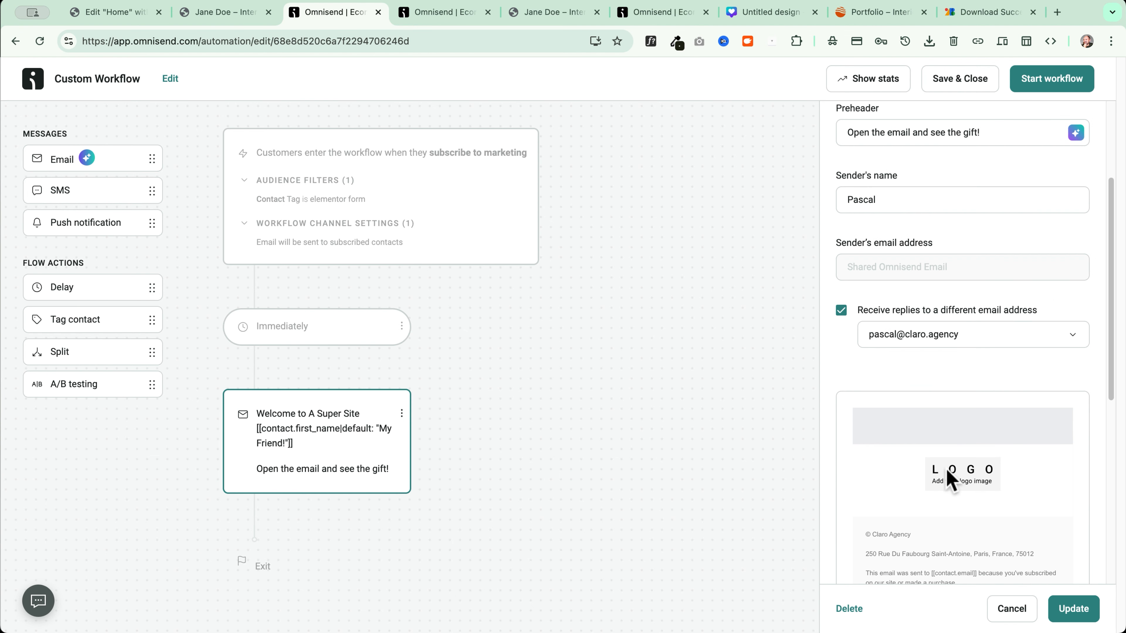
{"action": "left_click", "coordinate": [904, 450]}
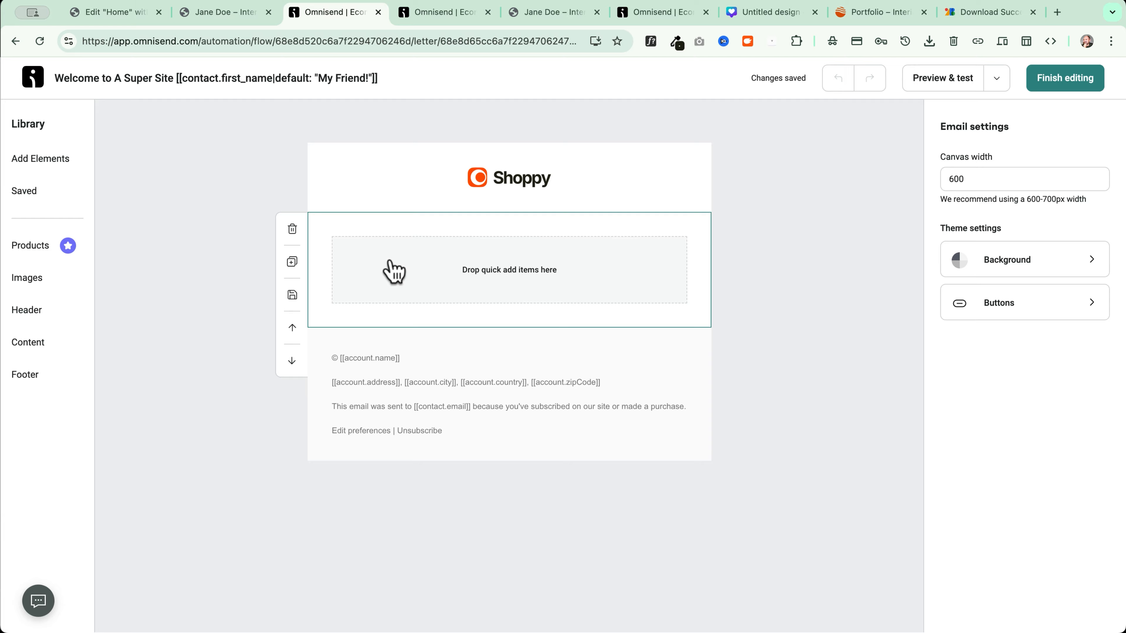
Drop a text block into the empty layout and prompt the AI assistant for a welcome paragraph
{"action": "left_click", "coordinate": [413, 268]}
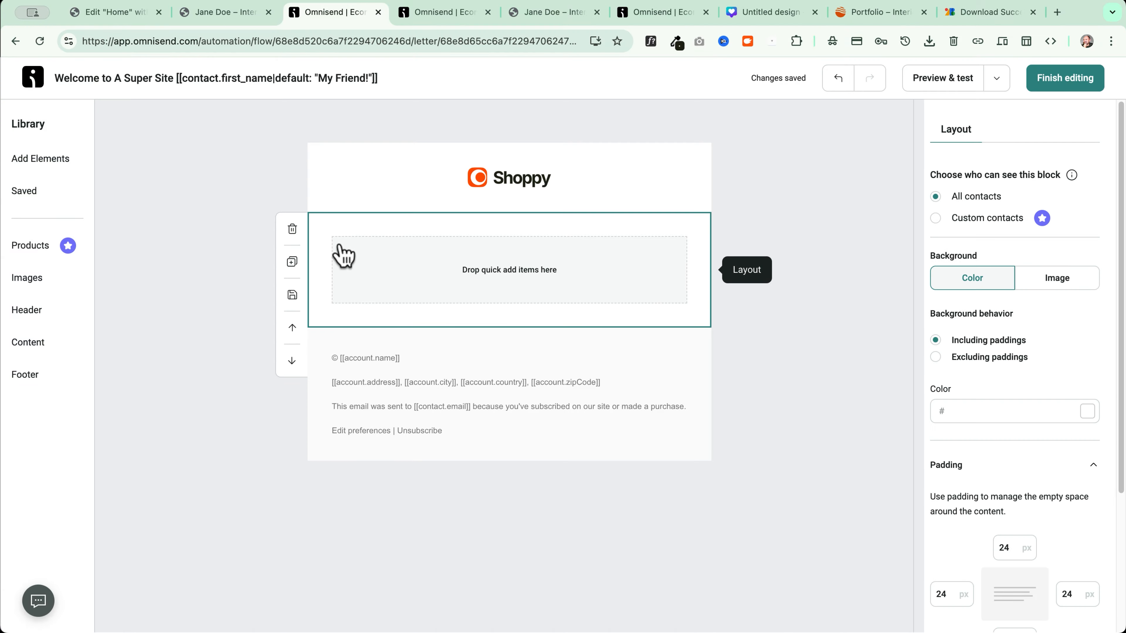
{"action": "left_click", "coordinate": [39, 168]}
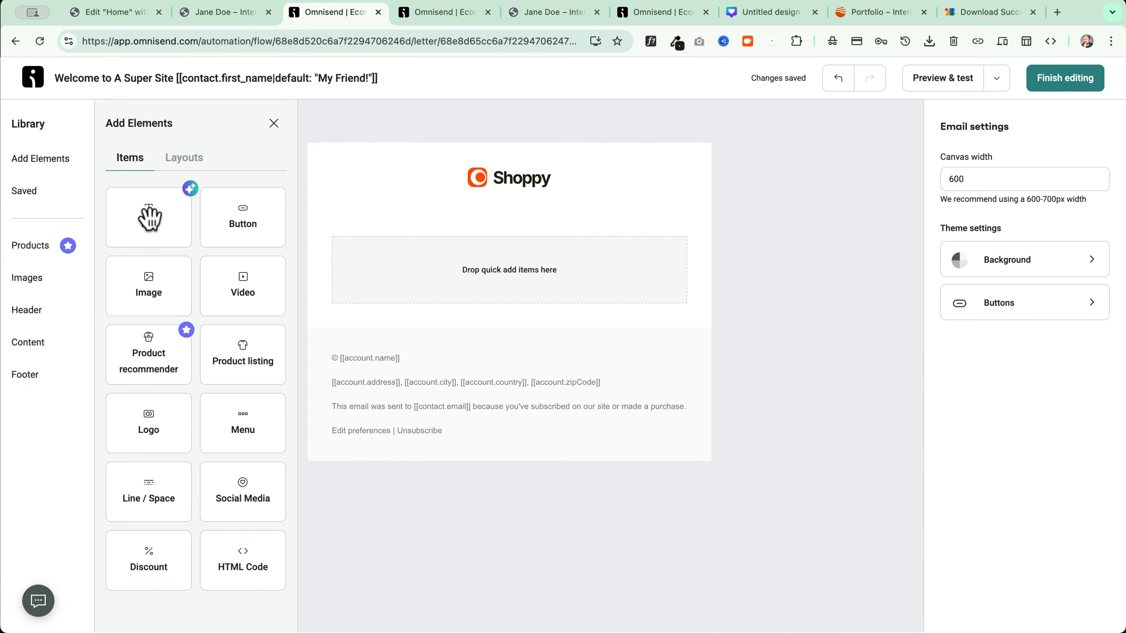
{"action": "left_click_drag", "start_coordinate": [149, 217], "coordinate": [390, 295]}
{"action": "left_click", "coordinate": [437, 244]}
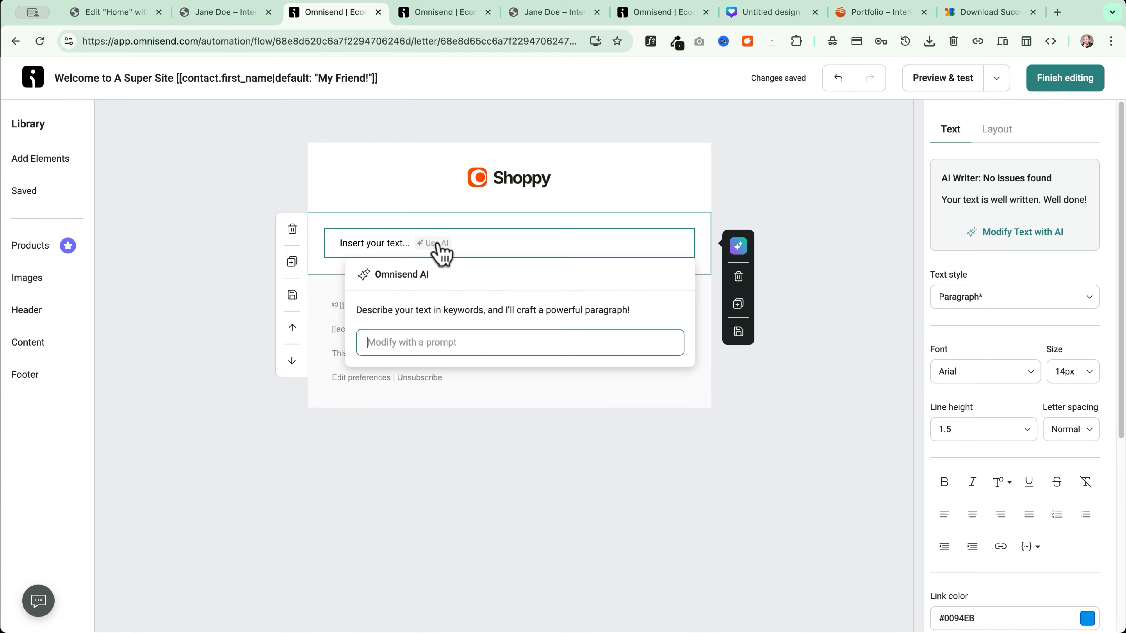
{"action": "type", "text": "welcome my new subscribers with a warming sentence to introduce them"}
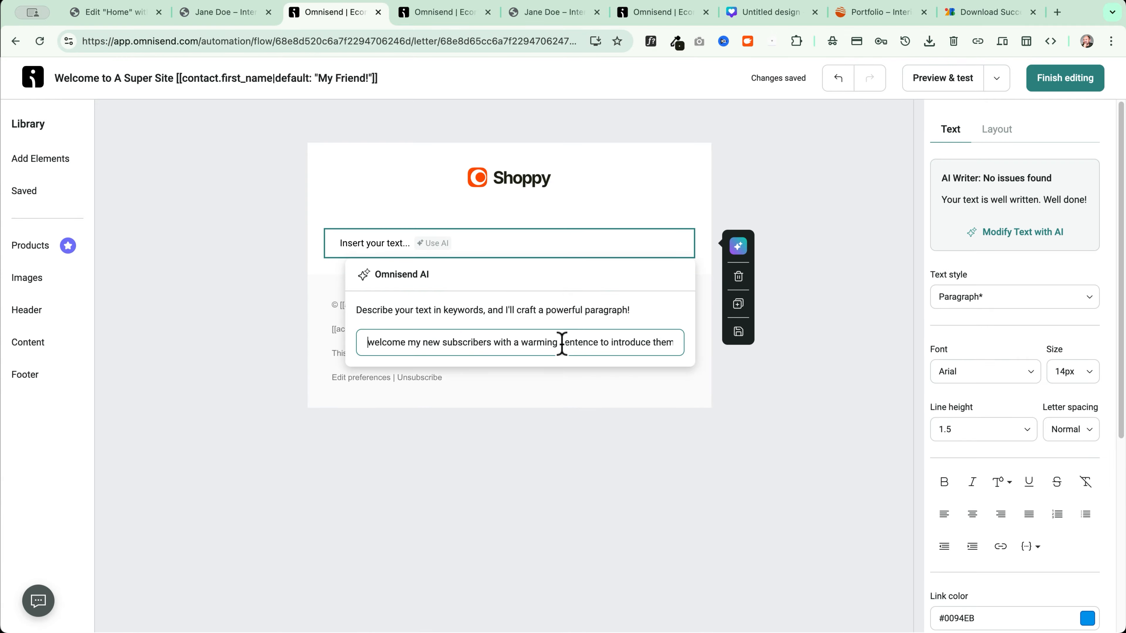
{"action": "key", "text": "Return"}
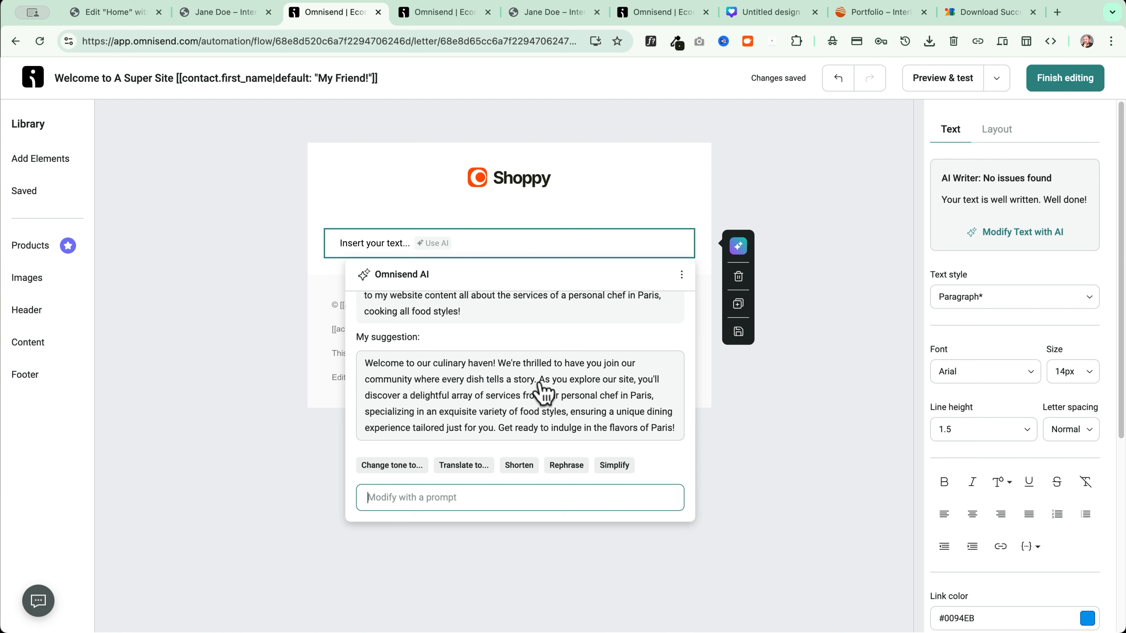
Apply the AI-written culinary-haven welcome text to the text block
{"action": "left_click", "coordinate": [222, 12]}
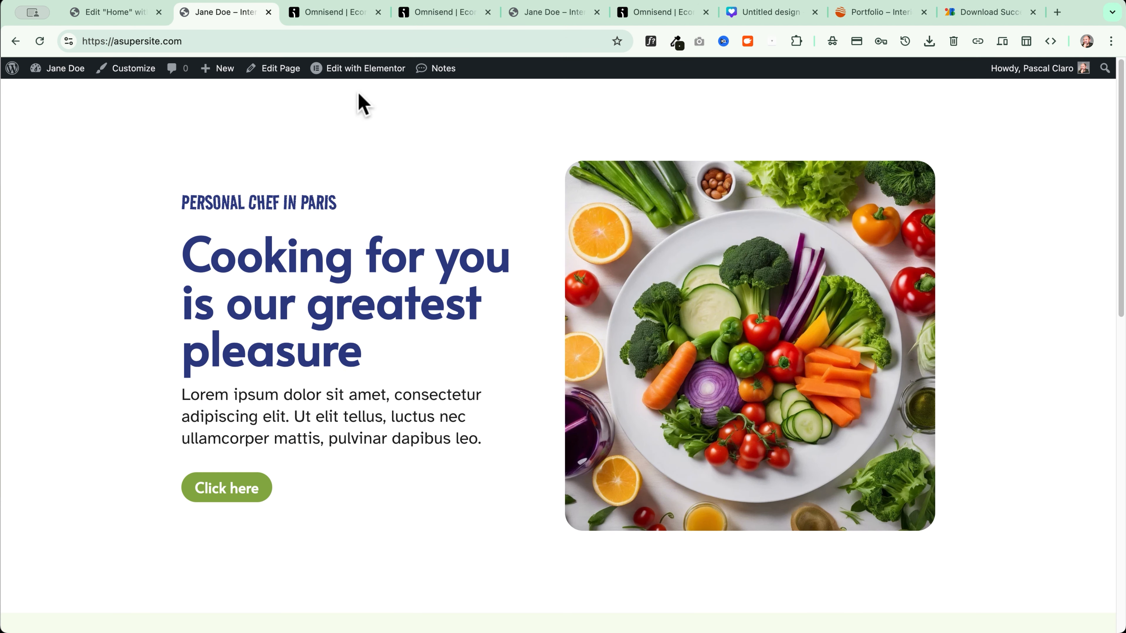
{"action": "left_click", "coordinate": [353, 17]}
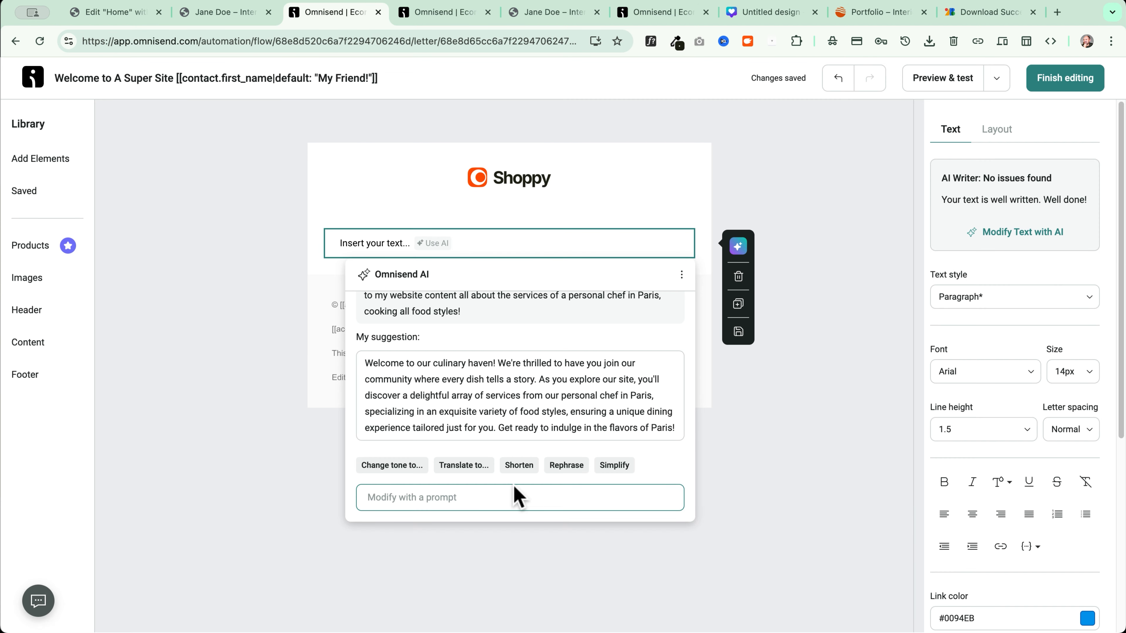
{"action": "left_click", "coordinate": [532, 421]}
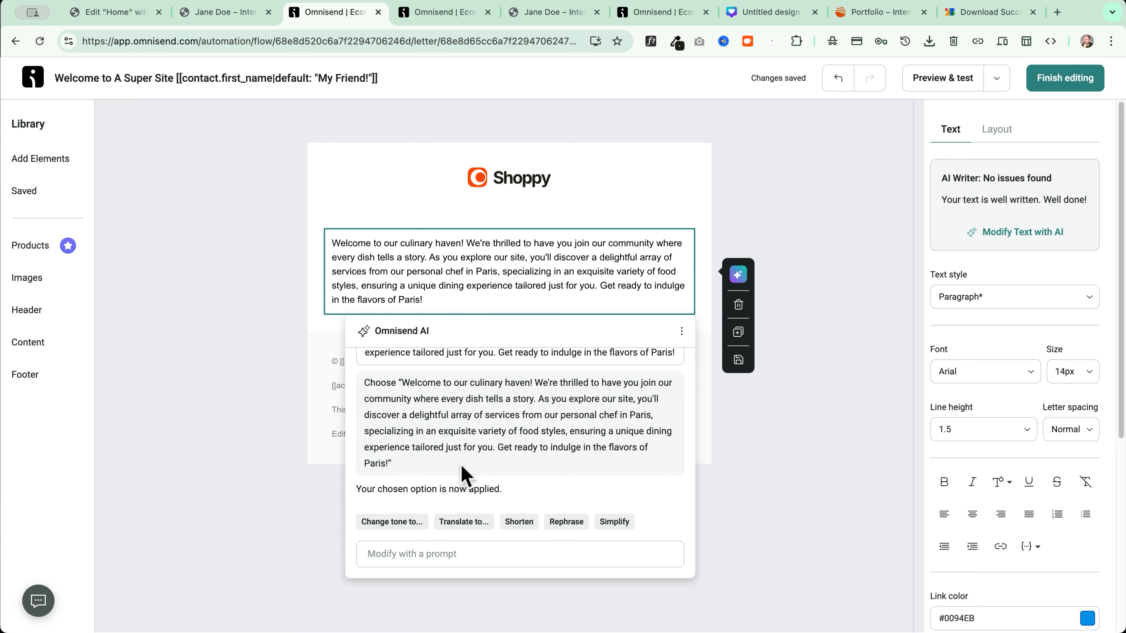
{"action": "left_click", "coordinate": [241, 236]}
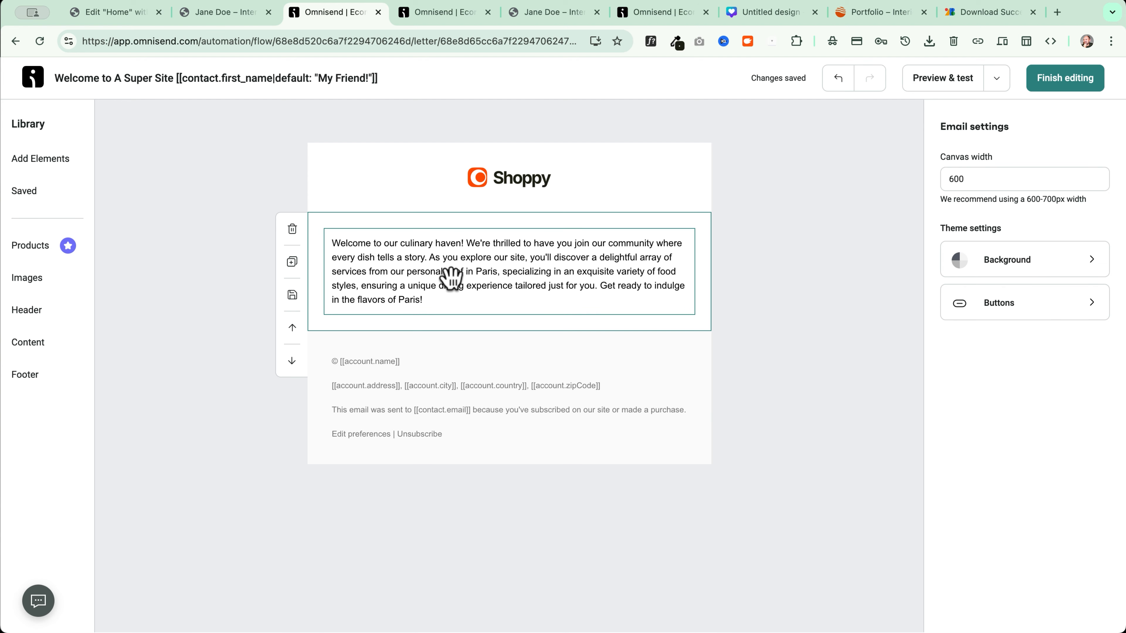
Split the welcome text into three paragraphs after 'story.' and before 'Get ready'
{"action": "left_click", "coordinate": [470, 287]}
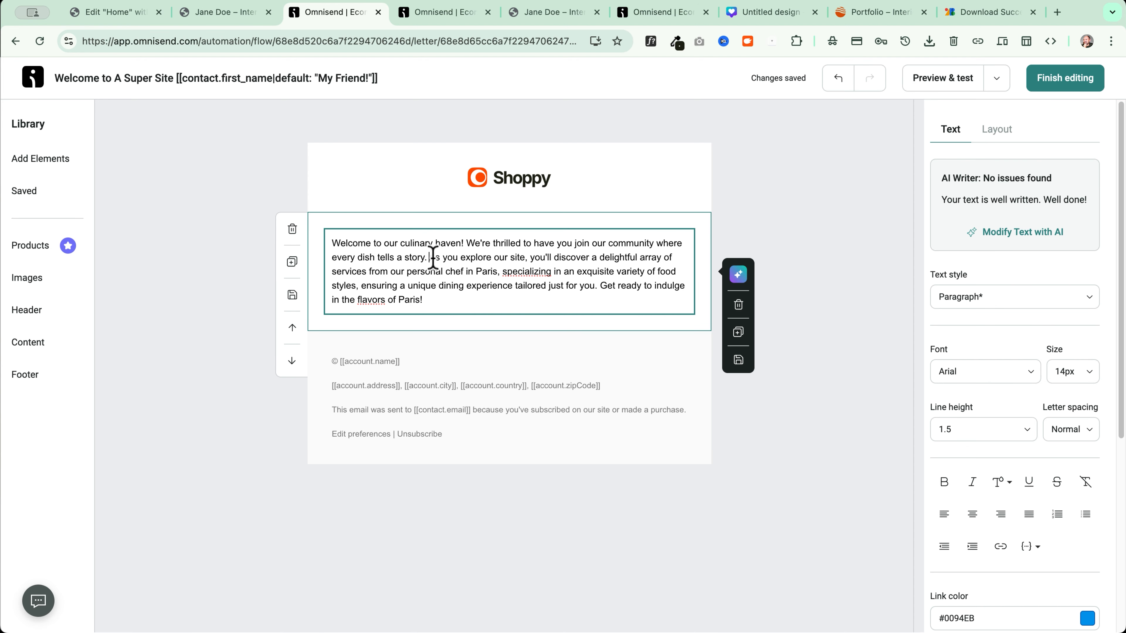
{"action": "left_click", "coordinate": [433, 257]}
{"action": "key", "text": "Return"}
{"action": "key", "text": "Return"}
{"action": "left_click", "coordinate": [526, 314]}
{"action": "key", "text": "Return"}
{"action": "key", "text": "Return"}
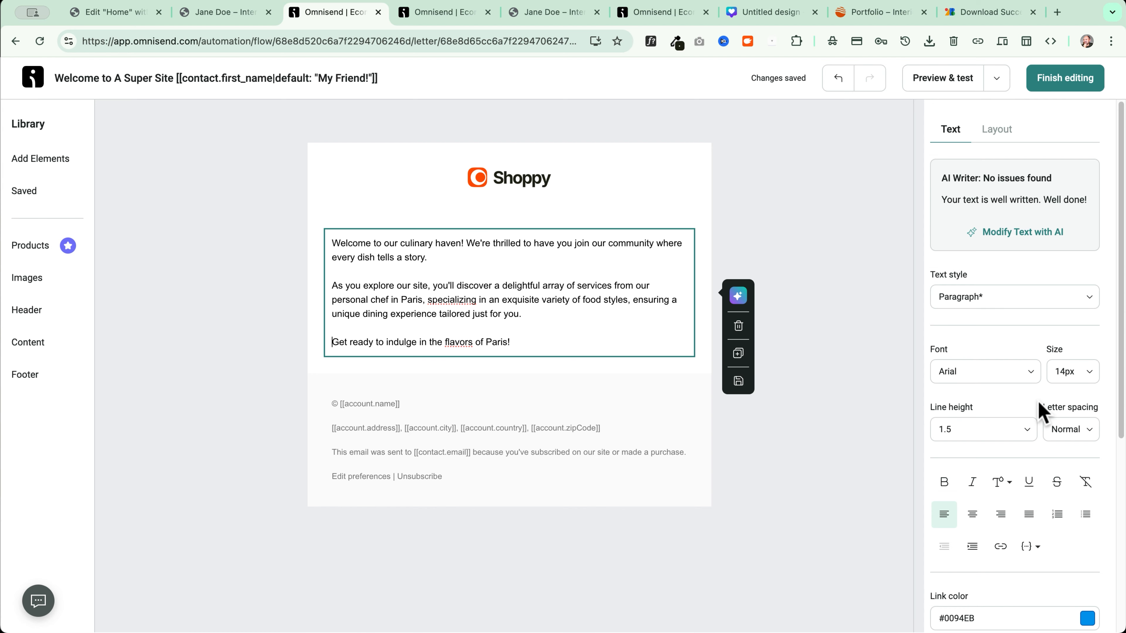
{"action": "left_click", "coordinate": [1074, 371]}
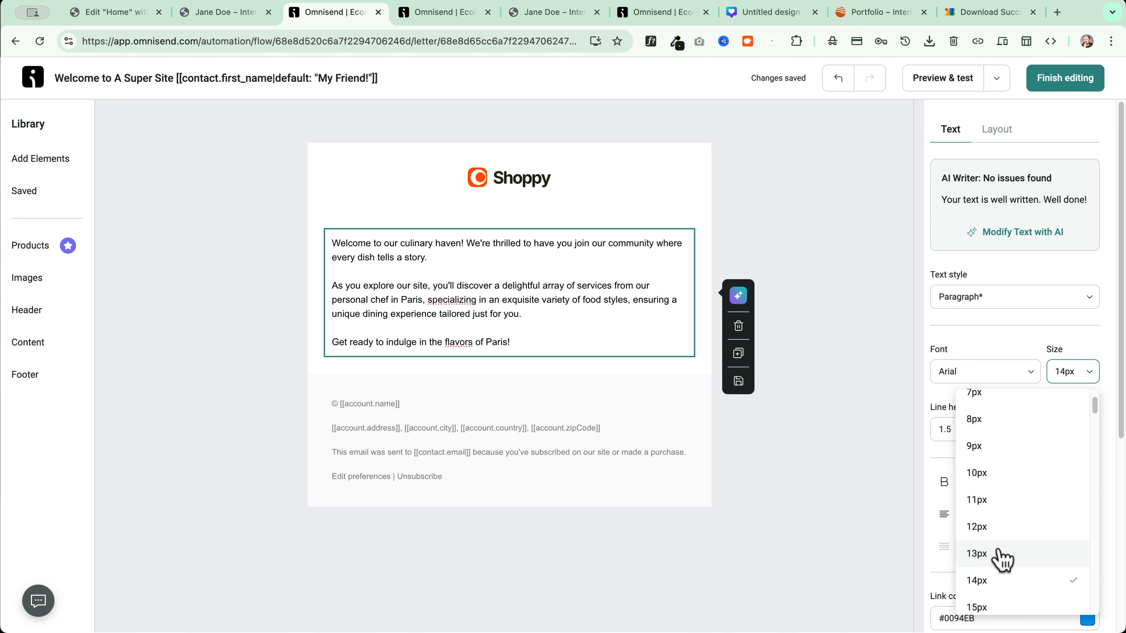
{"action": "scroll", "coordinate": [993, 560], "scroll_direction": "down", "scroll_amount": 5}
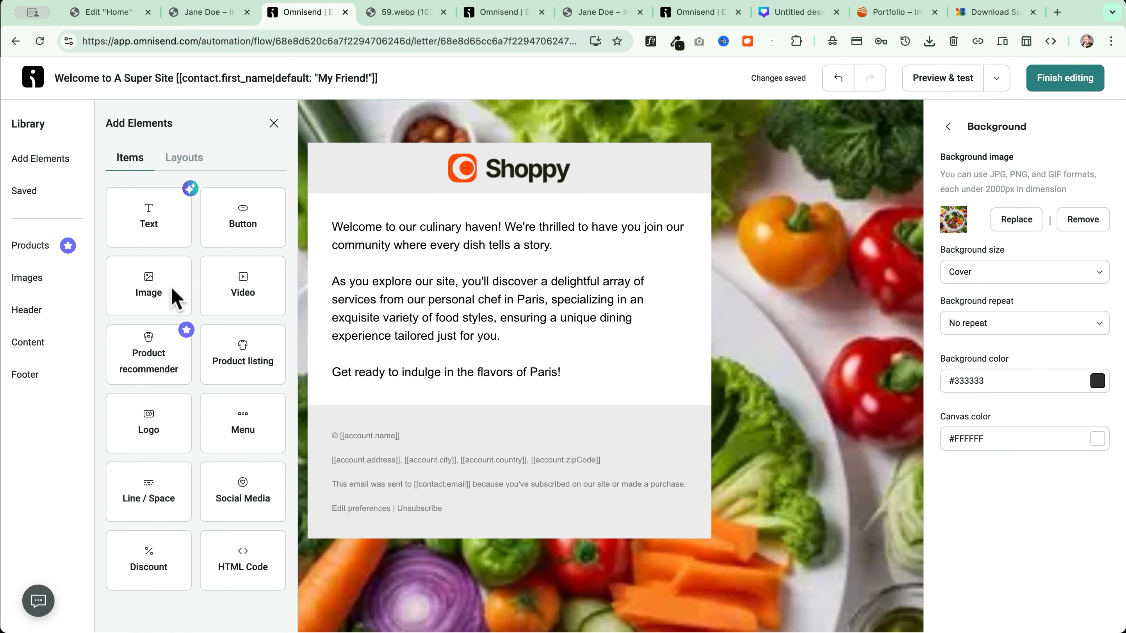
Add a salad image above the text, a Shop now button, and a Live Cooking, Recipes, Location menu
{"action": "left_click_drag", "start_coordinate": [171, 298], "coordinate": [385, 235]}
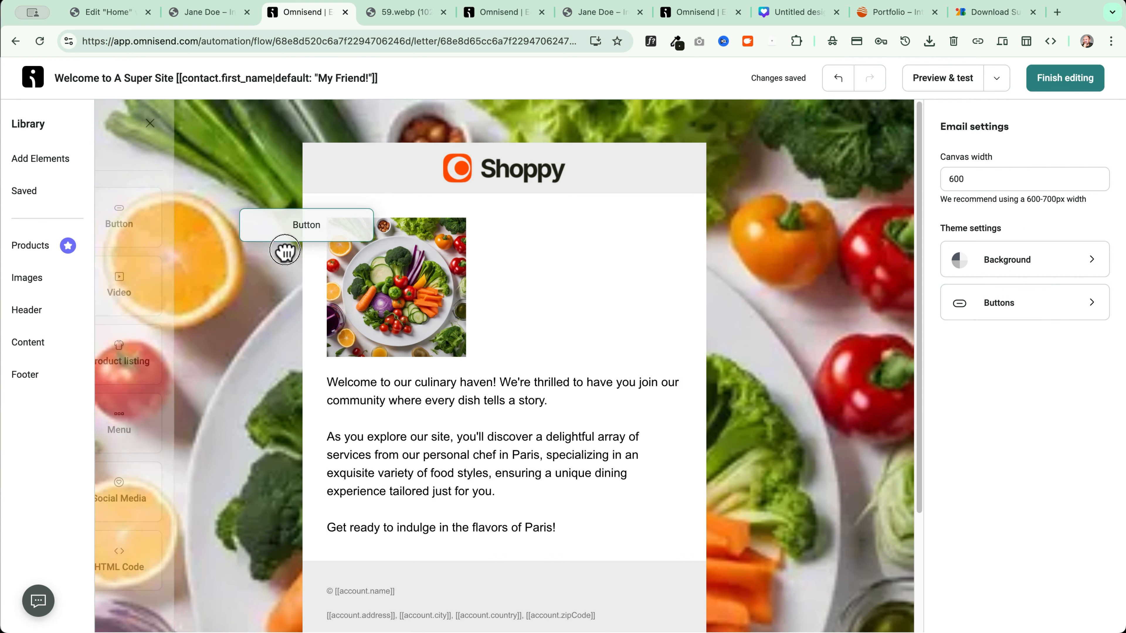
{"action": "left_click_drag", "start_coordinate": [284, 249], "coordinate": [394, 581]}
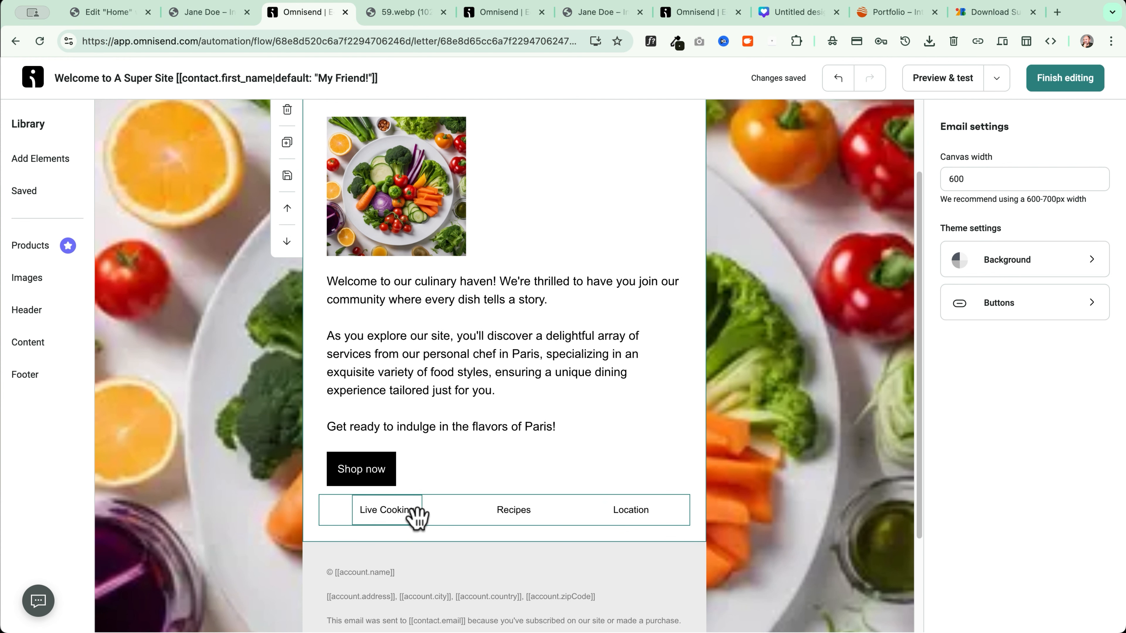
{"action": "left_click", "coordinate": [421, 510]}
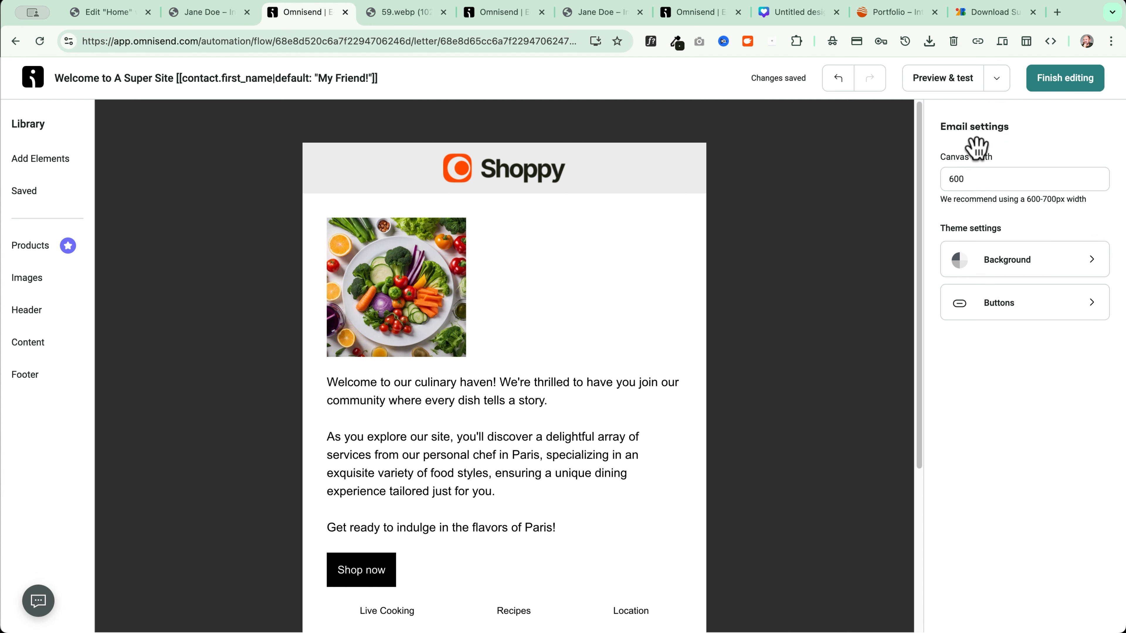
{"action": "left_click", "coordinate": [1063, 80]}
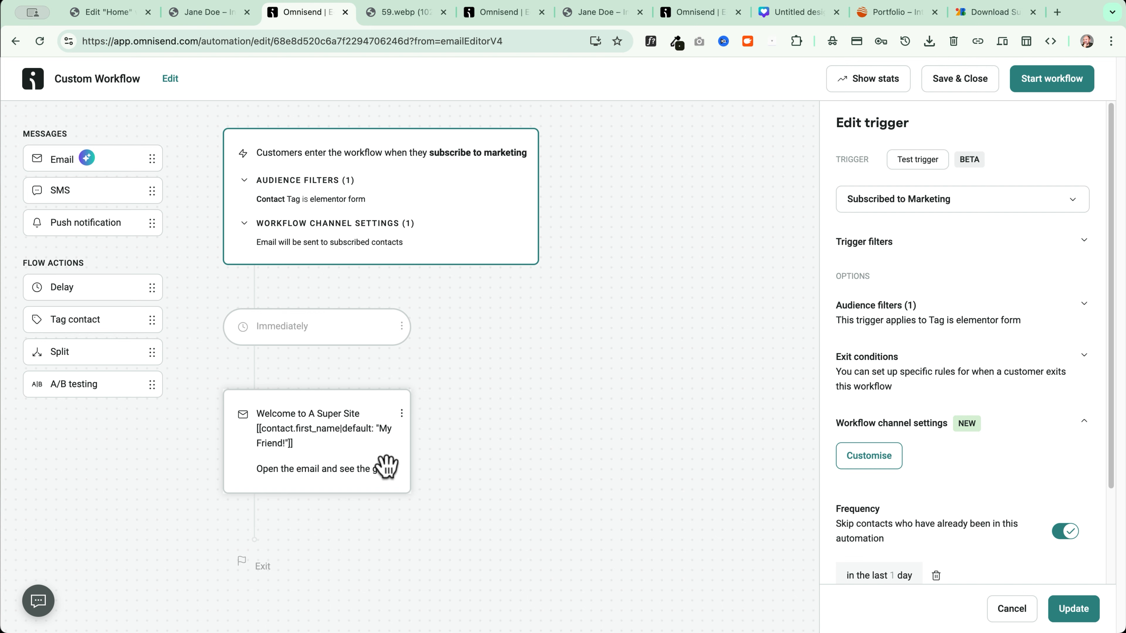
Send a test copy of the welcome email to the account's own inbox
{"action": "left_click", "coordinate": [331, 433]}
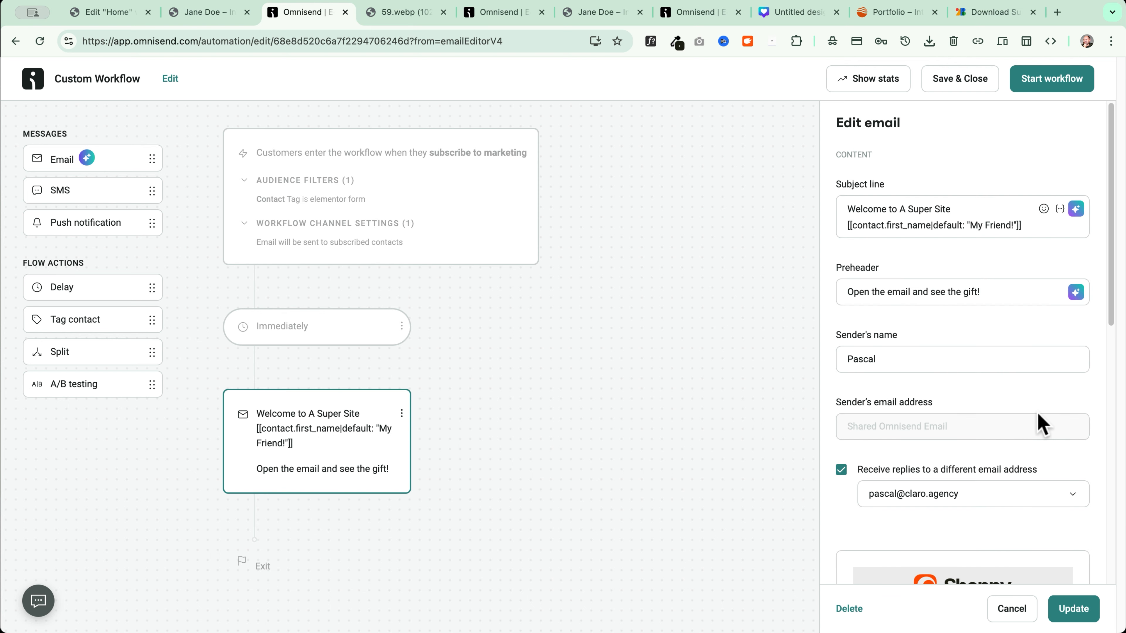
{"action": "scroll", "coordinate": [1020, 338], "scroll_direction": "down", "scroll_amount": 10}
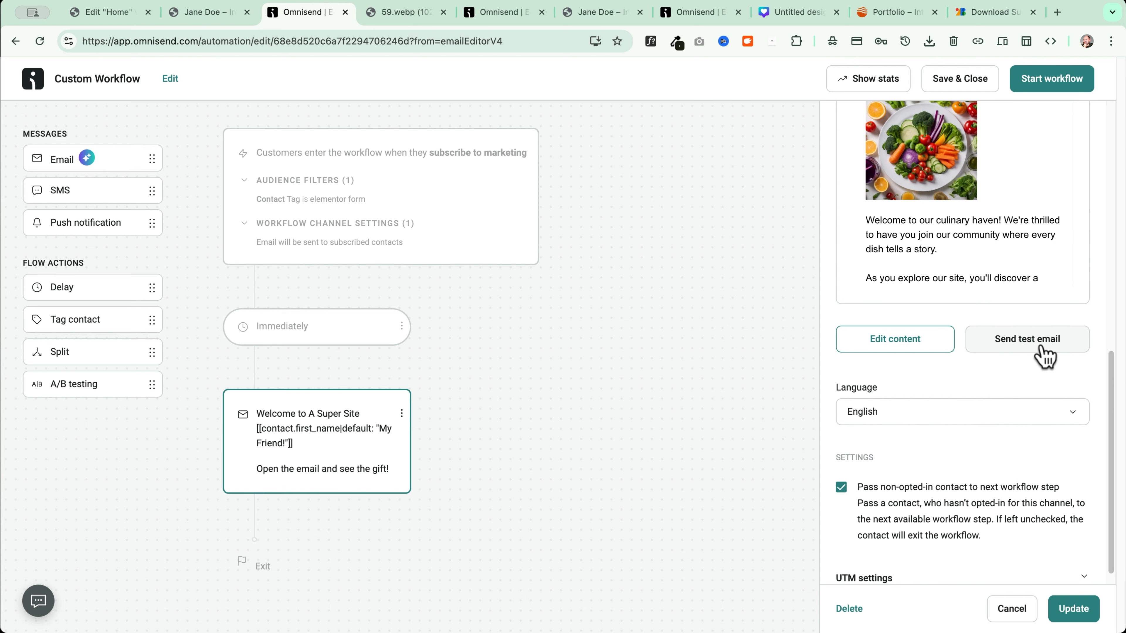
{"action": "left_click", "coordinate": [1042, 351]}
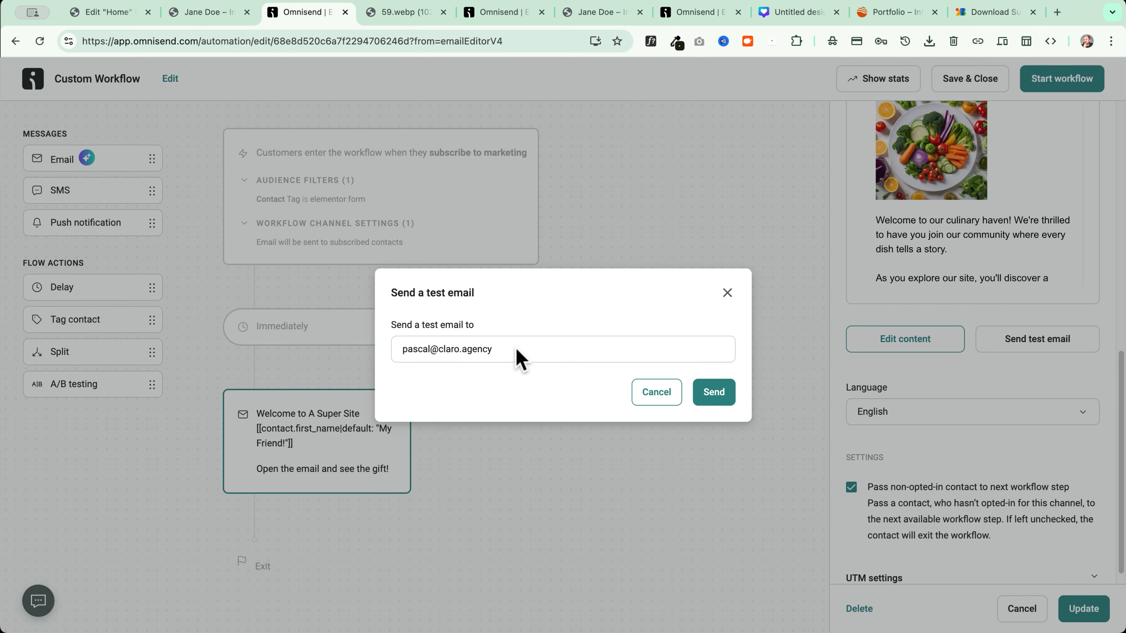
{"action": "left_click", "coordinate": [718, 402]}
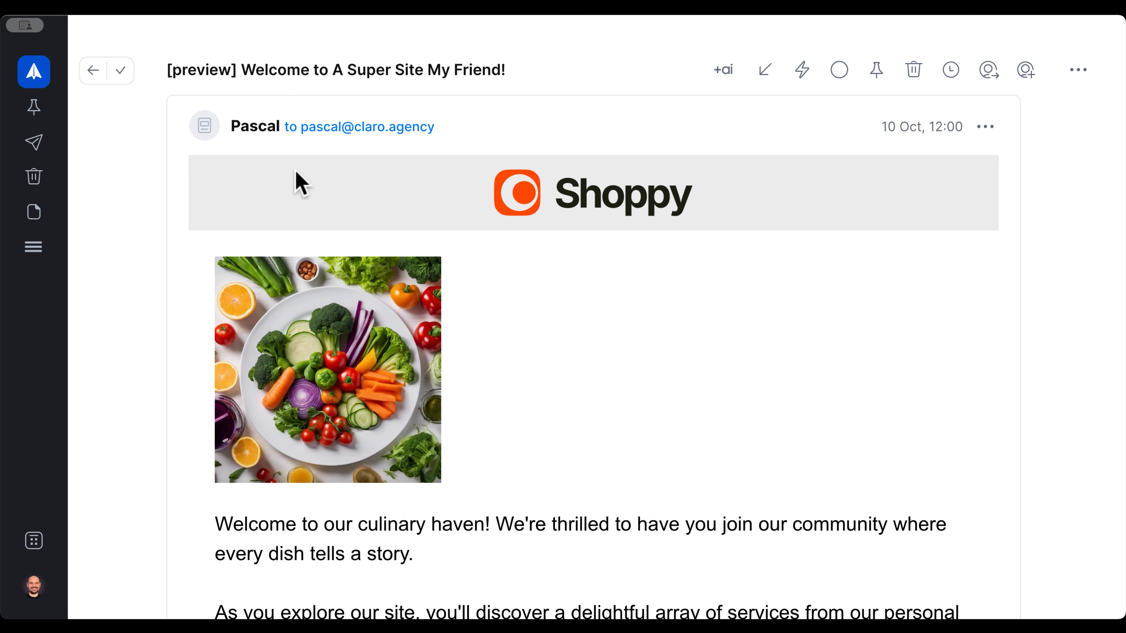
Review the received test email's subject, sender details and full content in the inbox
{"action": "left_click_drag", "start_coordinate": [255, 70], "coordinate": [547, 69]}
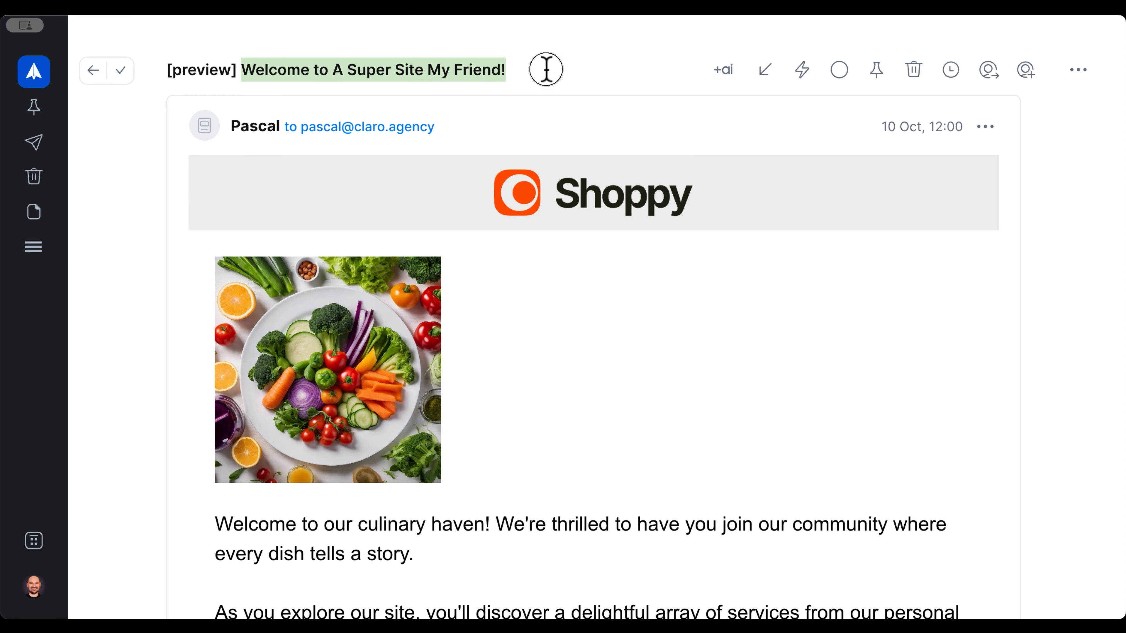
{"action": "left_click", "coordinate": [250, 130]}
{"action": "left_click", "coordinate": [255, 133]}
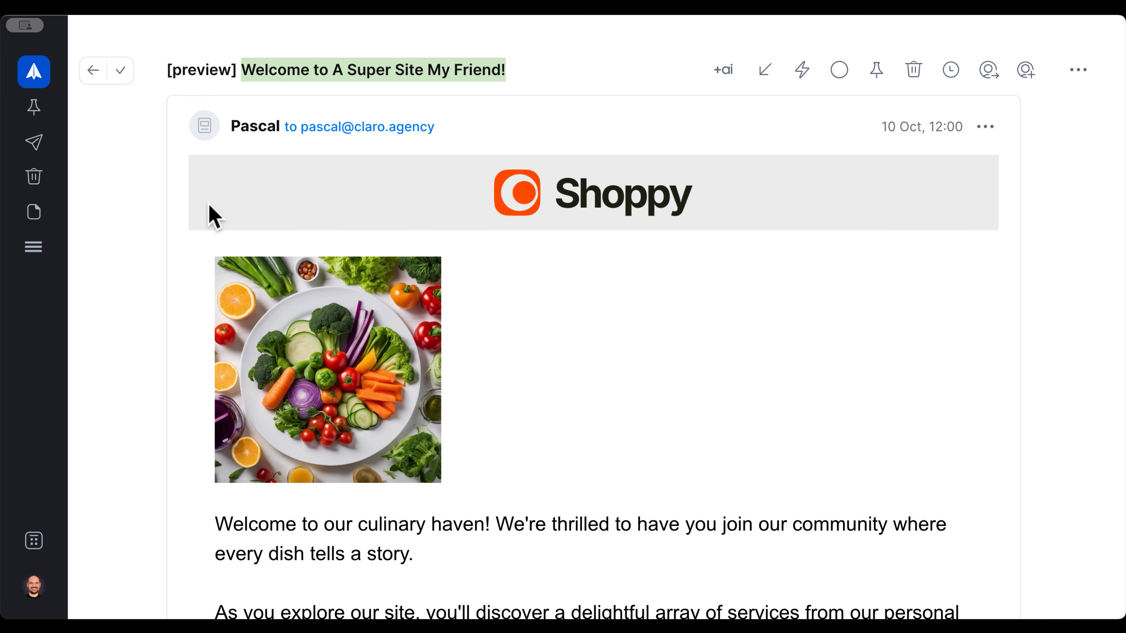
{"action": "scroll", "coordinate": [556, 151], "scroll_direction": "down", "scroll_amount": 3}
{"action": "scroll", "coordinate": [367, 195], "scroll_direction": "down", "scroll_amount": 5}
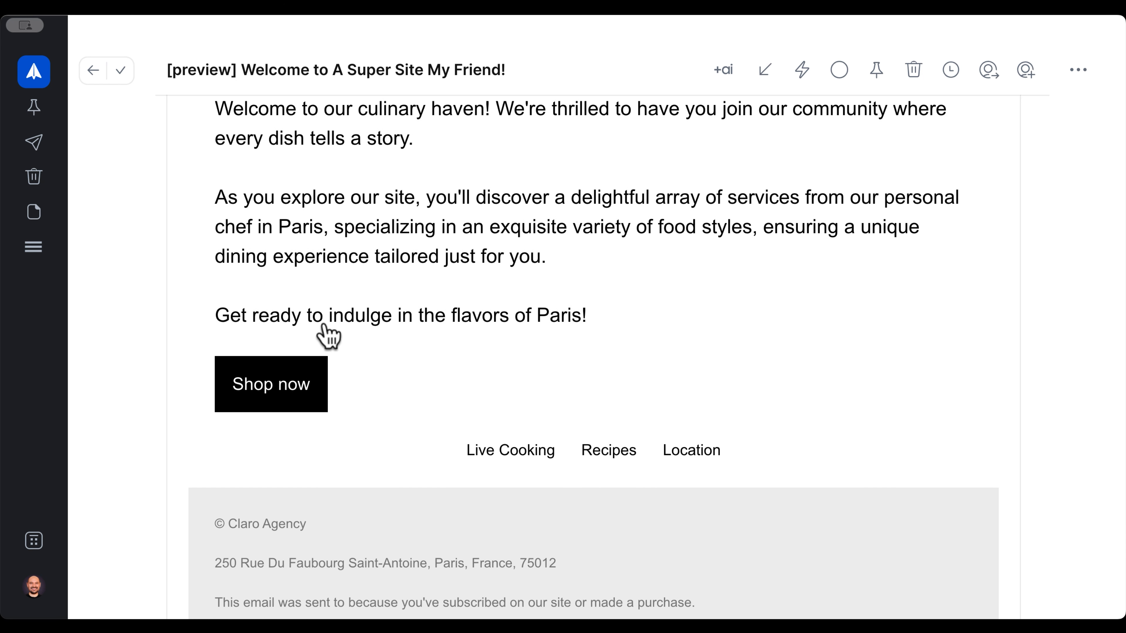
{"action": "scroll", "coordinate": [327, 332], "scroll_direction": "down", "scroll_amount": 4}
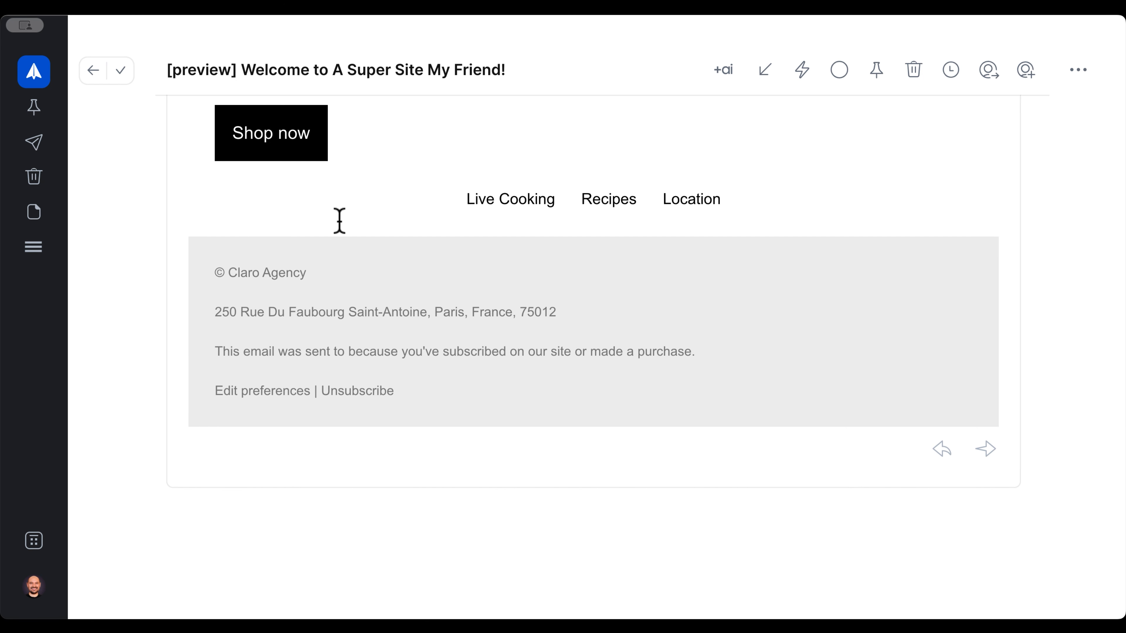
{"action": "scroll", "coordinate": [335, 220], "scroll_direction": "up", "scroll_amount": 10}
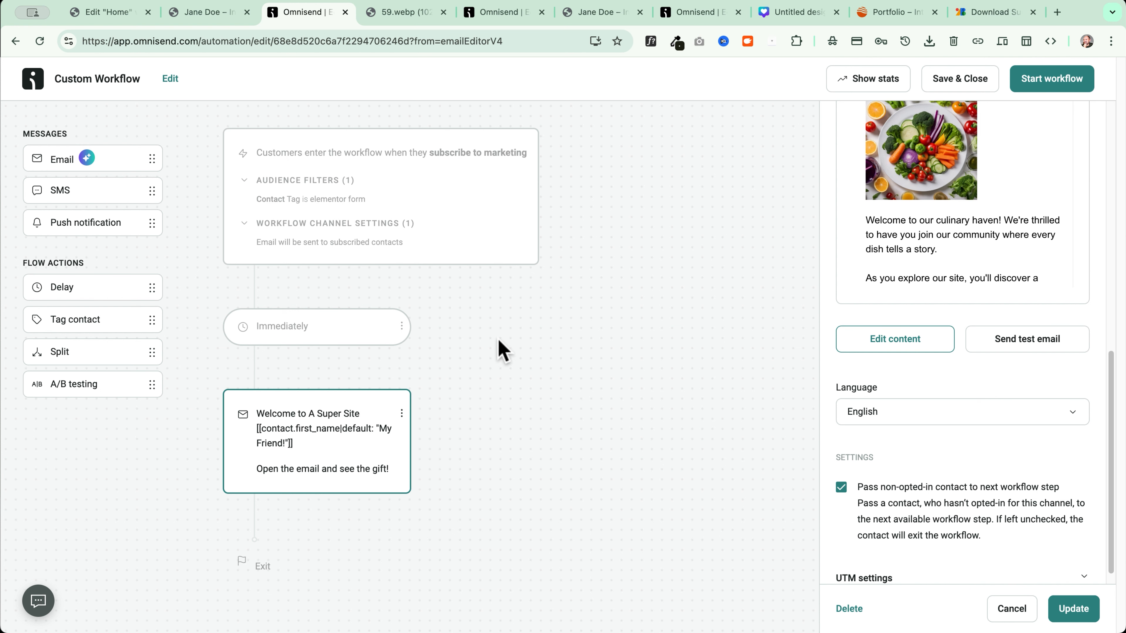
Try a one-day delay and second email, discard them, and start the welcome workflow
{"action": "left_click_drag", "start_coordinate": [62, 288], "coordinate": [296, 561]}
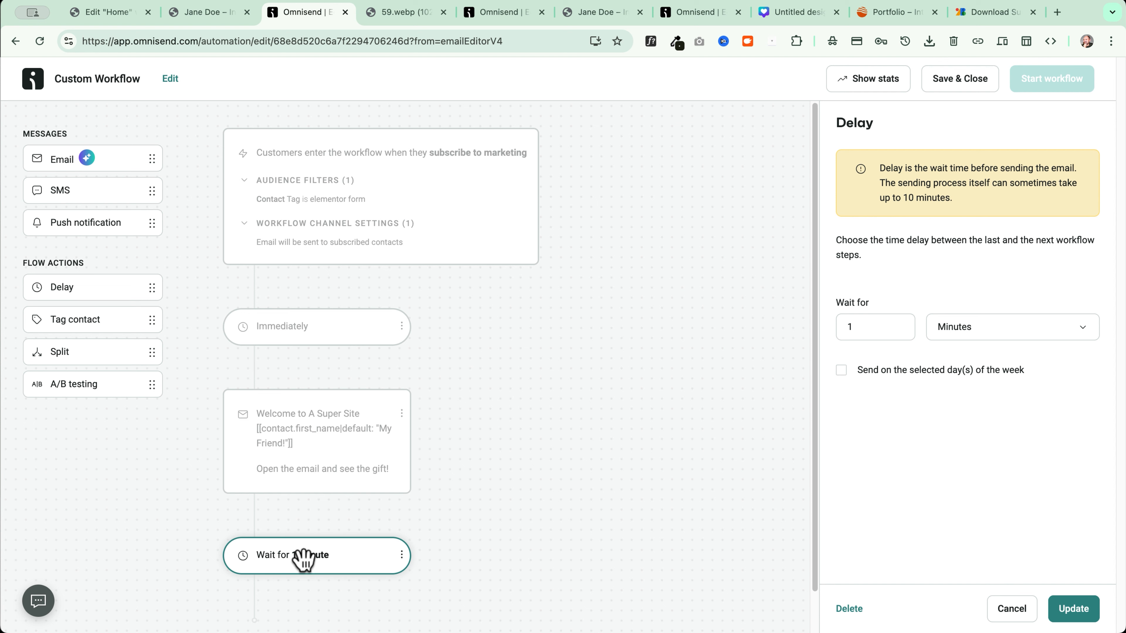
{"action": "left_click", "coordinate": [954, 334]}
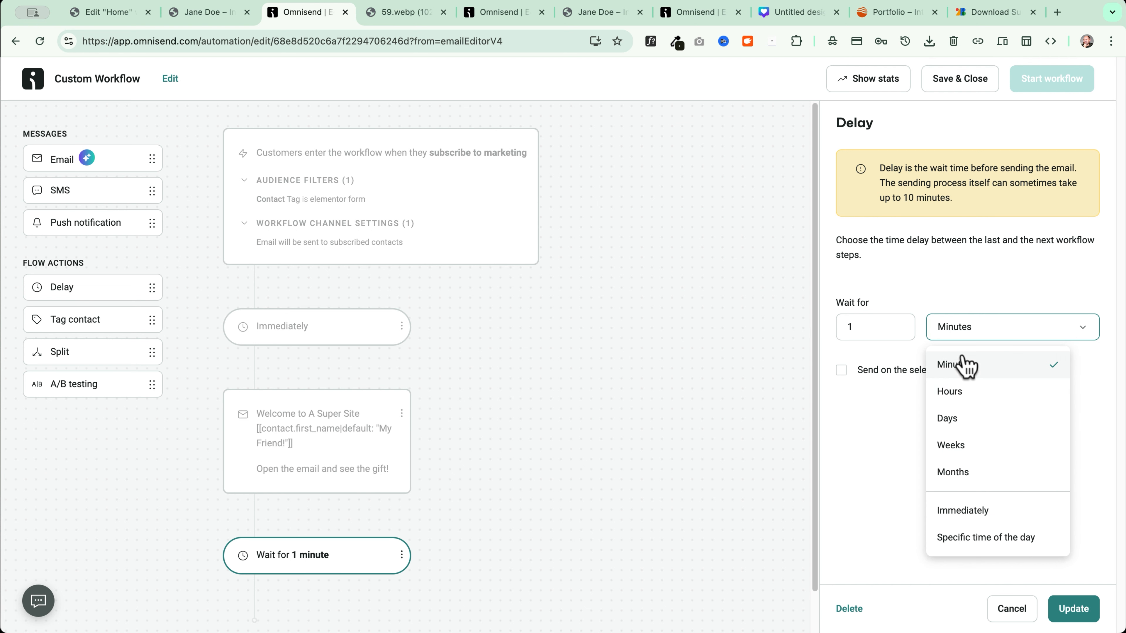
{"action": "left_click", "coordinate": [960, 423]}
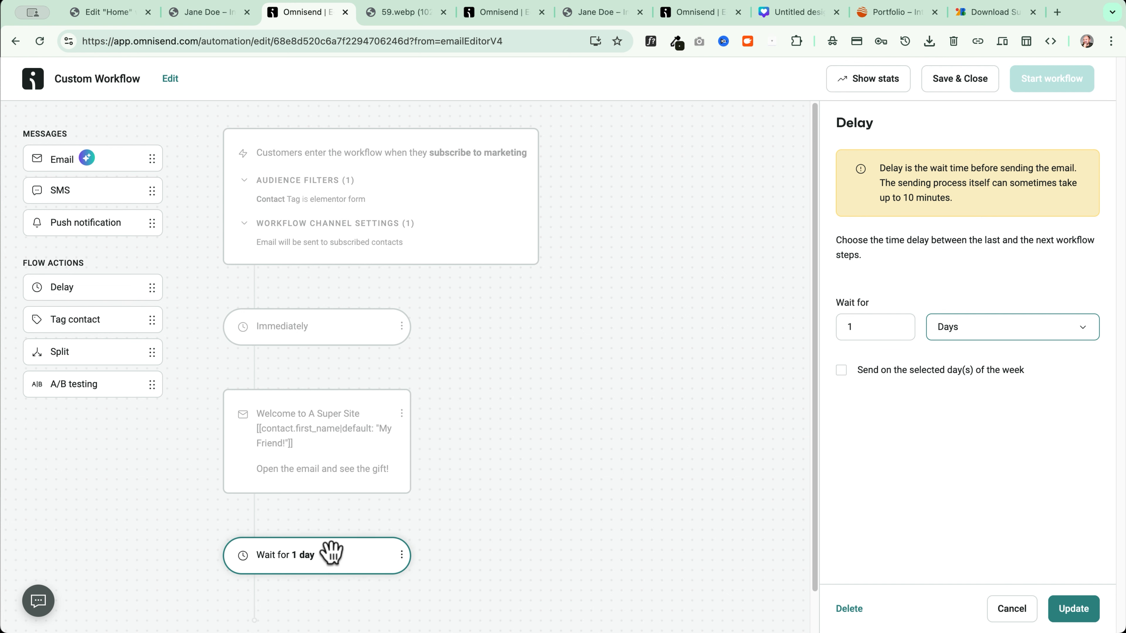
{"action": "left_click_drag", "start_coordinate": [72, 162], "coordinate": [285, 558]}
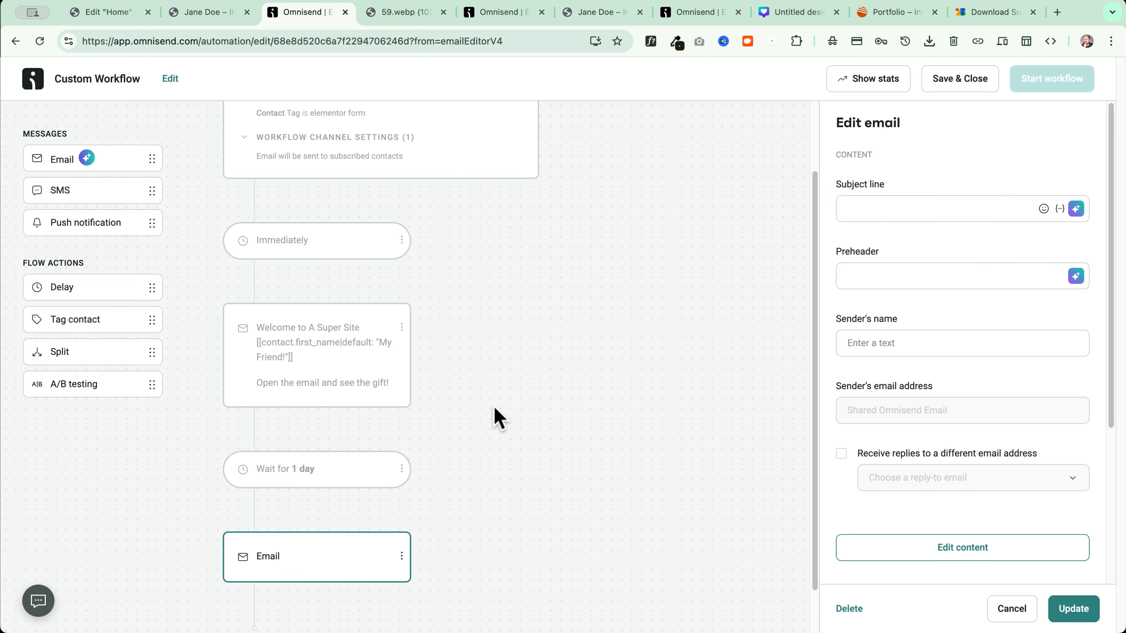
{"action": "left_click", "coordinate": [873, 212]}
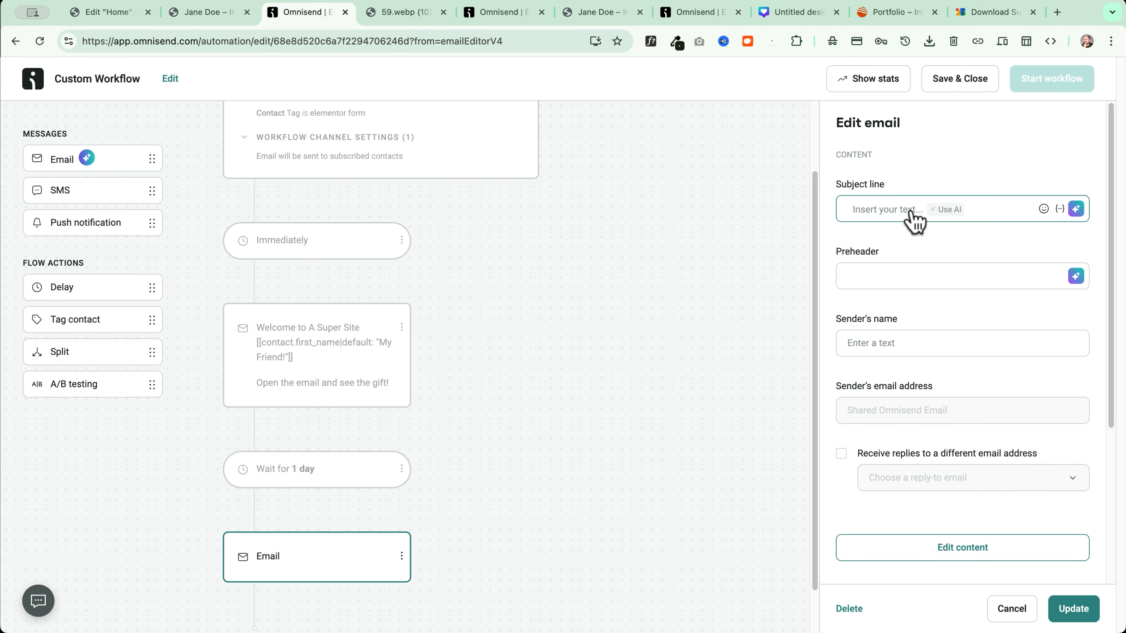
{"action": "scroll", "coordinate": [892, 350], "scroll_direction": "down", "scroll_amount": 5}
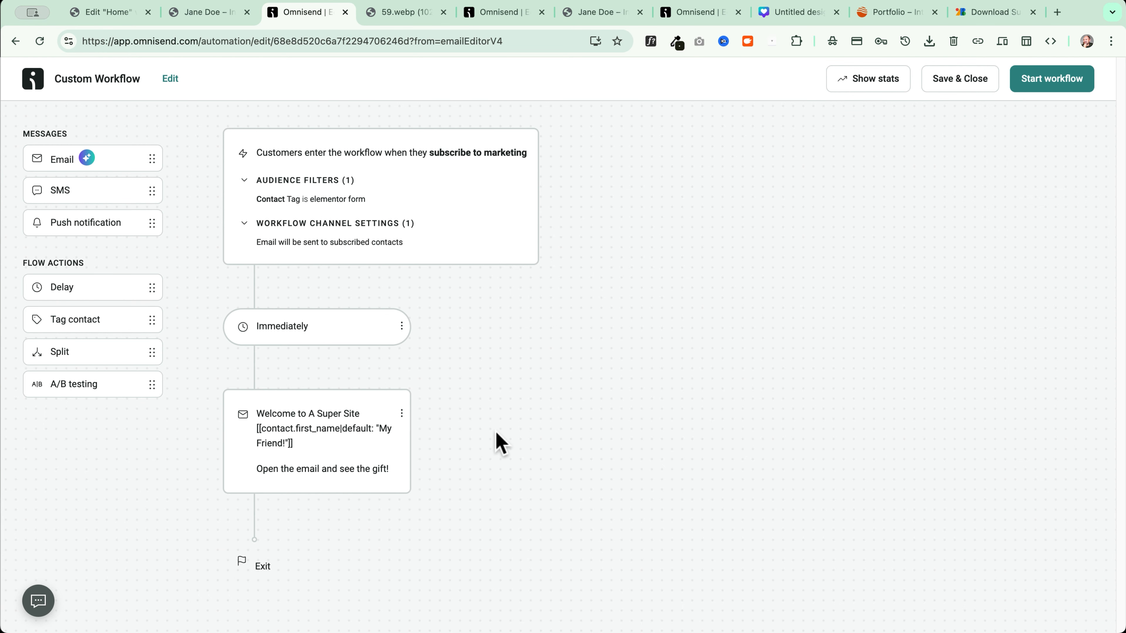
{"action": "scroll", "coordinate": [479, 430], "scroll_direction": "up", "scroll_amount": 3}
{"action": "left_click", "coordinate": [1065, 92]}
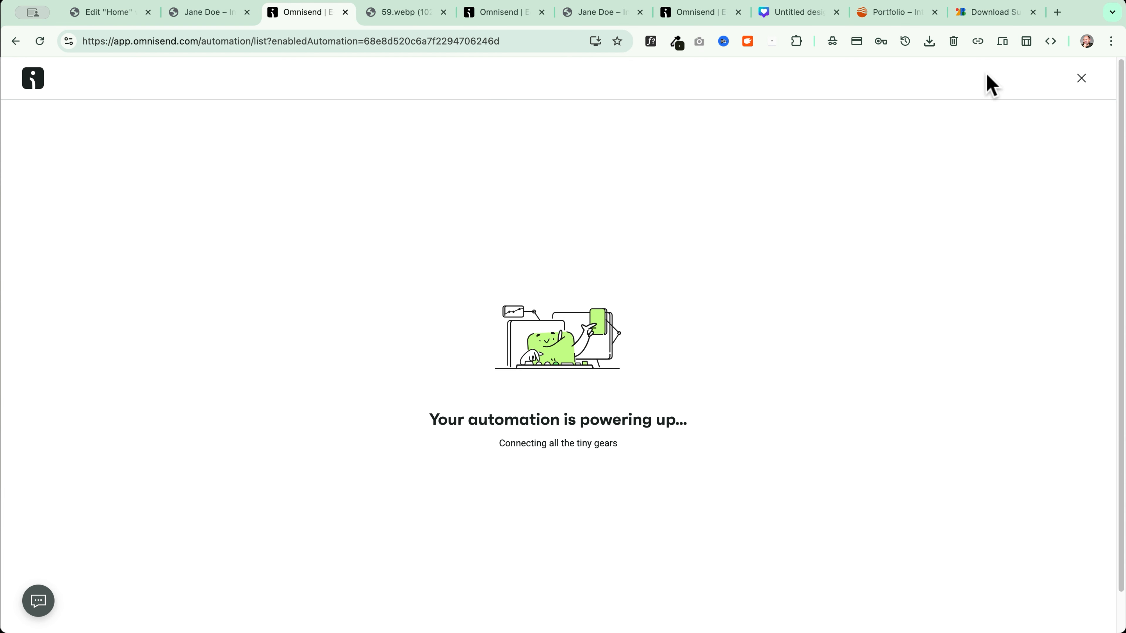
Return to the Automation workflow list and open the Custom Workflow's options menu
{"action": "left_click", "coordinate": [34, 80]}
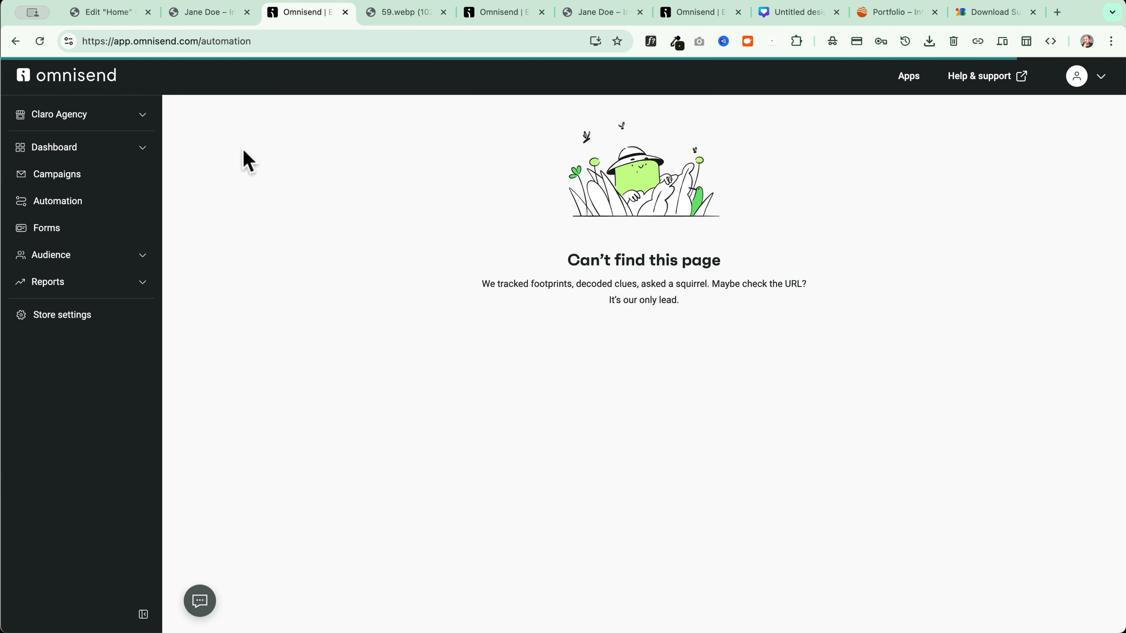
{"action": "left_click", "coordinate": [62, 204]}
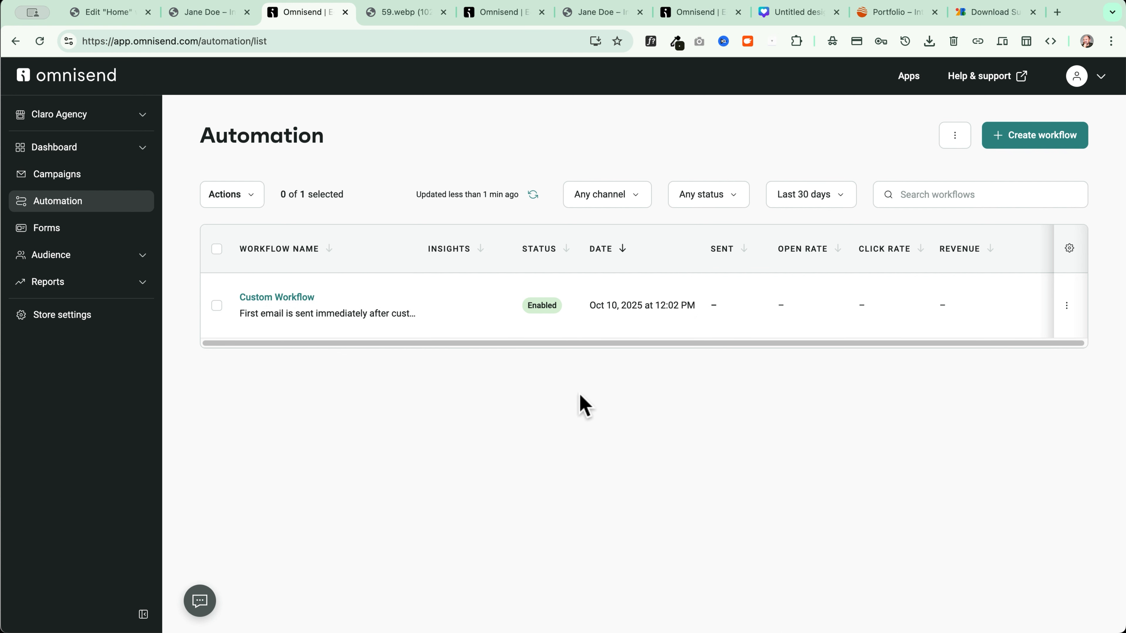
{"action": "left_click", "coordinate": [1067, 306]}
Rename the workflow 'Welcome Elementor Form Subscribers' and publish, letting current contacts finish it
{"action": "left_click", "coordinate": [998, 345]}
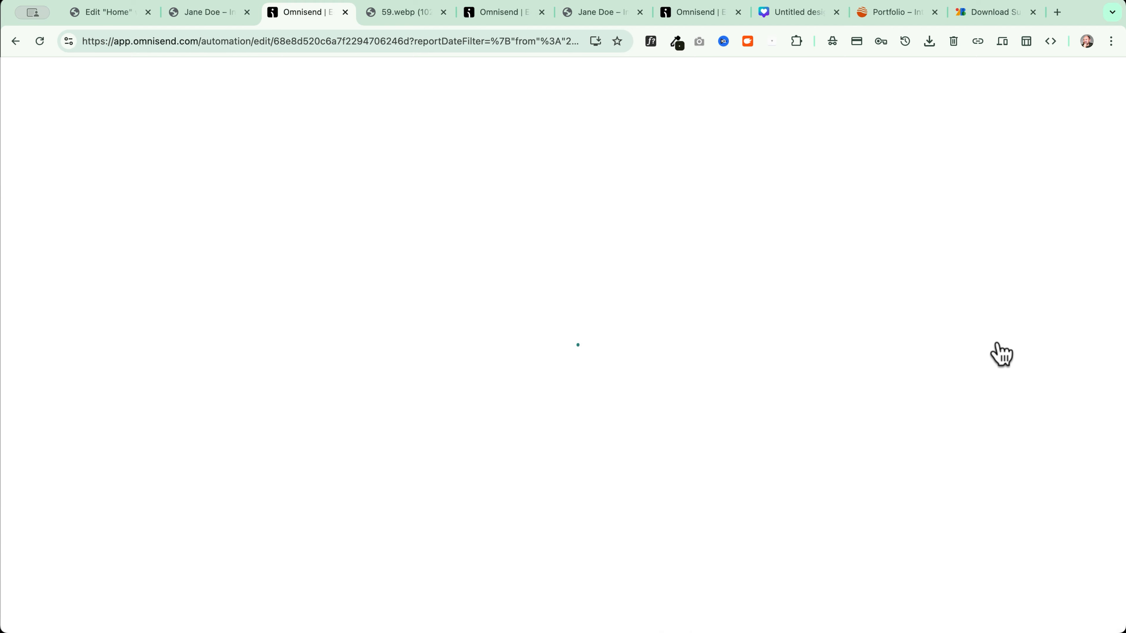
{"action": "left_click", "coordinate": [170, 80]}
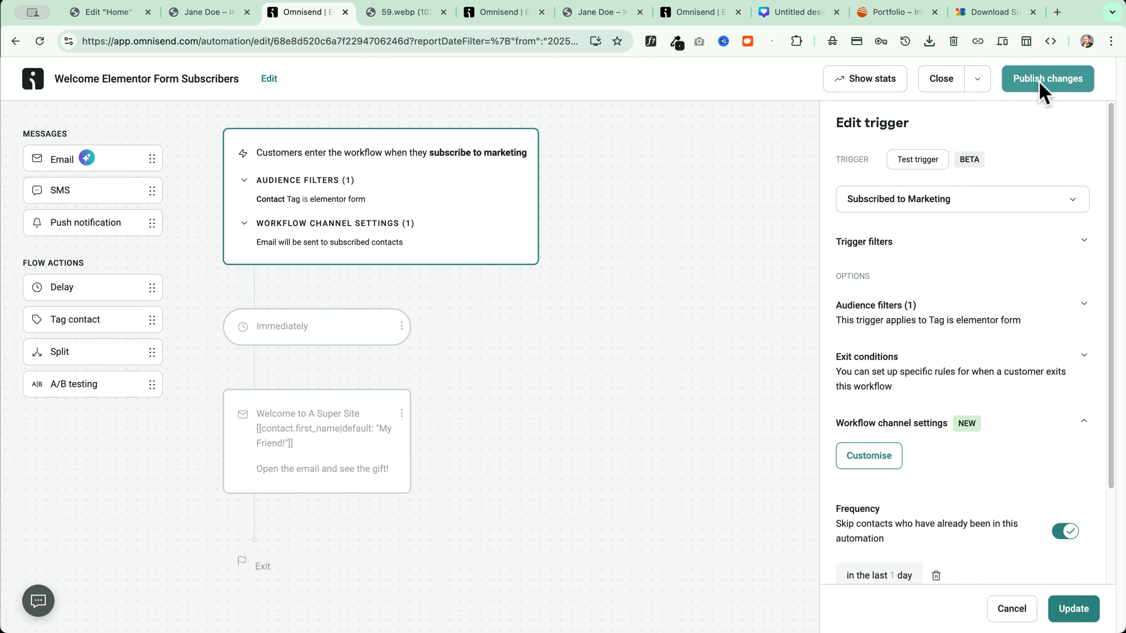
{"action": "left_click", "coordinate": [1056, 79]}
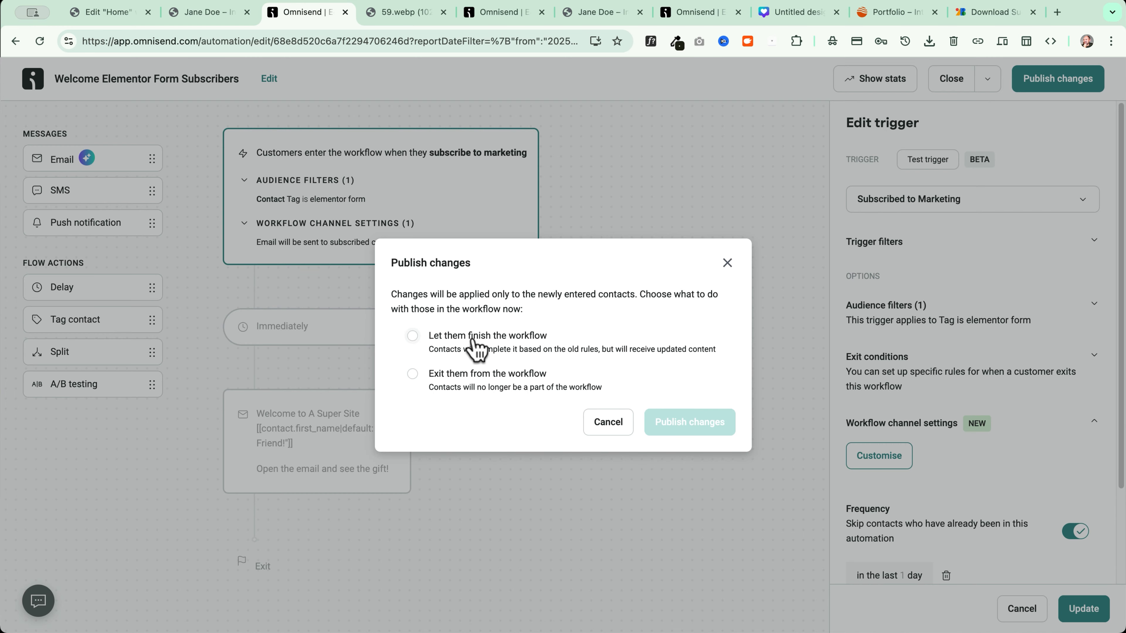
{"action": "left_click", "coordinate": [510, 348]}
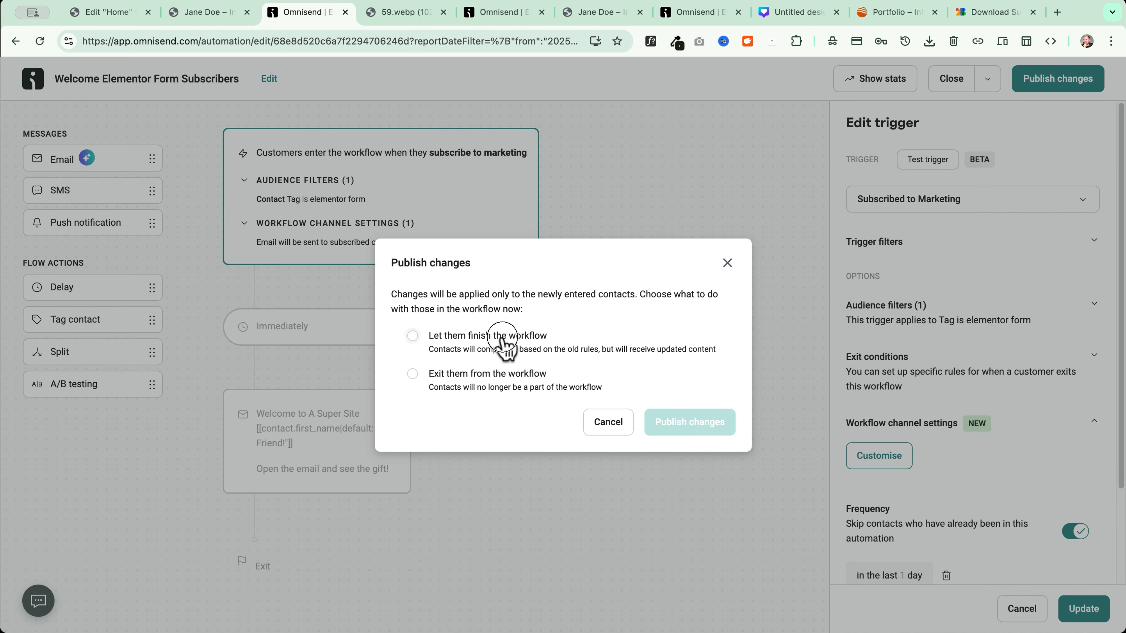
{"action": "left_click", "coordinate": [709, 430]}
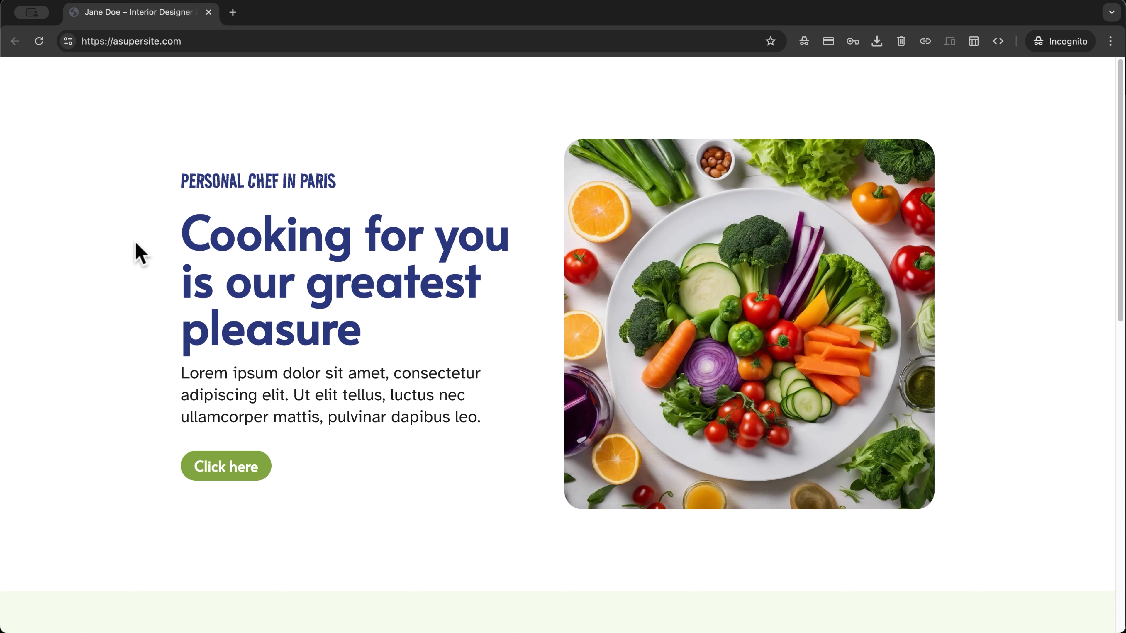
Fill the call-to-action form's Name and Email fields with a test subscriber's details
{"action": "scroll", "coordinate": [140, 253], "scroll_direction": "down", "scroll_amount": 5}
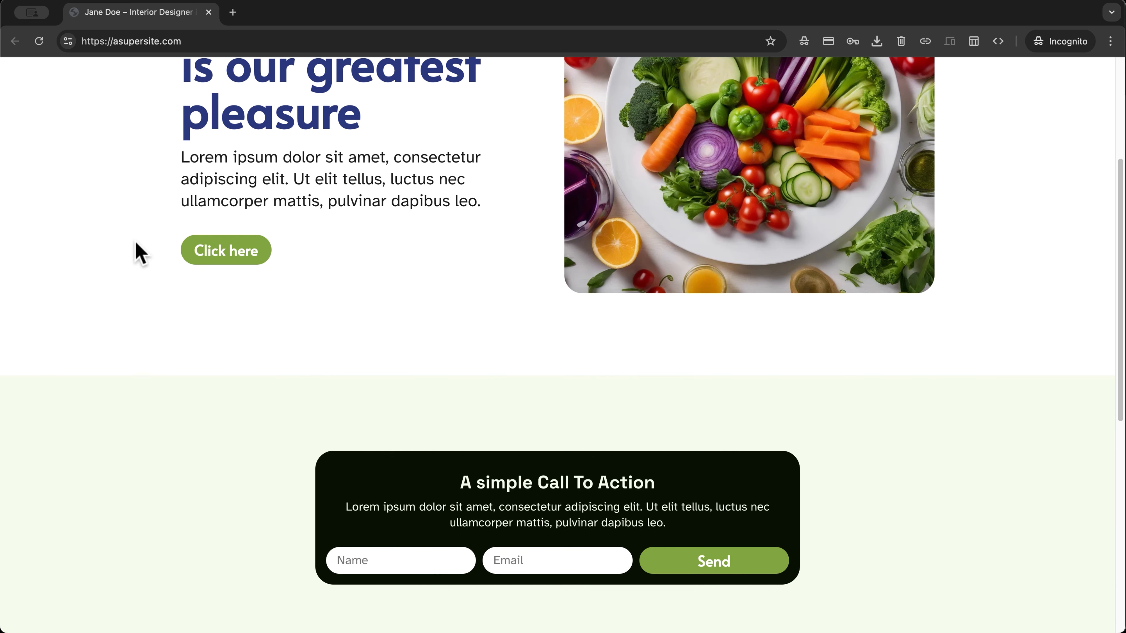
{"action": "left_click", "coordinate": [336, 440]}
{"action": "type", "text": "James"}
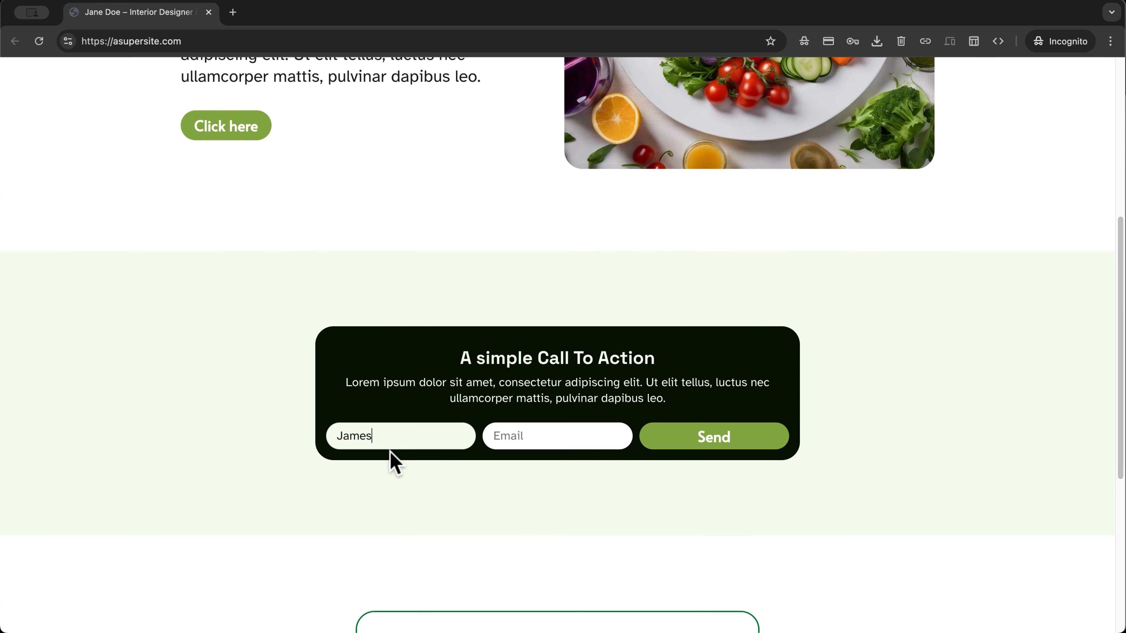
{"action": "left_click", "coordinate": [522, 437]}
Submit the signup form and refresh the Omnisend automation list statistics
{"action": "left_click", "coordinate": [691, 442]}
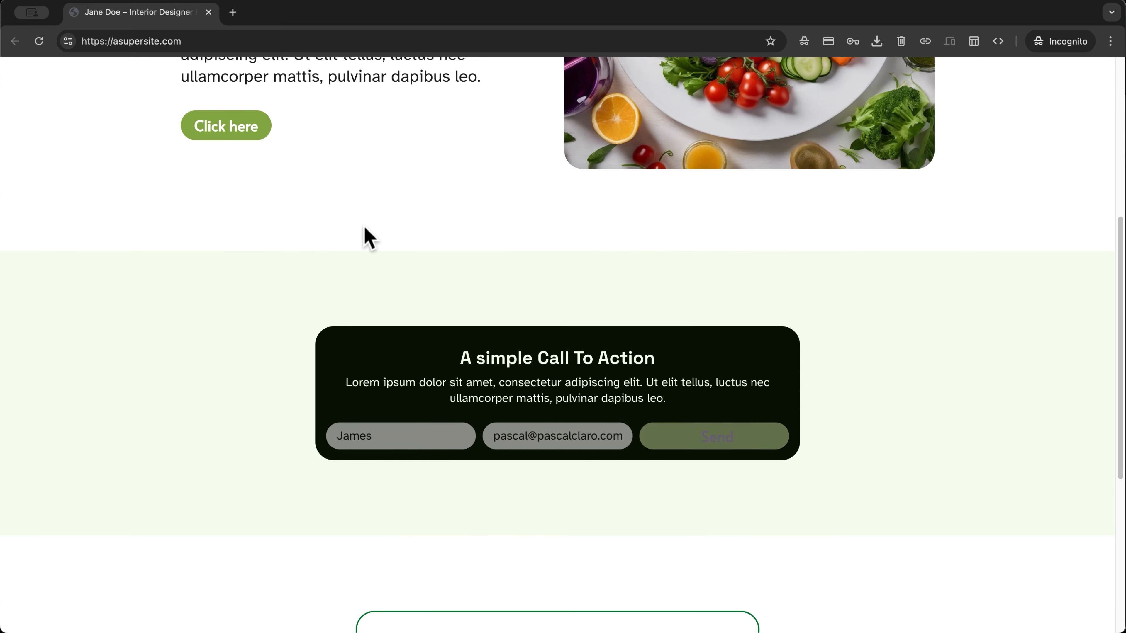
{"action": "left_click", "coordinate": [38, 42]}
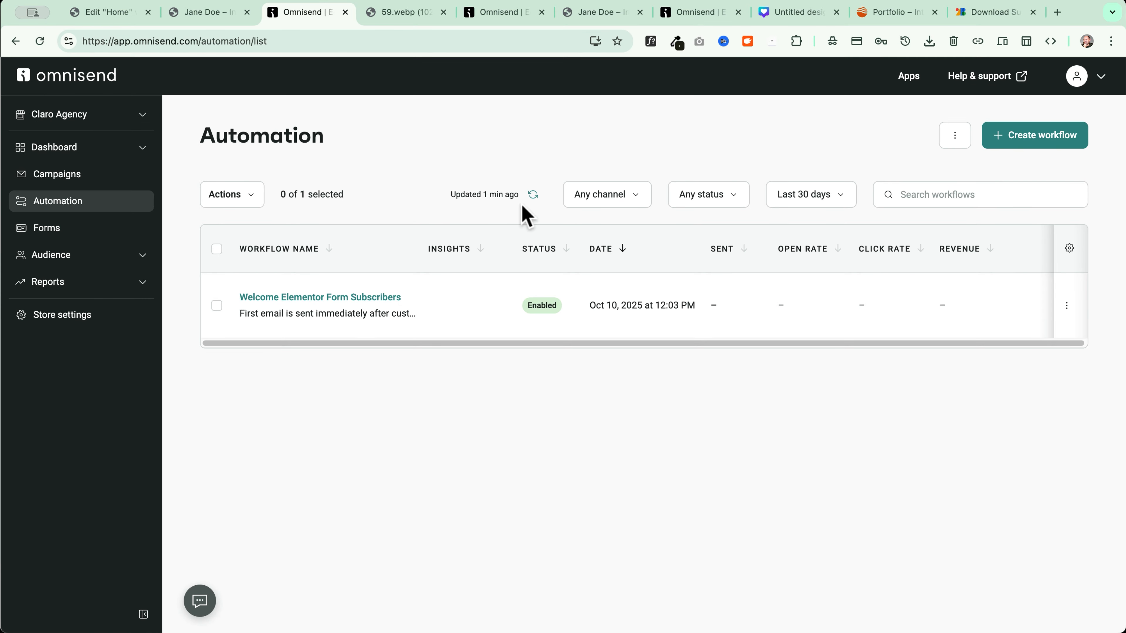
{"action": "left_click", "coordinate": [533, 194]}
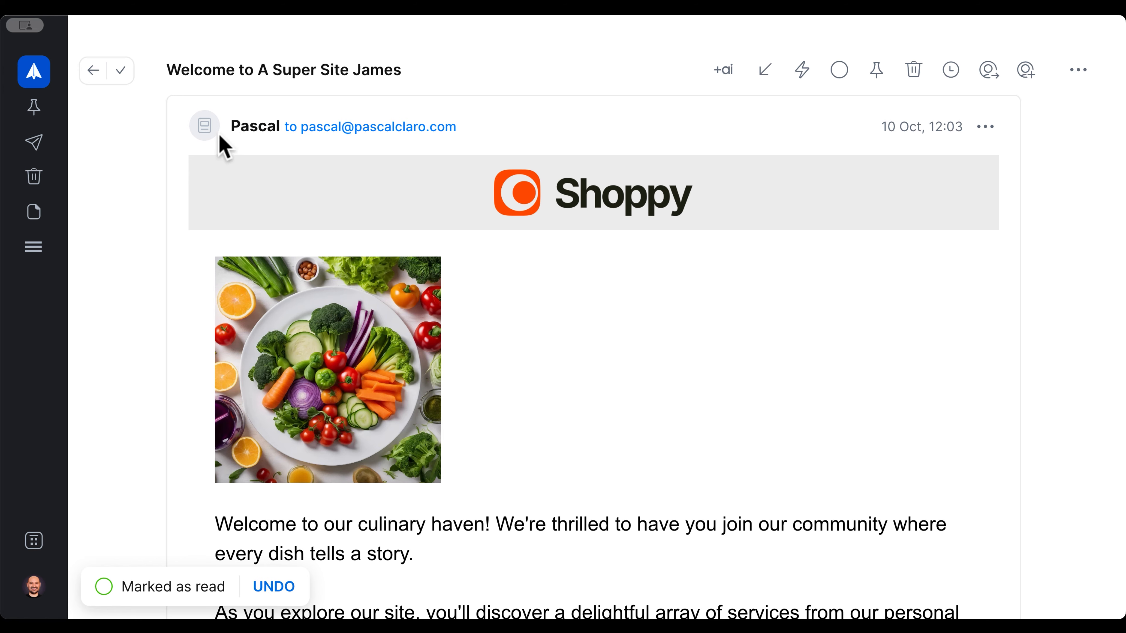
Read the Shoppy welcome email to its footer and open its Unsubscribe and Edit preferences links
{"action": "left_click_drag", "start_coordinate": [164, 74], "coordinate": [443, 70]}
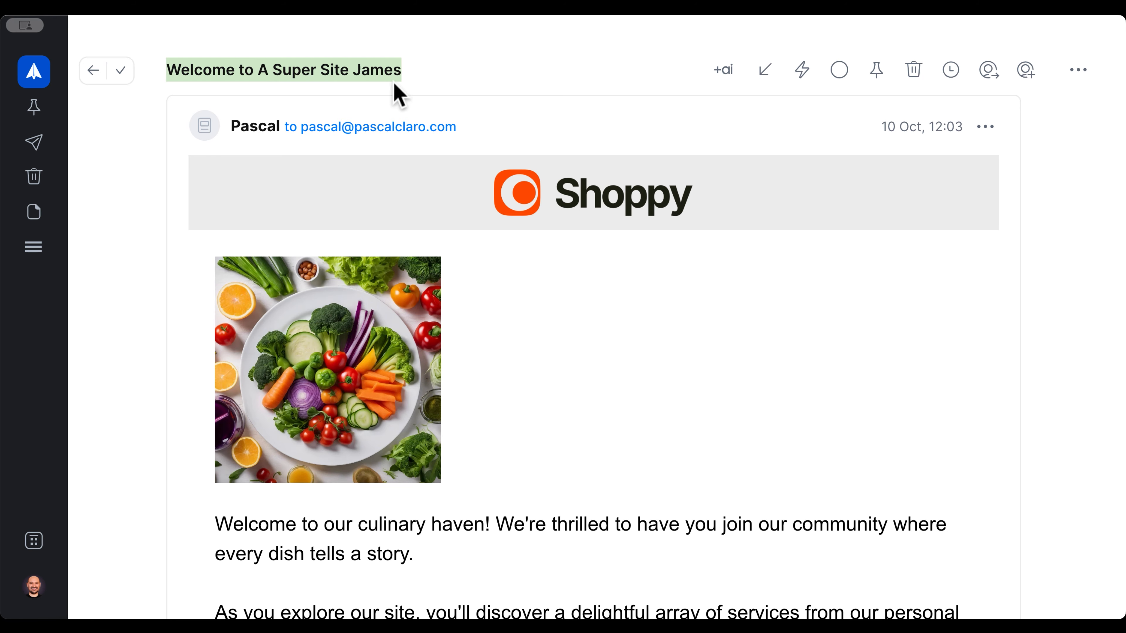
{"action": "left_click", "coordinate": [267, 211]}
{"action": "scroll", "coordinate": [180, 278], "scroll_direction": "down", "scroll_amount": 4}
{"action": "scroll", "coordinate": [180, 279], "scroll_direction": "down", "scroll_amount": 10}
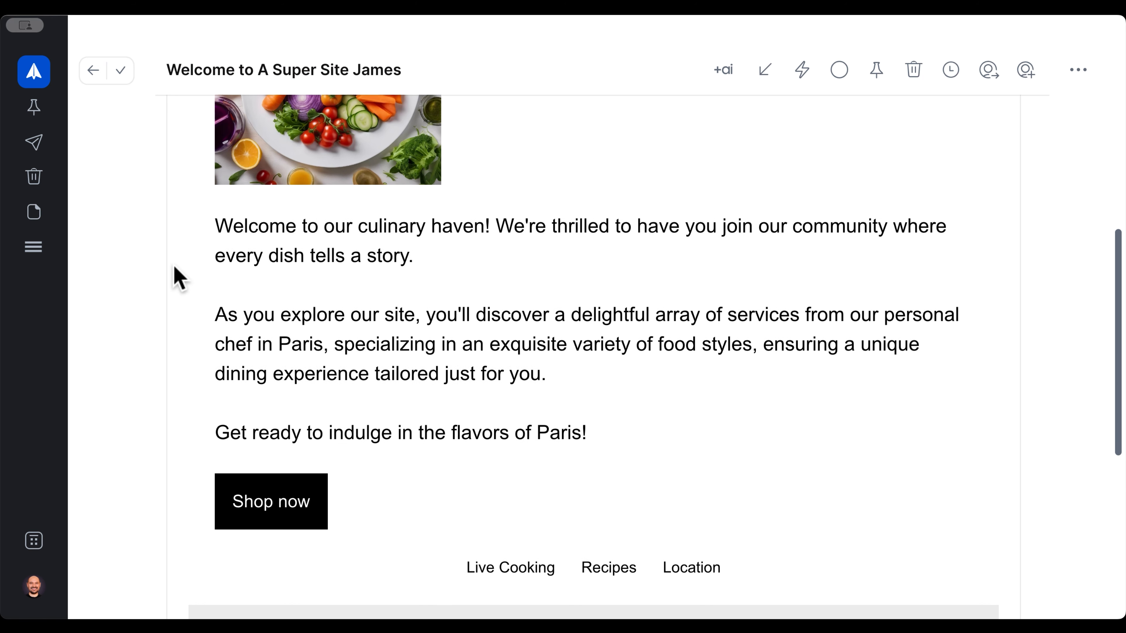
{"action": "scroll", "coordinate": [177, 273], "scroll_direction": "up", "scroll_amount": 15}
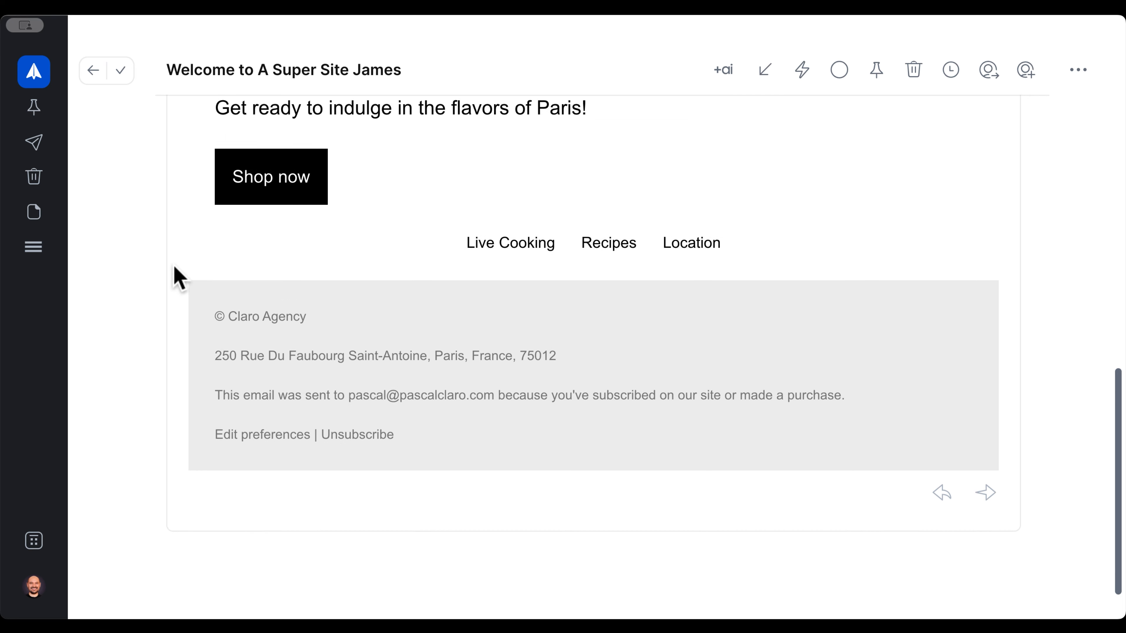
{"action": "scroll", "coordinate": [164, 310], "scroll_direction": "down", "scroll_amount": 12}
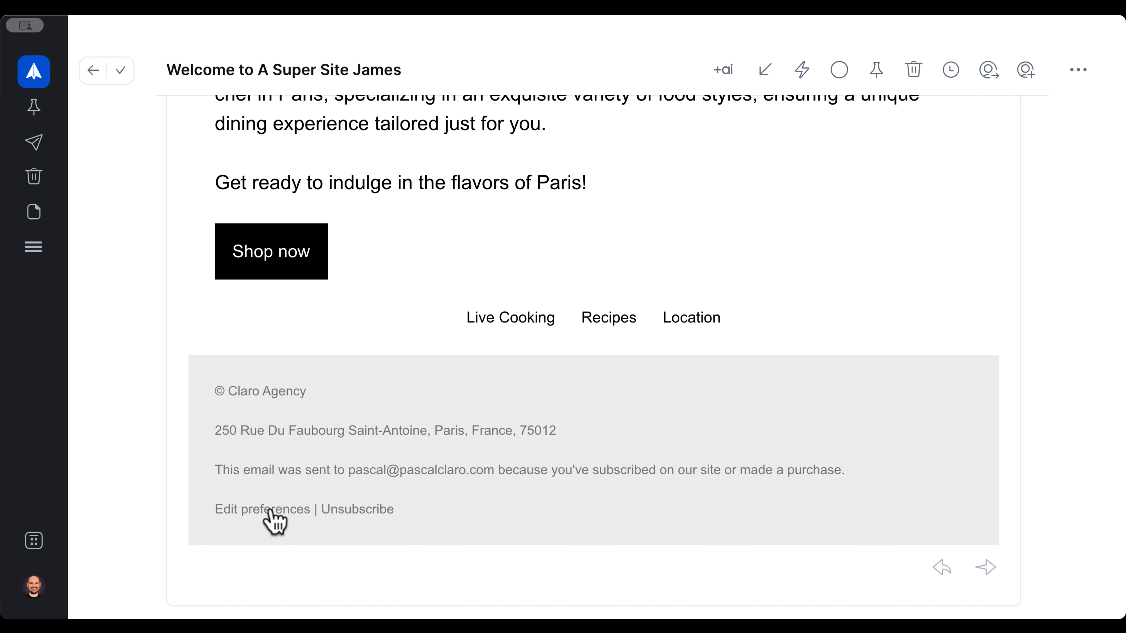
{"action": "left_click", "coordinate": [369, 511]}
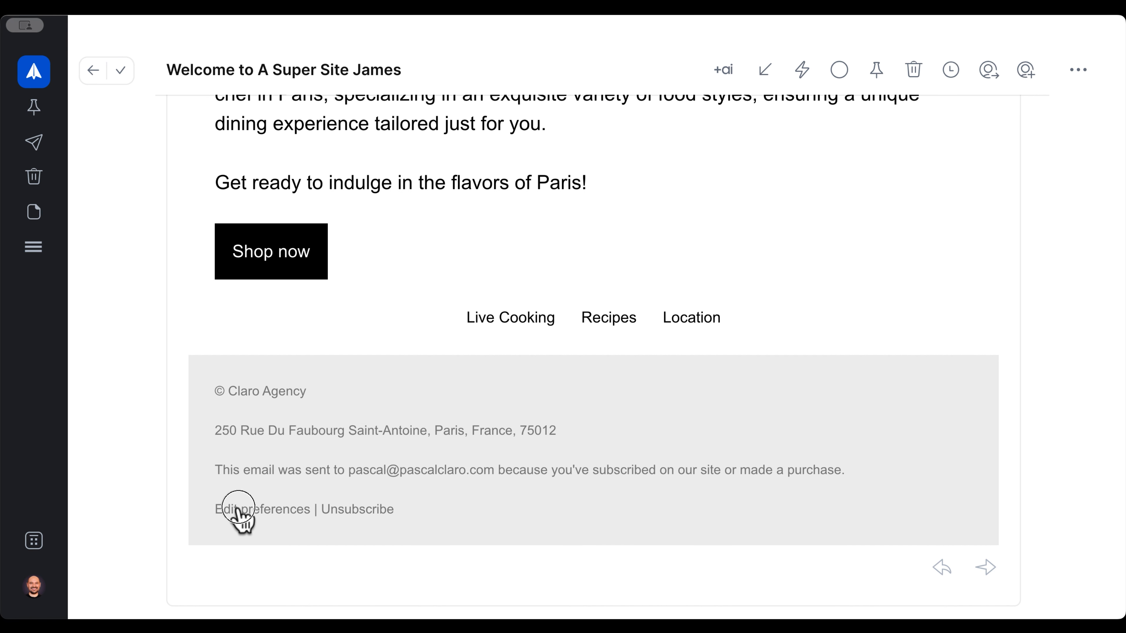
{"action": "left_click", "coordinate": [238, 509]}
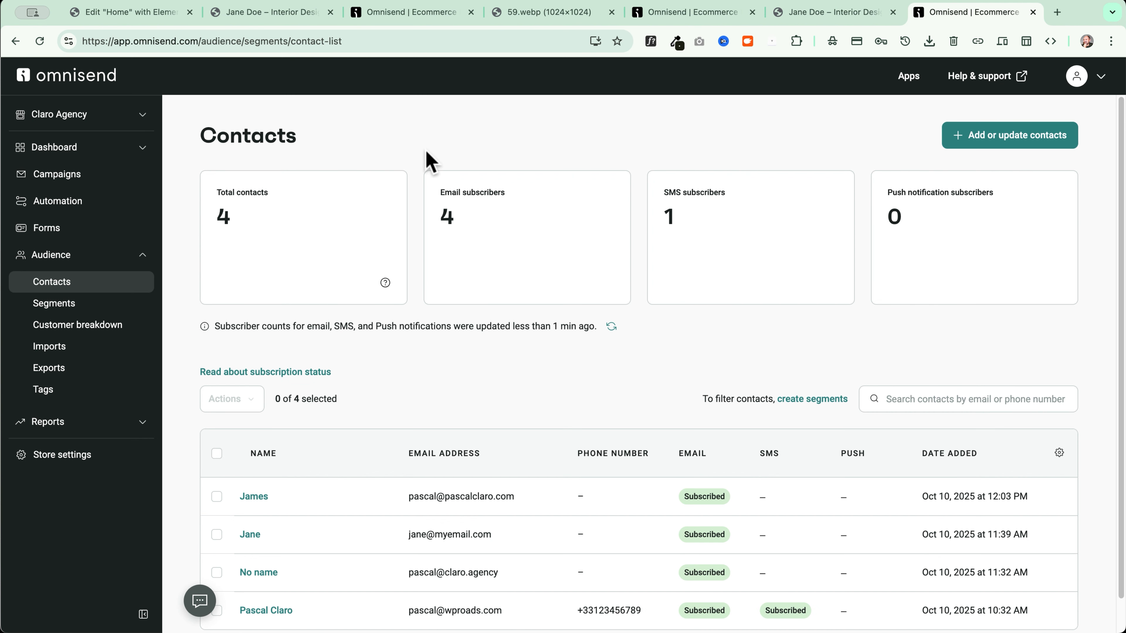
Confirm in the newest contact's activity that the Welcome Elementor Form Subscribers email was sent
{"action": "scroll", "coordinate": [363, 350], "scroll_direction": "down", "scroll_amount": 1}
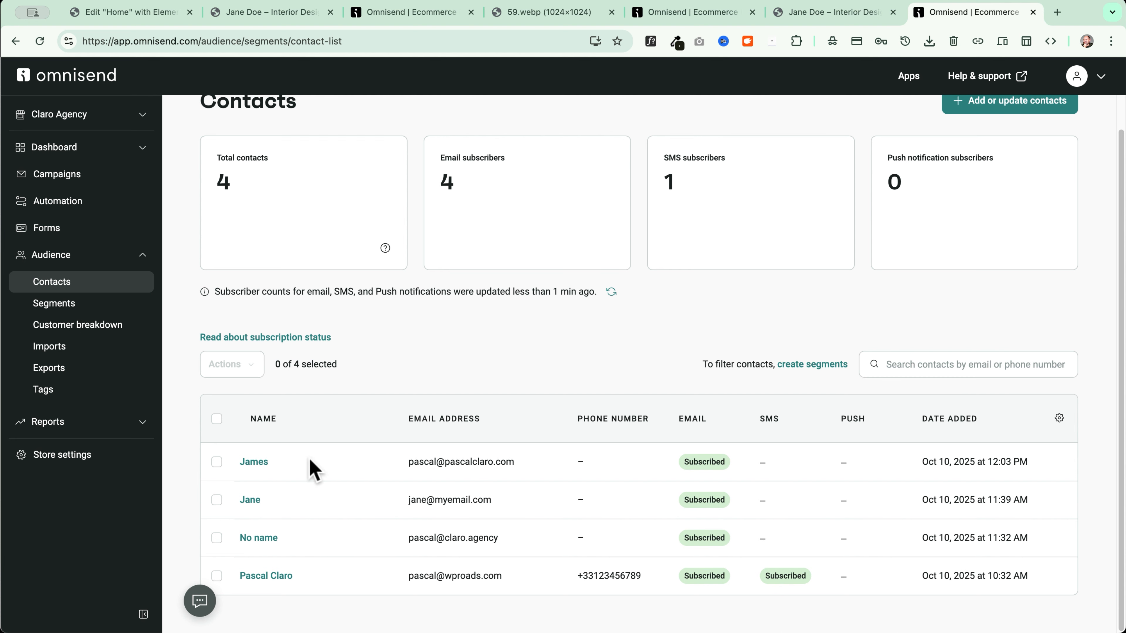
{"action": "left_click", "coordinate": [262, 465]}
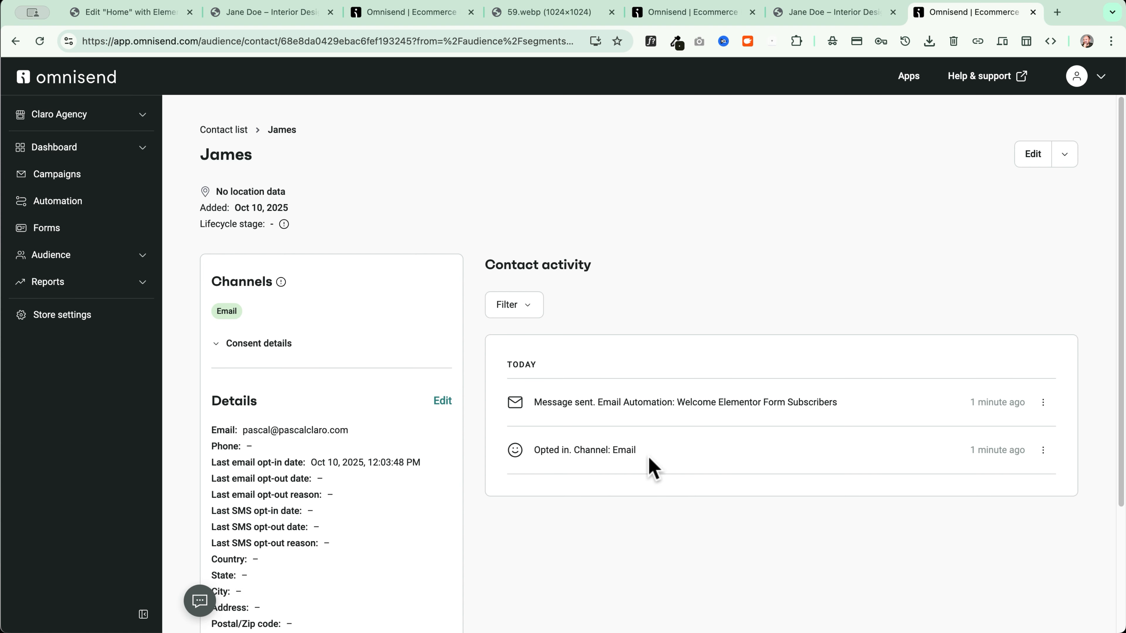
{"action": "left_click_drag", "start_coordinate": [528, 405], "coordinate": [864, 399]}
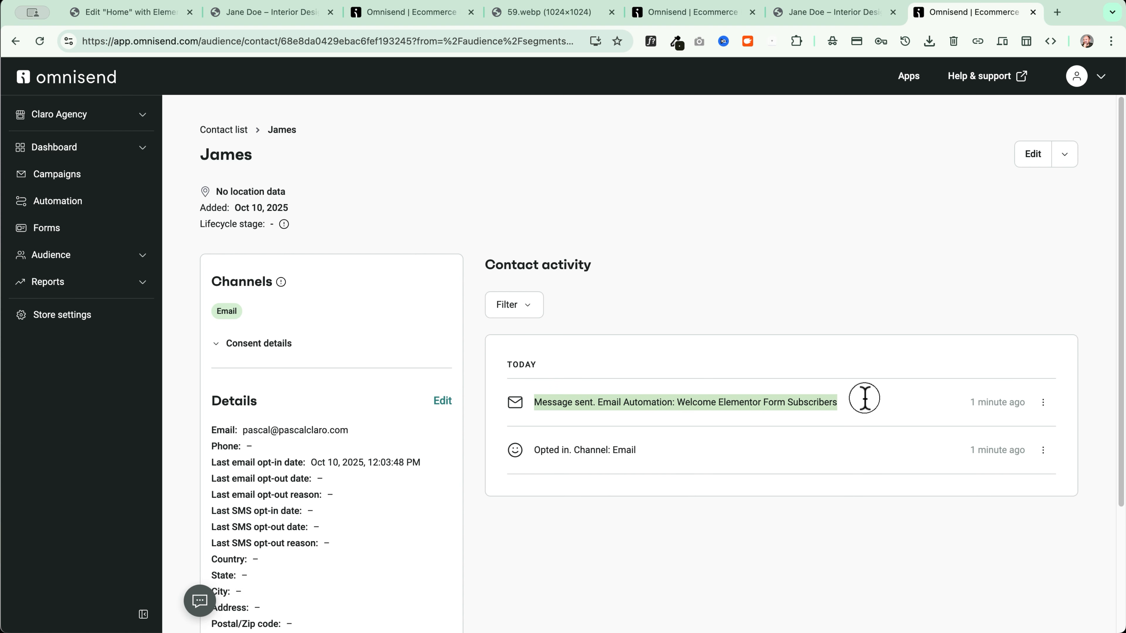
{"action": "left_click", "coordinate": [861, 404]}
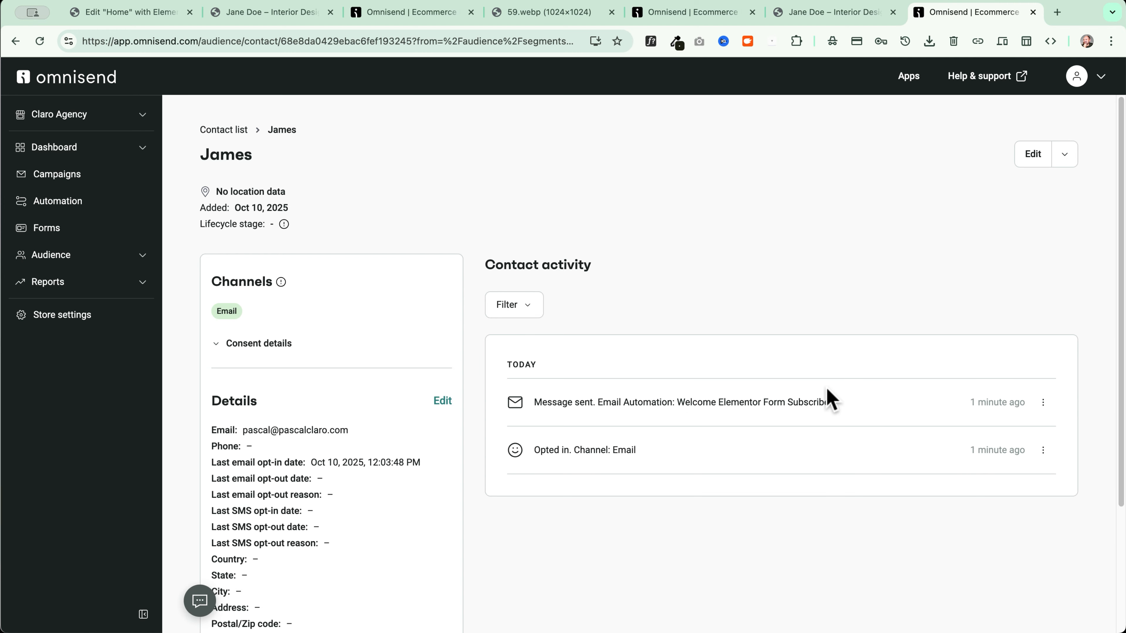
{"action": "left_click", "coordinate": [64, 205]}
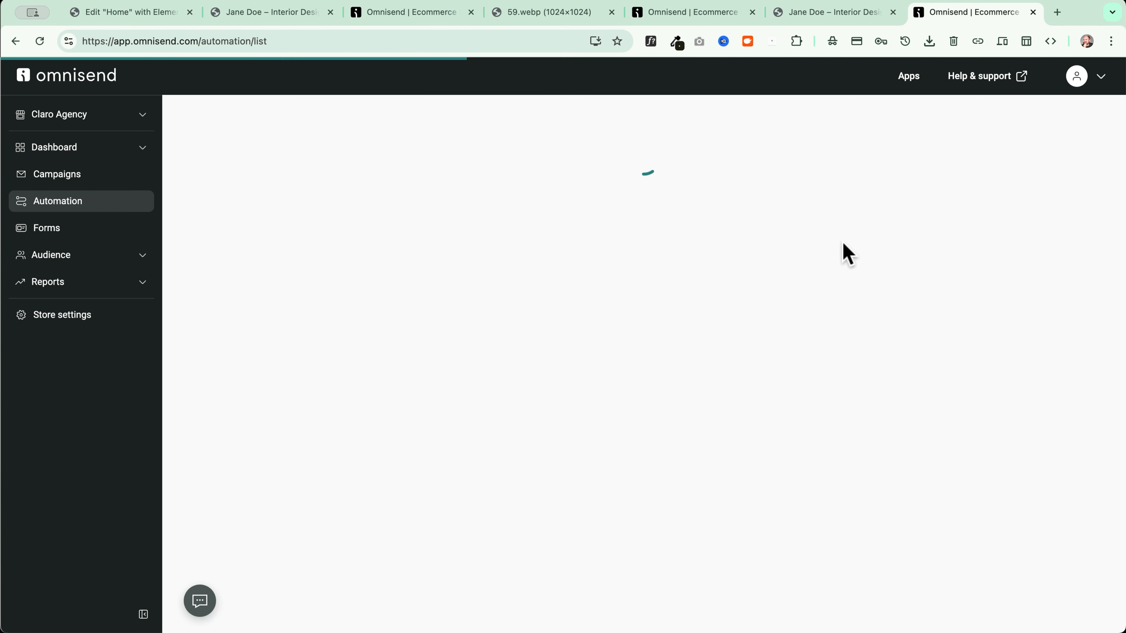
Check the workflow's stats: 1 sent, 0% open and click rates, €0.00 revenue
{"action": "left_click", "coordinate": [344, 296]}
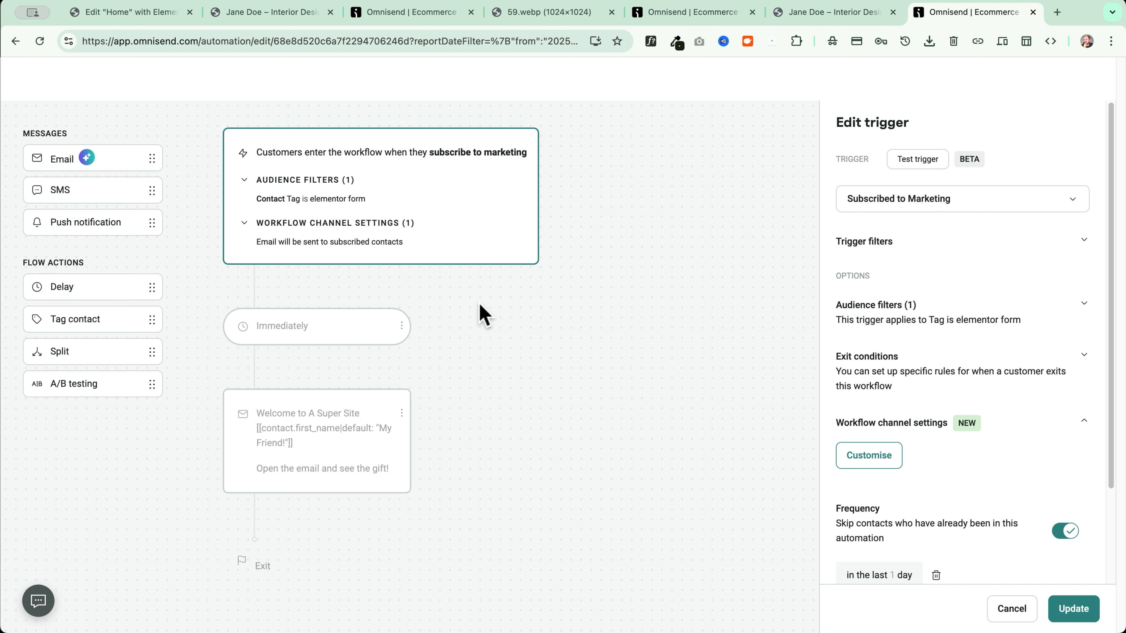
{"action": "left_click", "coordinate": [872, 80]}
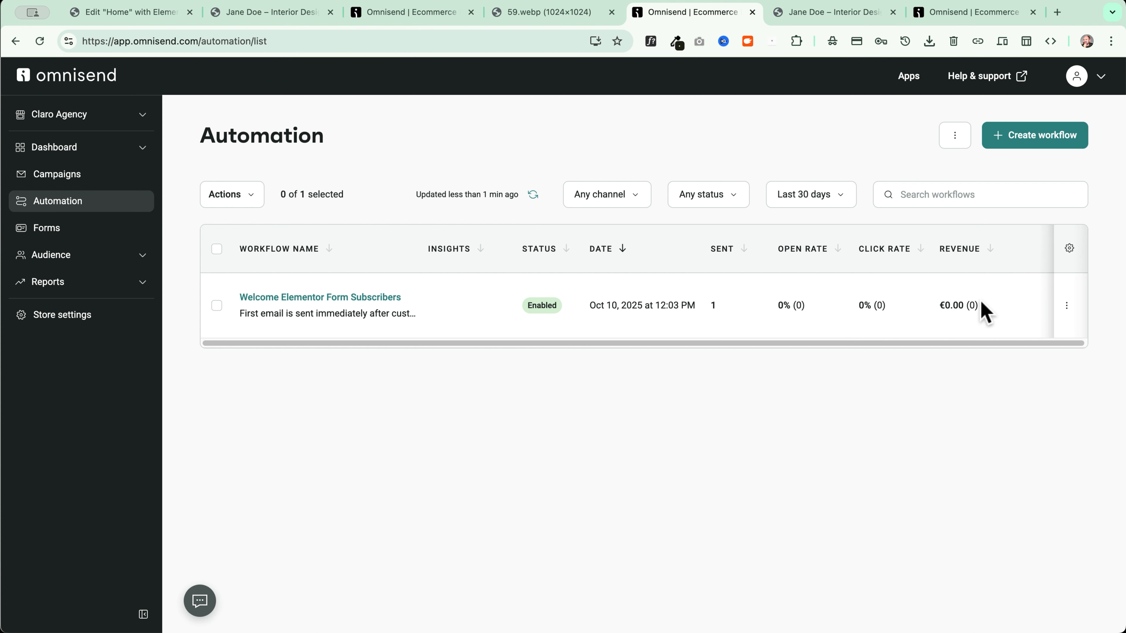
{"action": "left_click", "coordinate": [533, 195]}
{"action": "left_click_drag", "start_coordinate": [767, 303], "coordinate": [995, 309]}
{"action": "left_click", "coordinate": [851, 384]}
{"action": "left_click", "coordinate": [535, 197]}
{"action": "left_click", "coordinate": [122, 292]}
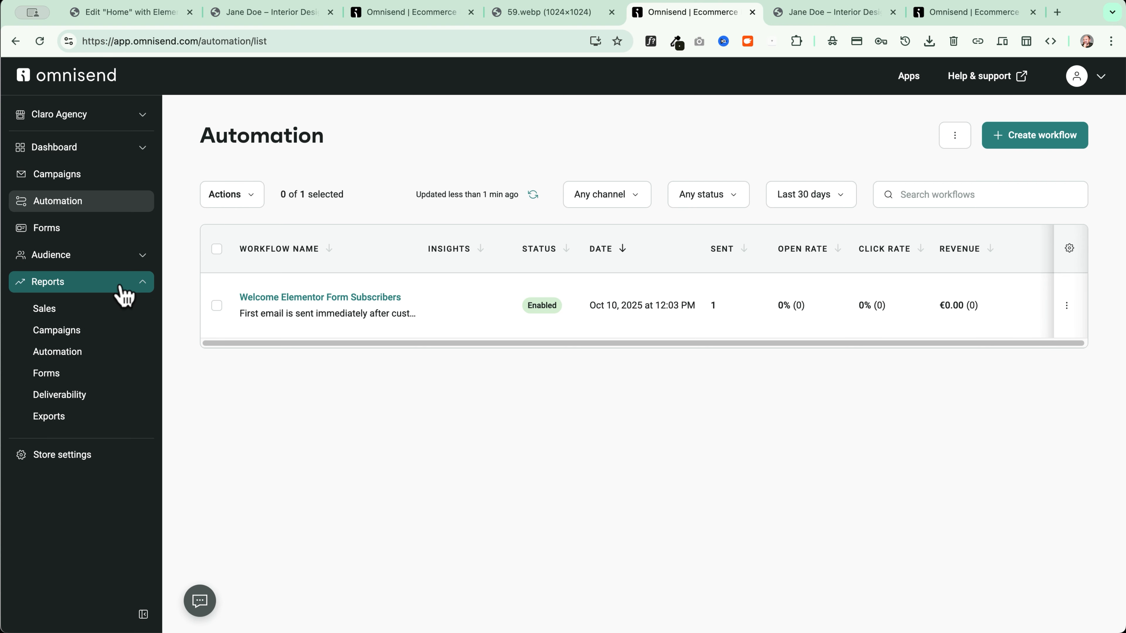
Review the Automation report's Engagement, Deliverability and Workflow performance sections
{"action": "left_click", "coordinate": [76, 355]}
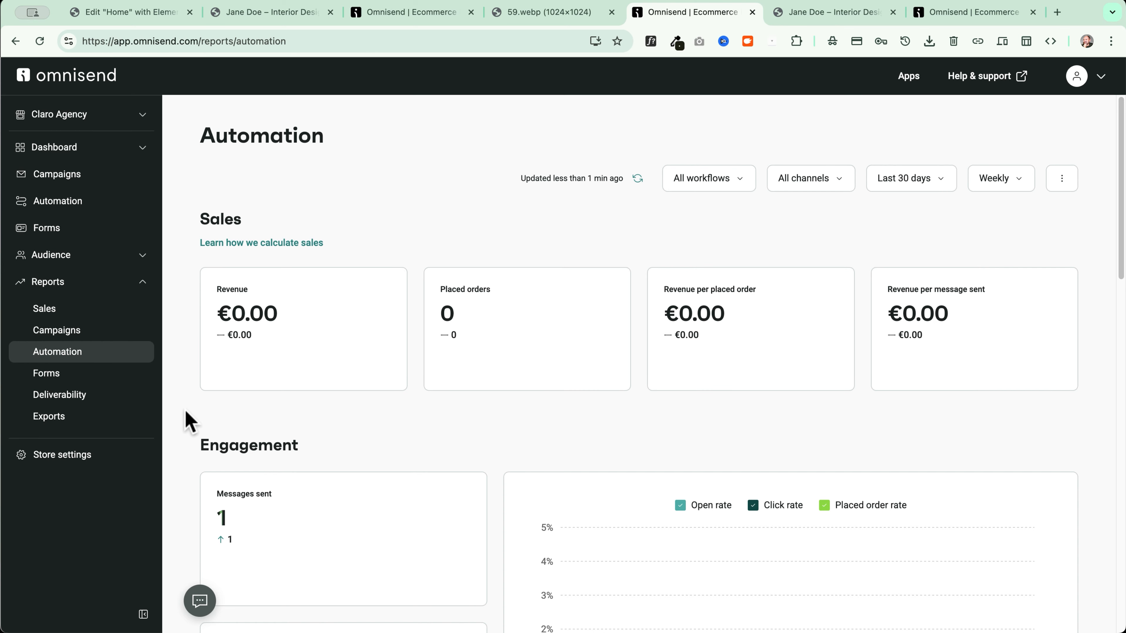
{"action": "scroll", "coordinate": [185, 422], "scroll_direction": "down", "scroll_amount": 2}
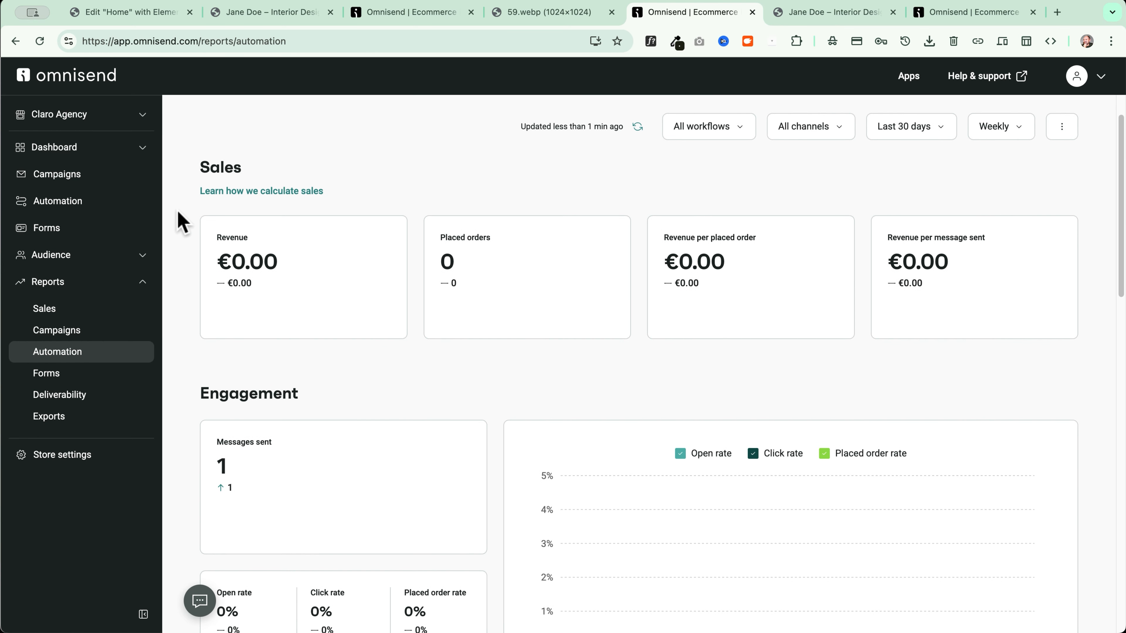
{"action": "scroll", "coordinate": [178, 389], "scroll_direction": "down", "scroll_amount": 5}
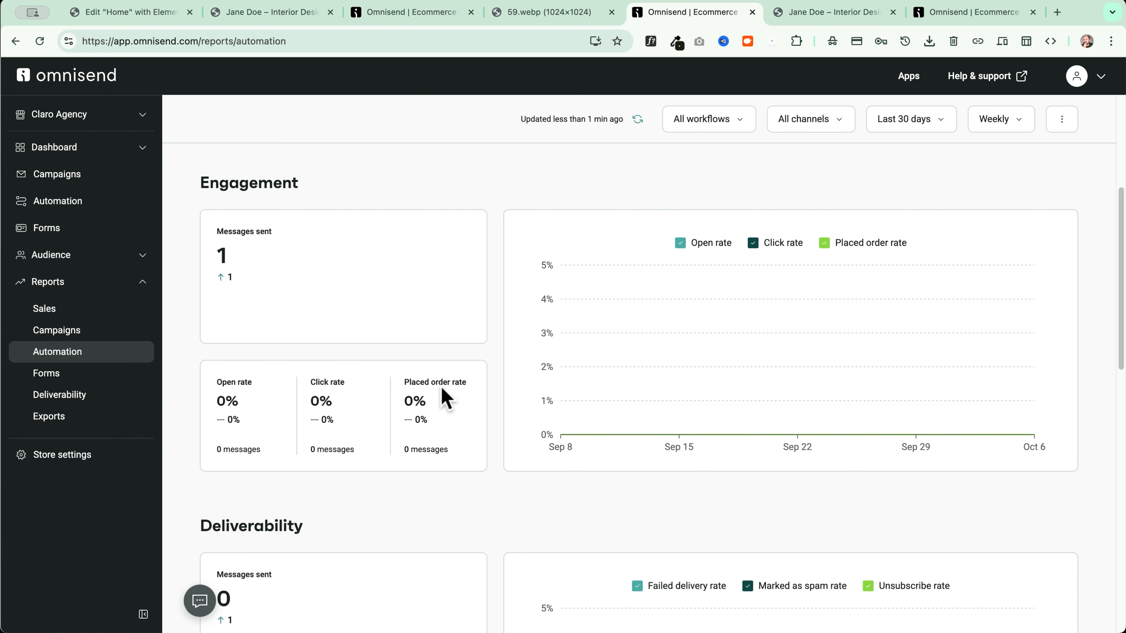
{"action": "scroll", "coordinate": [487, 407], "scroll_direction": "down", "scroll_amount": 8}
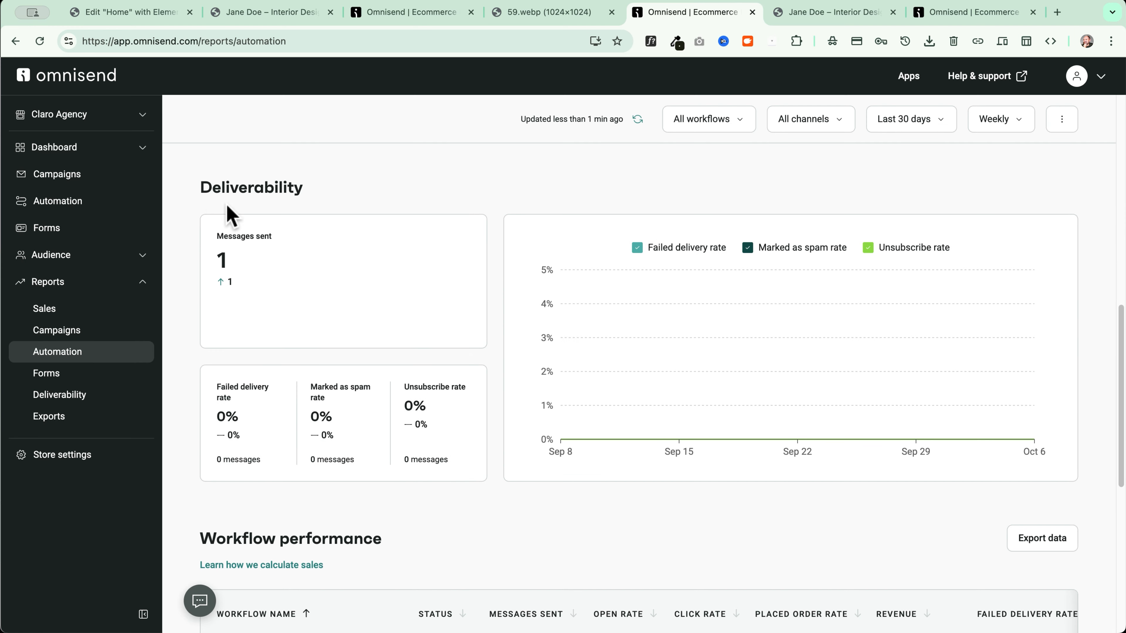
{"action": "left_click_drag", "start_coordinate": [198, 187], "coordinate": [374, 186]}
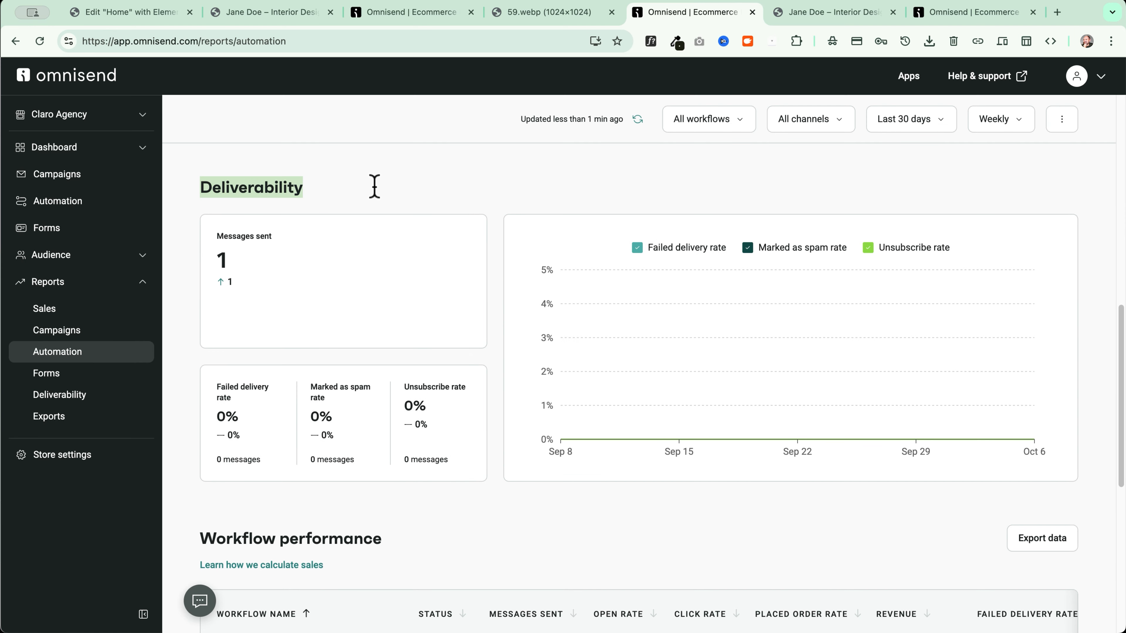
{"action": "left_click", "coordinate": [517, 184]}
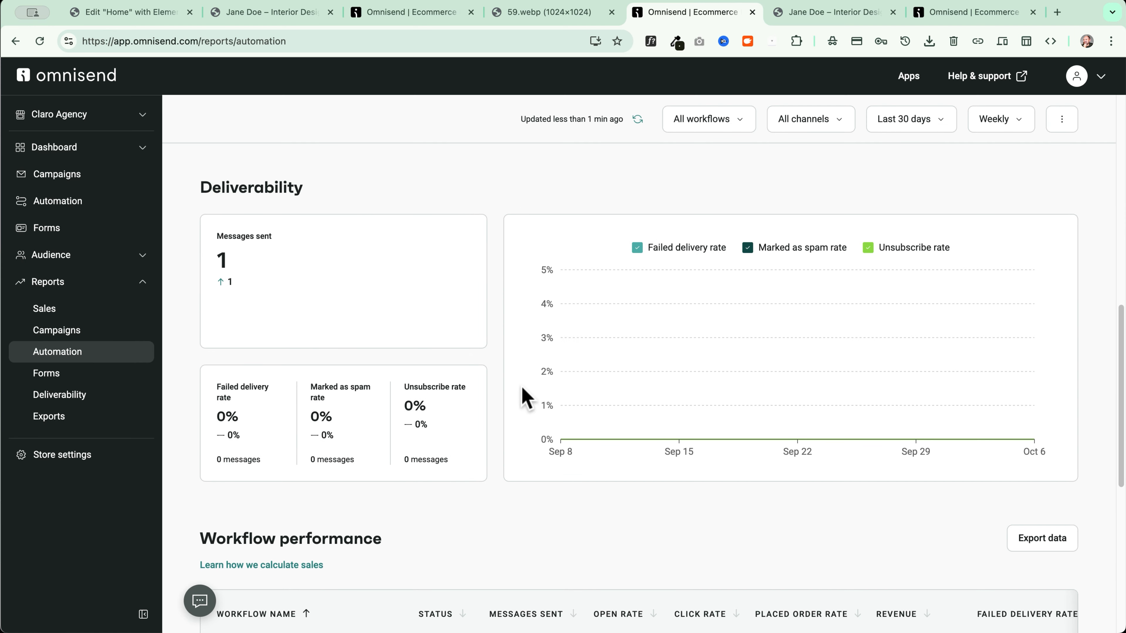
{"action": "scroll", "coordinate": [501, 392], "scroll_direction": "down", "scroll_amount": 5}
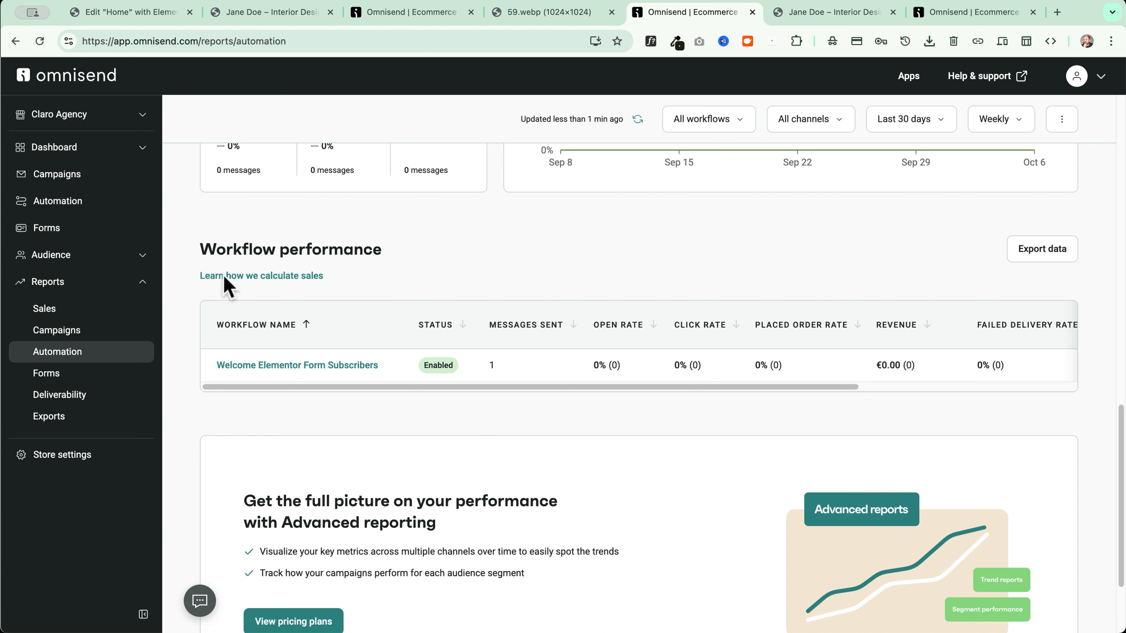
{"action": "scroll", "coordinate": [365, 293], "scroll_direction": "up", "scroll_amount": 10}
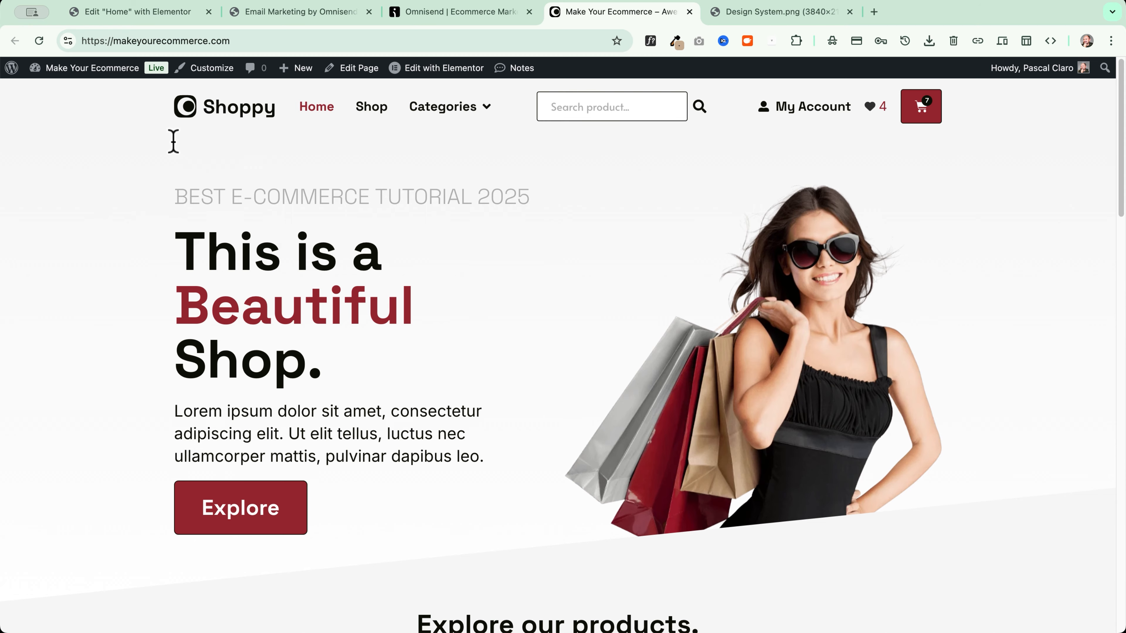
Search the WordPress Add Plugins page for 'omnisend'
{"action": "mouse_move", "coordinate": [90, 72]}
{"action": "left_click", "coordinate": [87, 94]}
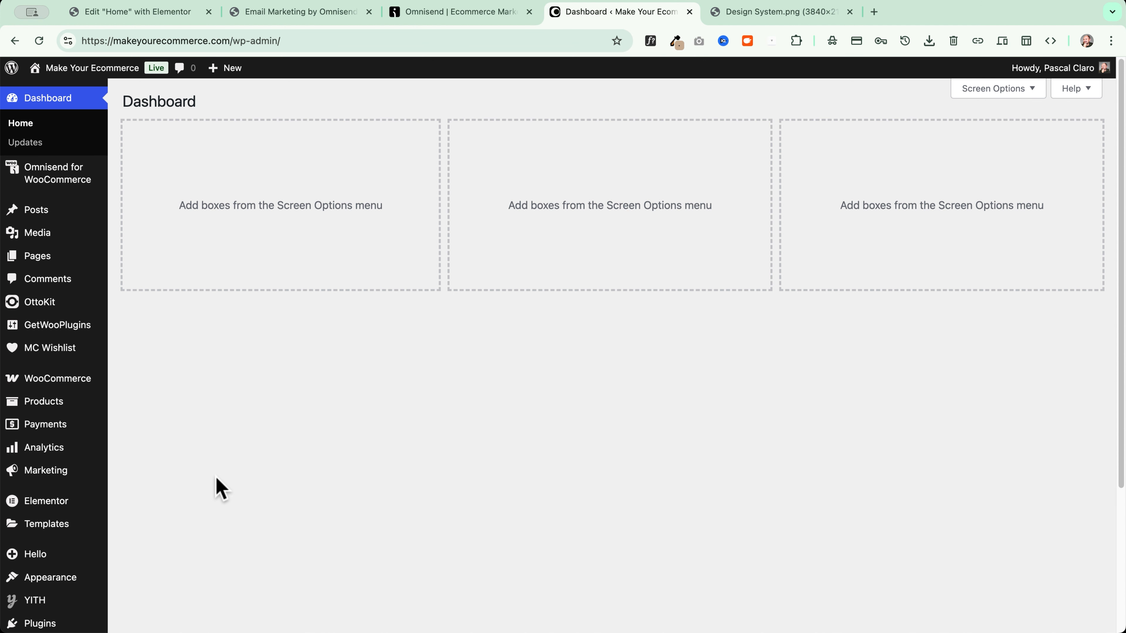
{"action": "scroll", "coordinate": [219, 488], "scroll_direction": "down", "scroll_amount": 3}
{"action": "left_click", "coordinate": [179, 524]}
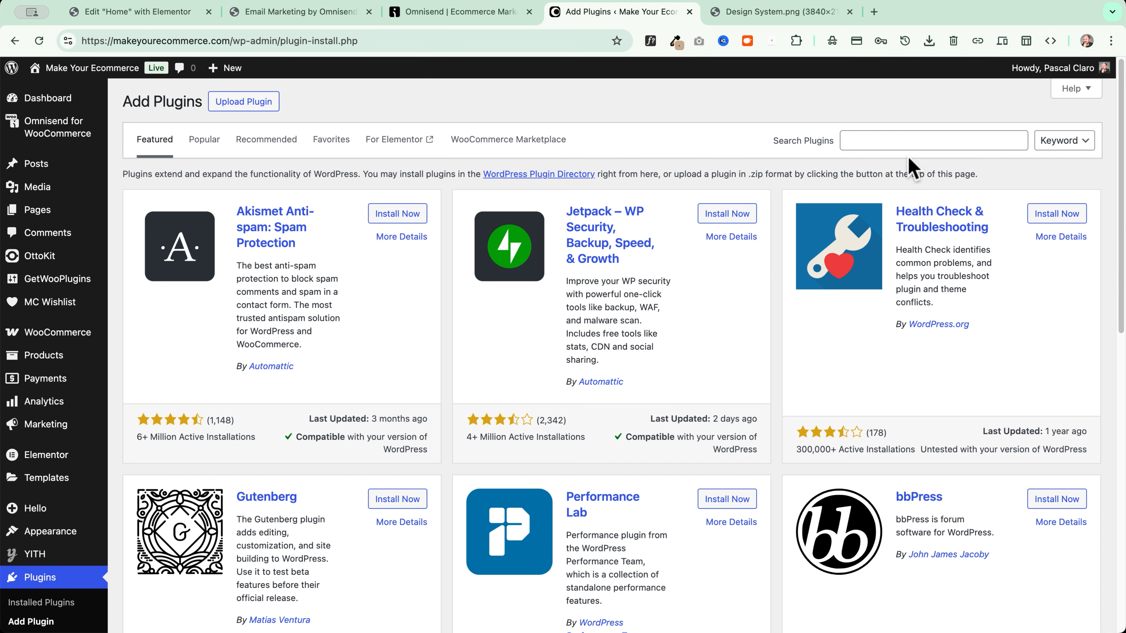
{"action": "left_click", "coordinate": [895, 141]}
{"action": "type", "text": "omnisend"}
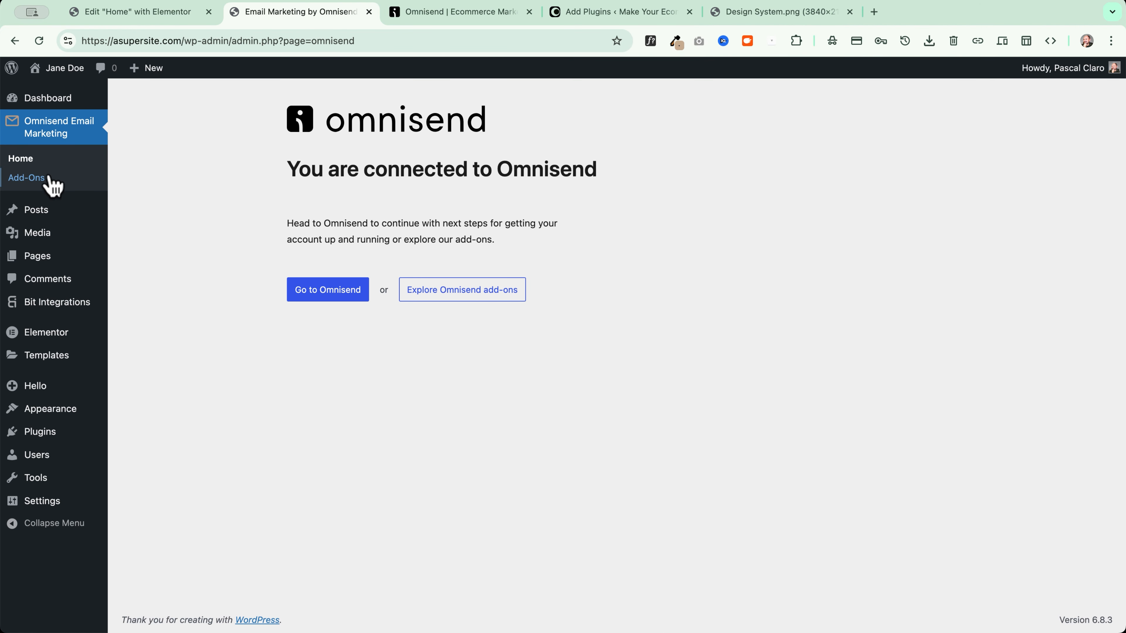
Browse the Omnisend Add-Ons page
{"action": "left_click", "coordinate": [17, 179]}
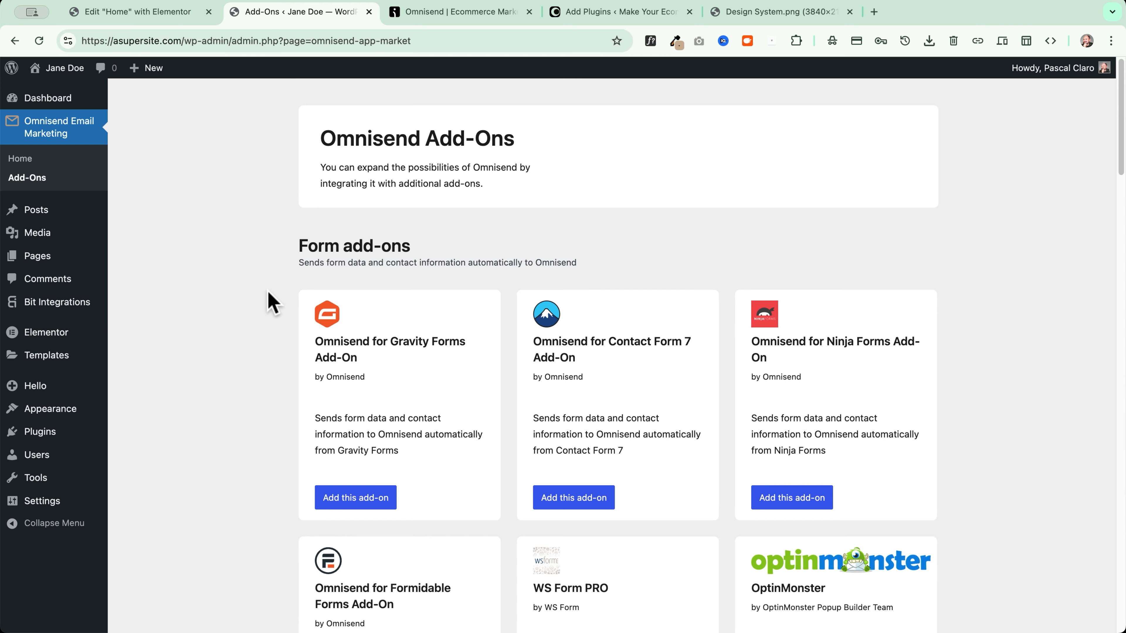
{"action": "scroll", "coordinate": [272, 303], "scroll_direction": "down", "scroll_amount": 20}
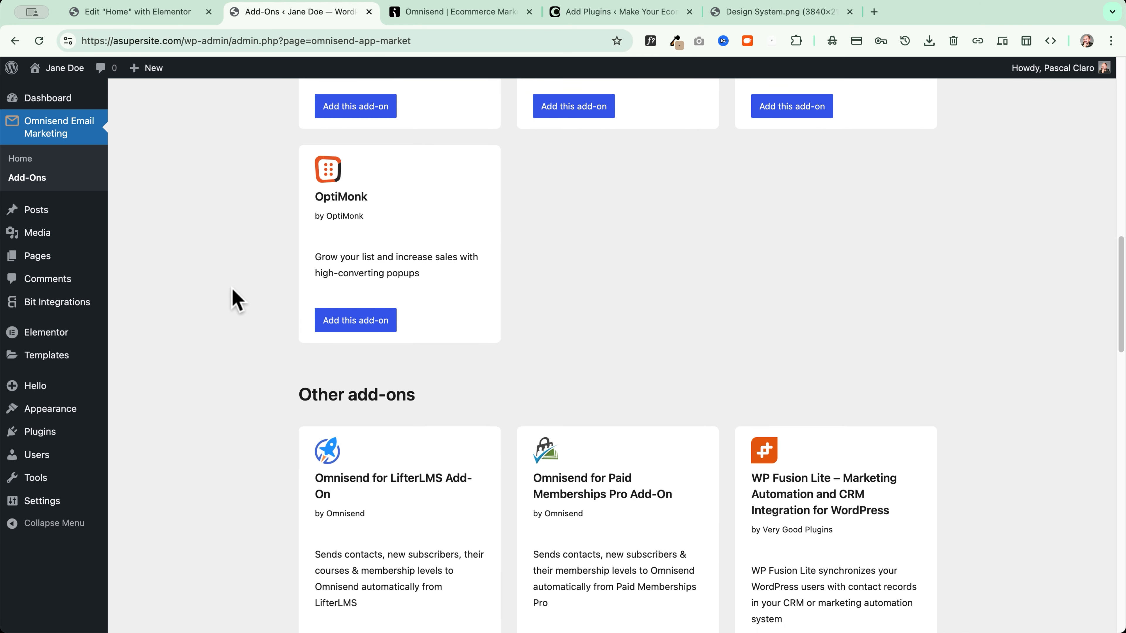
{"action": "scroll", "coordinate": [232, 289], "scroll_direction": "down", "scroll_amount": 15}
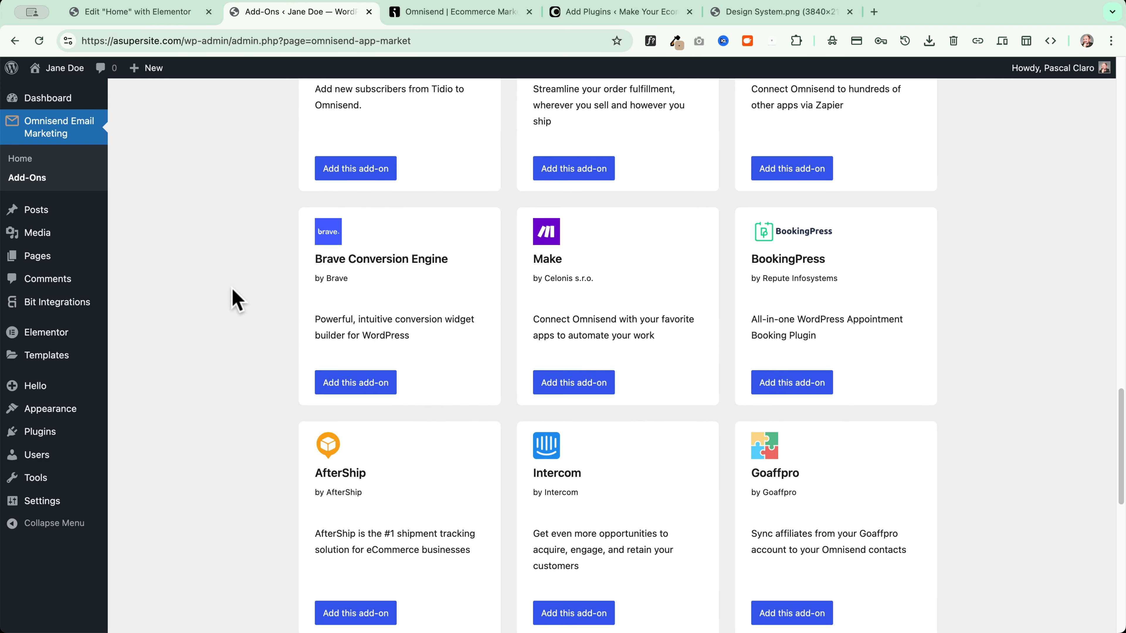
{"action": "scroll", "coordinate": [232, 289], "scroll_direction": "down", "scroll_amount": 10}
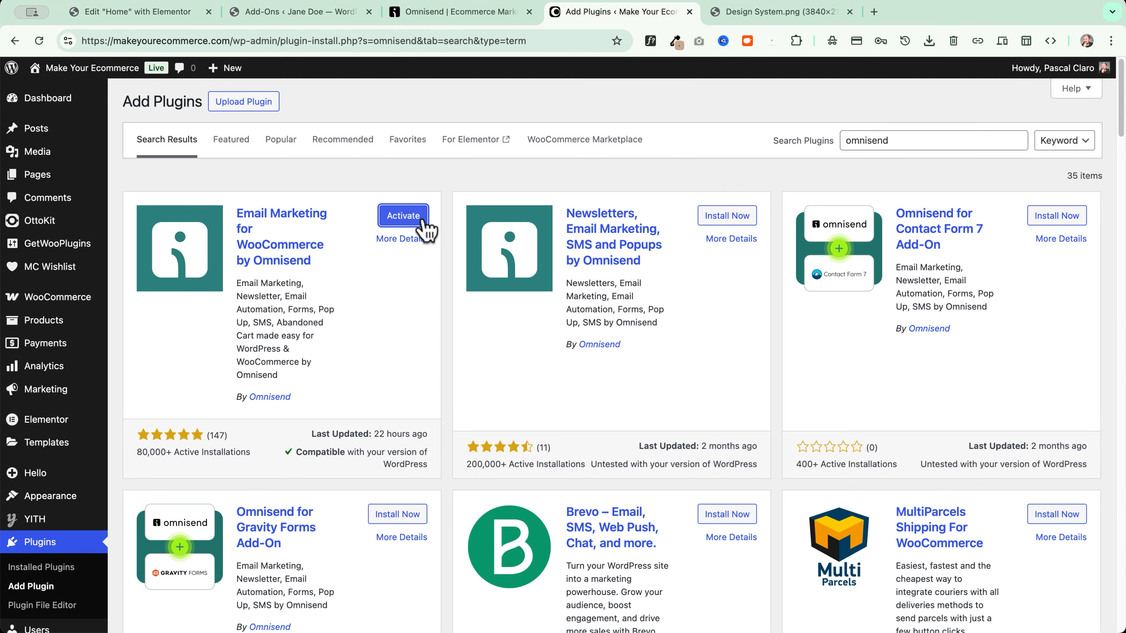
Activate Email Marketing for WooCommerce by Omnisend and start connecting the store to Omnisend
{"action": "left_click", "coordinate": [422, 222]}
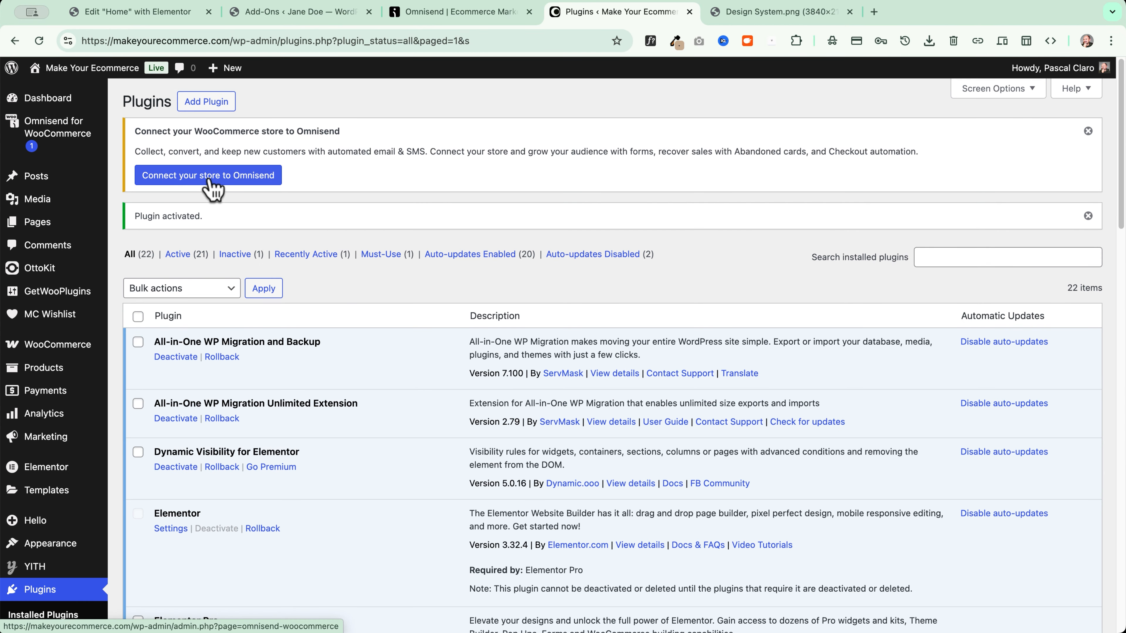
{"action": "left_click", "coordinate": [529, 11]}
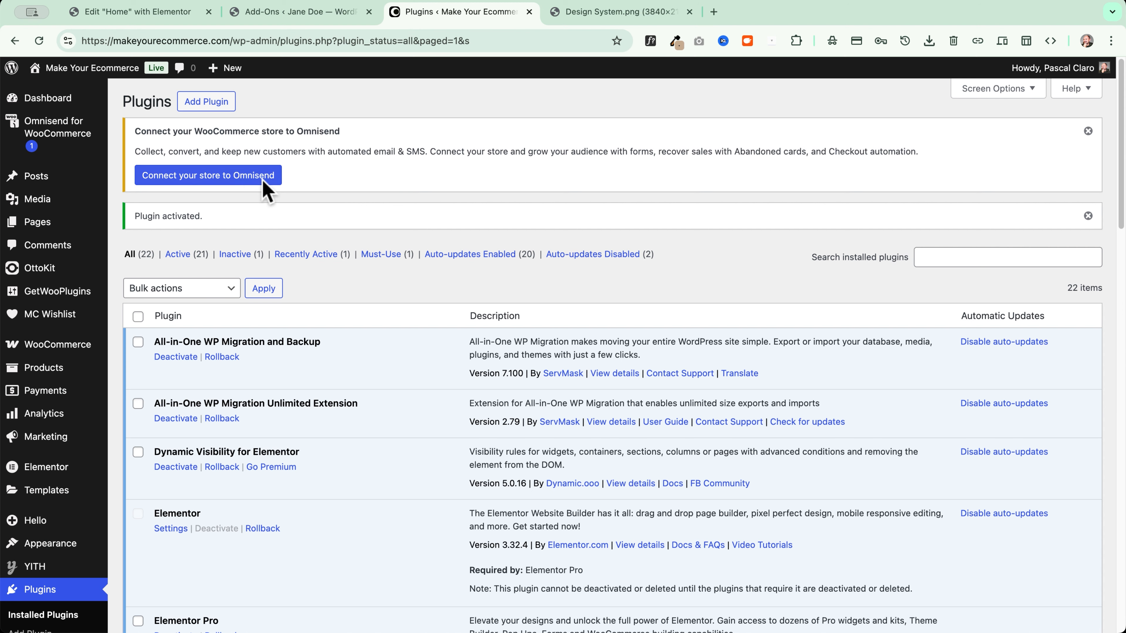
{"action": "left_click", "coordinate": [240, 178]}
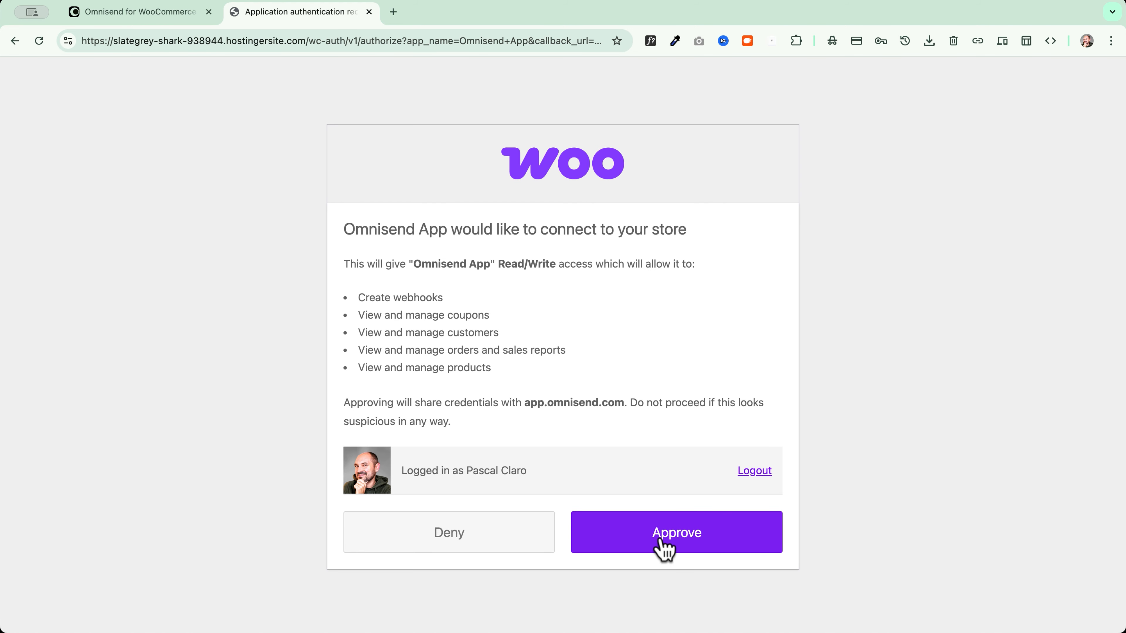
Approve the store connection and save brand assets with the Shoppy logo and #FF4D00 accent
{"action": "left_click", "coordinate": [726, 551]}
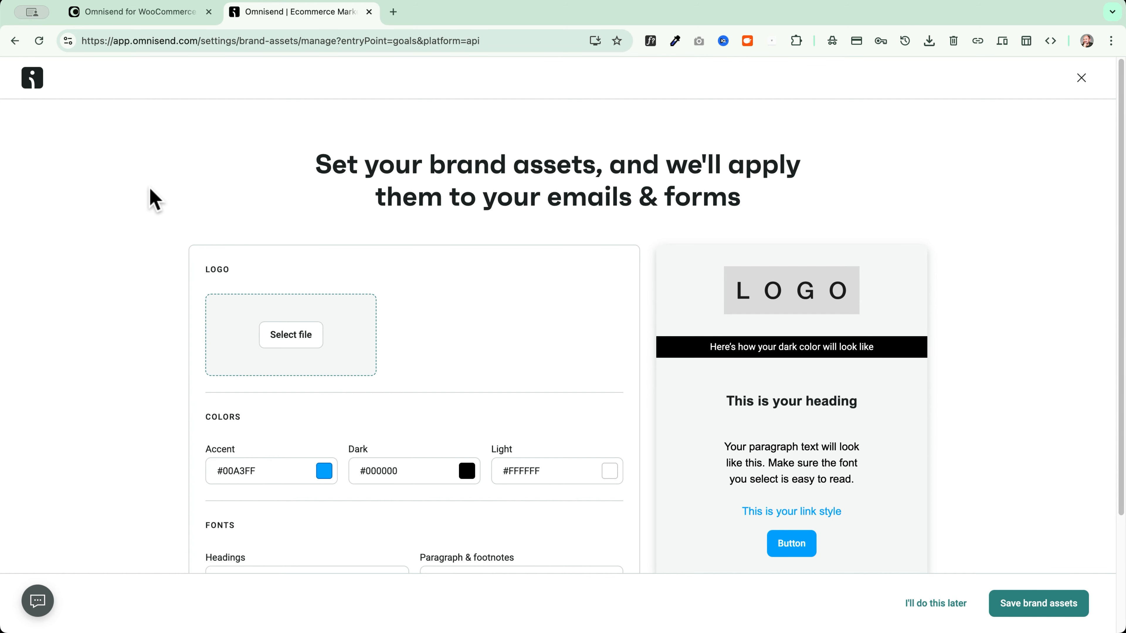
{"action": "scroll", "coordinate": [84, 226], "scroll_direction": "down", "scroll_amount": 2}
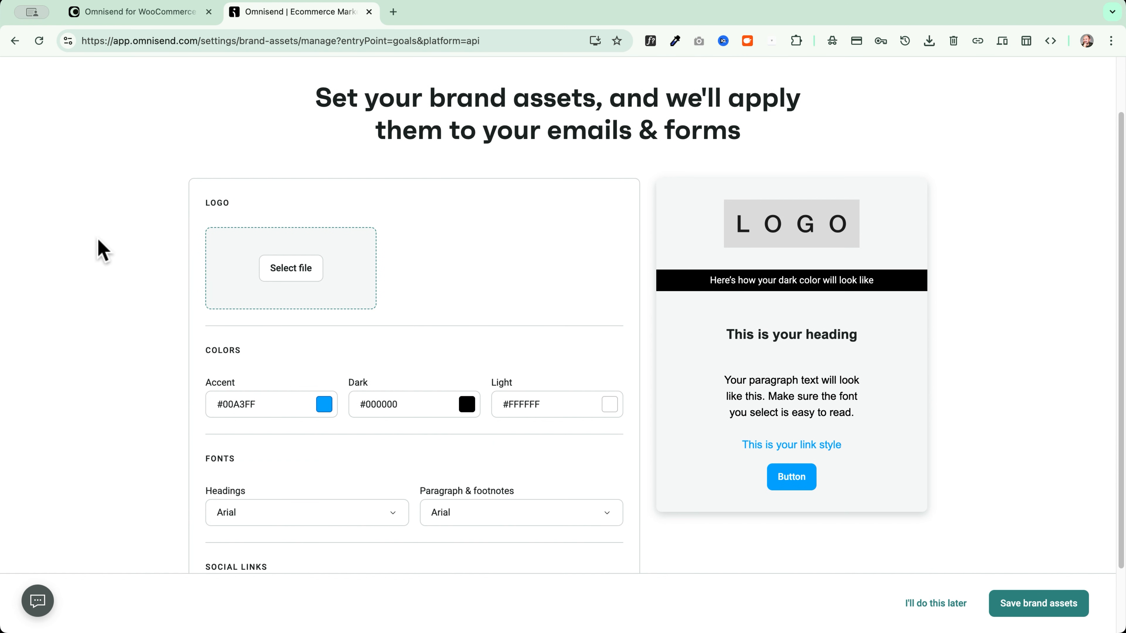
{"action": "left_click", "coordinate": [294, 272]}
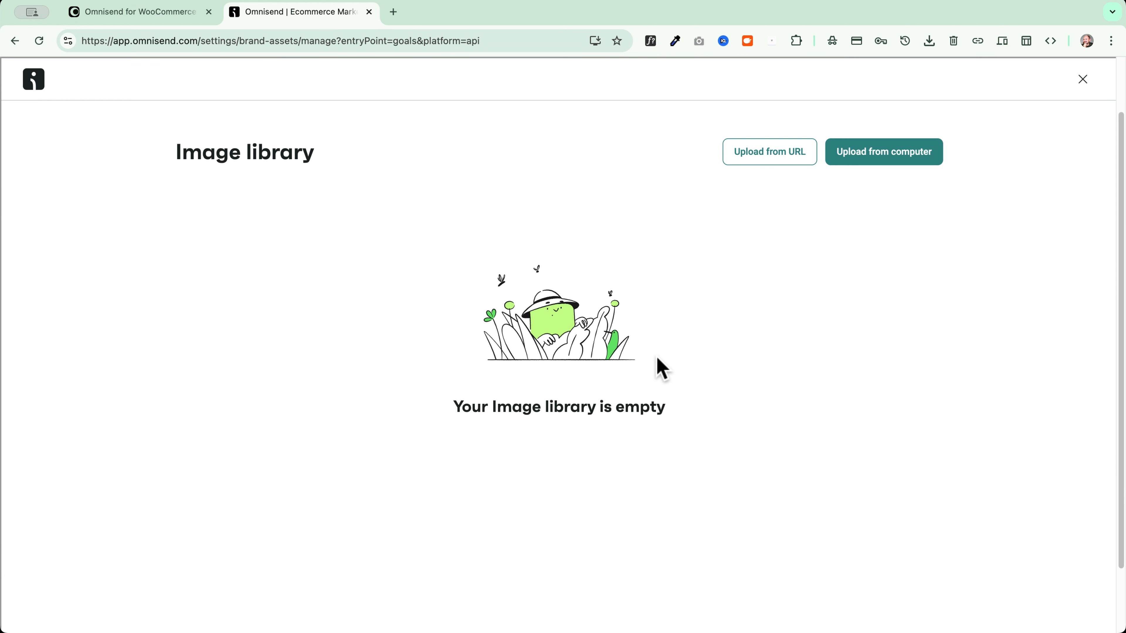
{"action": "left_click", "coordinate": [883, 157]}
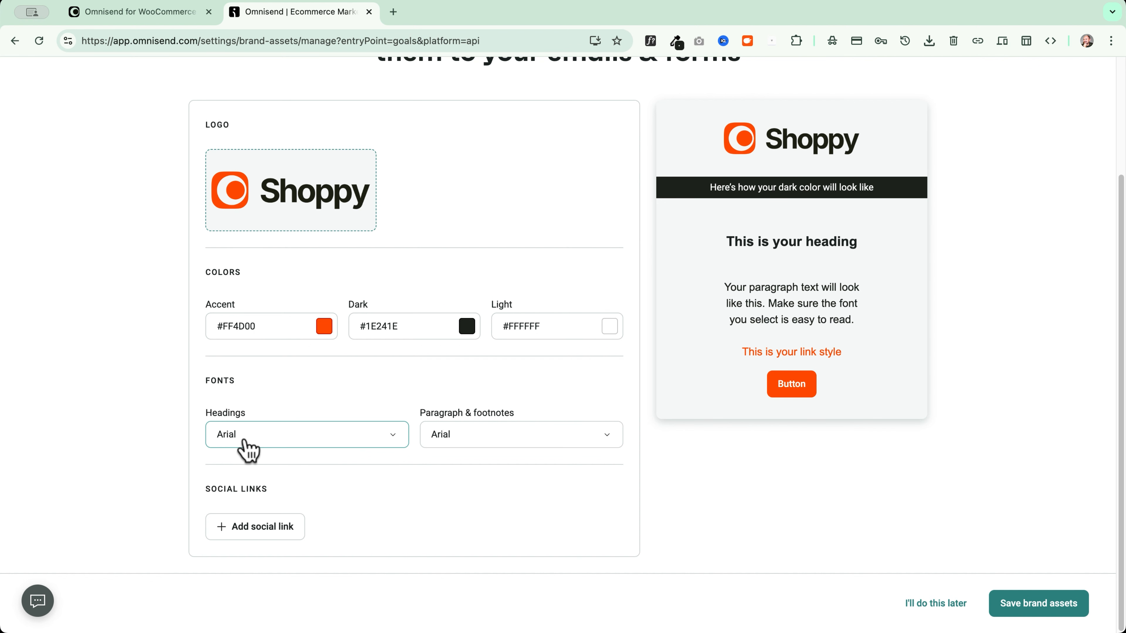
{"action": "left_click", "coordinate": [289, 442]}
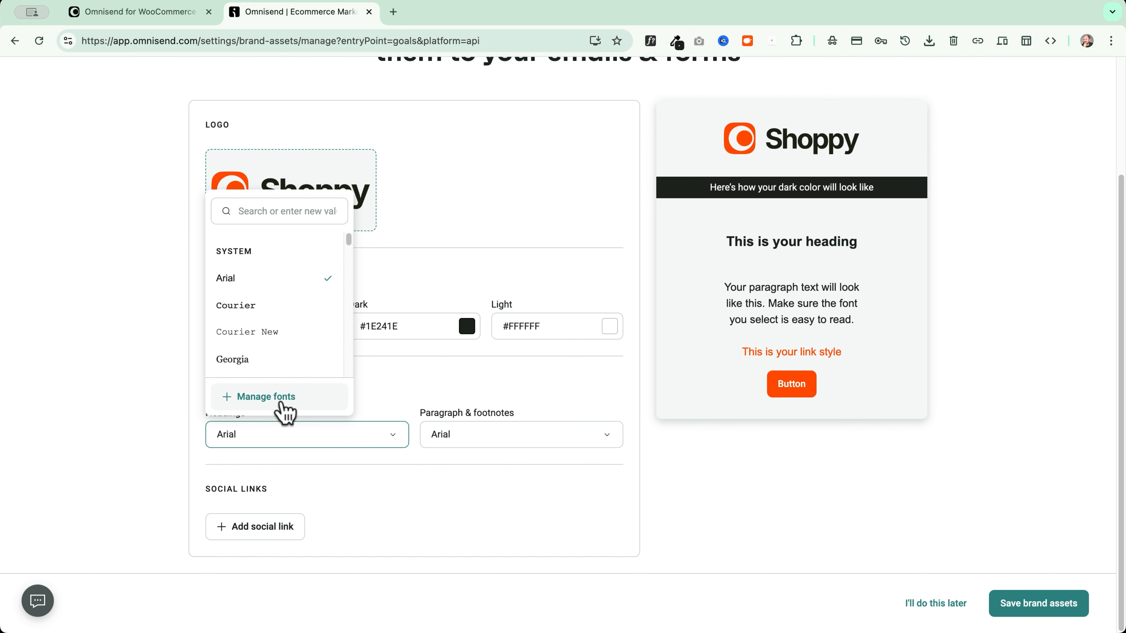
{"action": "left_click", "coordinate": [155, 399]}
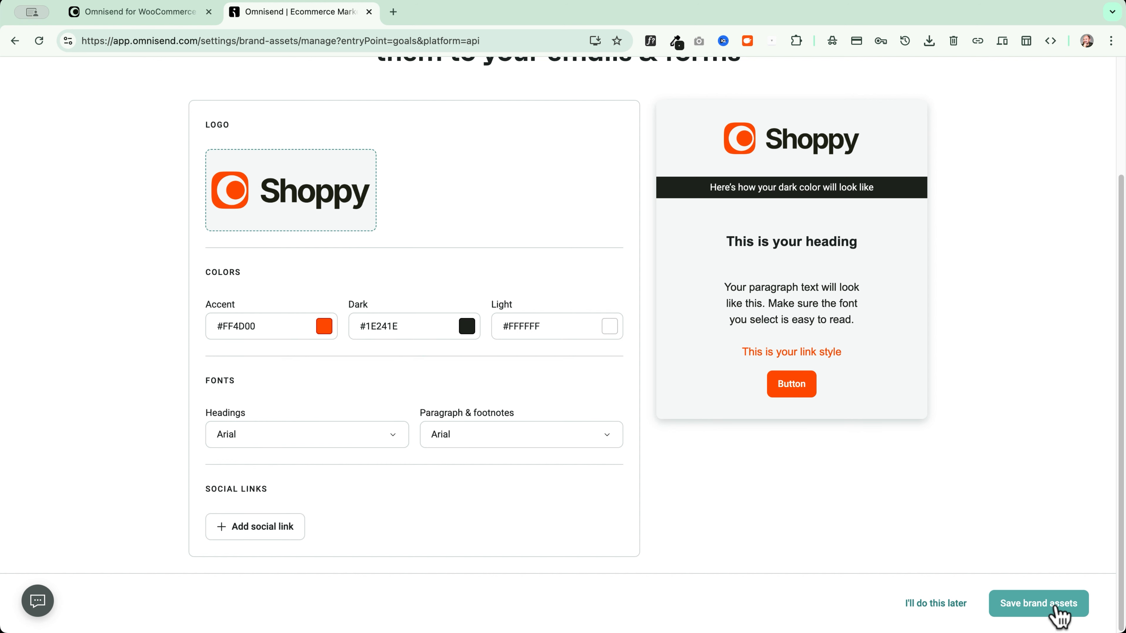
{"action": "left_click", "coordinate": [1058, 614]}
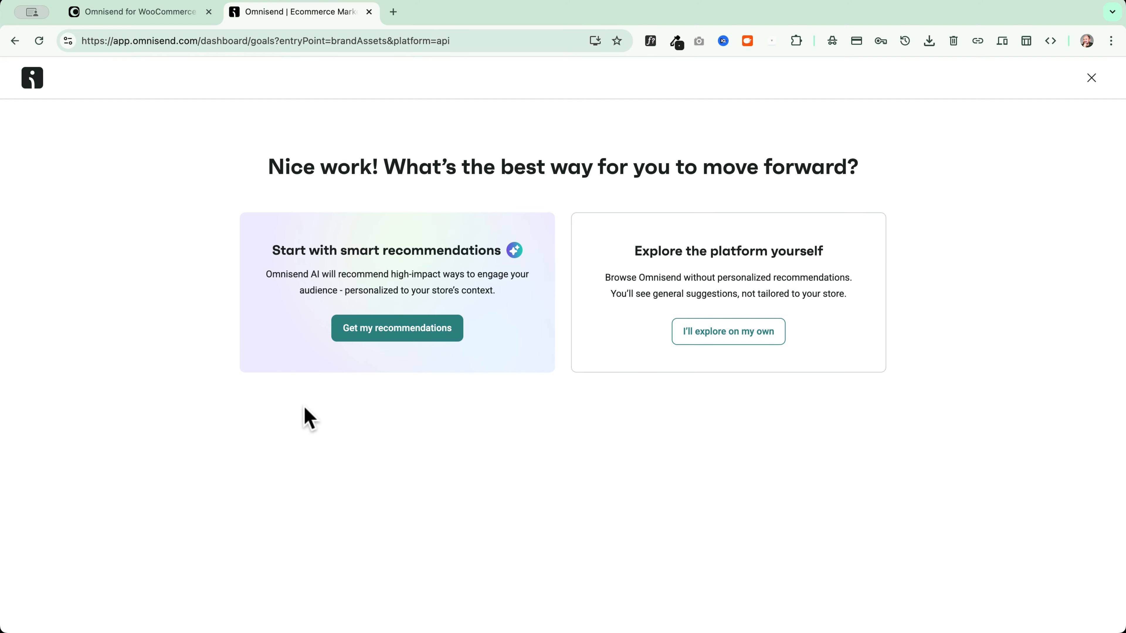
{"action": "left_click", "coordinate": [1092, 80]}
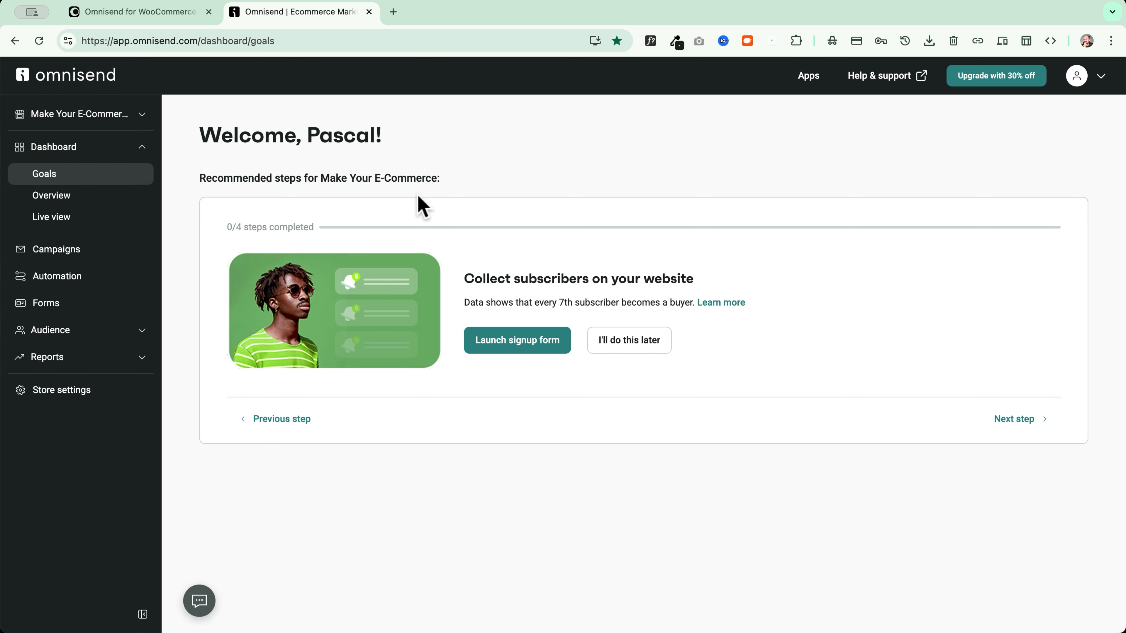
Review the WordPress Omnisend plugin settings showing Connected with checkout email opt-in on
{"action": "left_click", "coordinate": [168, 12]}
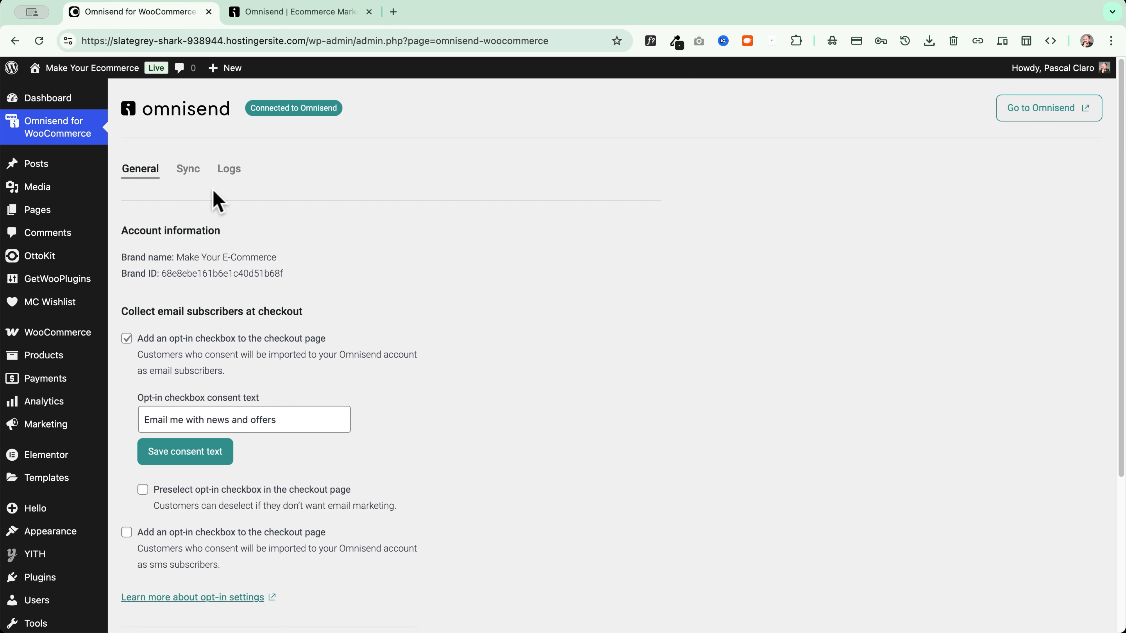
{"action": "scroll", "coordinate": [219, 191], "scroll_direction": "down", "scroll_amount": 1}
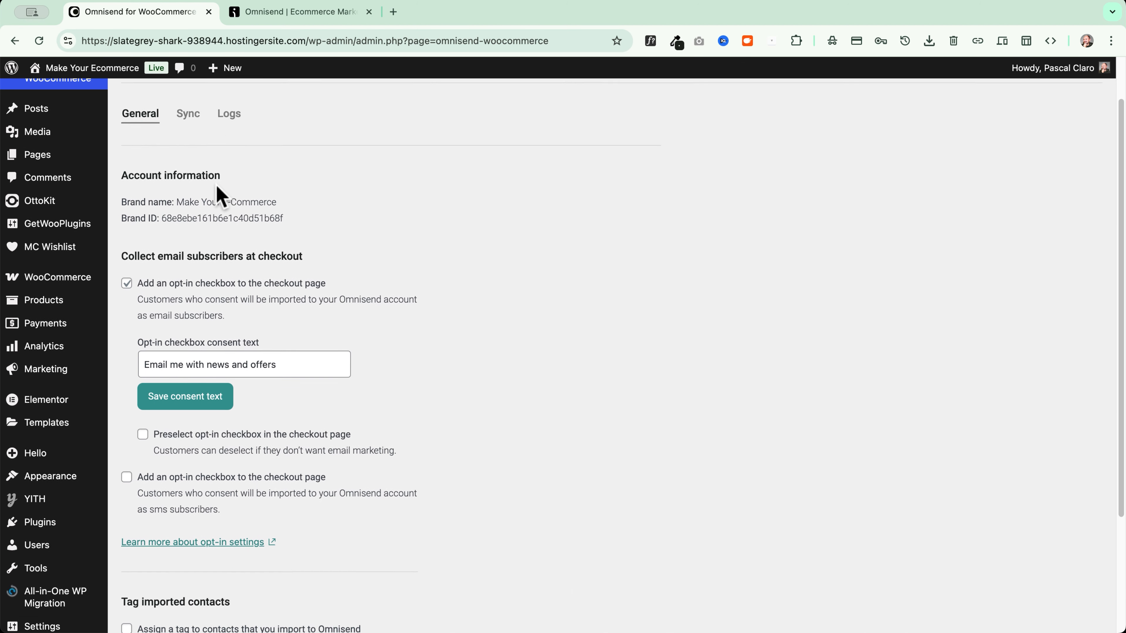
{"action": "scroll", "coordinate": [217, 195], "scroll_direction": "up", "scroll_amount": 1}
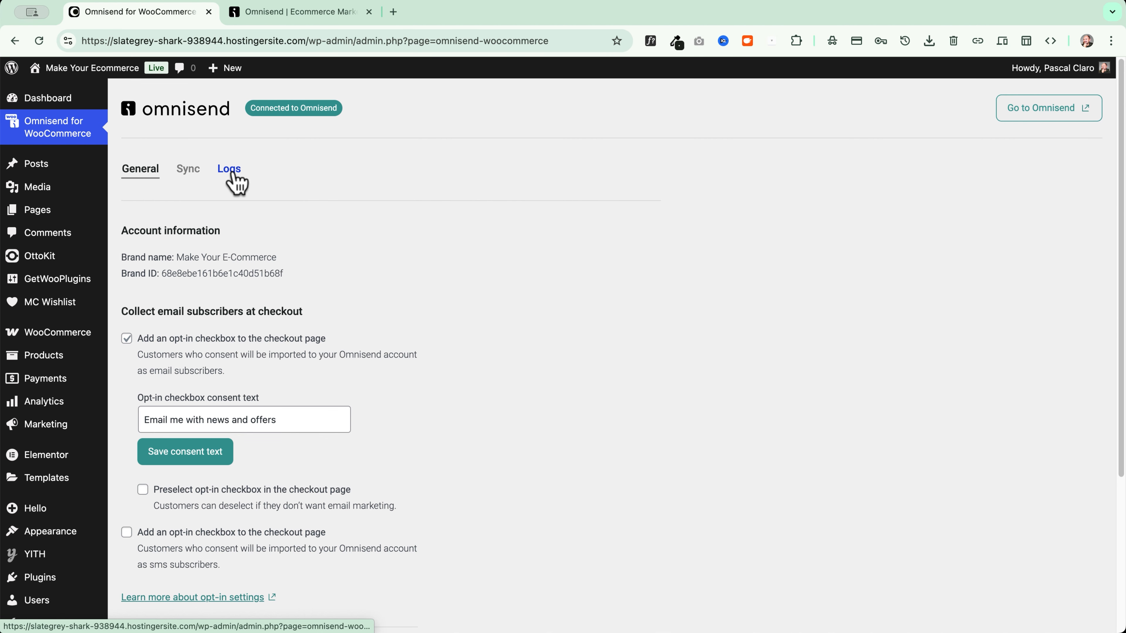
{"action": "left_click_drag", "start_coordinate": [250, 106], "coordinate": [368, 109]}
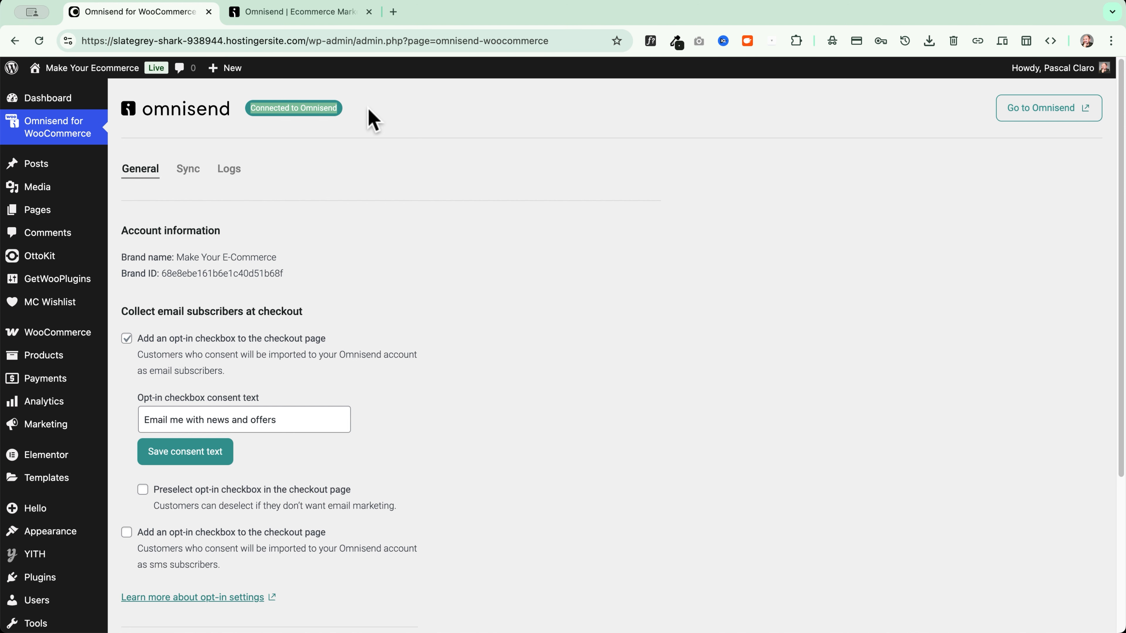
{"action": "scroll", "coordinate": [199, 262], "scroll_direction": "down", "scroll_amount": 3}
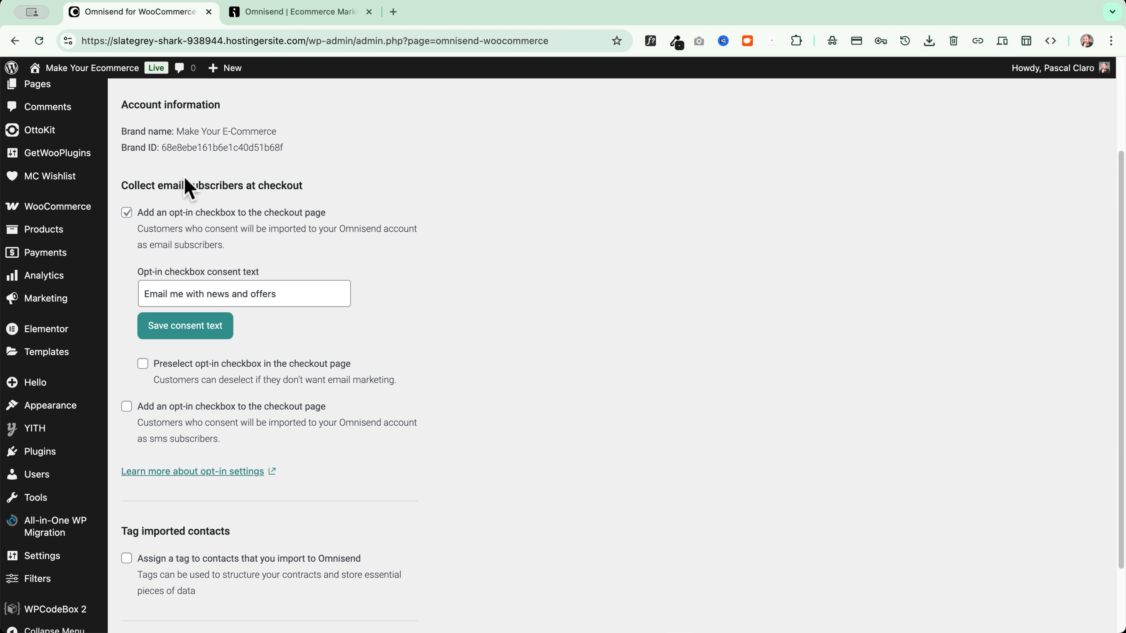
Open the Shoppy storefront homepage in a new browser tab
{"action": "mouse_move", "coordinate": [67, 67]}
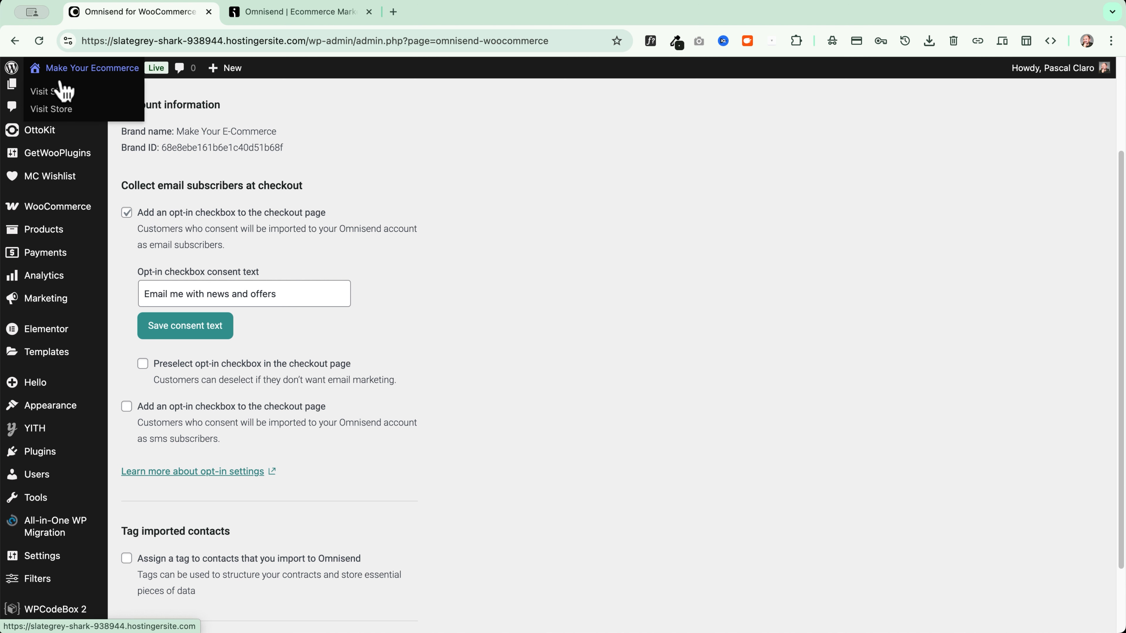
{"action": "right_click", "coordinate": [59, 92]}
{"action": "left_click", "coordinate": [82, 95]}
{"action": "left_click", "coordinate": [393, 12]}
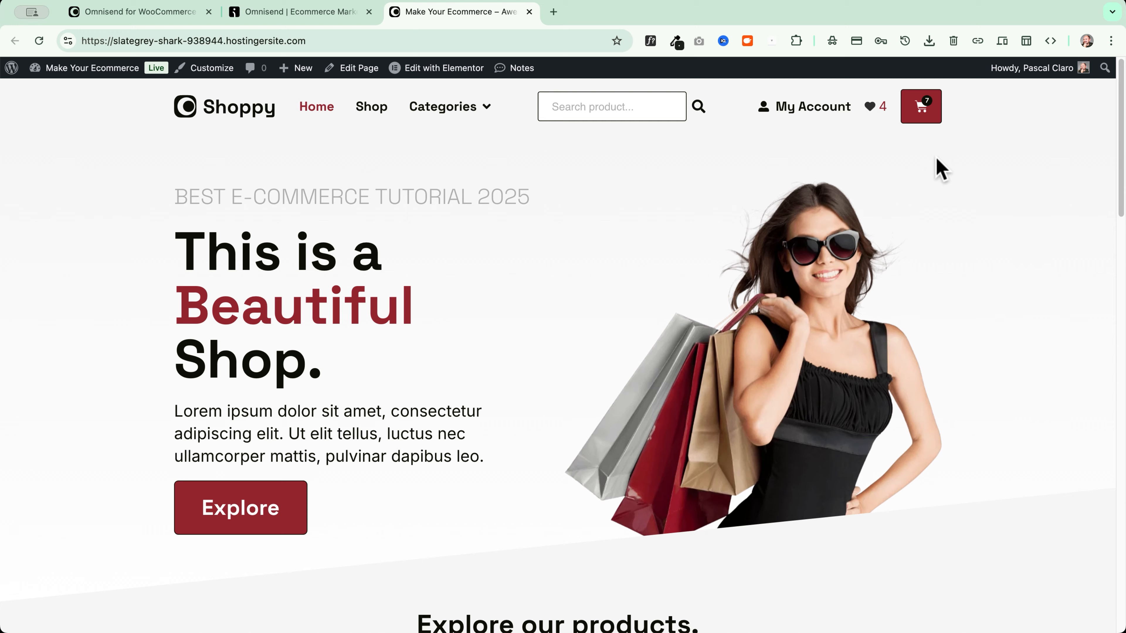
Go from the cart to the WooCommerce checkout page
{"action": "left_click", "coordinate": [923, 113]}
{"action": "left_click", "coordinate": [977, 556]}
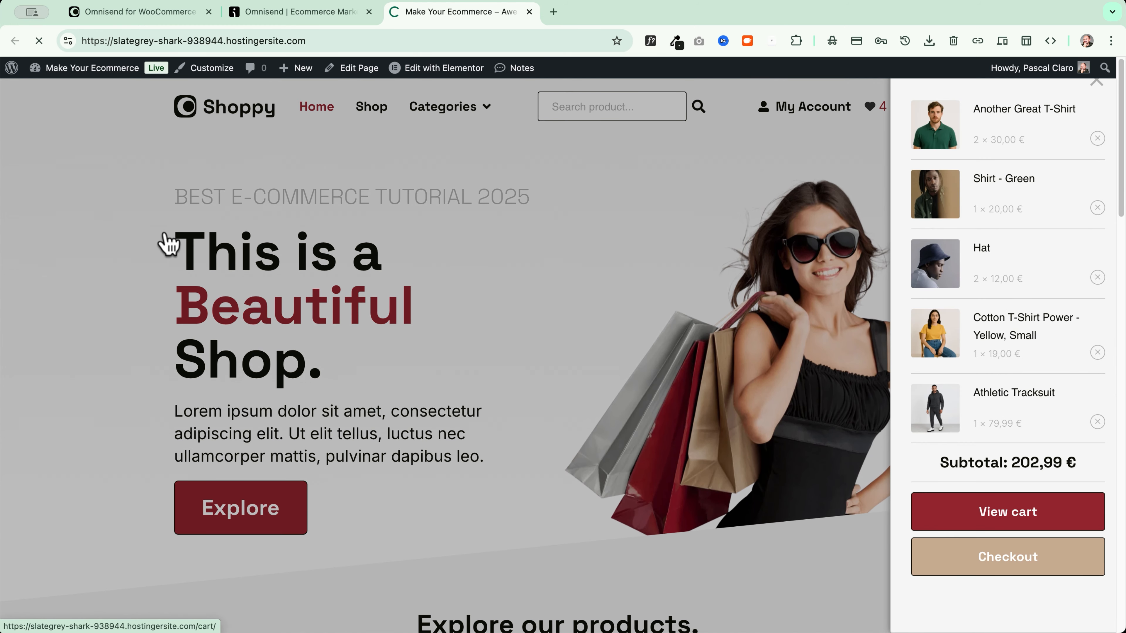
{"action": "scroll", "coordinate": [88, 264], "scroll_direction": "down", "scroll_amount": 6}
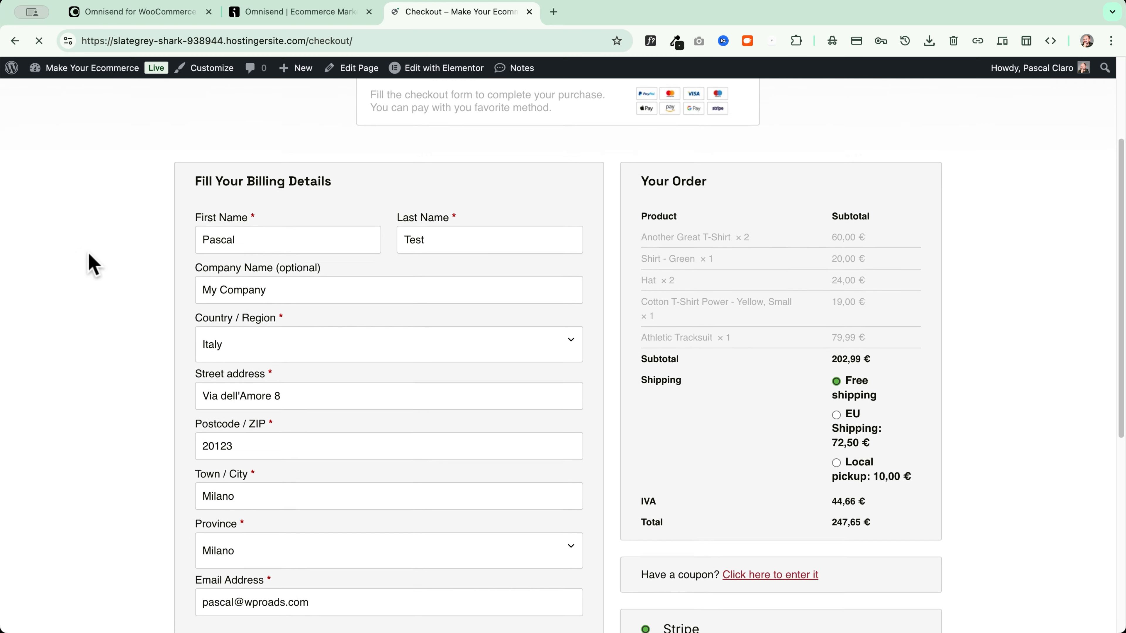
{"action": "scroll", "coordinate": [88, 264], "scroll_direction": "down", "scroll_amount": 8}
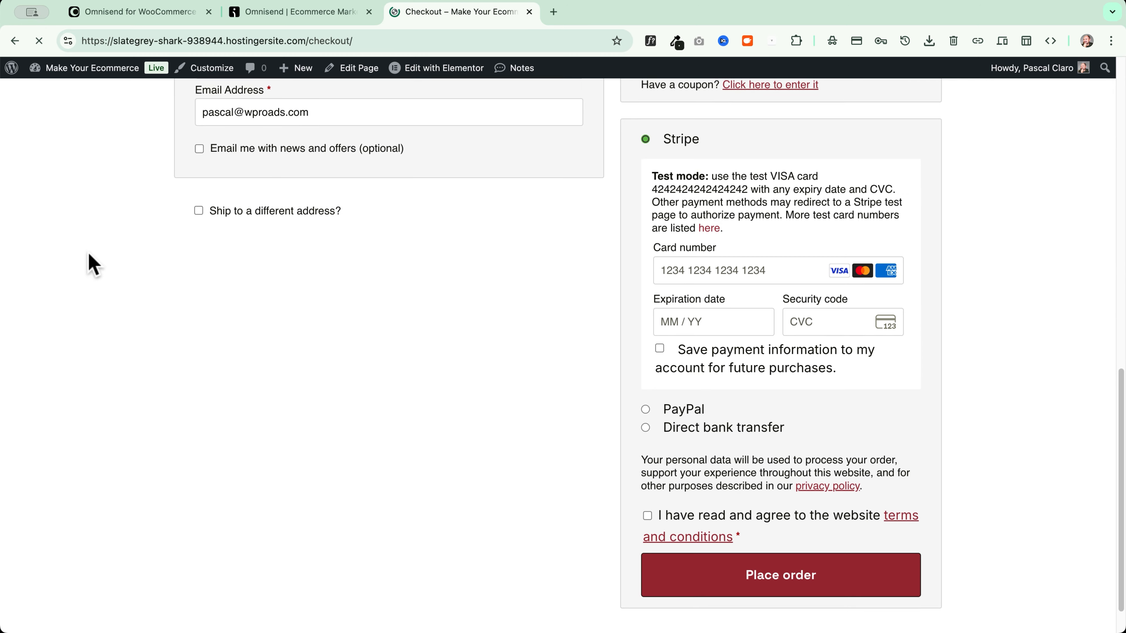
Tick the 'Email me with news and offers' opt-in and compare Omnisend's consent text
{"action": "left_click", "coordinate": [285, 151]}
{"action": "scroll", "coordinate": [276, 156], "scroll_direction": "up", "scroll_amount": 2}
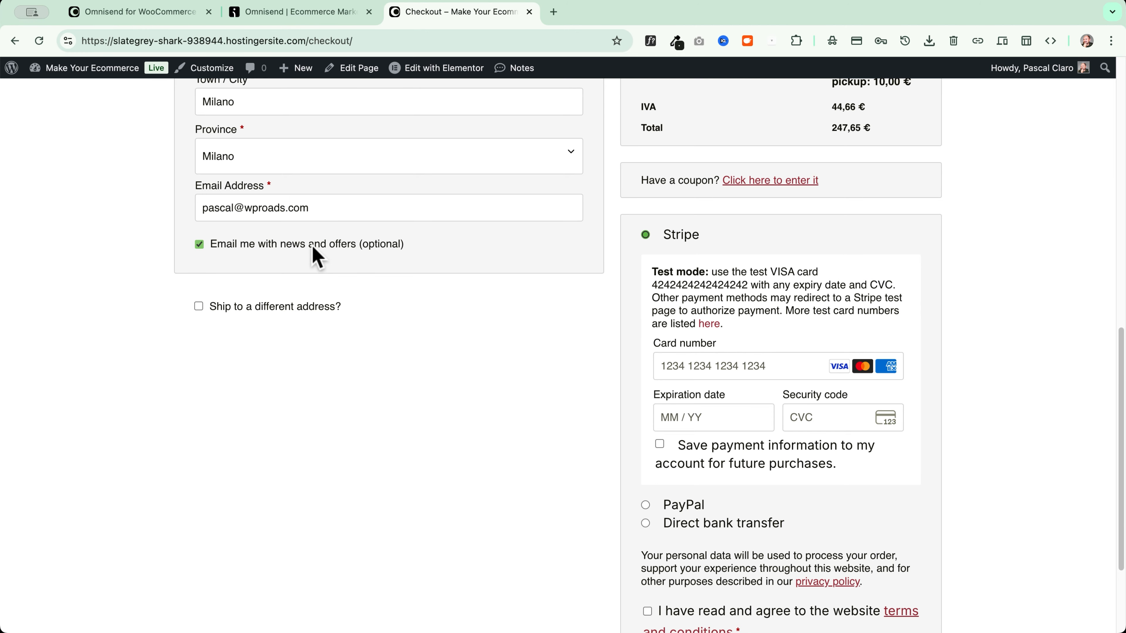
{"action": "left_click", "coordinate": [294, 246]}
{"action": "left_click", "coordinate": [282, 246]}
{"action": "scroll", "coordinate": [282, 246], "scroll_direction": "up", "scroll_amount": 2}
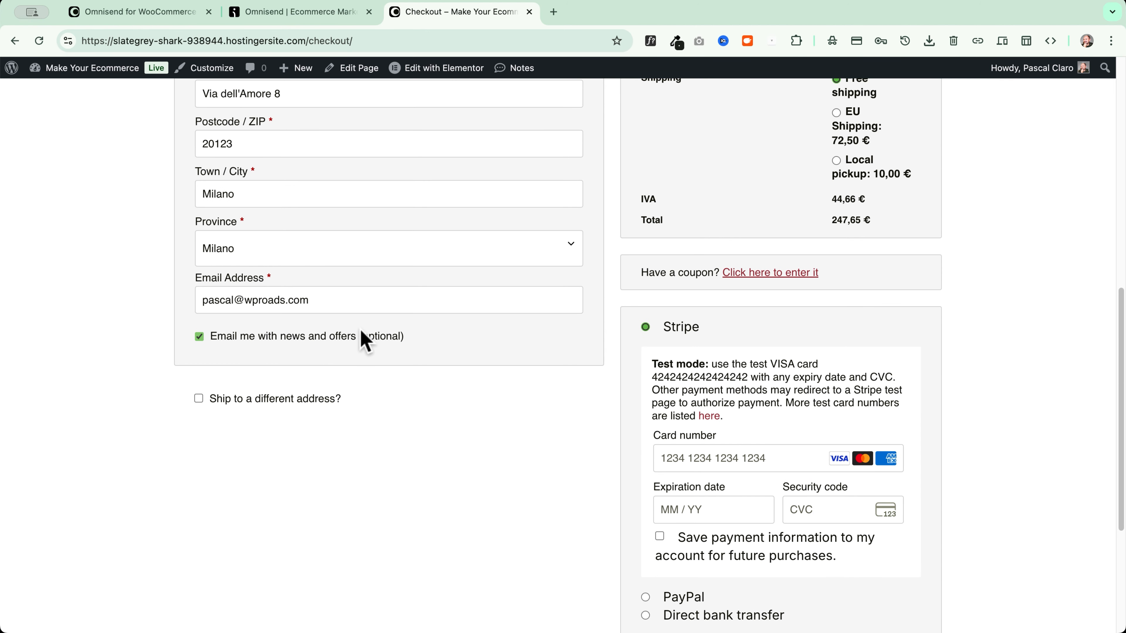
{"action": "left_click", "coordinate": [310, 13]}
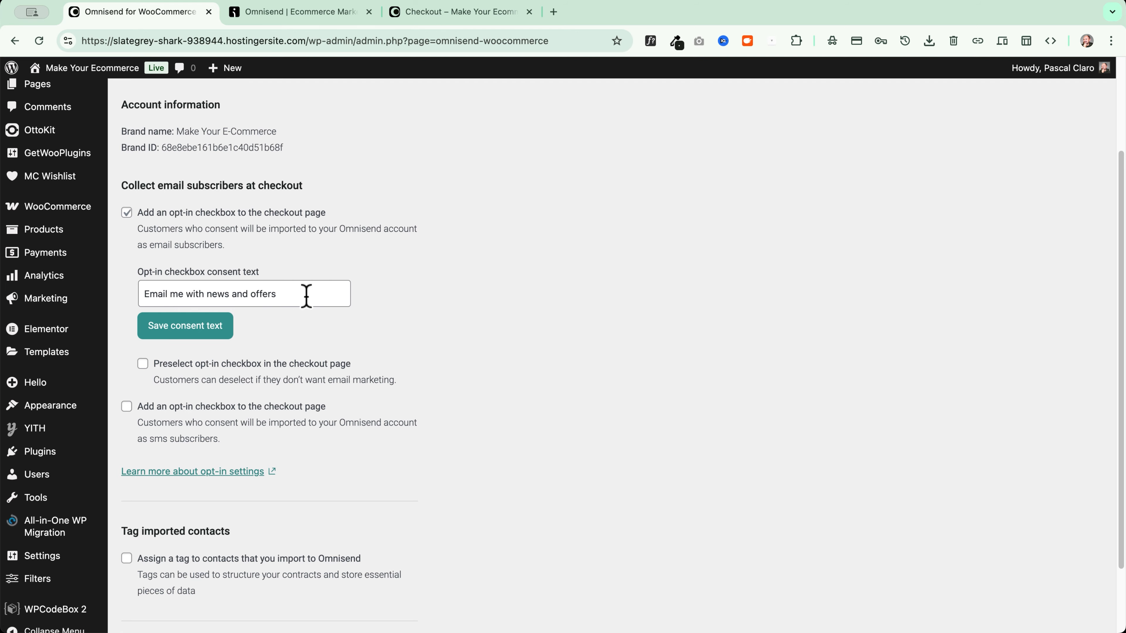
{"action": "left_click_drag", "start_coordinate": [307, 296], "coordinate": [139, 295]}
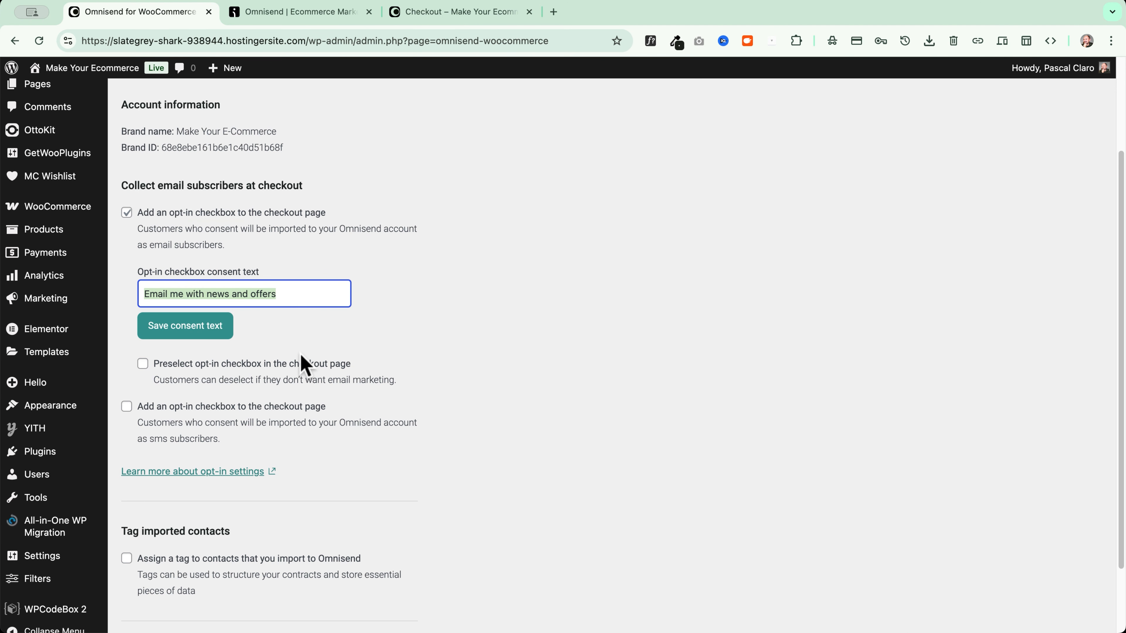
Enable the SMS checkout opt-in and save its pasted SMS offers consent text
{"action": "scroll", "coordinate": [249, 333], "scroll_direction": "down", "scroll_amount": 2}
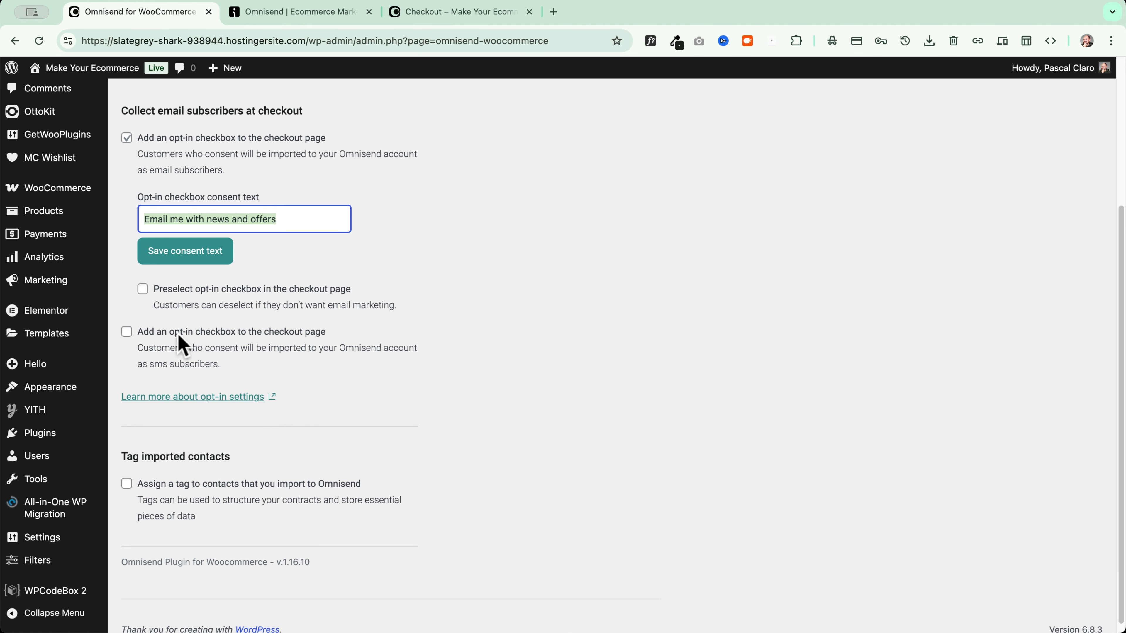
{"action": "left_click", "coordinate": [126, 333]}
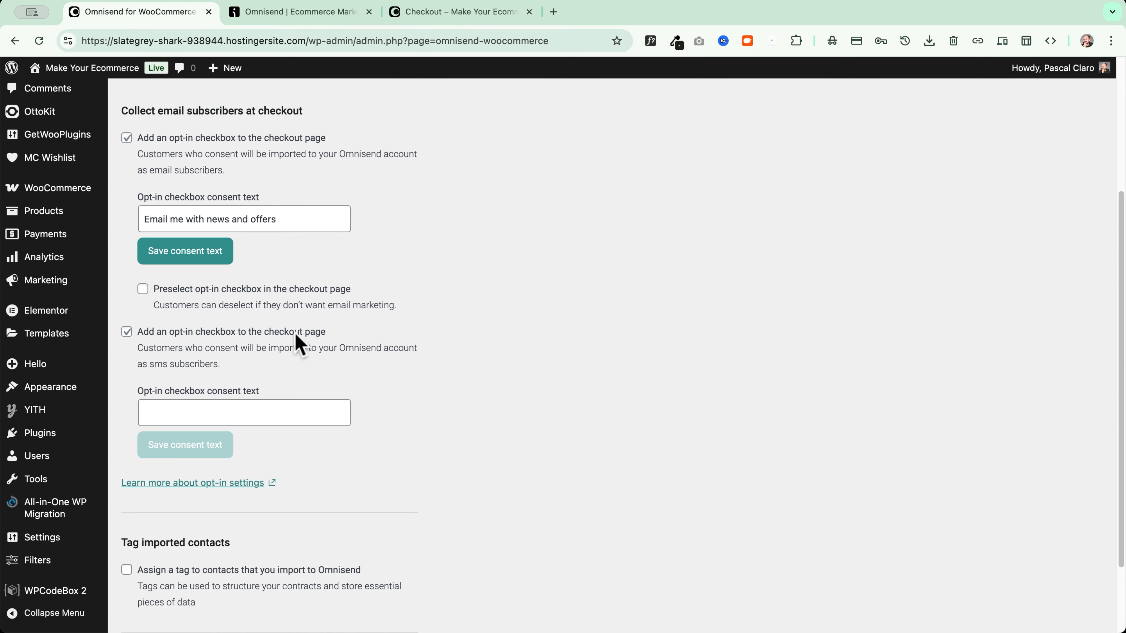
{"action": "left_click", "coordinate": [156, 413]}
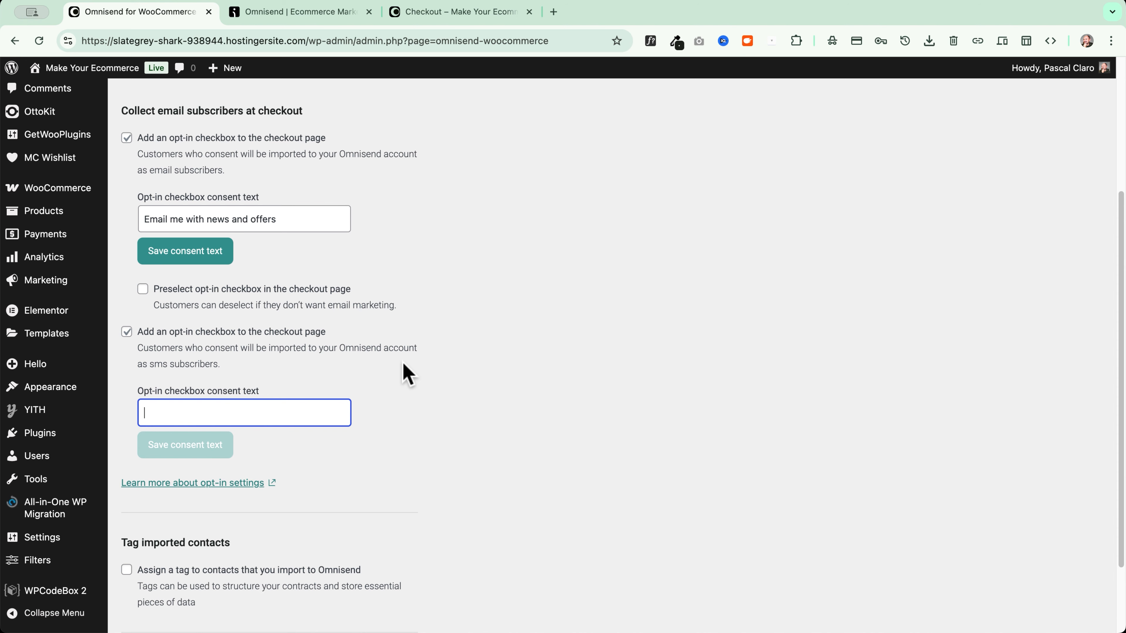
{"action": "type", "text": "I also want to receive special offers through SMS"}
{"action": "left_click", "coordinate": [189, 452]}
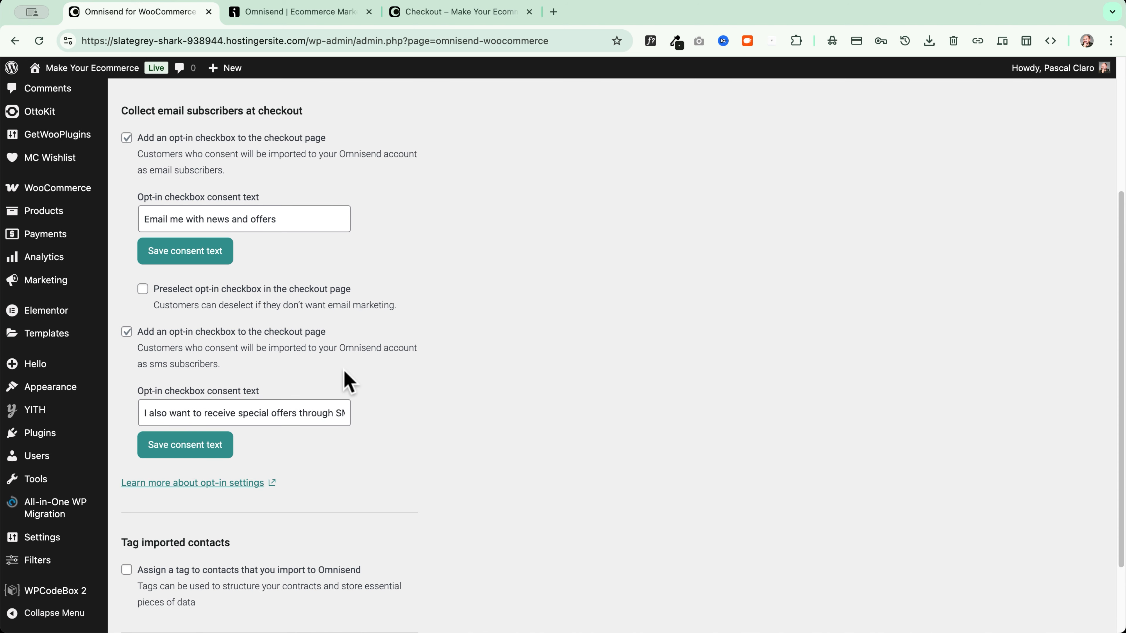
Reload the checkout page and tick the new email and SMS offers opt-in checkboxes
{"action": "left_click", "coordinate": [466, 12]}
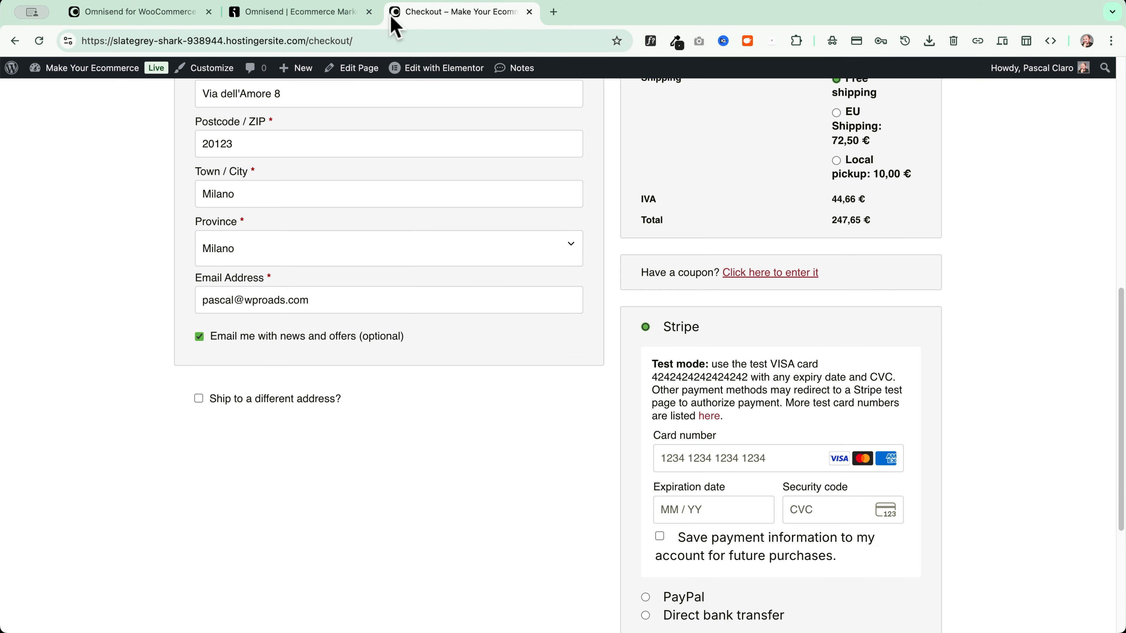
{"action": "left_click", "coordinate": [39, 41]}
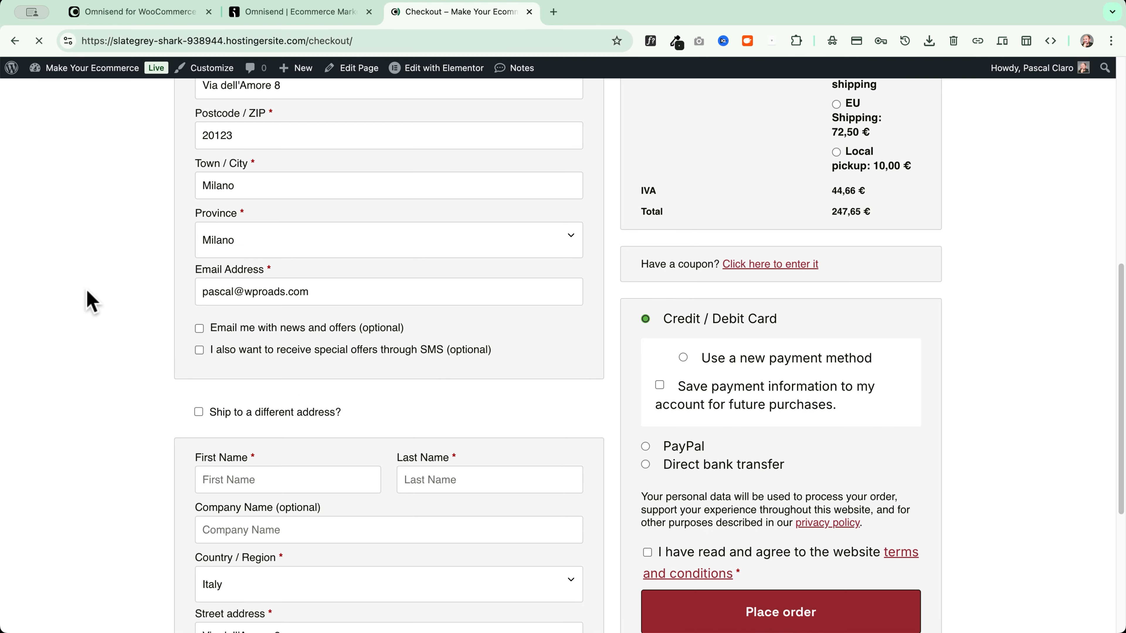
{"action": "scroll", "coordinate": [248, 342], "scroll_direction": "down", "scroll_amount": 1}
{"action": "scroll", "coordinate": [237, 337], "scroll_direction": "up", "scroll_amount": 1}
{"action": "left_click", "coordinate": [231, 305]}
{"action": "left_click", "coordinate": [253, 329]}
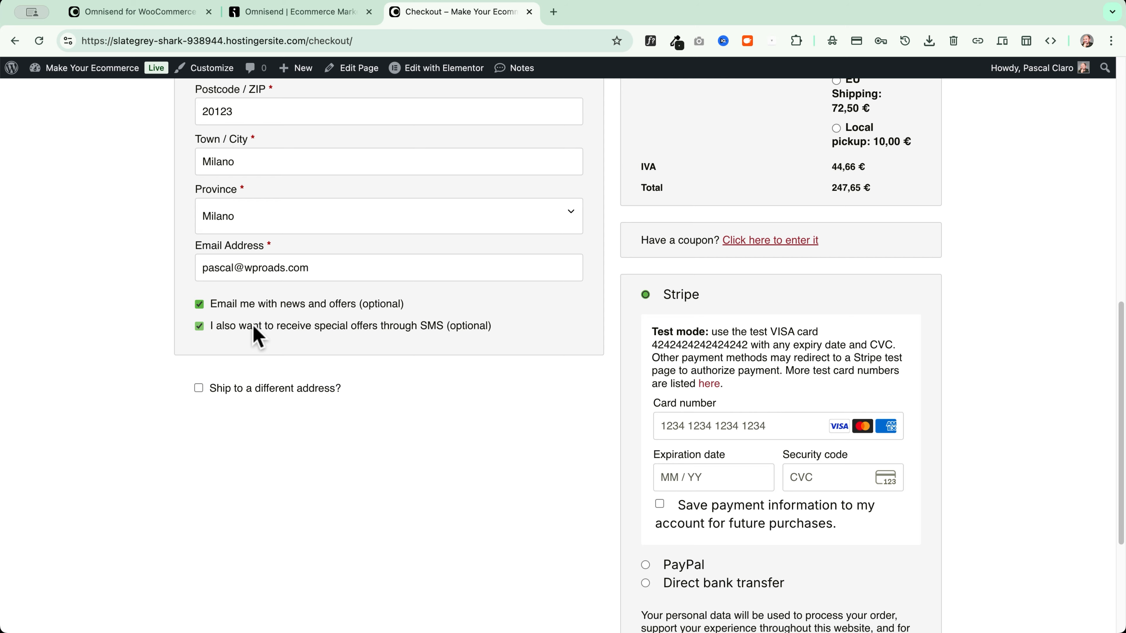
Turn on tagging of imported contacts and save the tag 'Woo Checkout'
{"action": "key", "text": "ctrl+Tab"}
{"action": "scroll", "coordinate": [312, 367], "scroll_direction": "down", "scroll_amount": 2}
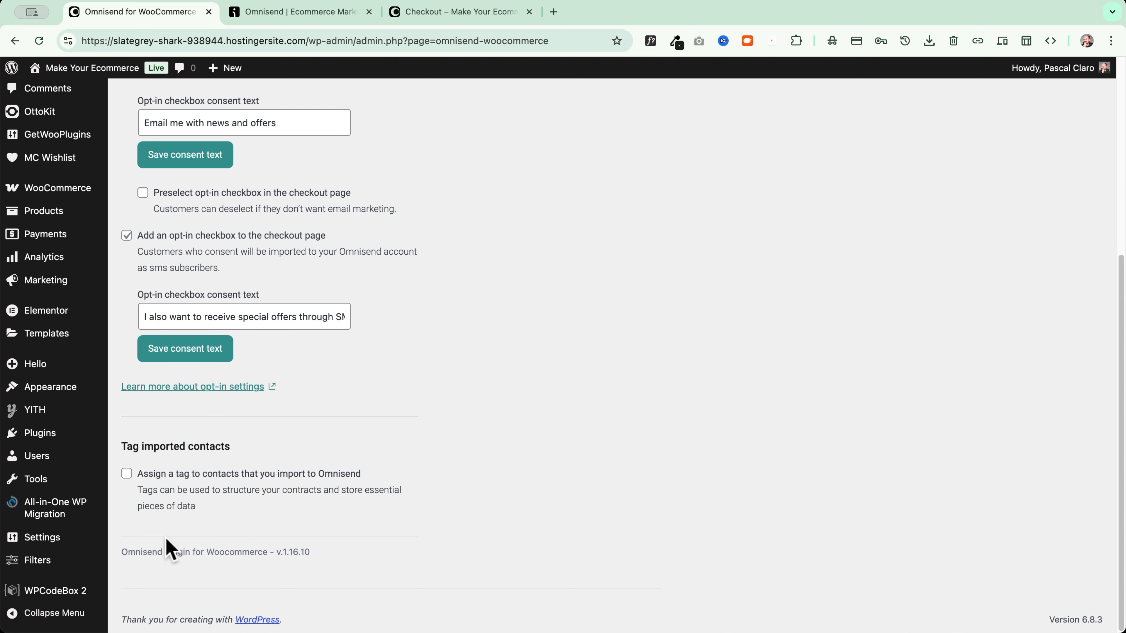
{"action": "left_click", "coordinate": [126, 473]}
{"action": "scroll", "coordinate": [248, 470], "scroll_direction": "down", "scroll_amount": 1}
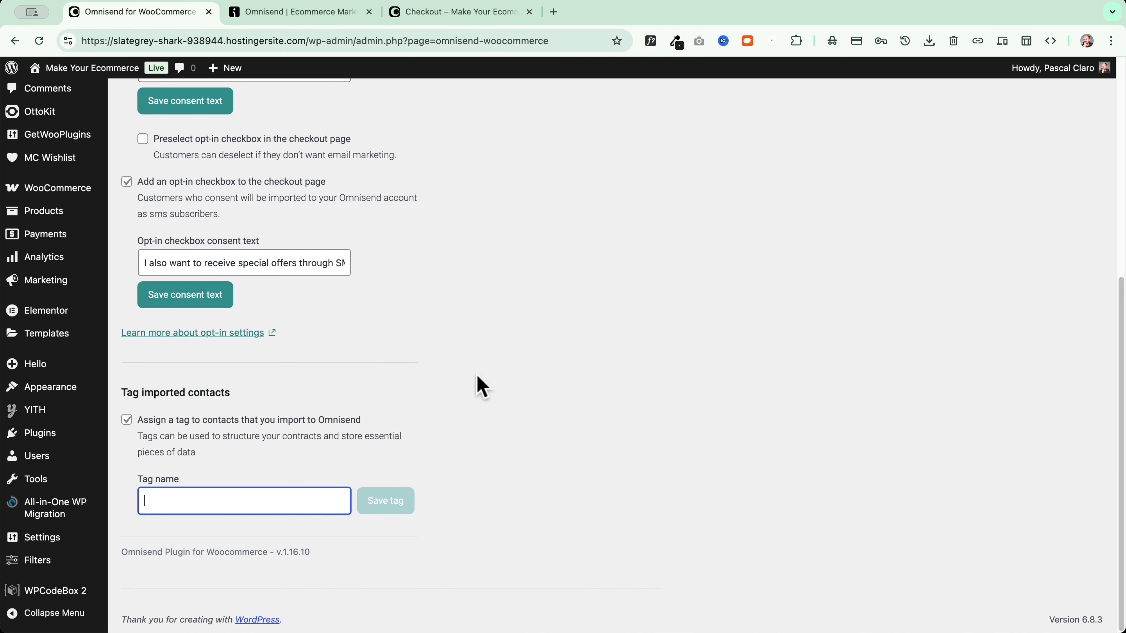
{"action": "type", "text": "Woo Checkout"}
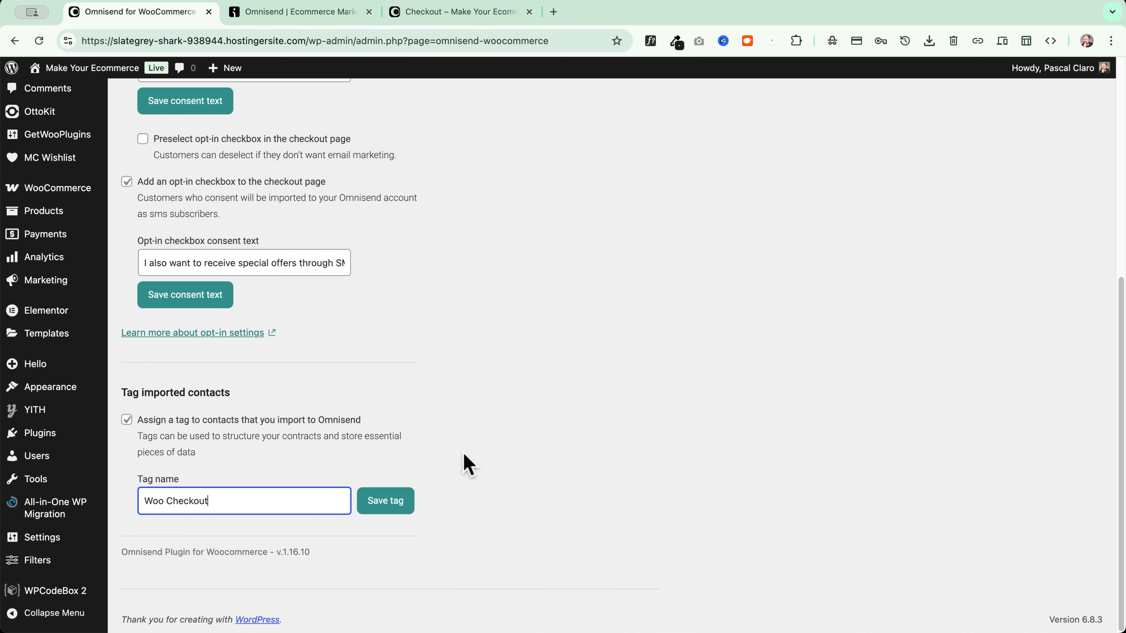
{"action": "left_click", "coordinate": [396, 502]}
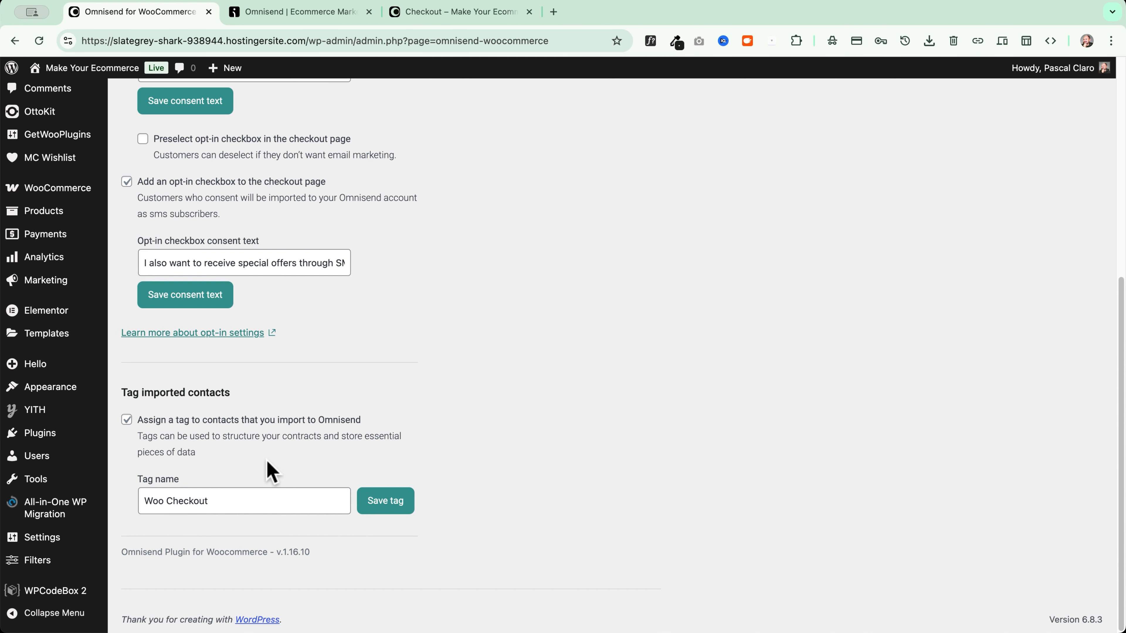
{"action": "scroll", "coordinate": [271, 473], "scroll_direction": "up", "scroll_amount": 10}
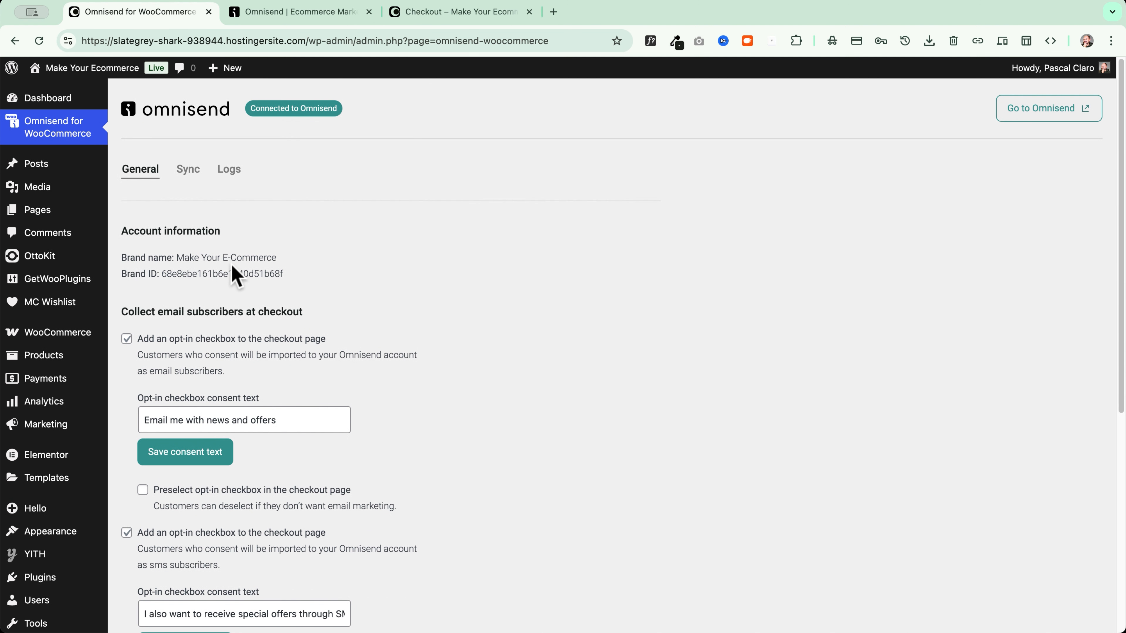
Confirm contacts and orders are fully synced, then view the logs showing the SMS opt-in and Woo Checkout tag updates
{"action": "left_click", "coordinate": [187, 170]}
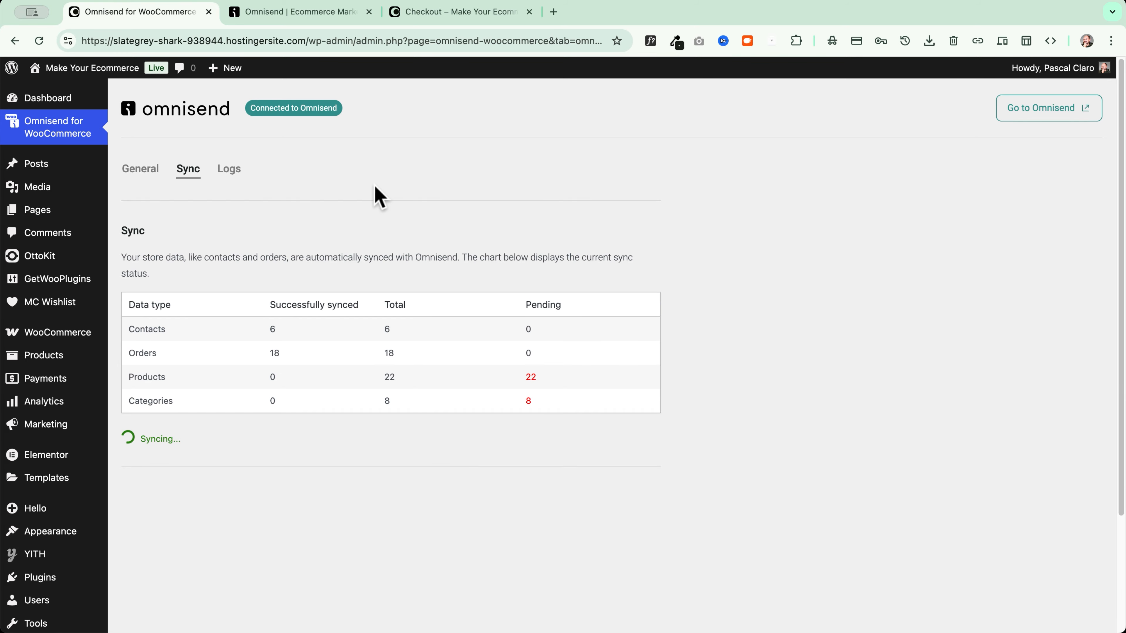
{"action": "left_click", "coordinate": [304, 17]}
{"action": "left_click", "coordinate": [150, 16]}
{"action": "left_click_drag", "start_coordinate": [140, 439], "coordinate": [190, 440]}
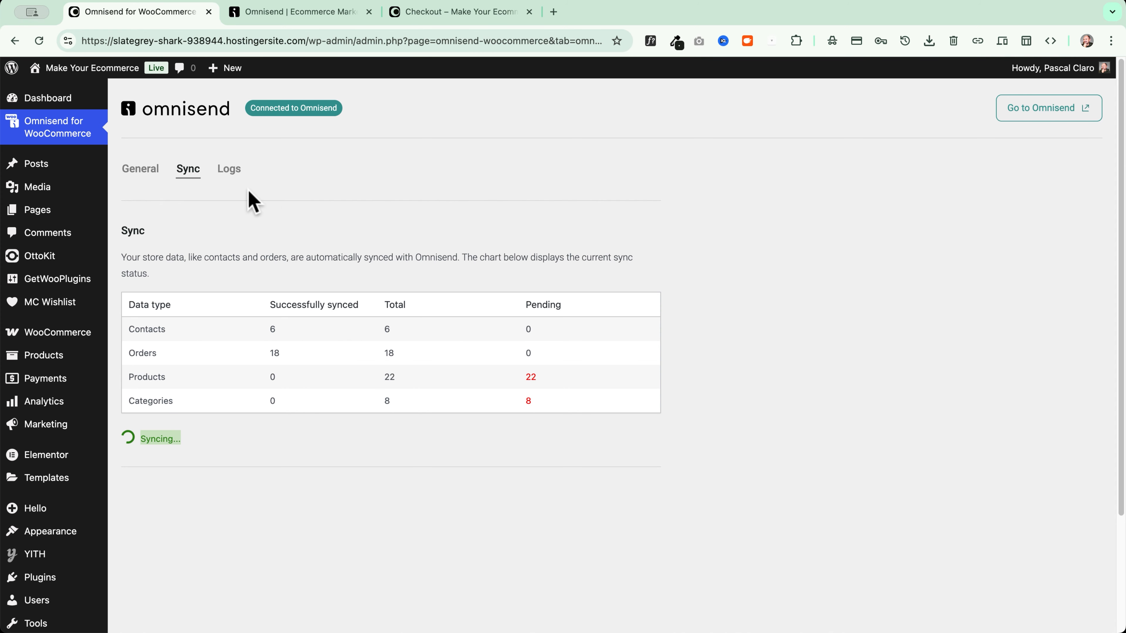
{"action": "left_click", "coordinate": [227, 171]}
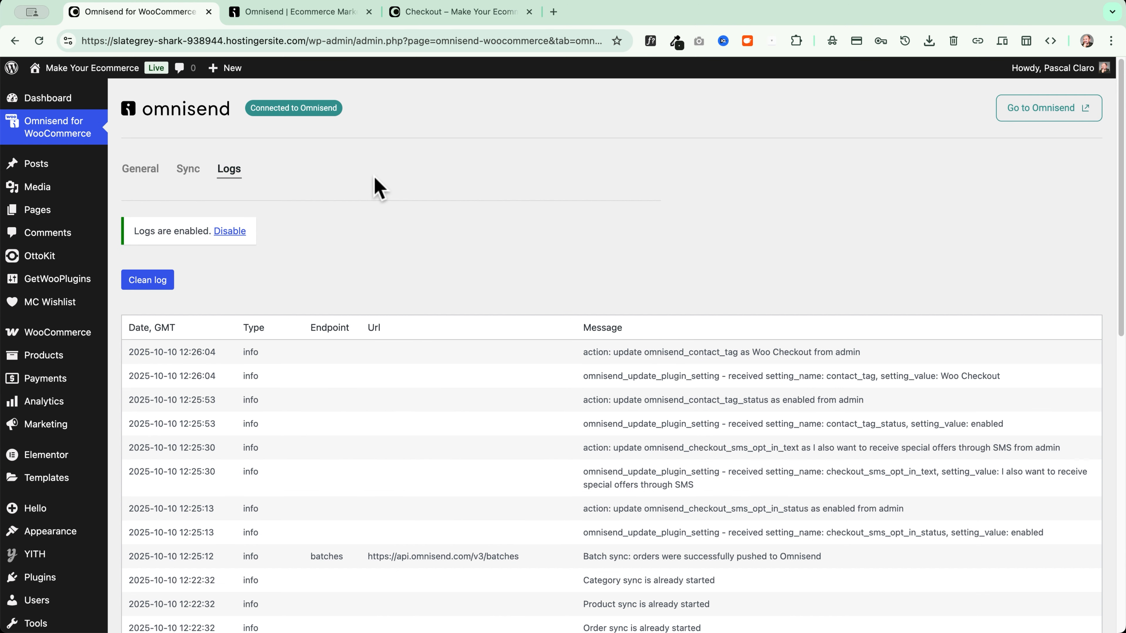
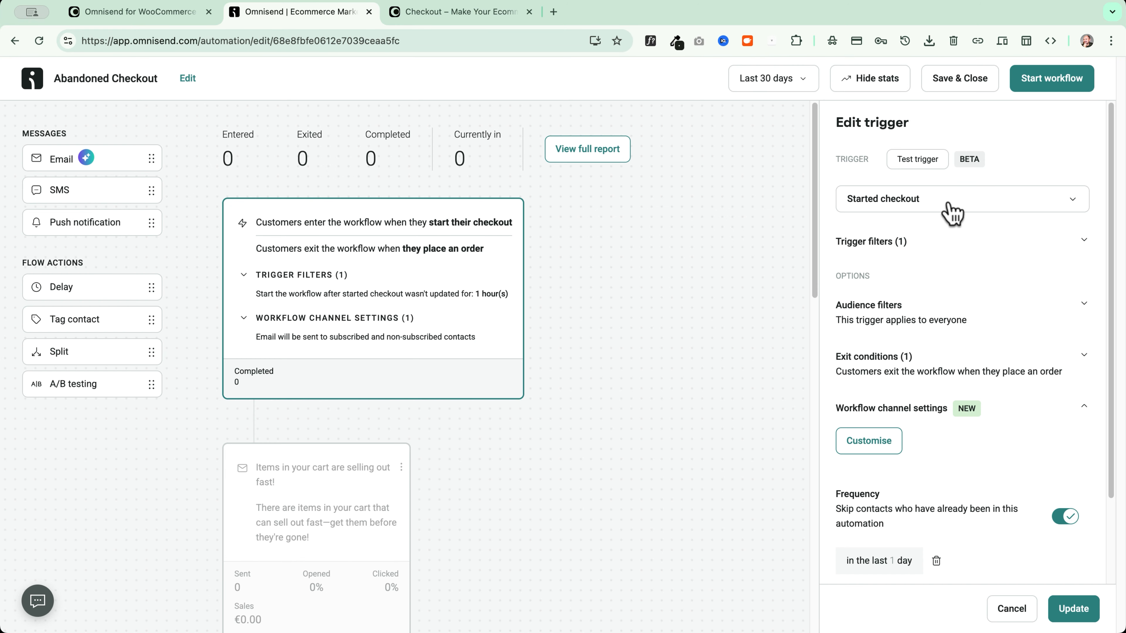
Set the trigger's checkout-inactivity wait to 1 minute and review the exit conditions
{"action": "scroll", "coordinate": [930, 229], "scroll_direction": "down", "scroll_amount": 1}
{"action": "left_click", "coordinate": [889, 235]}
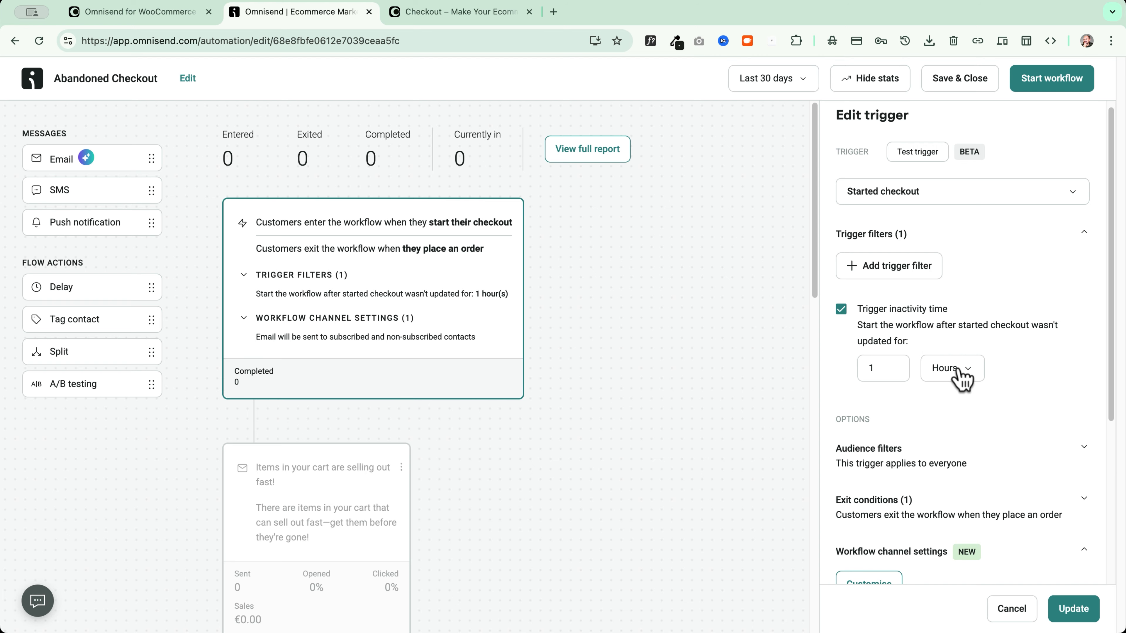
{"action": "left_click", "coordinate": [969, 374]}
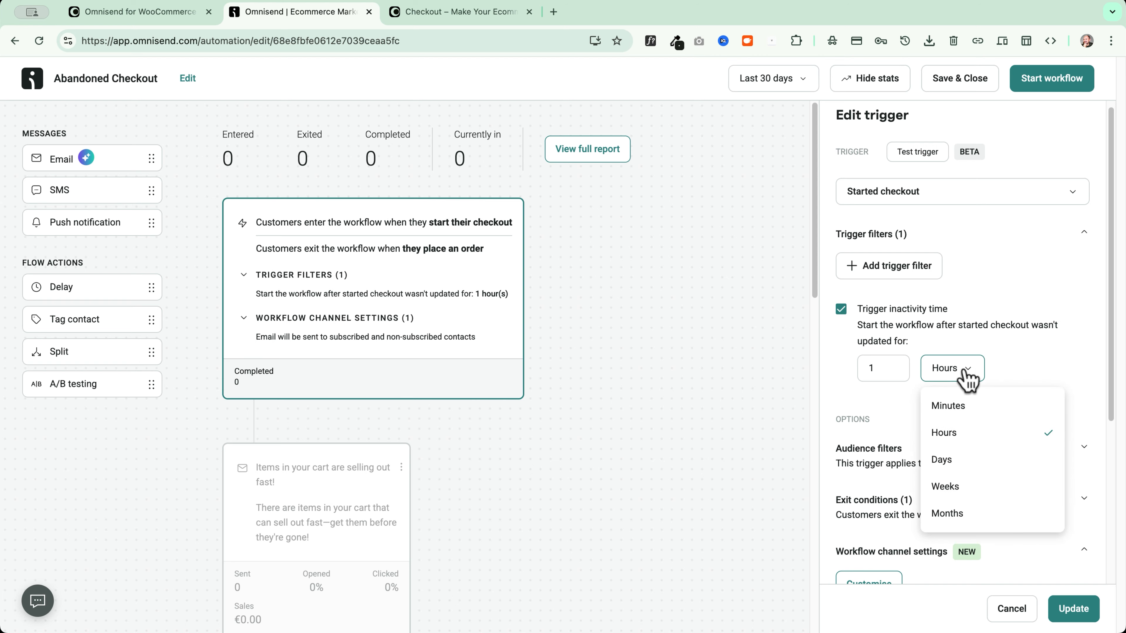
{"action": "left_click", "coordinate": [965, 407]}
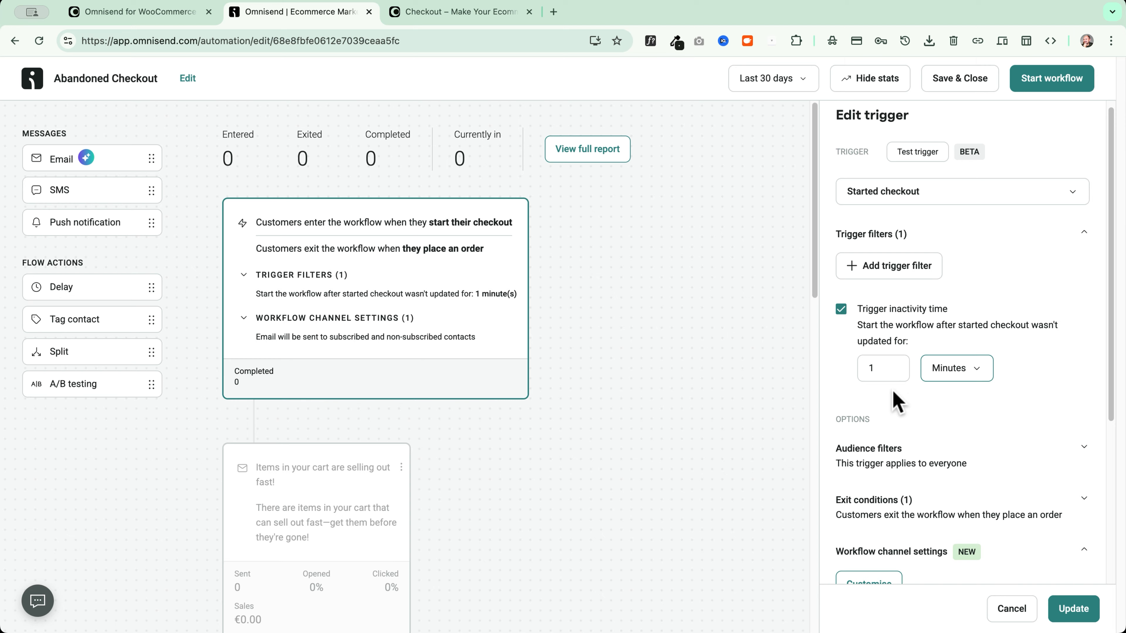
{"action": "scroll", "coordinate": [881, 375], "scroll_direction": "down", "scroll_amount": 3}
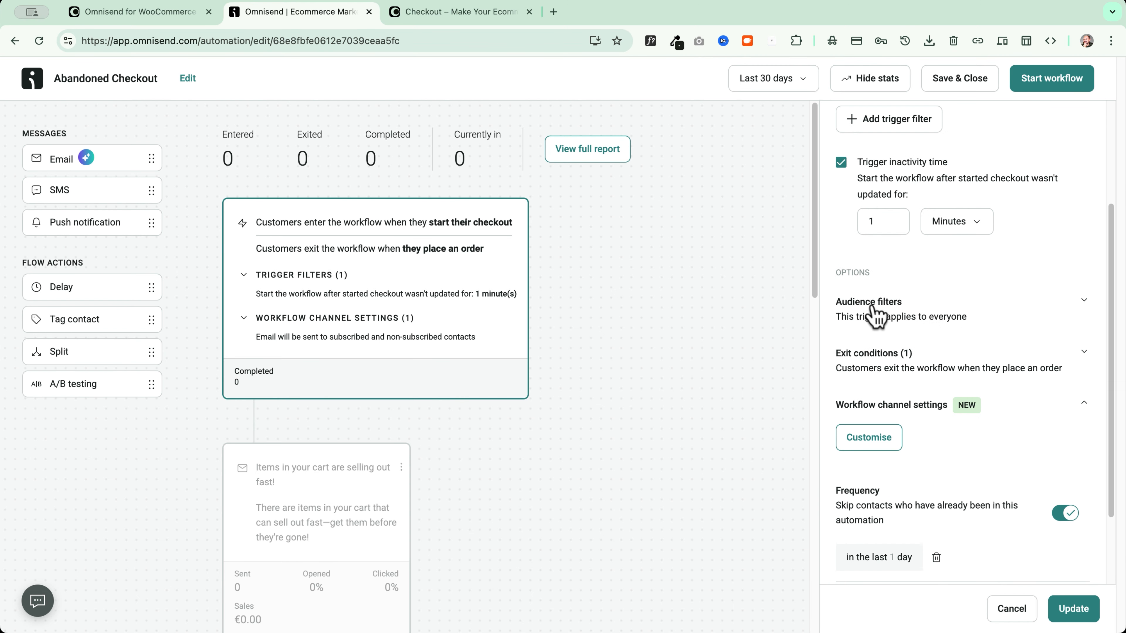
{"action": "left_click", "coordinate": [863, 355]}
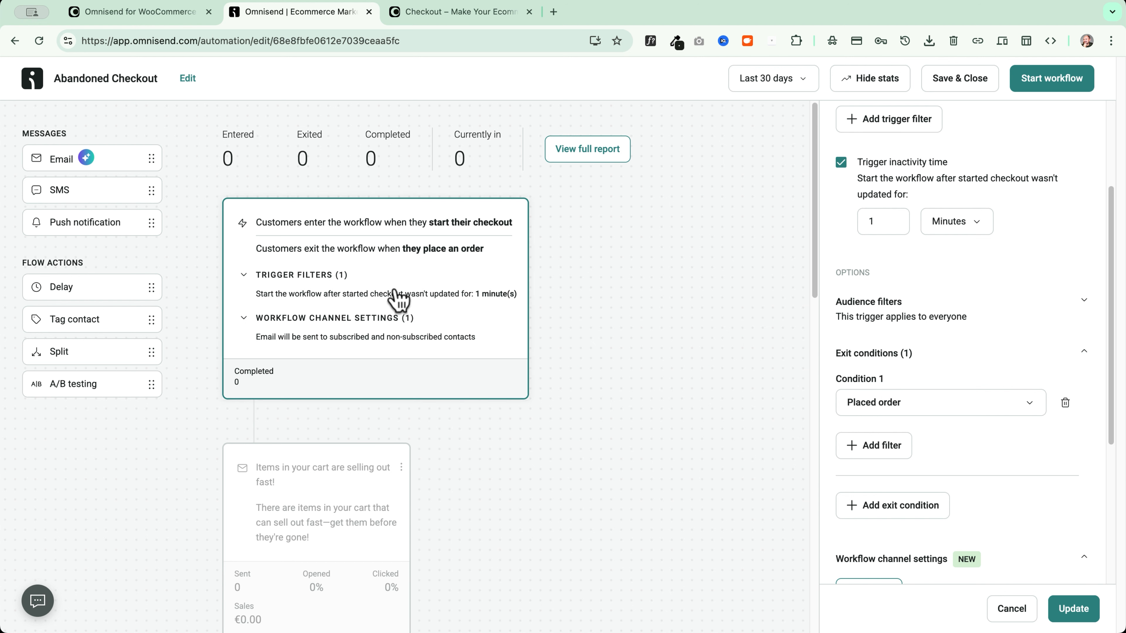
Skip contacts who entered the workflow within the last 1 week, and save the frequency
{"action": "scroll", "coordinate": [362, 415], "scroll_direction": "down", "scroll_amount": 5}
{"action": "scroll", "coordinate": [350, 415], "scroll_direction": "down", "scroll_amount": 15}
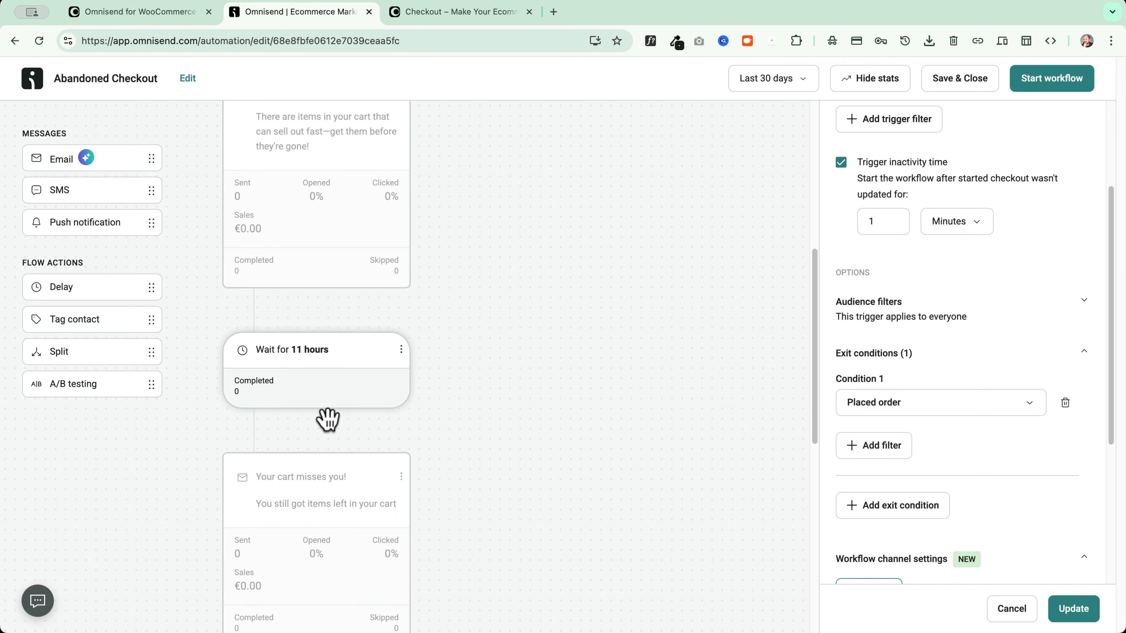
{"action": "scroll", "coordinate": [319, 432], "scroll_direction": "up", "scroll_amount": 20}
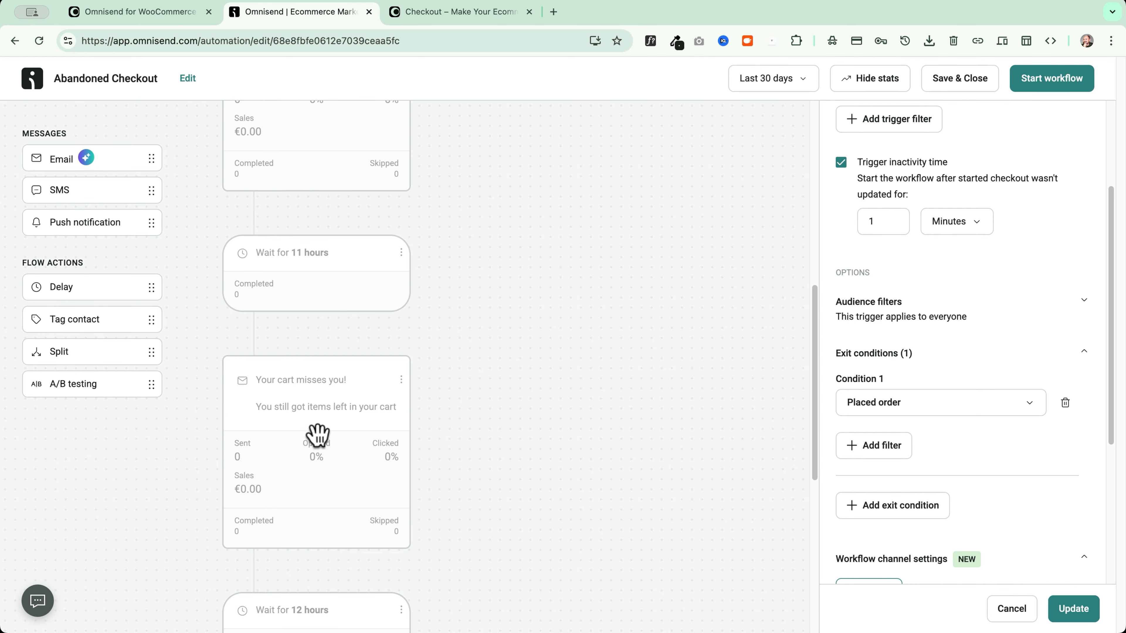
{"action": "scroll", "coordinate": [931, 368], "scroll_direction": "down", "scroll_amount": 5}
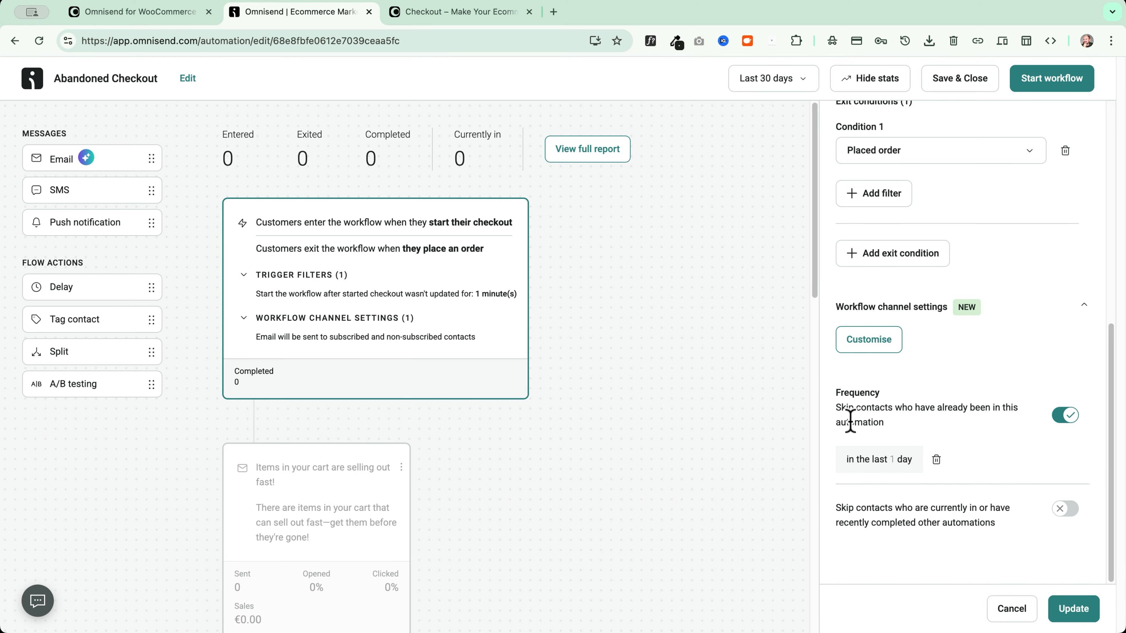
{"action": "left_click", "coordinate": [904, 460]}
{"action": "scroll", "coordinate": [927, 502], "scroll_direction": "down", "scroll_amount": 2}
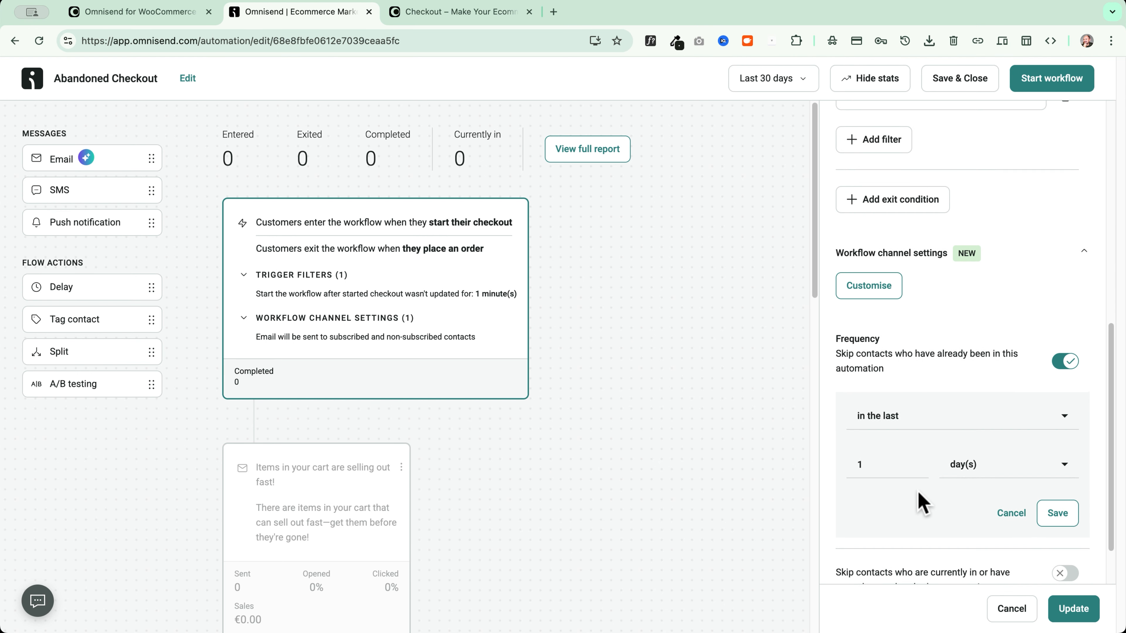
{"action": "left_click", "coordinate": [986, 439]}
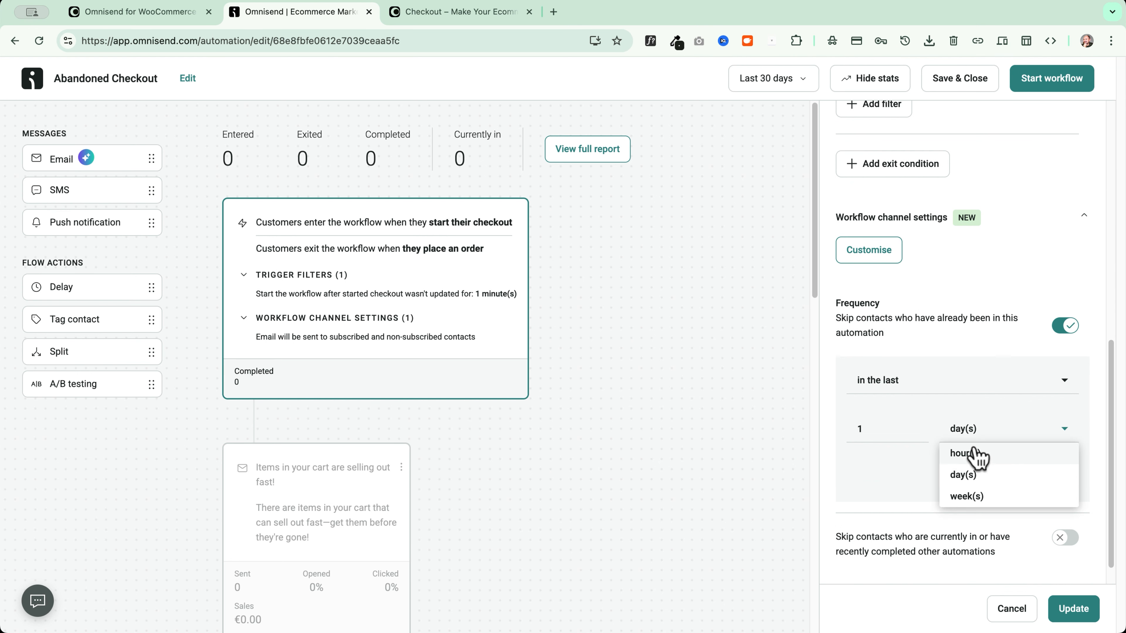
{"action": "left_click", "coordinate": [968, 496]}
{"action": "left_click", "coordinate": [1057, 479]}
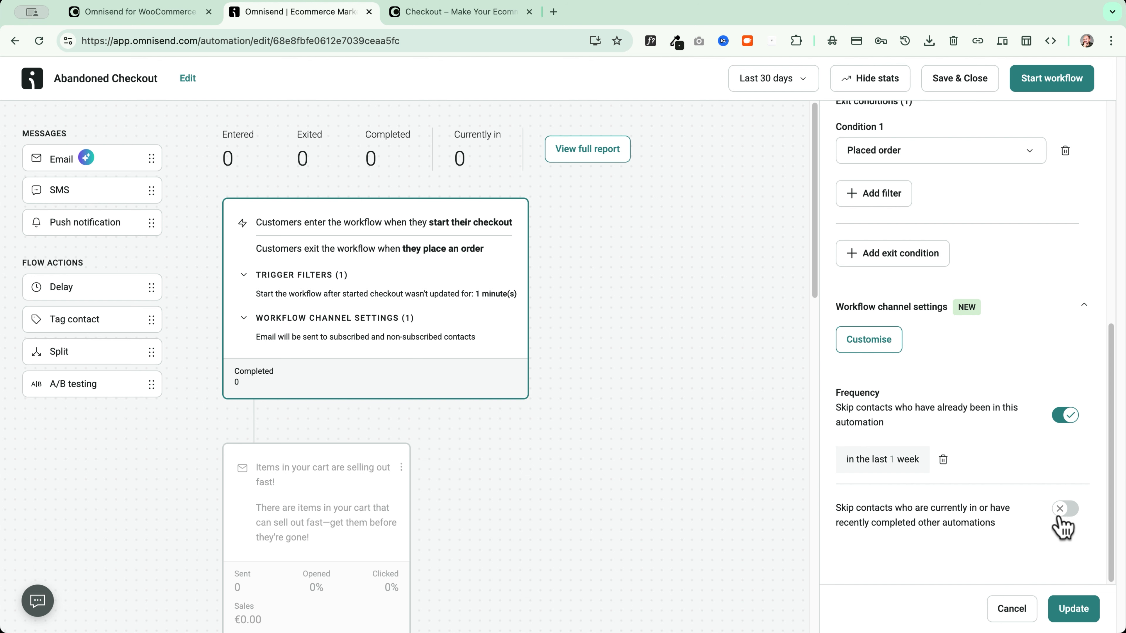
{"action": "scroll", "coordinate": [977, 513], "scroll_direction": "up", "scroll_amount": 10}
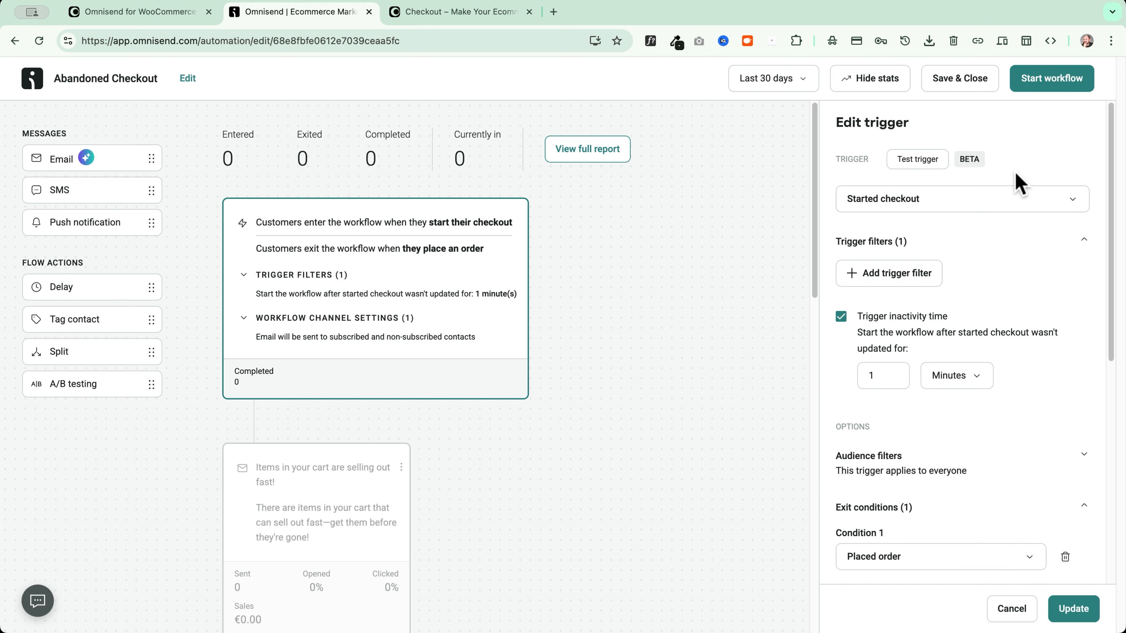
{"action": "scroll", "coordinate": [432, 282], "scroll_direction": "down", "scroll_amount": 4}
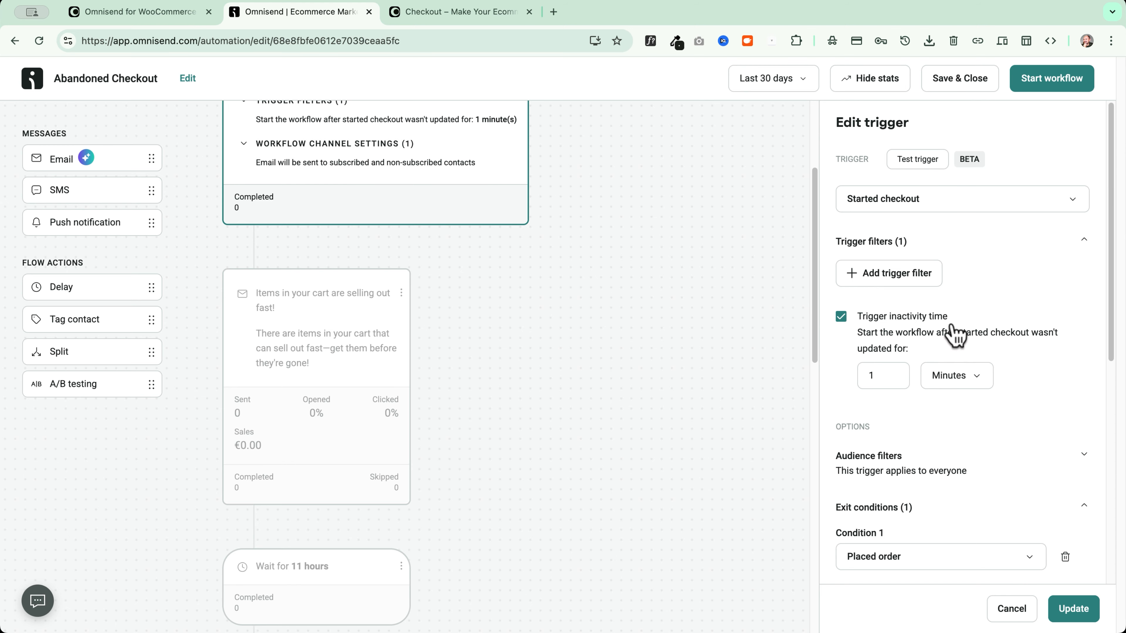
Open the 'Items in your cart are selling out fast!' email and review its subject and preheader
{"action": "left_click", "coordinate": [347, 344]}
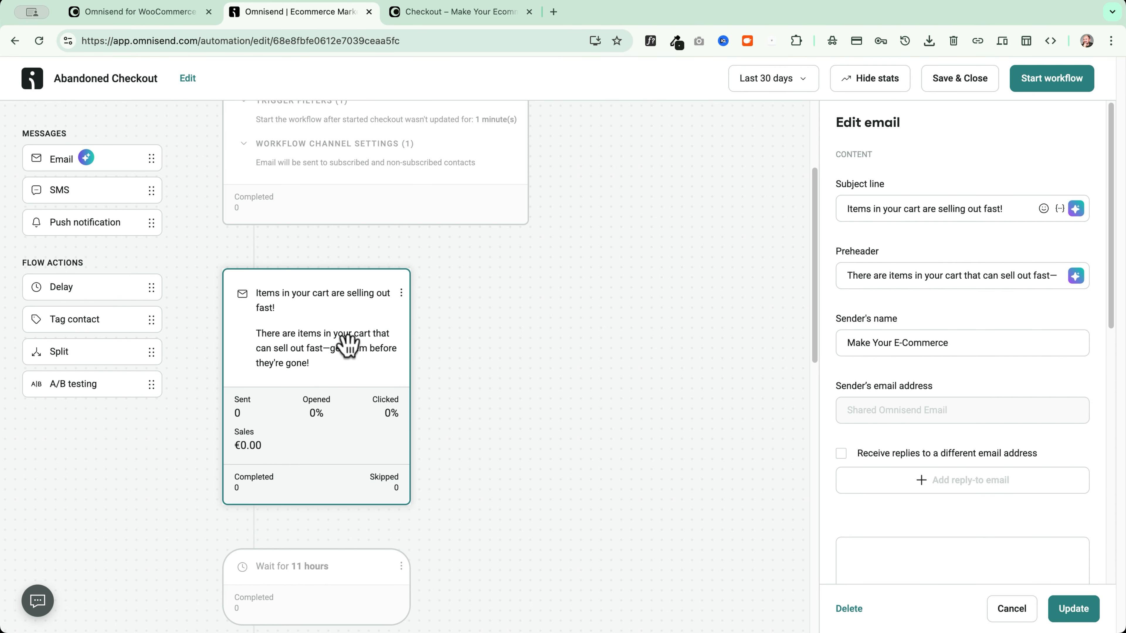
{"action": "left_click_drag", "start_coordinate": [1014, 208], "coordinate": [864, 207]}
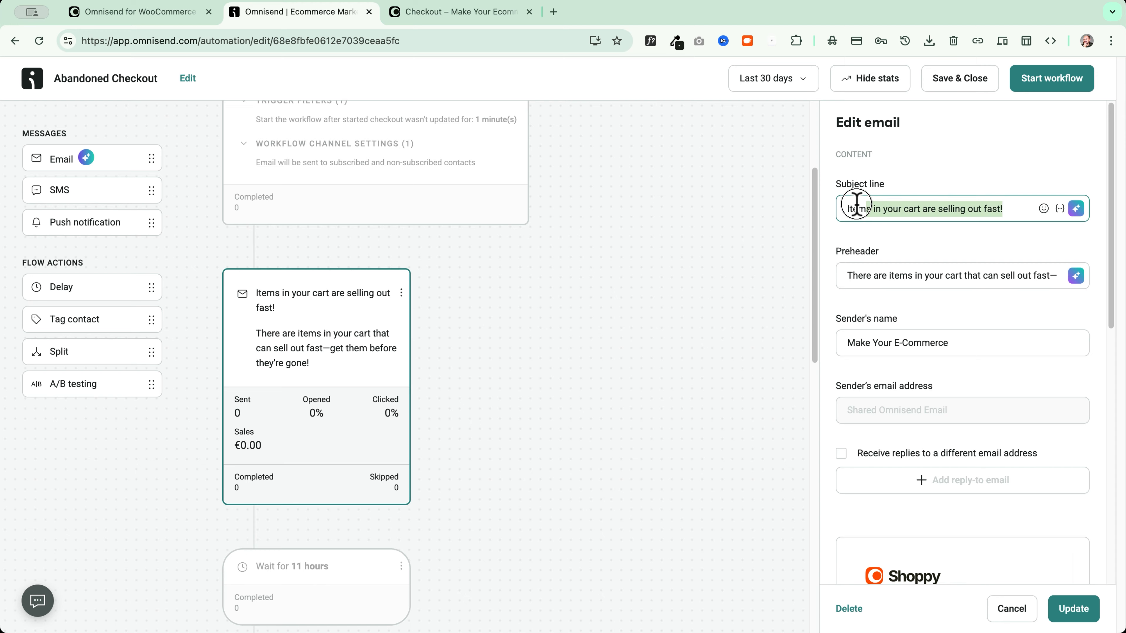
{"action": "left_click_drag", "start_coordinate": [846, 276], "coordinate": [1099, 284]}
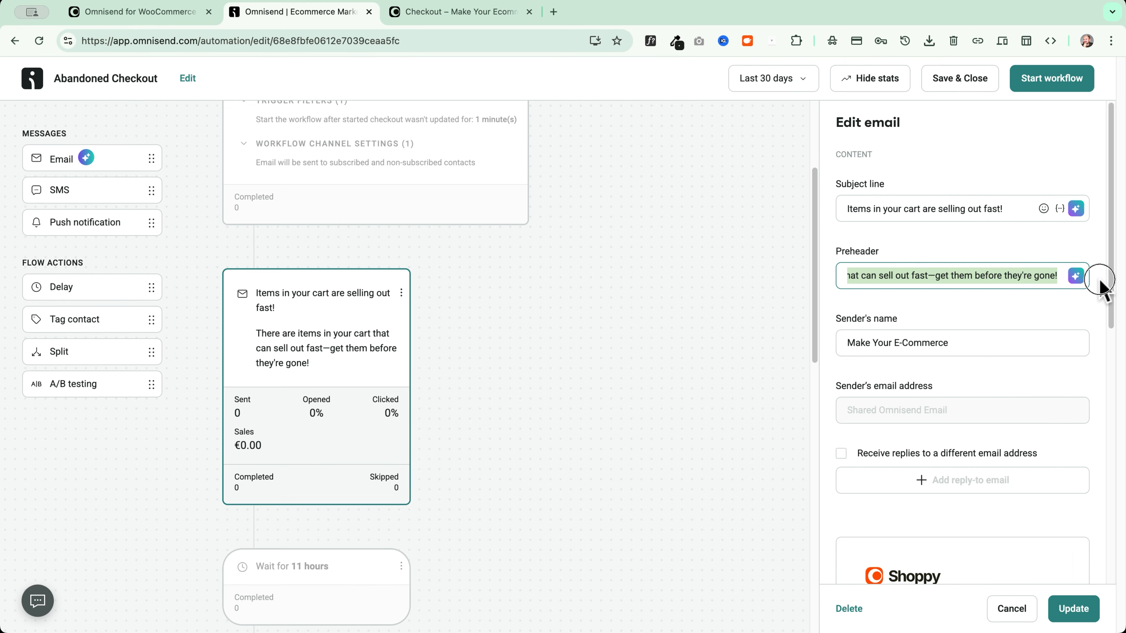
{"action": "left_click", "coordinate": [885, 326]}
{"action": "scroll", "coordinate": [939, 227], "scroll_direction": "down", "scroll_amount": 2}
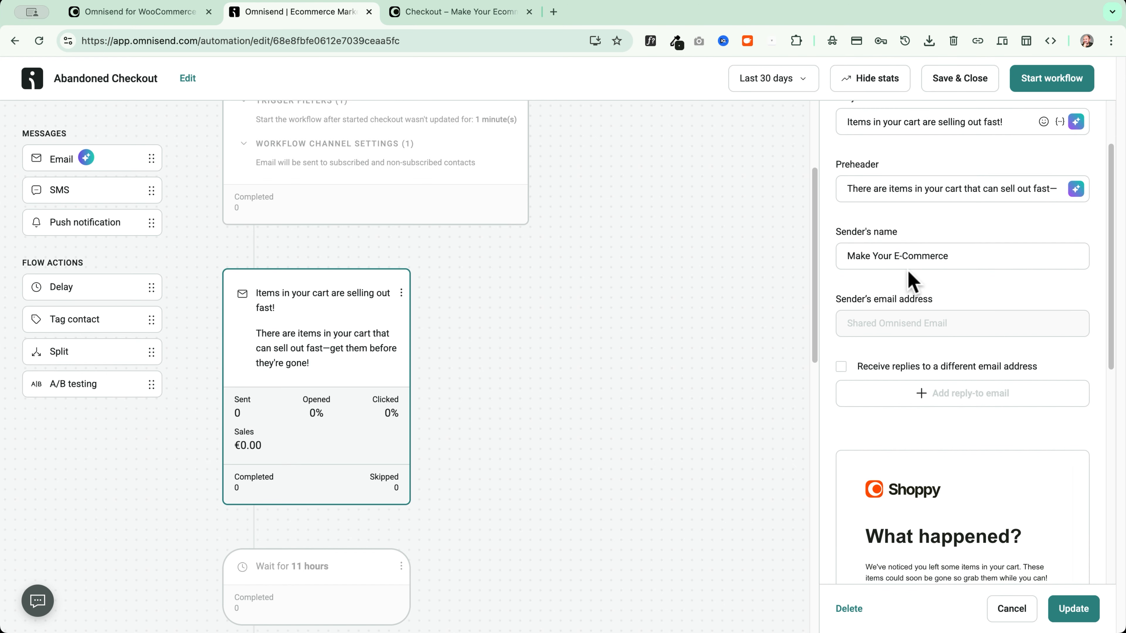
{"action": "scroll", "coordinate": [928, 319], "scroll_direction": "down", "scroll_amount": 2}
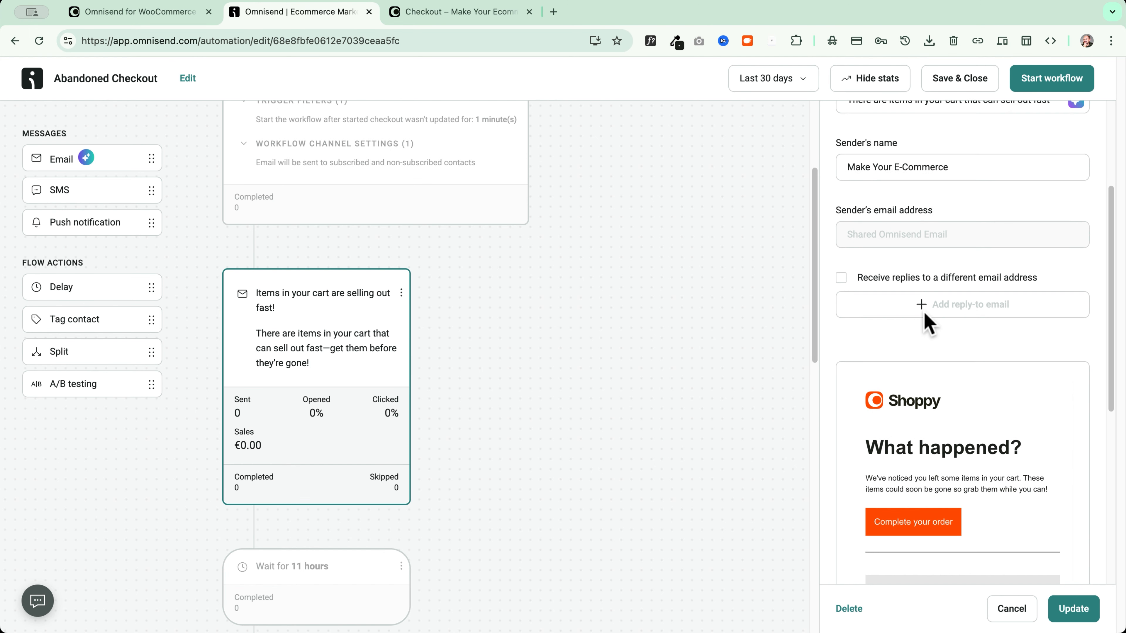
Leave reply-to unchanged and send a test of the email to the prefilled address
{"action": "left_click", "coordinate": [842, 278]}
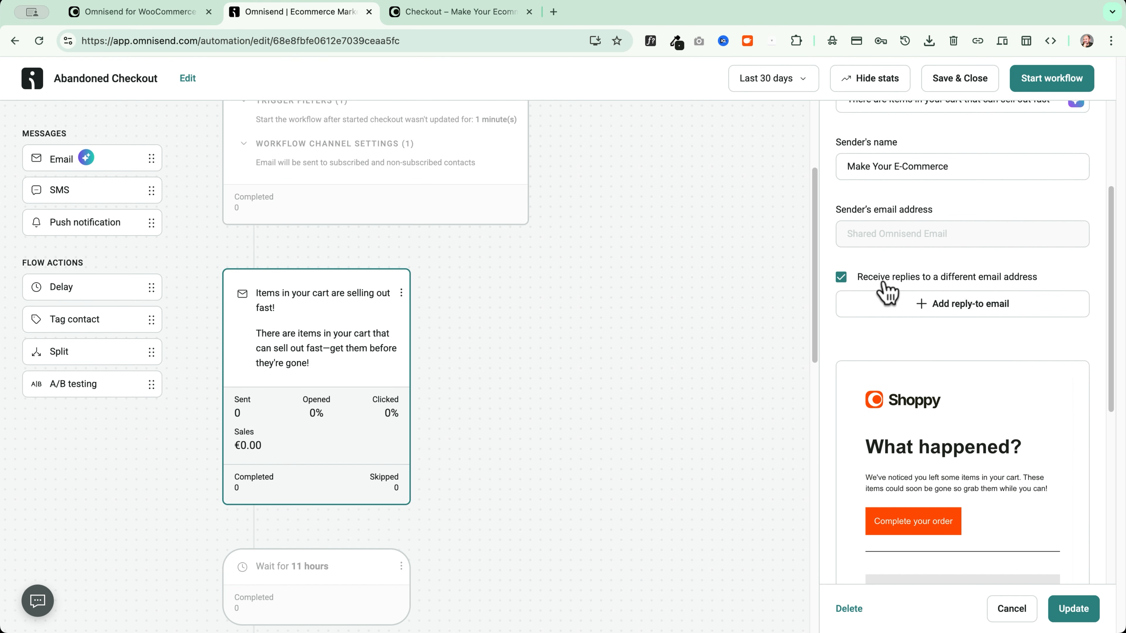
{"action": "left_click", "coordinate": [868, 279]}
{"action": "scroll", "coordinate": [871, 284], "scroll_direction": "down", "scroll_amount": 4}
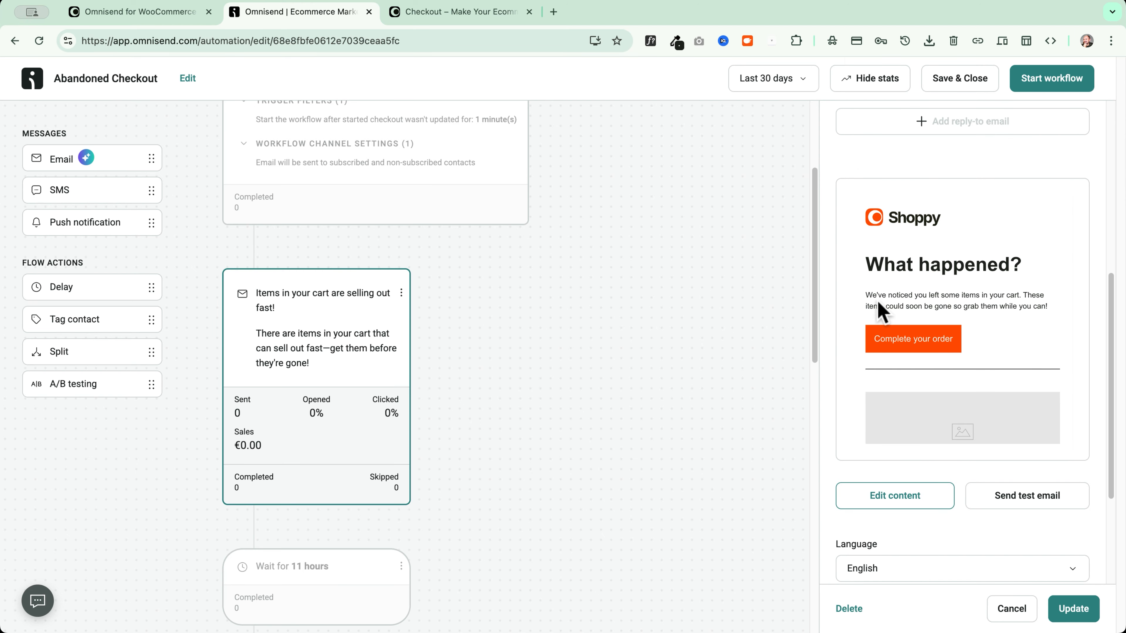
{"action": "scroll", "coordinate": [907, 262], "scroll_direction": "down", "scroll_amount": 2}
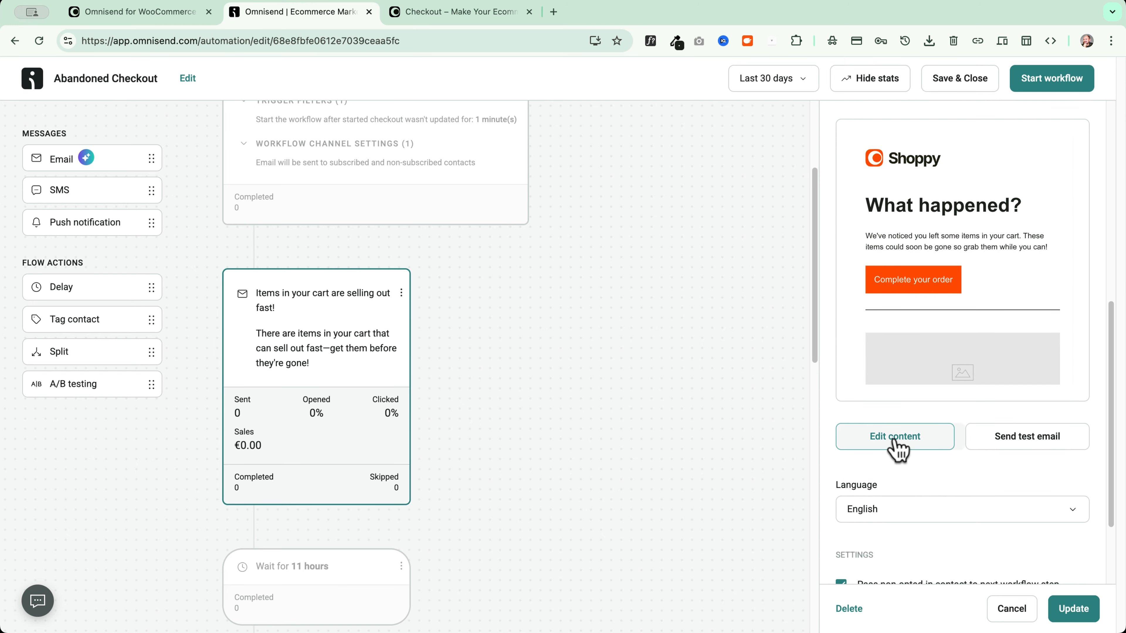
{"action": "left_click", "coordinate": [1027, 448]}
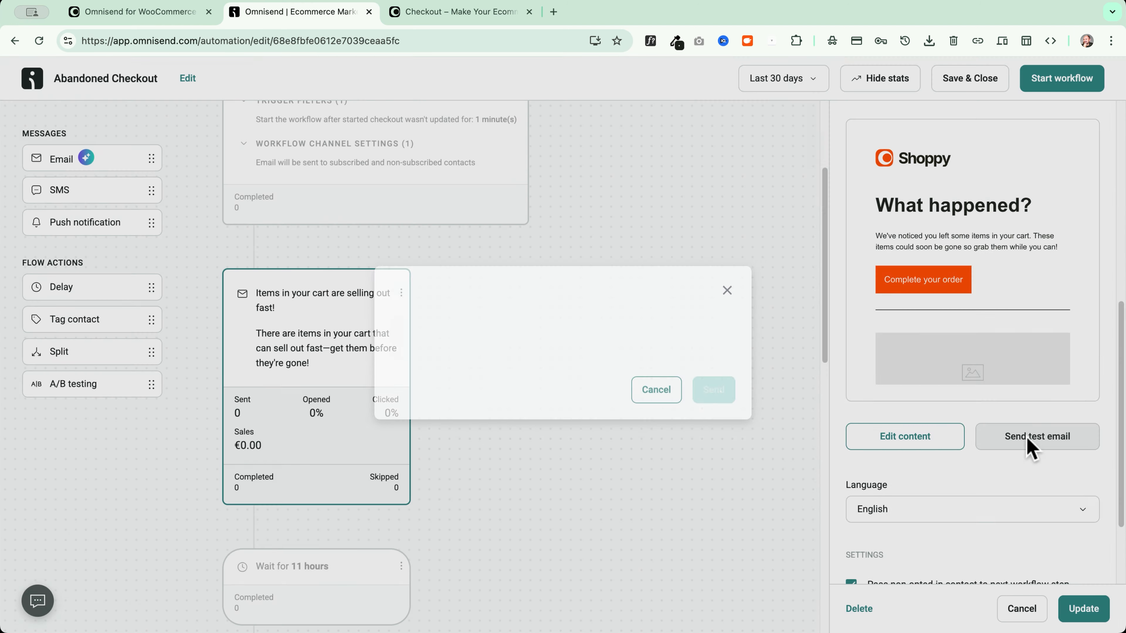
{"action": "left_click", "coordinate": [719, 387]}
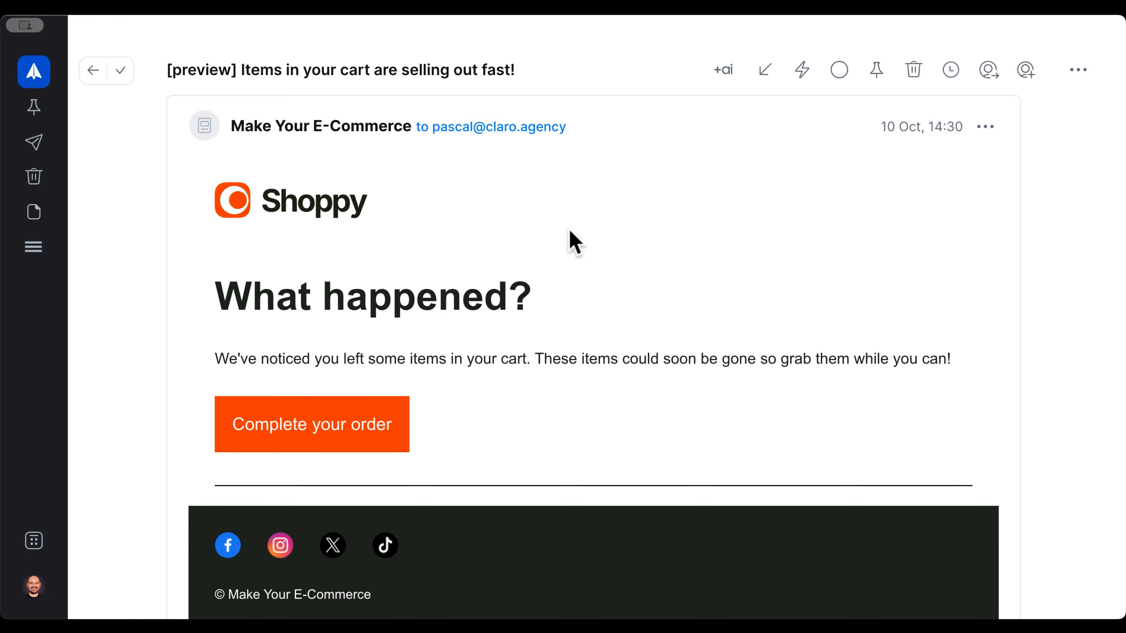
Review the received [preview] email and its Complete your order link, then return to edit its content
{"action": "scroll", "coordinate": [251, 252], "scroll_direction": "down", "scroll_amount": 5}
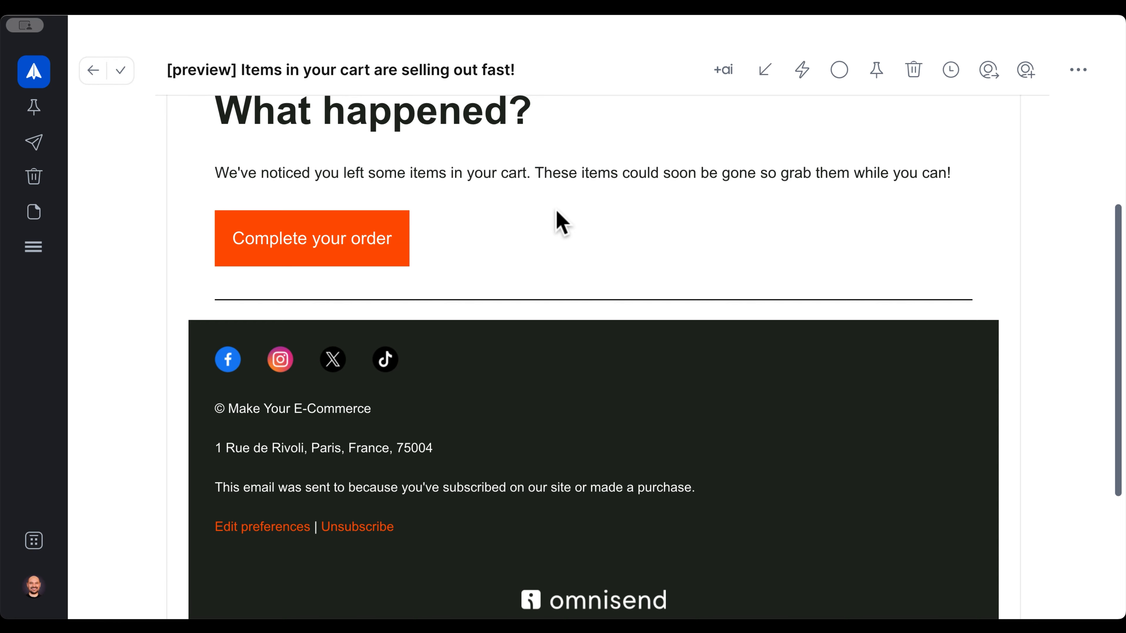
{"action": "scroll", "coordinate": [558, 221], "scroll_direction": "down", "scroll_amount": 3}
{"action": "scroll", "coordinate": [558, 221], "scroll_direction": "up", "scroll_amount": 7}
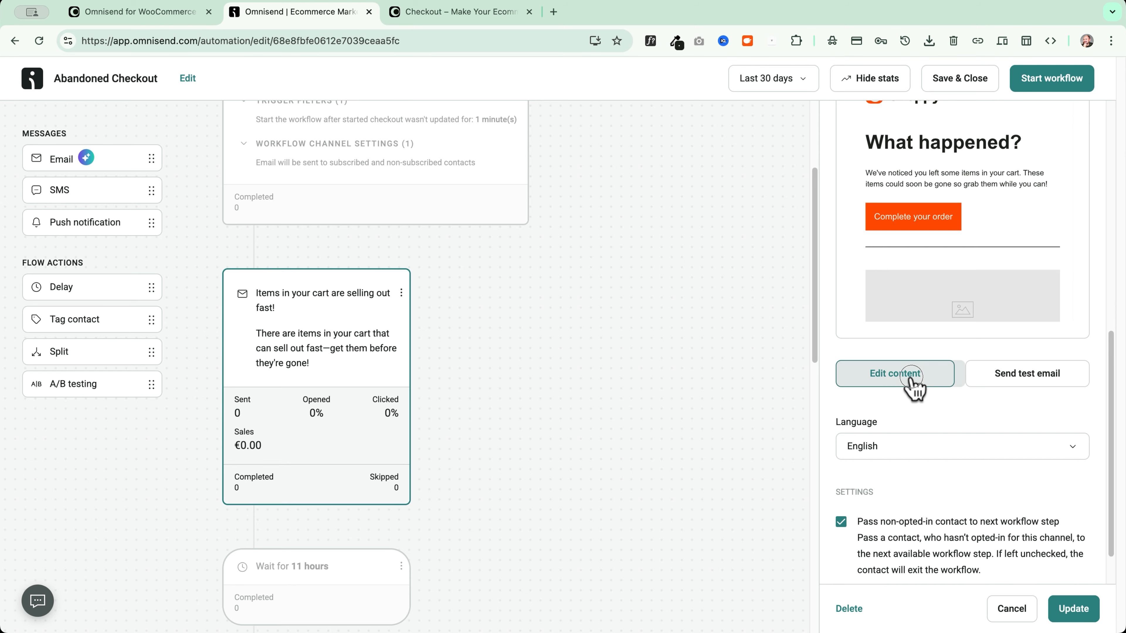
{"action": "left_click", "coordinate": [908, 383]}
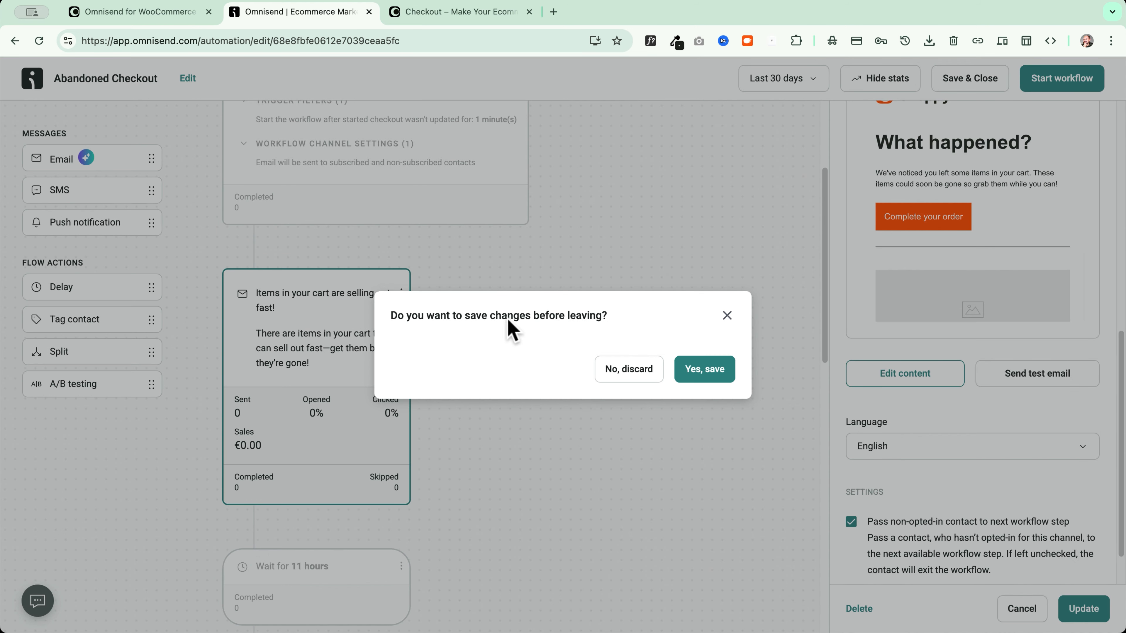
Save the workflow changes and select the email's abandoned products block
{"action": "left_click", "coordinate": [702, 371]}
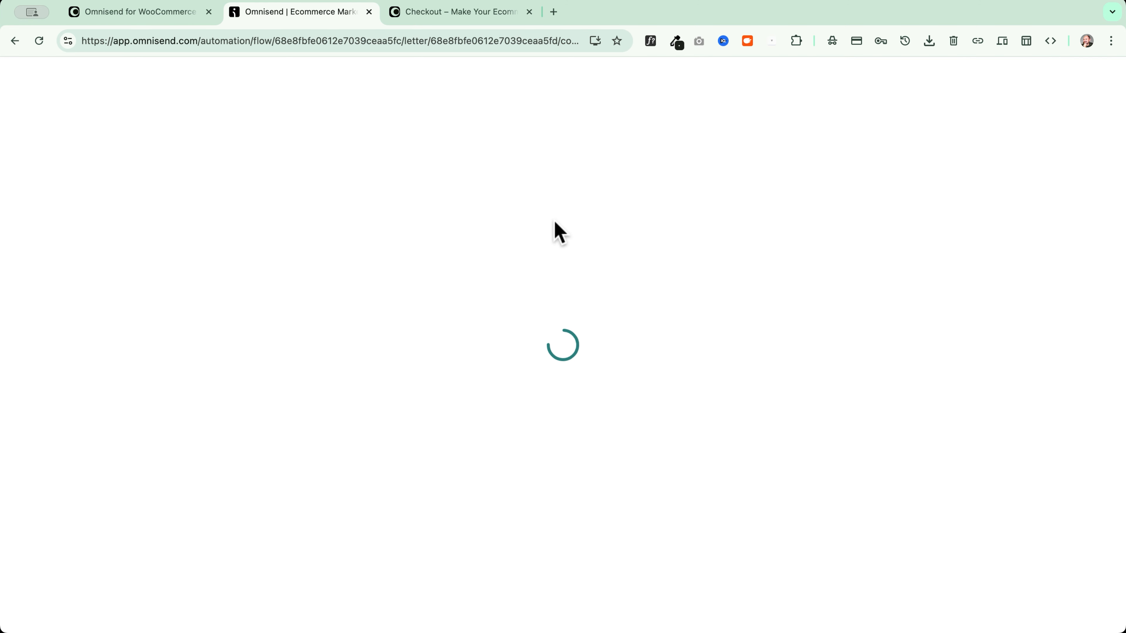
{"action": "scroll", "coordinate": [567, 306], "scroll_direction": "down", "scroll_amount": 3}
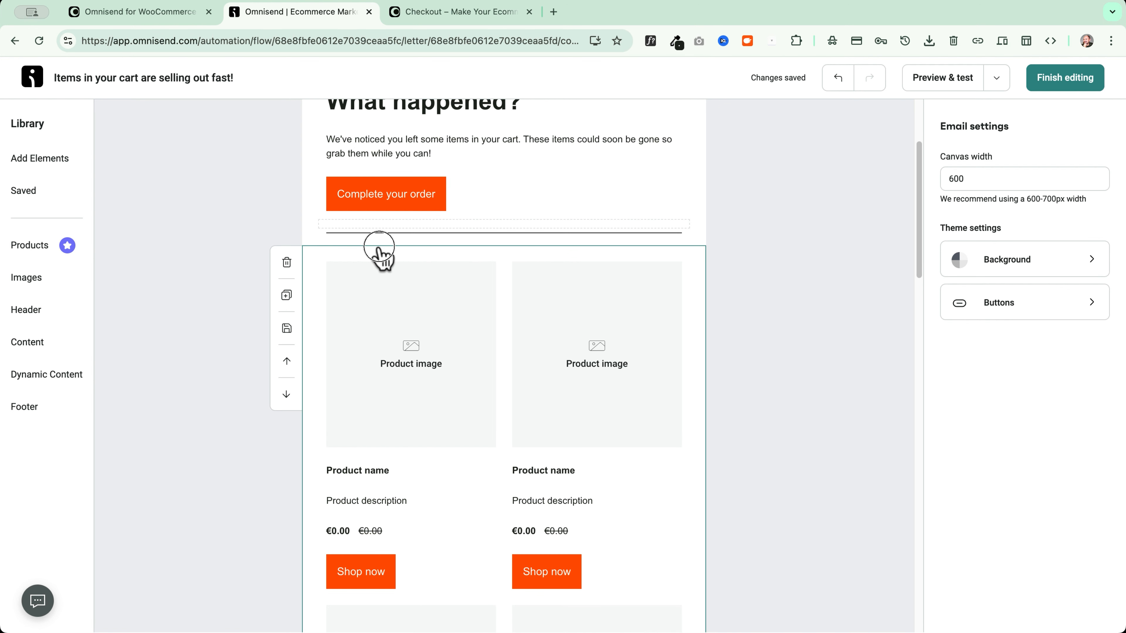
{"action": "left_click", "coordinate": [382, 259]}
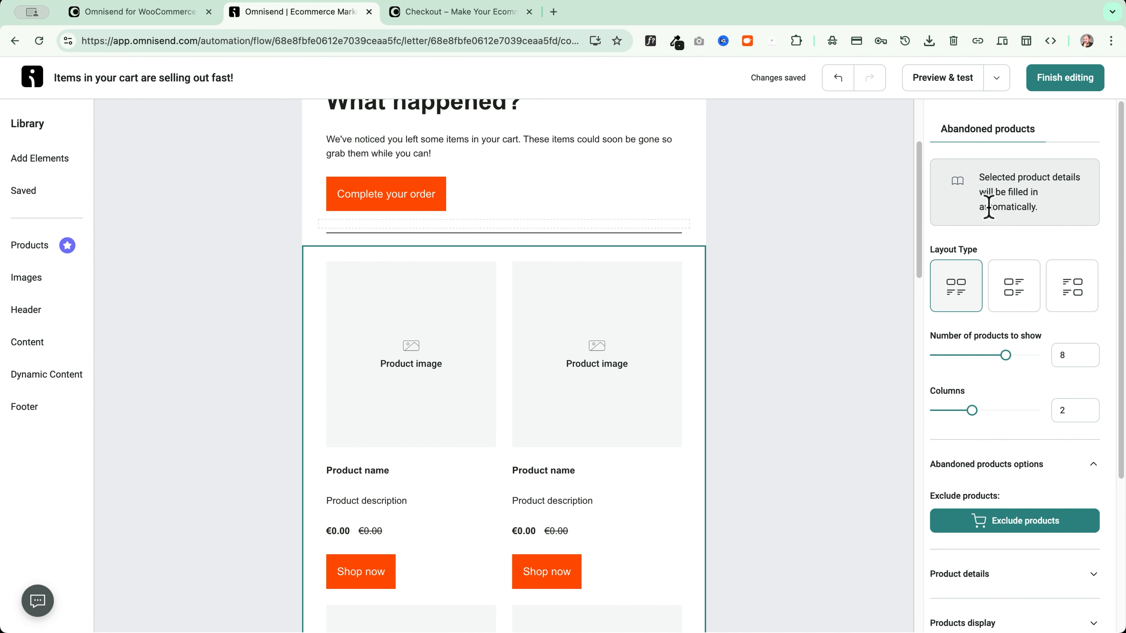
{"action": "left_click", "coordinate": [975, 462]}
{"action": "scroll", "coordinate": [982, 465], "scroll_direction": "down", "scroll_amount": 3}
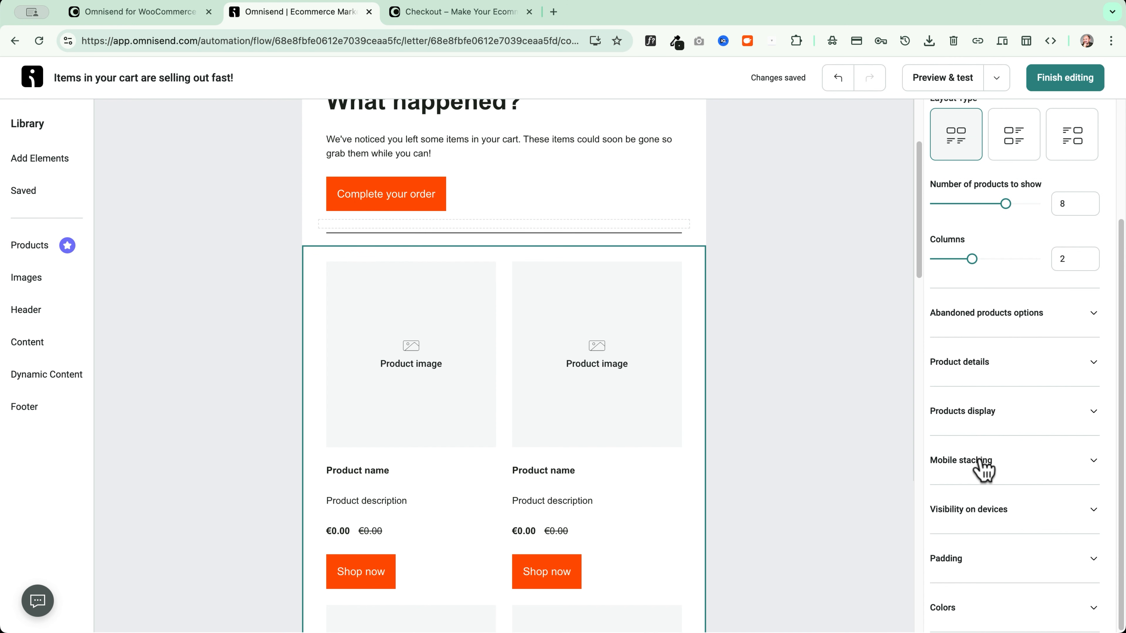
{"action": "left_click", "coordinate": [1030, 317]}
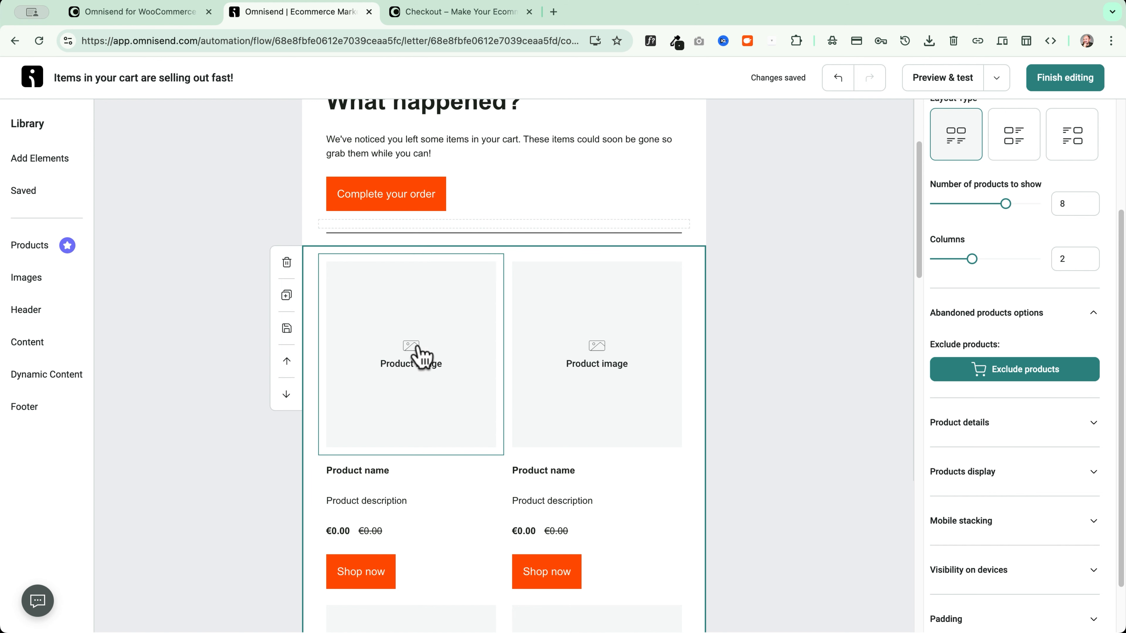
Uncheck Price in the product details so cards show no prices, then finish editing
{"action": "scroll", "coordinate": [978, 436], "scroll_direction": "down", "scroll_amount": 2}
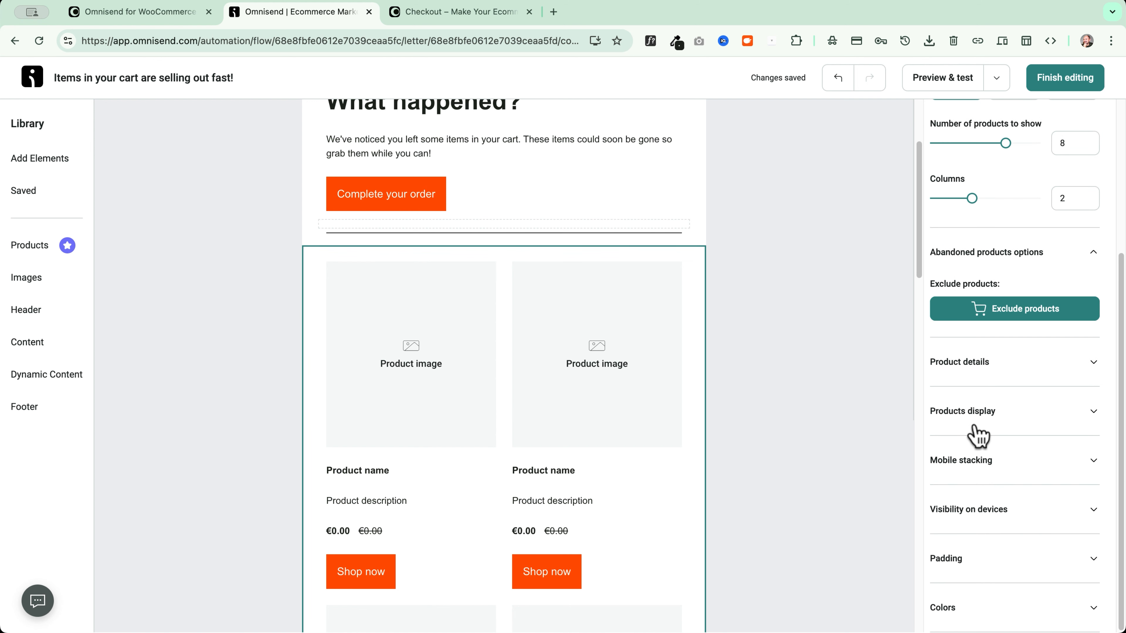
{"action": "left_click", "coordinate": [998, 369]}
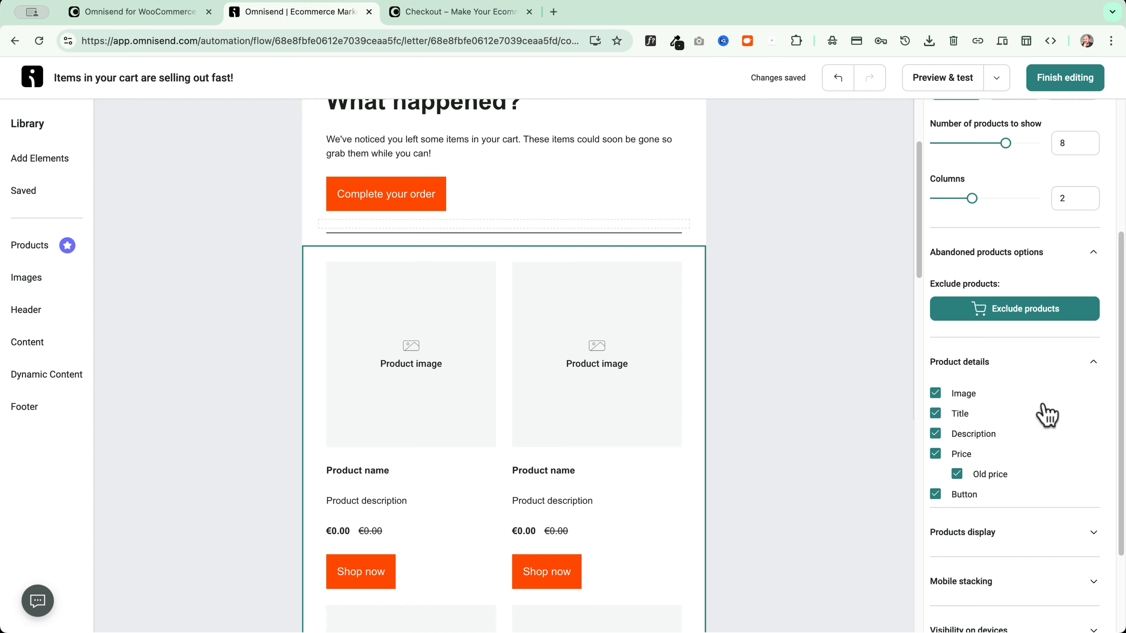
{"action": "left_click", "coordinate": [937, 455]}
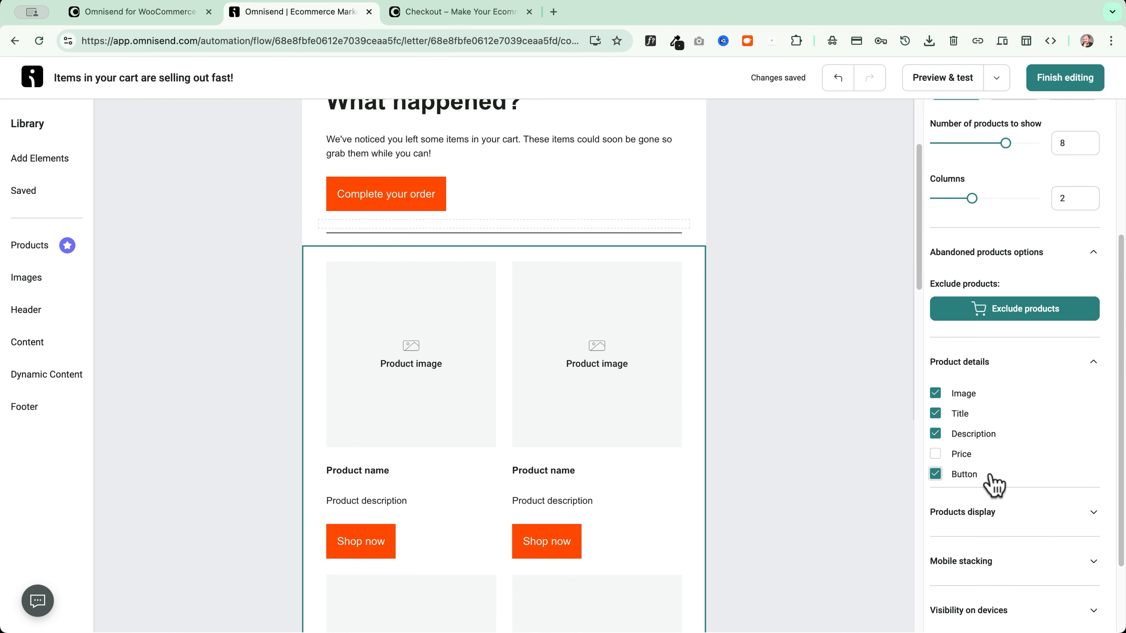
{"action": "left_click", "coordinate": [936, 433]}
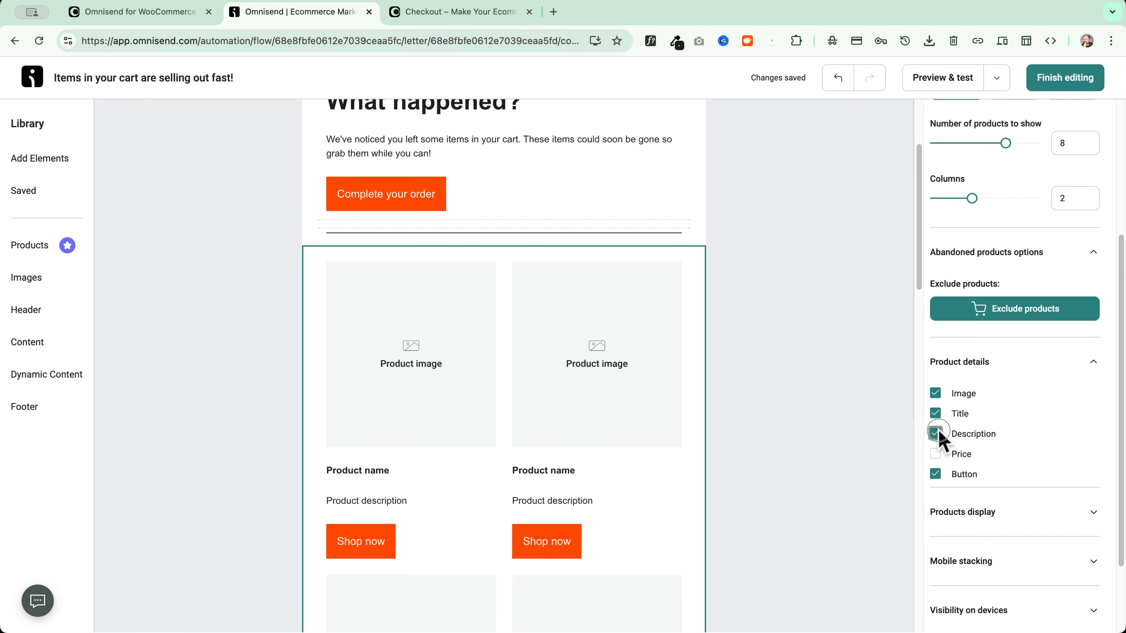
{"action": "scroll", "coordinate": [465, 377], "scroll_direction": "up", "scroll_amount": 1}
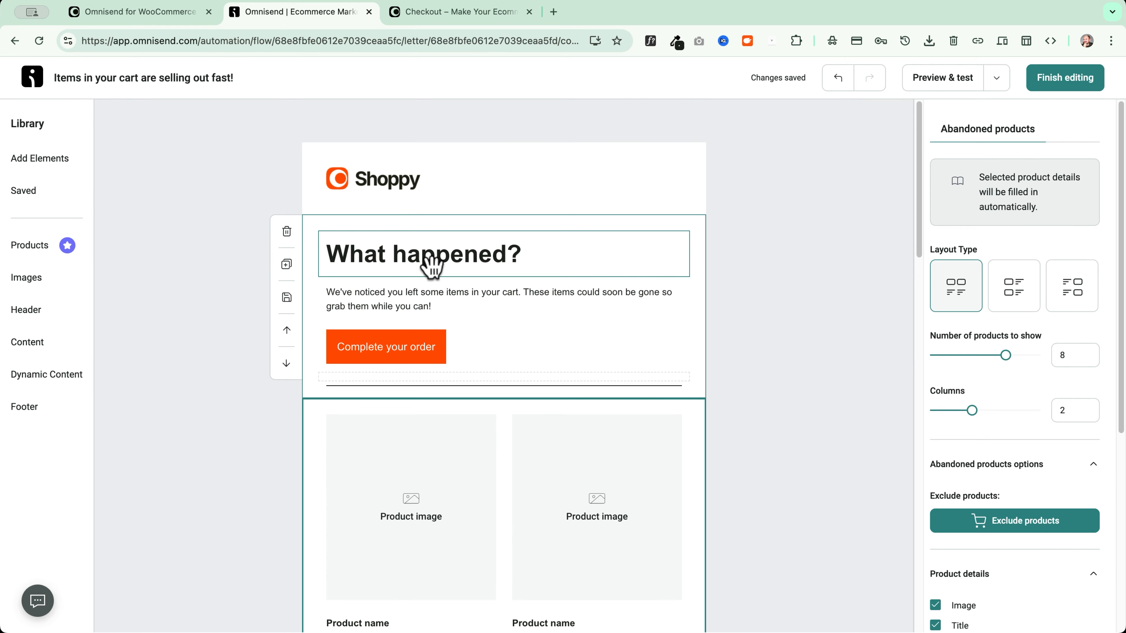
{"action": "left_click", "coordinate": [1073, 84]}
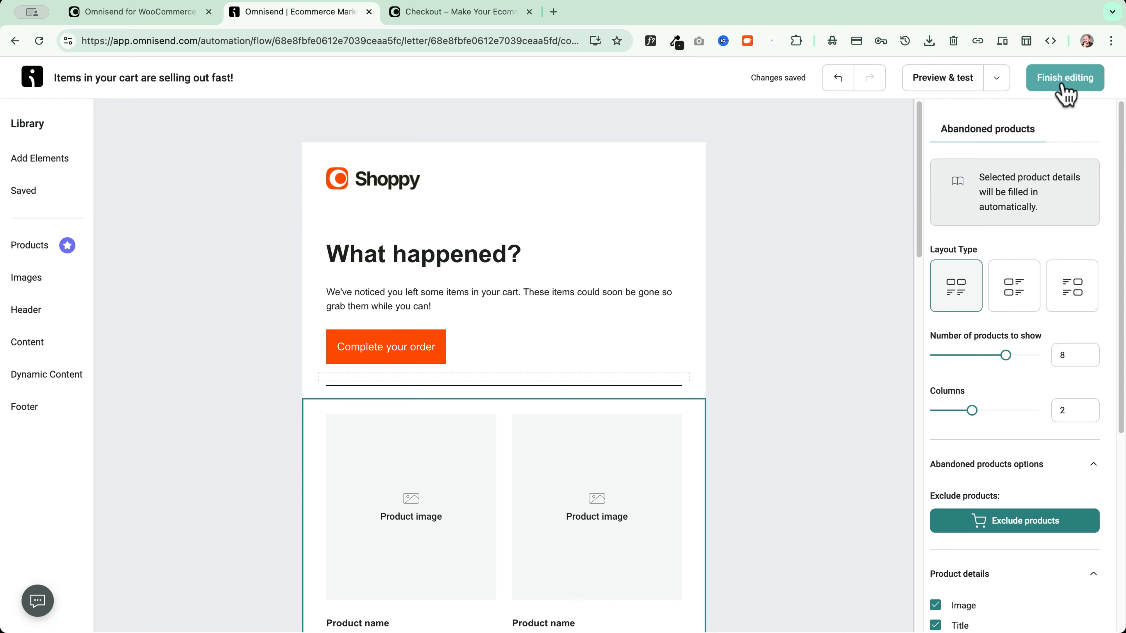
Open the content editor for the final 'Don't miss out on 15% off your entire cart!' email
{"action": "scroll", "coordinate": [321, 349], "scroll_direction": "down", "scroll_amount": 8}
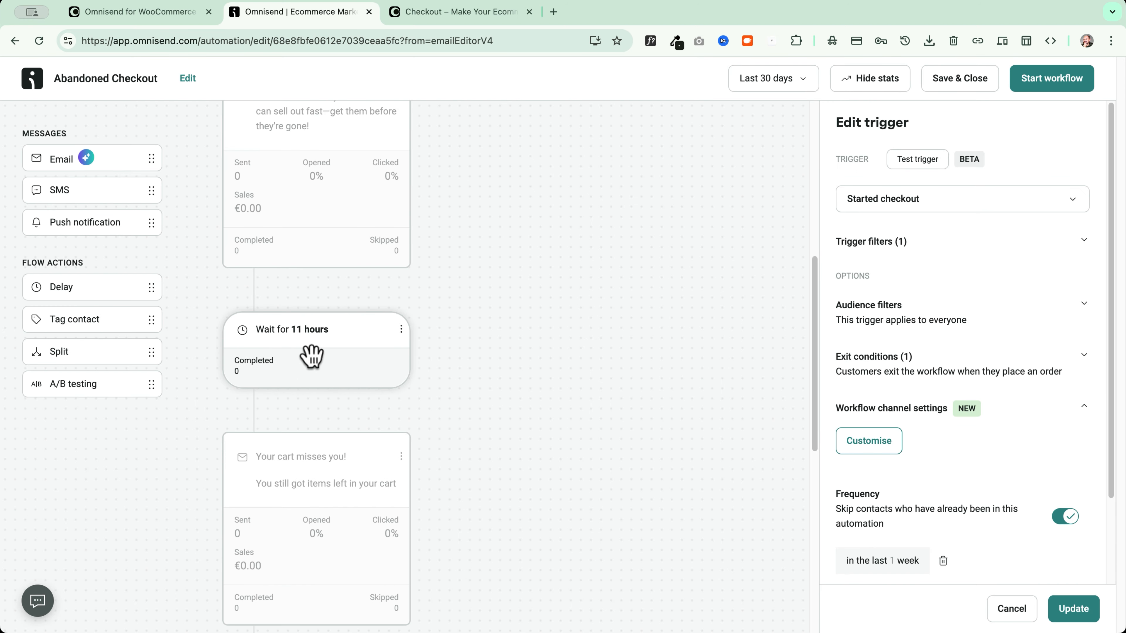
{"action": "scroll", "coordinate": [312, 355], "scroll_direction": "down", "scroll_amount": 3}
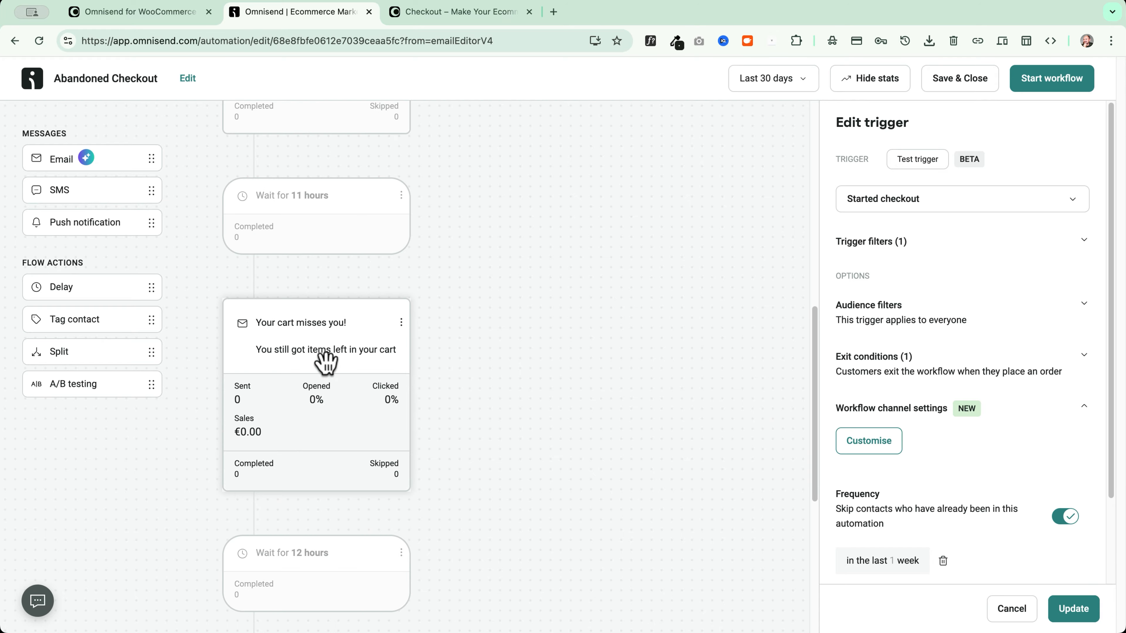
{"action": "scroll", "coordinate": [326, 361], "scroll_direction": "down", "scroll_amount": 4}
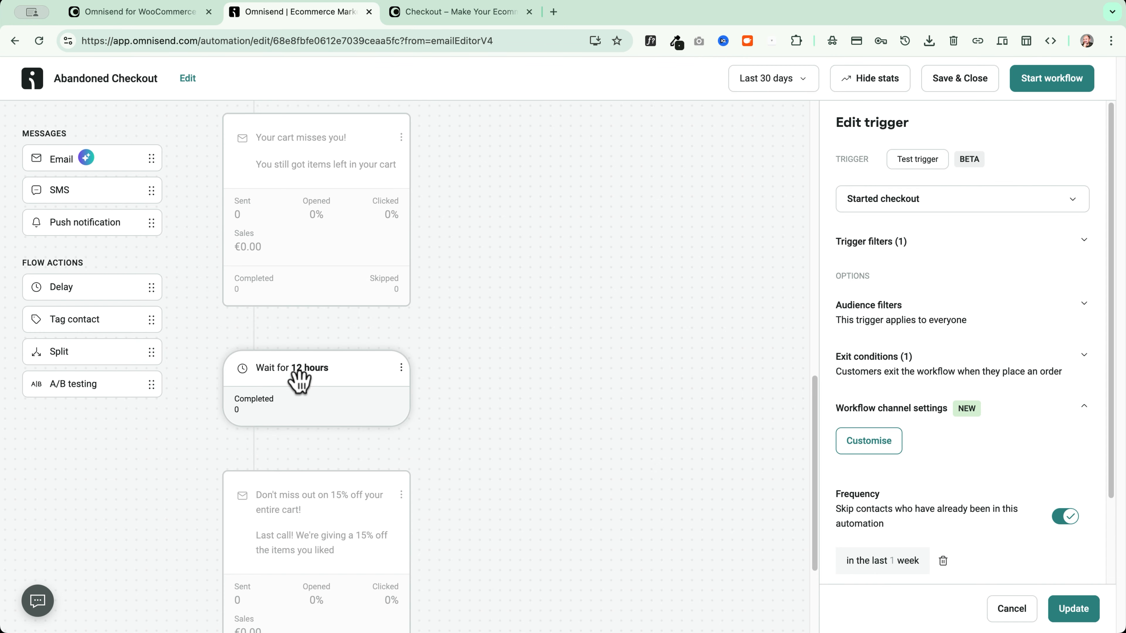
{"action": "scroll", "coordinate": [300, 381], "scroll_direction": "down", "scroll_amount": 3}
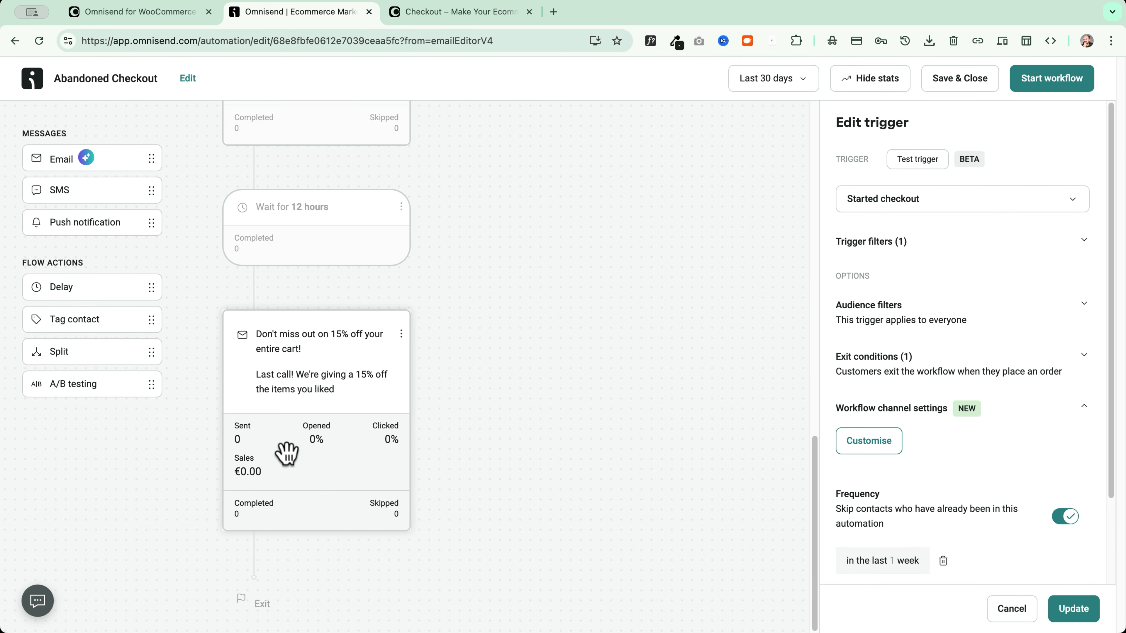
{"action": "left_click", "coordinate": [301, 346]}
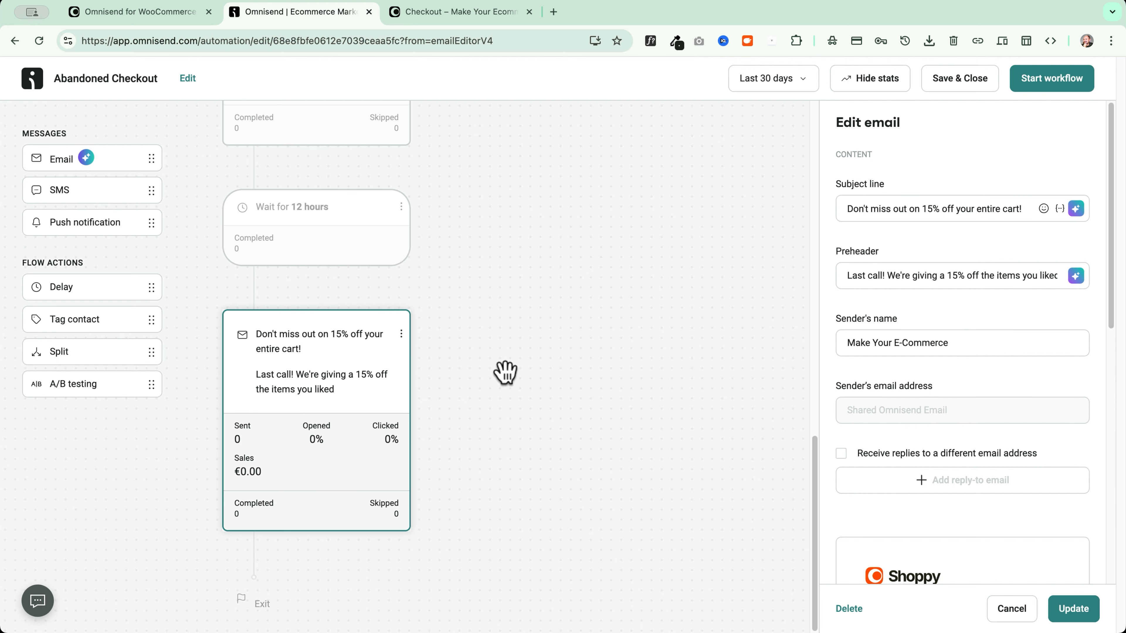
{"action": "scroll", "coordinate": [874, 390], "scroll_direction": "down", "scroll_amount": 8}
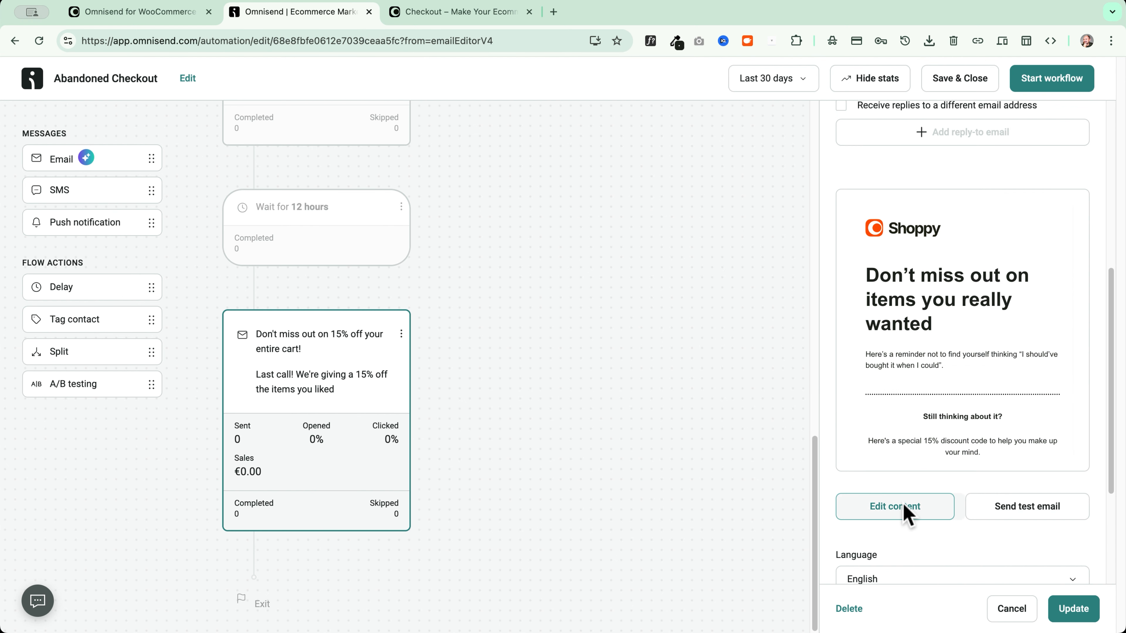
{"action": "left_click", "coordinate": [898, 514]}
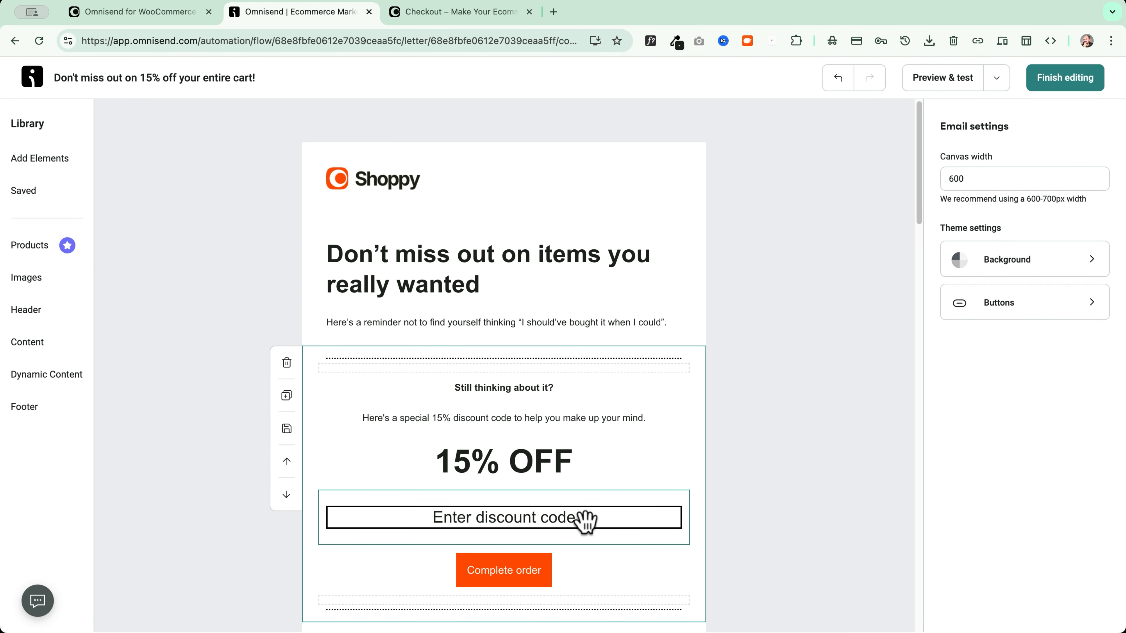
Replace the placeholder discount code with 15%FSRFDY and finish editing the email
{"action": "left_click", "coordinate": [515, 527]}
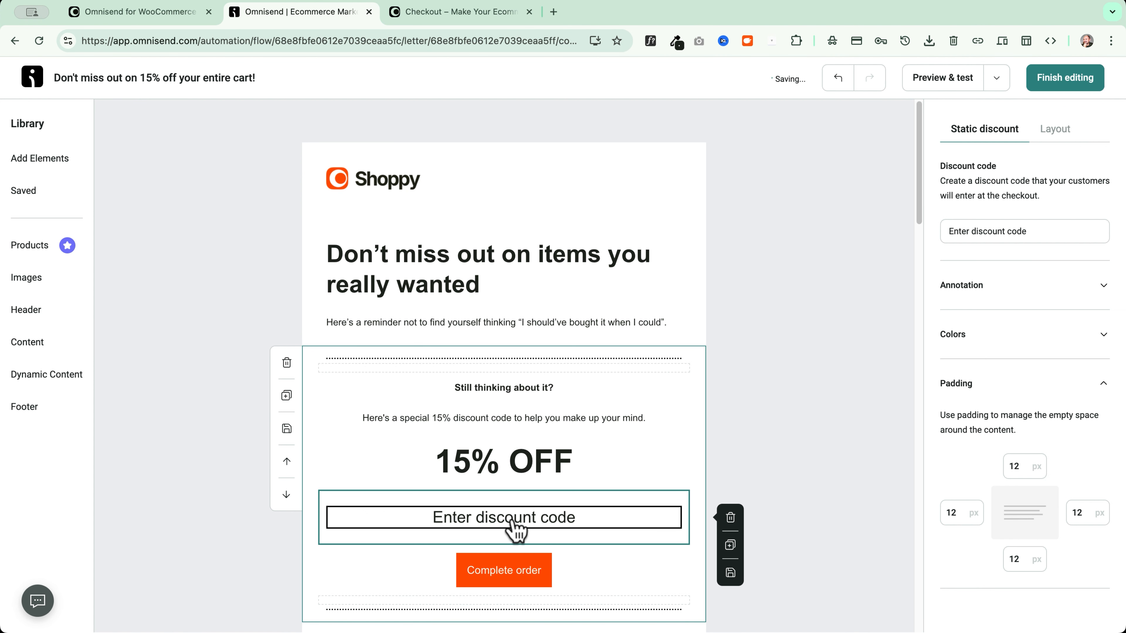
{"action": "triple_click", "coordinate": [1030, 230]}
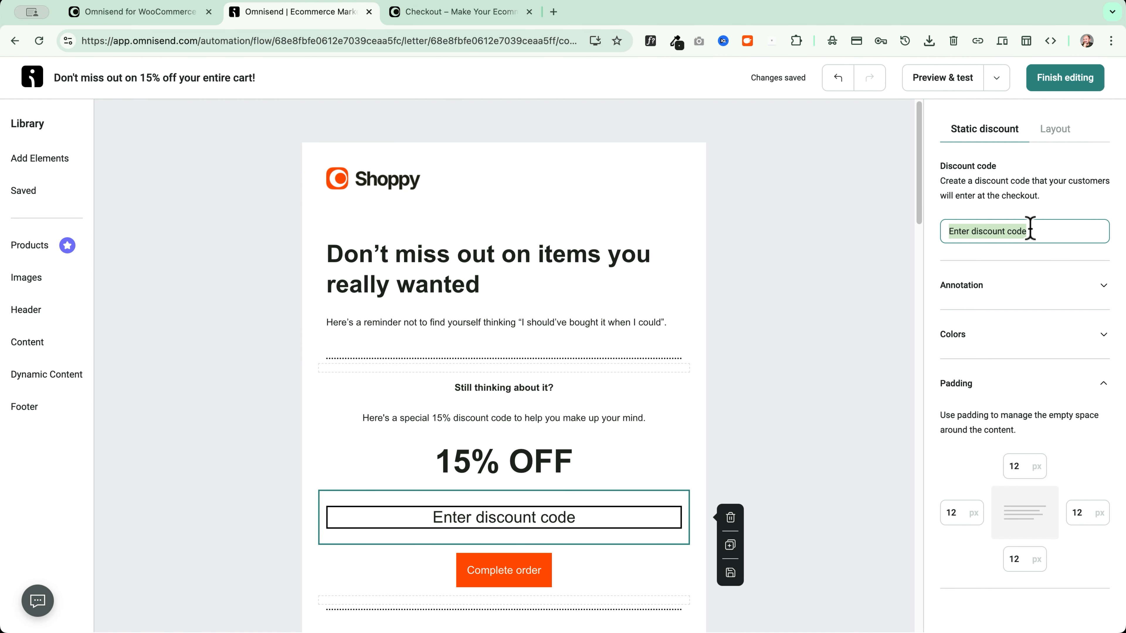
{"action": "type", "text": "15%"}
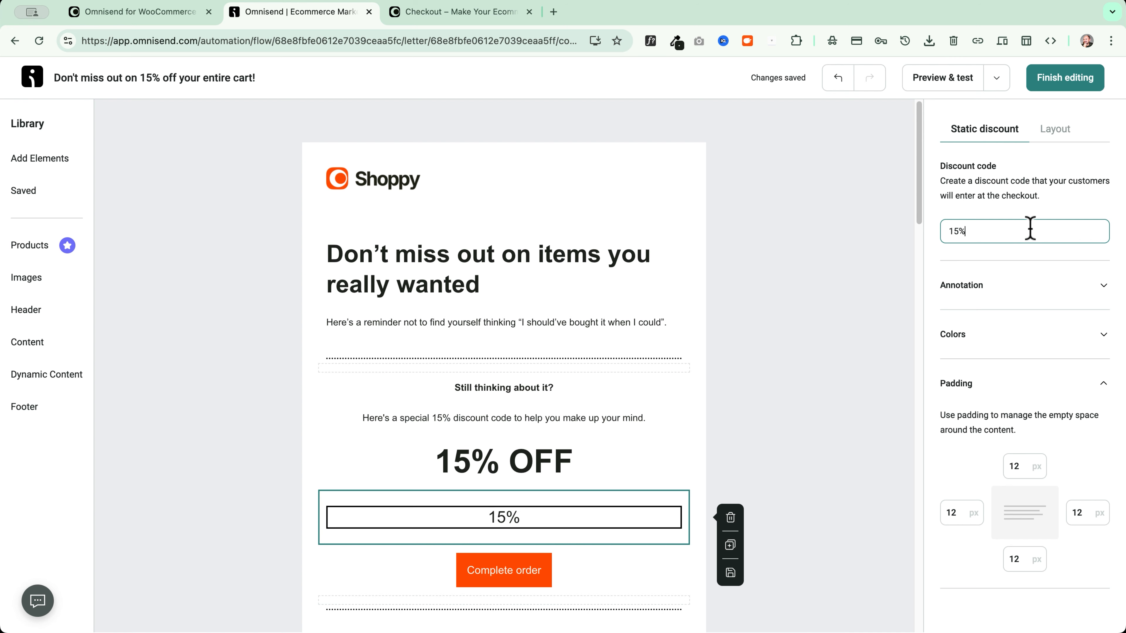
{"action": "type", "text": "FSRFDY"}
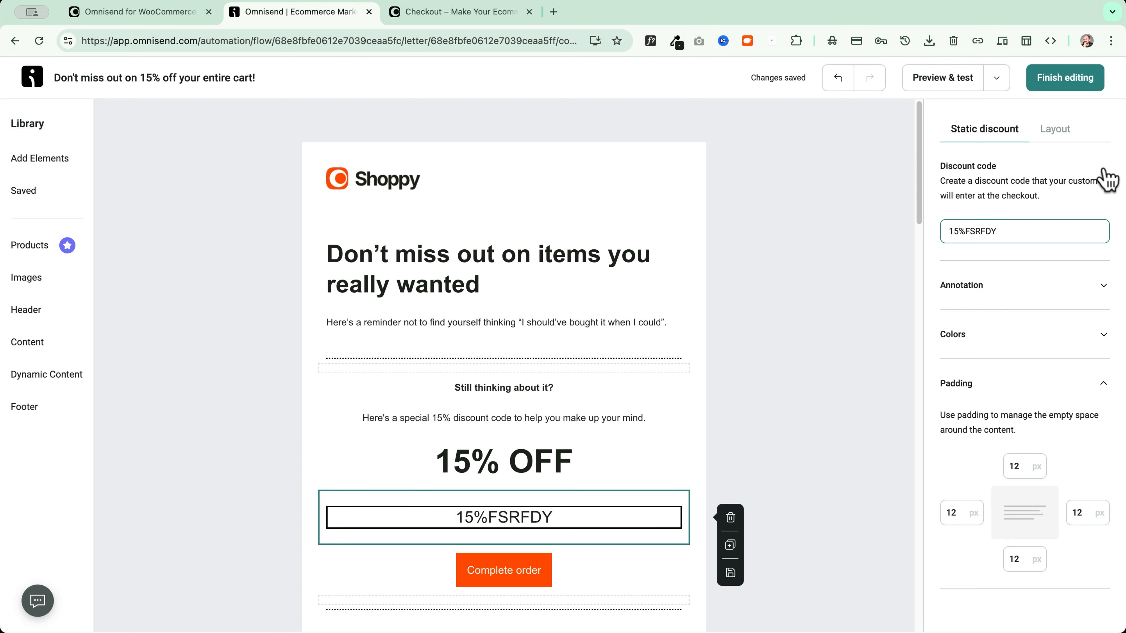
{"action": "left_click", "coordinate": [1077, 79]}
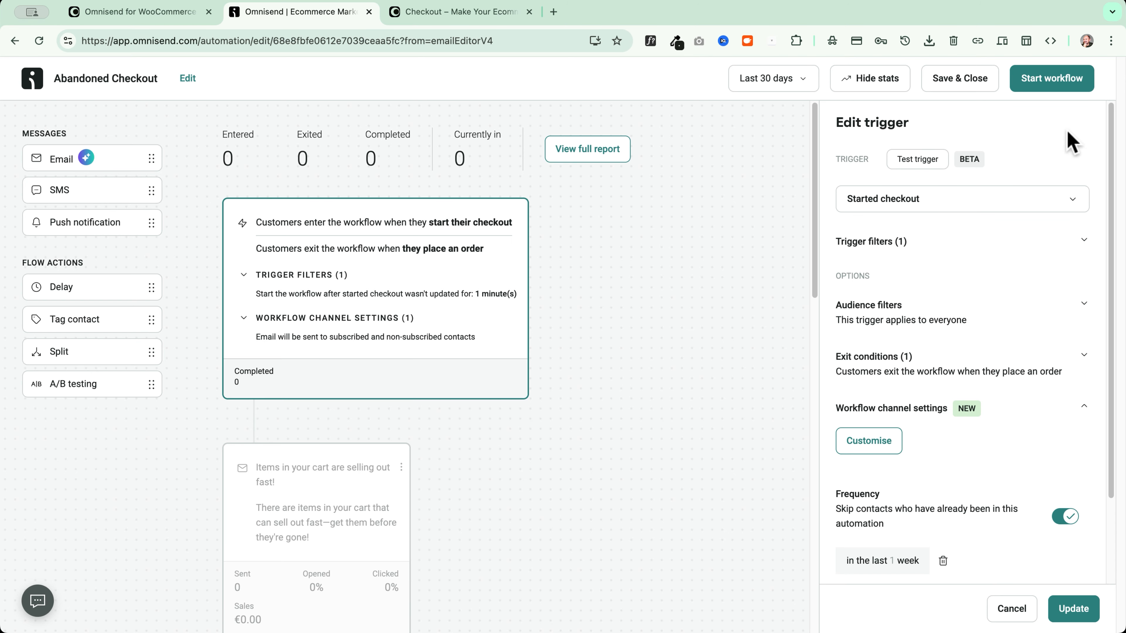
Start the Abandoned Checkout workflow and return to the Automation list
{"action": "left_click", "coordinate": [1046, 80]}
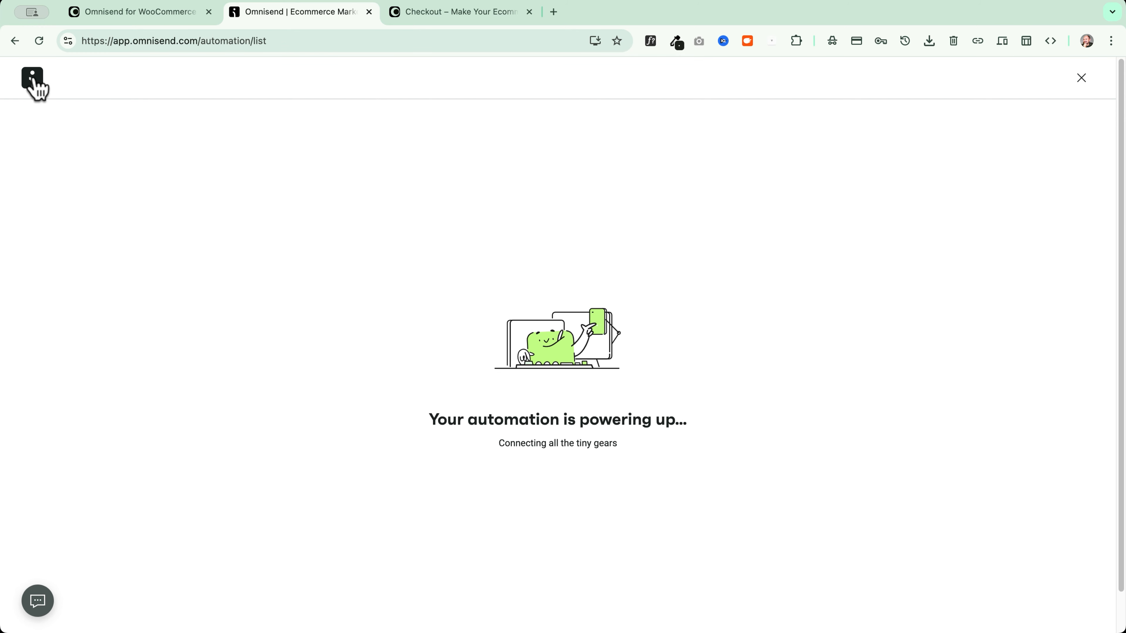
{"action": "left_click", "coordinate": [33, 80]}
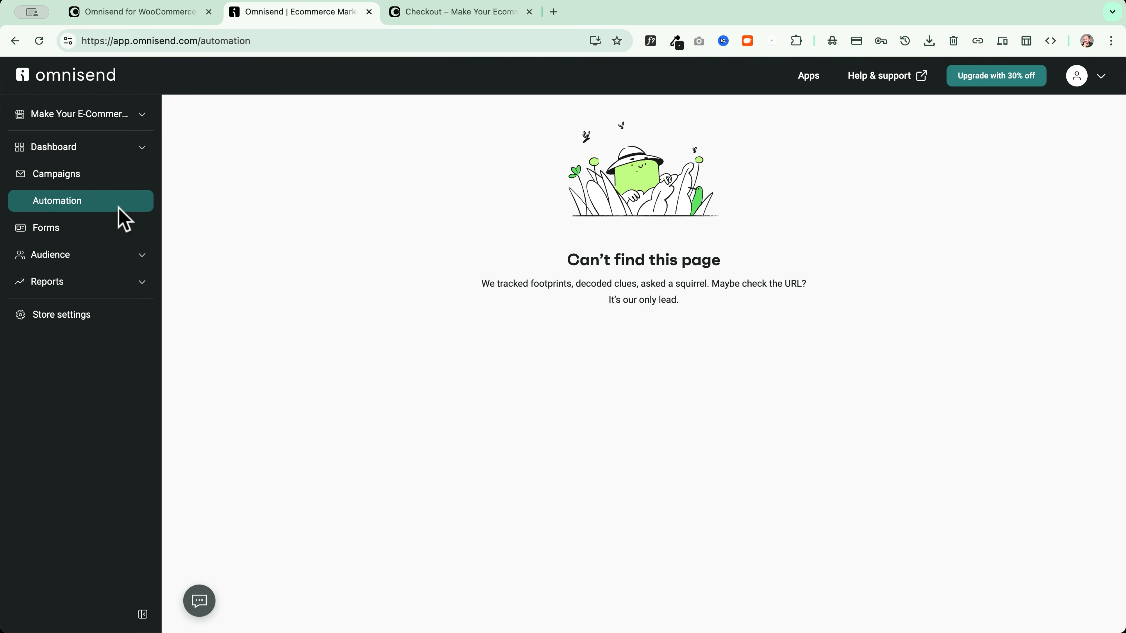
{"action": "left_click", "coordinate": [50, 211]}
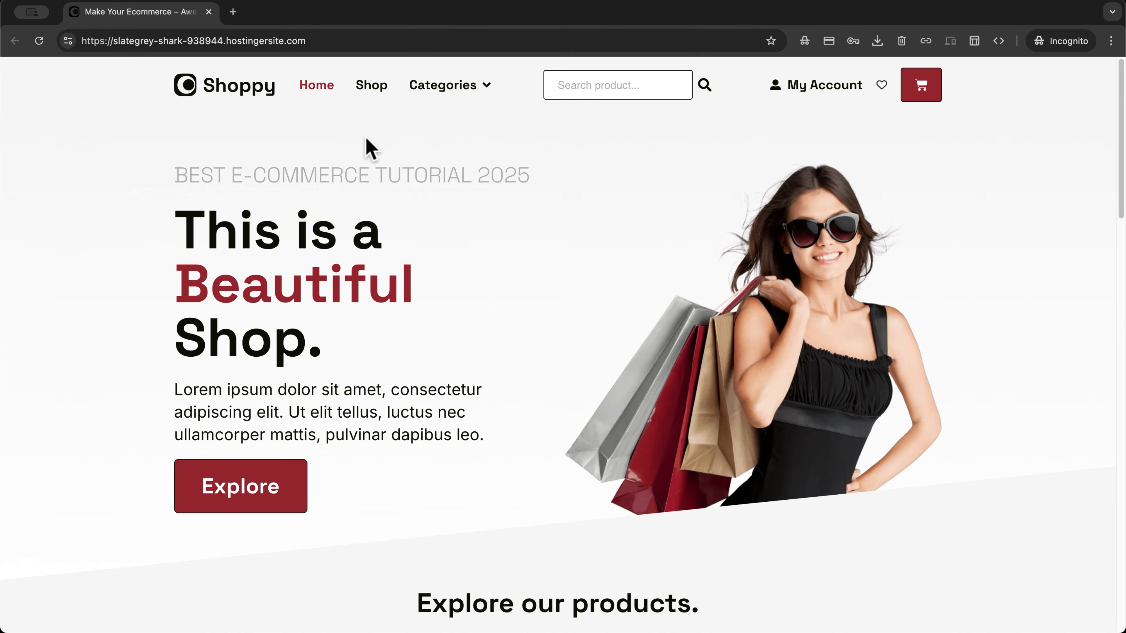
Add Another Great T-Shirt and Athletic Tracksuit to the cart from the Shop page
{"action": "left_click", "coordinate": [370, 86]}
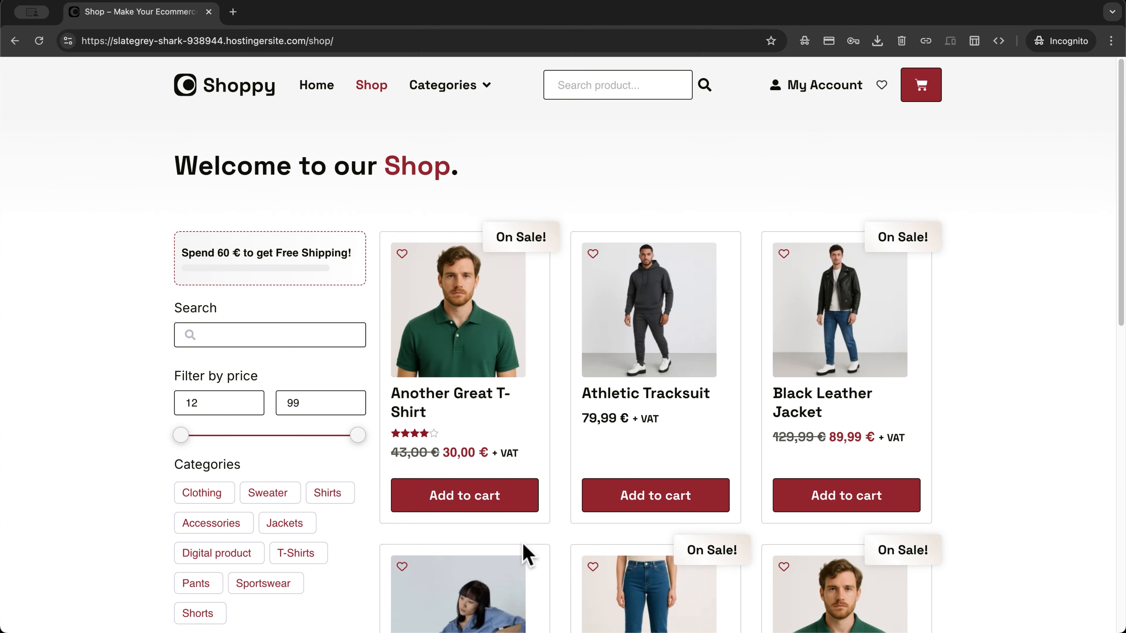
{"action": "left_click", "coordinate": [479, 503]}
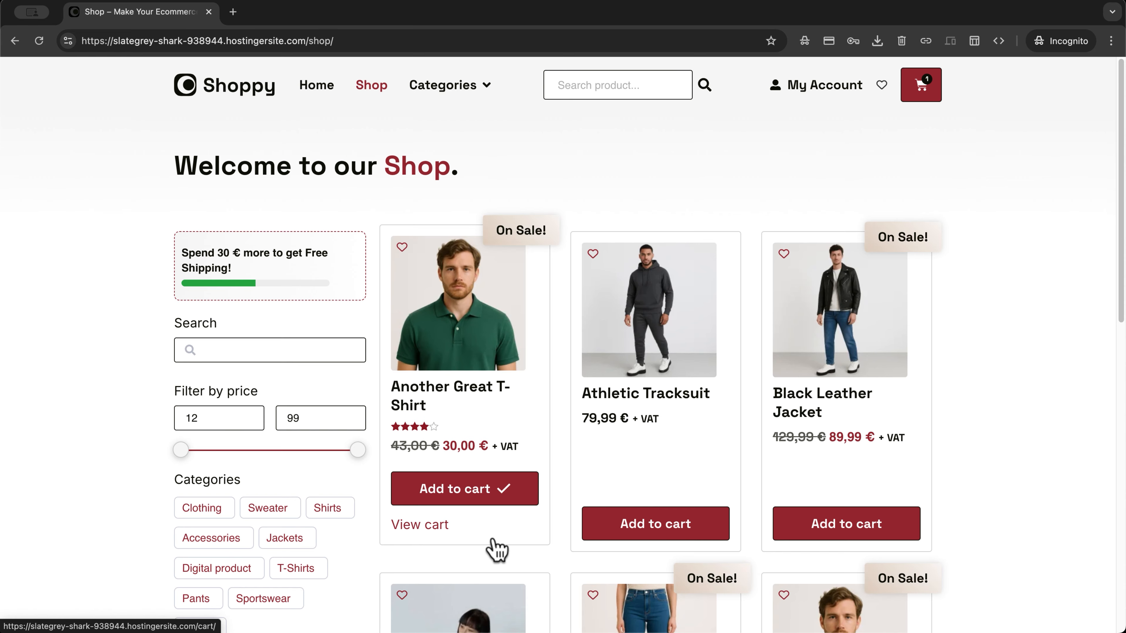
{"action": "left_click", "coordinate": [645, 530]}
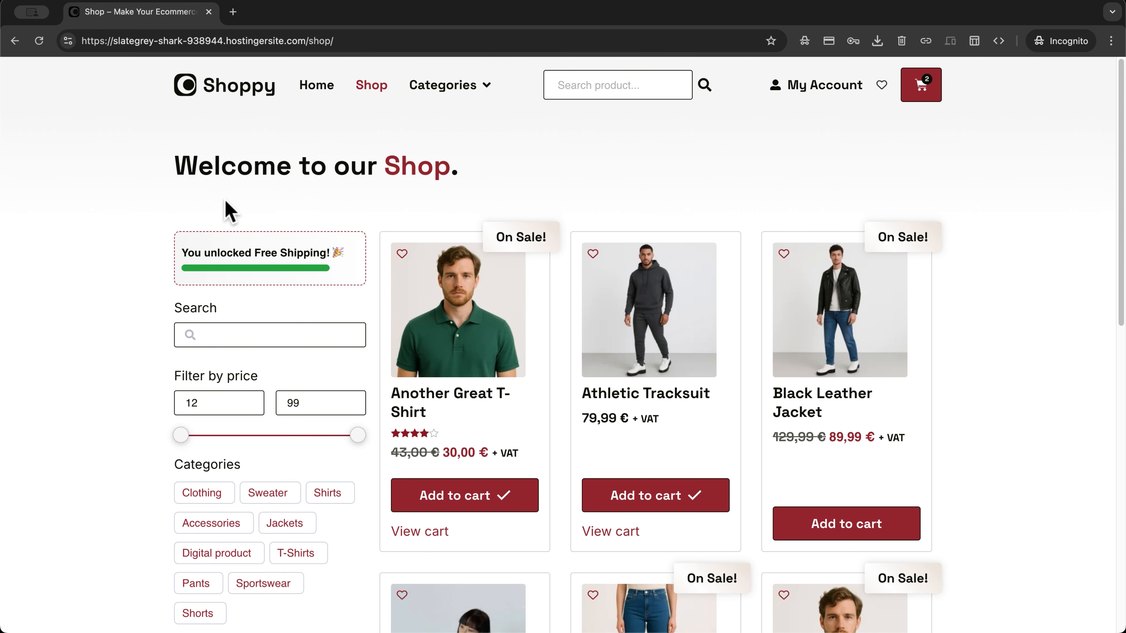
Open the Shoppy home page in a new tab and browse its Shop page to Casual Polo Shirt
{"action": "right_click", "coordinate": [244, 93]}
{"action": "left_click", "coordinate": [271, 94]}
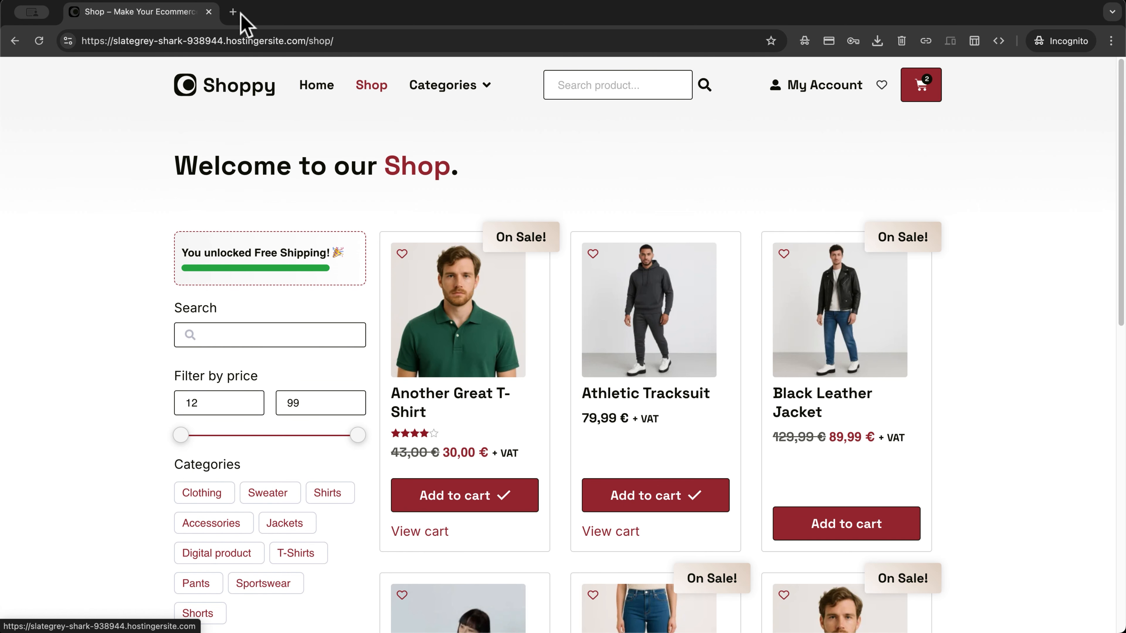
{"action": "left_click", "coordinate": [276, 12]}
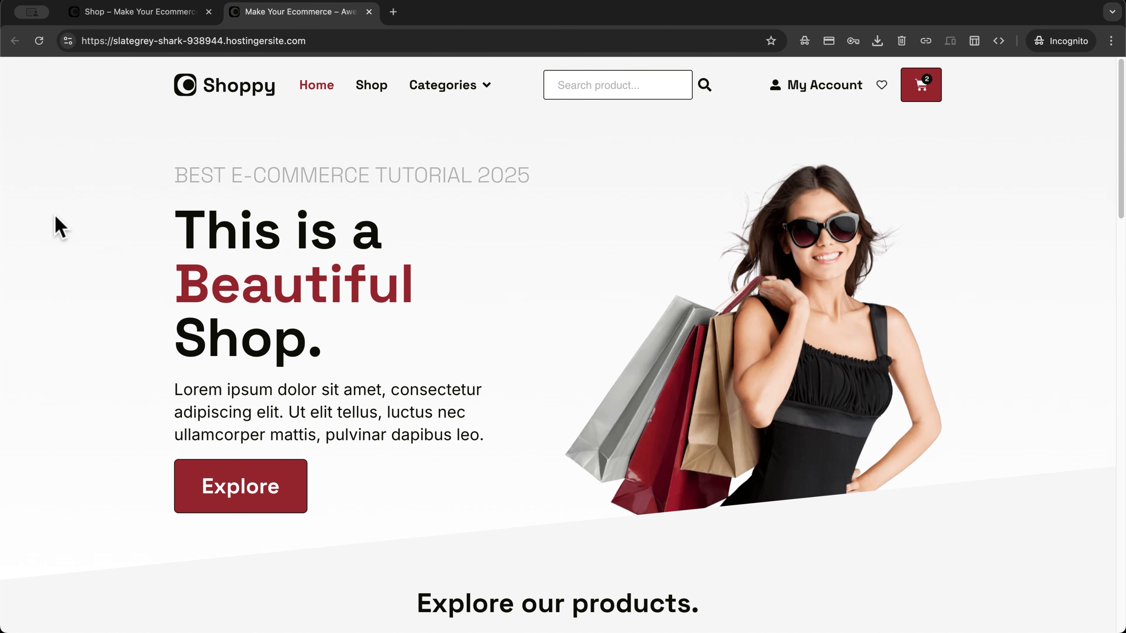
{"action": "left_click", "coordinate": [371, 85]}
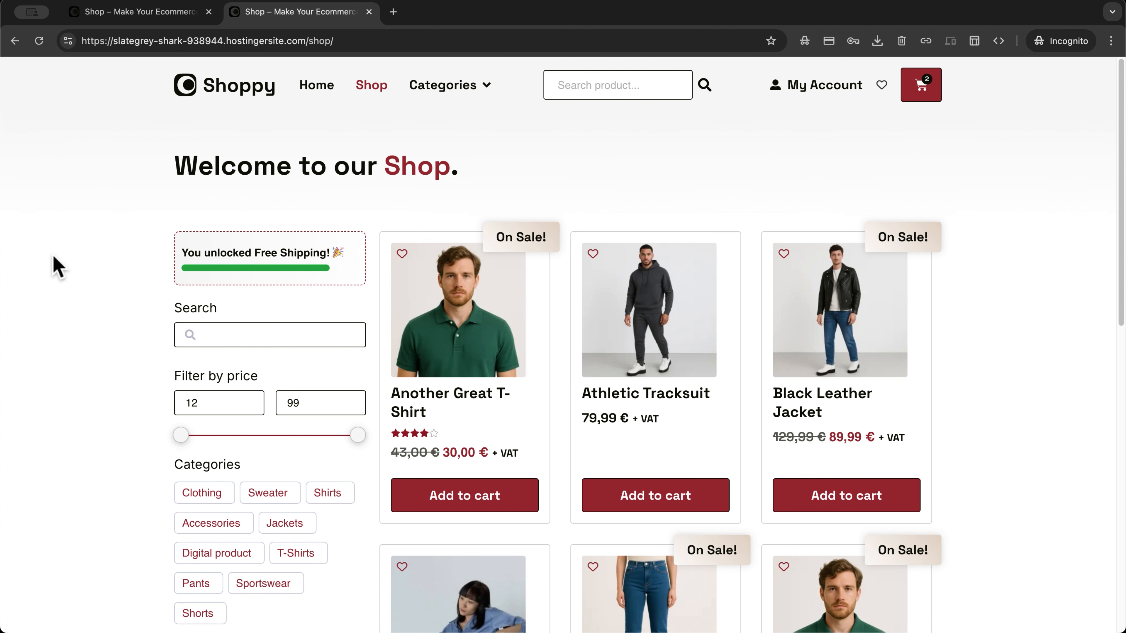
{"action": "scroll", "coordinate": [56, 262], "scroll_direction": "down", "scroll_amount": 3}
{"action": "scroll", "coordinate": [56, 265], "scroll_direction": "down", "scroll_amount": 3}
{"action": "scroll", "coordinate": [56, 266], "scroll_direction": "up", "scroll_amount": 6}
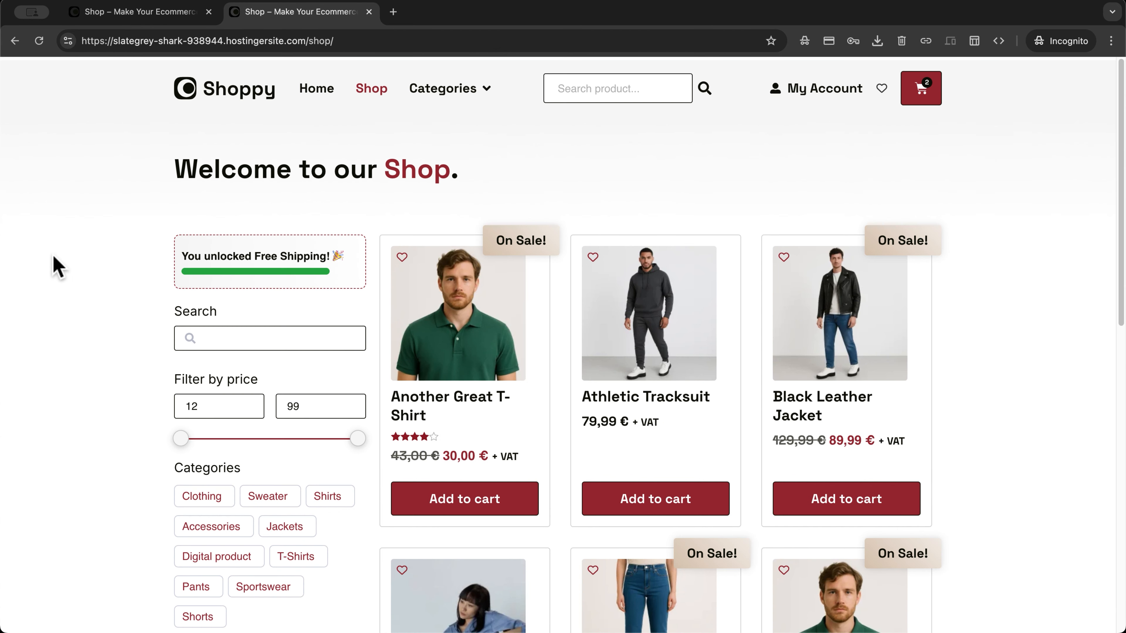
{"action": "mouse_move", "coordinate": [447, 95]}
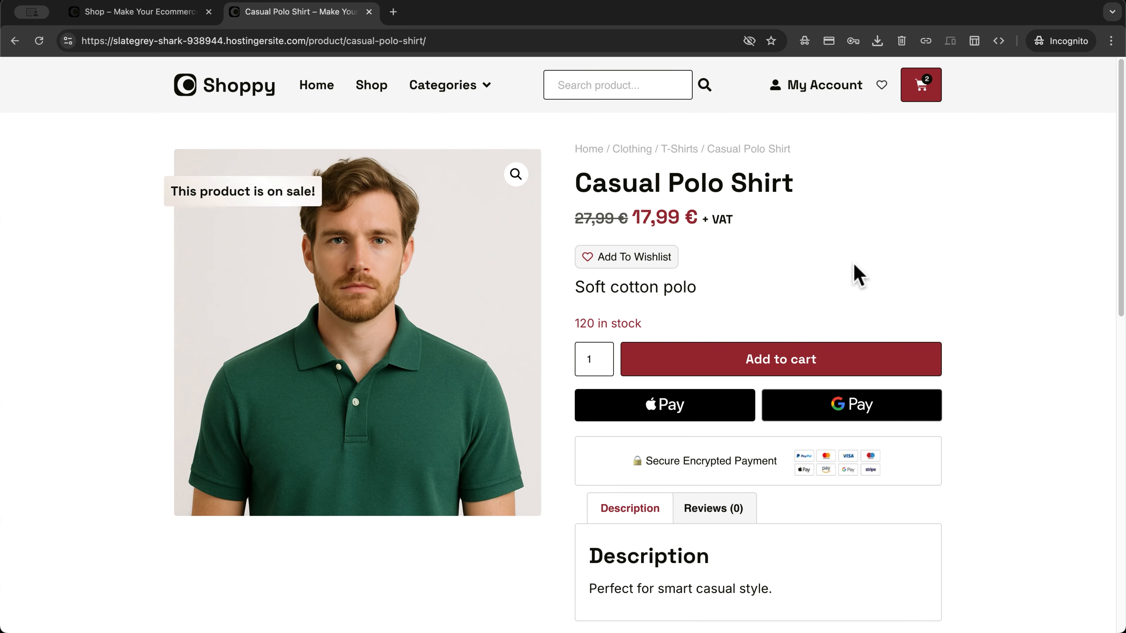
Go from the mini cart to checkout and enter billing details without placing the order
{"action": "left_click", "coordinate": [921, 84]}
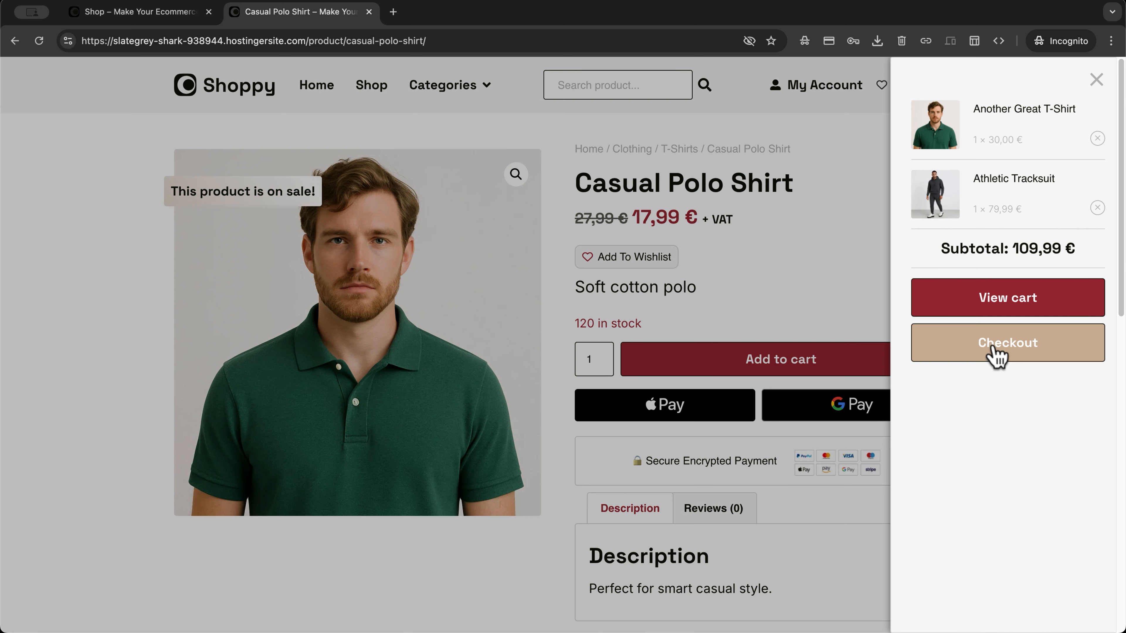
{"action": "left_click", "coordinate": [998, 357]}
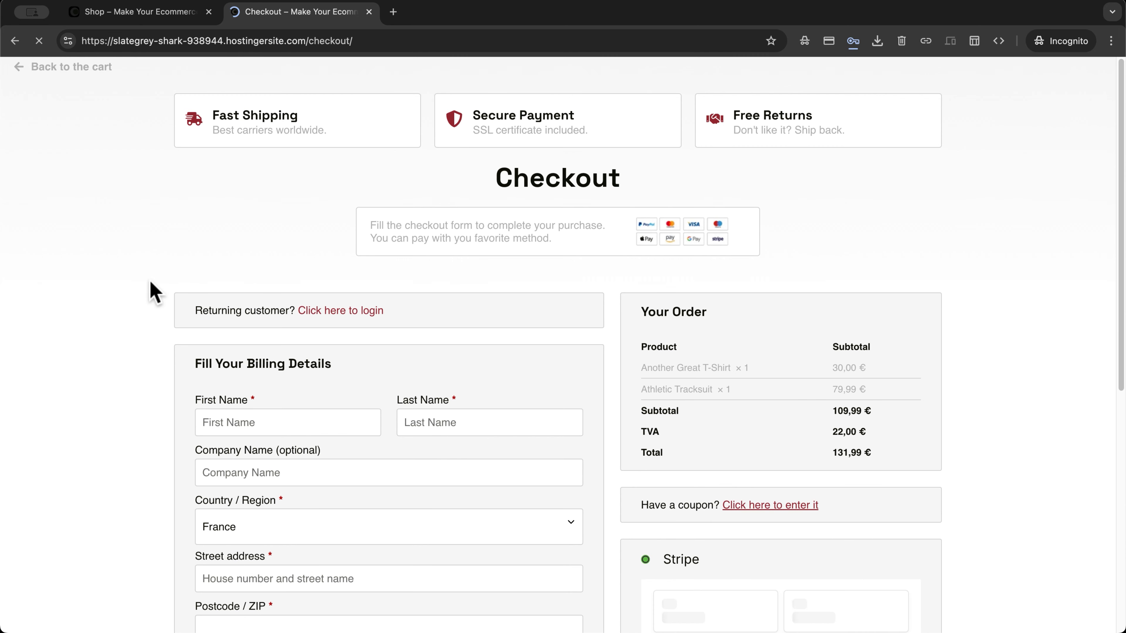
{"action": "scroll", "coordinate": [116, 292], "scroll_direction": "down", "scroll_amount": 3}
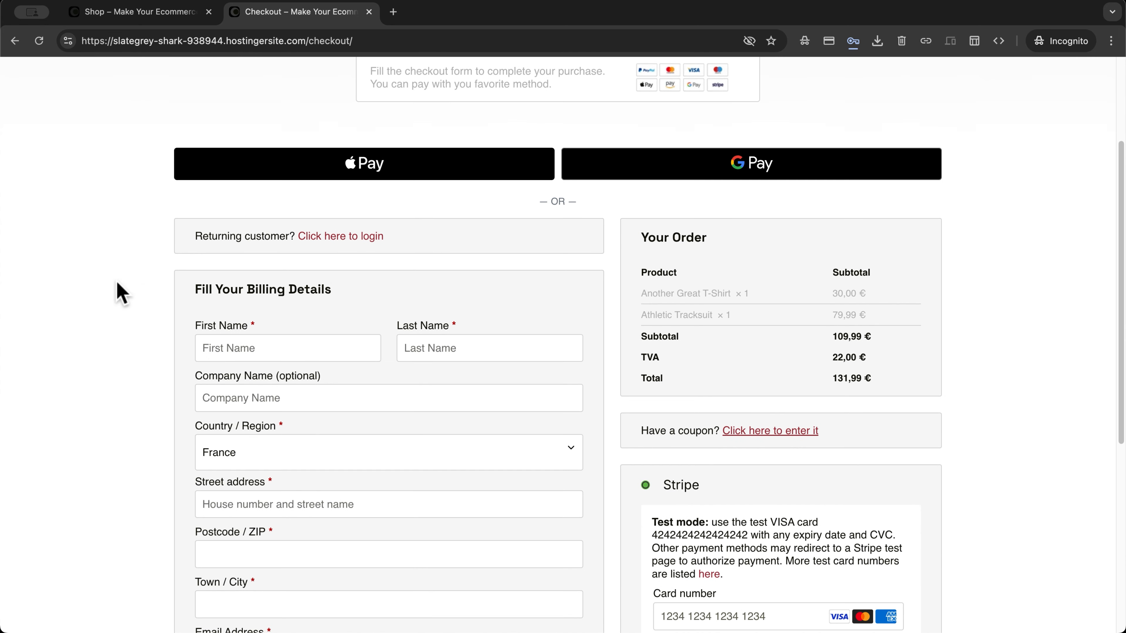
{"action": "left_click", "coordinate": [198, 348]}
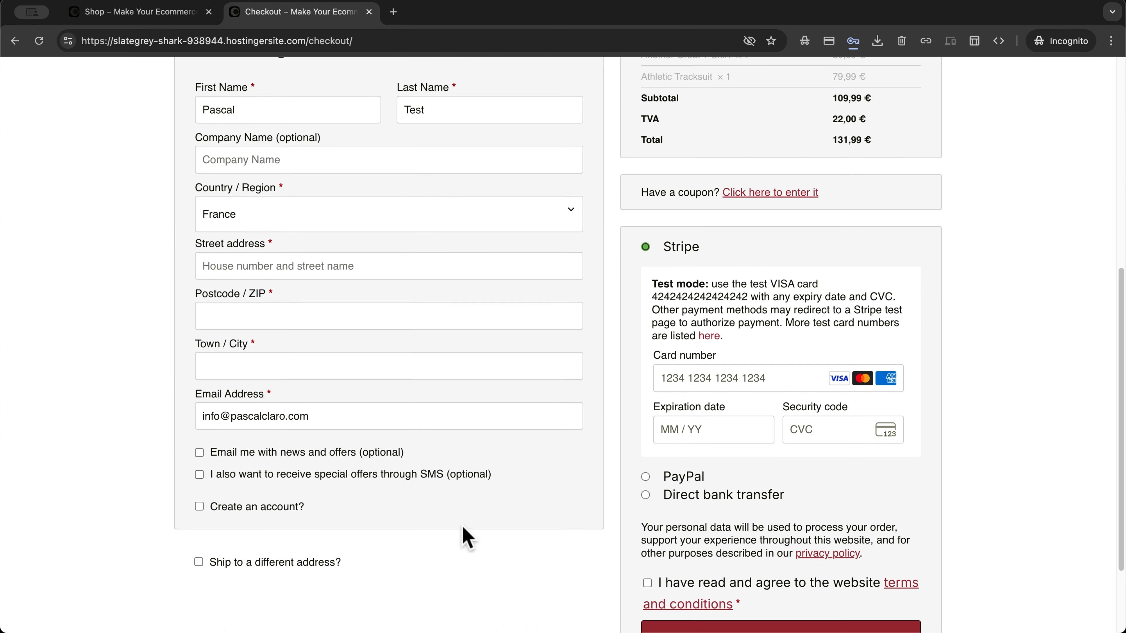
{"action": "scroll", "coordinate": [462, 529], "scroll_direction": "up", "scroll_amount": 7}
{"action": "scroll", "coordinate": [465, 538], "scroll_direction": "down", "scroll_amount": 8}
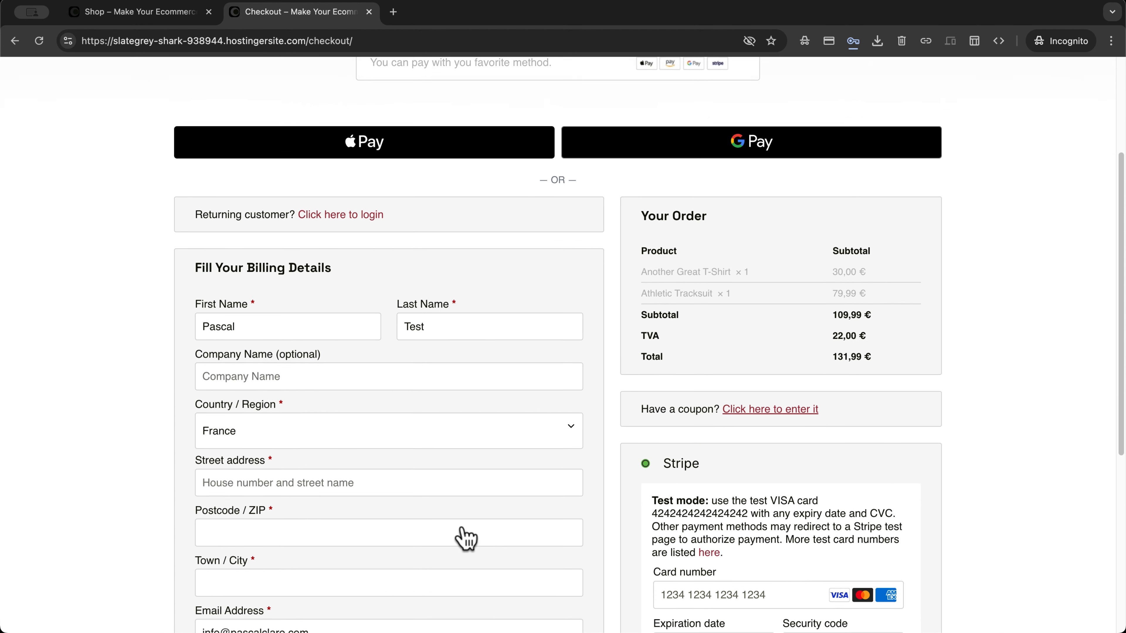
{"action": "scroll", "coordinate": [465, 536], "scroll_direction": "up", "scroll_amount": 2}
{"action": "scroll", "coordinate": [464, 527], "scroll_direction": "up", "scroll_amount": 9}
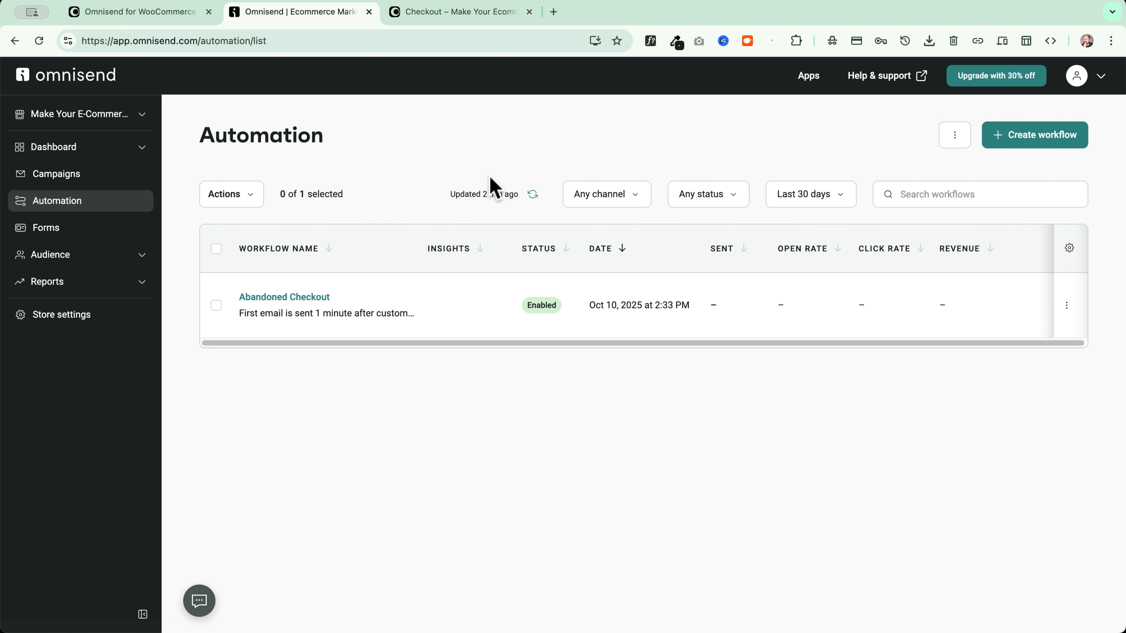
Refresh the Abandoned Checkout workflow statistics to show 1 email sent
{"action": "left_click", "coordinate": [533, 195]}
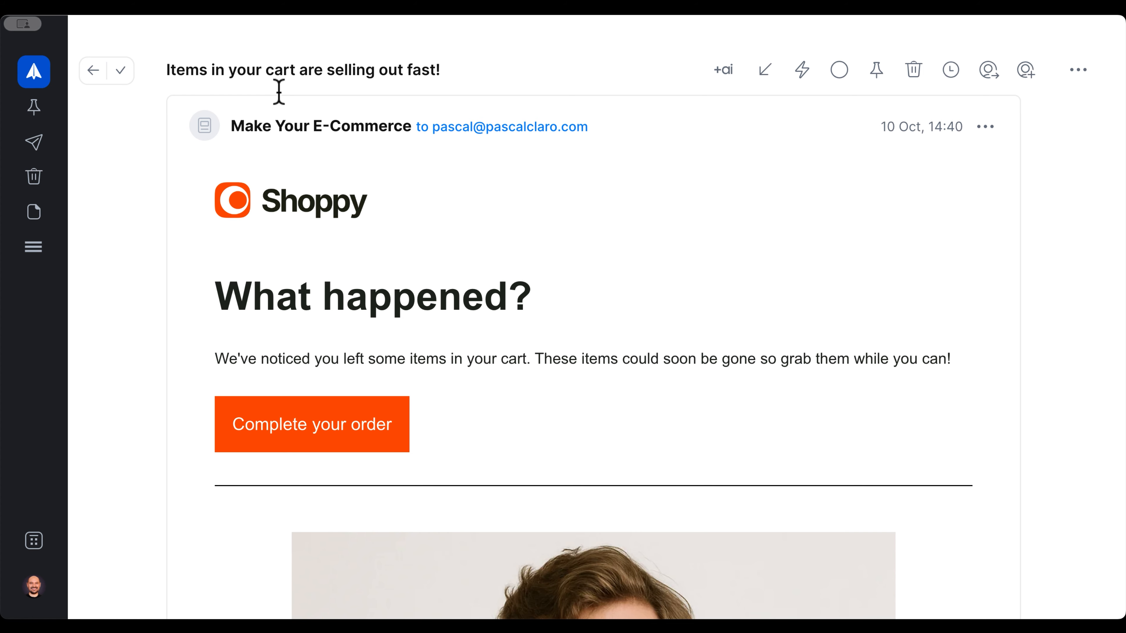
Follow the recovery email's 'Complete your order' link to reopen the Shoppy cart
{"action": "scroll", "coordinate": [388, 191], "scroll_direction": "down", "scroll_amount": 3}
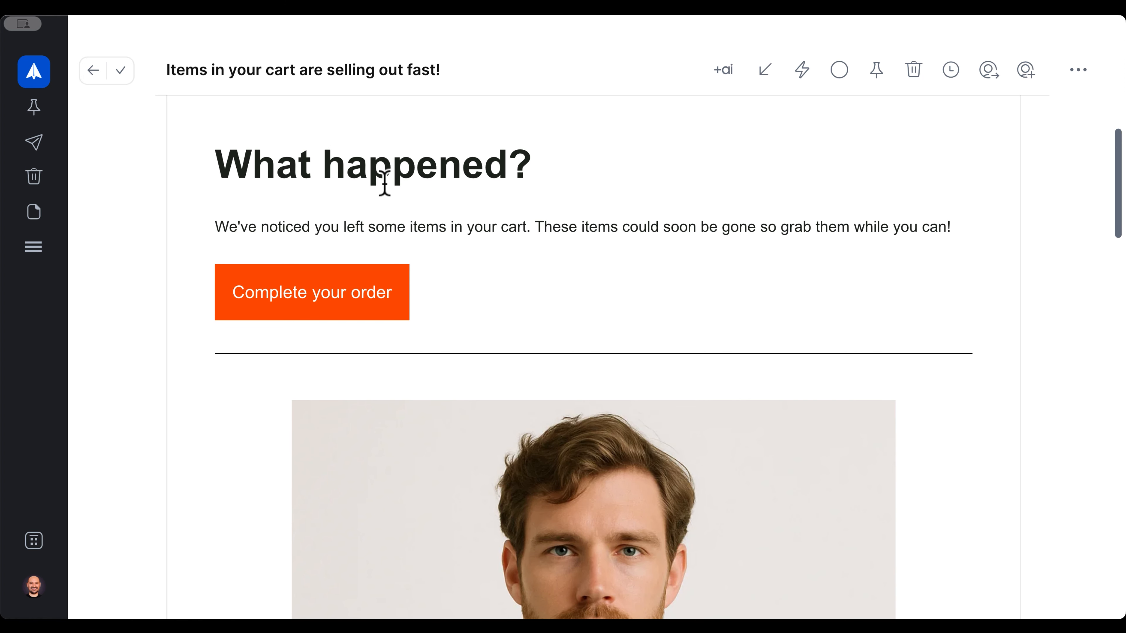
{"action": "scroll", "coordinate": [196, 194], "scroll_direction": "down", "scroll_amount": 2}
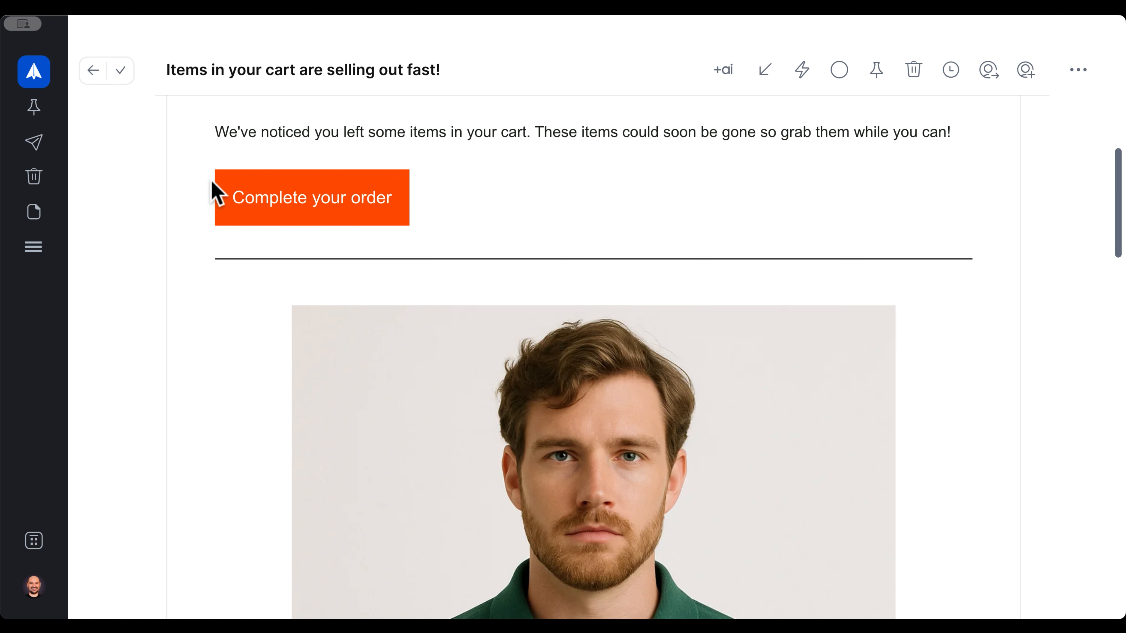
{"action": "scroll", "coordinate": [541, 168], "scroll_direction": "down", "scroll_amount": 20}
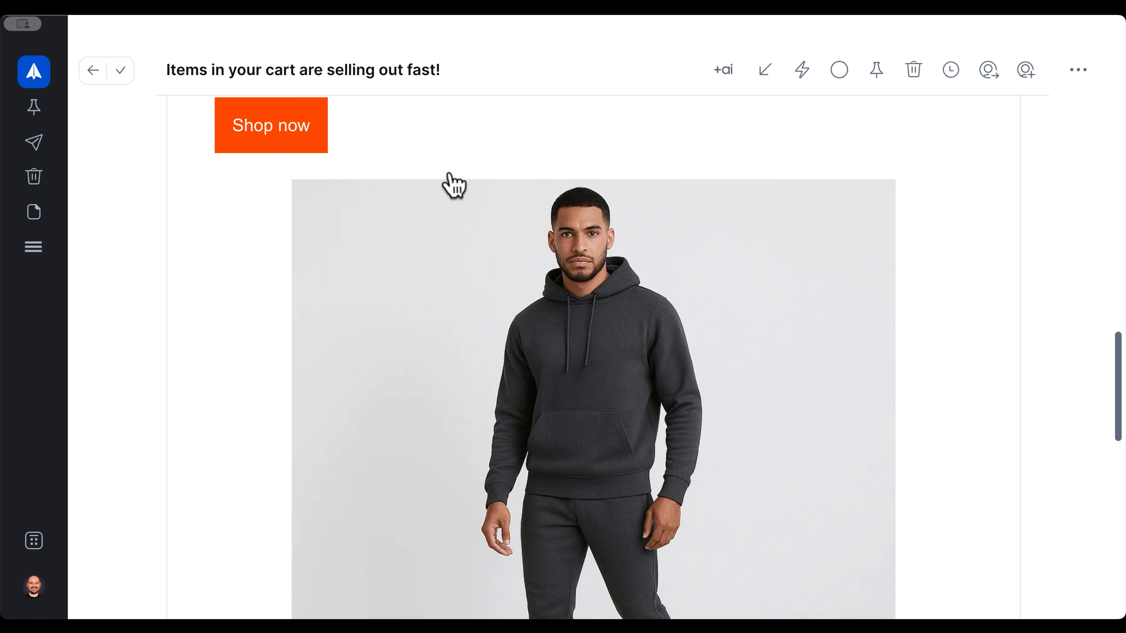
{"action": "scroll", "coordinate": [443, 189], "scroll_direction": "down", "scroll_amount": 7}
{"action": "scroll", "coordinate": [553, 314], "scroll_direction": "up", "scroll_amount": 20}
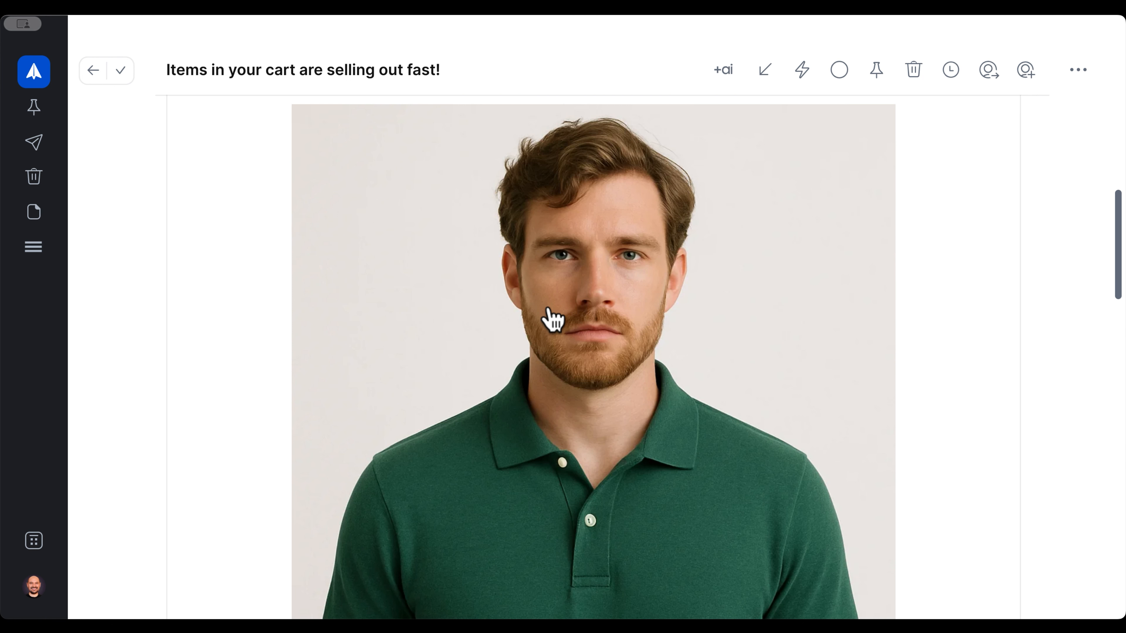
{"action": "scroll", "coordinate": [510, 277], "scroll_direction": "down", "scroll_amount": 9}
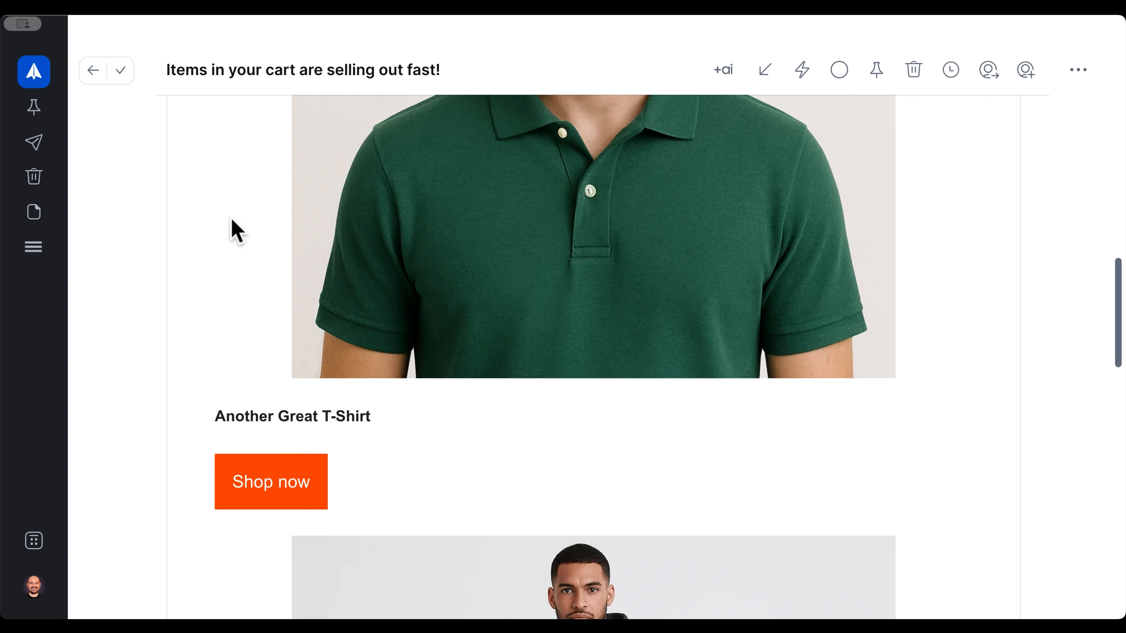
{"action": "scroll", "coordinate": [226, 261], "scroll_direction": "up", "scroll_amount": 20}
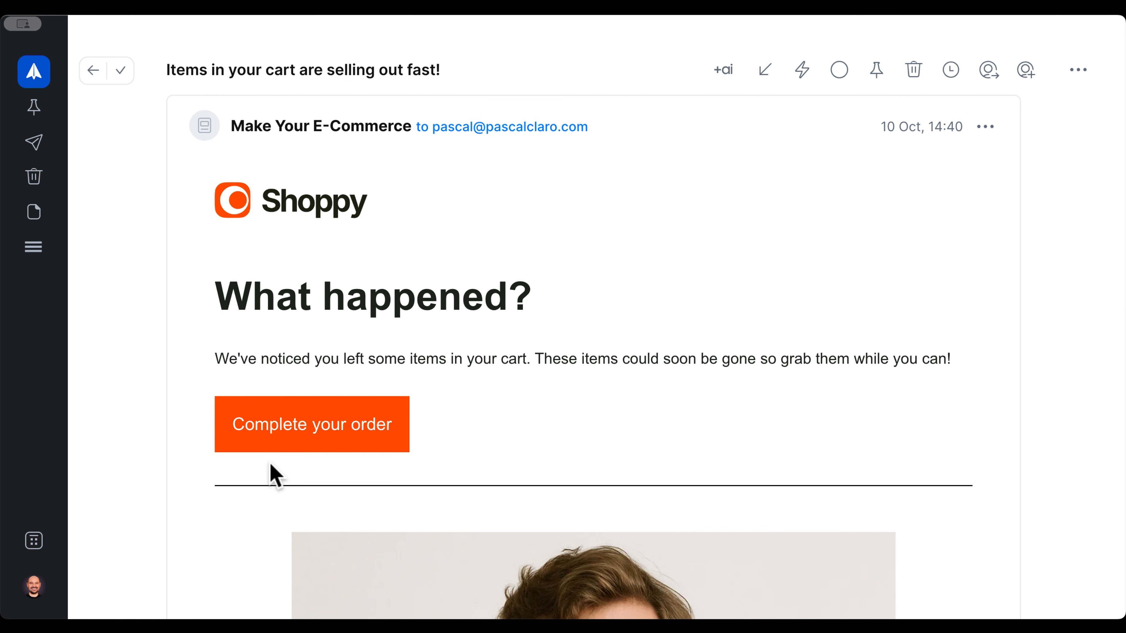
{"action": "left_click", "coordinate": [311, 425]}
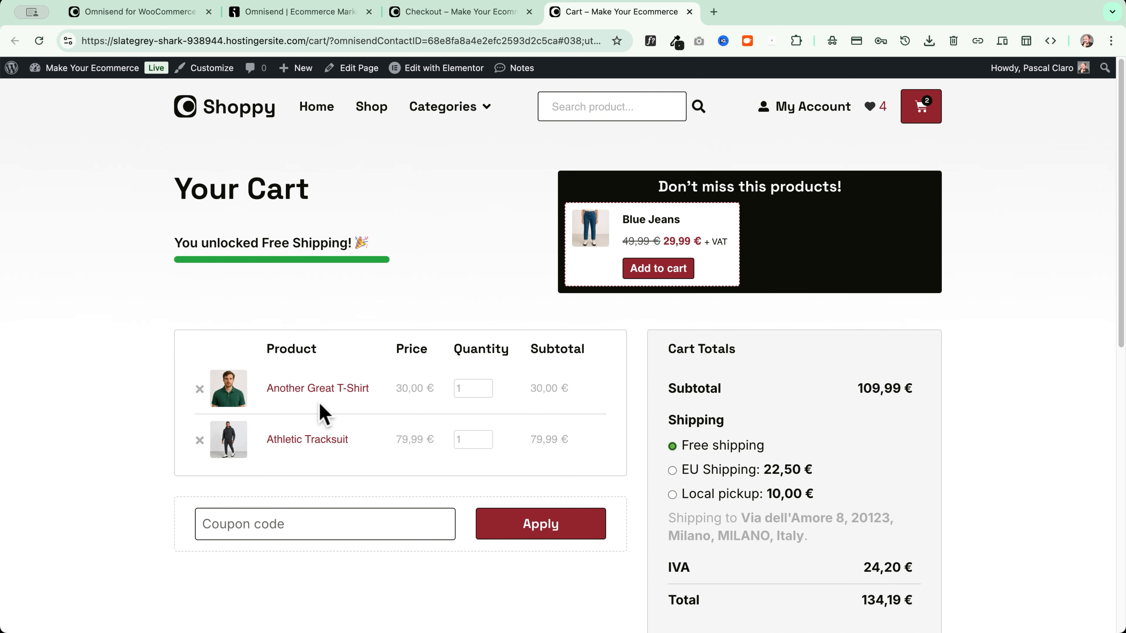
Check the restored two-item cart totalling 134,19 € and return to Omnisend
{"action": "scroll", "coordinate": [777, 383], "scroll_direction": "down", "scroll_amount": 5}
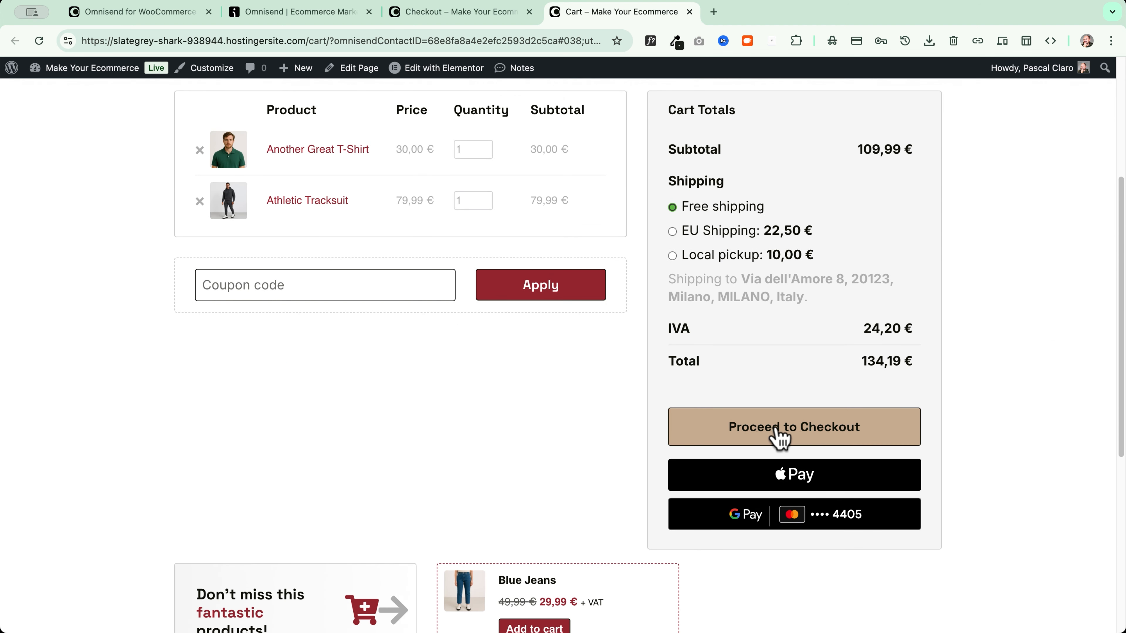
{"action": "scroll", "coordinate": [621, 417], "scroll_direction": "up", "scroll_amount": 5}
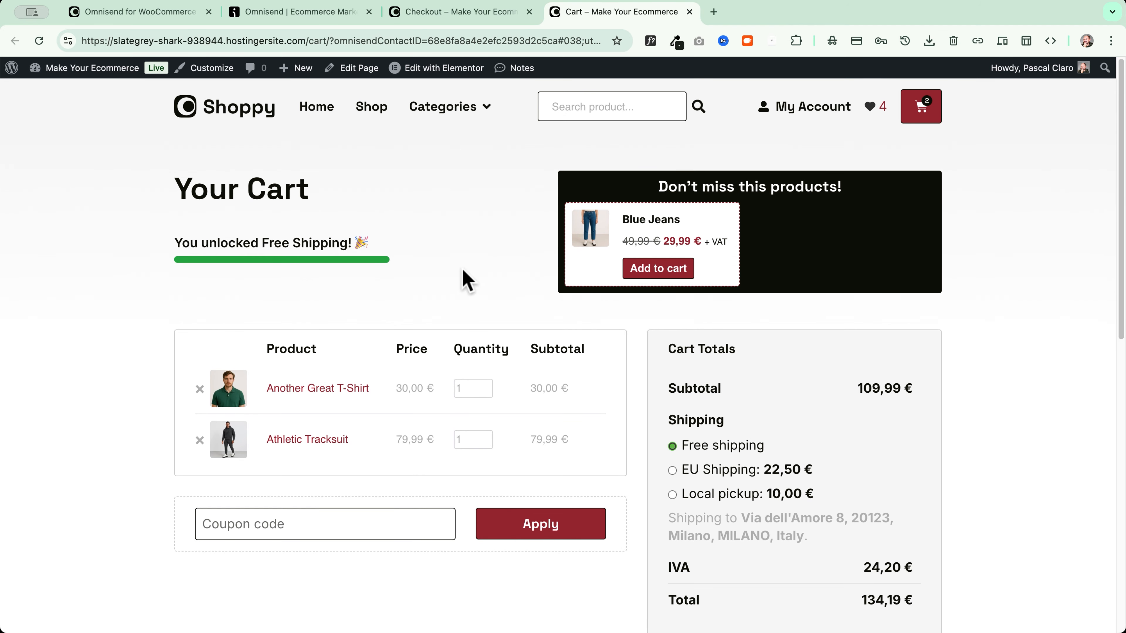
{"action": "left_click", "coordinate": [292, 12]}
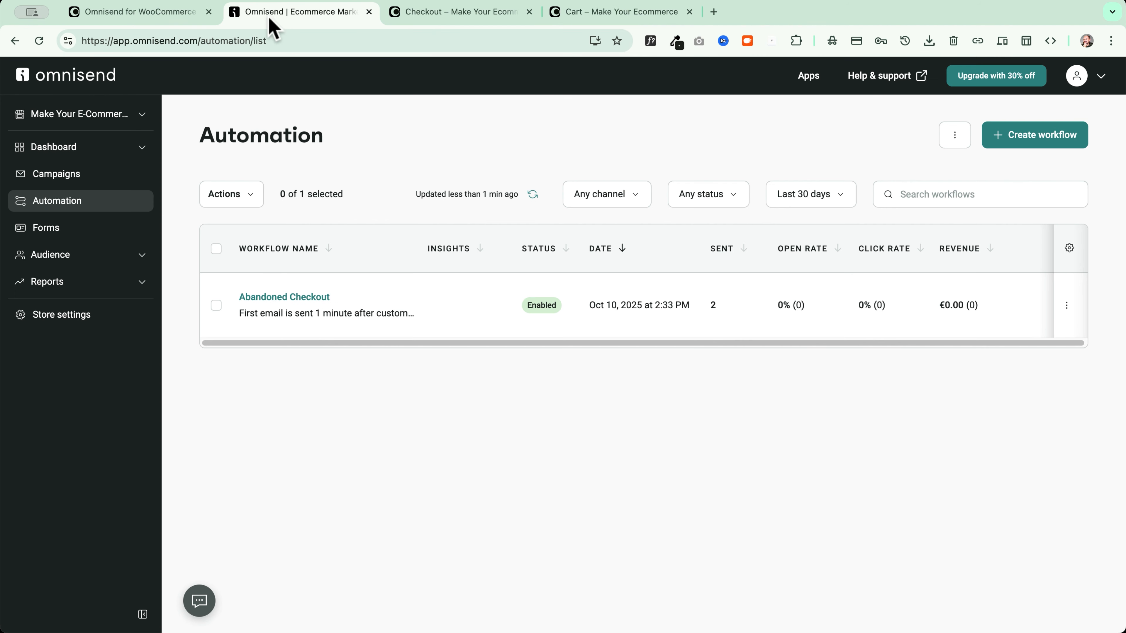
Refresh the stats so Abandoned Checkout shows 2 sent and a 50% click rate, then open the Automation report
{"action": "left_click", "coordinate": [534, 194]}
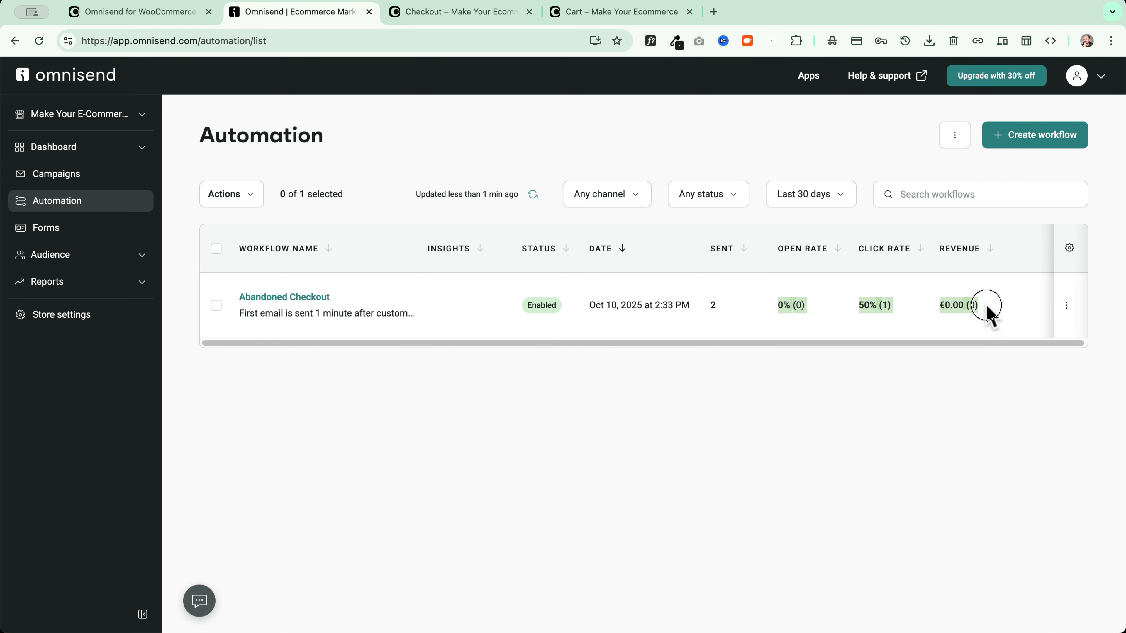
{"action": "left_click_drag", "start_coordinate": [860, 305], "coordinate": [895, 304]}
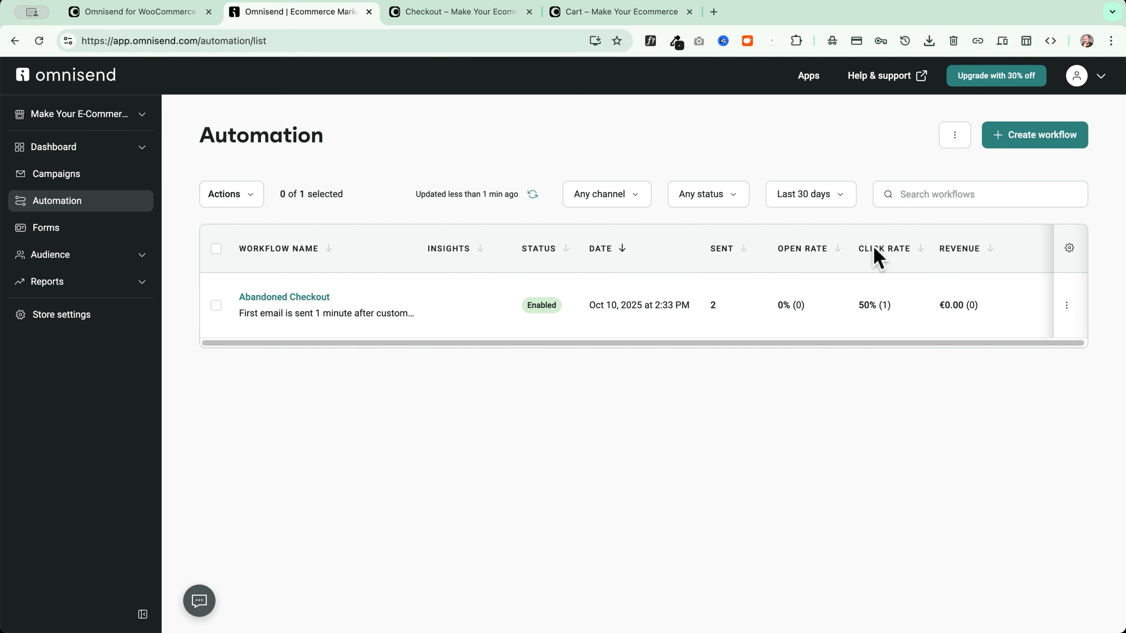
{"action": "left_click_drag", "start_coordinate": [886, 249], "coordinate": [911, 249]}
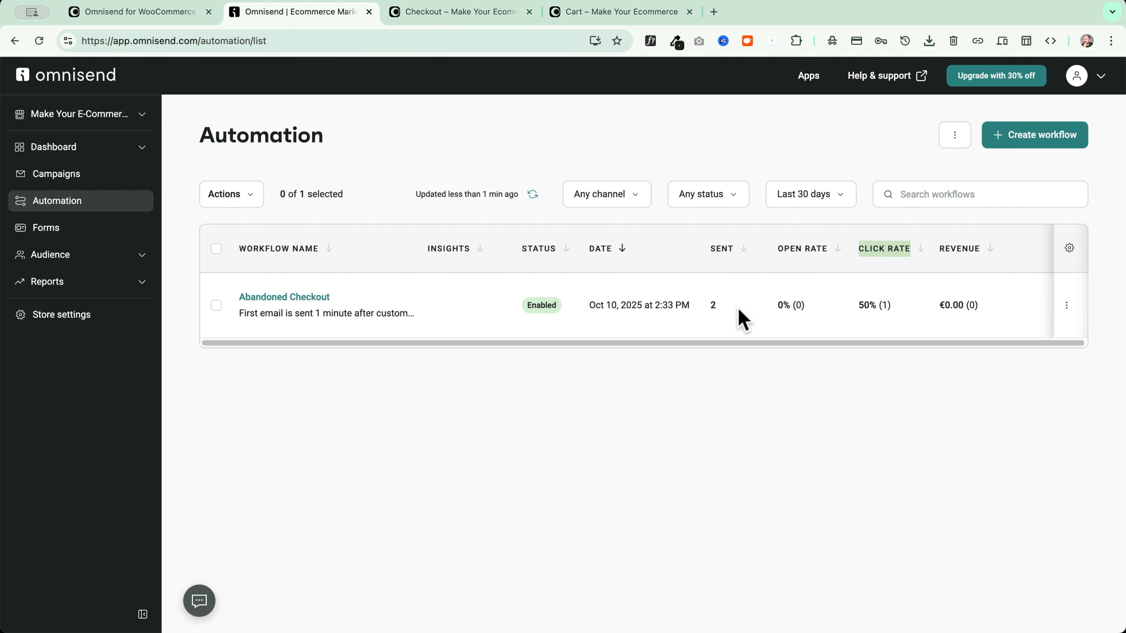
{"action": "left_click_drag", "start_coordinate": [731, 301], "coordinate": [712, 309]}
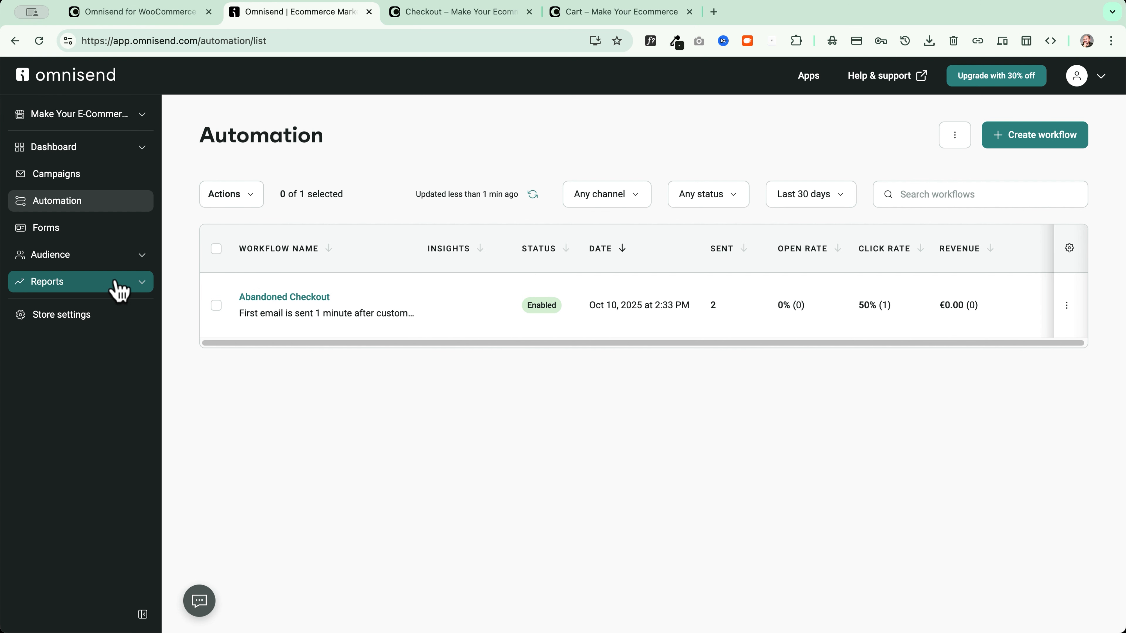
{"action": "left_click", "coordinate": [118, 292]}
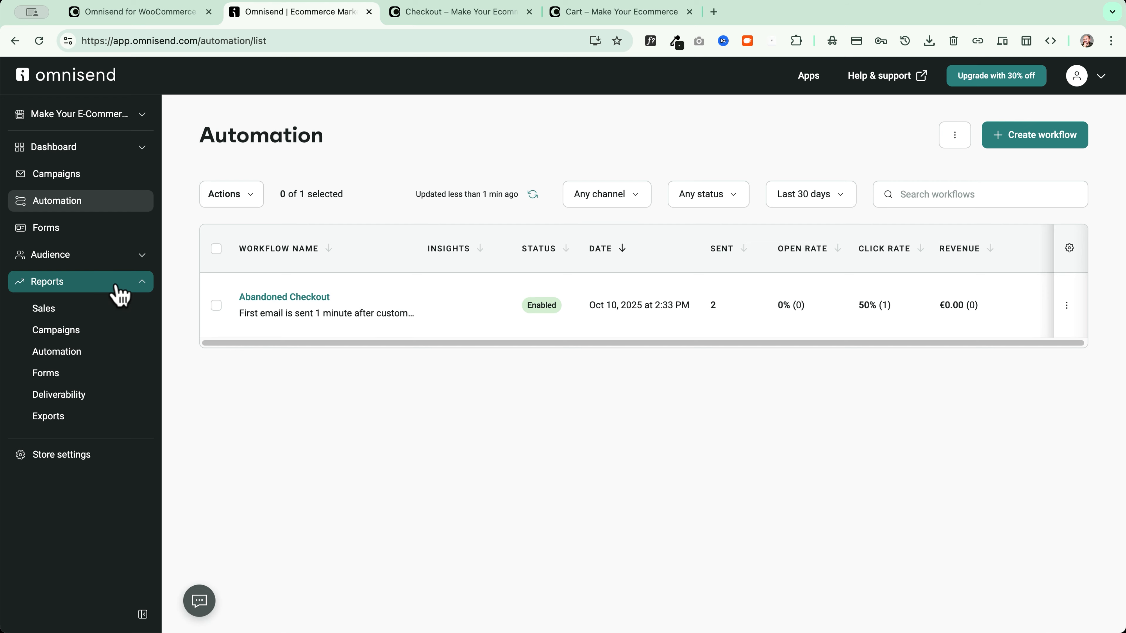
{"action": "left_click", "coordinate": [73, 352]}
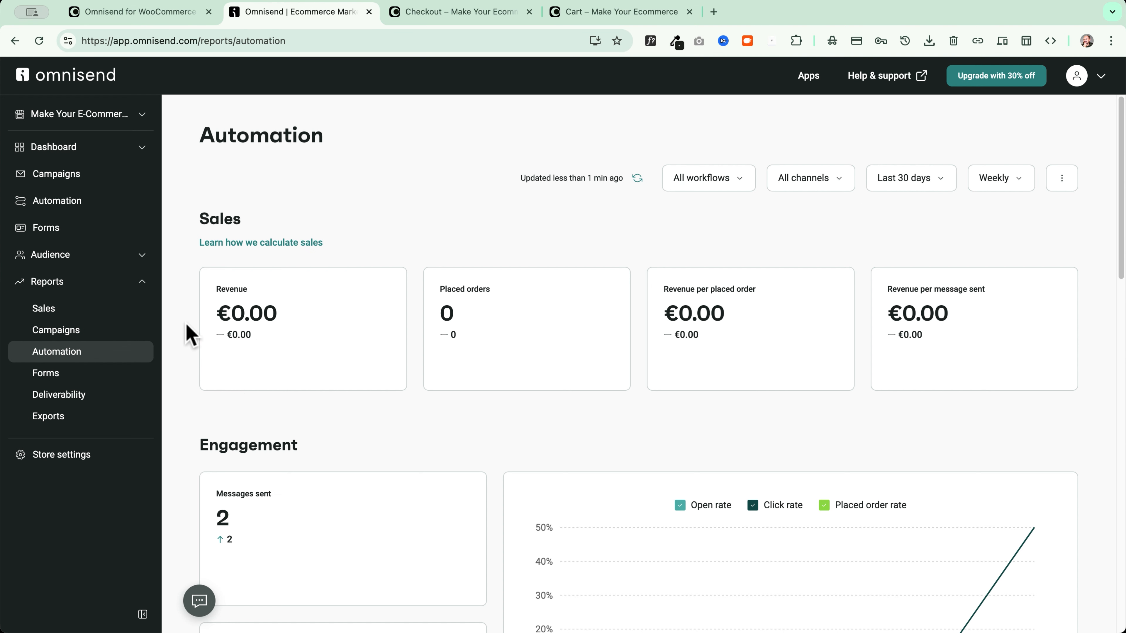
Open the Abandoned Checkout workflow's report from Workflow performance
{"action": "scroll", "coordinate": [204, 299], "scroll_direction": "down", "scroll_amount": 10}
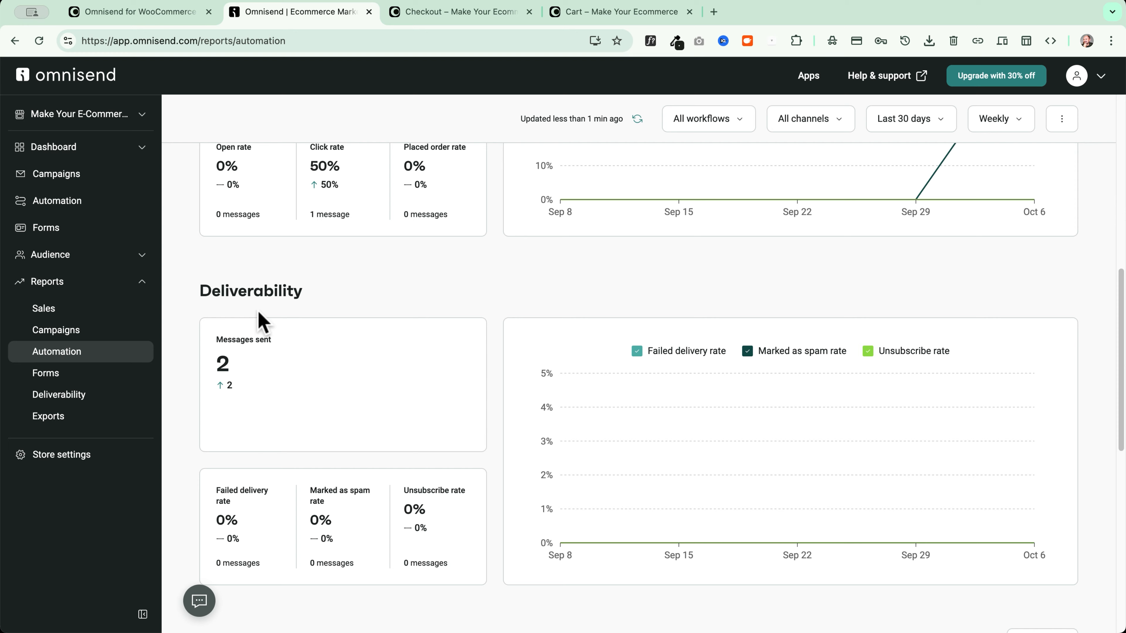
{"action": "scroll", "coordinate": [350, 319], "scroll_direction": "down", "scroll_amount": 8}
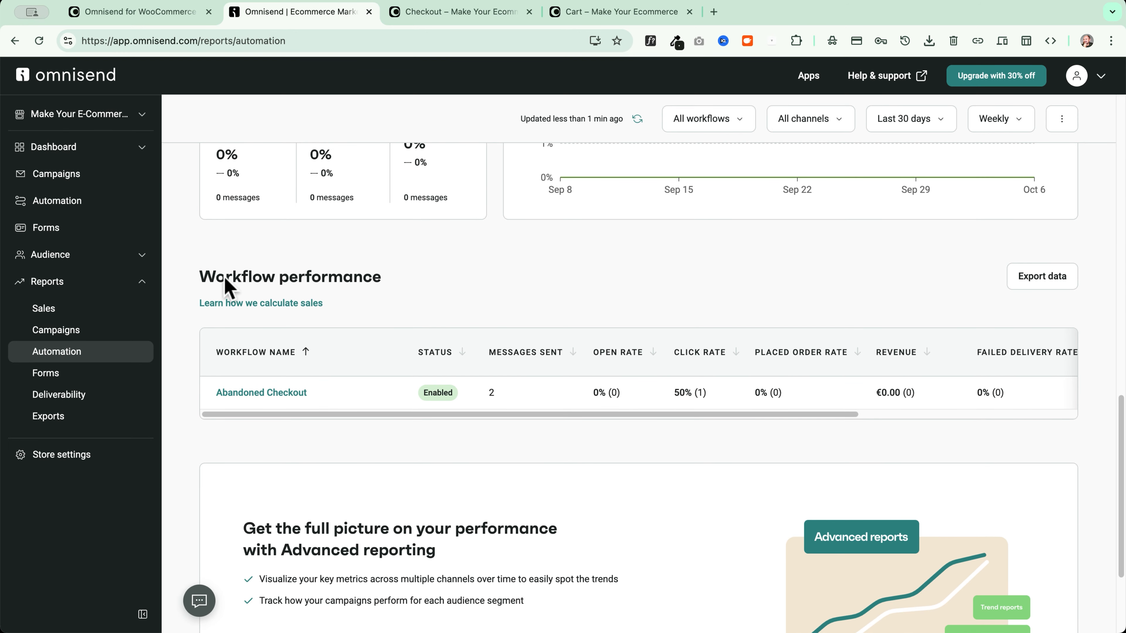
{"action": "left_click", "coordinate": [261, 393]}
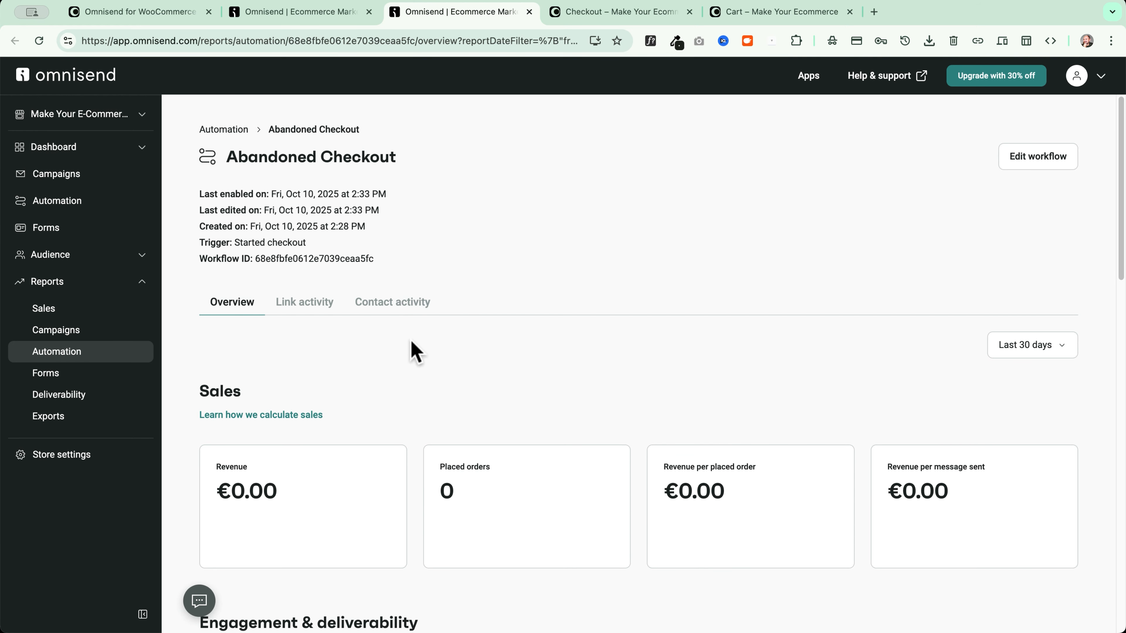
Review message performance ('Items in your cart are selling out fast!' sent twice) and go to Contacts
{"action": "scroll", "coordinate": [411, 341], "scroll_direction": "down", "scroll_amount": 20}
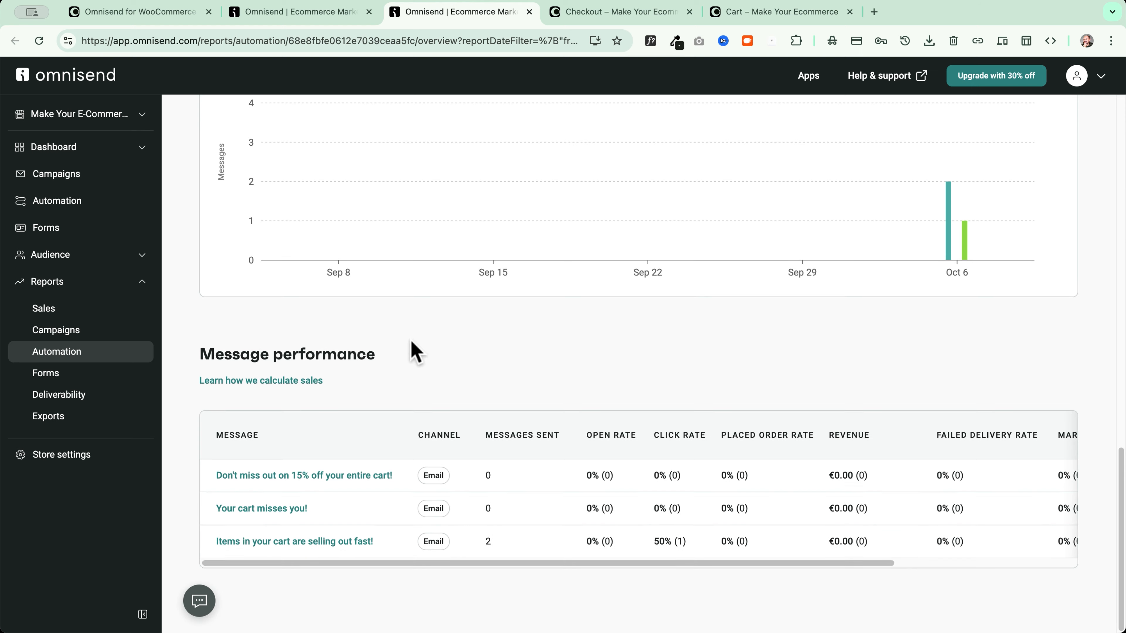
{"action": "scroll", "coordinate": [411, 341], "scroll_direction": "up", "scroll_amount": 20}
{"action": "left_click", "coordinate": [71, 259]}
{"action": "left_click", "coordinate": [68, 285]}
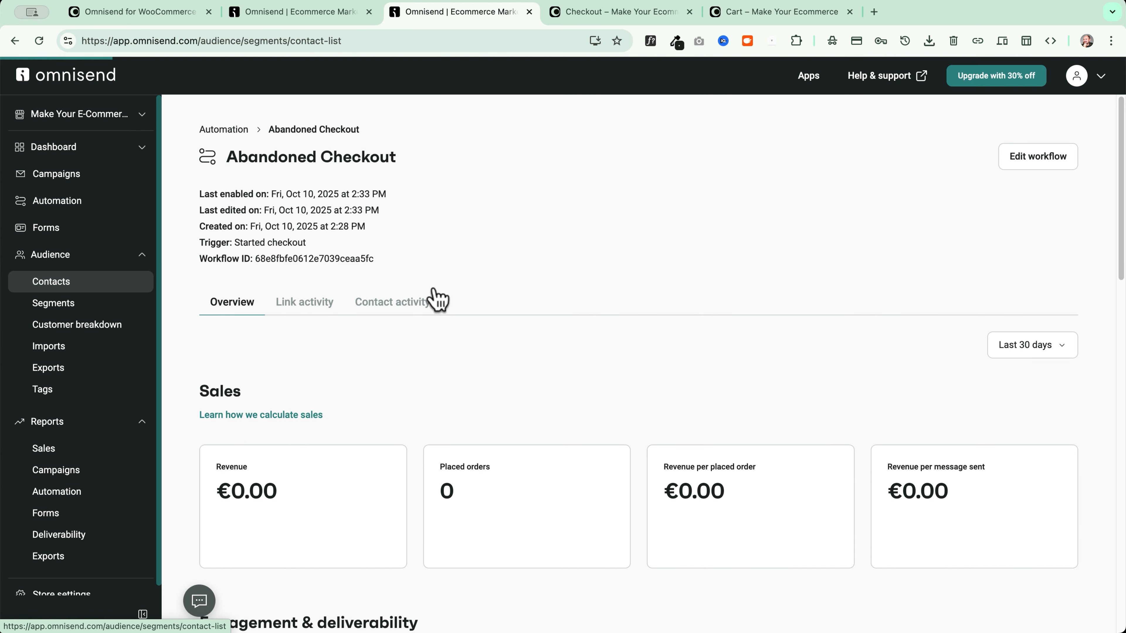
Open the New Customer contact and highlight its Abandoned Checkout 'Message sent' and 'Clicked on message' entries
{"action": "scroll", "coordinate": [336, 371], "scroll_direction": "down", "scroll_amount": 3}
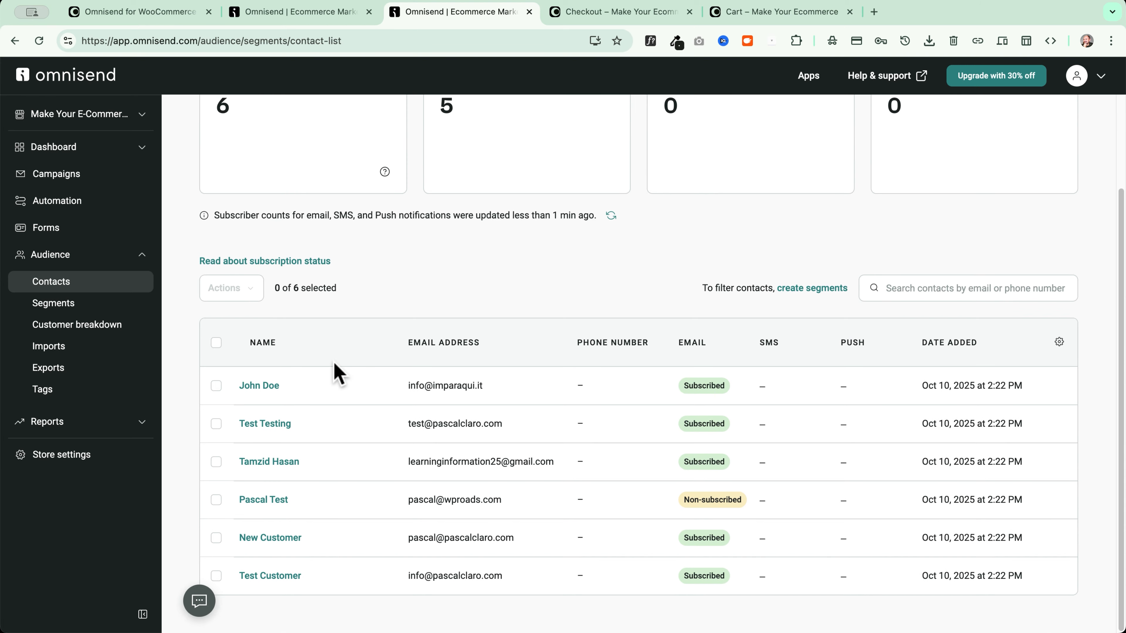
{"action": "left_click", "coordinate": [271, 538]}
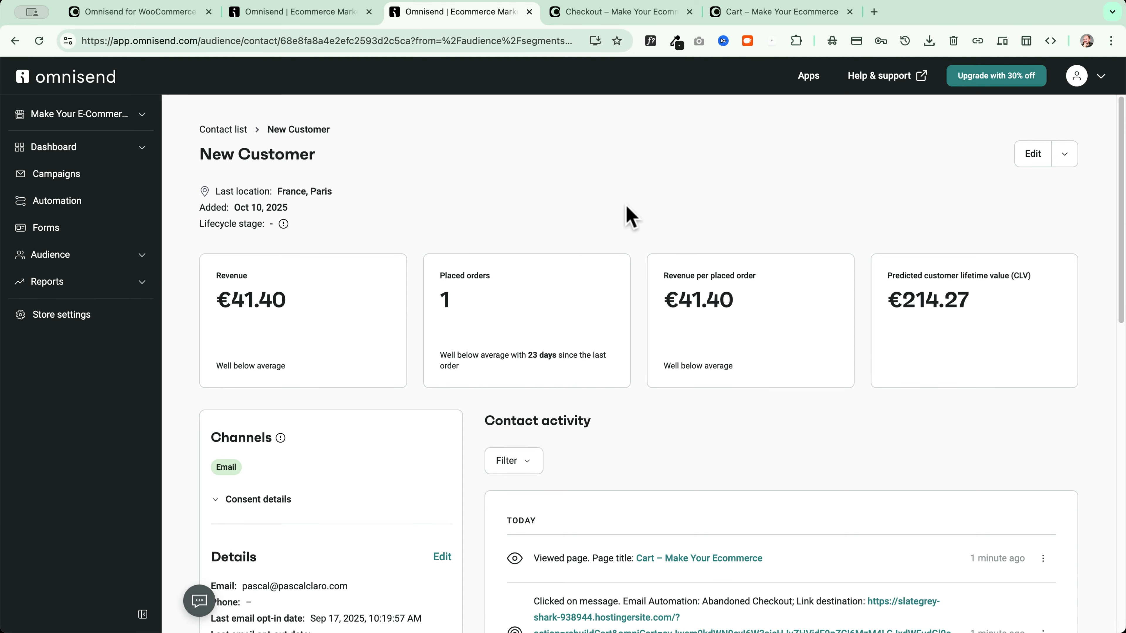
{"action": "scroll", "coordinate": [630, 215], "scroll_direction": "down", "scroll_amount": 6}
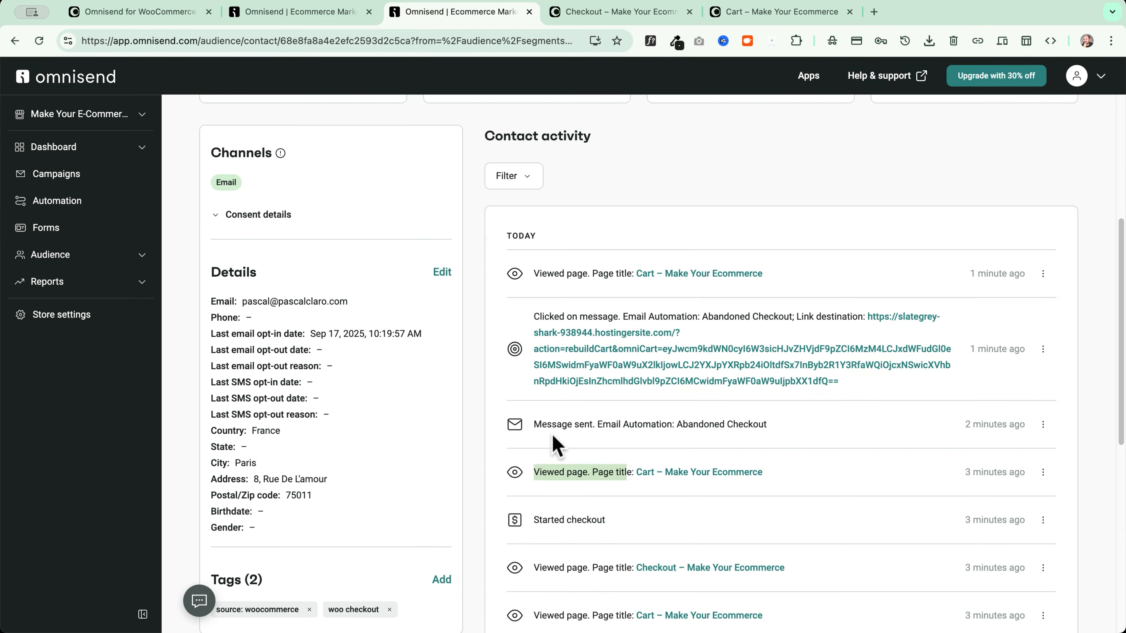
{"action": "left_click_drag", "start_coordinate": [534, 424], "coordinate": [773, 427]}
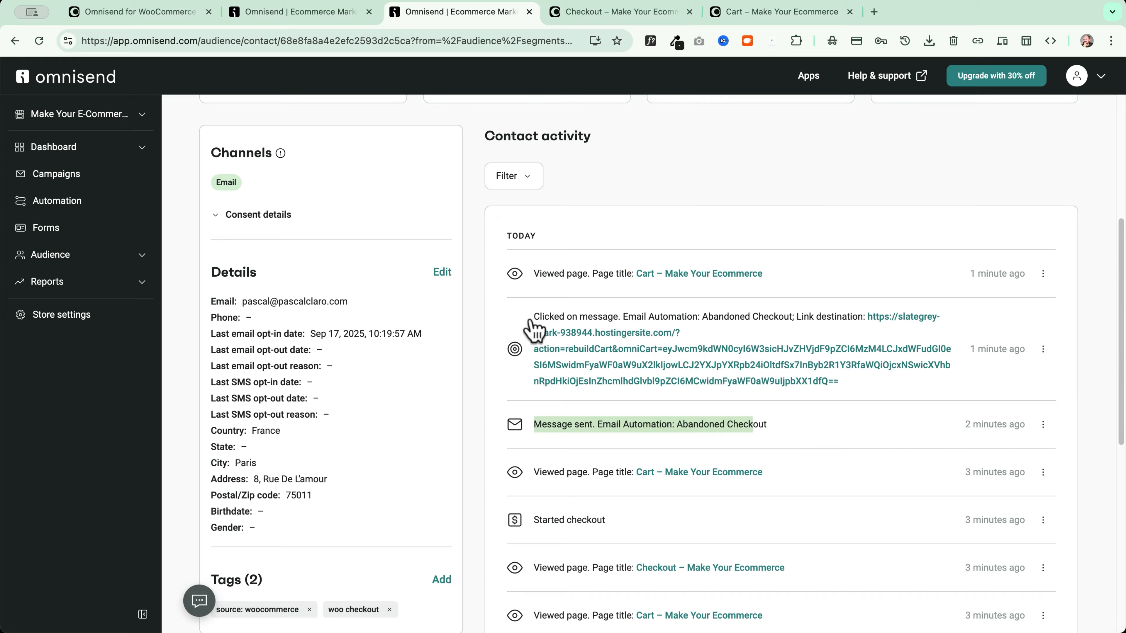
{"action": "left_click_drag", "start_coordinate": [533, 317], "coordinate": [772, 318]}
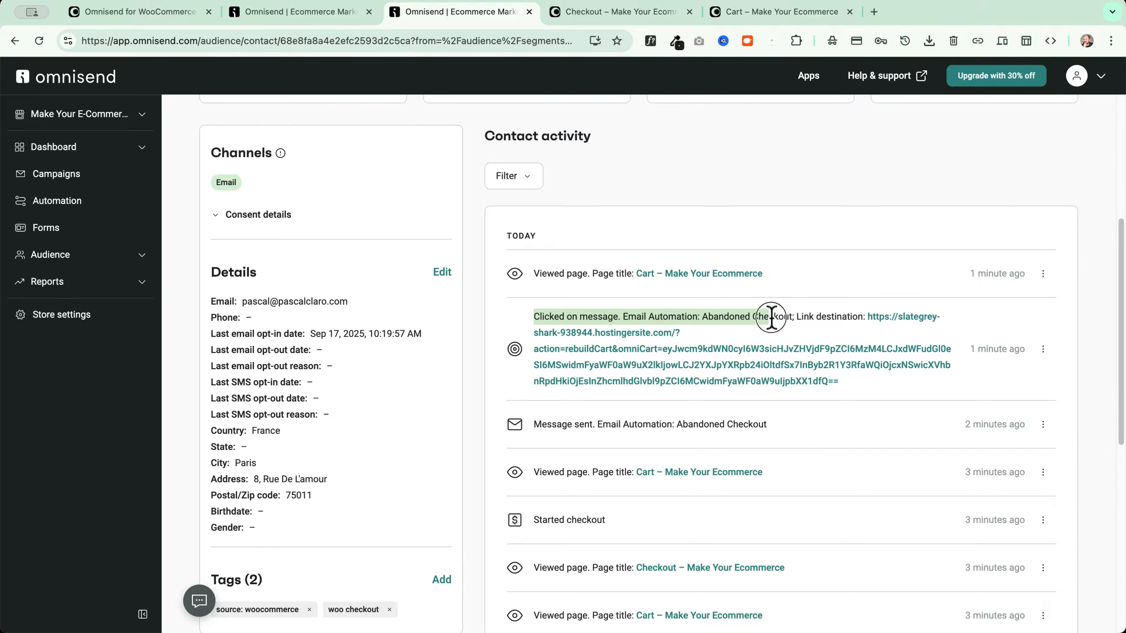
{"action": "left_click", "coordinate": [806, 326]}
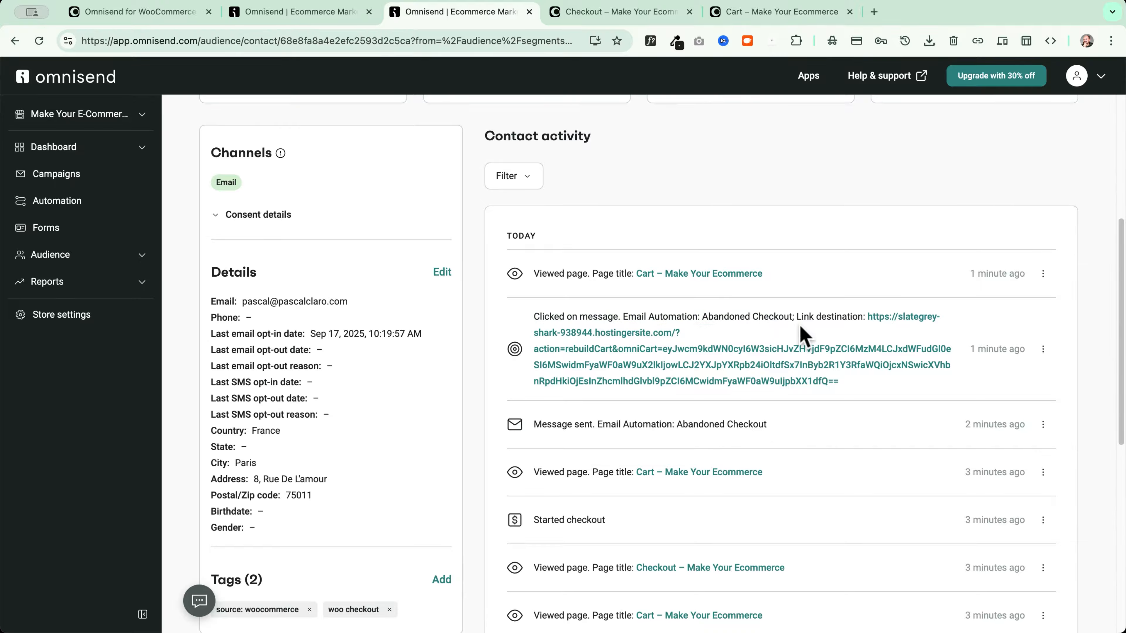